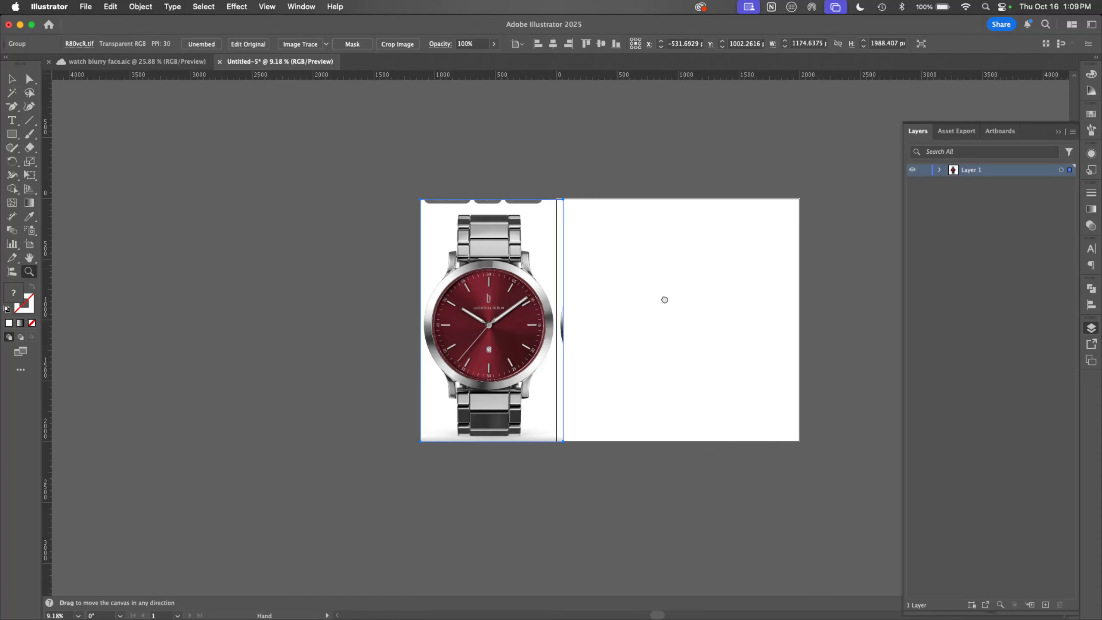
Step: Place a duplicate of the watch image directly above the artboard, aligned with its left edge
drag(674, 269, 599, 401)
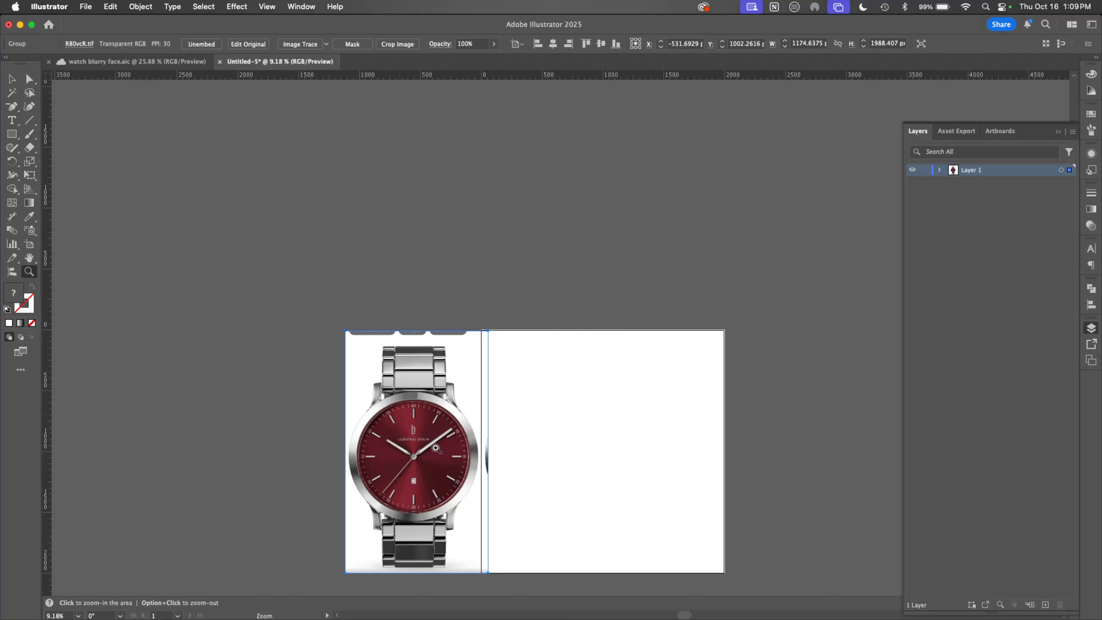
key(v)
drag(412, 477, 566, 233)
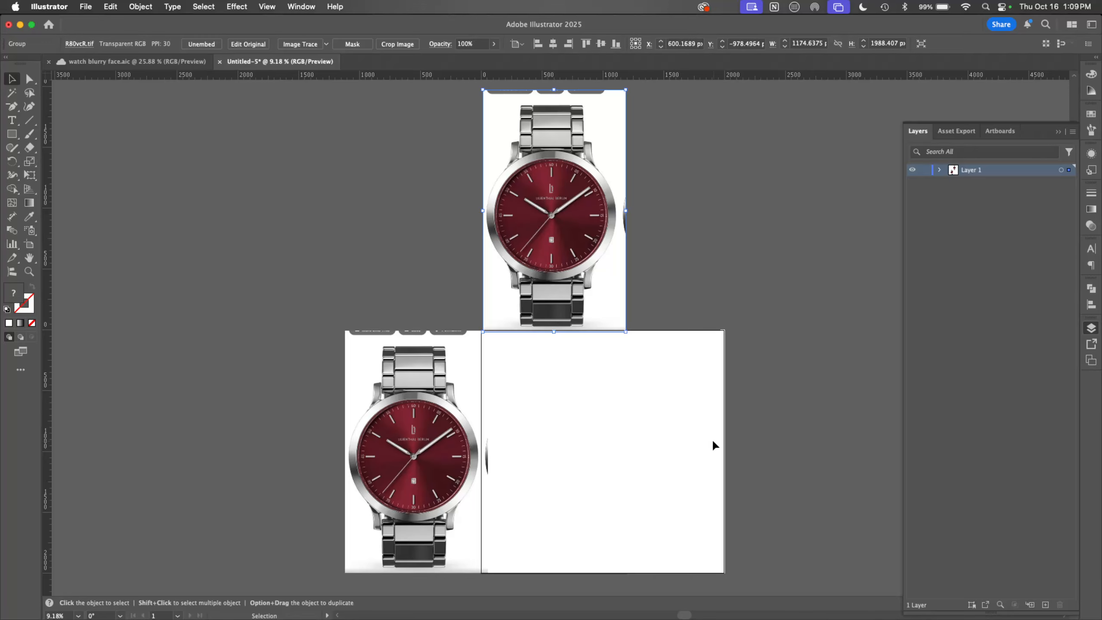
Step: Examine the original watch image's dial, bezel and strap up close
key(z)
drag(616, 459, 858, 376)
key(space)
drag(207, 409, 828, 356)
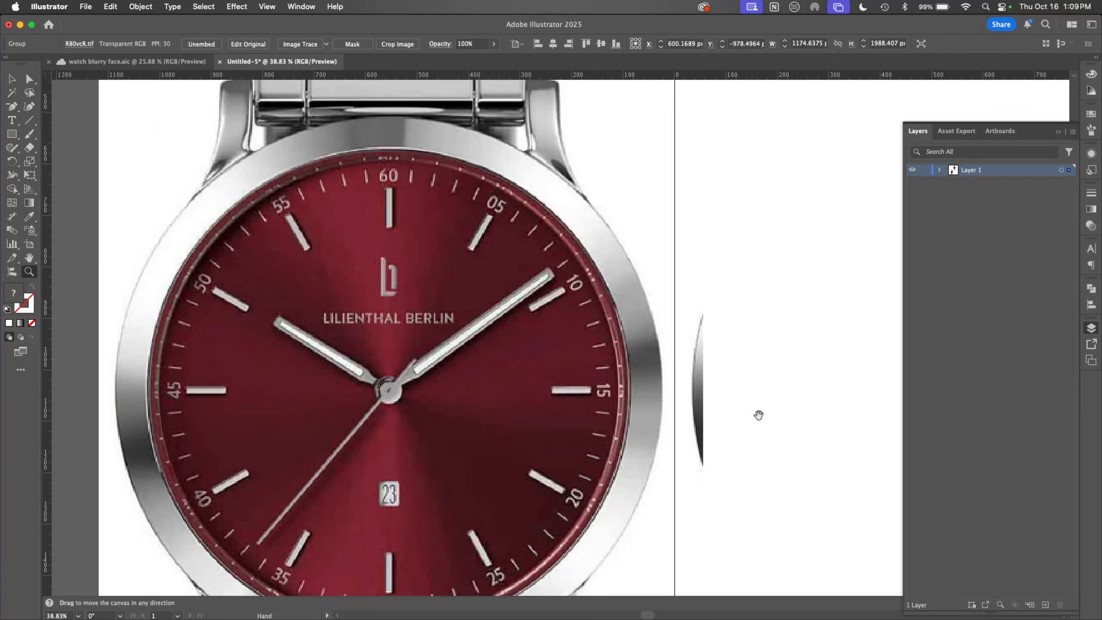
drag(758, 416, 399, 402)
drag(739, 394, 265, 400)
drag(690, 376, 334, 393)
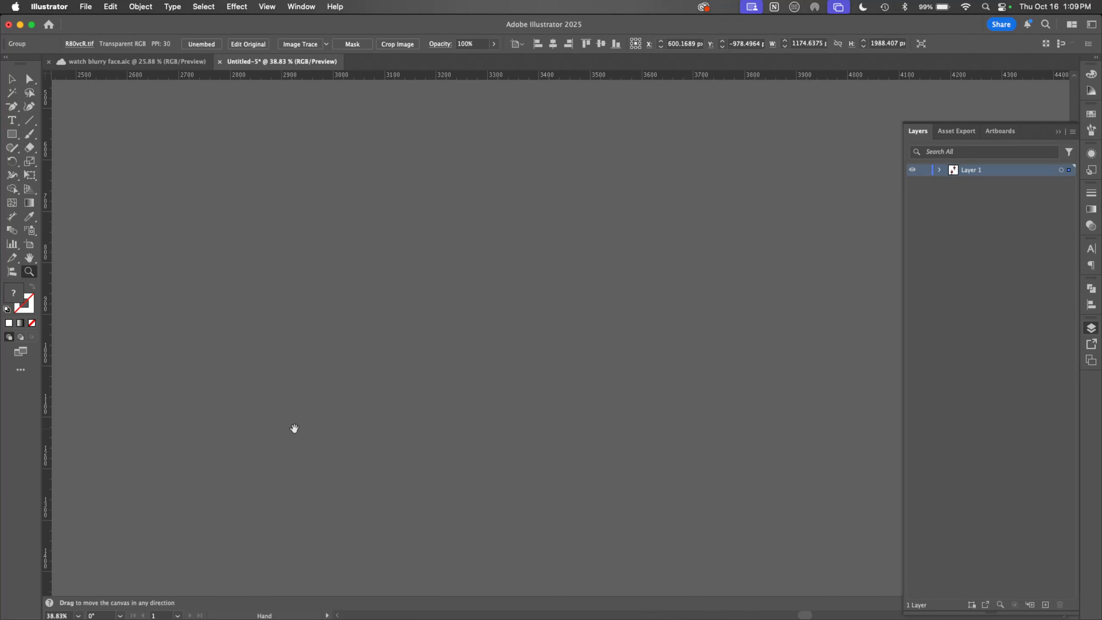
drag(294, 429, 1063, 366)
drag(78, 447, 887, 374)
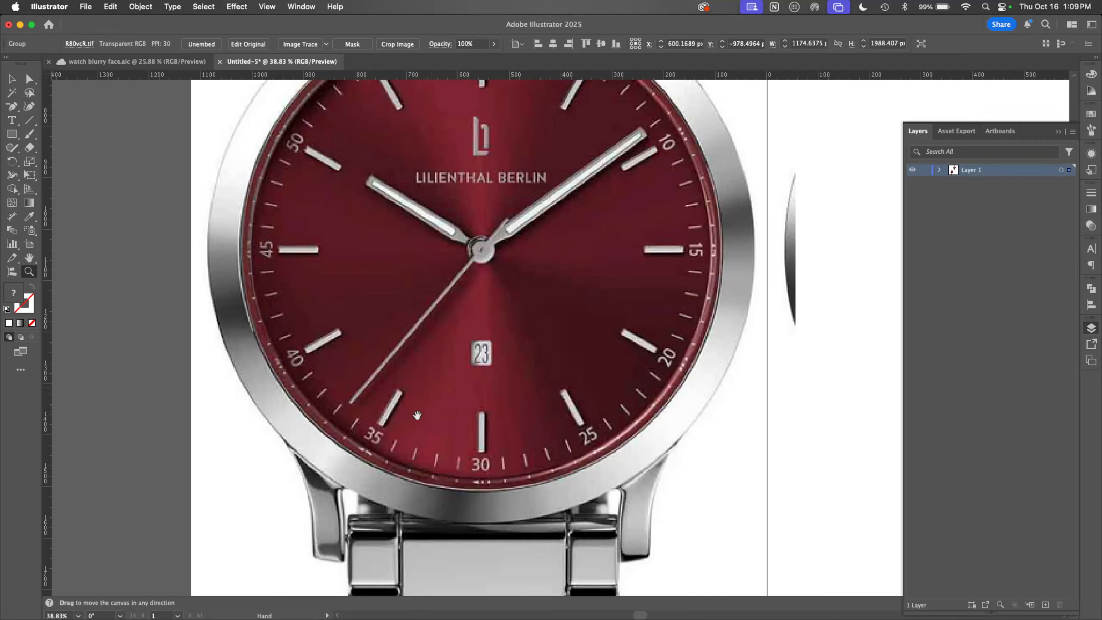
drag(777, 420, 386, 461)
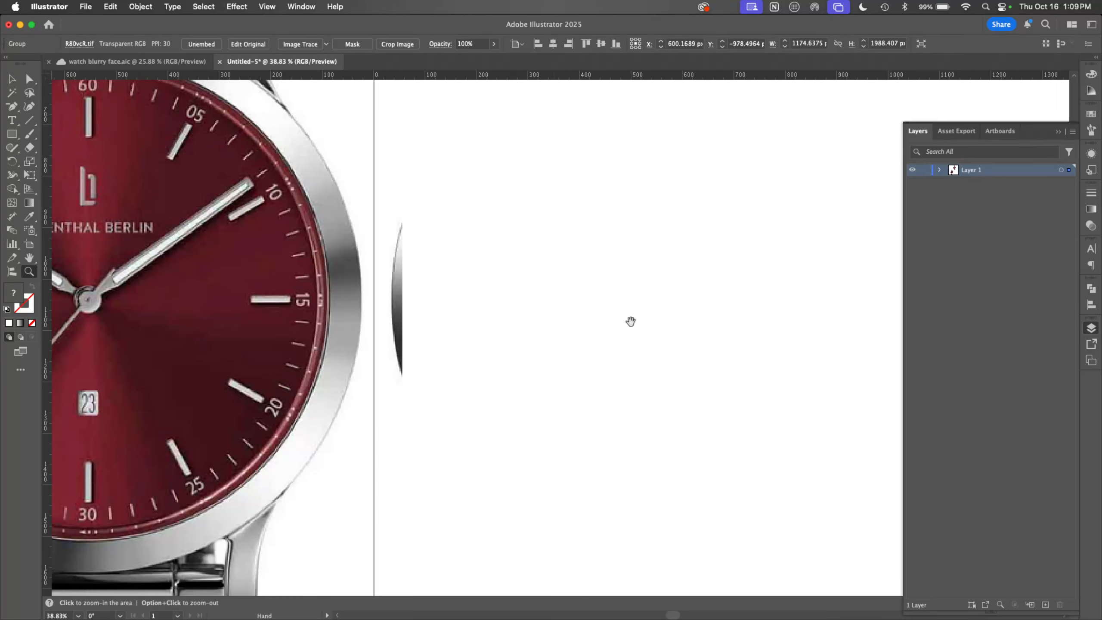
drag(551, 367, 416, 462)
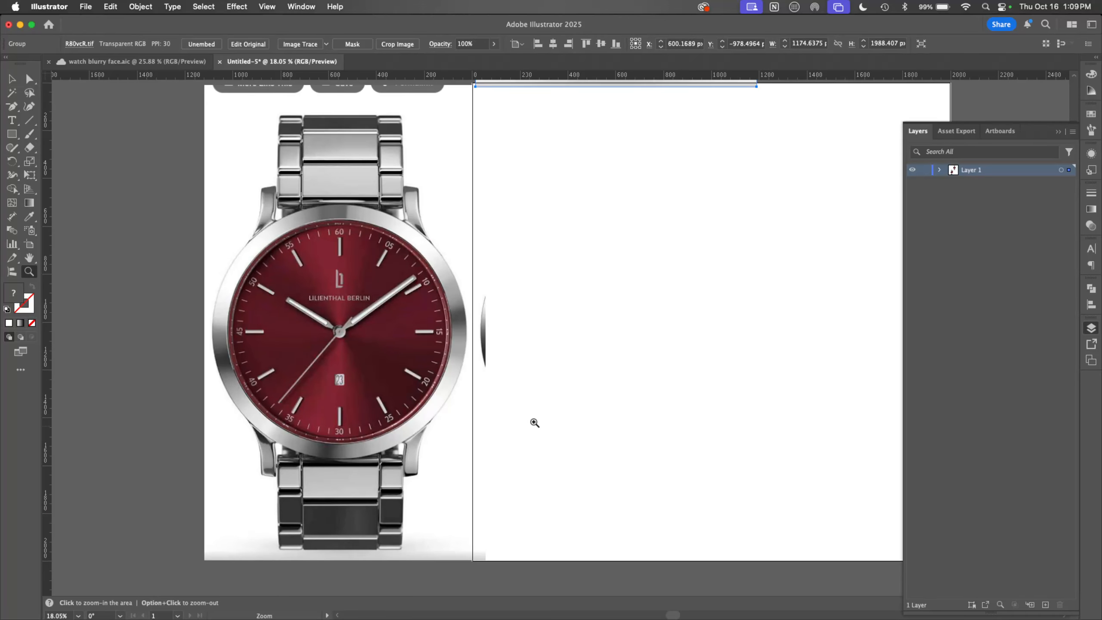
mouse_move(498, 429)
mouse_down()
mouse_move(536, 418)
mouse_move(517, 421)
mouse_up()
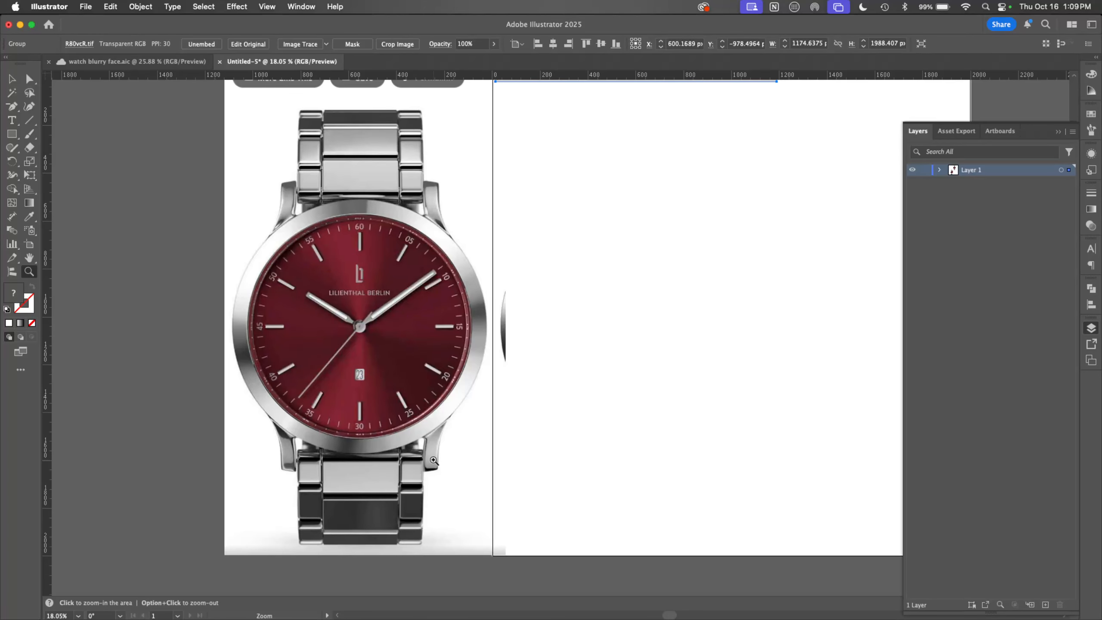
Step: Rename the layer holding the watch images to ref
double_click(974, 170)
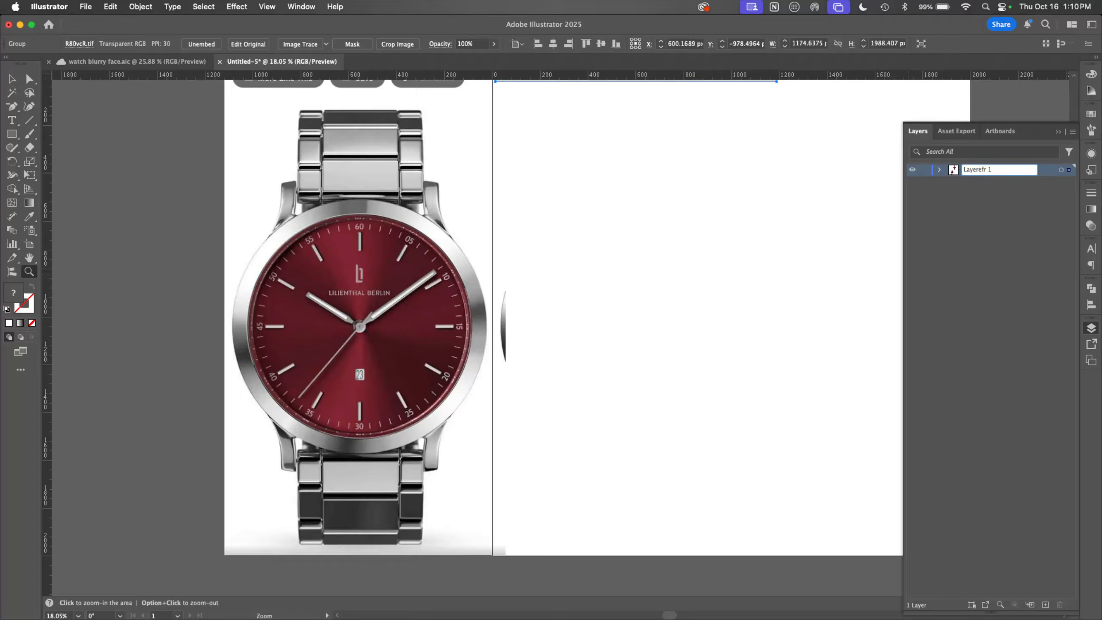
text(ref)
key(Return)
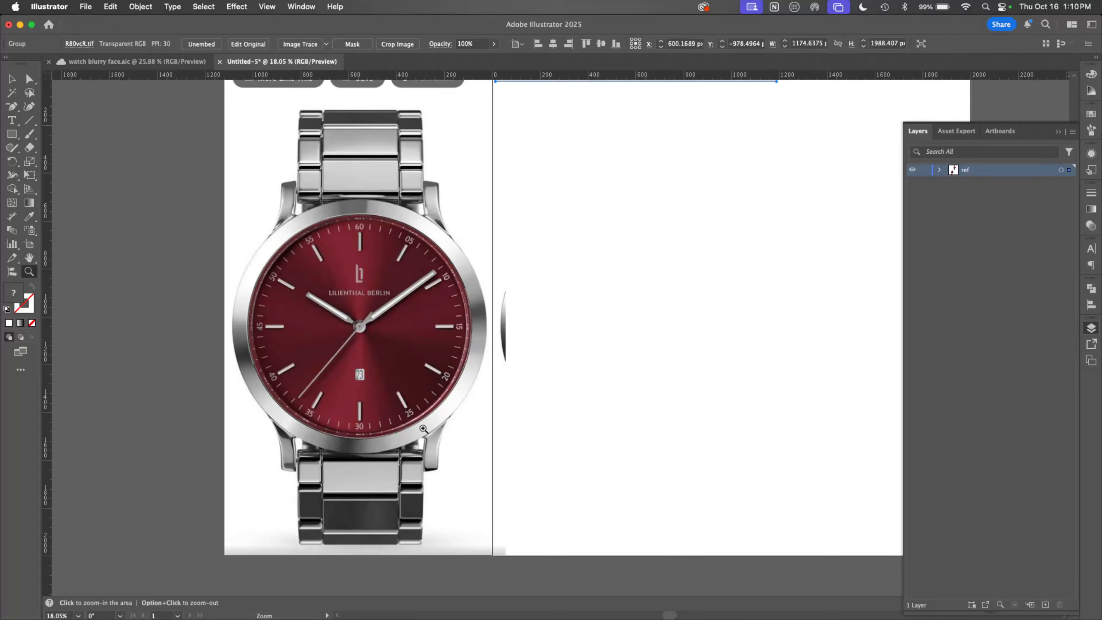
Step: Duplicate the original watch image horizontally onto the artboard
key(v)
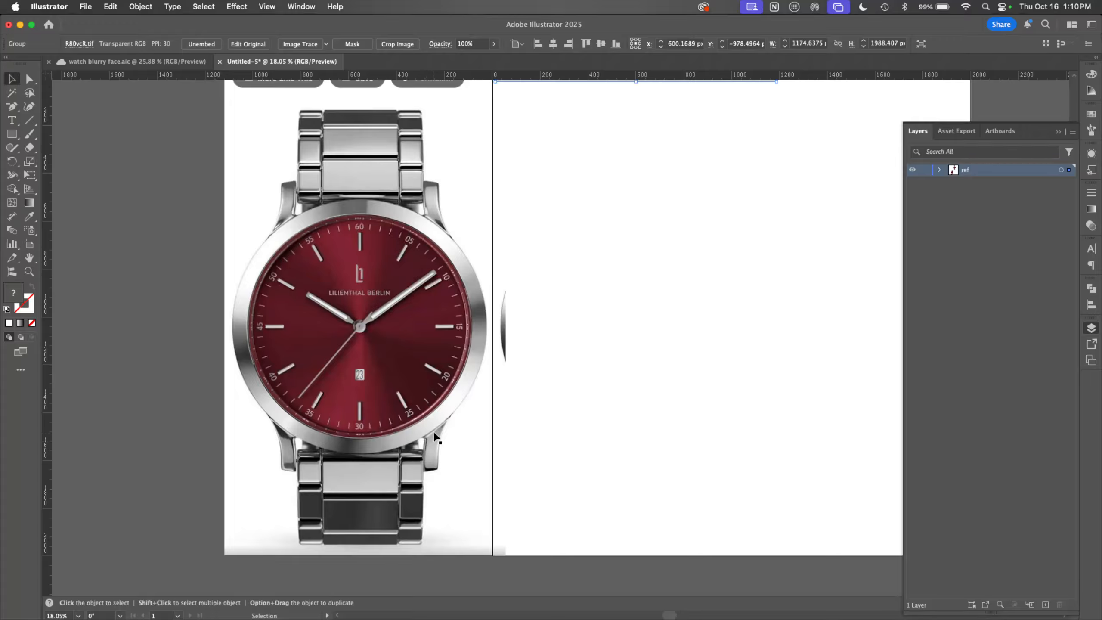
click(432, 429)
drag(432, 433, 746, 433)
Step: Draw a rectangle about 288 x 355 px over the duplicate's lower-right lug and make a clipping mask with the image
key(m)
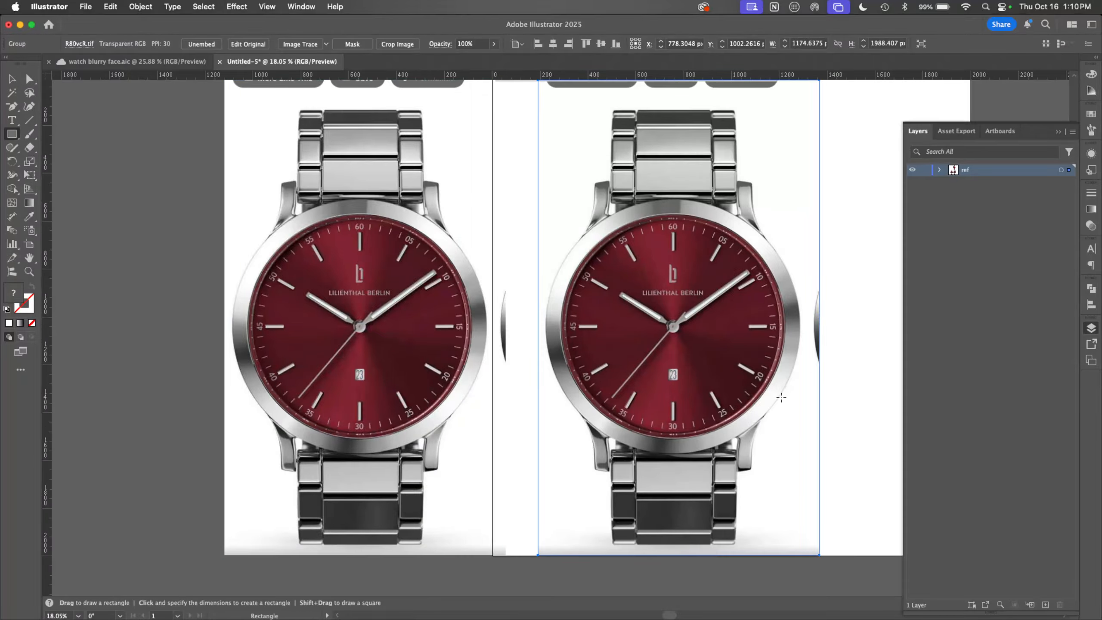
mouse_move(780, 396)
mouse_down()
mouse_move(728, 477)
mouse_move(712, 480)
mouse_up()
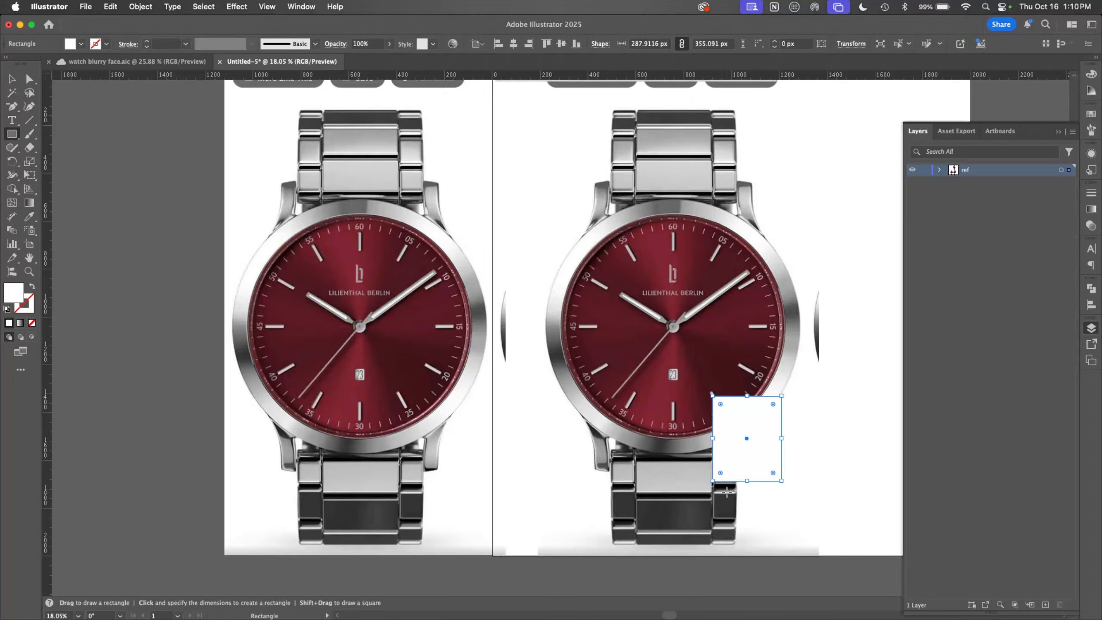
key(v)
shift+click(814, 456)
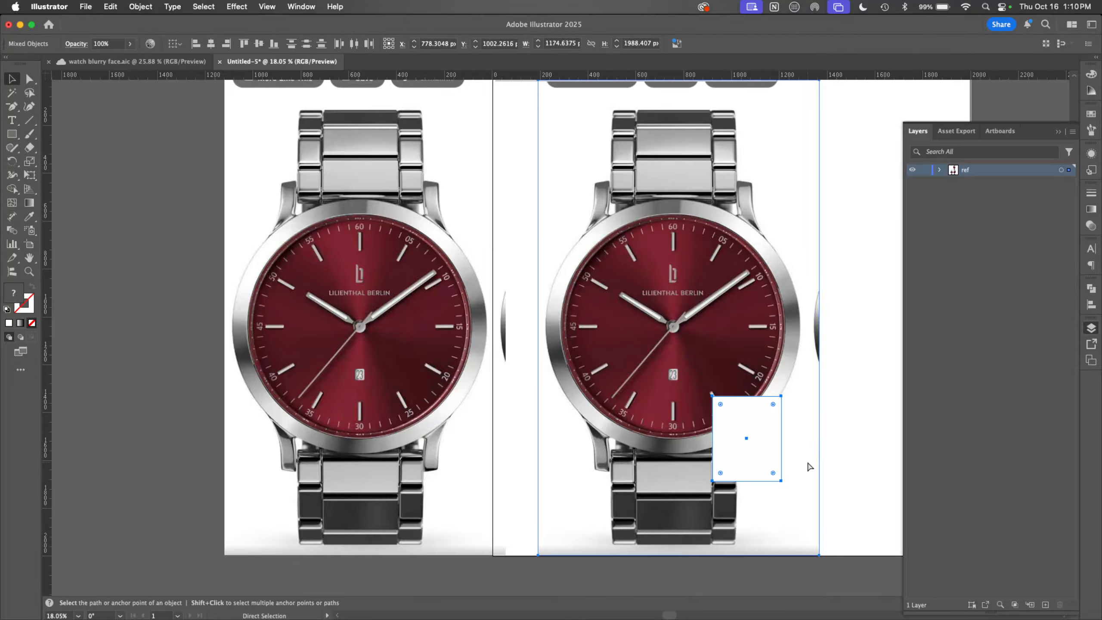
key(super+7)
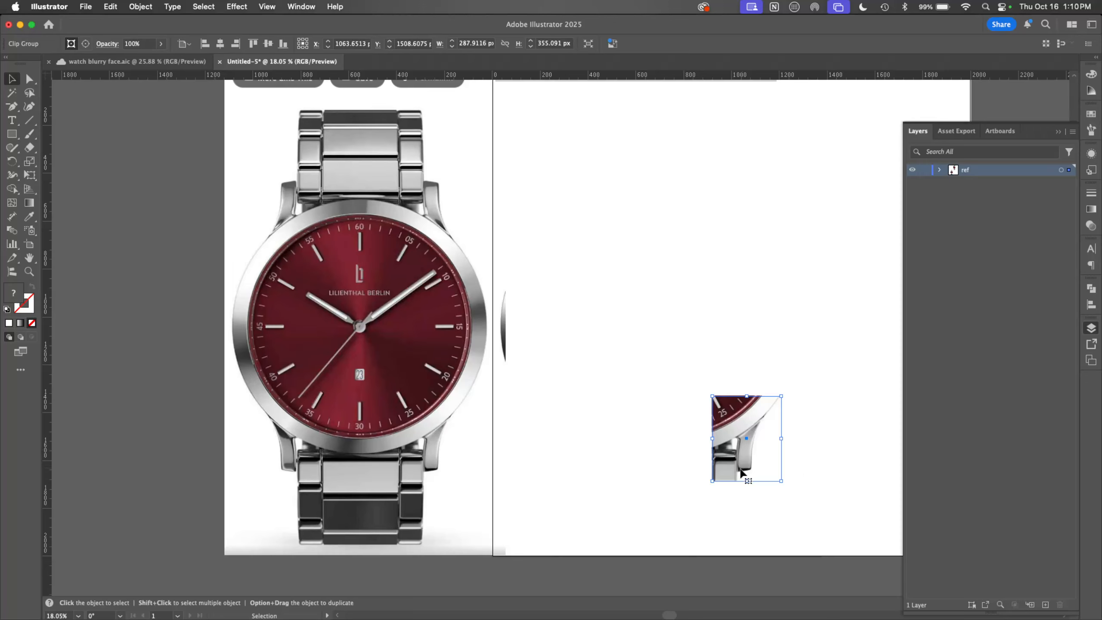
Step: Move the clipped lug piece further right and delete it
drag(740, 470, 812, 473)
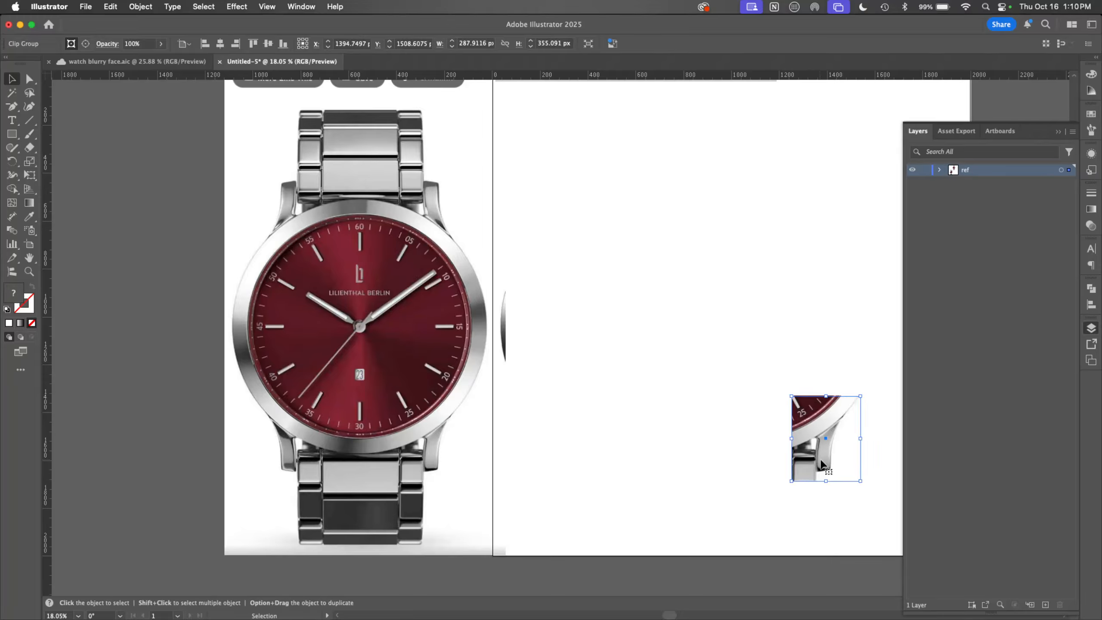
key(Delete)
Step: Hide the rulers and show them again
mouse_move(581, 608)
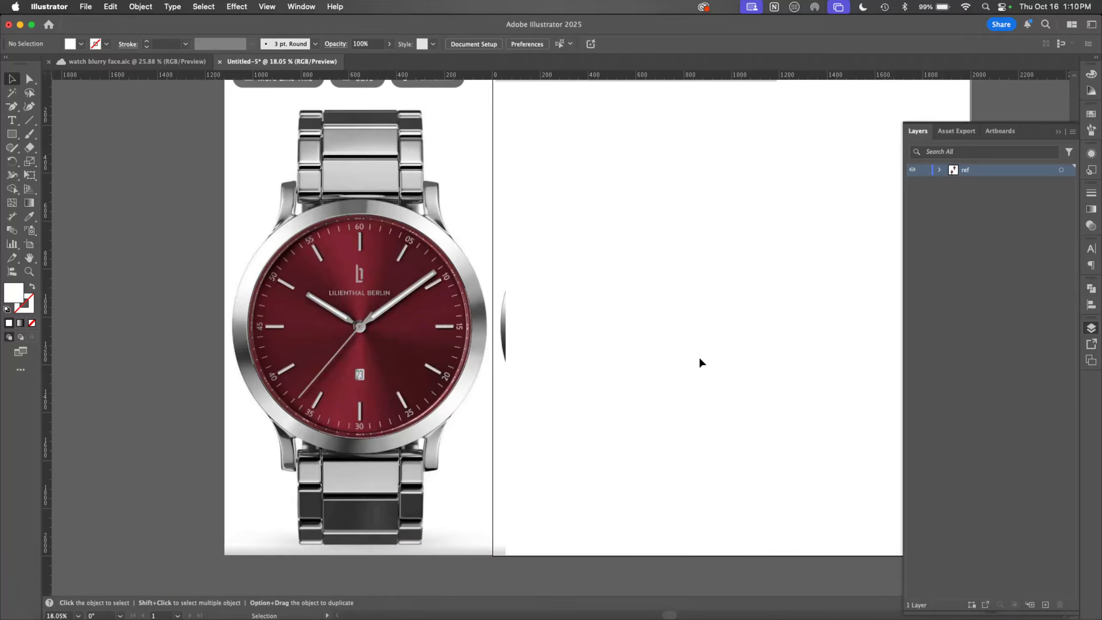
key(space)
drag(743, 330, 583, 355)
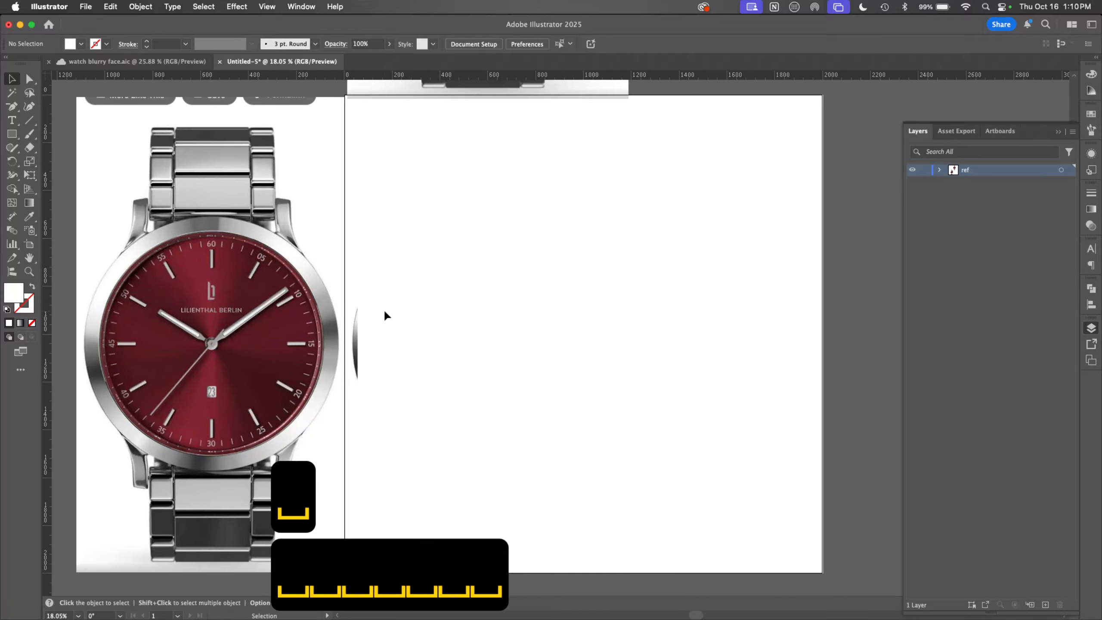
key(a)
key(super+r)
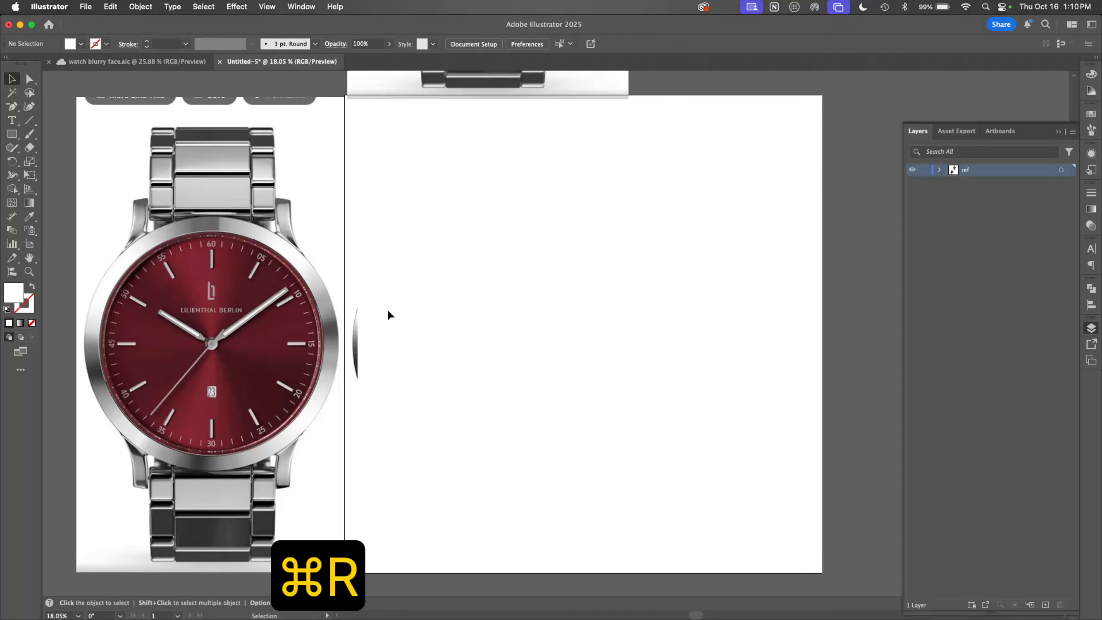
key(super+r)
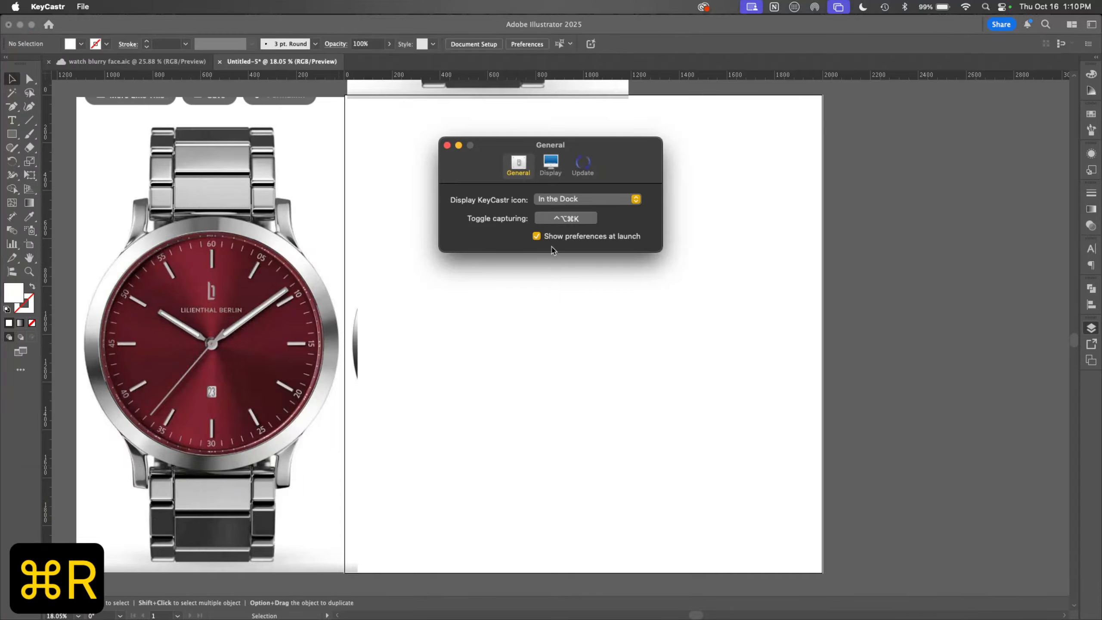
Step: Reduce the keystroke font size in KeyCastr's display settings and return to Illustrator
click(553, 164)
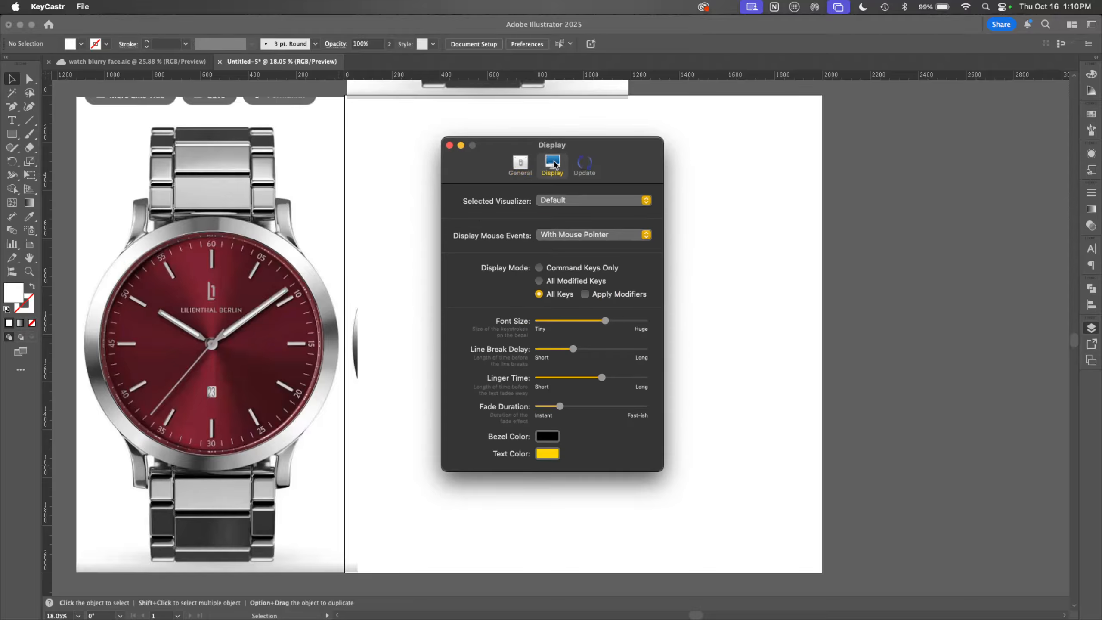
click(520, 164)
click(557, 166)
drag(605, 321, 572, 321)
click(449, 145)
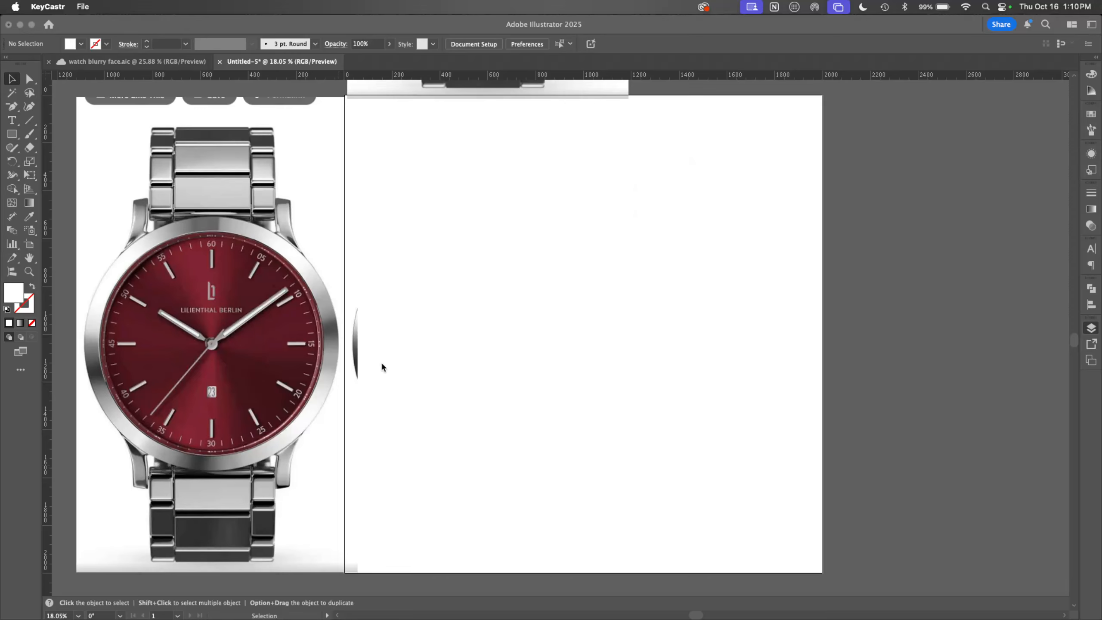
key(space)
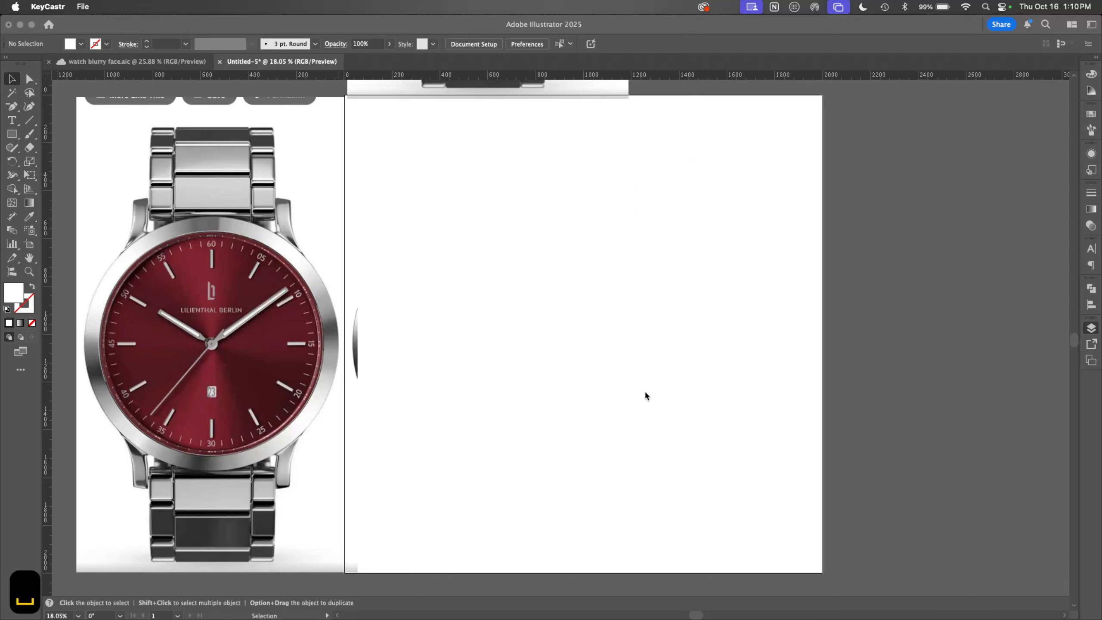
click(325, 344)
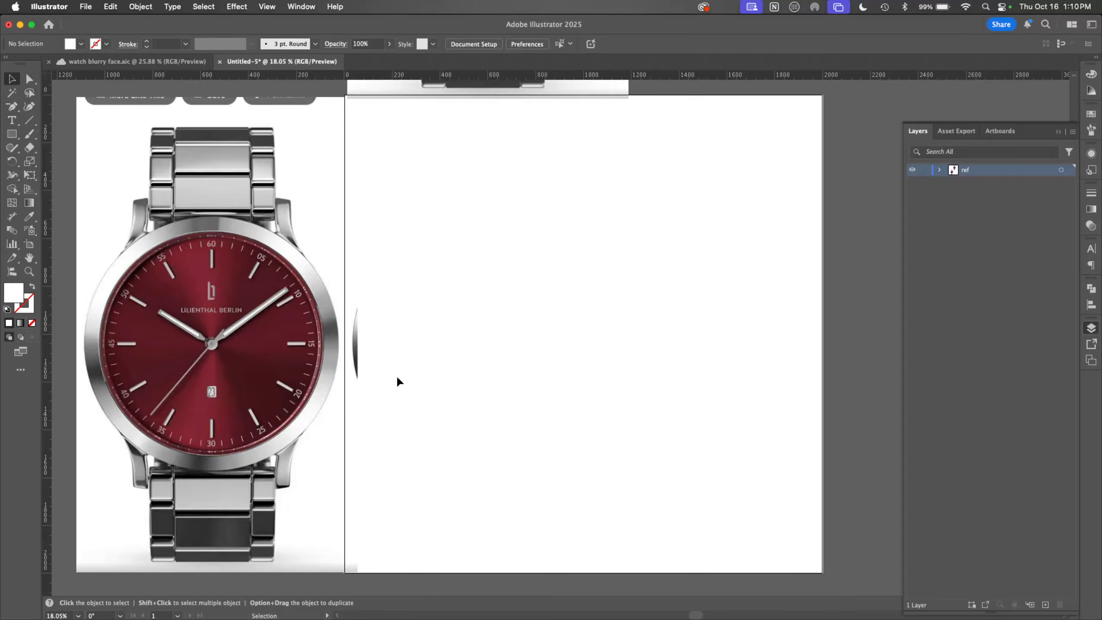
Step: Place two horizontal guides at the top of the bezel, one on its outer edge and one on its inner edge
drag(491, 78, 482, 217)
drag(574, 80, 543, 230)
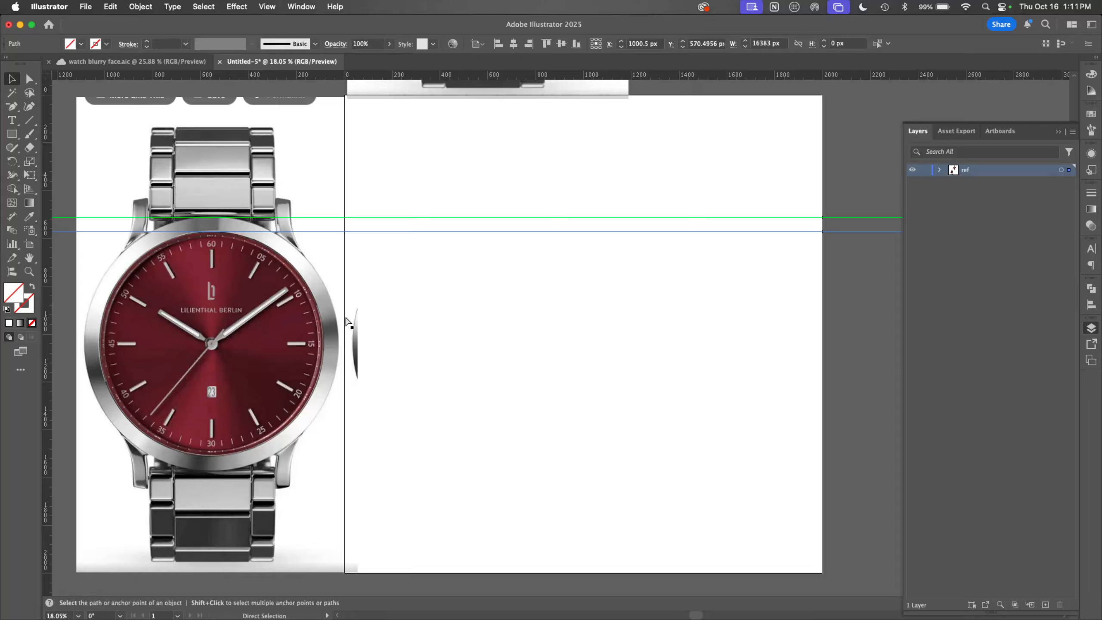
Step: Hide the guides and show them again over the top of the bezel
key(super+semicolon)
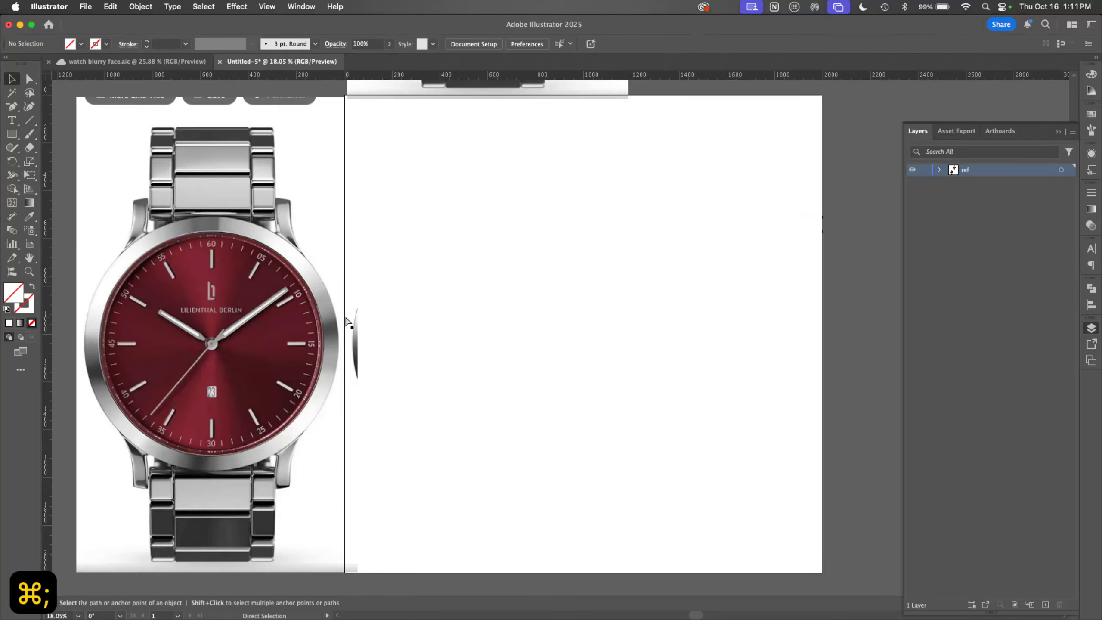
key(z)
mouse_move(193, 259)
mouse_down()
mouse_move(555, 217)
mouse_move(590, 508)
mouse_up()
key(space)
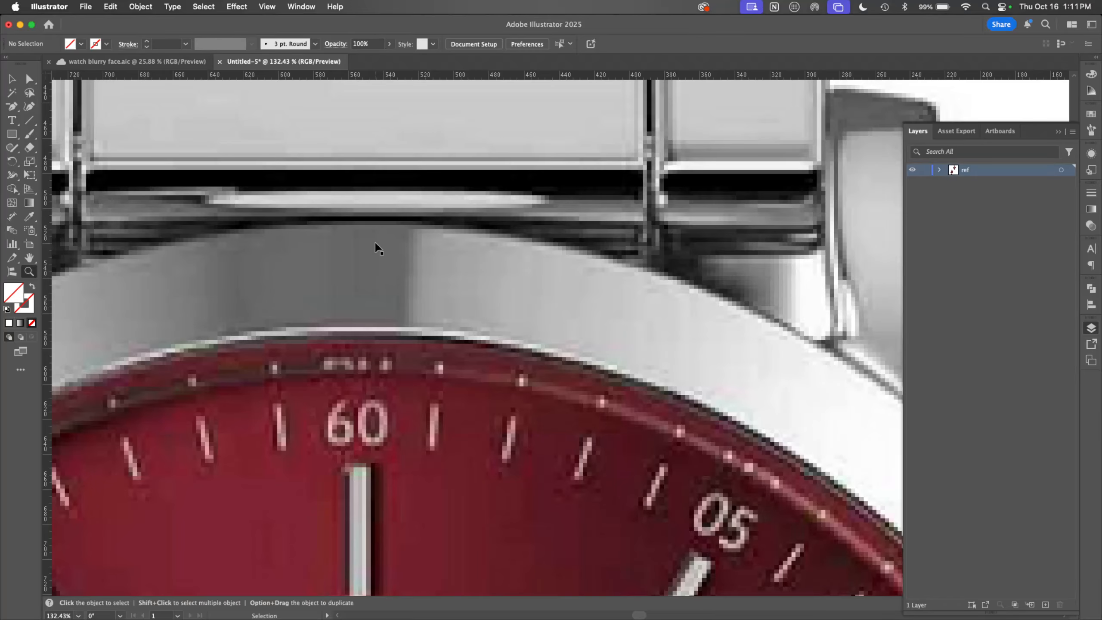
key(super+semicolon)
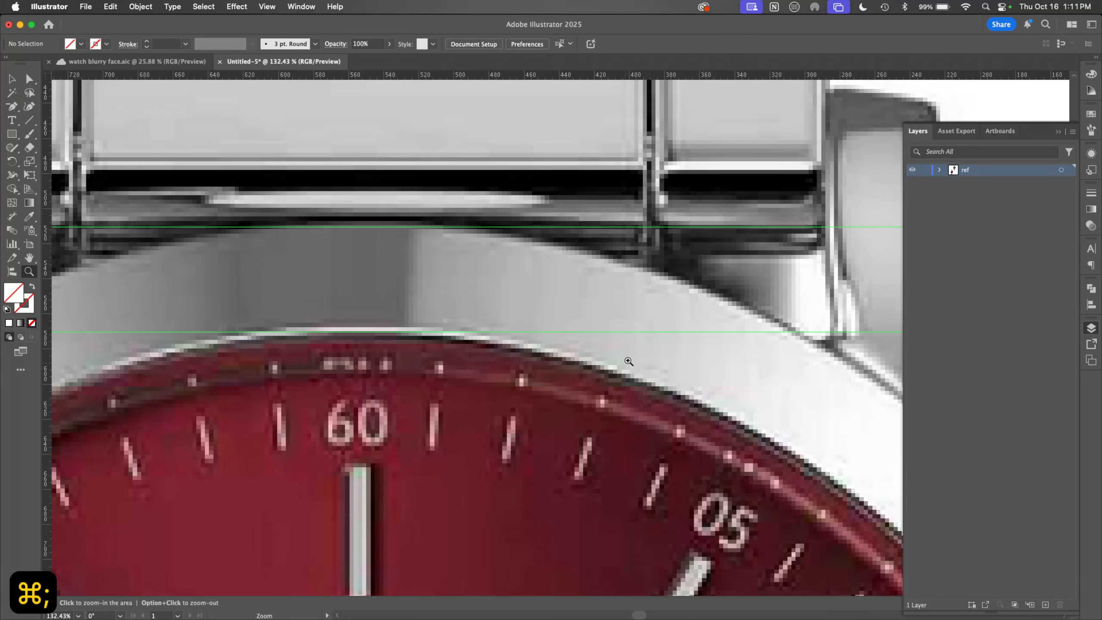
Step: Place a third horizontal guide at about 593 px, just below the bezel's inner edge and above the 60 marker
key(z)
drag(628, 361, 477, 404)
key(space)
drag(778, 488, 622, 330)
key(space)
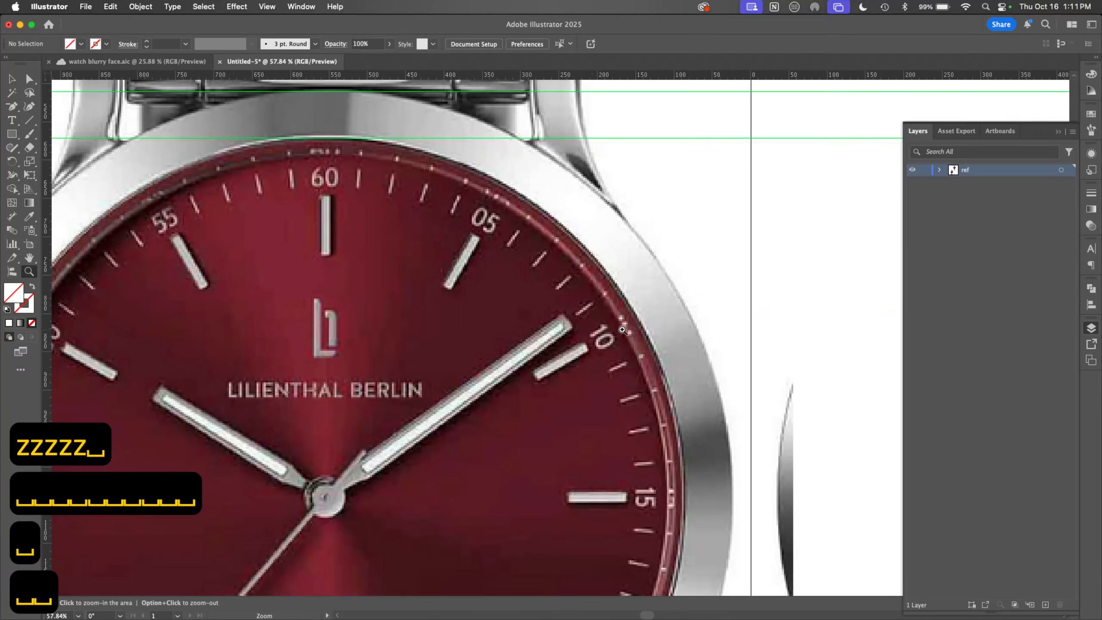
drag(562, 76, 539, 153)
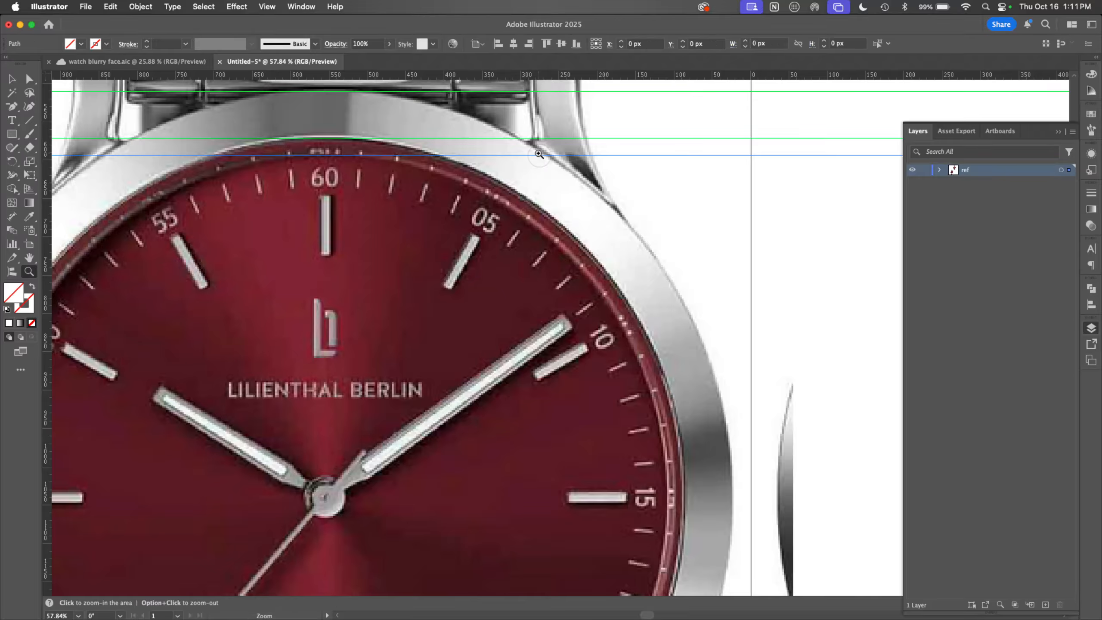
Step: Lock all the guides
click(273, 7)
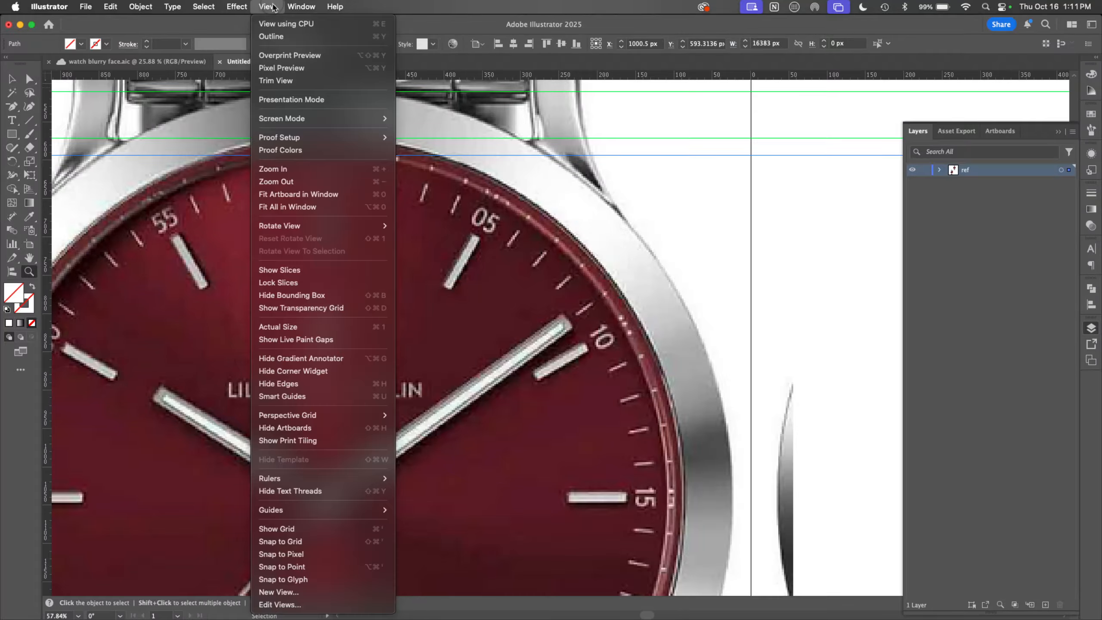
mouse_move(373, 509)
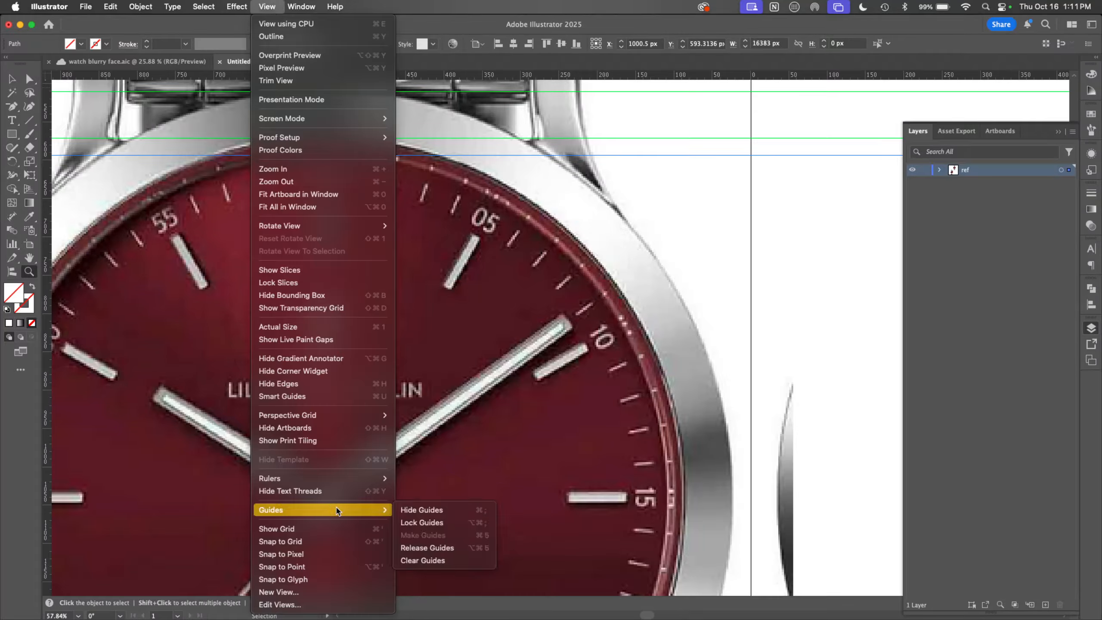
click(455, 522)
key(z)
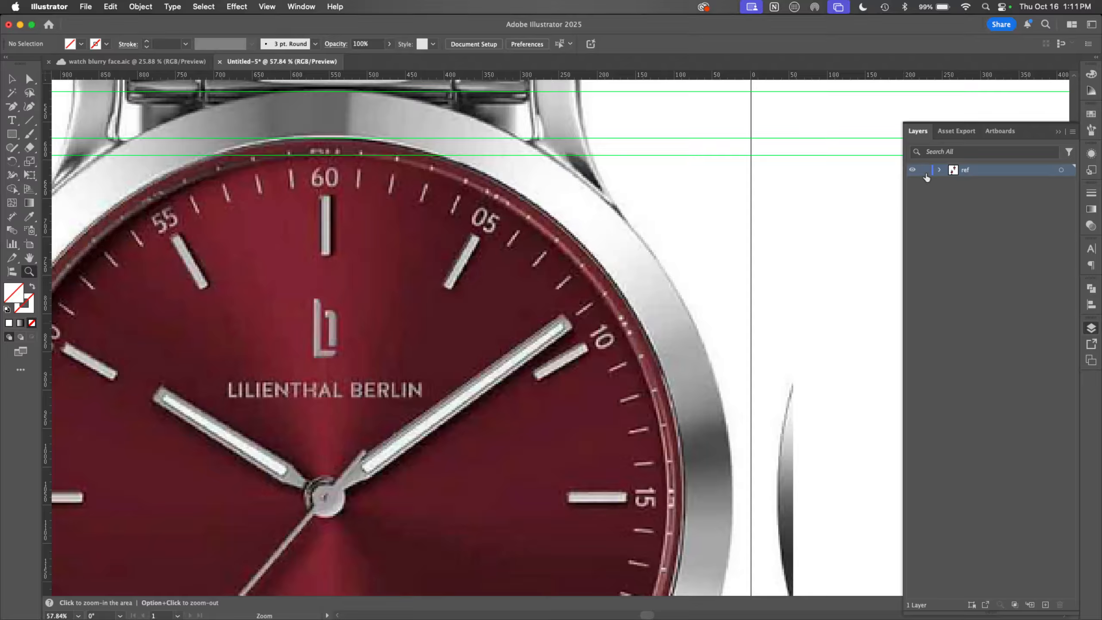
Step: Expand the ref layer's contents and add a new layer above it
click(939, 170)
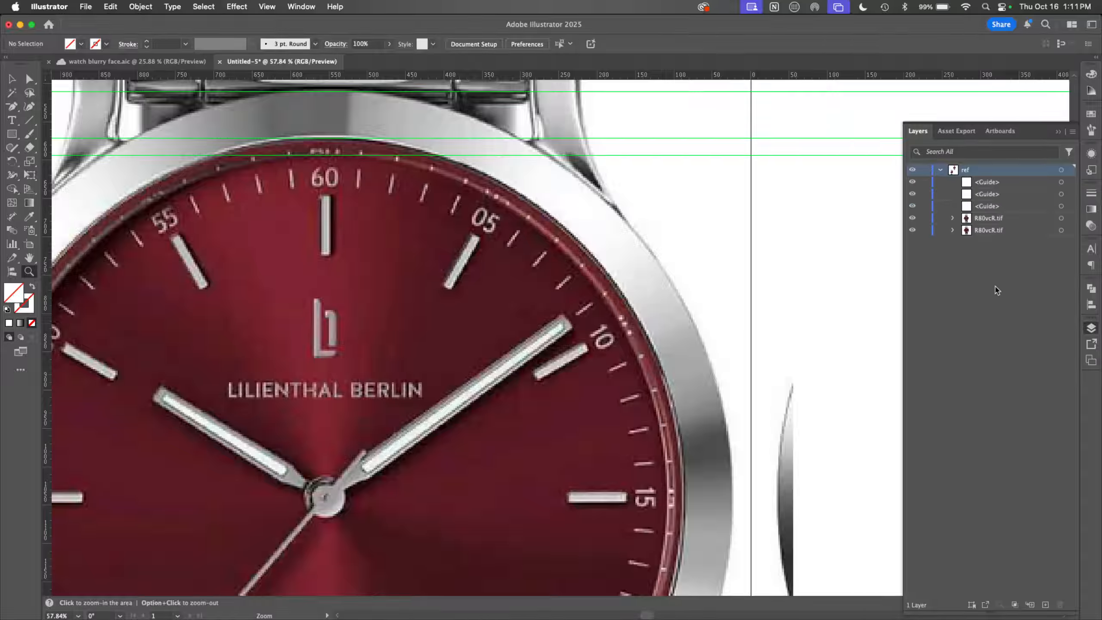
click(1044, 605)
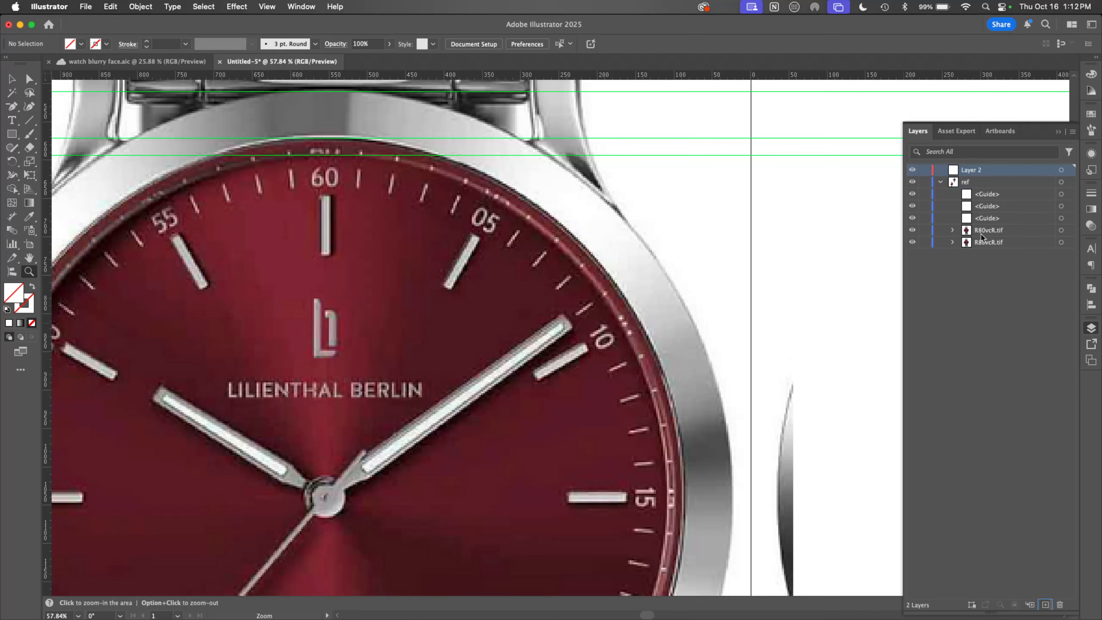
Step: Move the three guides out of the ref layer into the new layer above it
click(985, 197)
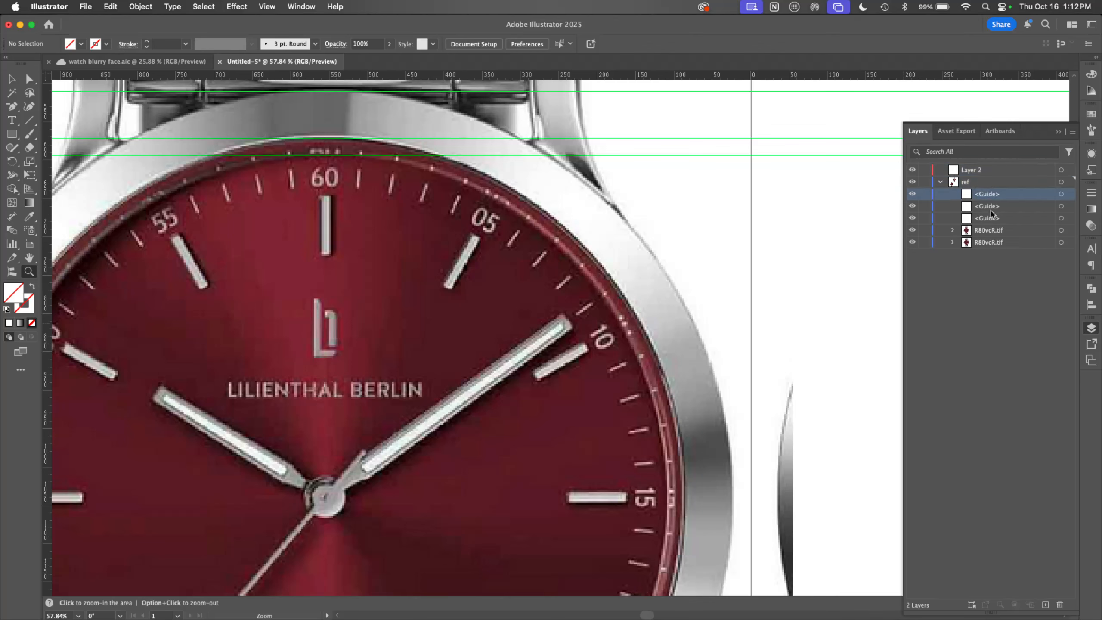
shift+click(987, 218)
drag(986, 199, 984, 174)
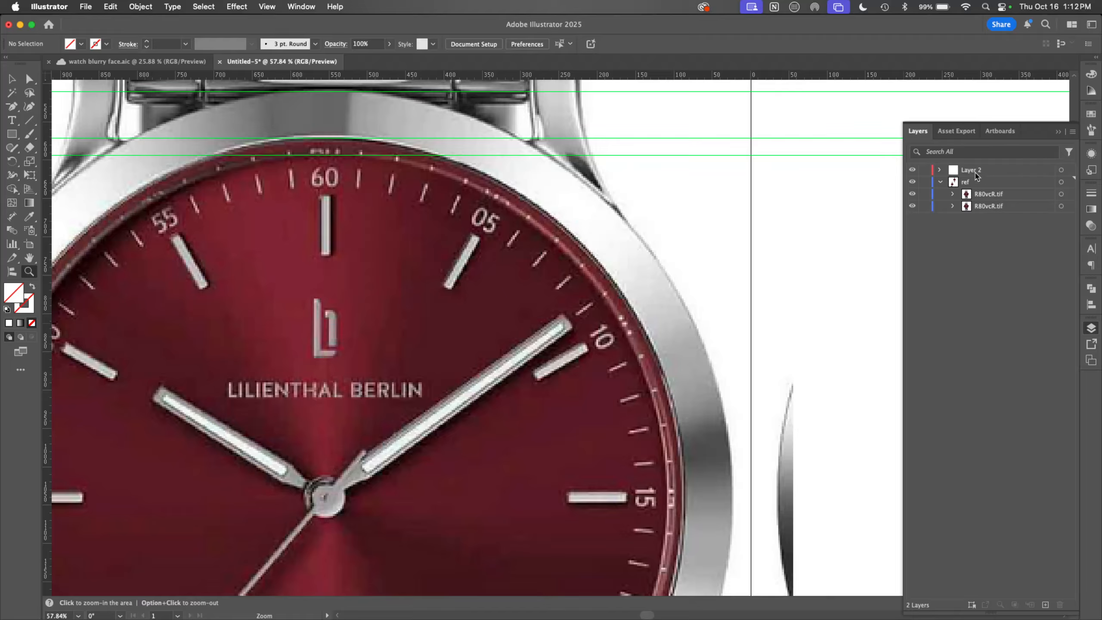
Step: Rename the guides' layer as case guides and collapse the ref layer
double_click(979, 170)
text(c)
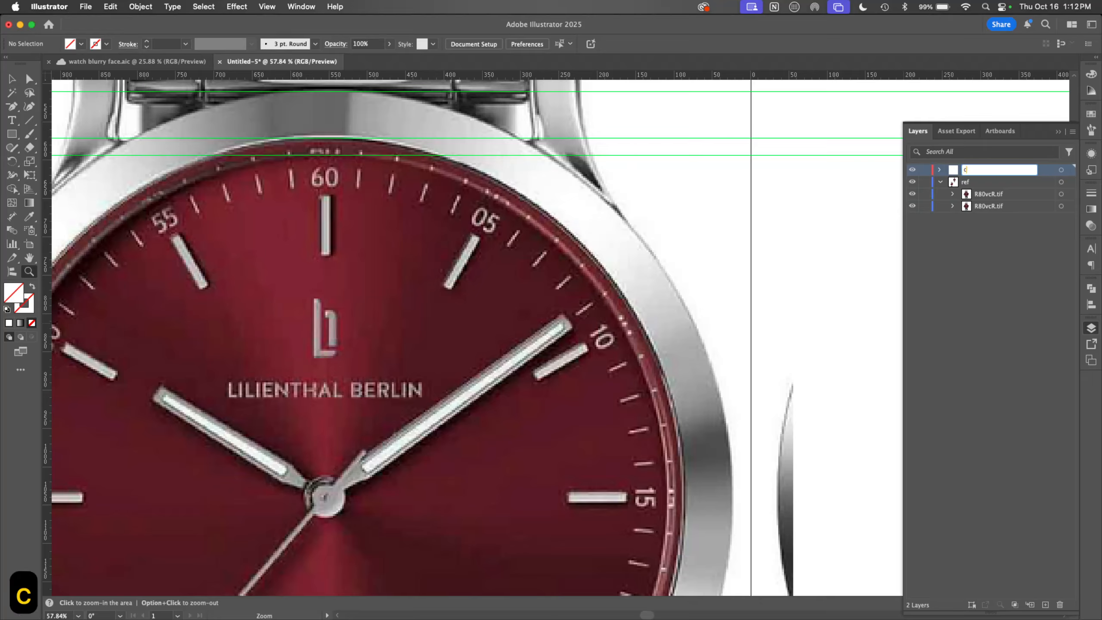
text(ase guides)
key(Return)
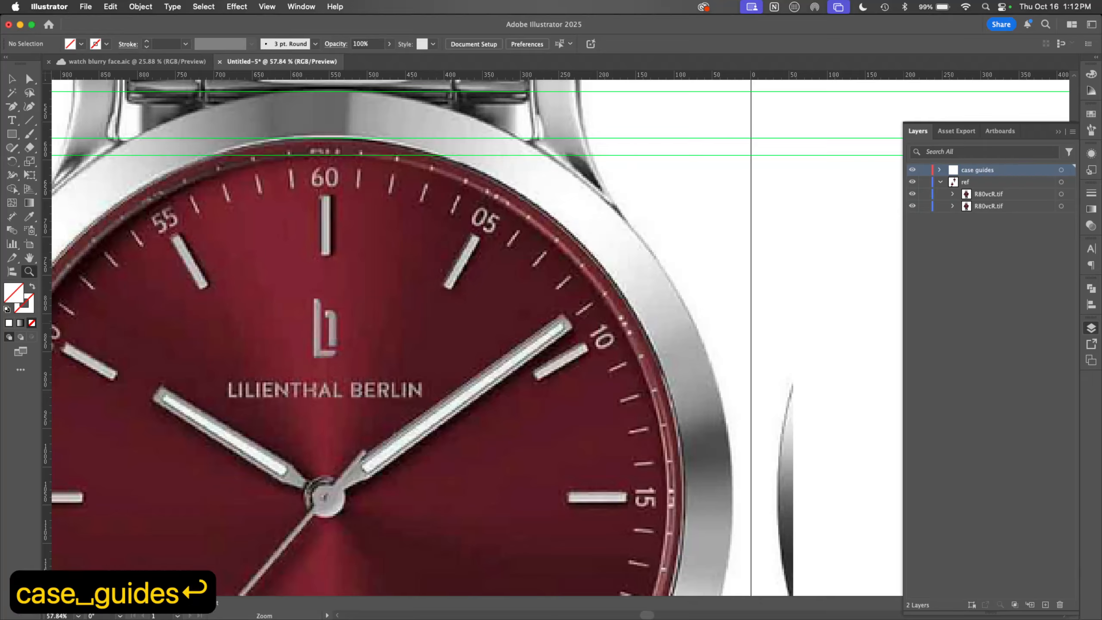
click(940, 183)
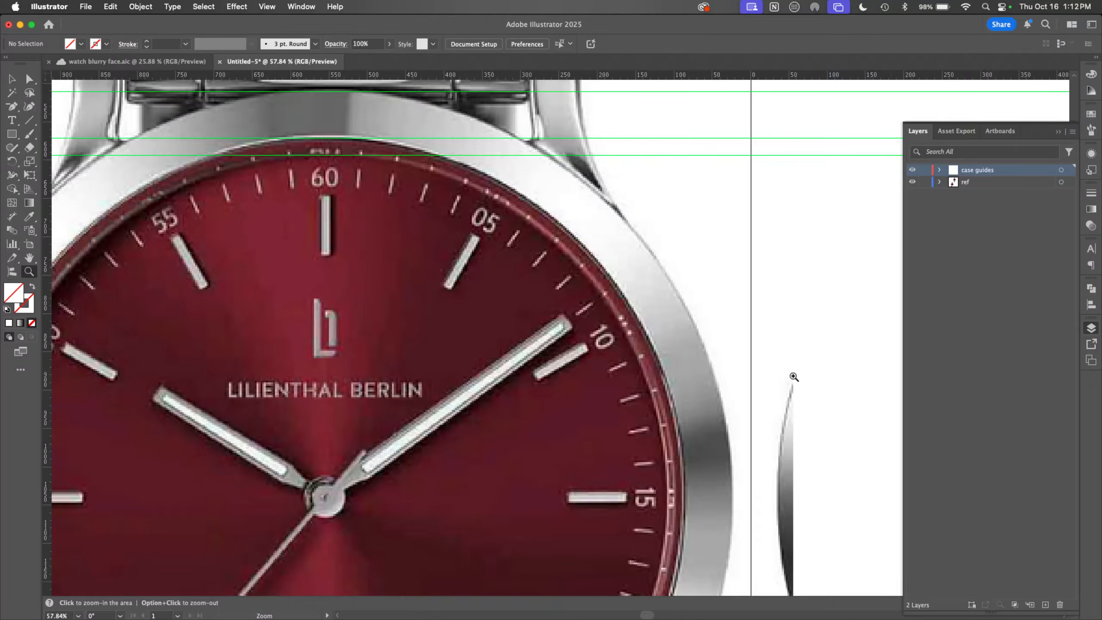
Step: Place three horizontal guides at the bottom of the case: the bezel's outer edge, its inner edge and the dial's inner ring
drag(822, 345, 577, 313)
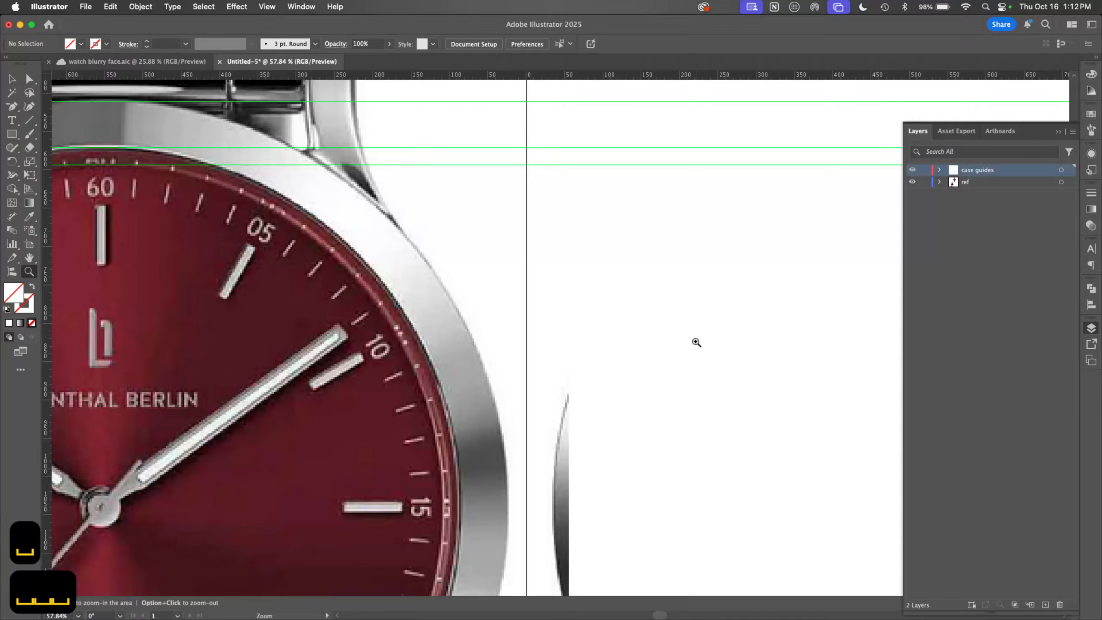
key(z)
drag(692, 314, 588, 413)
drag(697, 385, 710, 299)
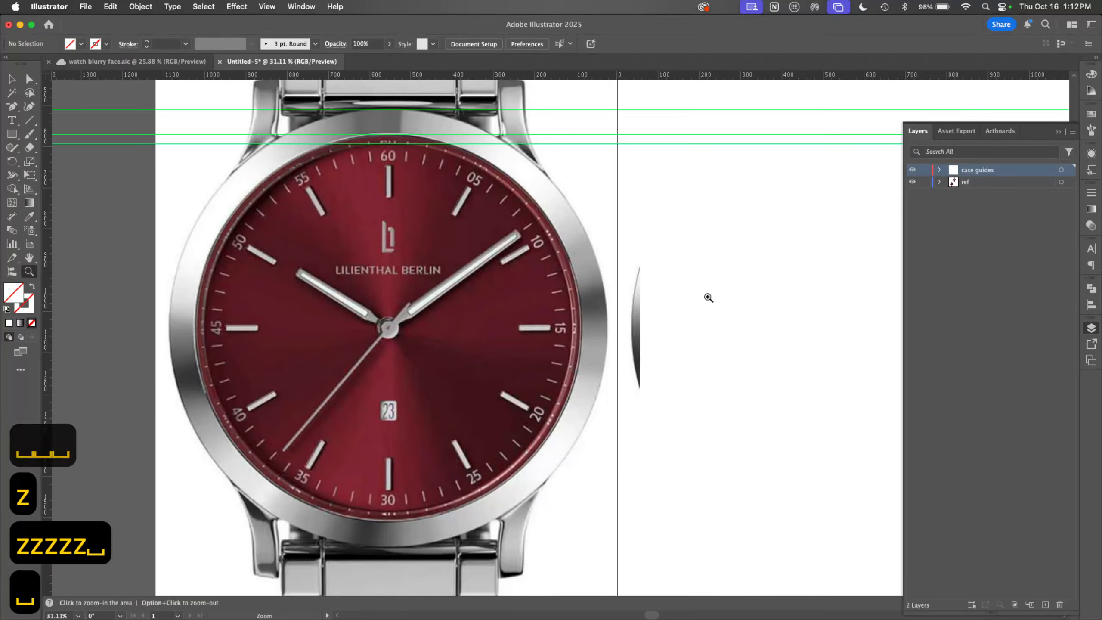
drag(610, 79, 561, 548)
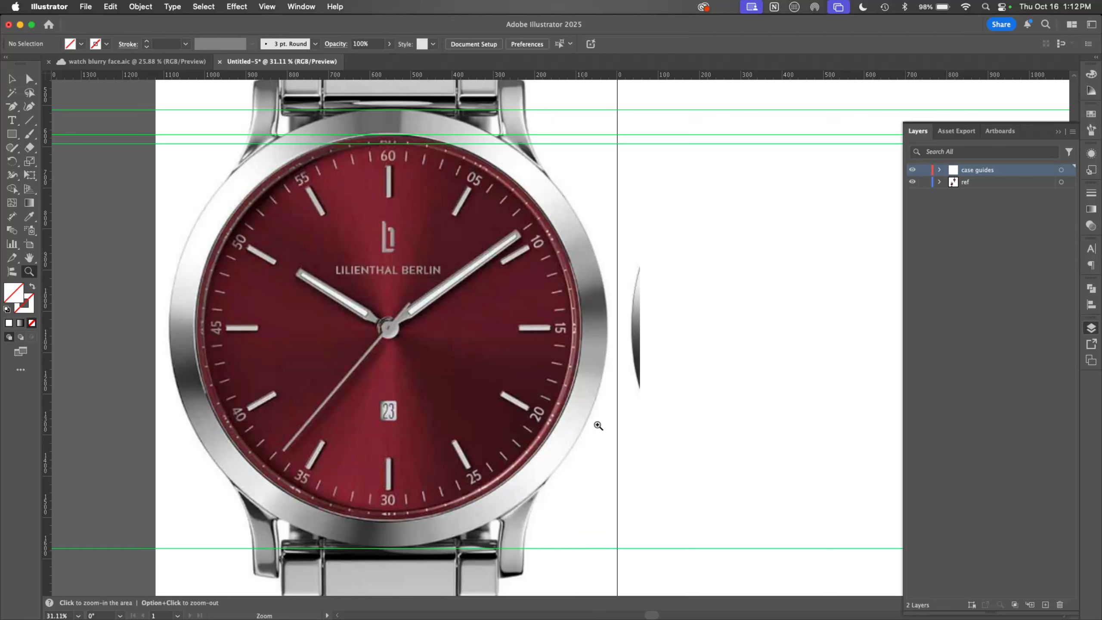
drag(611, 79, 561, 521)
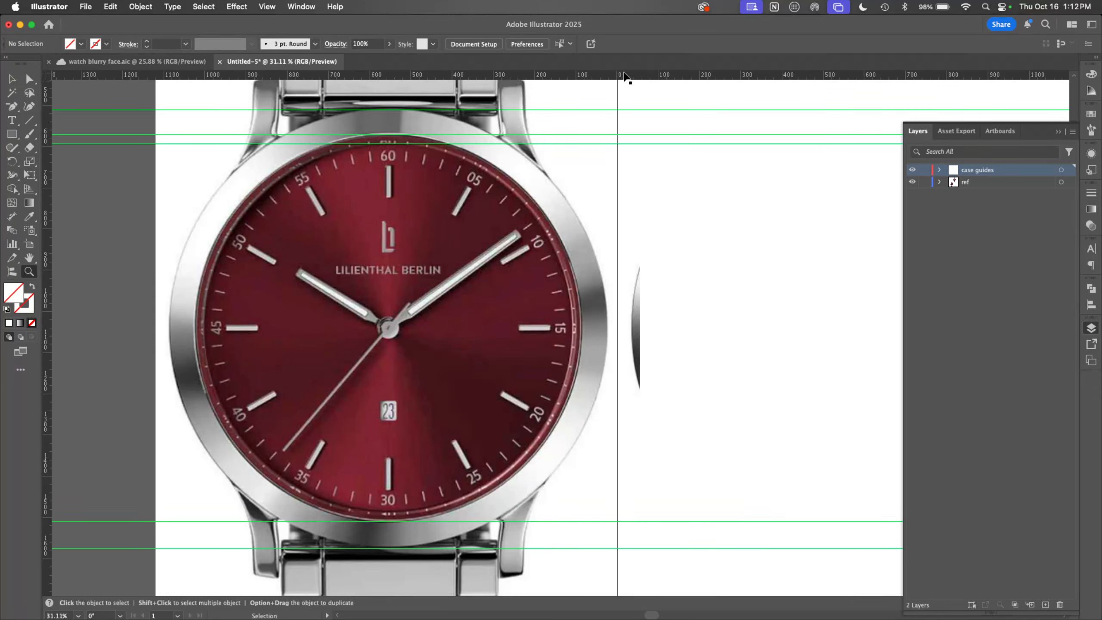
drag(624, 77, 567, 486)
drag(567, 510, 566, 513)
Step: On the upper watch copy, place three vertical guides at the left bezel's outer edge, its inner edge and the dial's inner ring
key(z)
drag(720, 338, 657, 343)
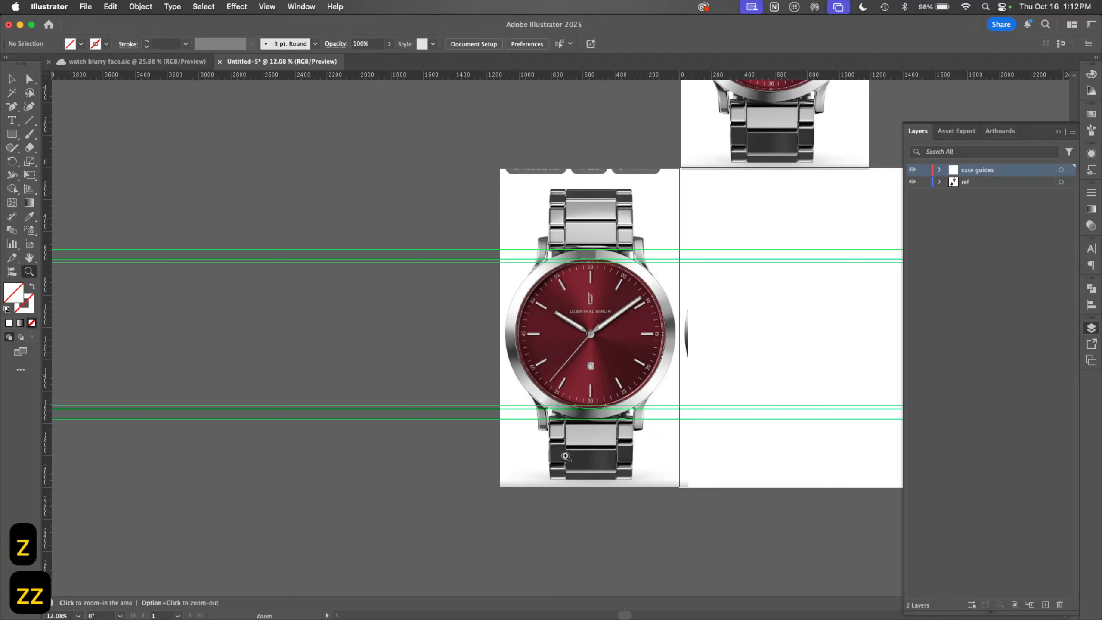
key(space)
drag(738, 393, 486, 474)
key(space)
key(space)
drag(612, 277, 603, 347)
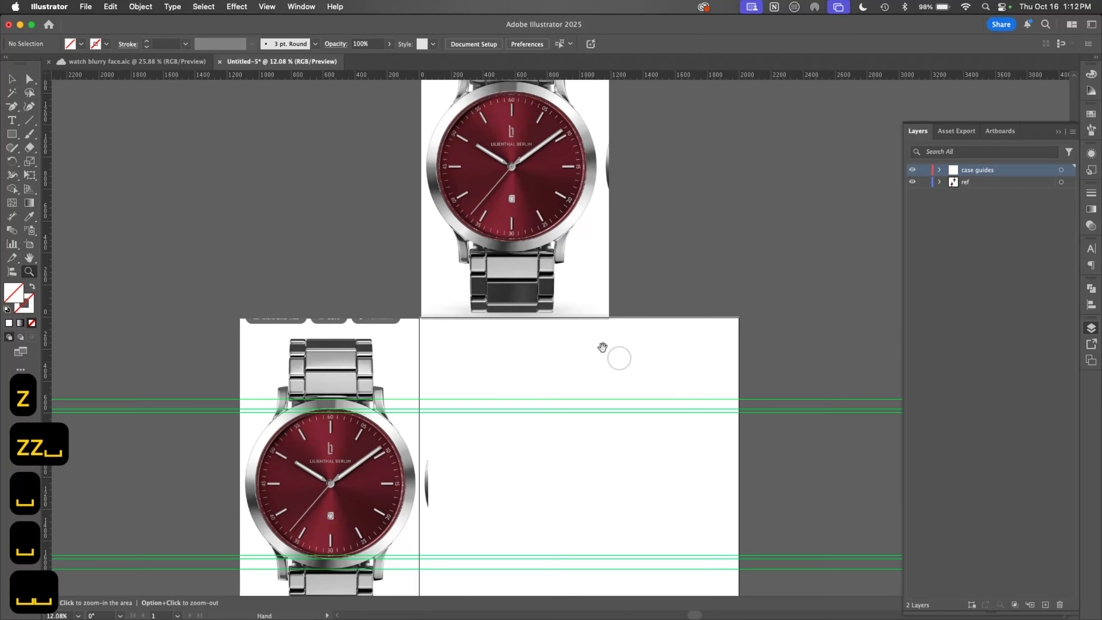
drag(477, 173, 659, 200)
key(space)
drag(659, 202, 635, 335)
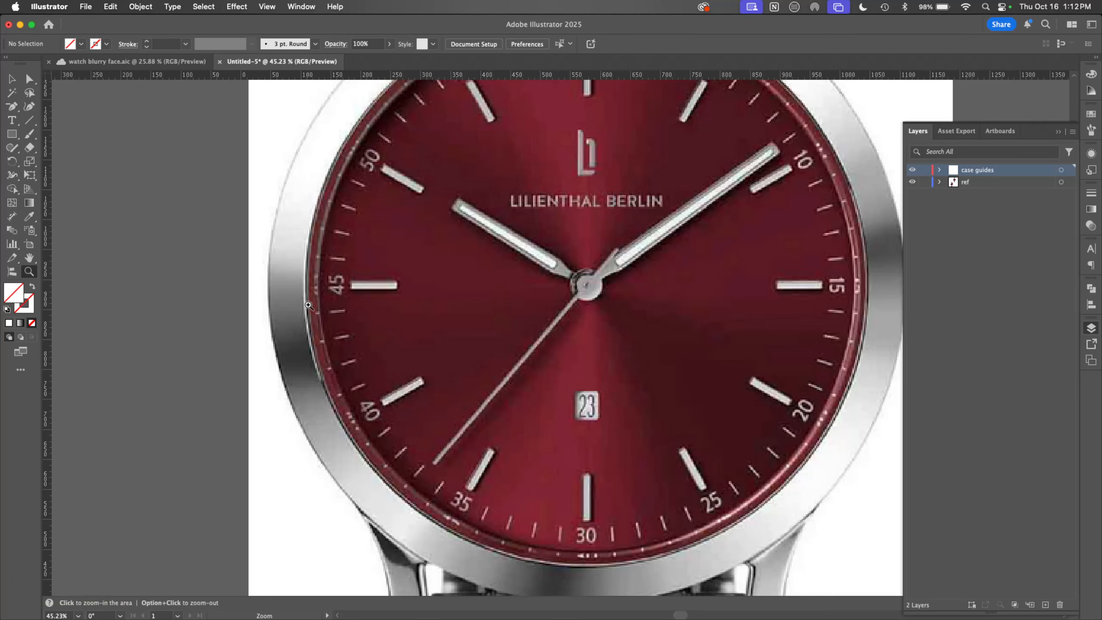
drag(50, 303, 268, 337)
drag(49, 358, 306, 369)
drag(48, 398, 319, 375)
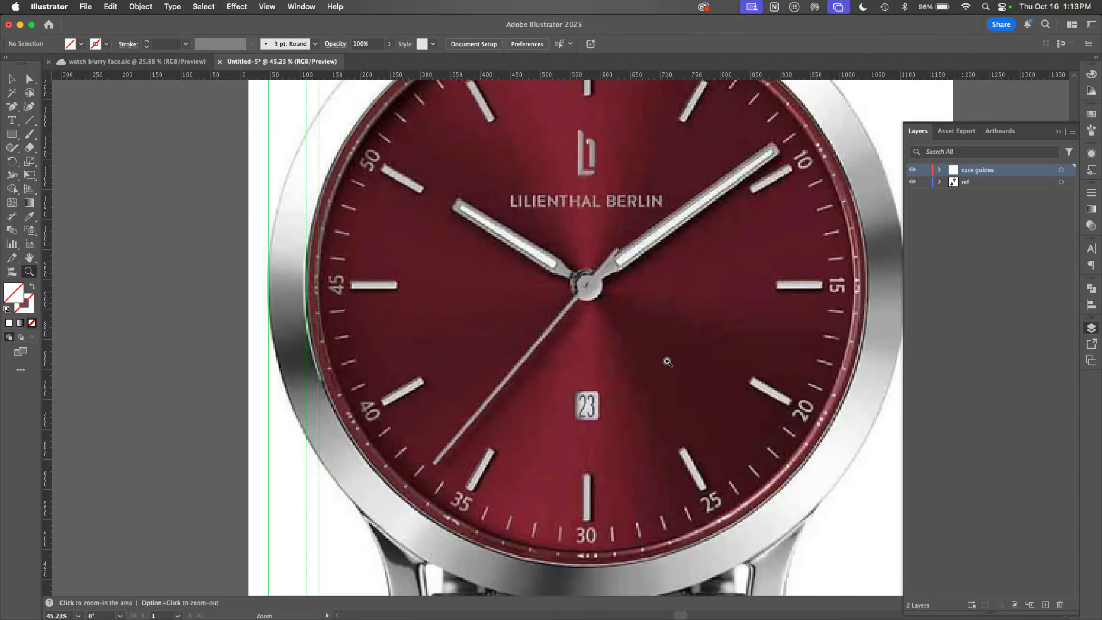
Step: Add a new layer above the case guides layer, and lock the case guides and ref layers
alt+click(673, 304)
alt+click(619, 355)
alt+click(619, 354)
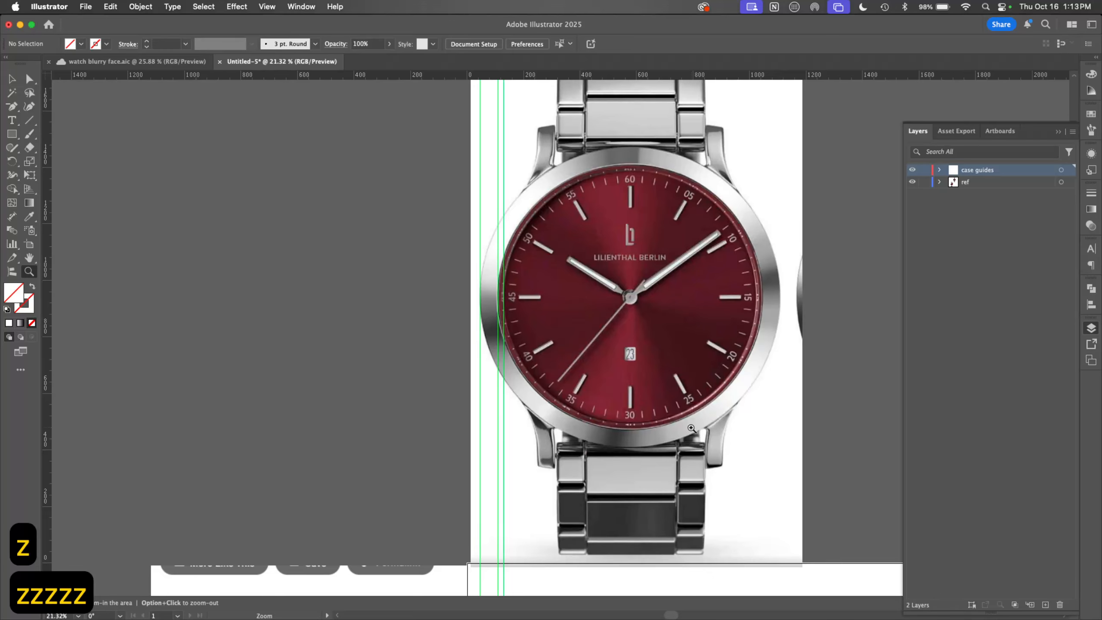
key(space)
drag(672, 595, 715, 227)
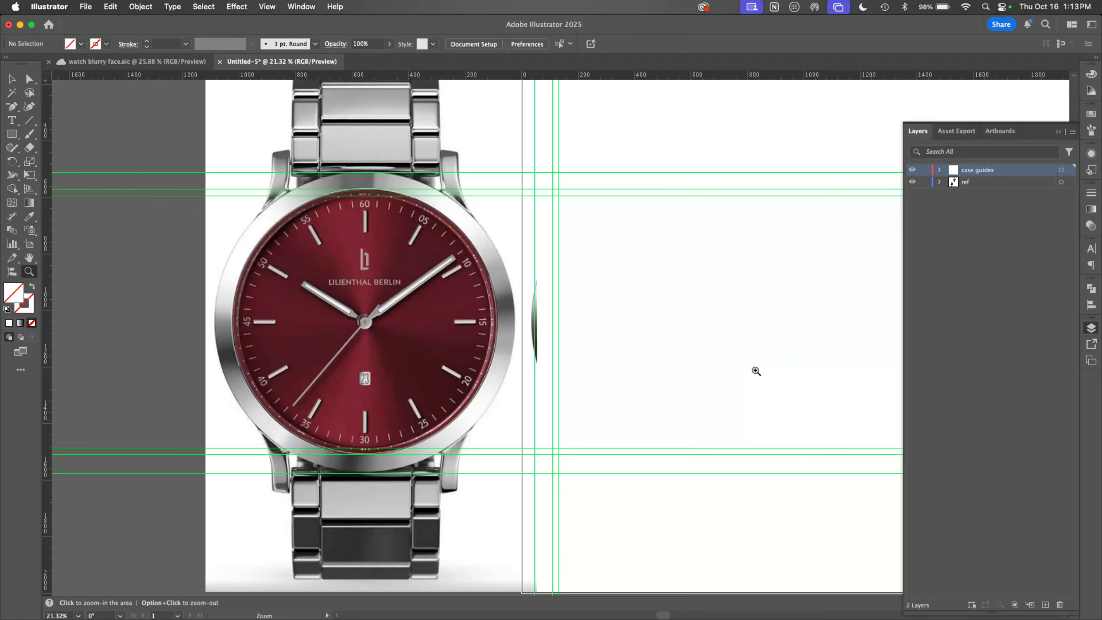
key(l)
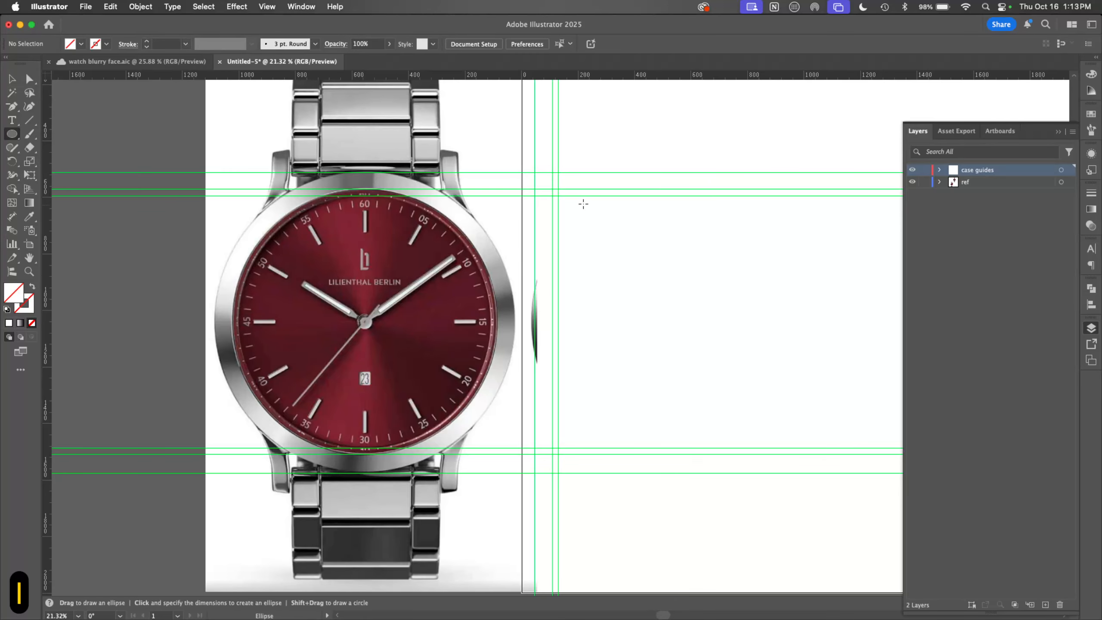
click(1045, 604)
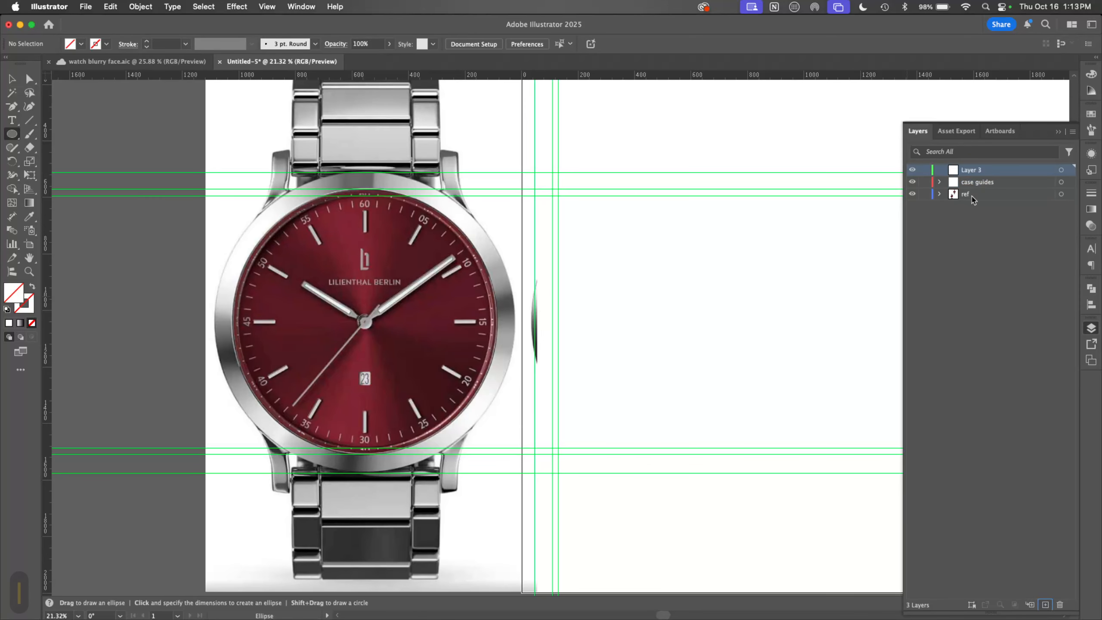
drag(924, 194, 924, 182)
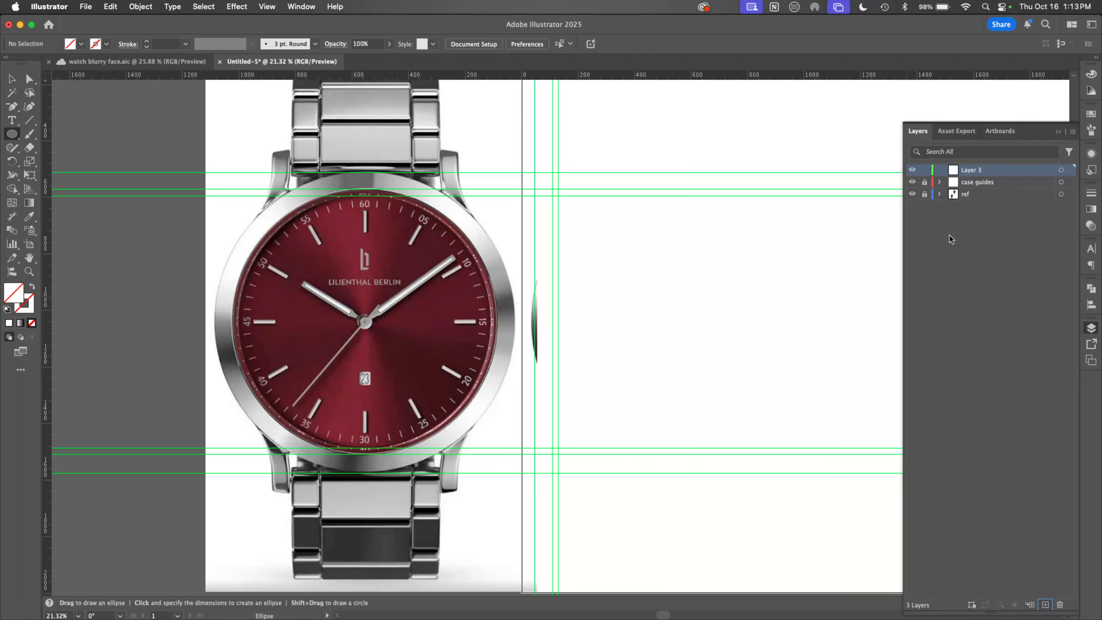
Step: Rename the new top layer as case
double_click(977, 170)
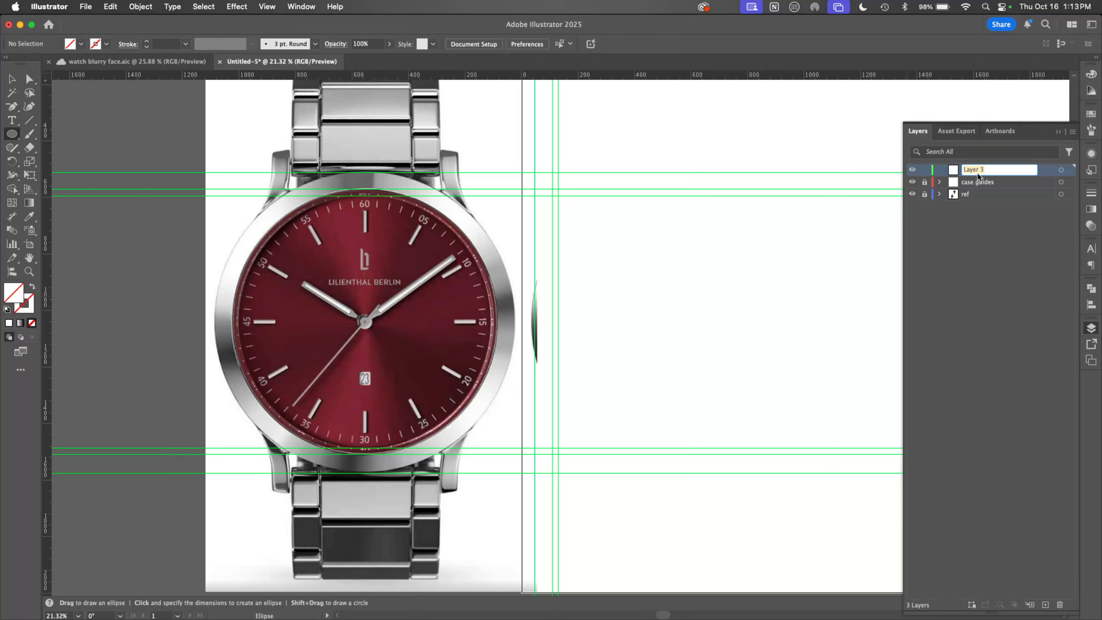
text(case)
key(Return)
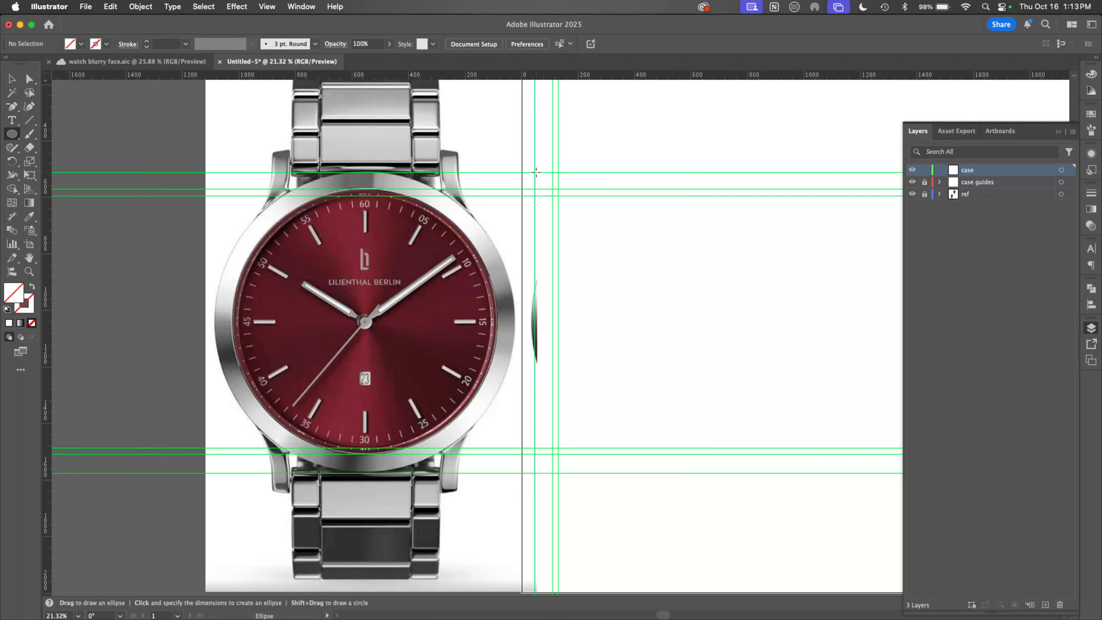
Step: Draw a circle about 1069 px in diameter between the outermost case guides and fill it with a light gray sampled from the bezel
drag(536, 172, 837, 448)
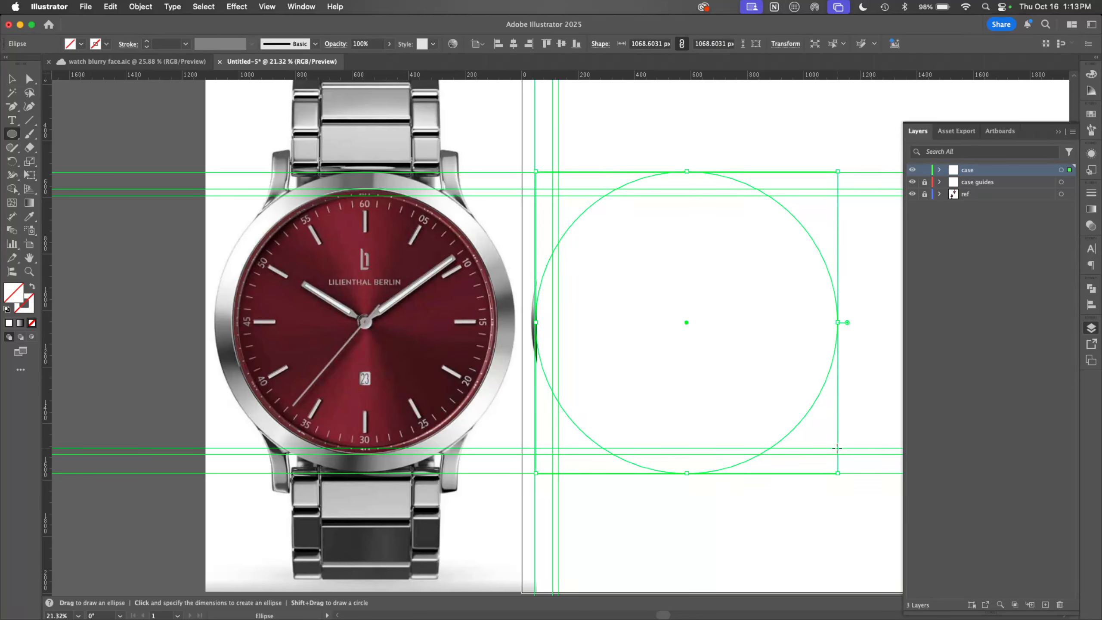
key(i)
click(494, 396)
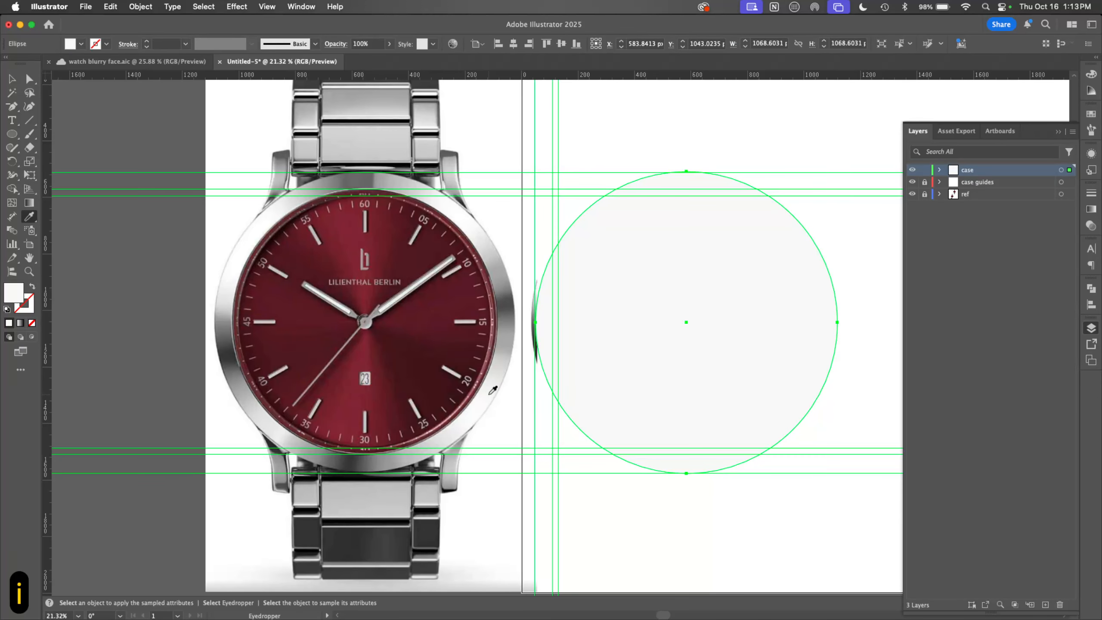
click(502, 376)
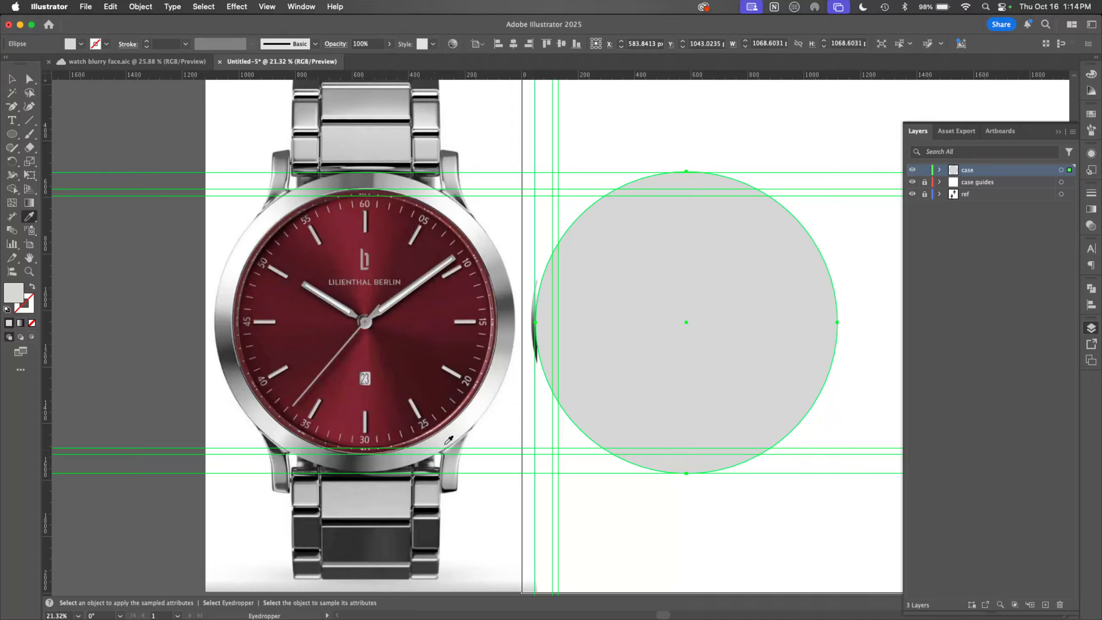
click(425, 447)
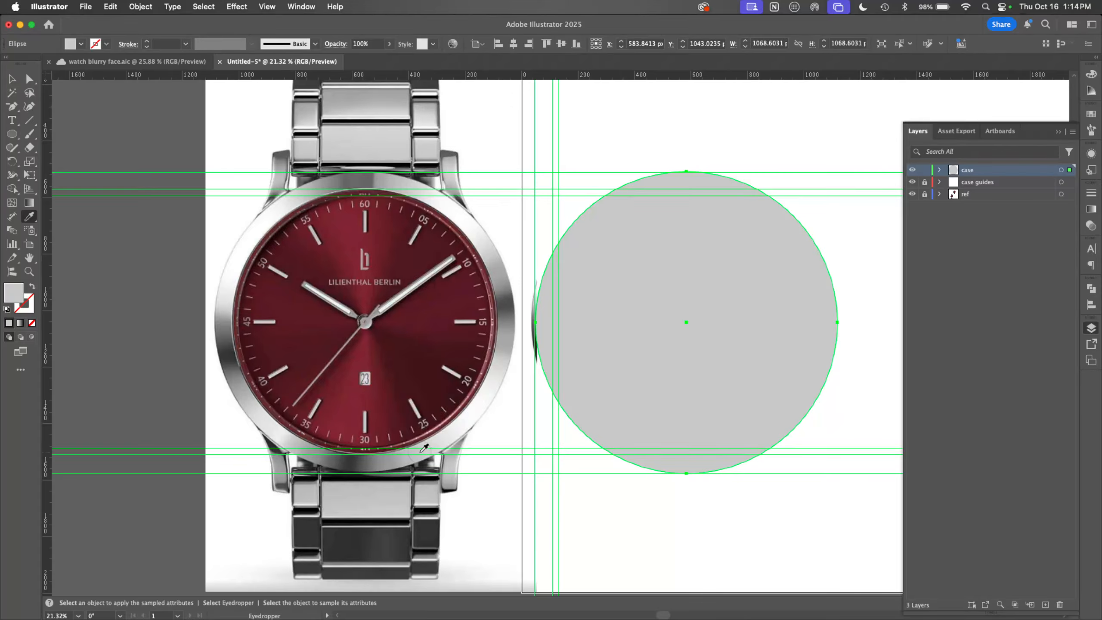
Step: Try tinting the circle's gray fill slightly by setting its saturation to 3% and then 1%
click(1091, 74)
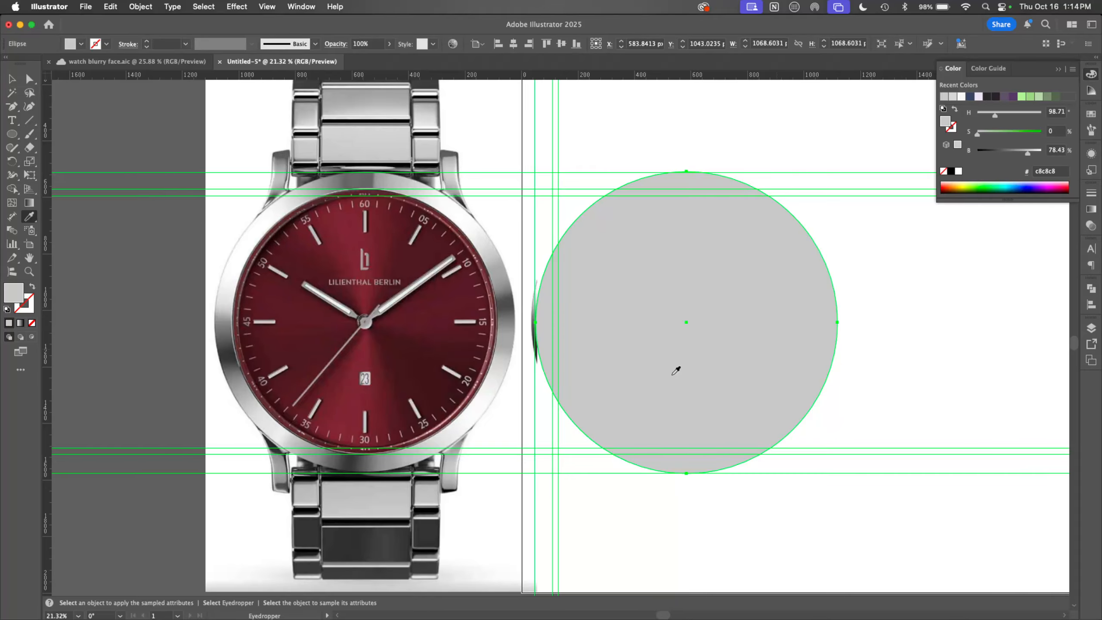
key(z)
key(z)
key(z)
key(z)
key(z)
key(z)
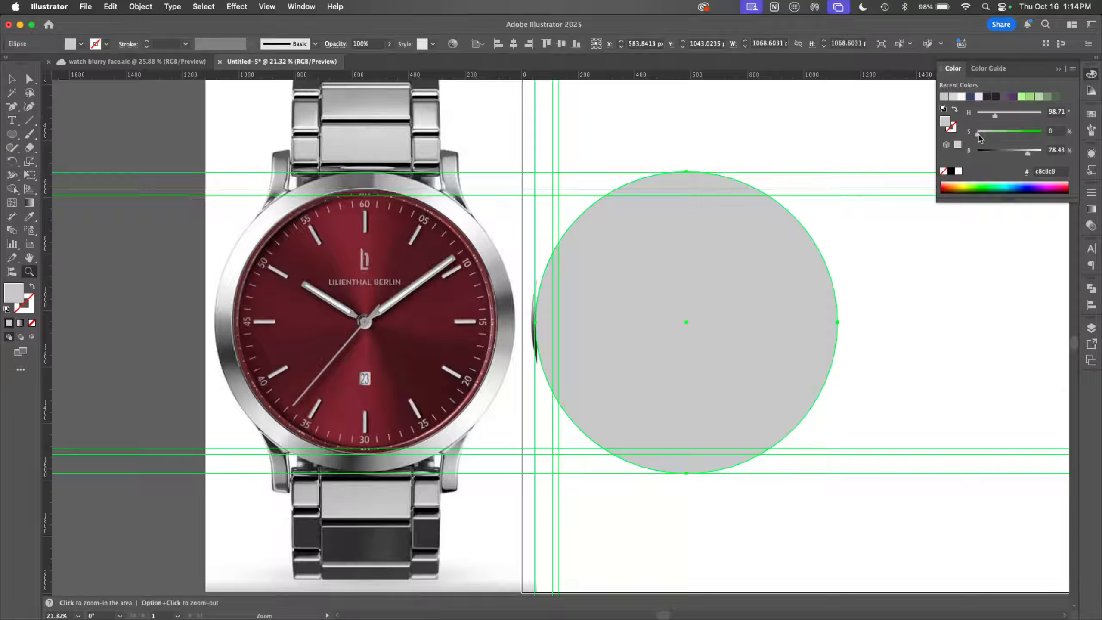
mouse_move(978, 138)
mouse_down()
mouse_move(981, 116)
mouse_move(965, 128)
mouse_up()
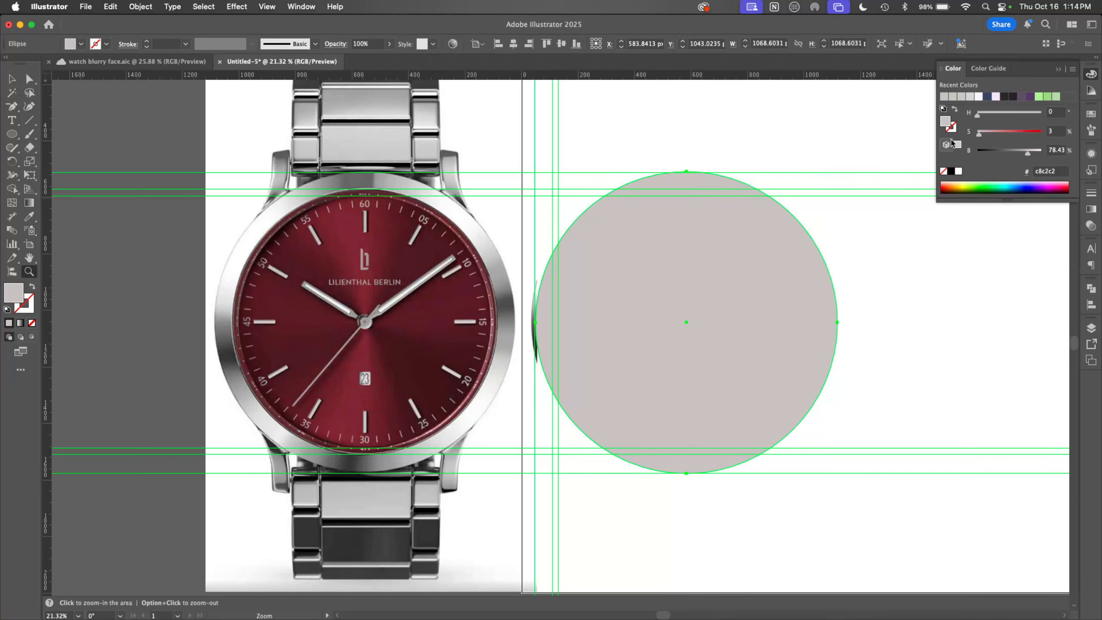
click(978, 136)
drag(978, 136, 977, 135)
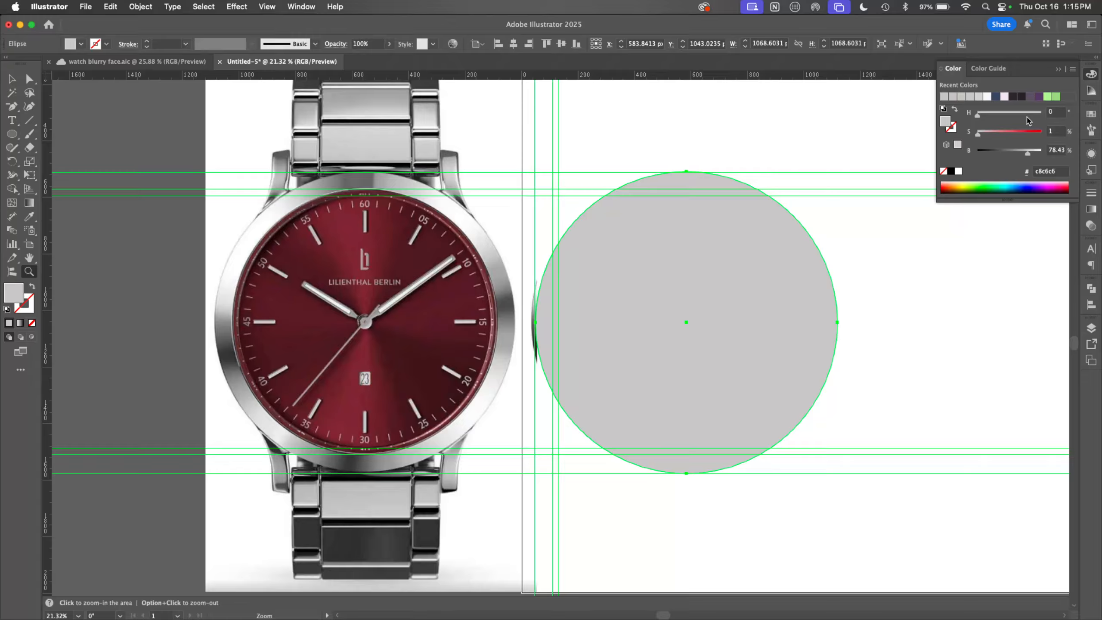
mouse_move(978, 115)
mouse_down()
mouse_move(1033, 120)
mouse_move(977, 122)
mouse_up()
Step: Sample grays from the bracelet links below the case for the circle's fill, ending with the light center link
key(i)
click(376, 497)
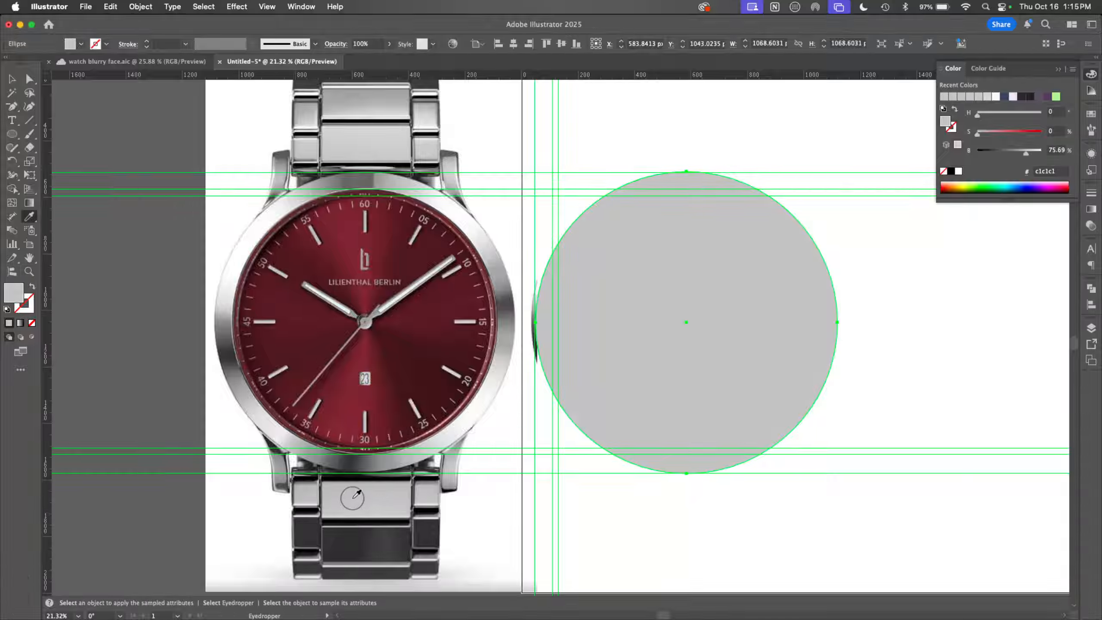
click(389, 501)
click(367, 538)
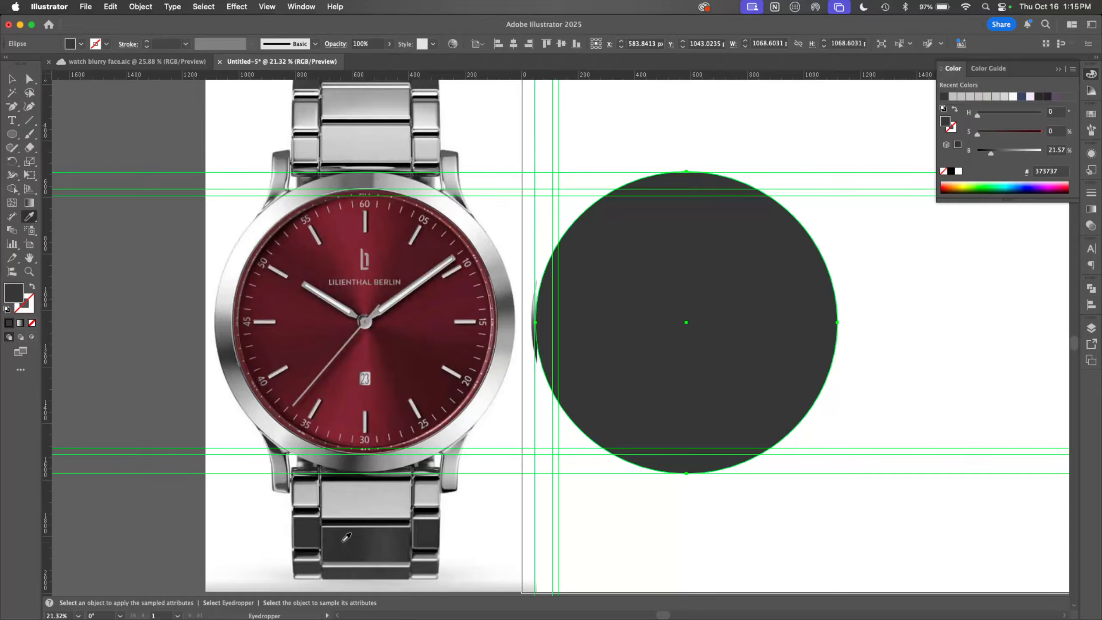
click(344, 538)
click(391, 496)
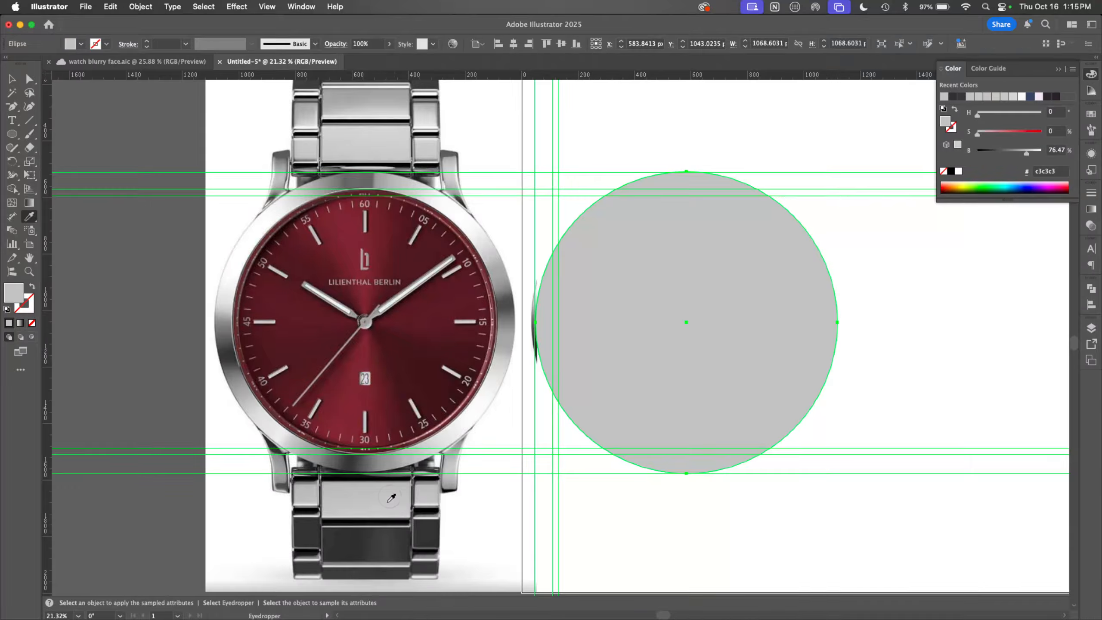
click(306, 497)
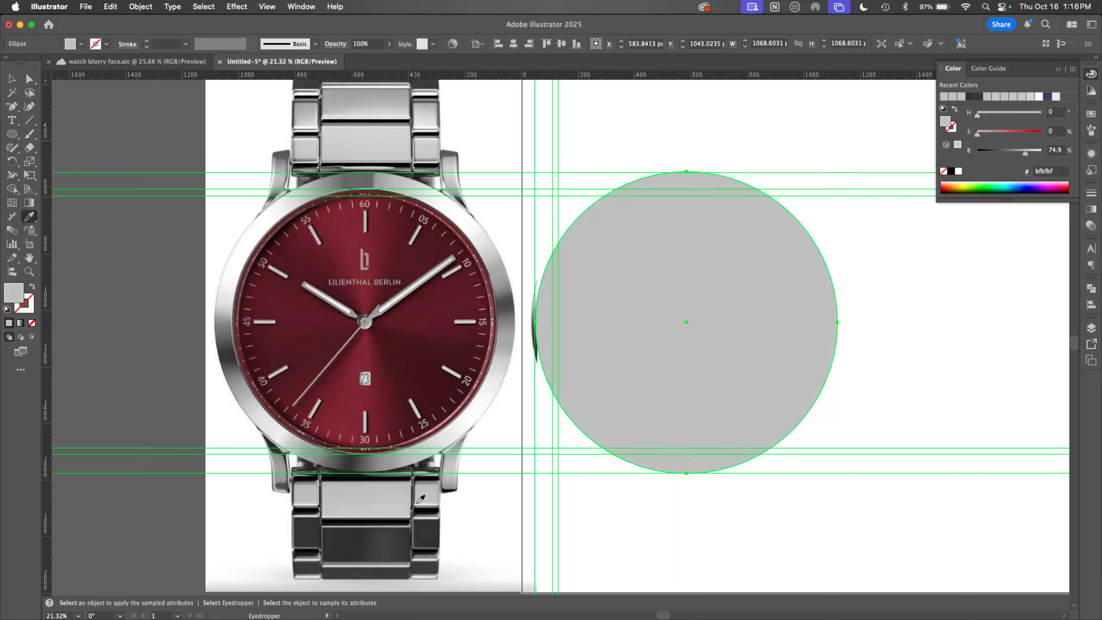
click(359, 503)
Step: Unlock the ref layer and make it the active layer
click(1091, 328)
click(924, 194)
click(958, 197)
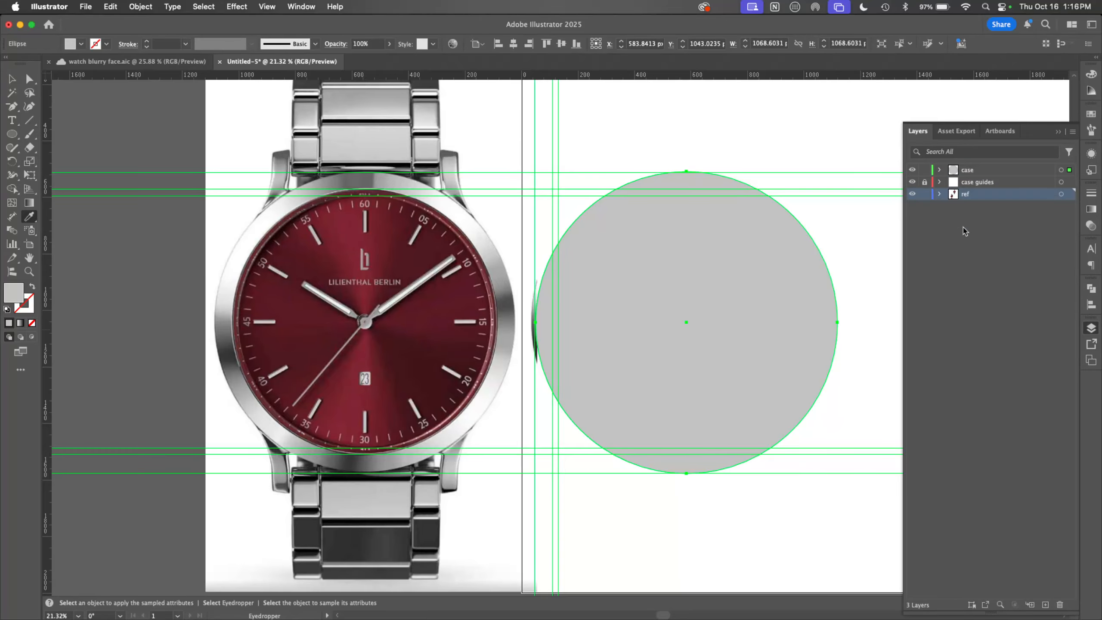
Step: Draw a rectangle covering the whole reference watch on the ref layer and adjust it to about 1092 by 1877 px
key(m)
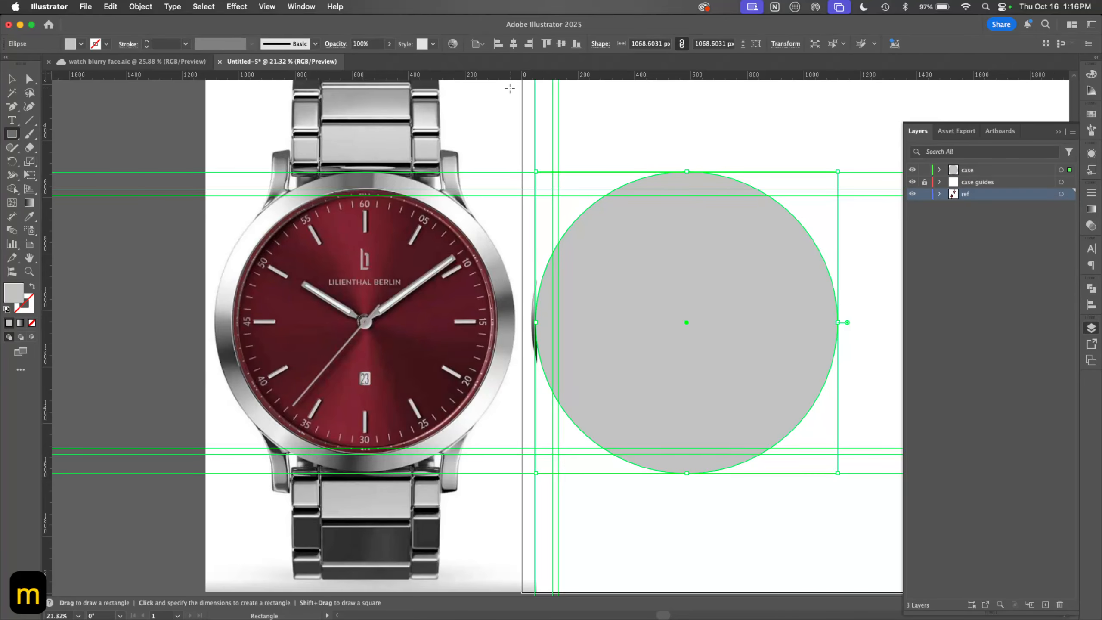
key(z)
drag(508, 117, 488, 255)
key(space)
key(space)
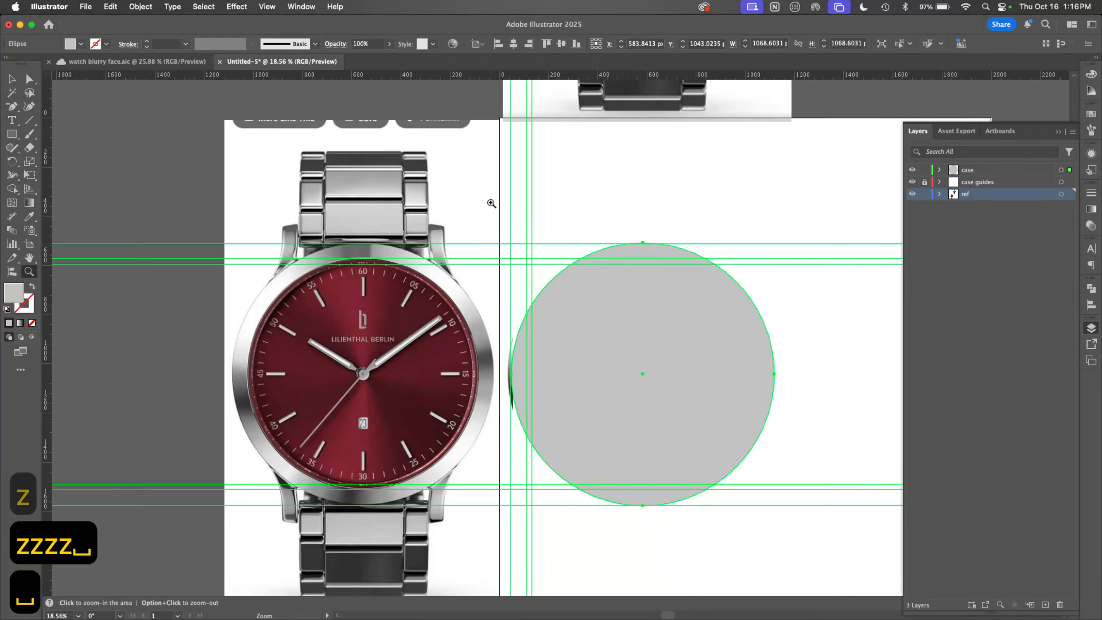
key(m)
key(space)
drag(381, 463, 376, 428)
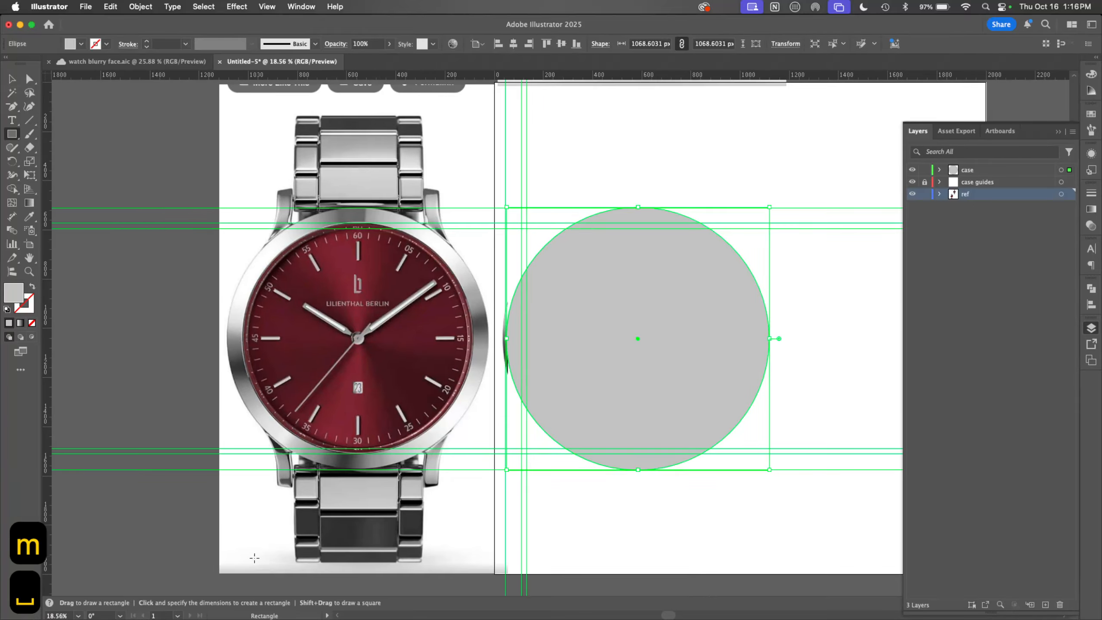
mouse_move(230, 563)
mouse_down()
mouse_move(456, 184)
mouse_move(488, 104)
mouse_up()
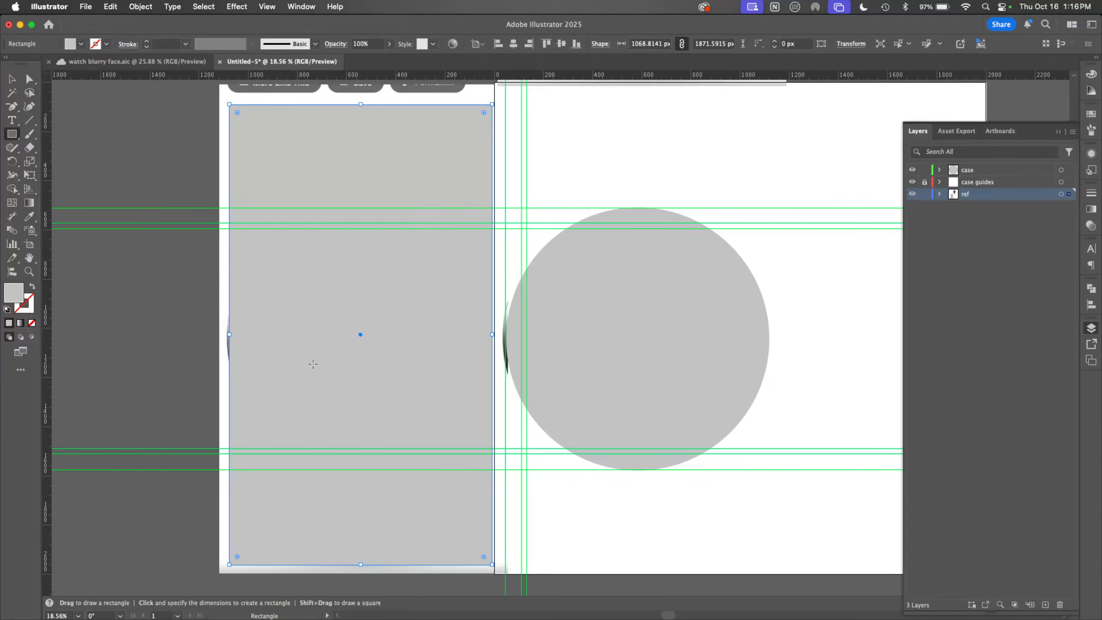
key(v)
drag(229, 334, 223, 335)
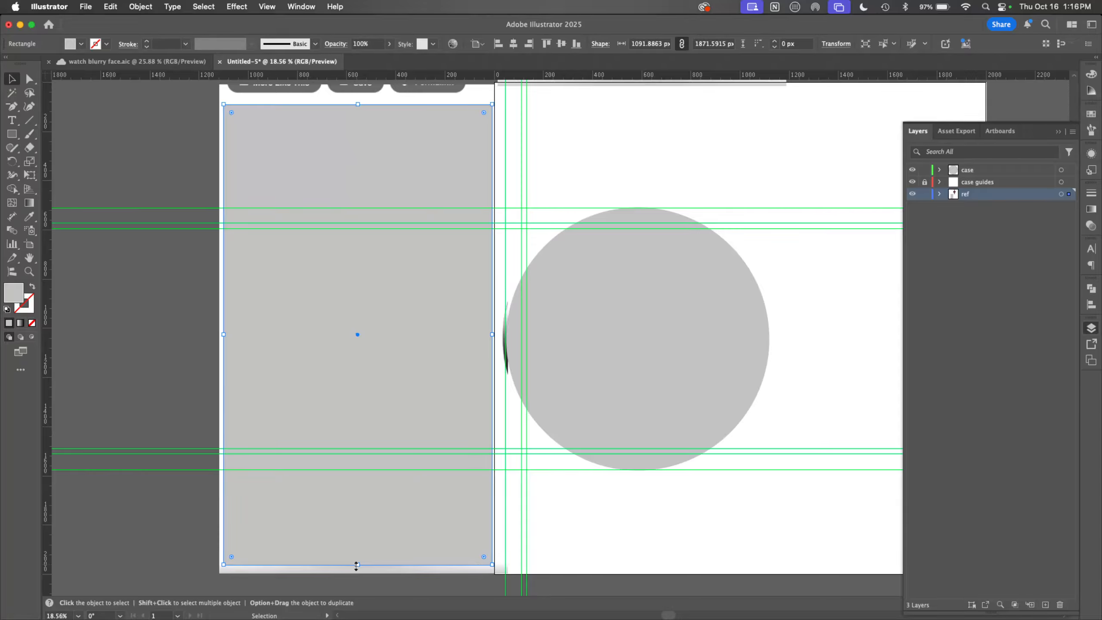
drag(357, 564, 359, 566)
key(v)
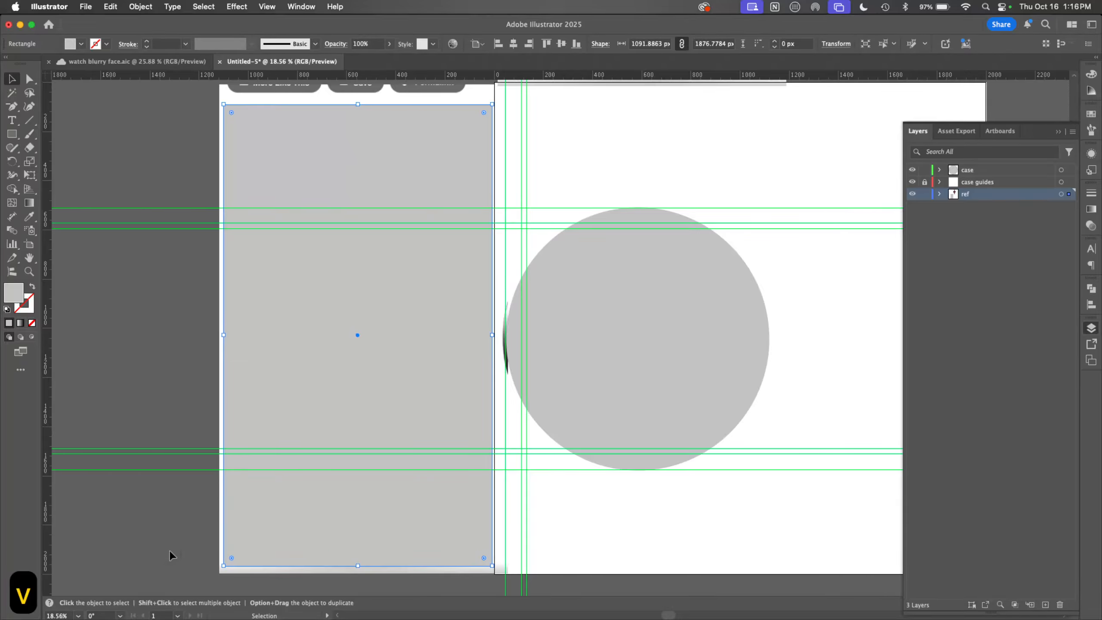
Step: Crop the reference image with a clipping mask made from the rectangle and lock the ref layer
drag(169, 550, 301, 481)
key(super+7)
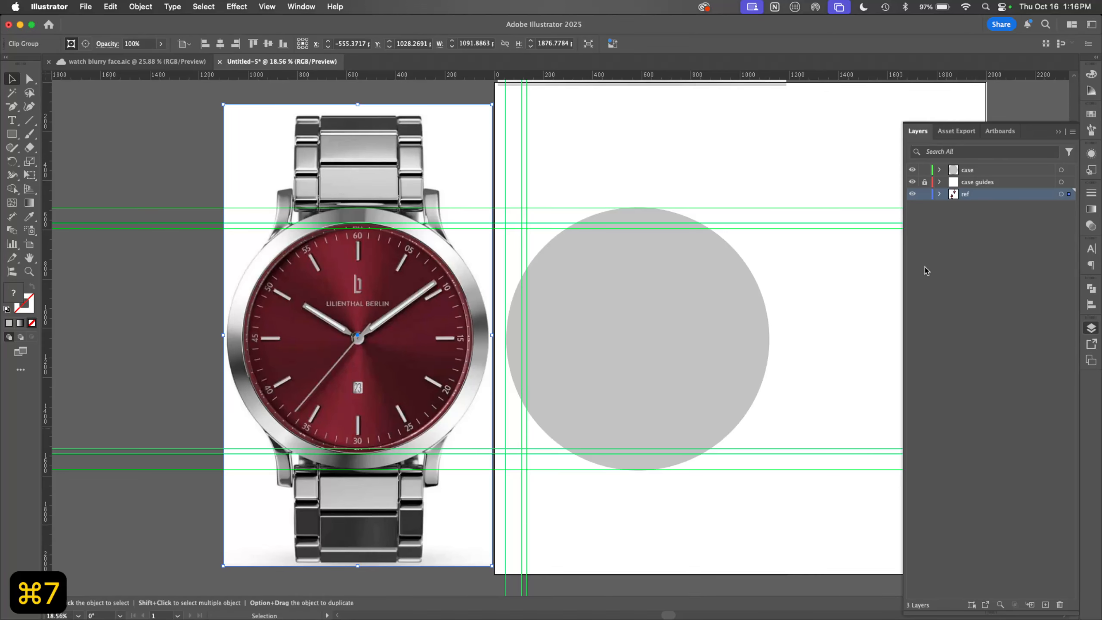
click(924, 193)
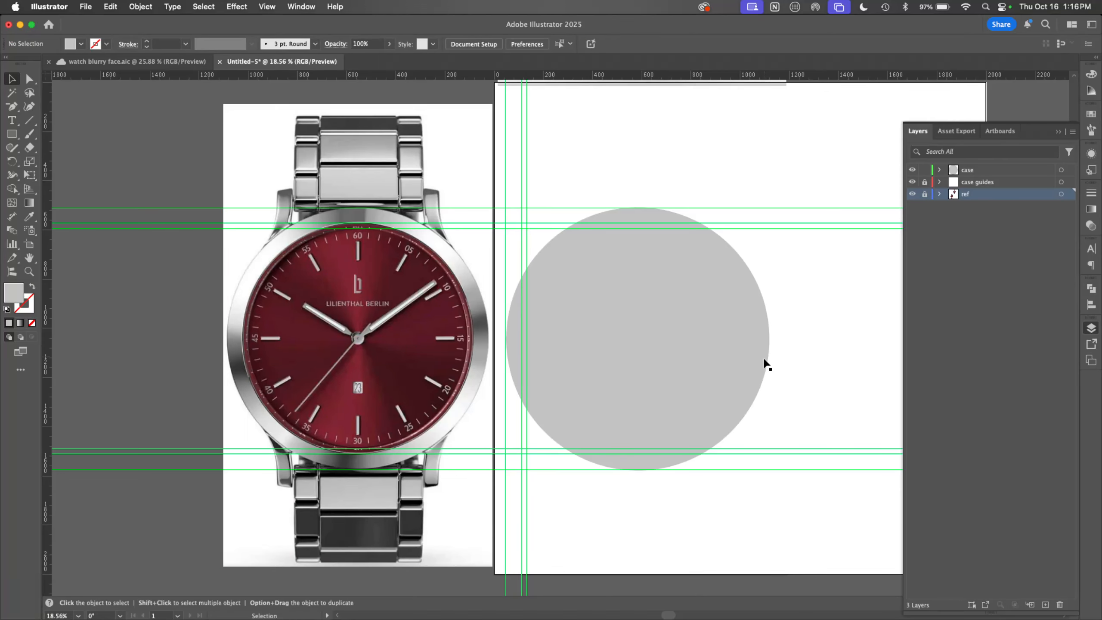
Step: Rename the gray circle inside the case layer as main case
key(z)
drag(694, 360, 737, 406)
key(space)
key(space)
key(space)
alt+click(746, 400)
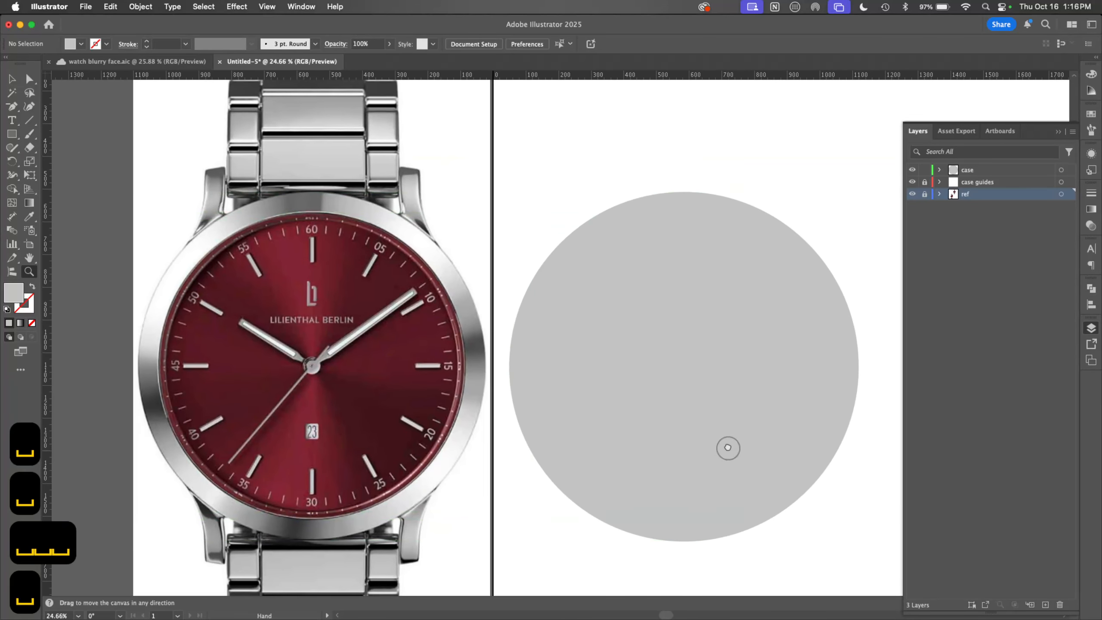
scroll(725, 446, down, 2)
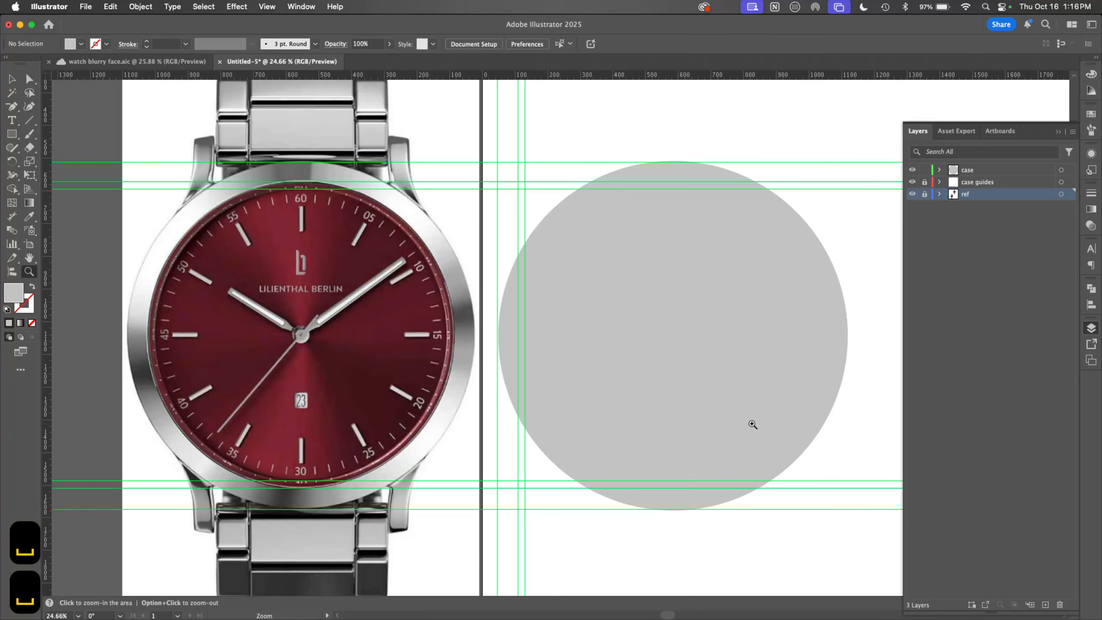
key(v)
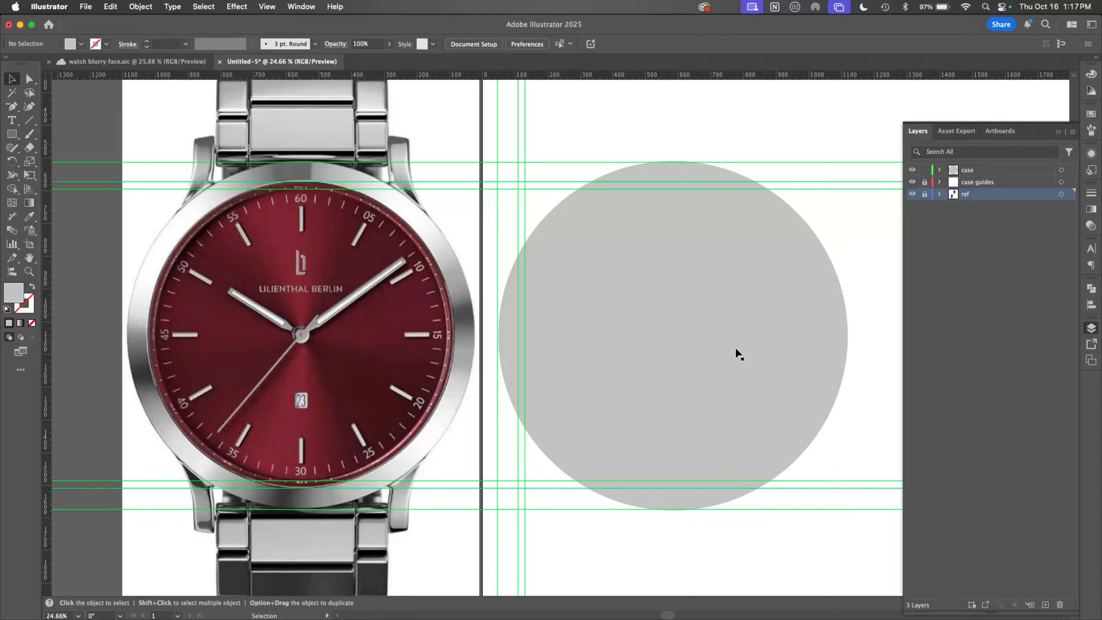
click(747, 449)
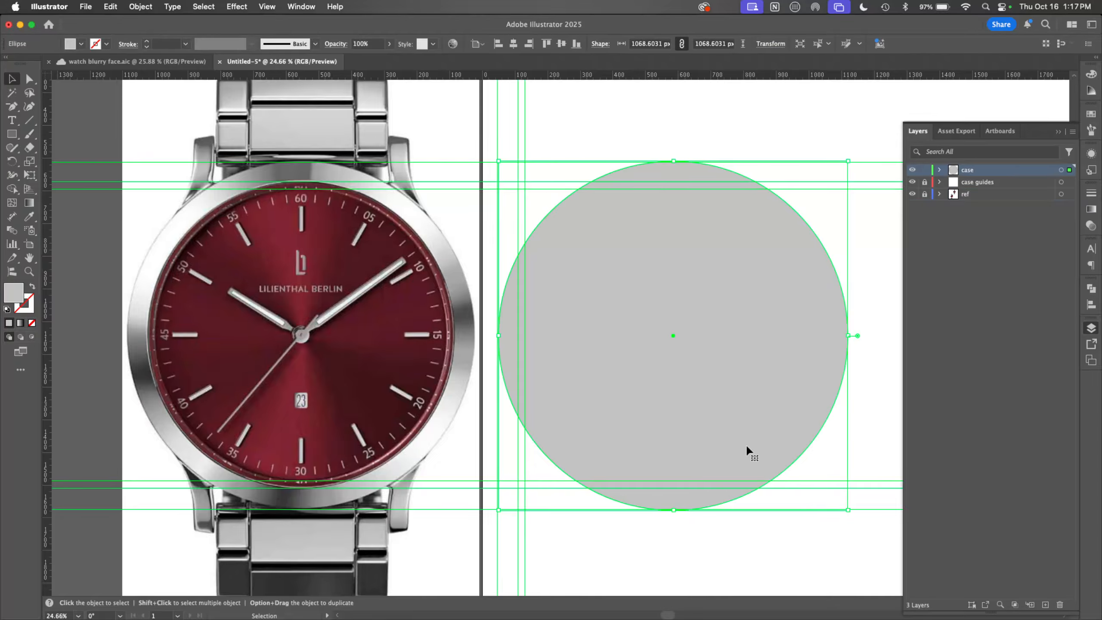
click(939, 170)
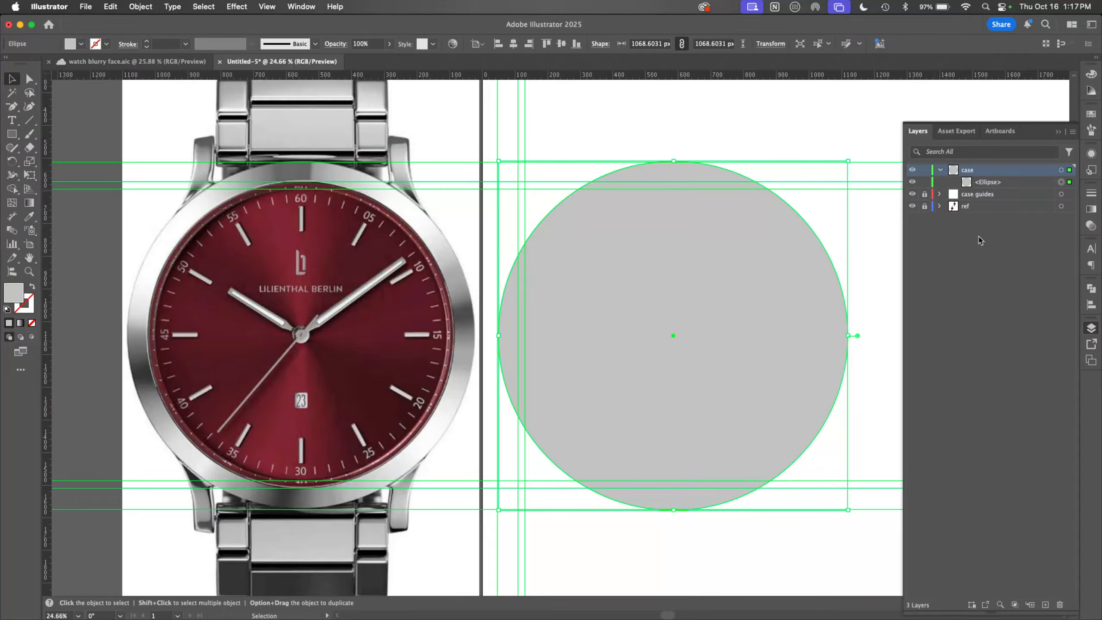
double_click(991, 183)
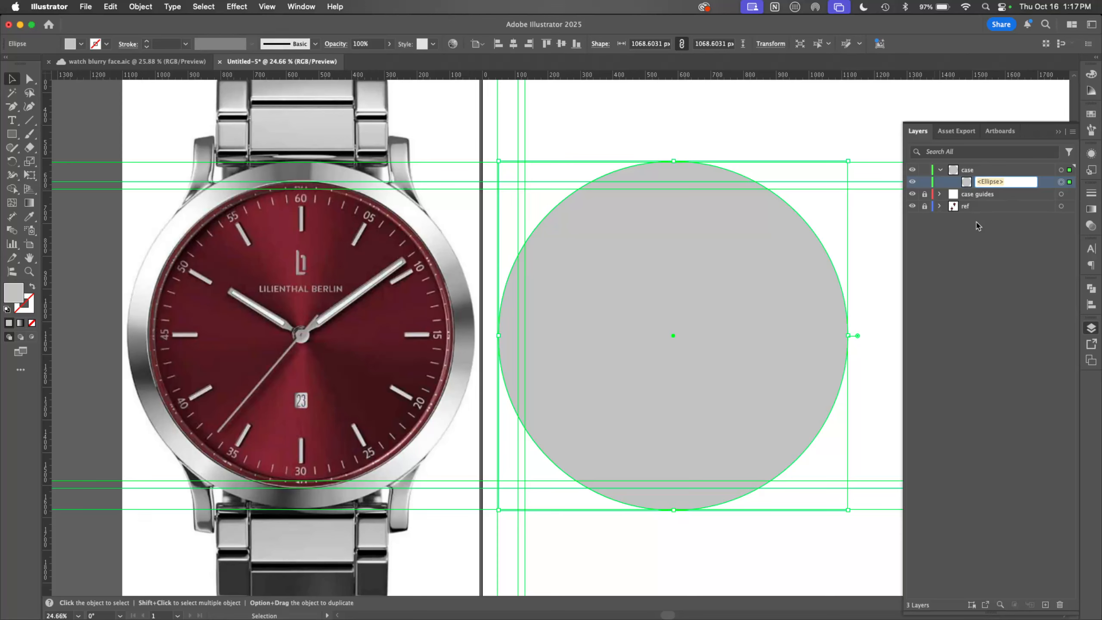
text(main case)
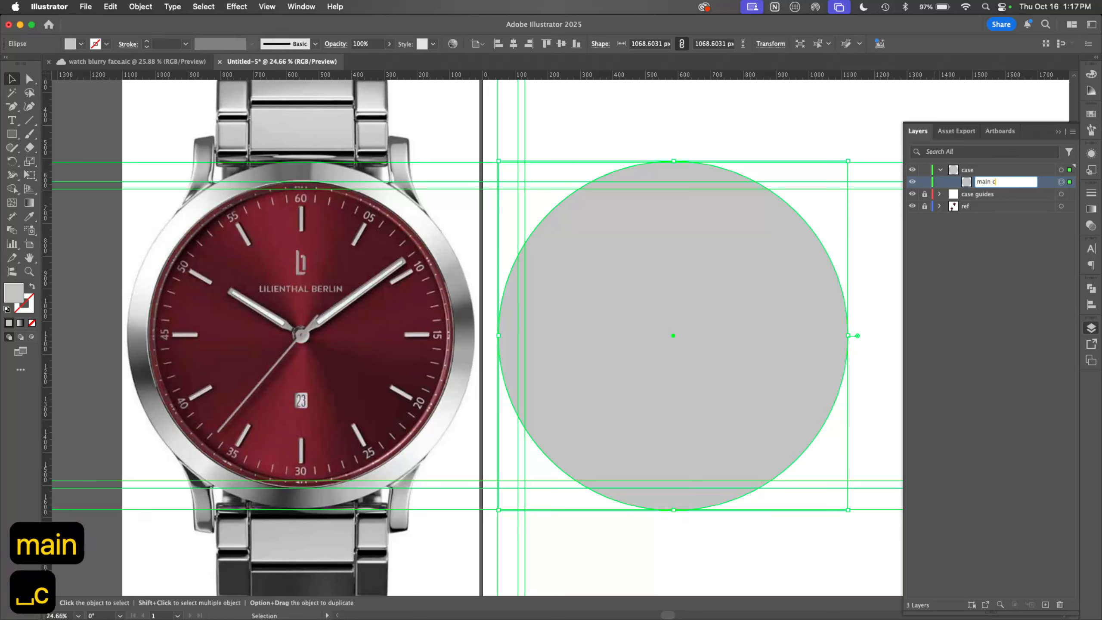
key(Return)
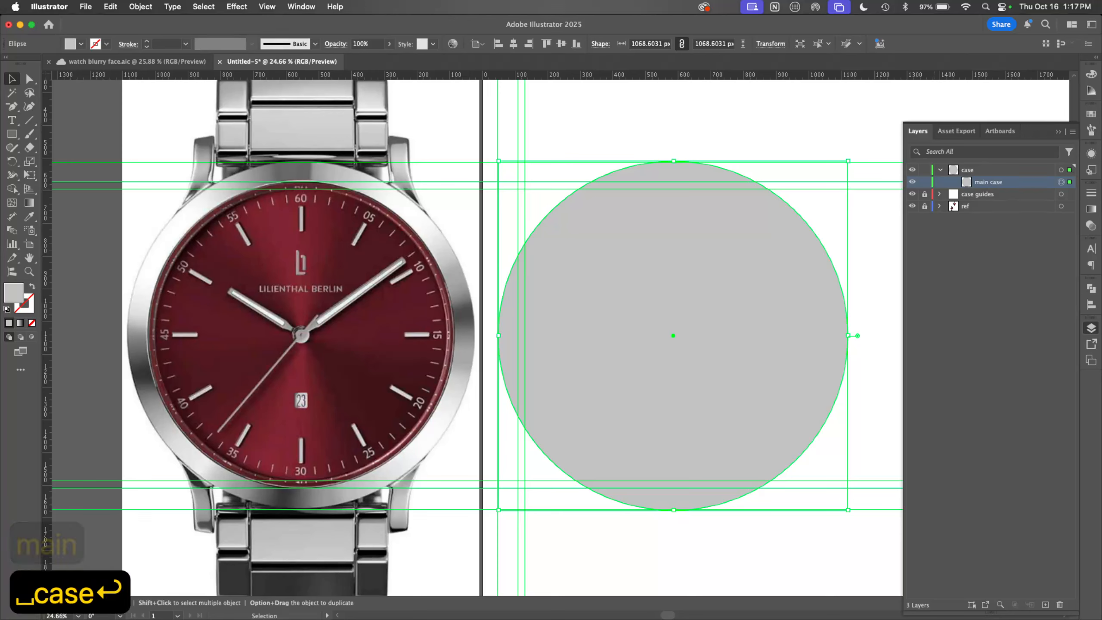
Step: Duplicate the main case circle in place and shrink the copy from its center to the innermost case guides, about 887 px in diameter
key(super+c)
key(super+f)
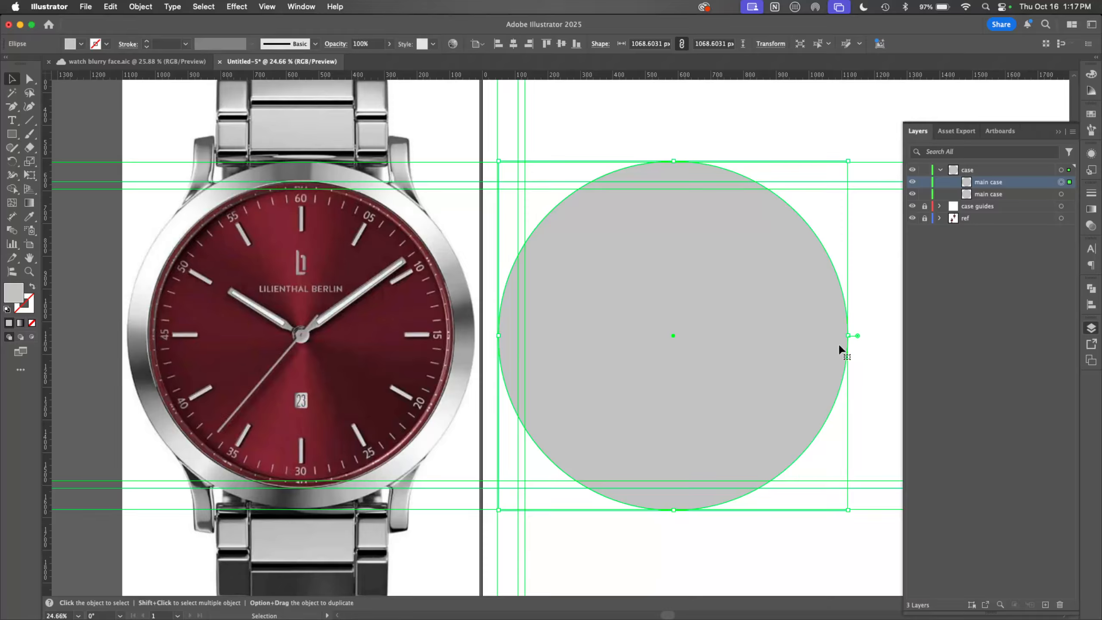
drag(847, 511, 824, 480)
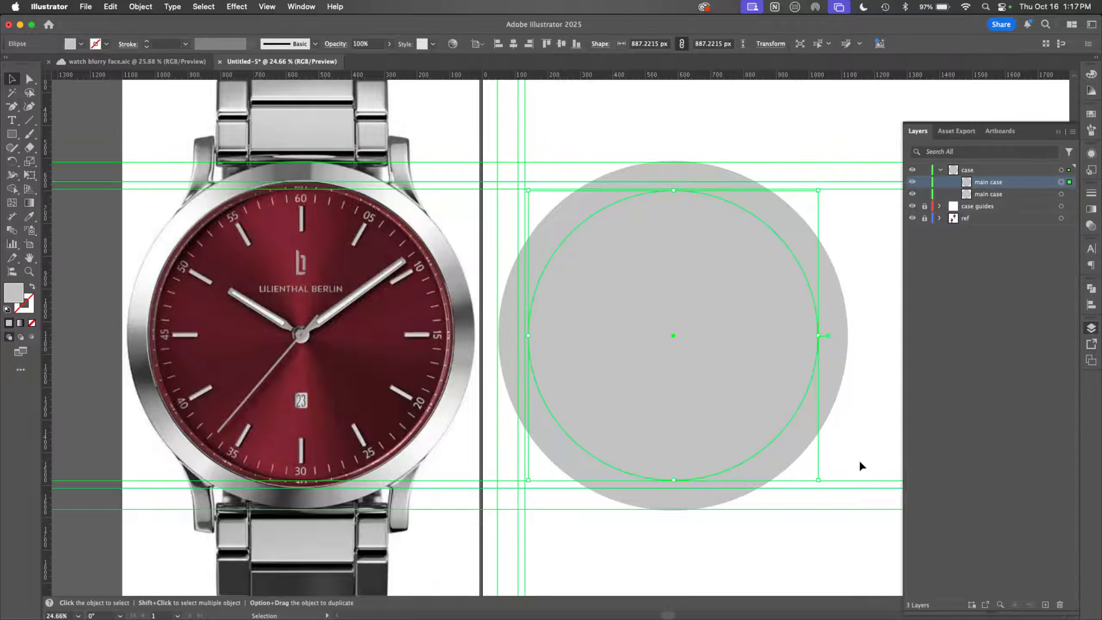
Step: Fill the smaller circle with a dark red sampled from the reference watch's dial
key(o)
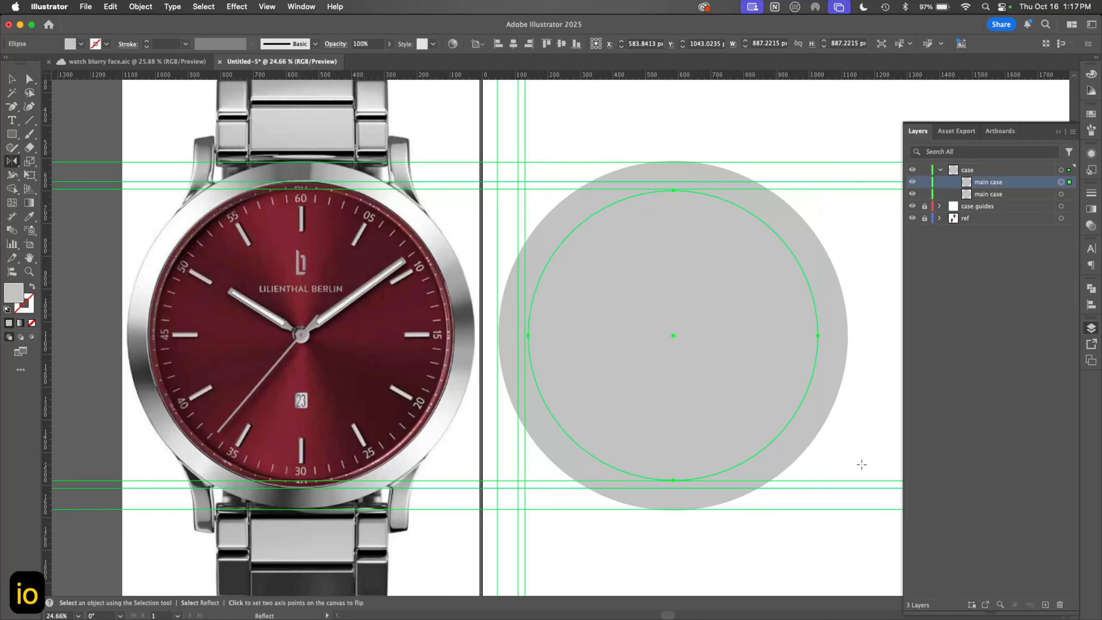
key(i)
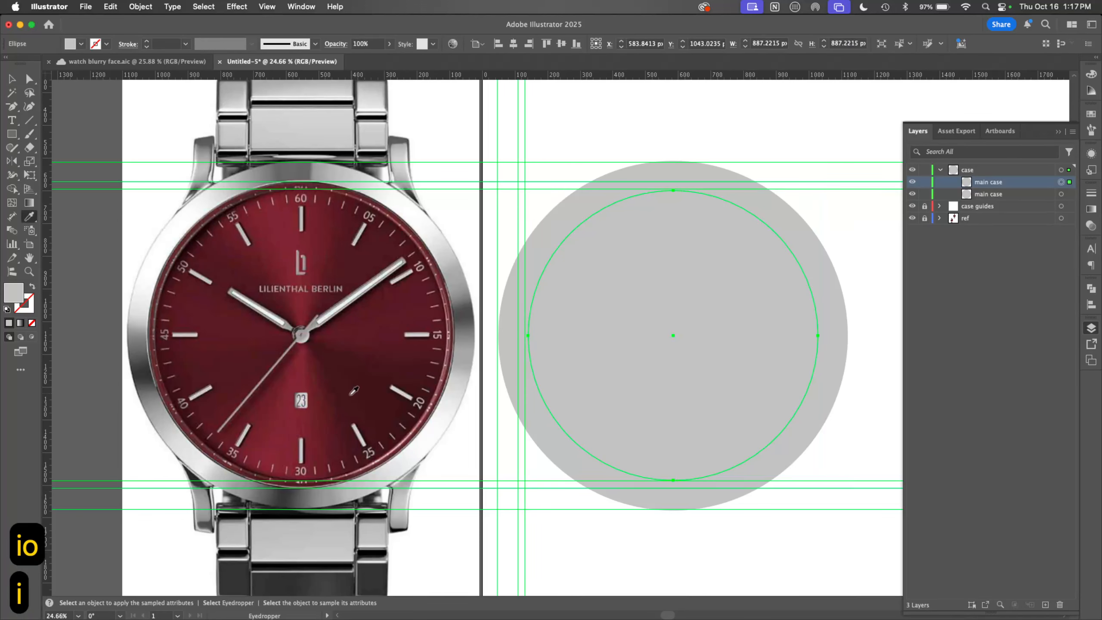
click(321, 421)
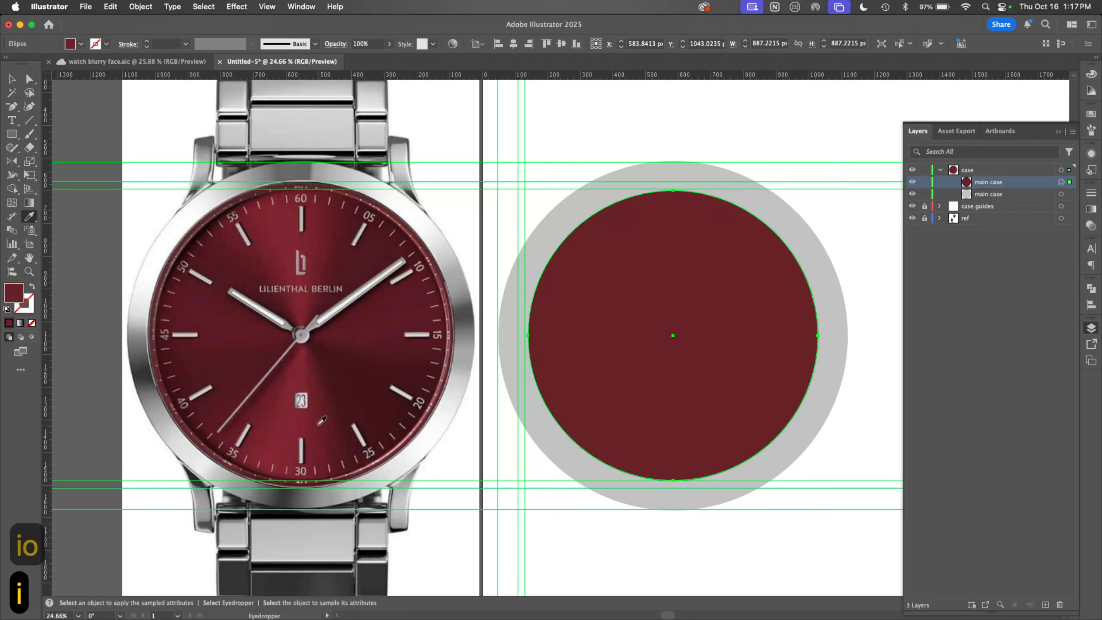
Step: Rename the red circle as main face and enlarge it from its center to the middle case guides, about 933 px in diameter
double_click(990, 183)
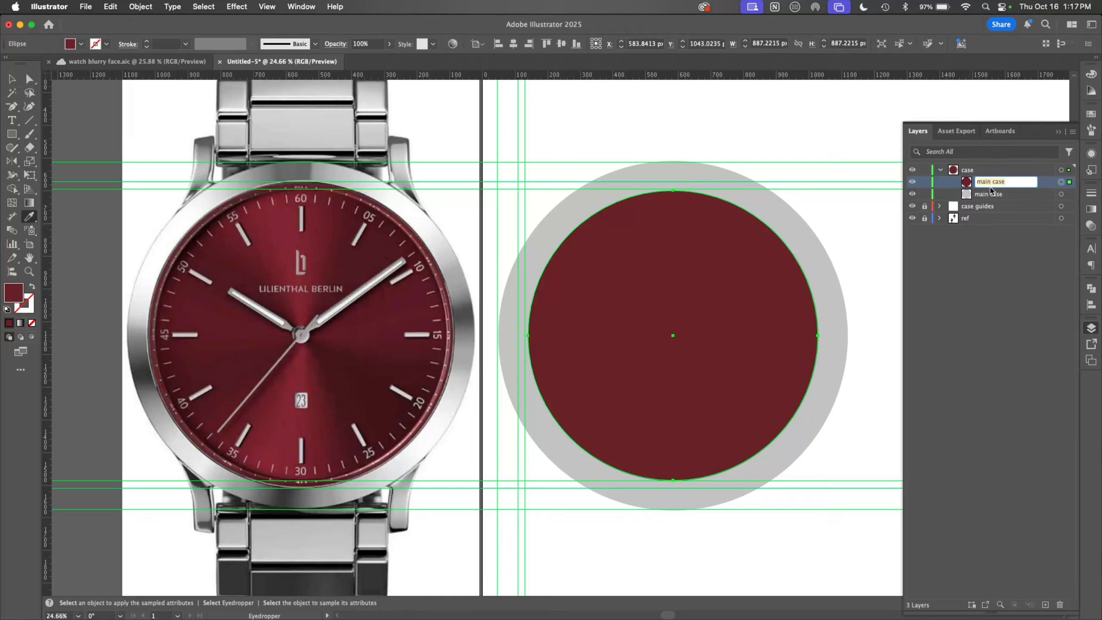
double_click(990, 195)
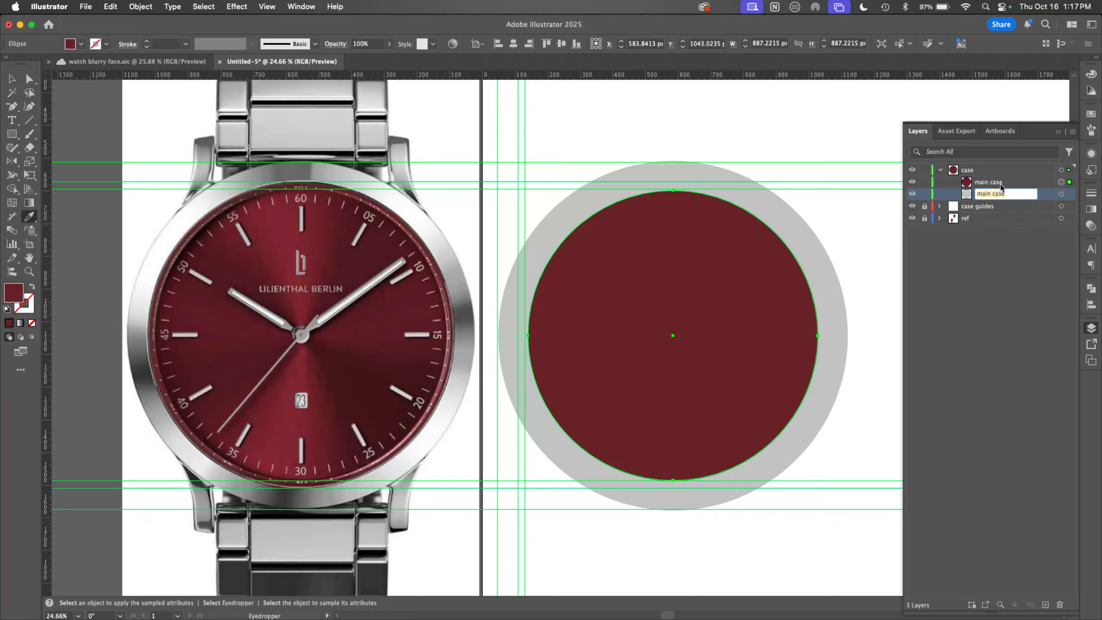
double_click(999, 182)
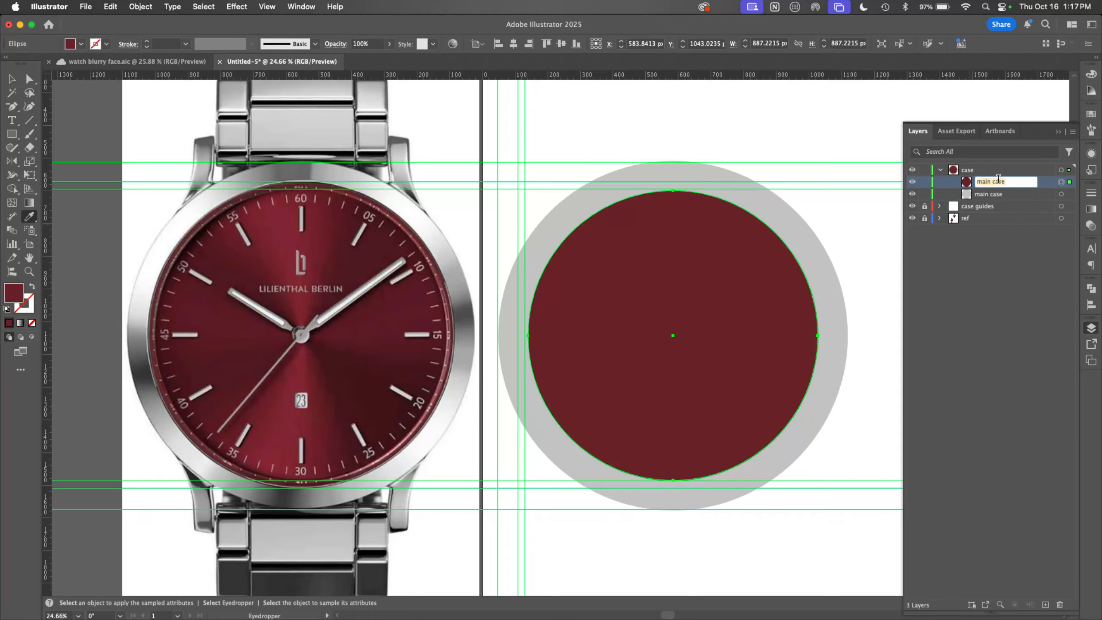
text(main)
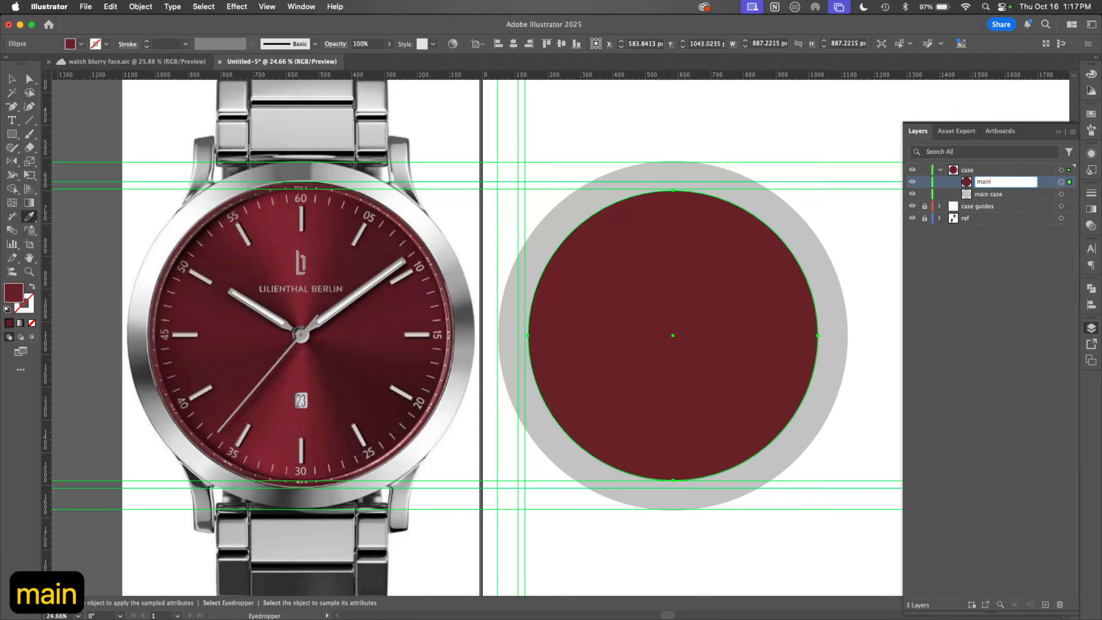
text( face)
key(Return)
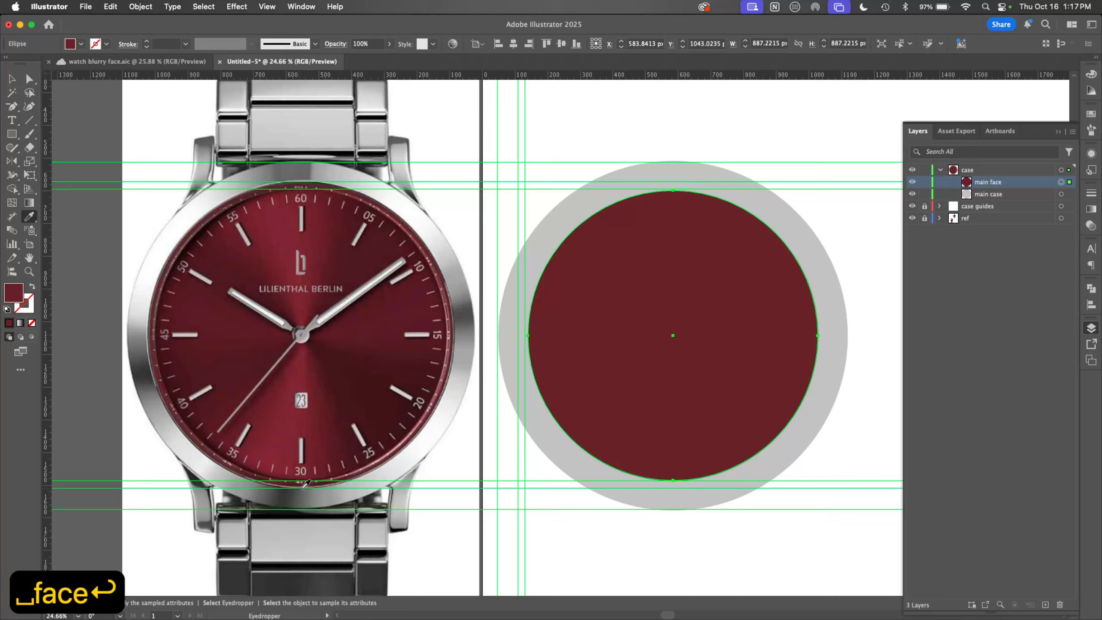
key(v)
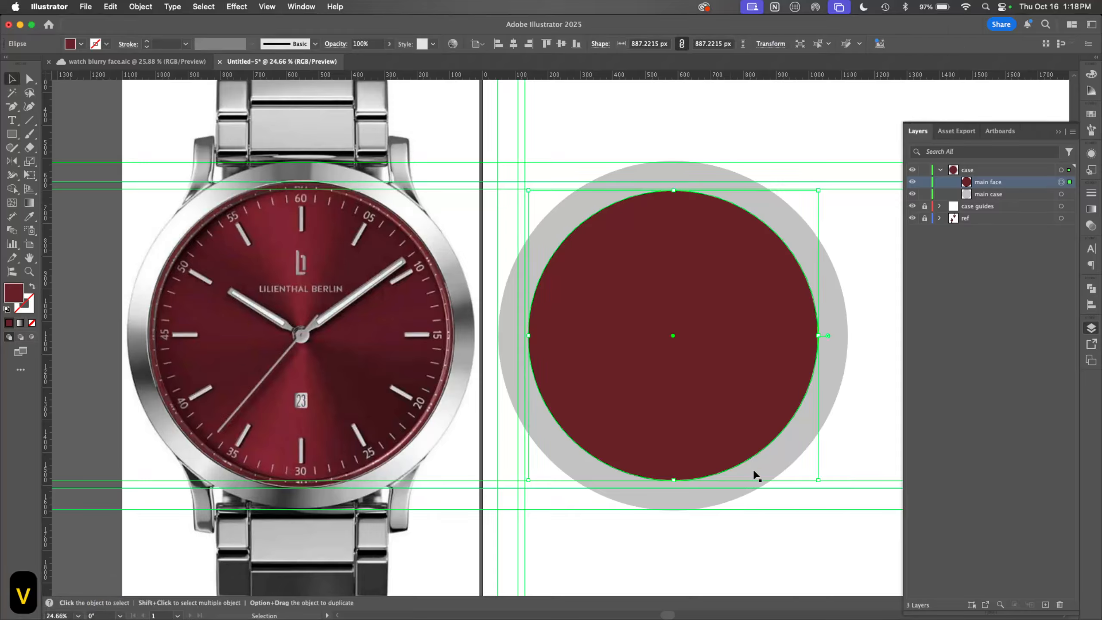
drag(820, 481, 825, 487)
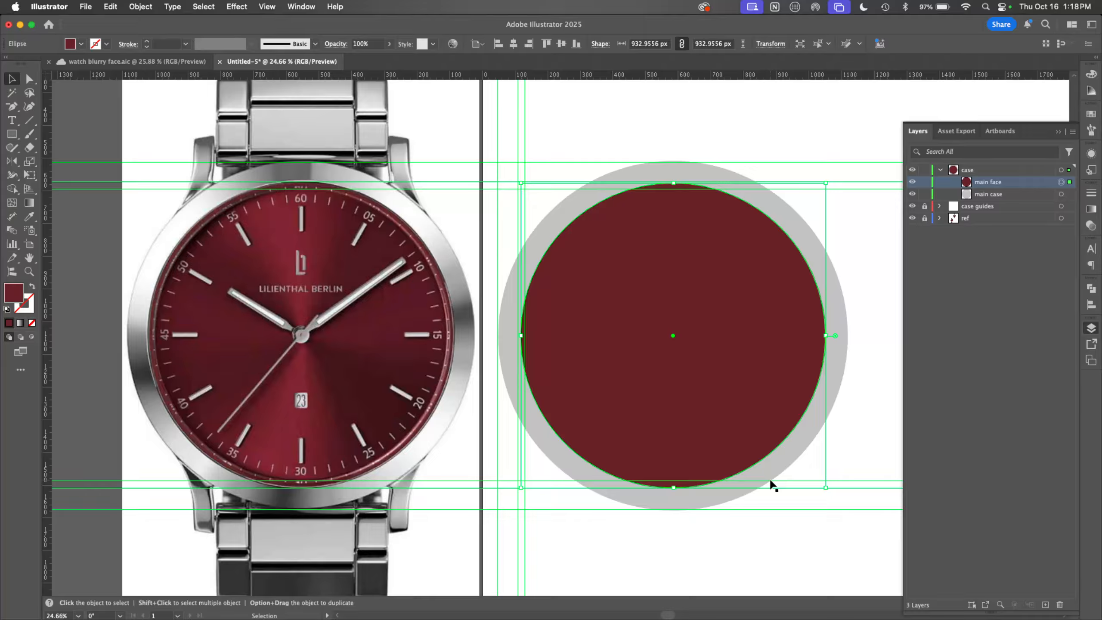
Step: Create a new layer named face above the case layer and move the main face circle into it
click(1045, 604)
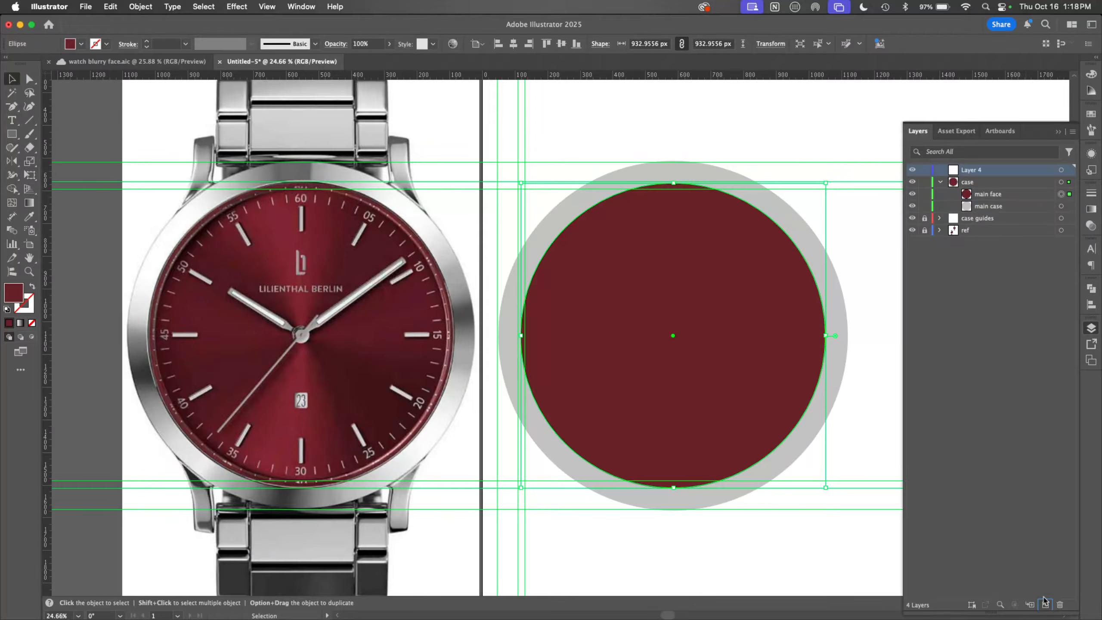
double_click(973, 170)
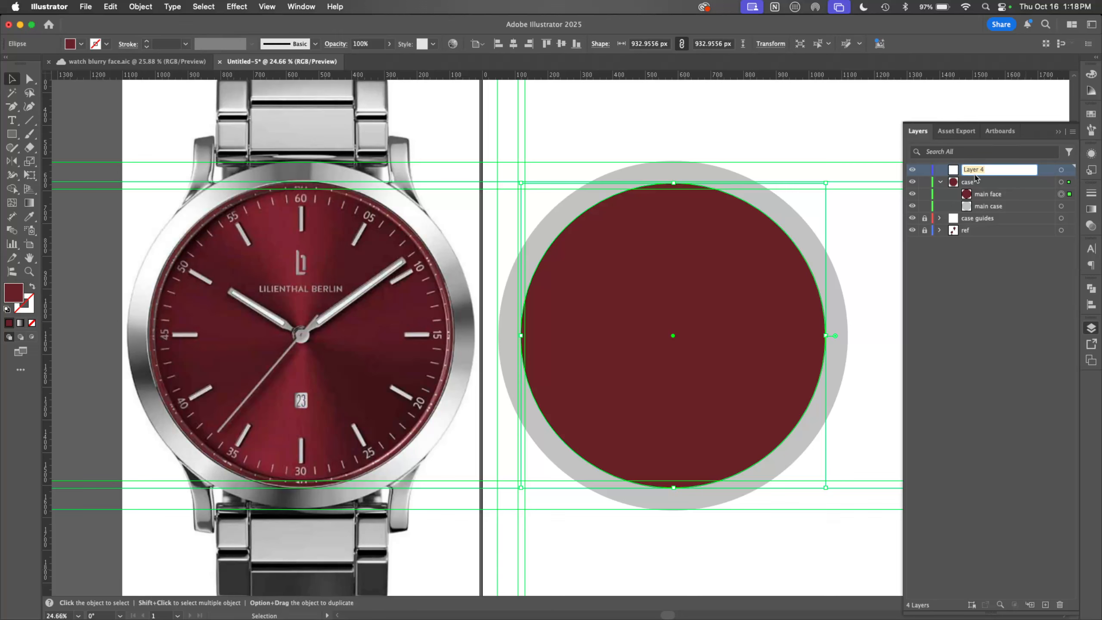
text(face)
key(Return)
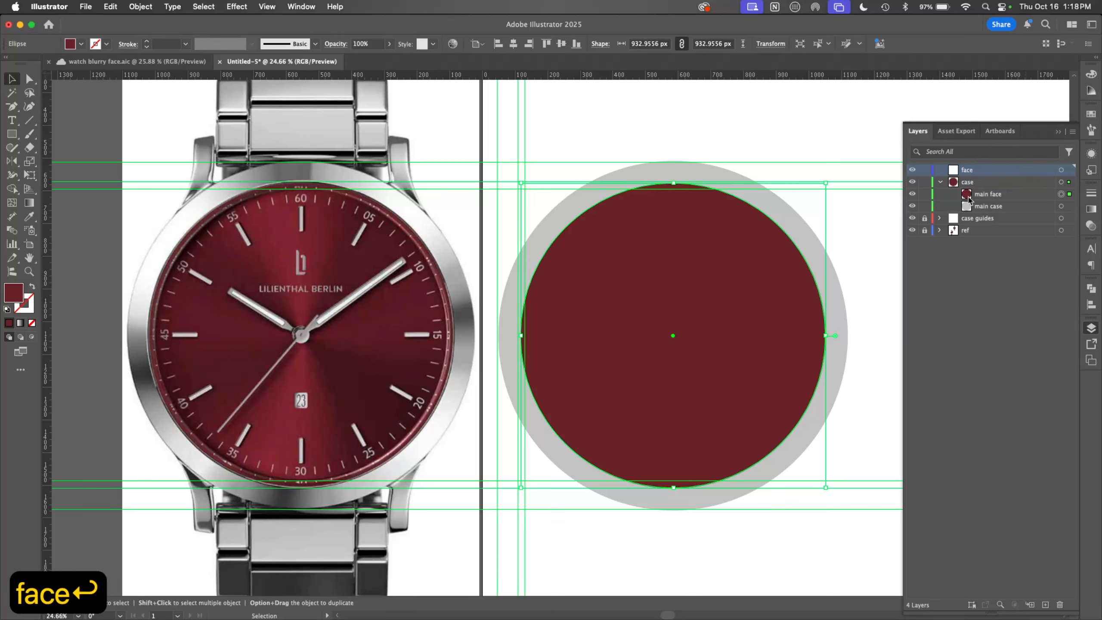
drag(974, 195, 965, 169)
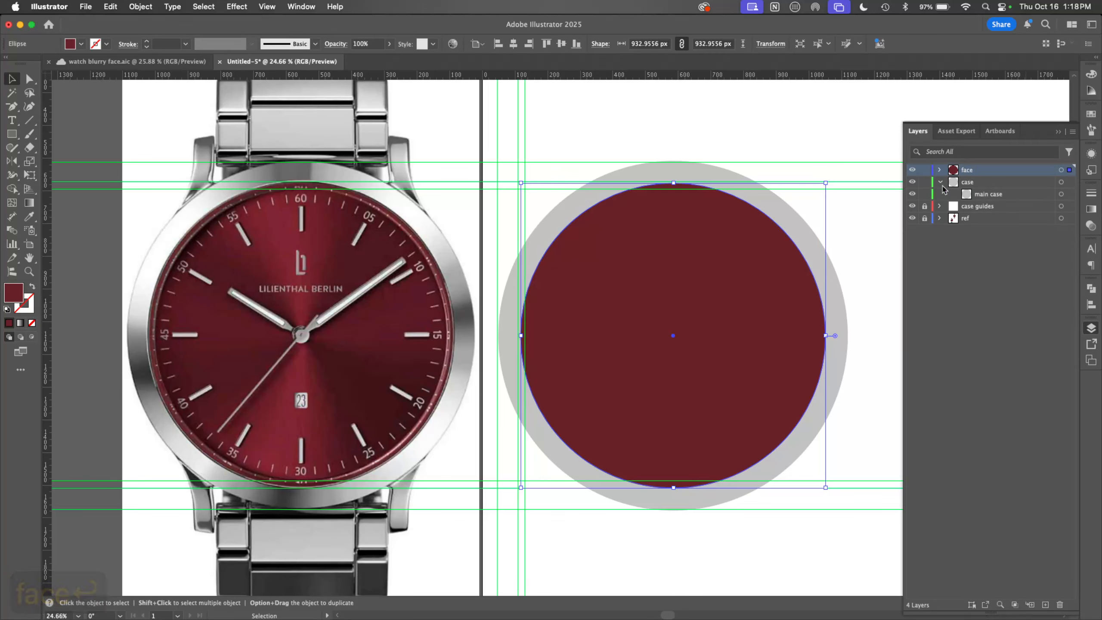
Step: Collapse the case layer and hide the guides
click(939, 182)
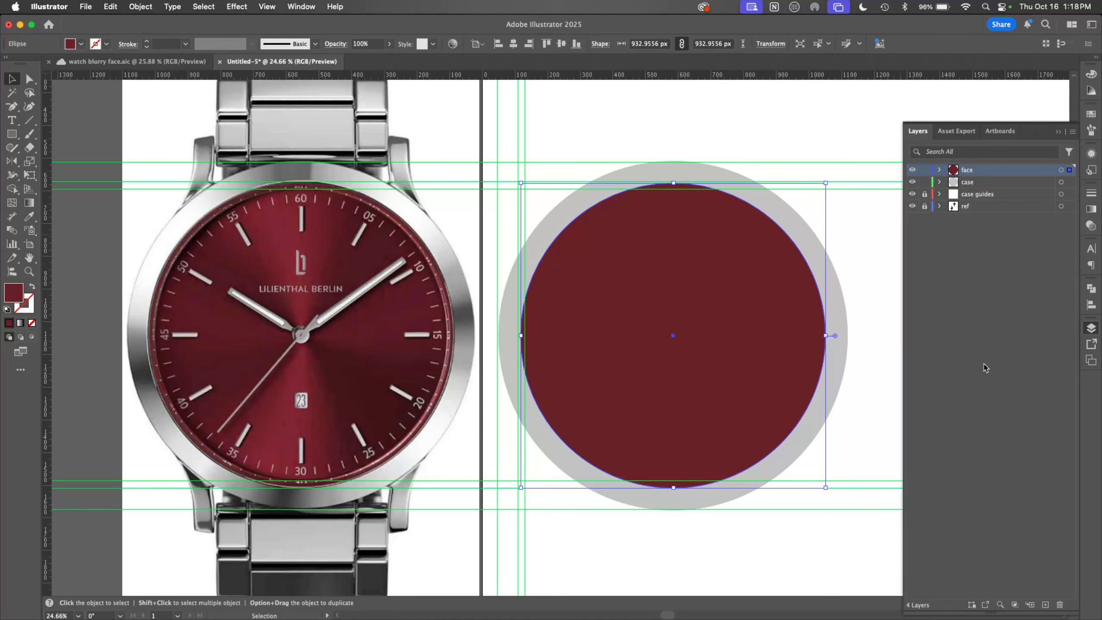
key(super+semicolon)
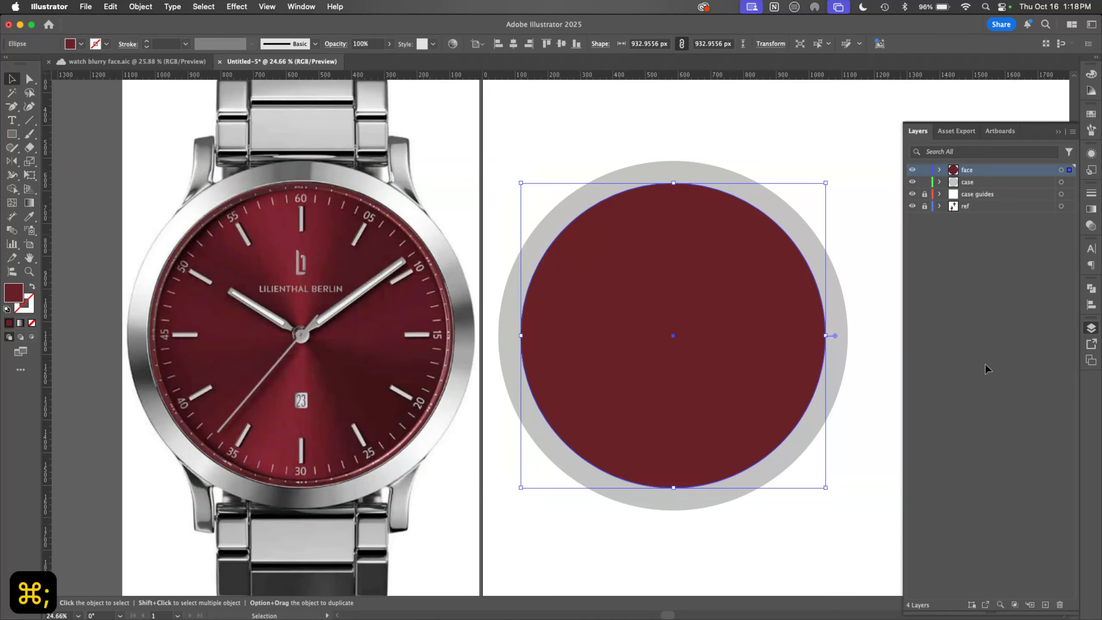
Step: Show the guides and add a horizontal guide through the center of the watch
click(872, 374)
key(super+semicolon)
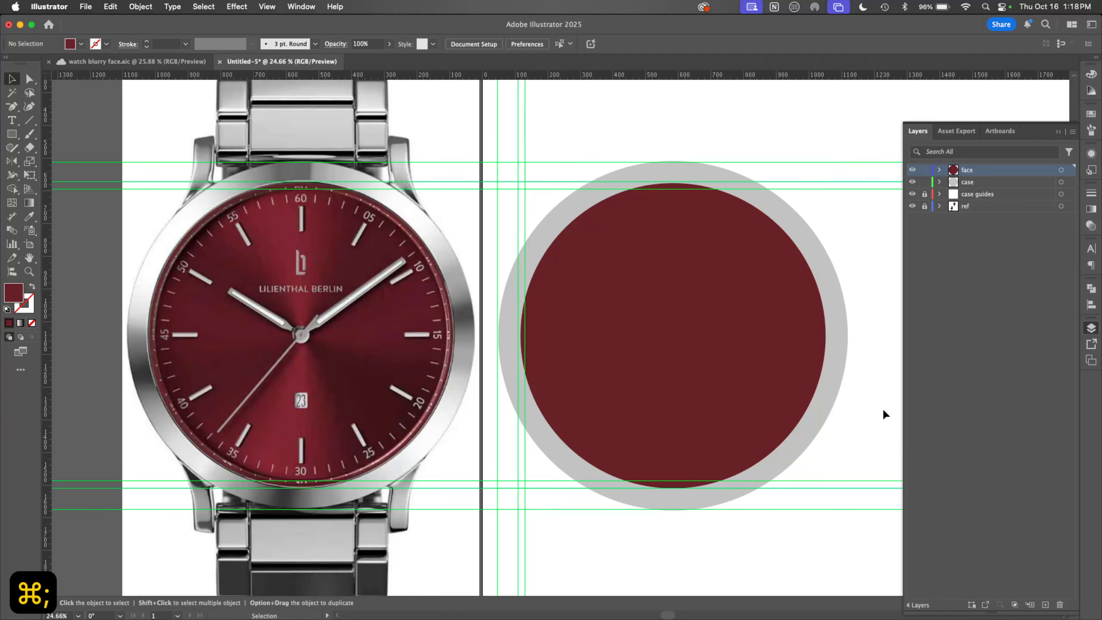
key(super+semicolon)
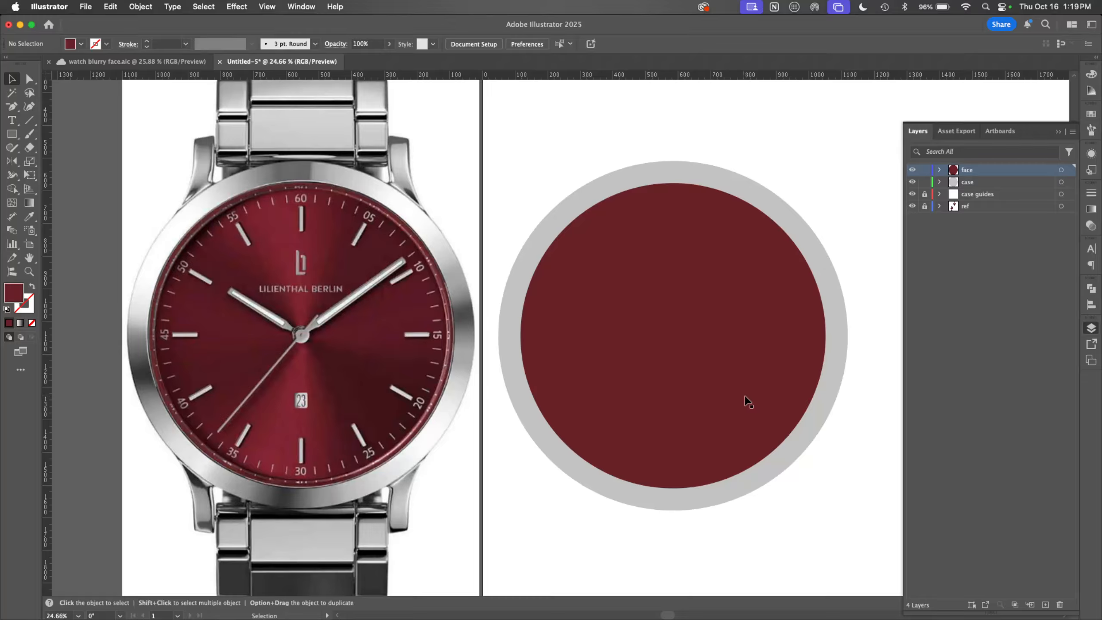
key(super+semicolon)
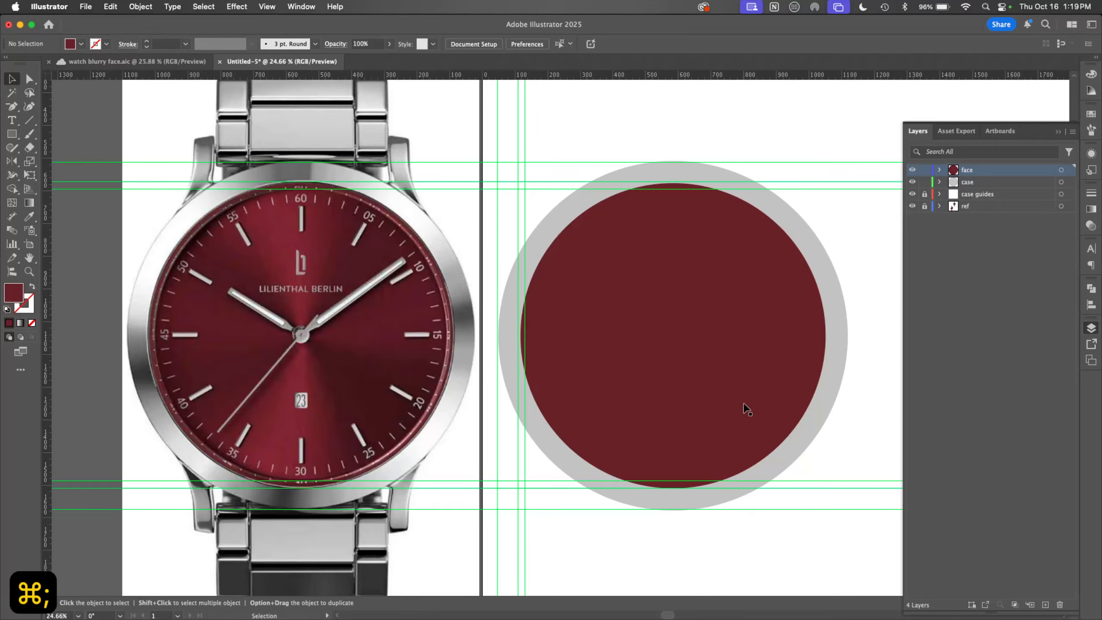
drag(547, 76, 554, 335)
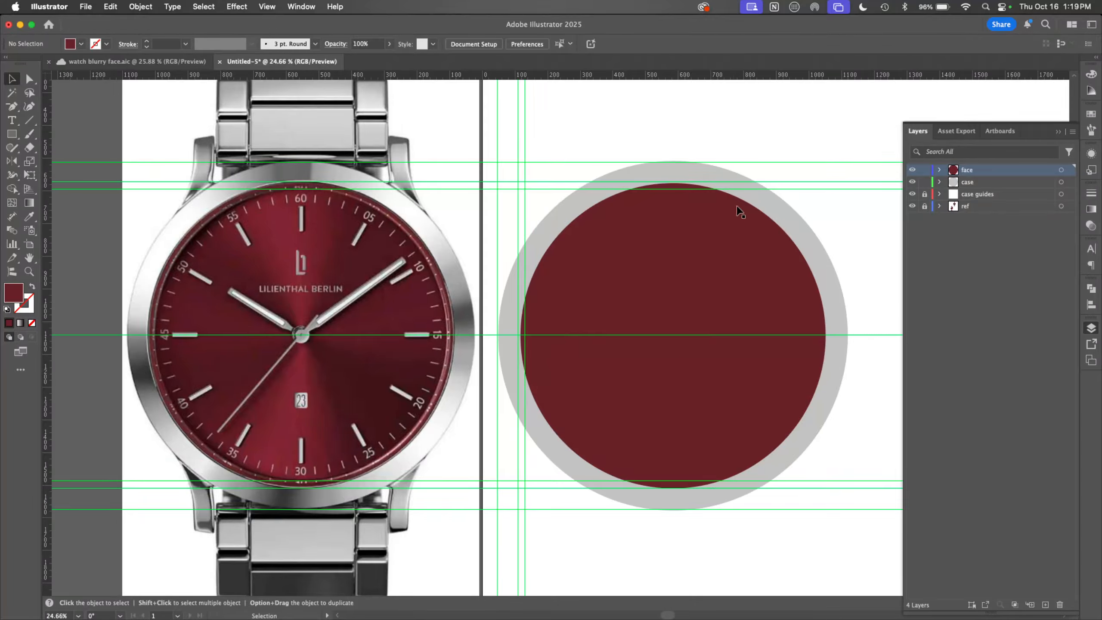
Step: Add a vertical guide through the center of the watch in the full reference image above the artboard
key(space)
drag(737, 210, 750, 405)
scroll(749, 406, up, 10)
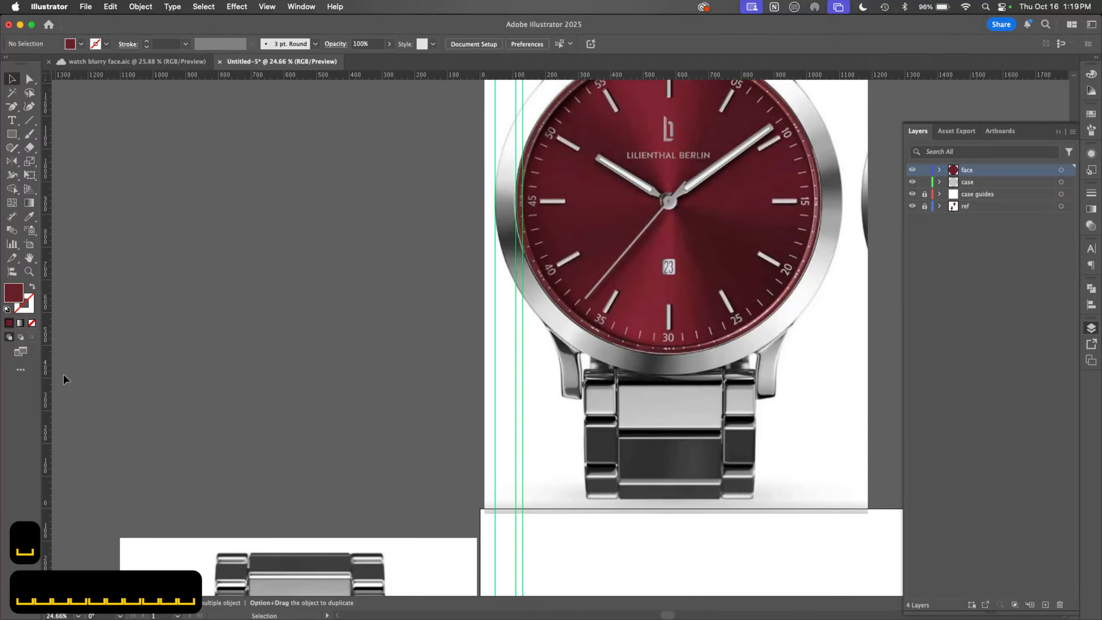
drag(46, 378, 627, 345)
drag(660, 341, 669, 340)
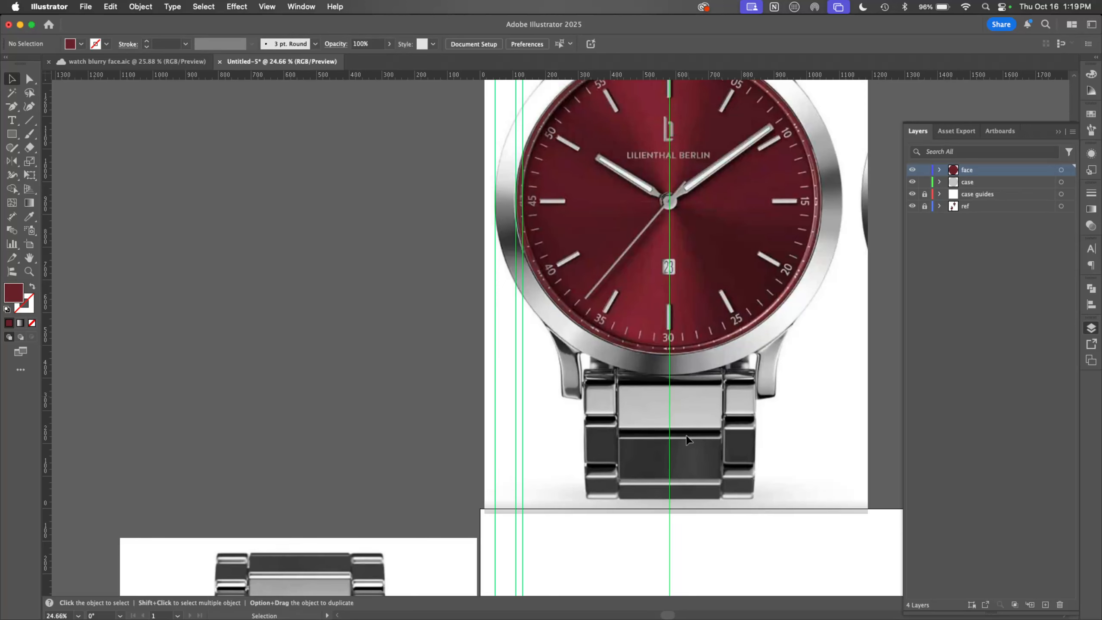
key(space)
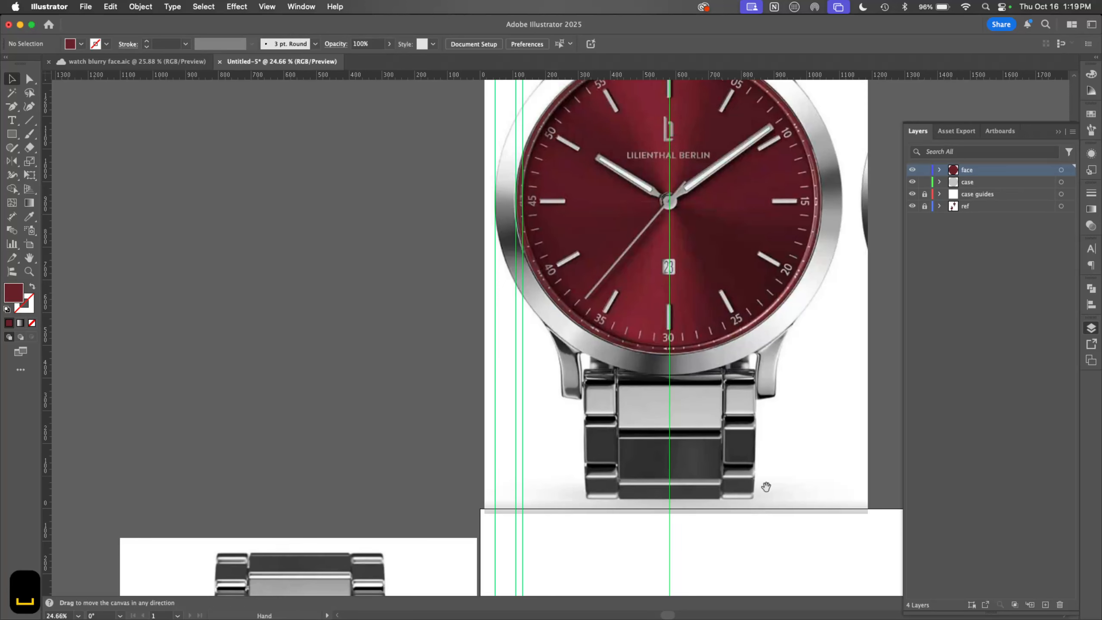
scroll(777, 481, down, 10)
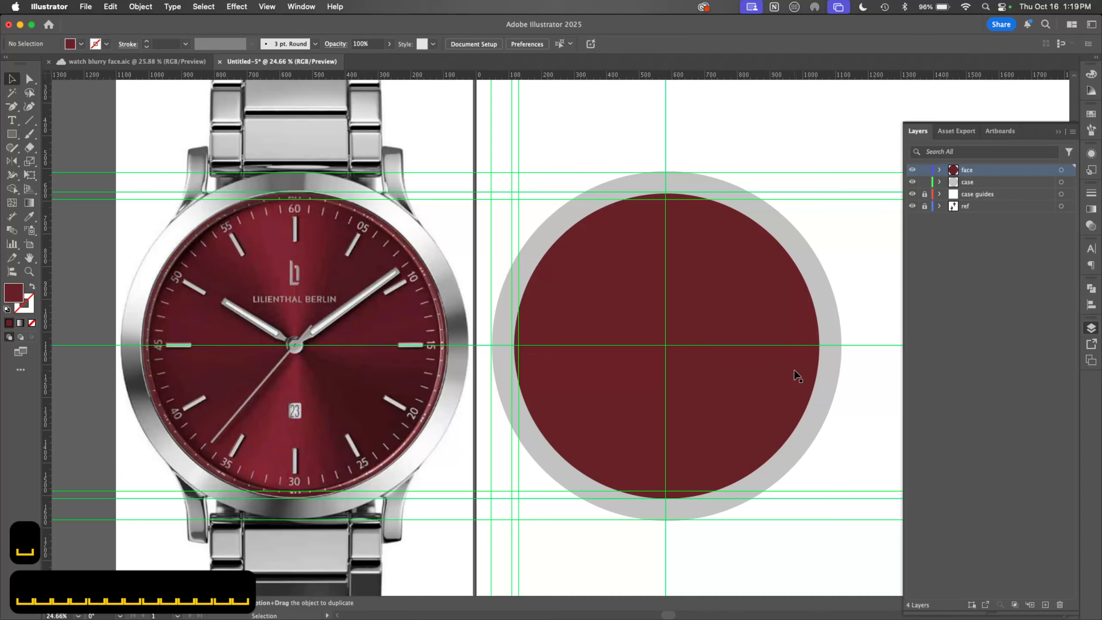
Step: Create a new layer above the face layer and place a horizontal guide at the upper end of the 12 o'clock hour marker
click(743, 397)
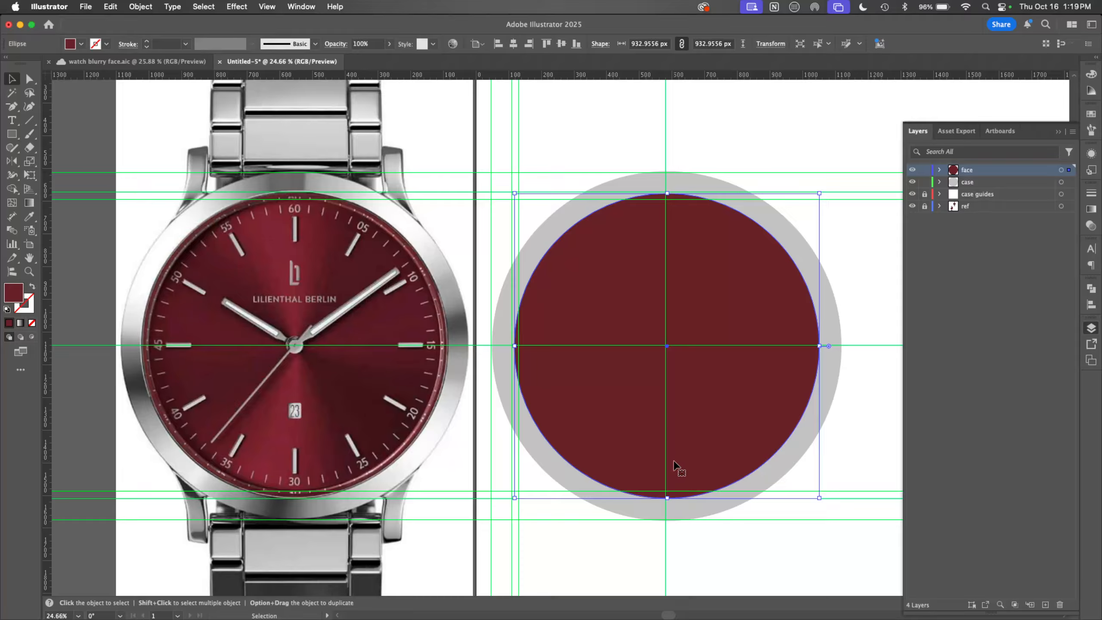
key(super+semicolon)
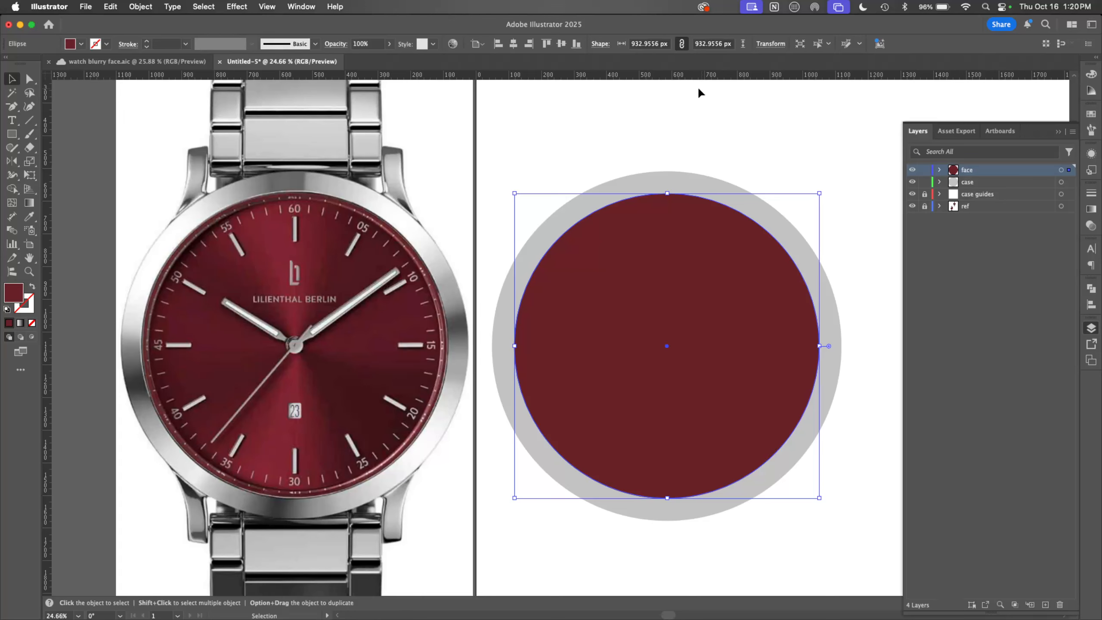
key(super+l)
key(space)
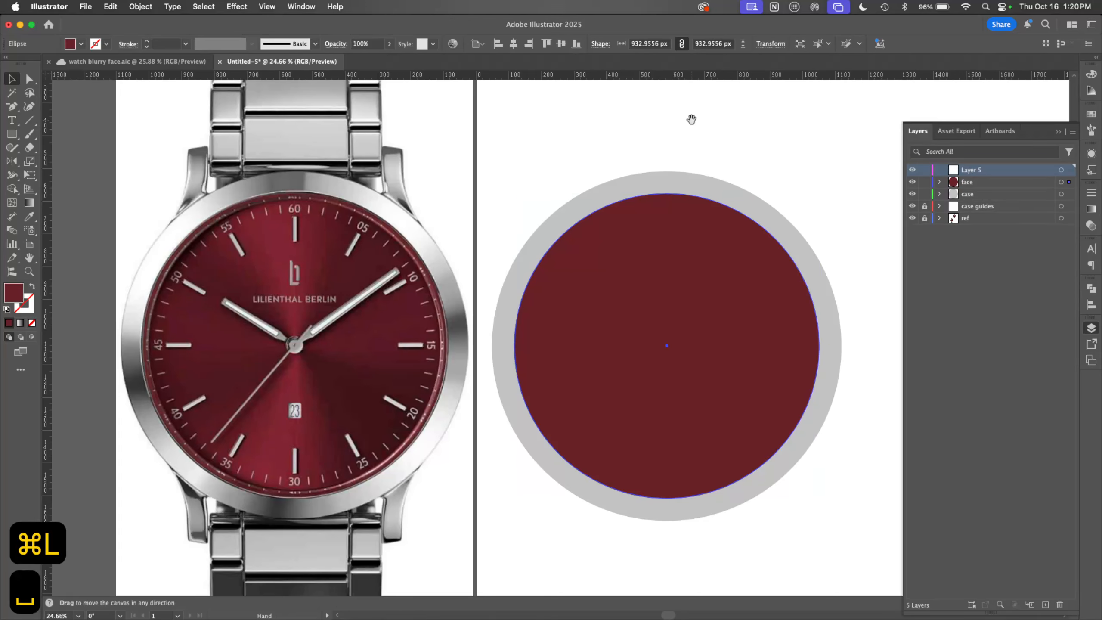
key(super+semicolon)
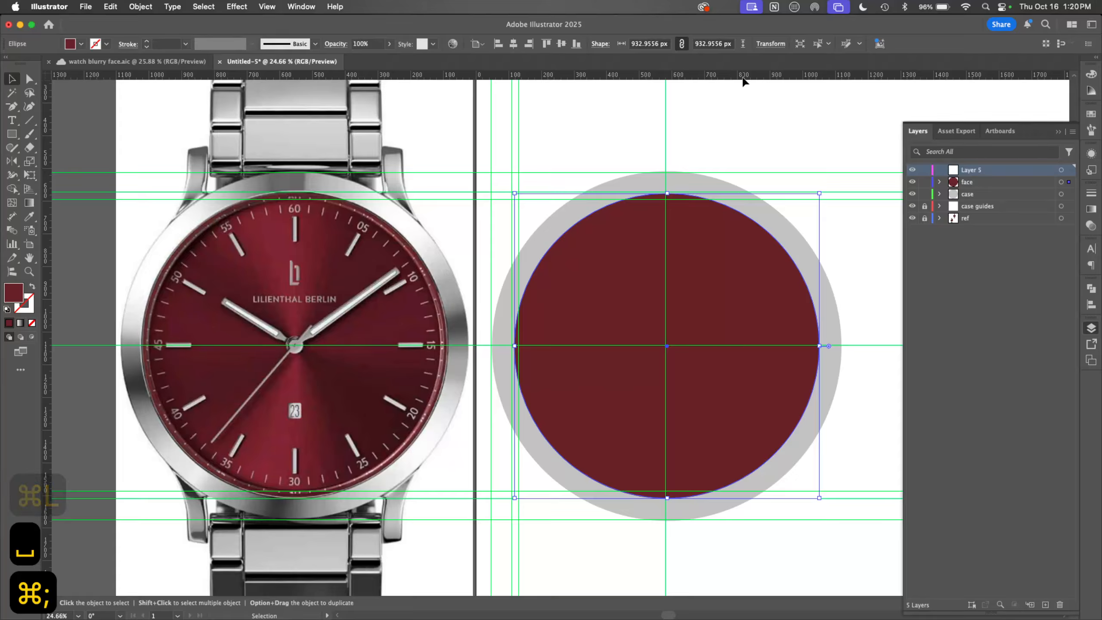
drag(743, 77, 731, 217)
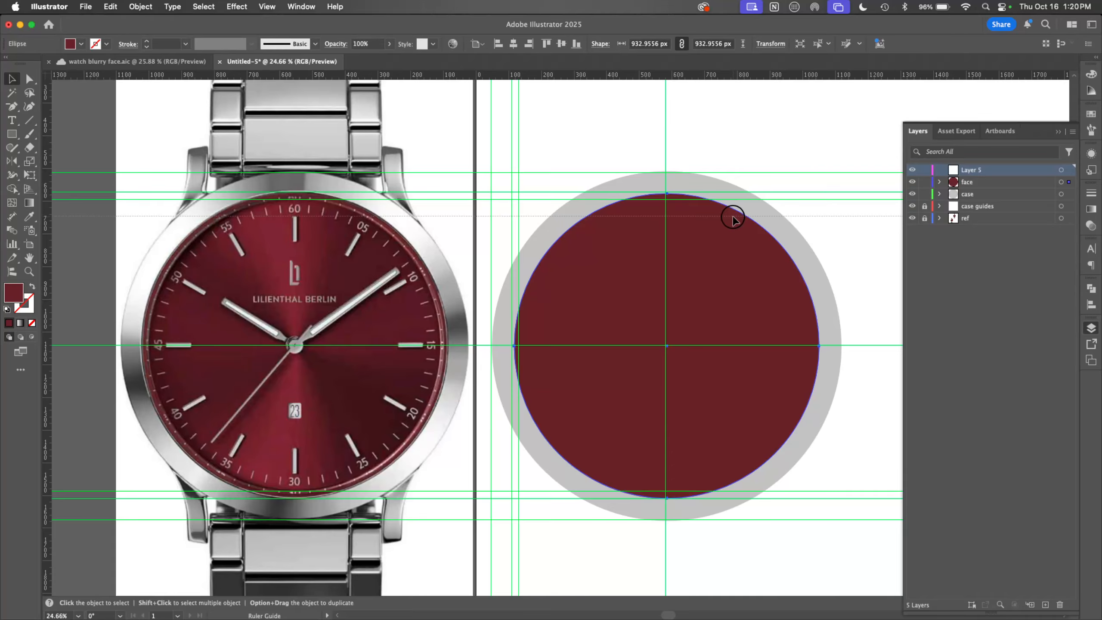
click(732, 219)
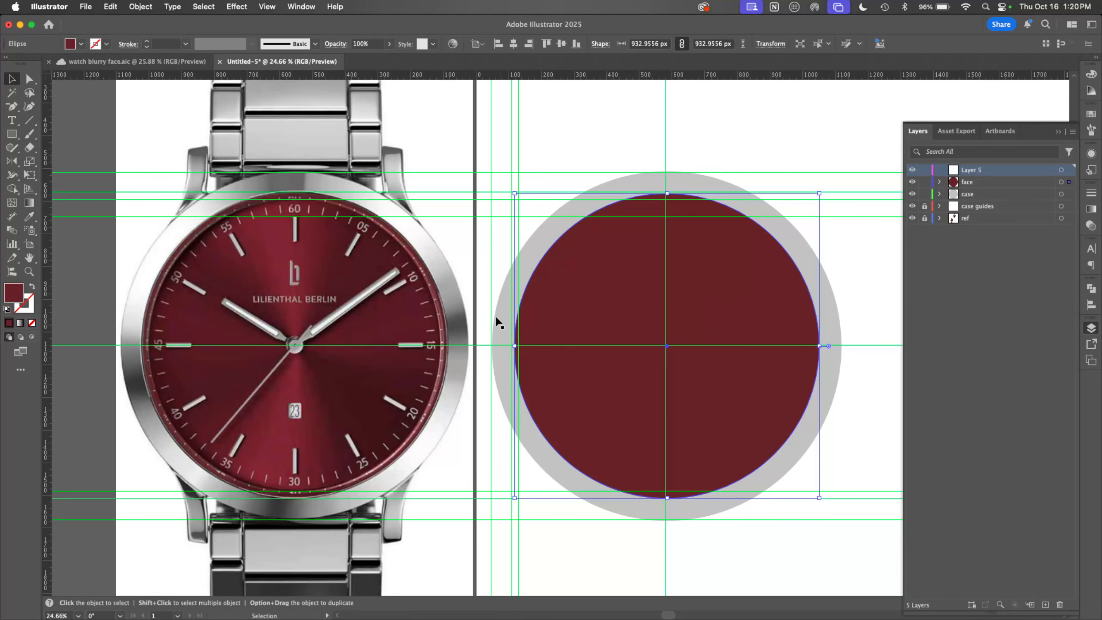
Step: Unlock the ref layer and duplicate the cropped reference watch a short distance toward the drawn watch, keeping it level
key(z)
drag(273, 247, 481, 443)
key(space)
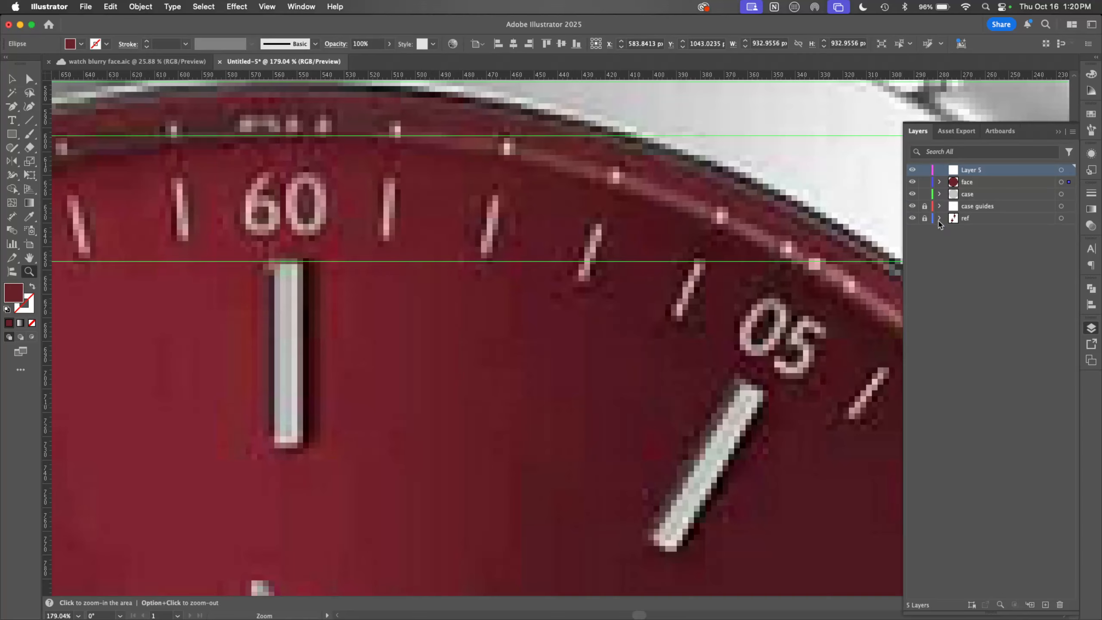
click(925, 218)
key(z)
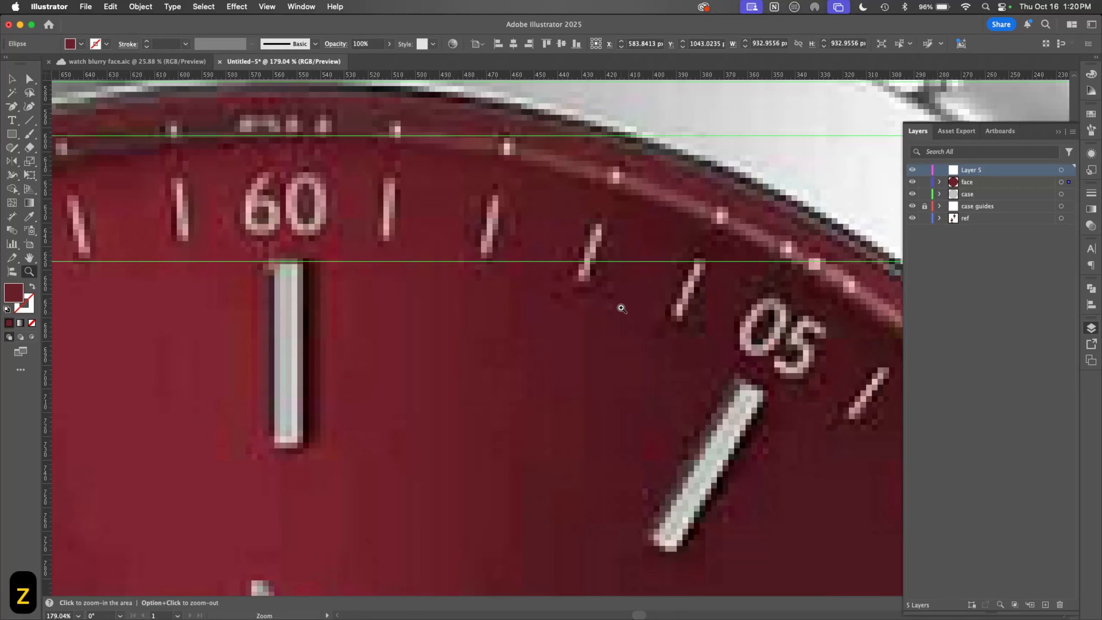
drag(618, 309, 340, 547)
key(space)
drag(742, 397, 463, 380)
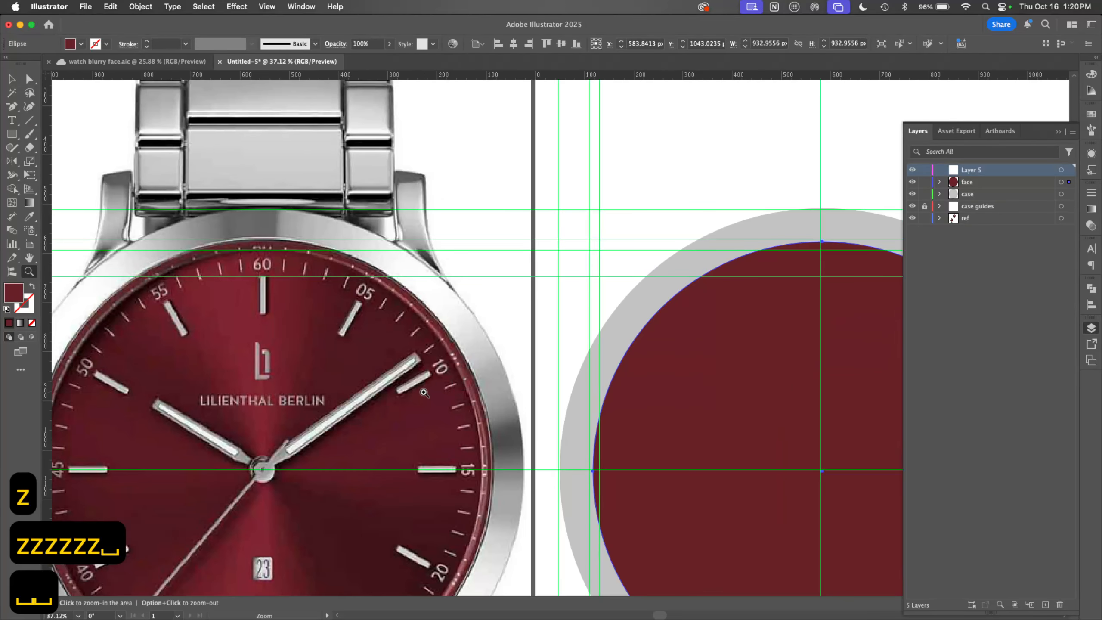
key(v)
drag(395, 432, 450, 430)
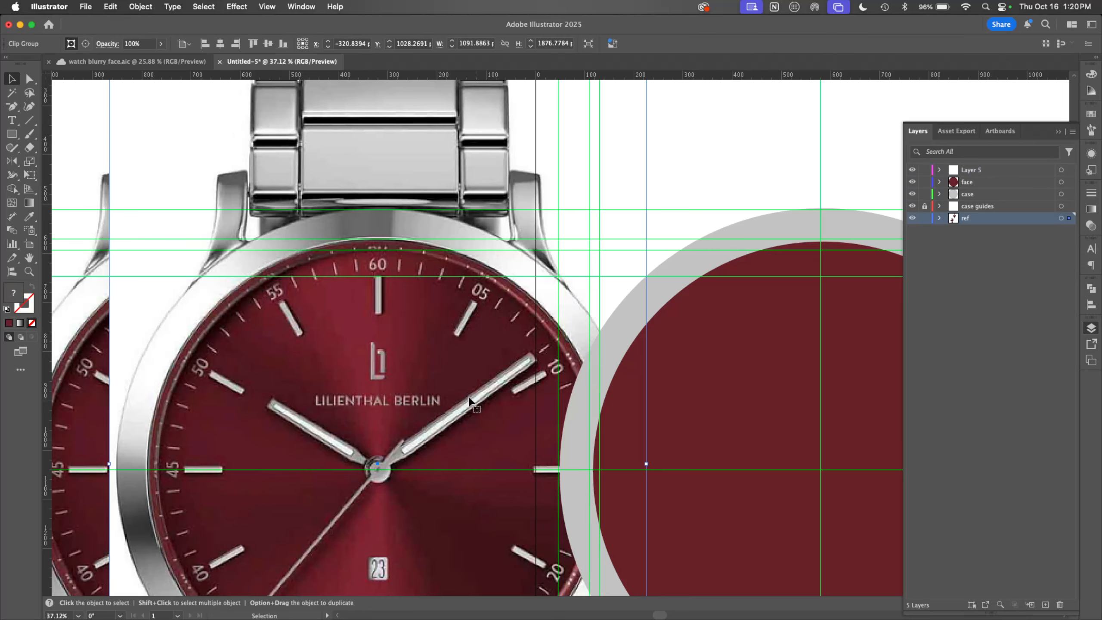
Step: Crop the duplicate to its 12 o'clock marker with a clipping mask rectangle about 72 by 125 px, and shift the piece toward the drawn face
key(m)
drag(362, 326, 398, 265)
key(v)
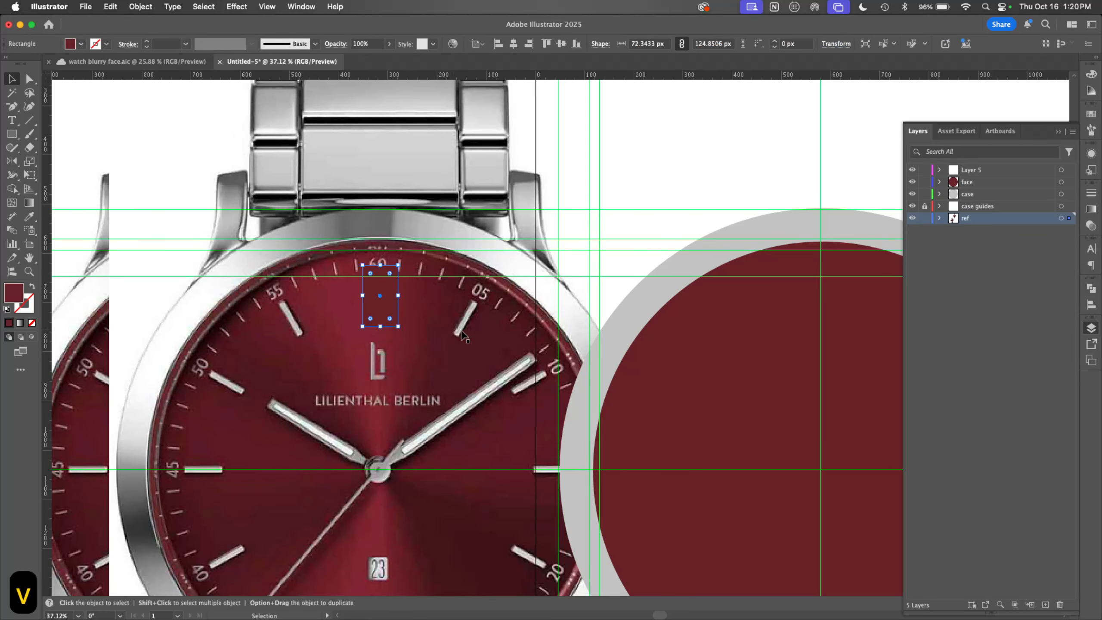
shift+click(479, 349)
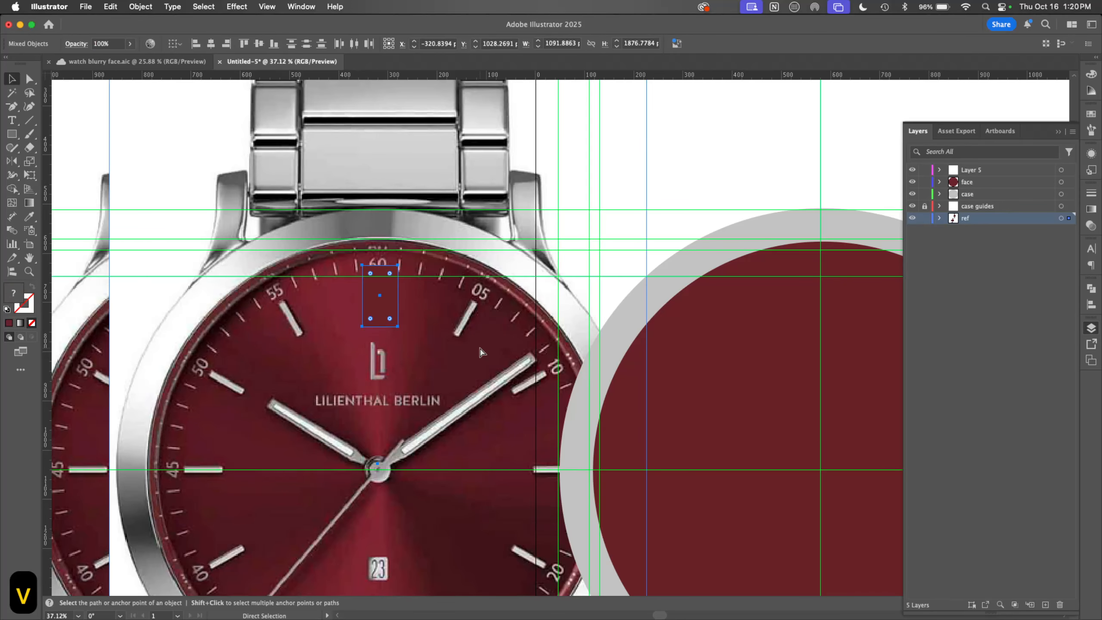
key(super+7)
drag(388, 309, 663, 329)
key(a)
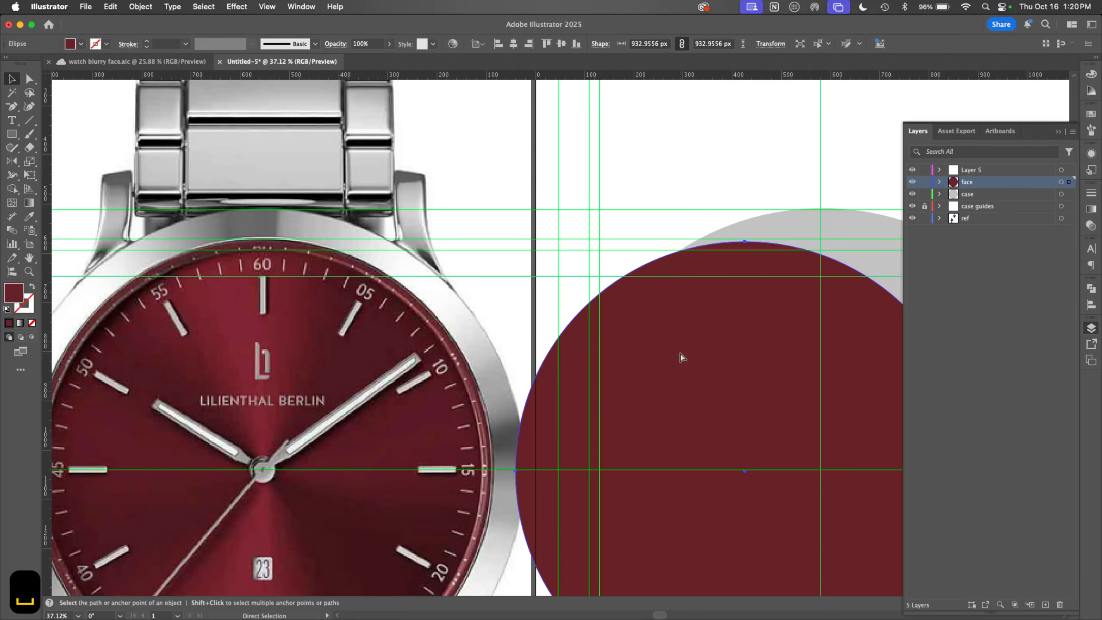
key(super+z)
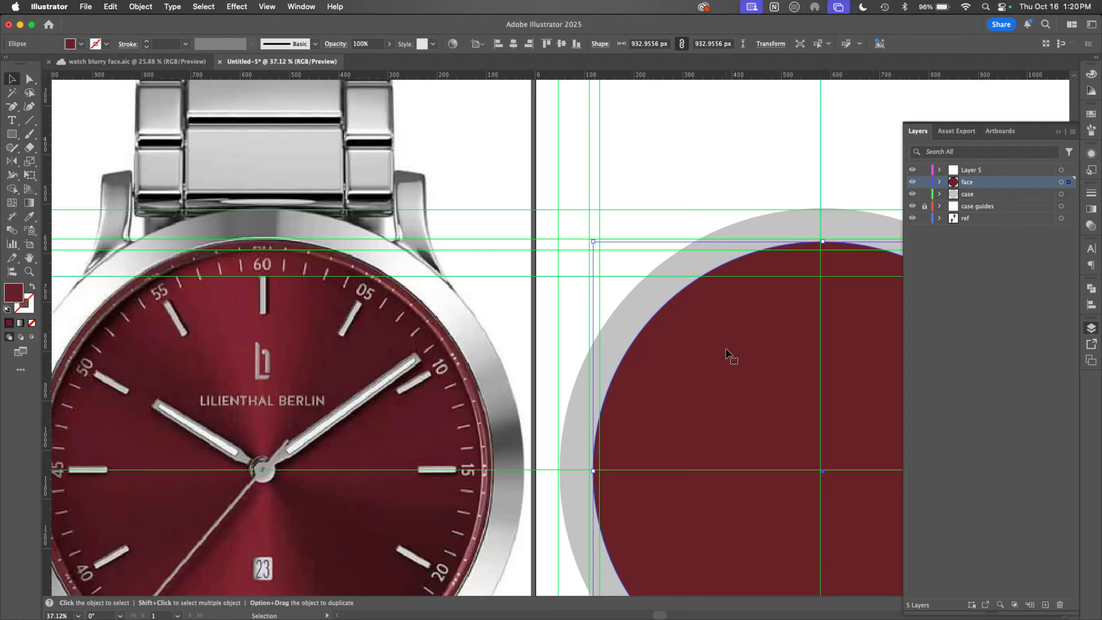
drag(693, 371, 897, 336)
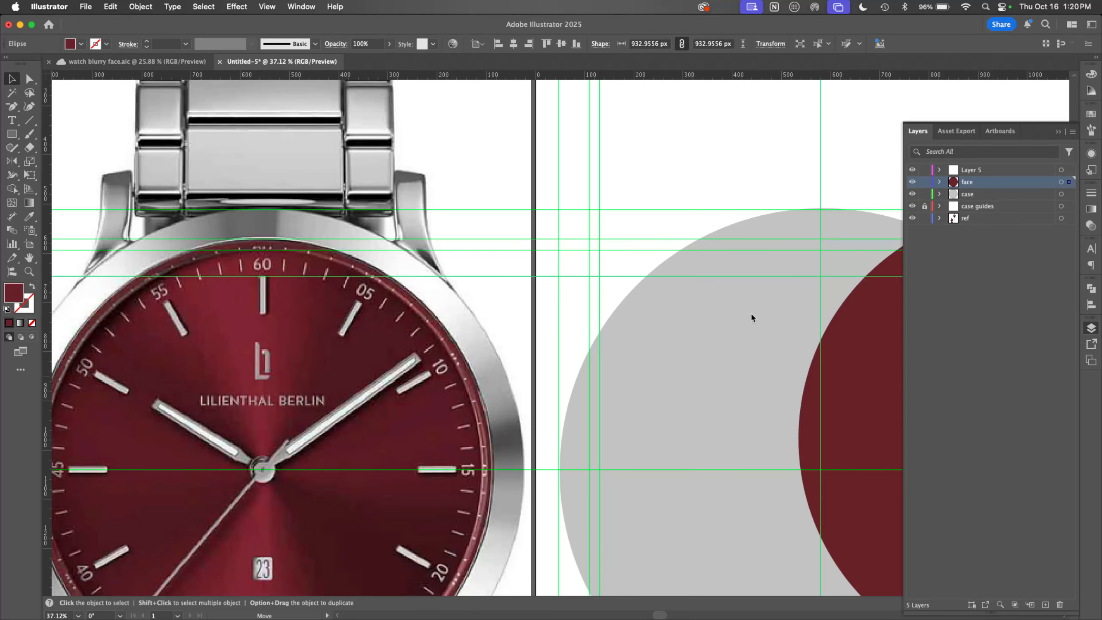
key(super+z)
drag(748, 374, 912, 546)
drag(723, 299, 901, 244)
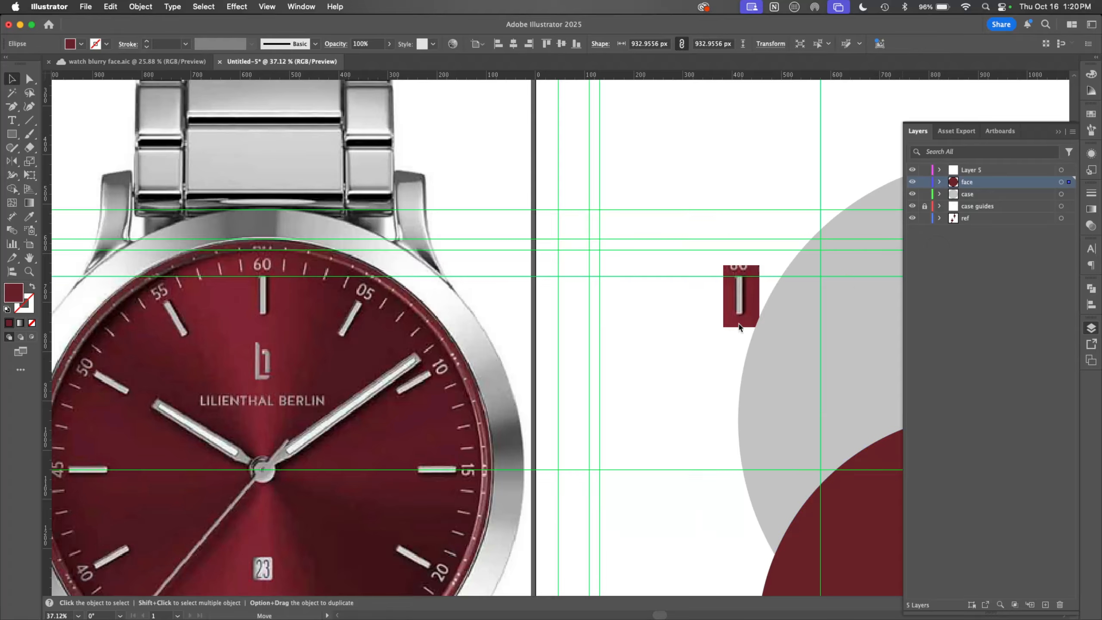
key(super+z)
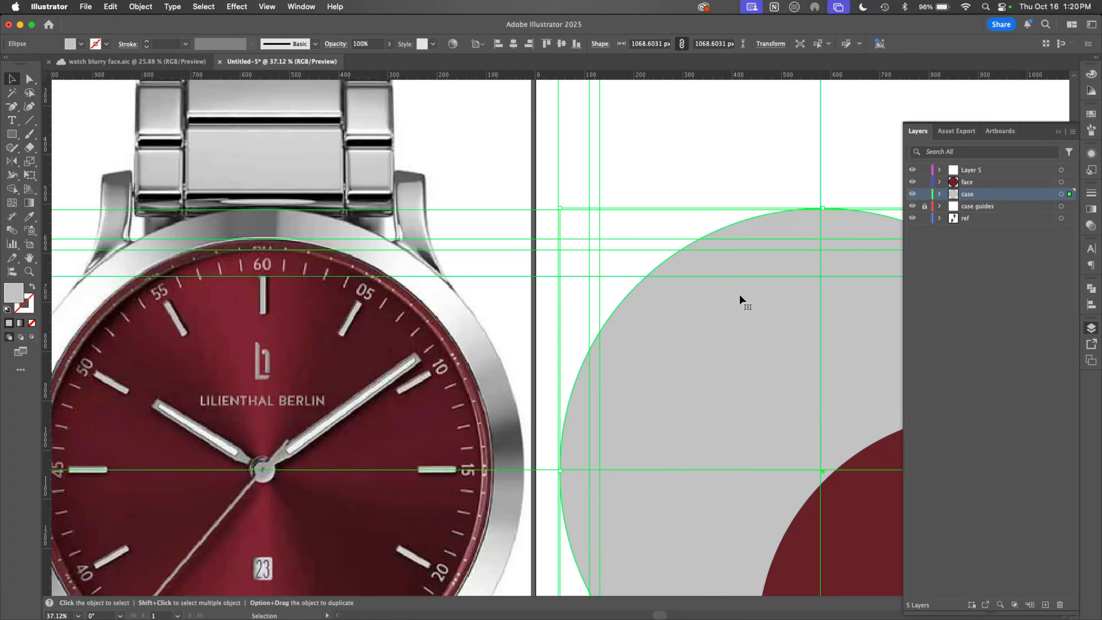
key(super+z)
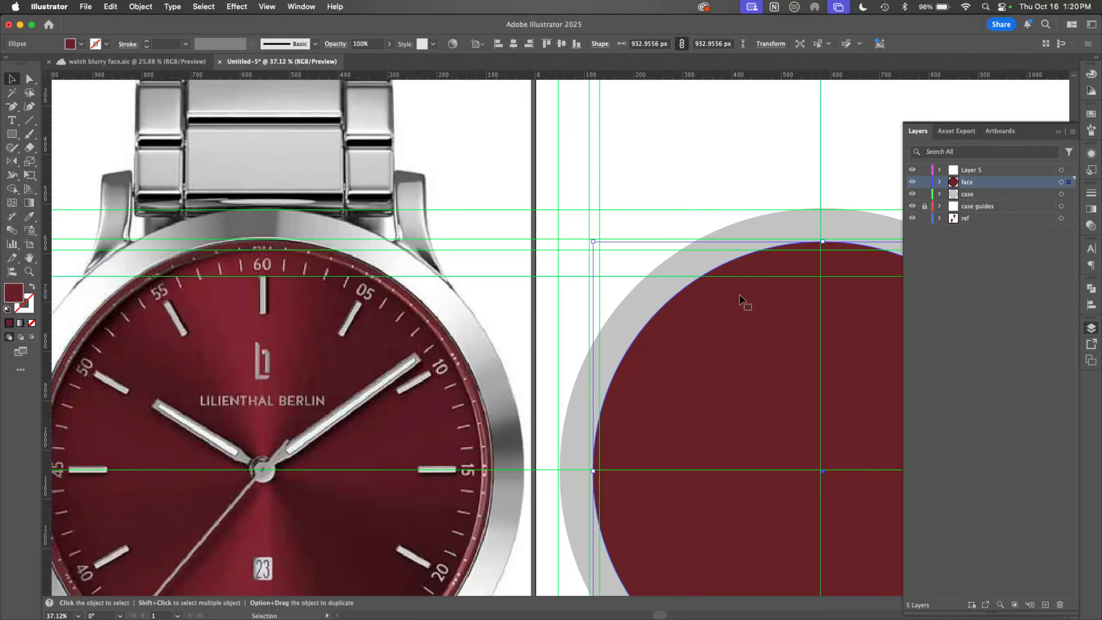
key(super+y)
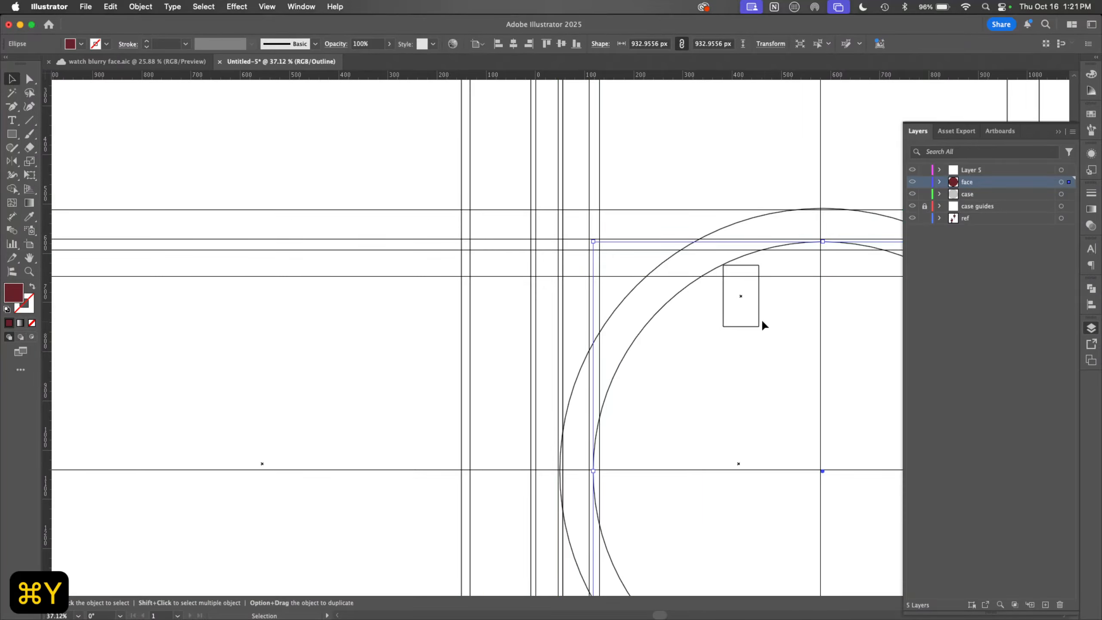
click(759, 316)
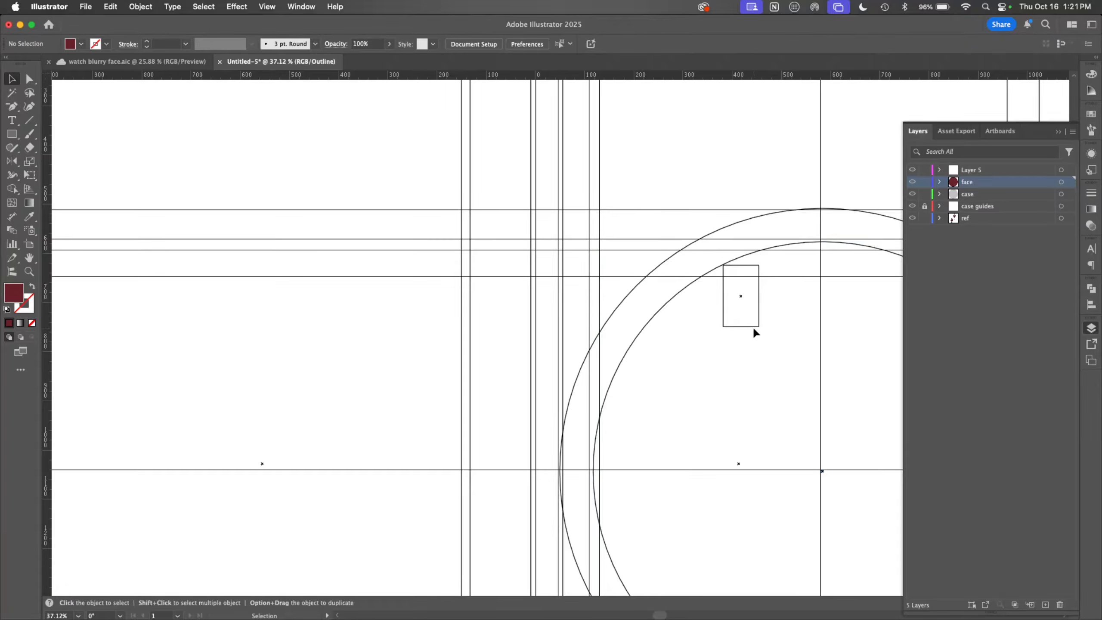
click(758, 326)
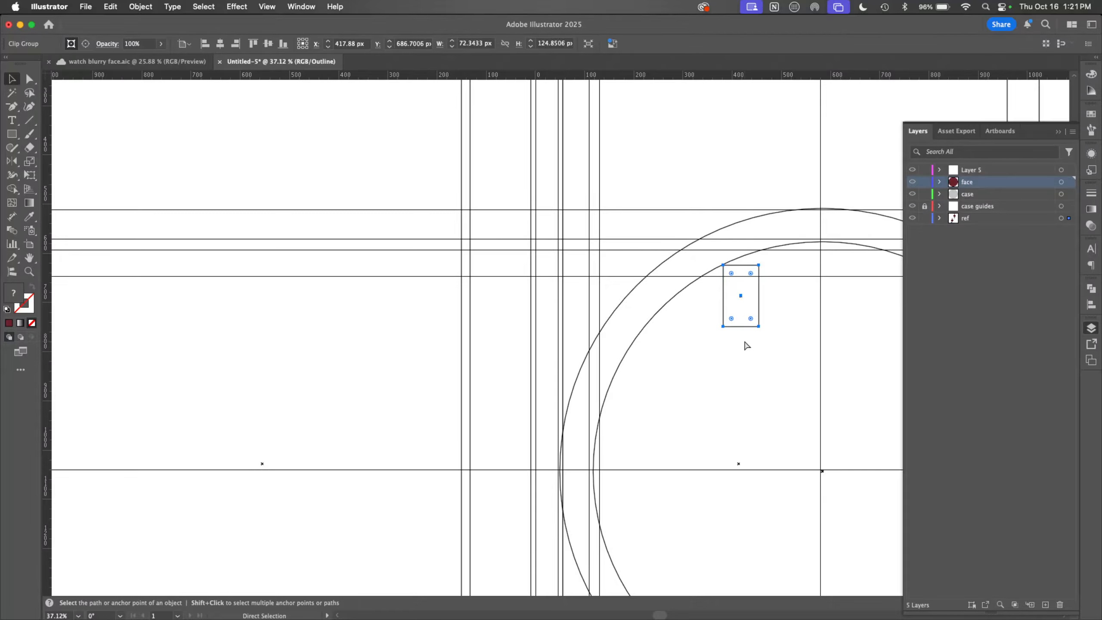
key(super+y)
Step: Lock the red face circle and the gray case circle
click(682, 370)
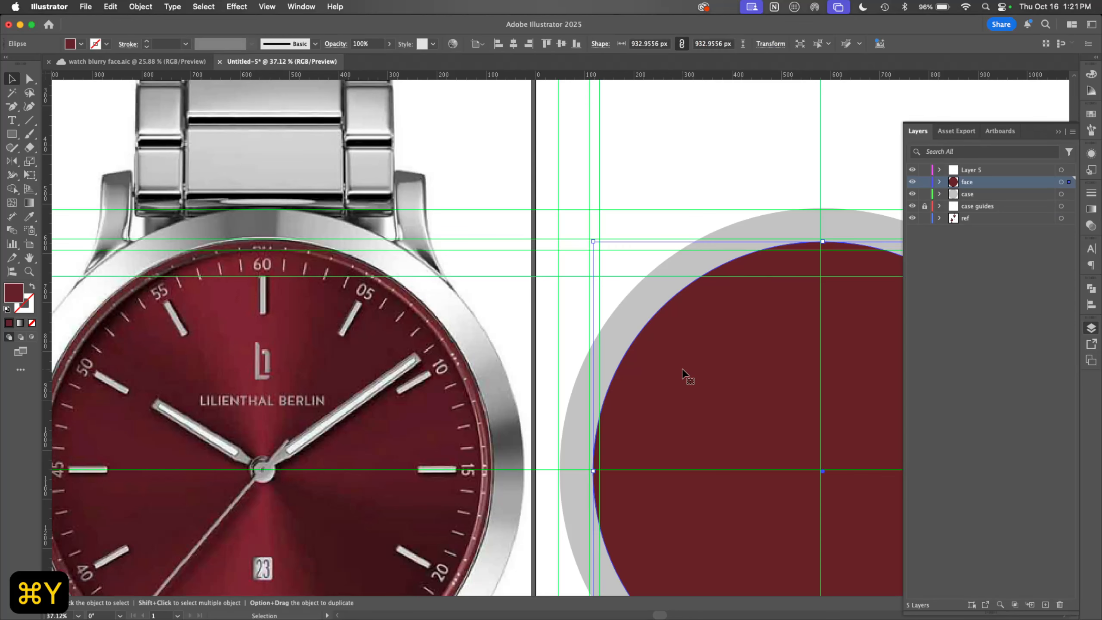
key(a)
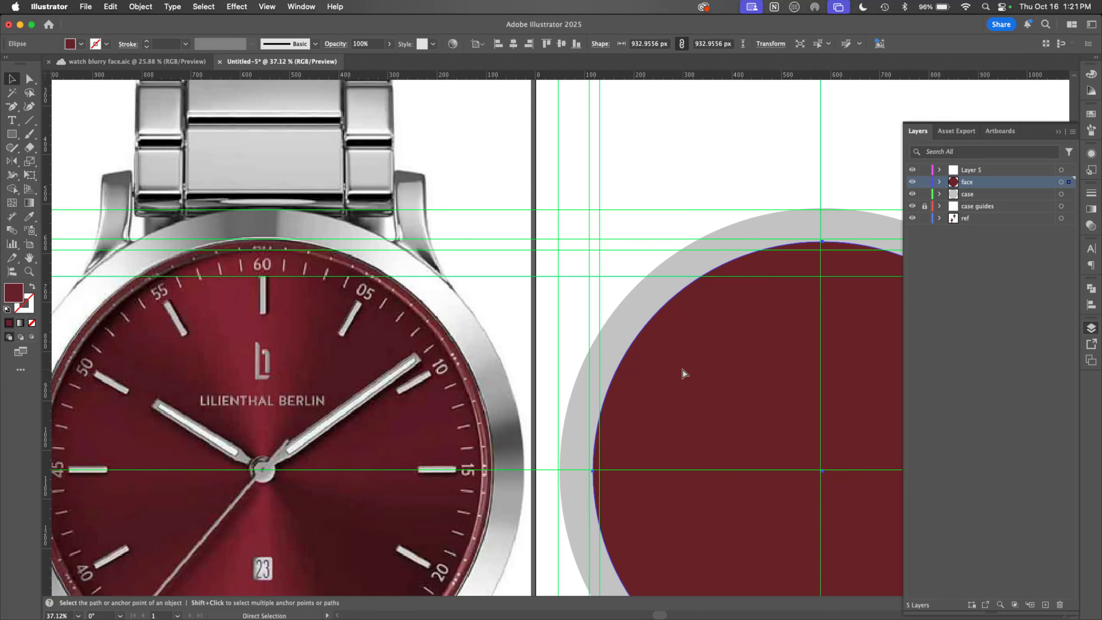
key(super+2)
key(v)
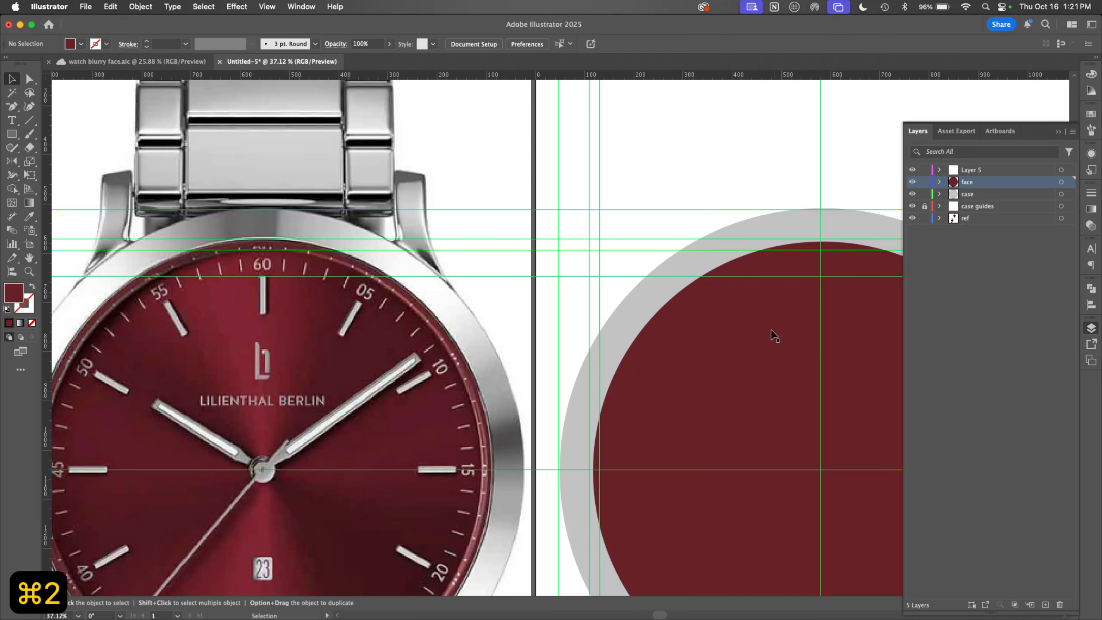
click(763, 314)
key(super+2)
Step: Move the clipped 12 o'clock marker piece out beside the case circle, to about X 96 px, and unlock all objects
click(750, 304)
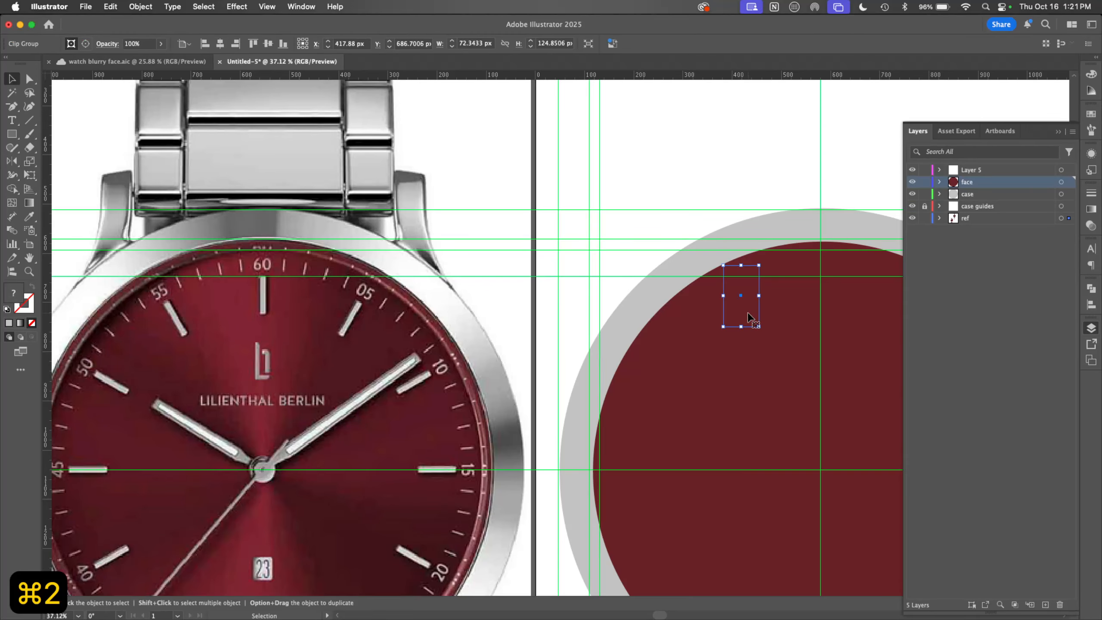
mouse_move(754, 331)
mouse_down()
mouse_move(663, 325)
mouse_move(616, 310)
mouse_move(608, 291)
mouse_move(588, 316)
mouse_up()
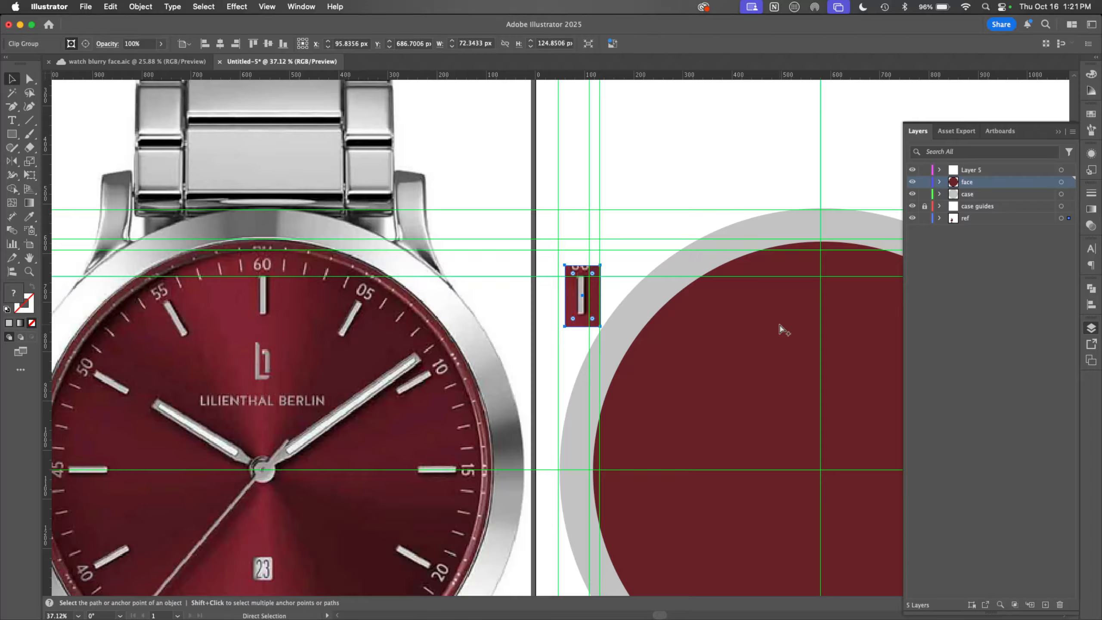
key(alt+super+2)
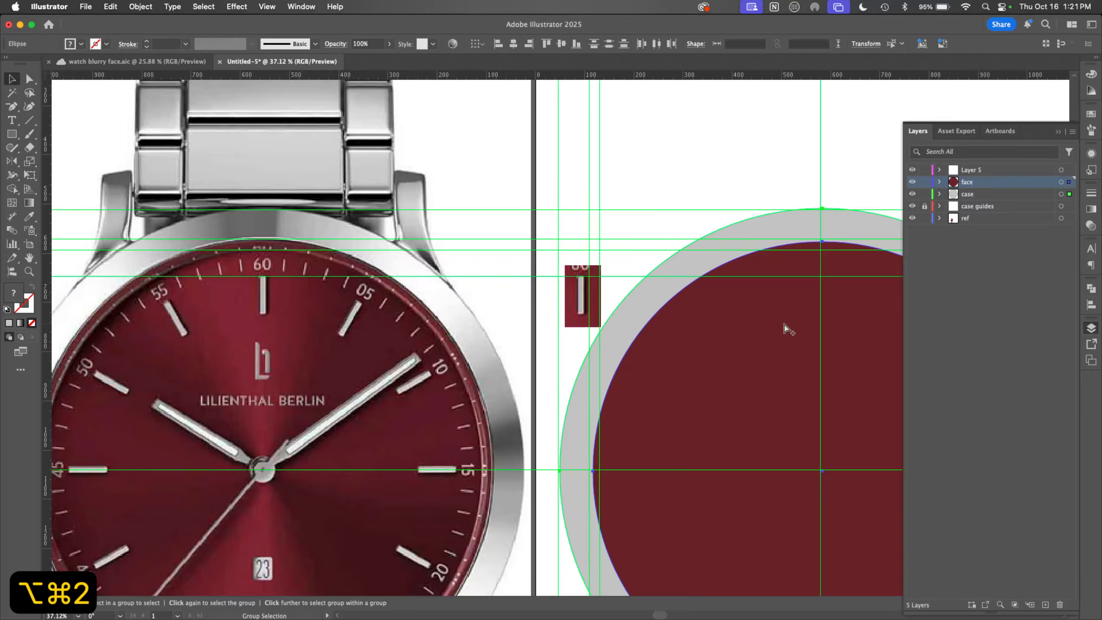
Step: Deselect everything and place a horizontal guide on the lower edge of the hour marker in the clipped reference piece
click(734, 169)
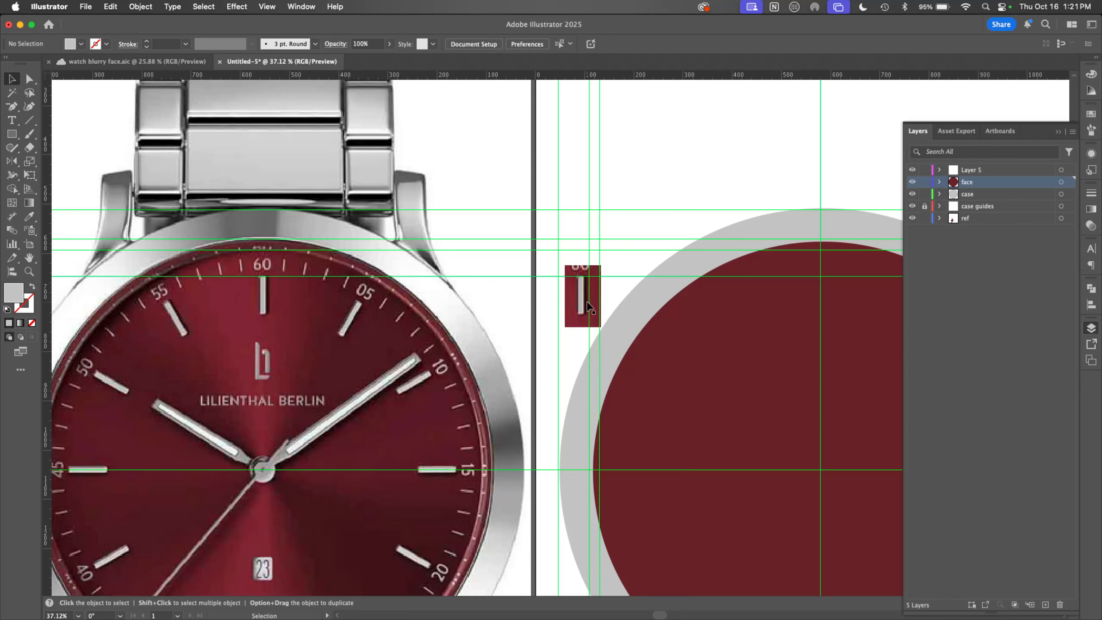
key(z)
drag(596, 306, 802, 226)
key(space)
drag(663, 306, 466, 327)
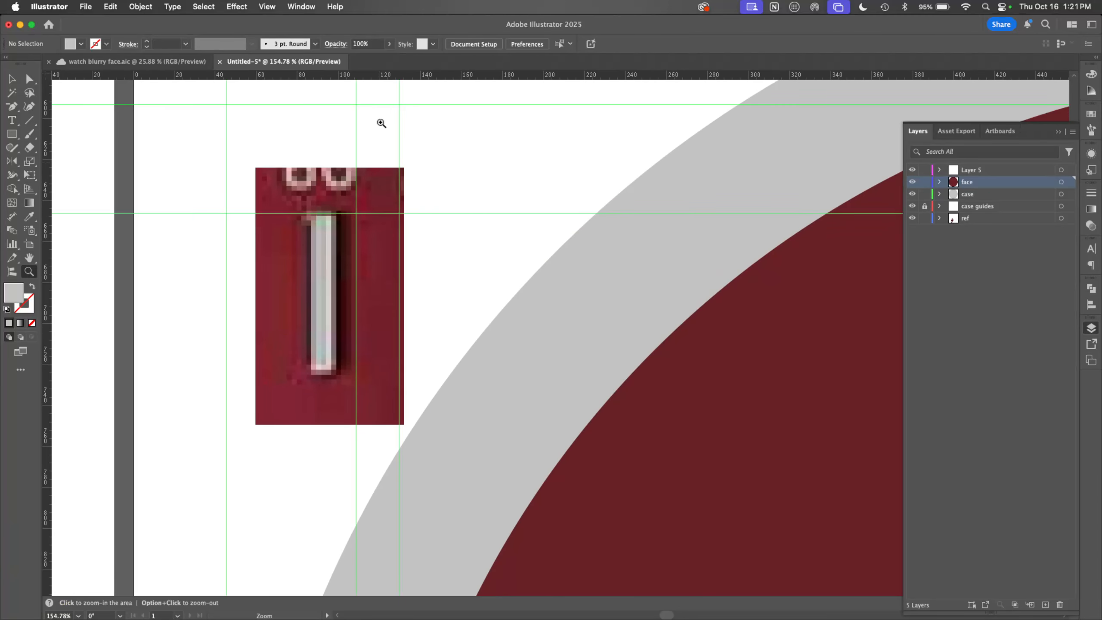
drag(382, 76, 382, 376)
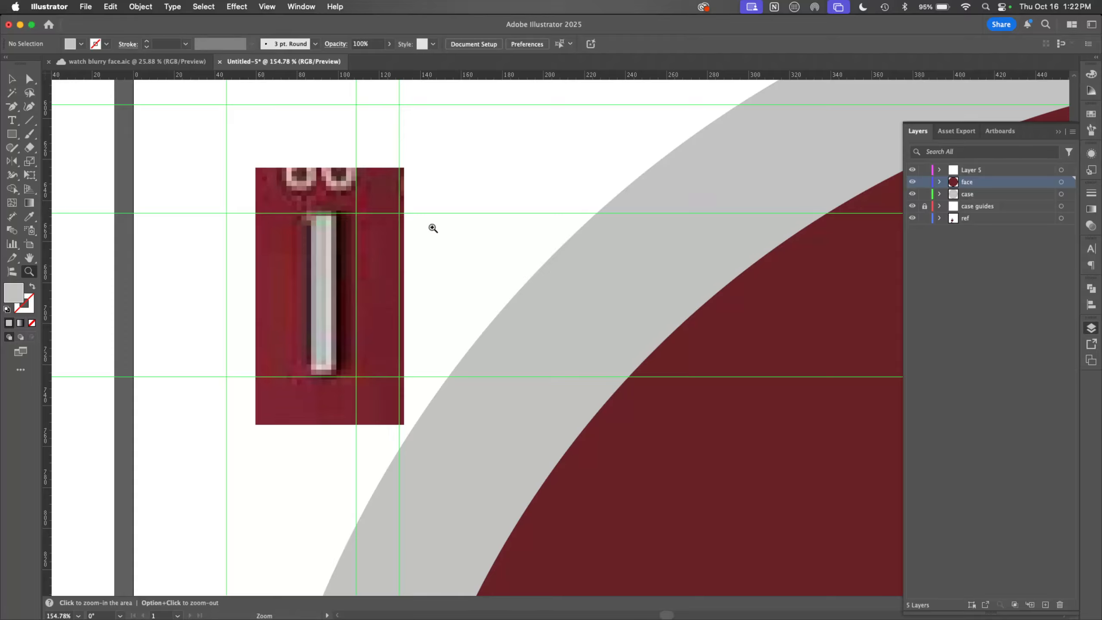
Step: Draw a gray rectangle about 17.6 by 70.5 px beside the clipped marker piece, and undo a trial rotation of it
key(m)
mouse_move(463, 145)
mouse_down()
mouse_move(516, 254)
mouse_move(500, 289)
mouse_up()
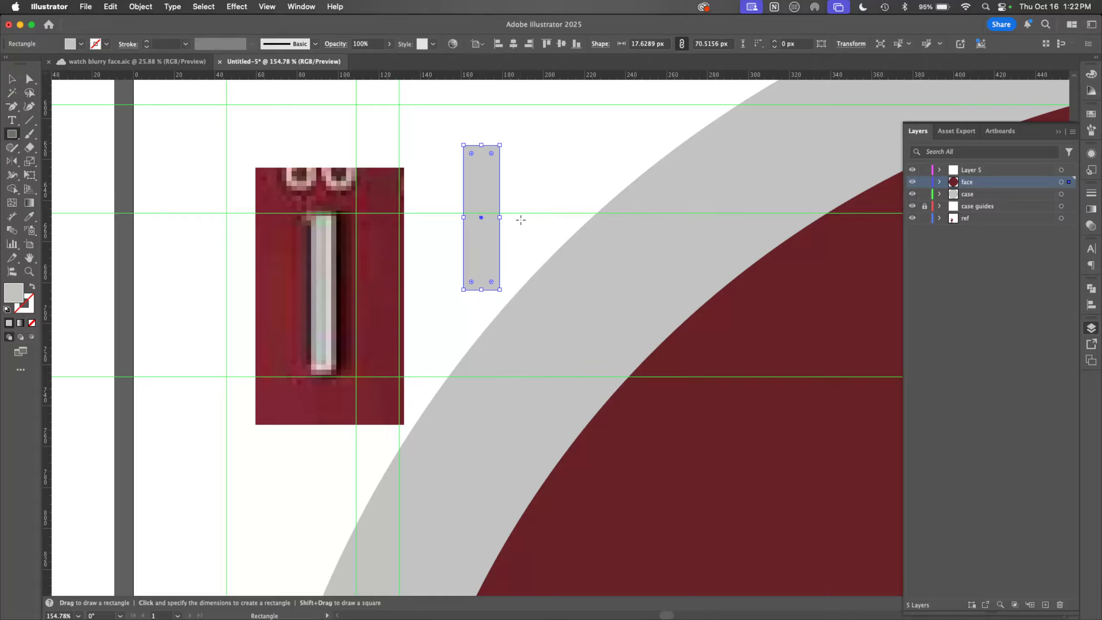
key(v)
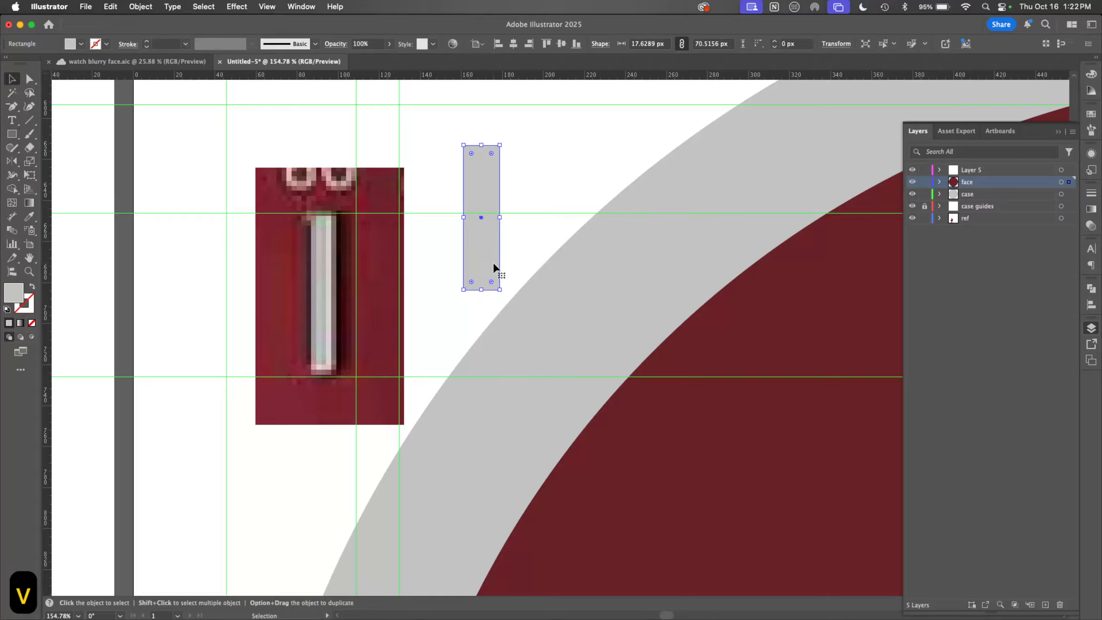
key(v)
drag(506, 296, 504, 294)
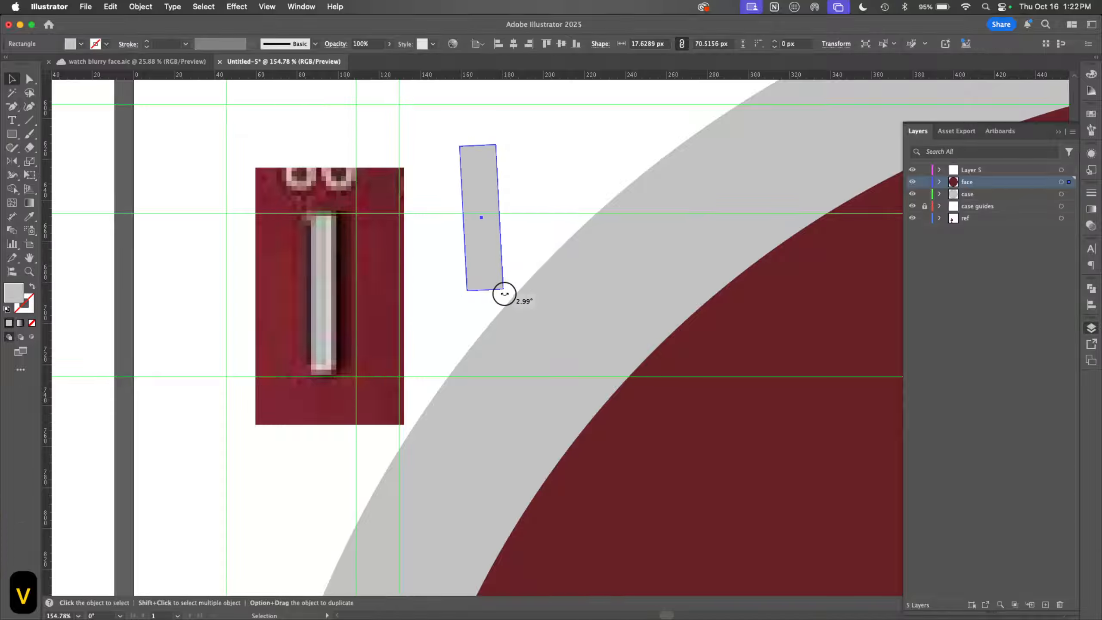
key(a)
key(super+z)
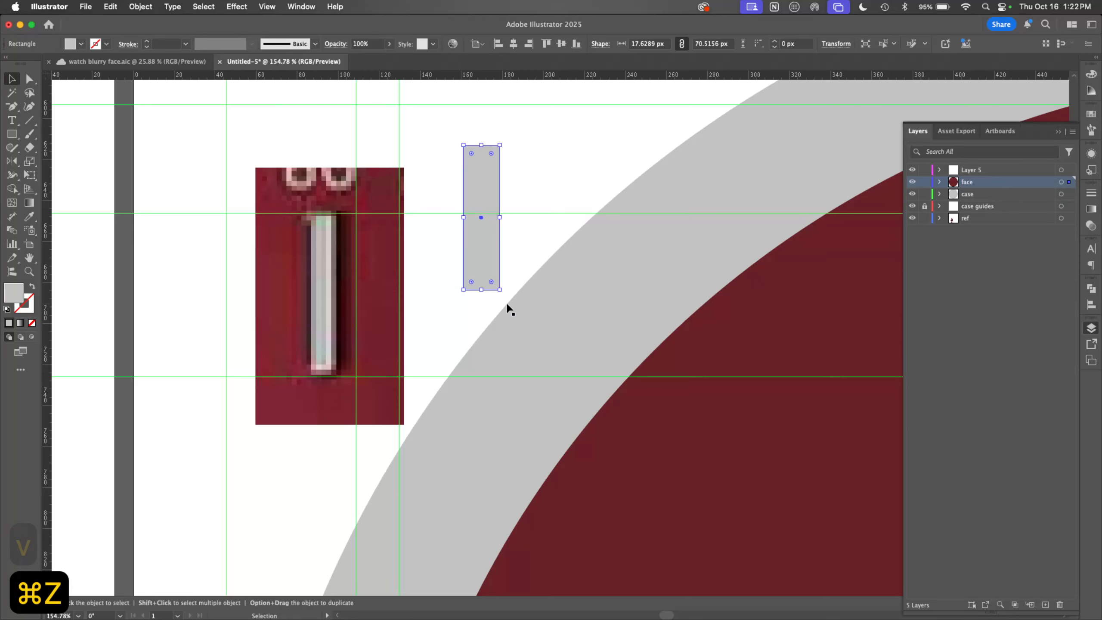
Step: Cut the rectangle's upper corner with a copy rotated 45° using Shape Builder, and delete the trimmed shape
key(super+c)
key(super+f)
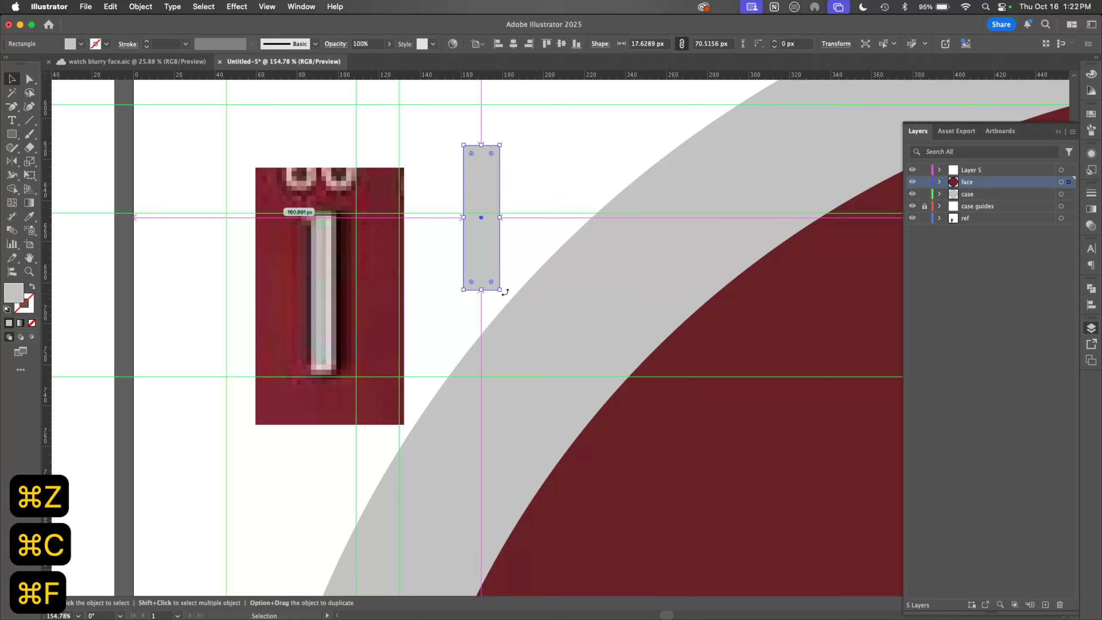
drag(504, 291, 545, 170)
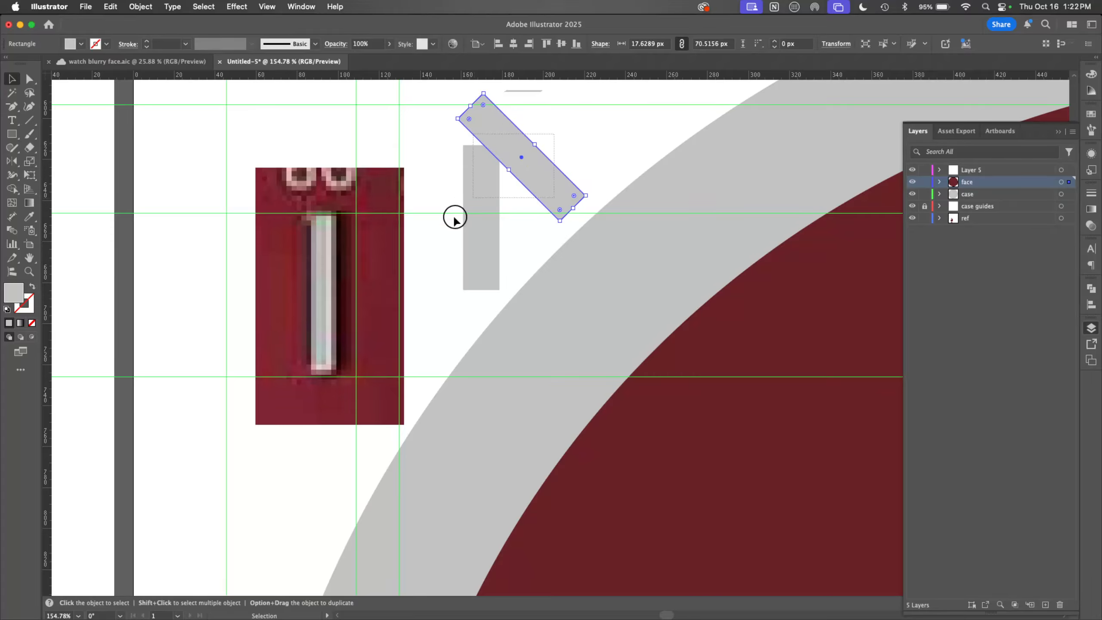
shift+click(461, 206)
key(shift+m)
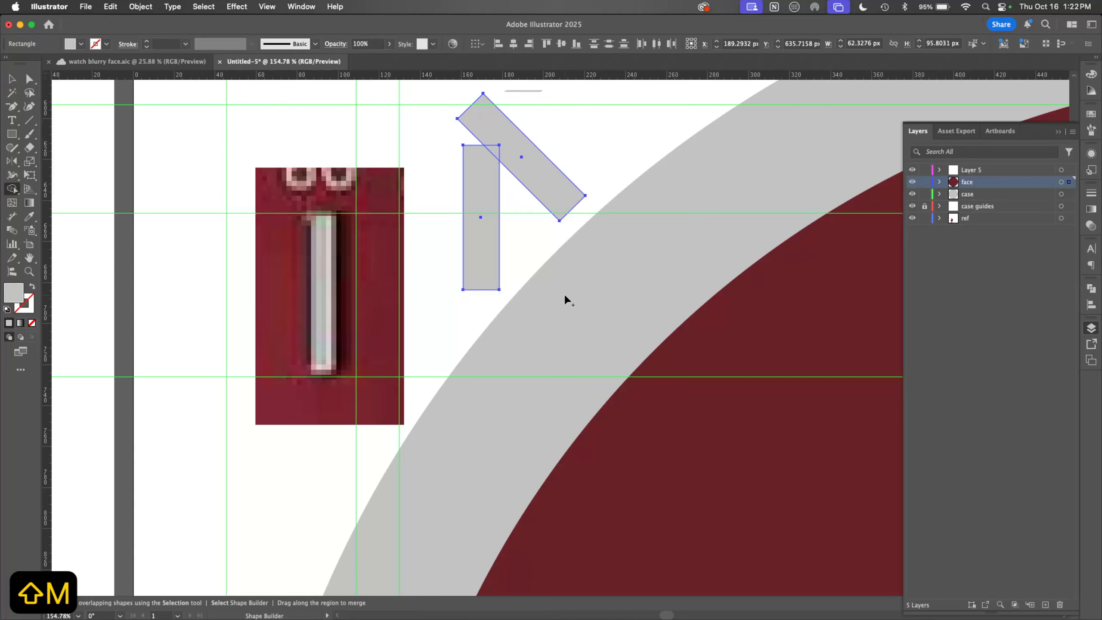
alt+click(500, 146)
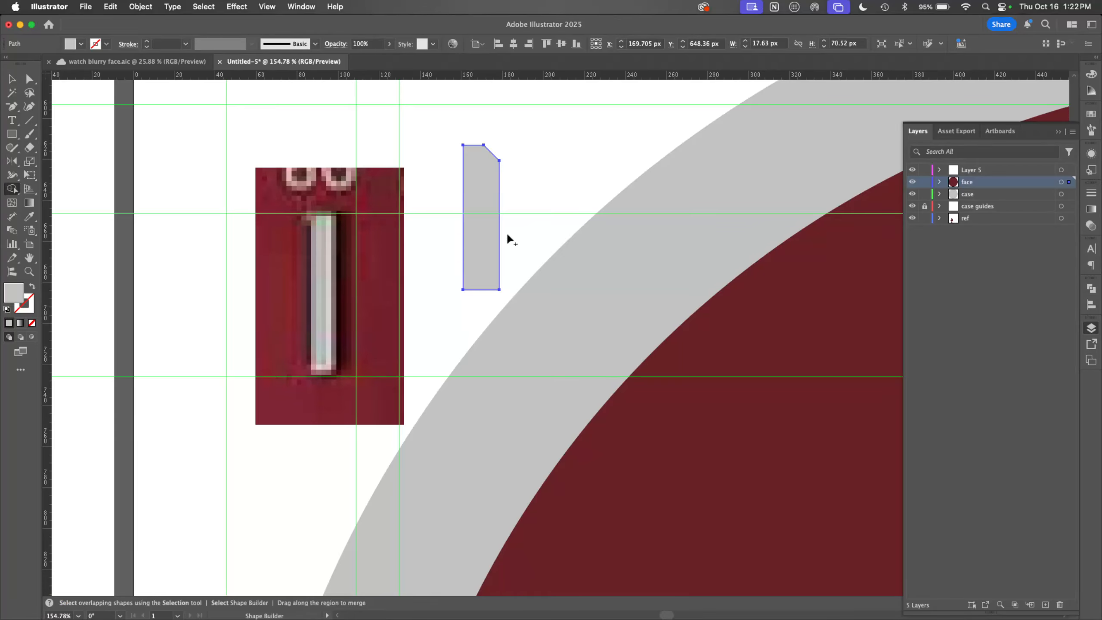
key(v)
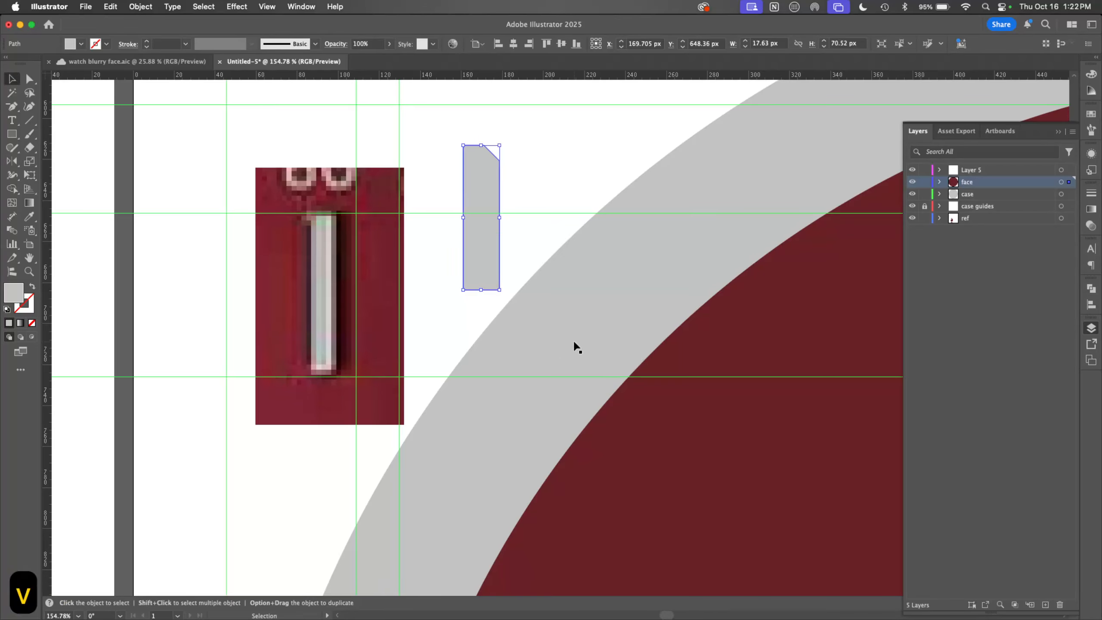
key(BackSpace)
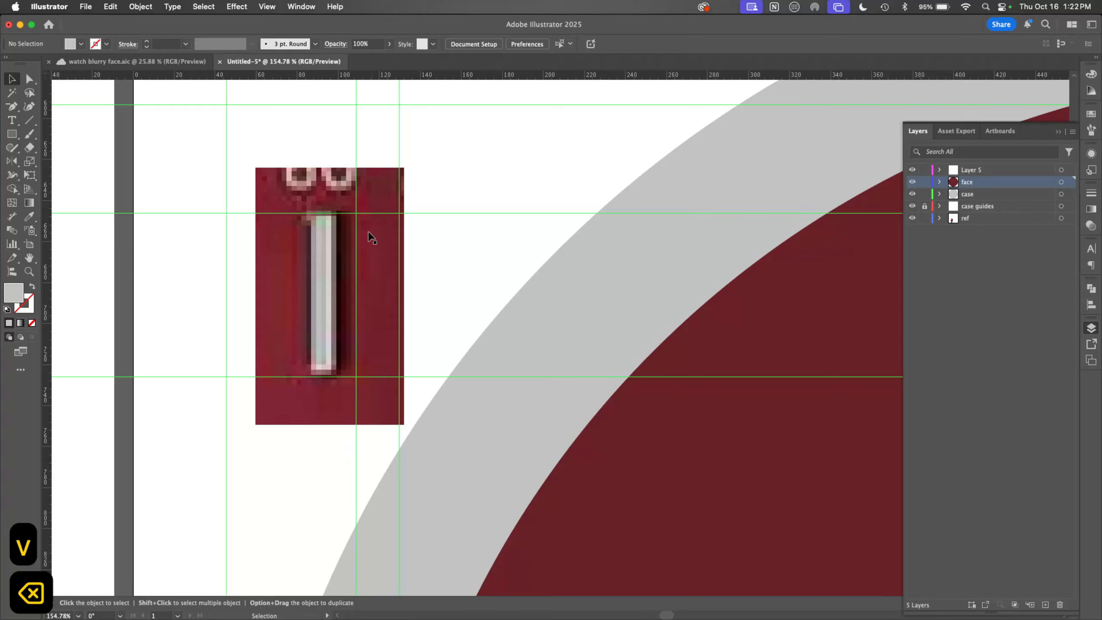
Step: Compare the clipped marker with the hour markers on the reference watch, hiding and showing the guides
key(space)
drag(405, 333, 392, 261)
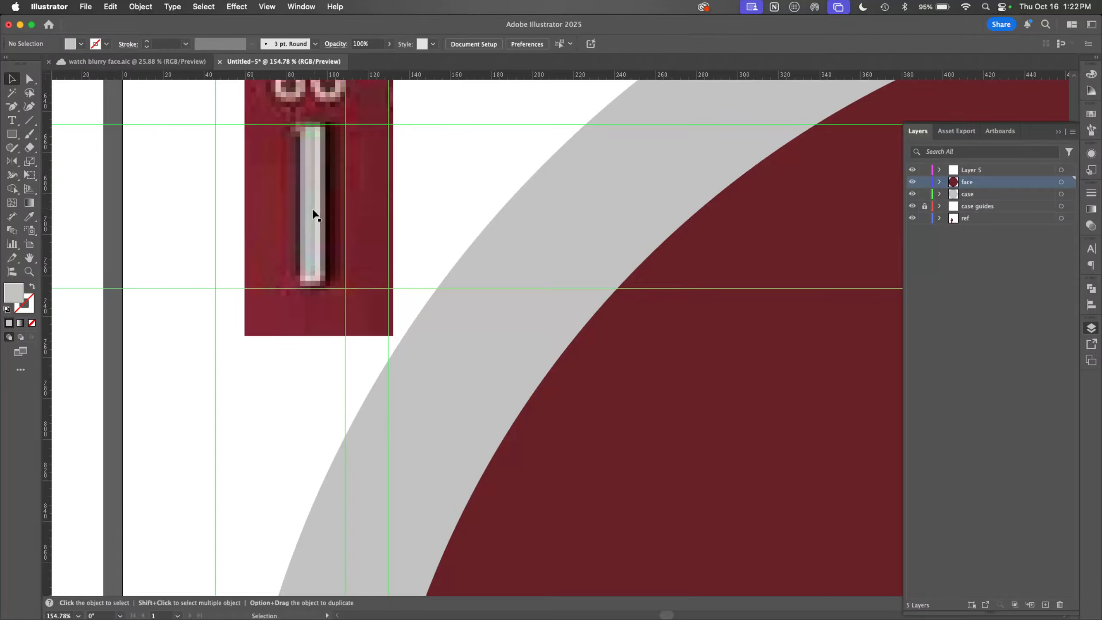
key(z)
alt+click(309, 229)
drag(185, 376, 104, 391)
key(space)
drag(269, 392, 567, 430)
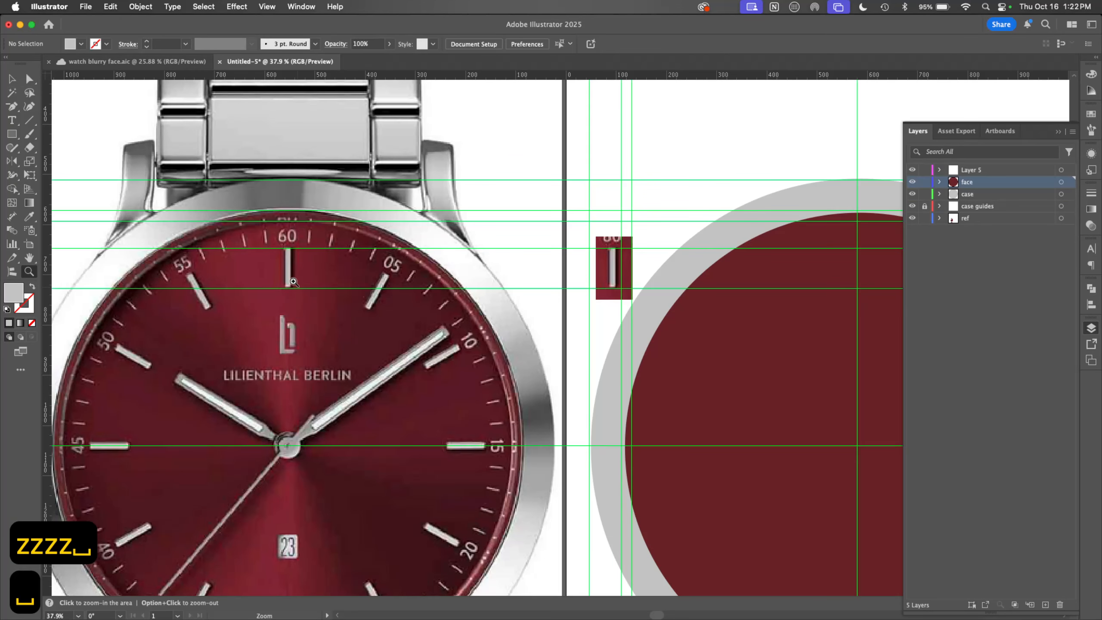
key(super+semicolon)
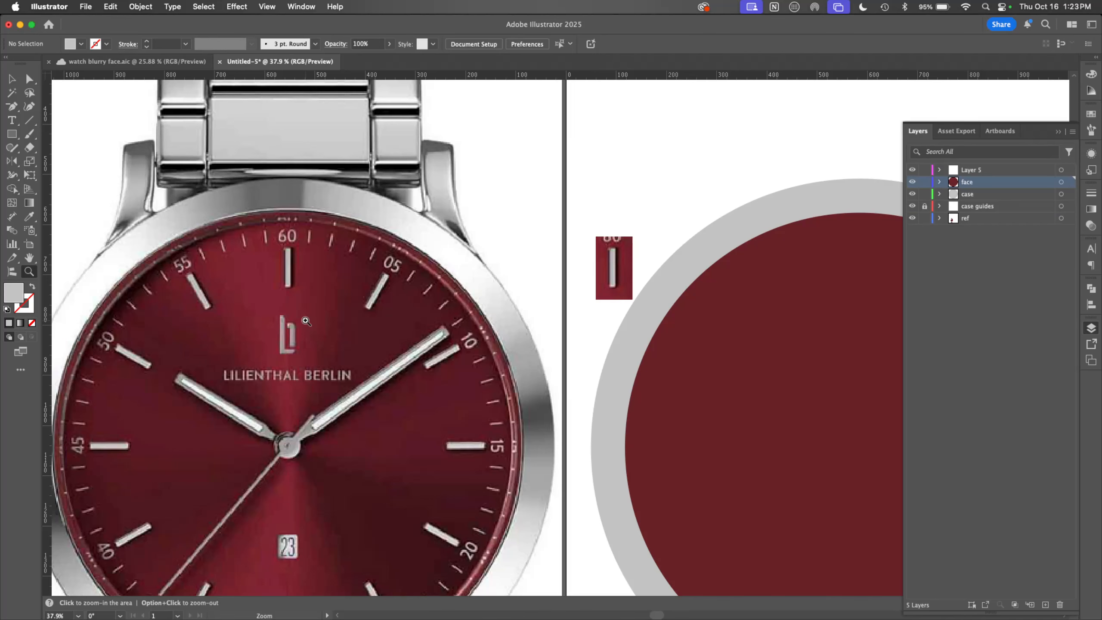
key(super+semicolon)
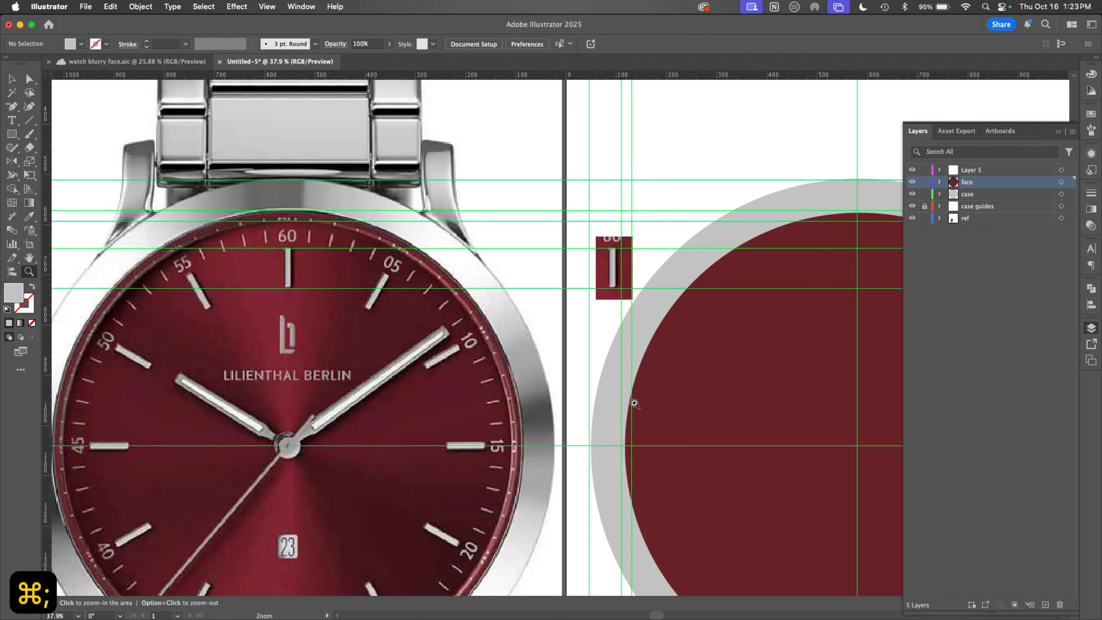
Step: Hide the case guides layer and place vertical guides on both side edges of the marker in the clipped piece
key(z)
drag(629, 295, 840, 267)
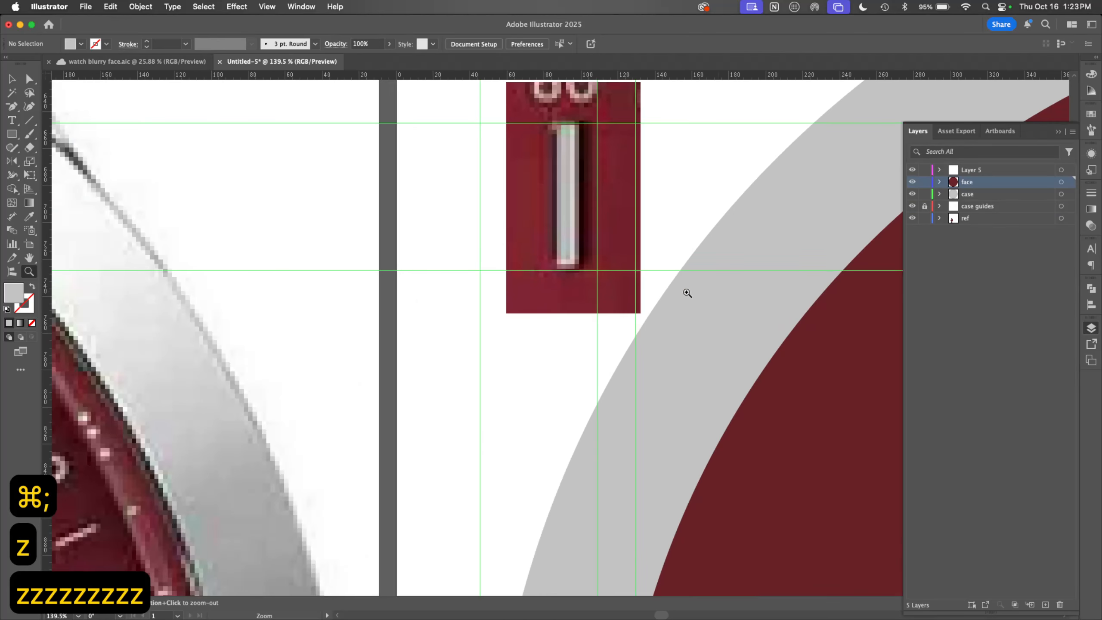
key(space)
drag(636, 333, 570, 438)
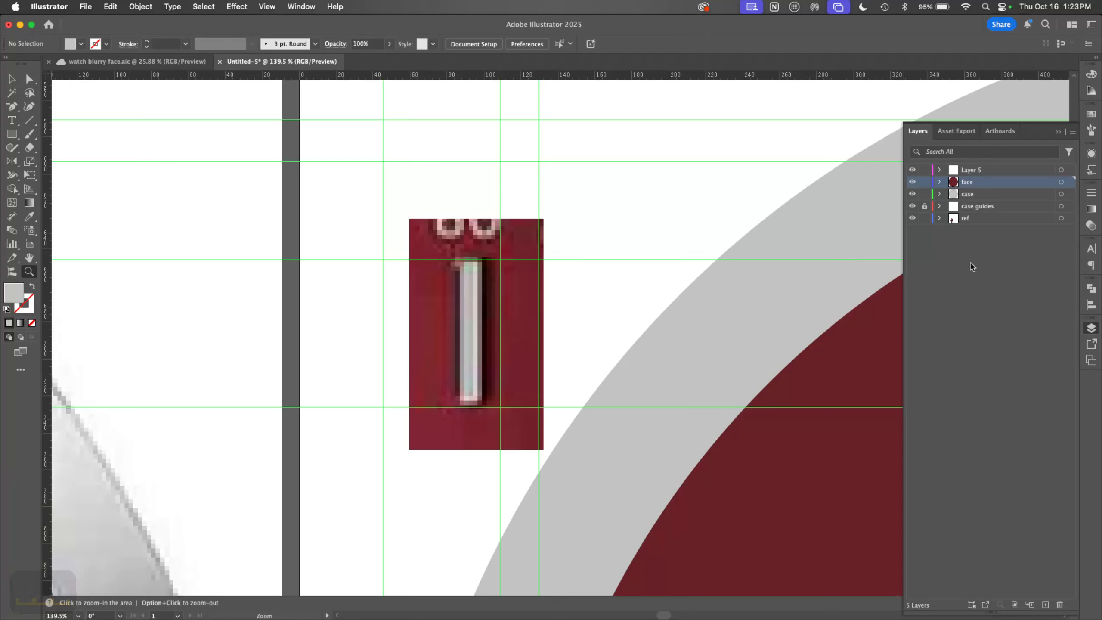
click(912, 206)
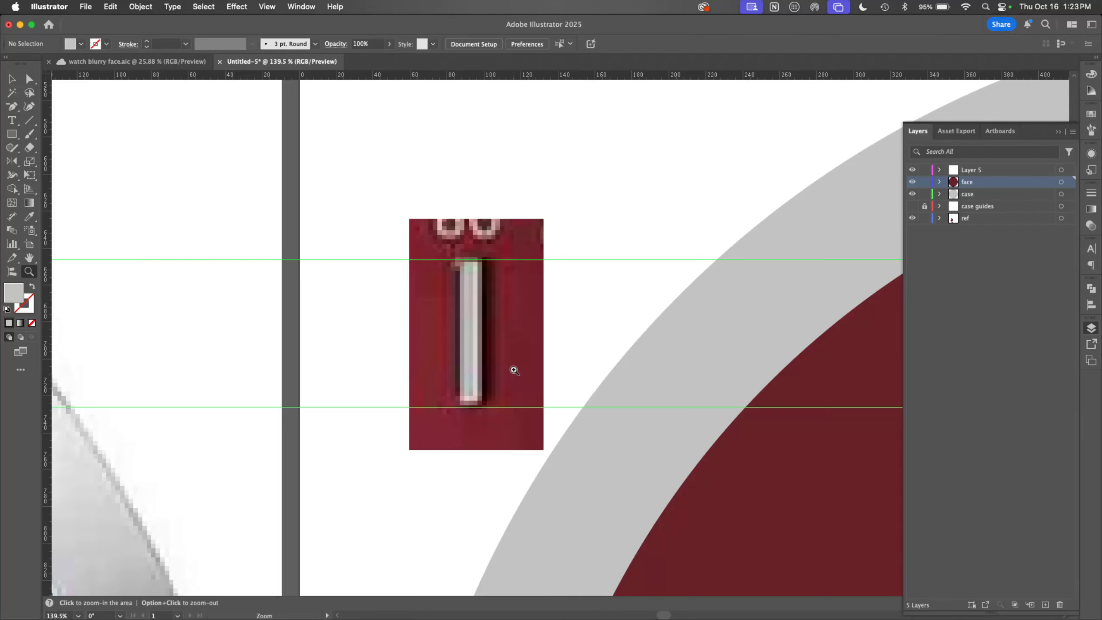
drag(47, 374, 459, 384)
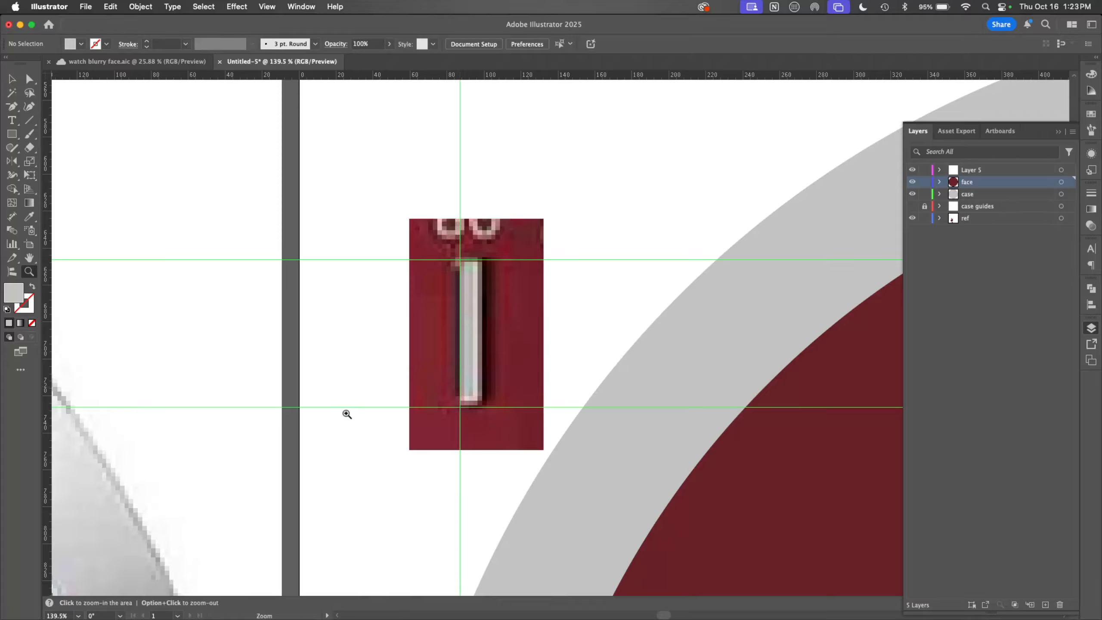
drag(49, 455, 484, 413)
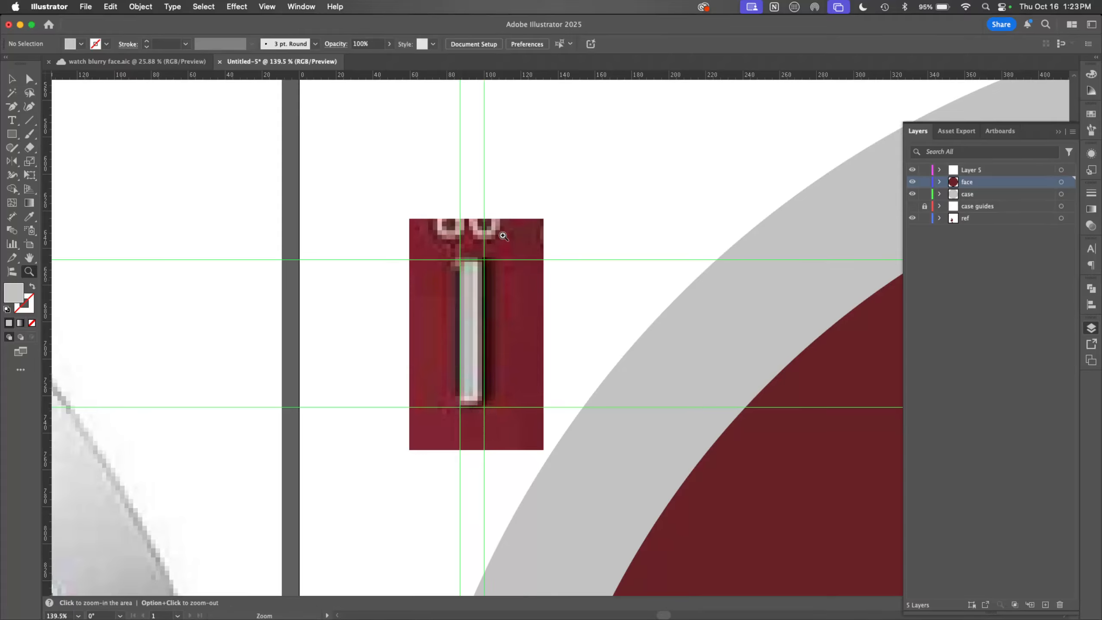
Step: Draw a gray marker rectangle about 12.7 by 79.7 px to match the guides, and place it just beside the clipped piece
key(m)
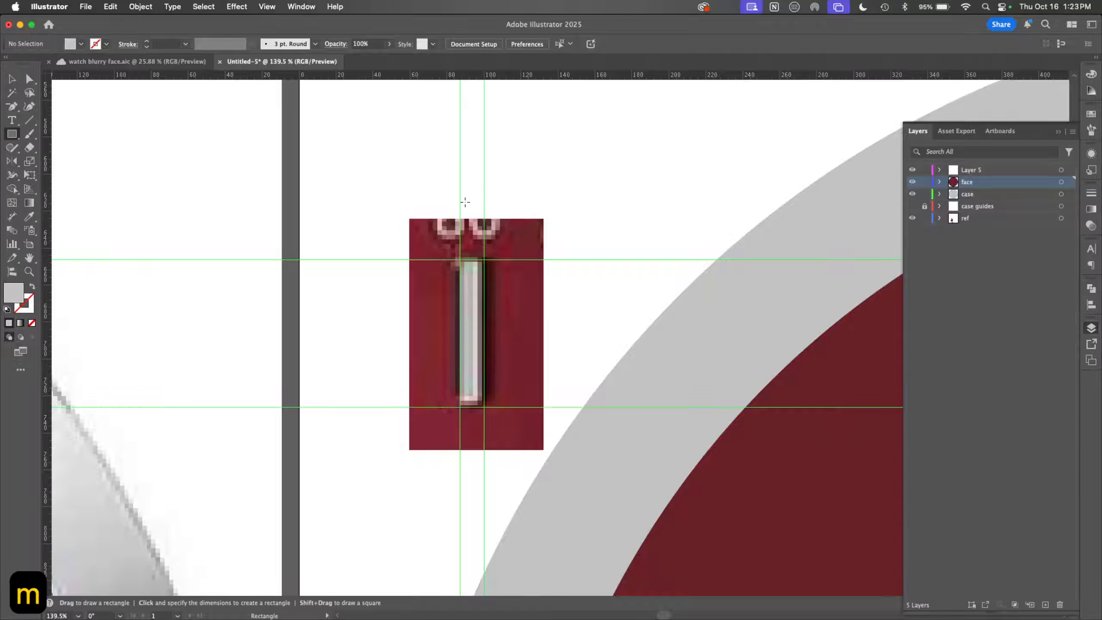
drag(460, 208, 483, 172)
key(v)
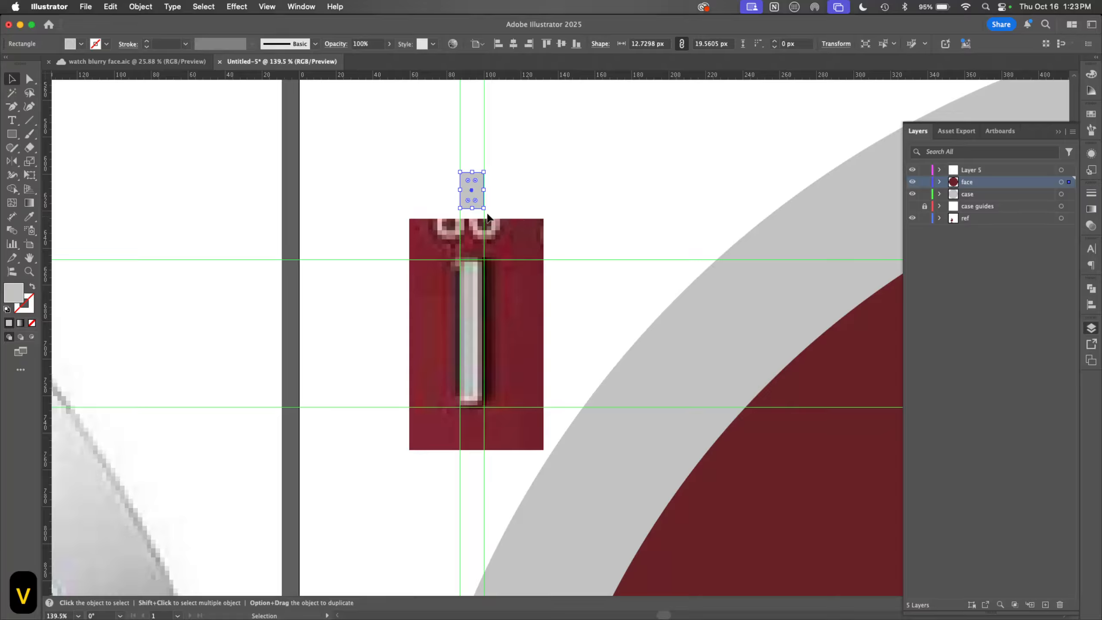
drag(475, 193, 577, 406)
drag(581, 351, 563, 359)
click(631, 233)
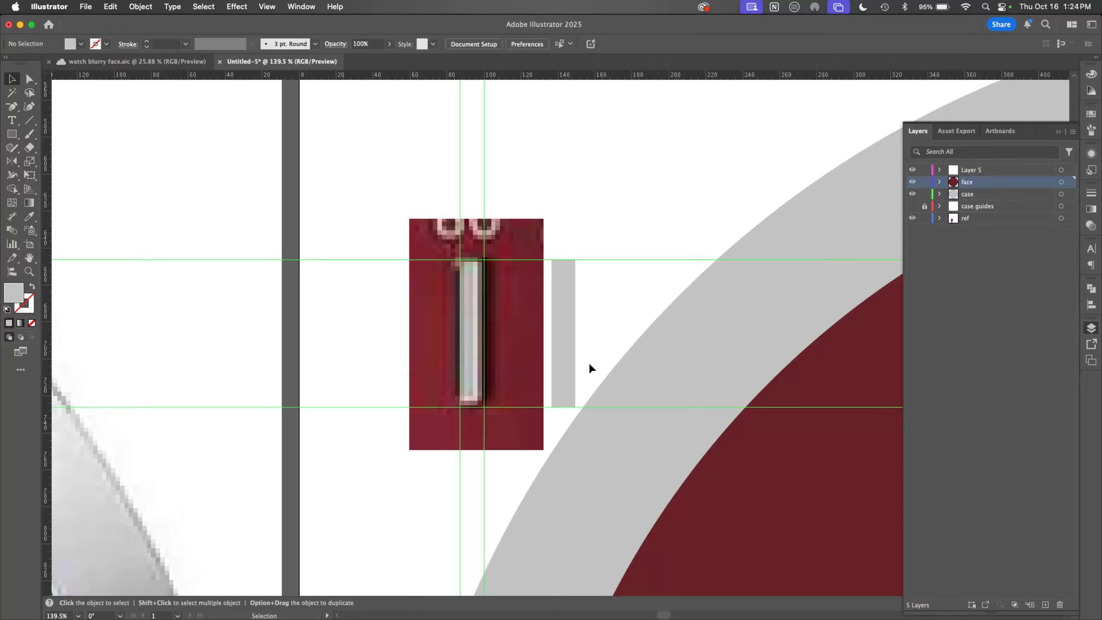
Step: Round all corners of the gray marker rectangle to a radius of about 3.25 px
key(a)
click(565, 357)
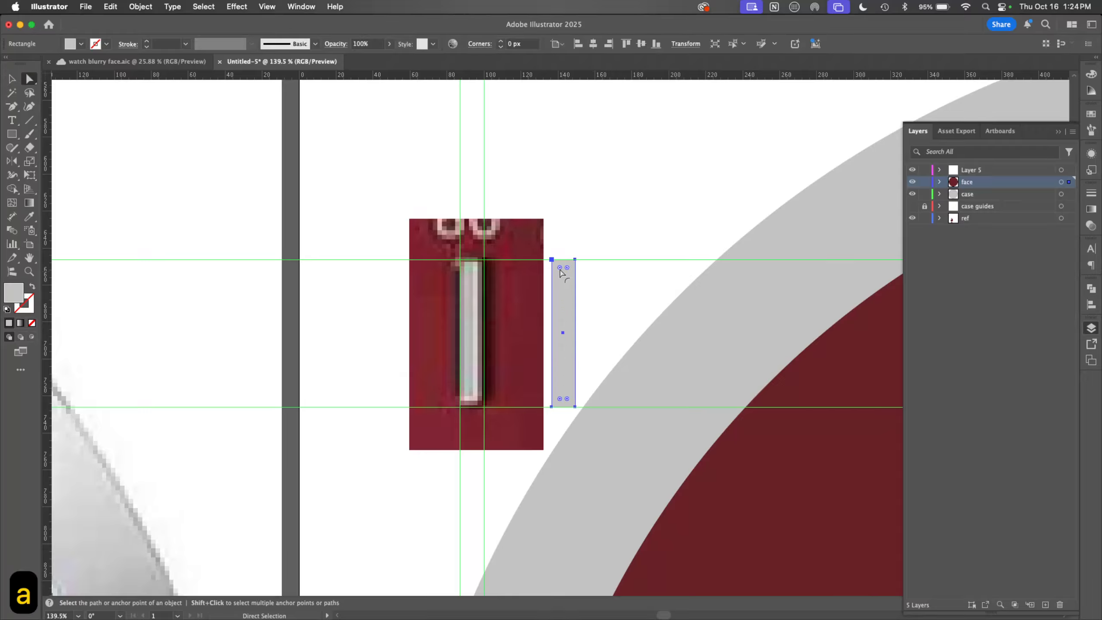
drag(559, 270, 559, 261)
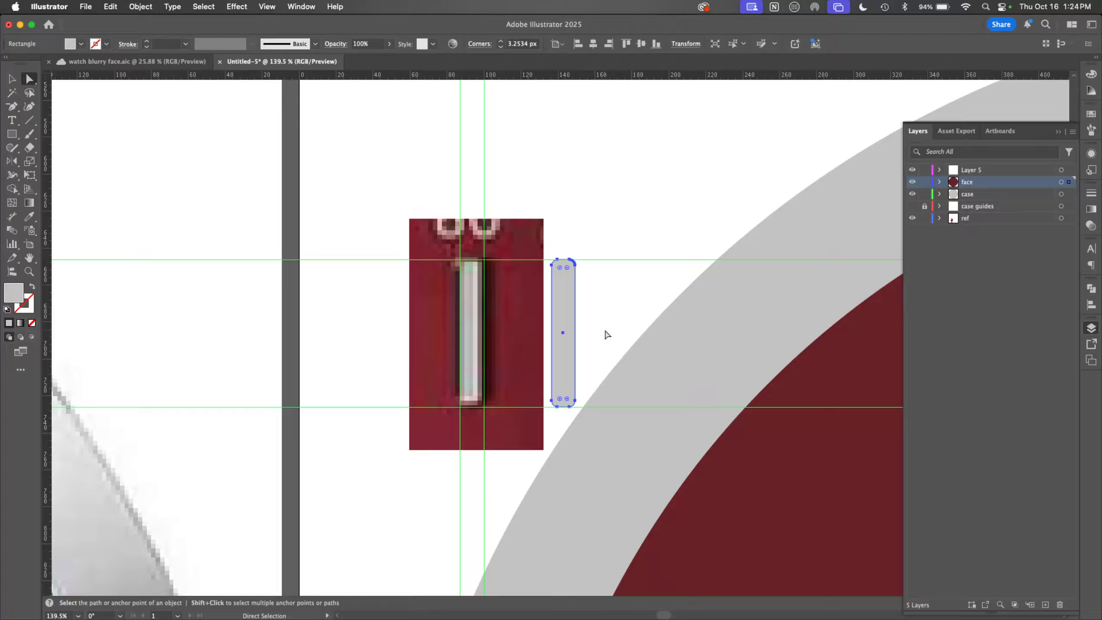
Step: Draw a gray rectangle about 74 by 139 px in the empty area above the case, and duplicate it level to the right
key(space)
mouse_move(629, 214)
mouse_down()
mouse_move(632, 320)
mouse_move(615, 429)
mouse_up()
mouse_move(711, 131)
mouse_down()
mouse_move(514, 413)
mouse_move(405, 415)
mouse_up()
key(m)
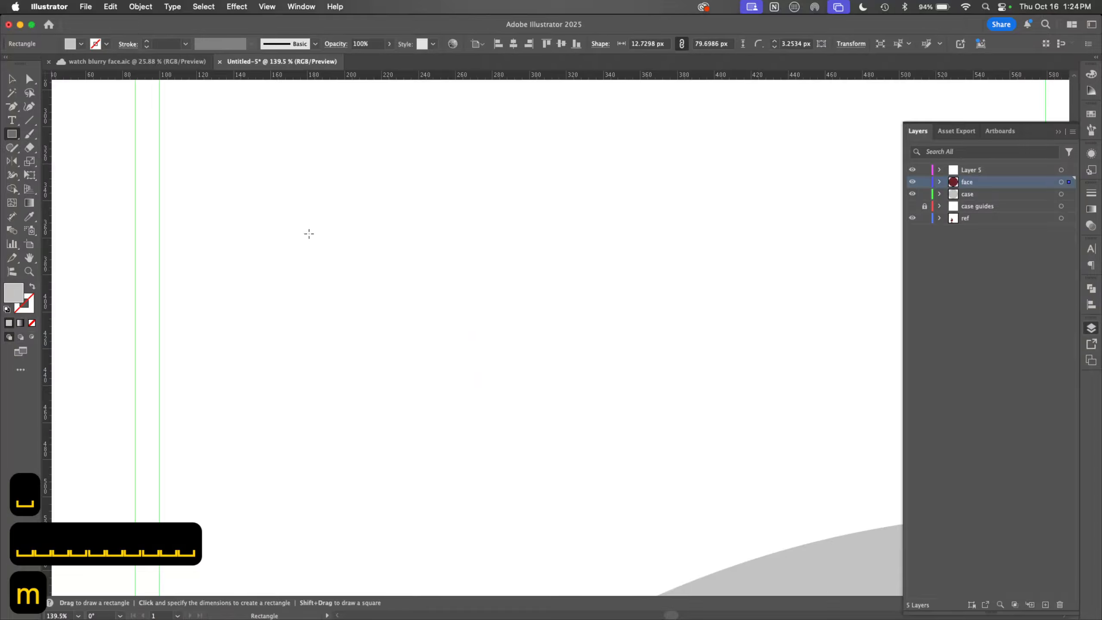
drag(204, 163, 341, 419)
key(v)
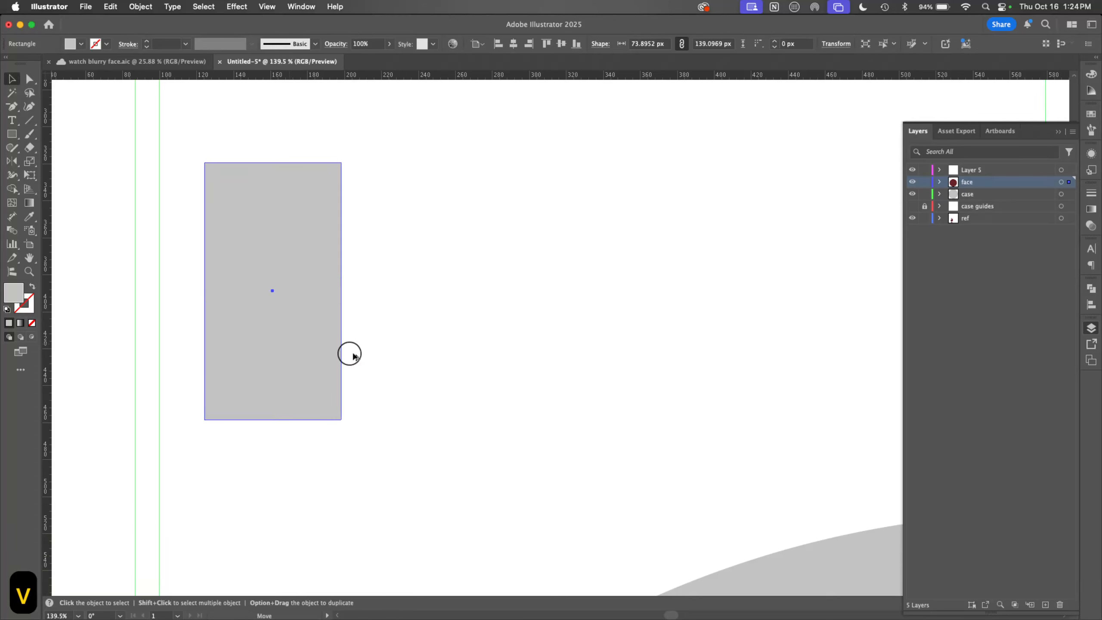
drag(342, 351, 797, 346)
Step: Fill the right rectangle with black and the left rectangle with light gray #eaeaea
click(1091, 115)
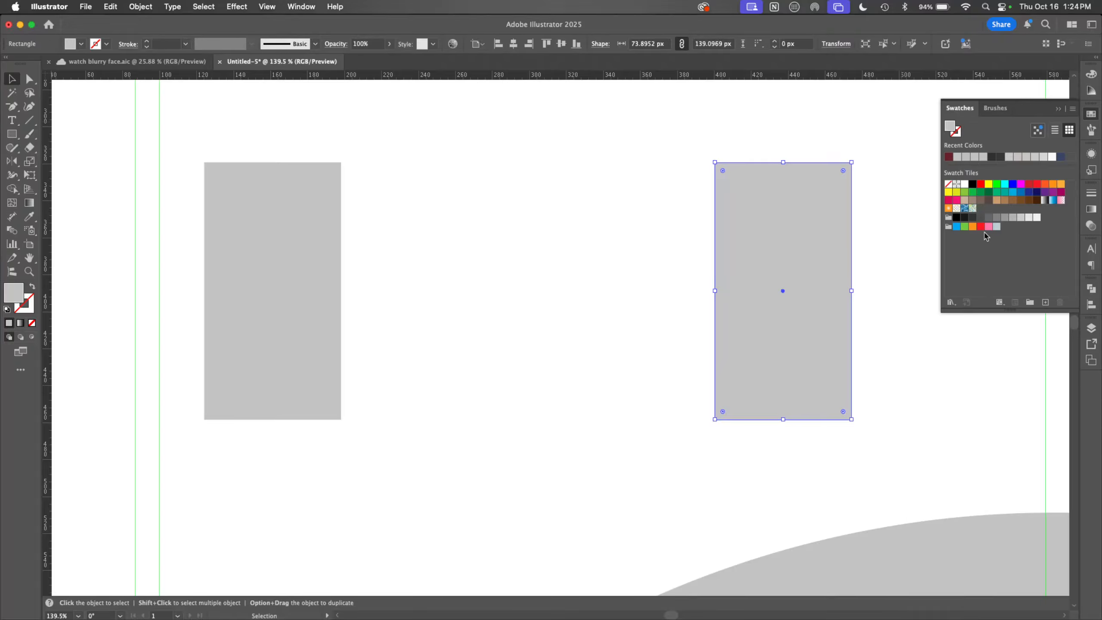
click(955, 218)
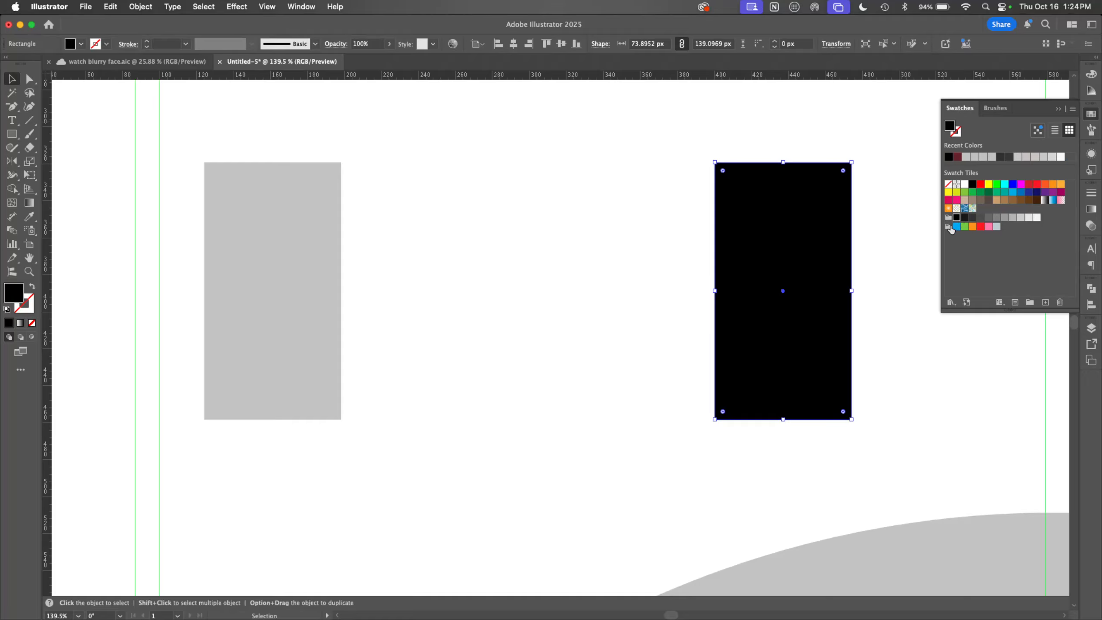
click(309, 337)
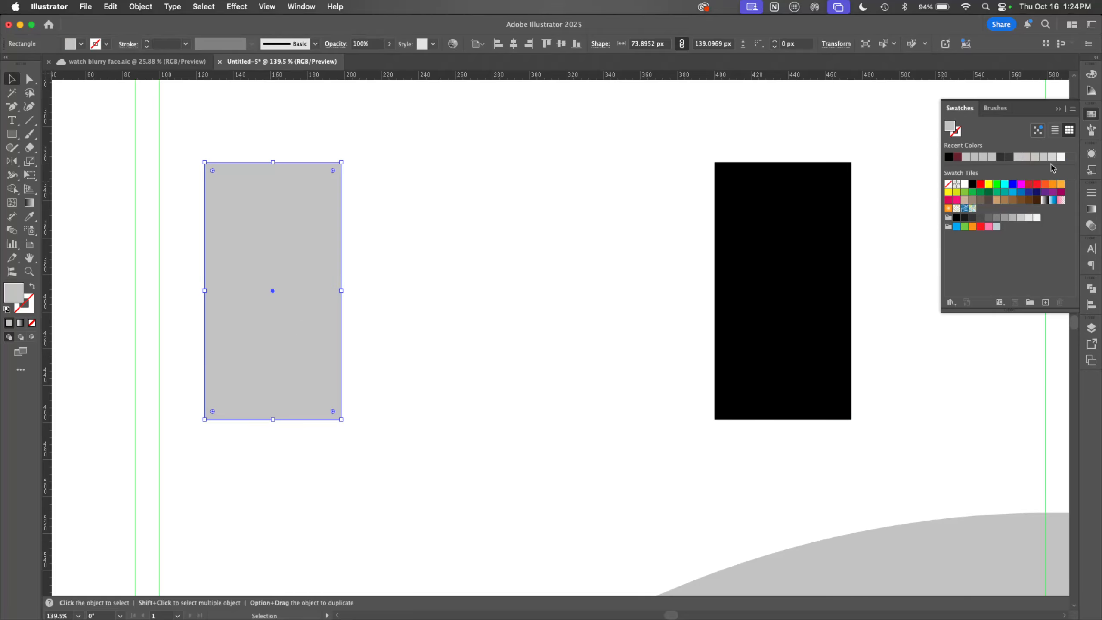
double_click(951, 128)
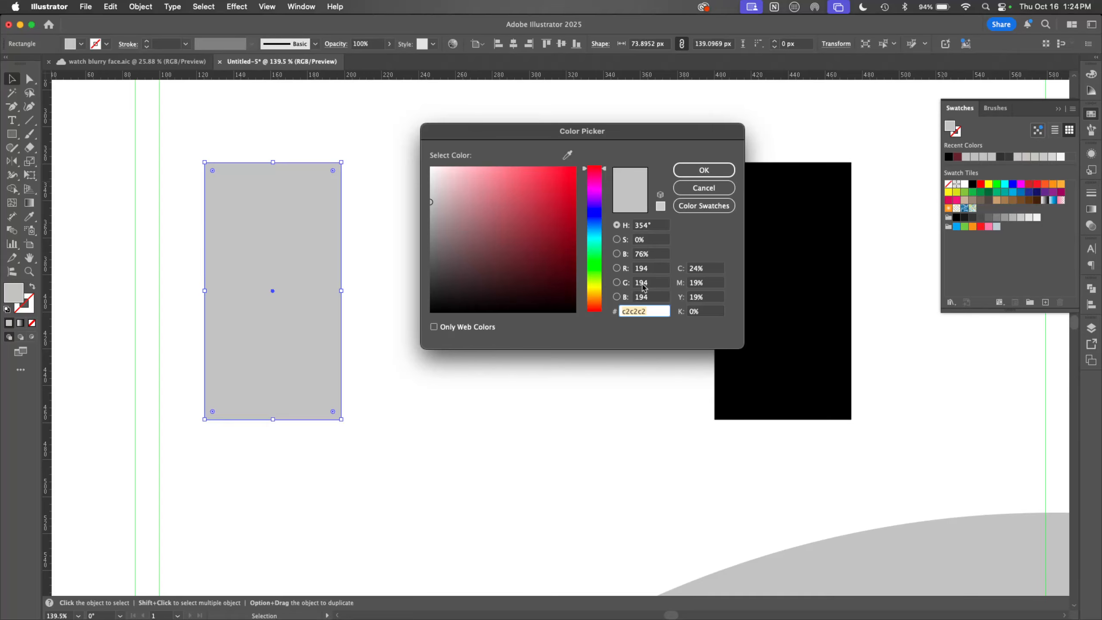
drag(434, 191, 423, 177)
click(704, 169)
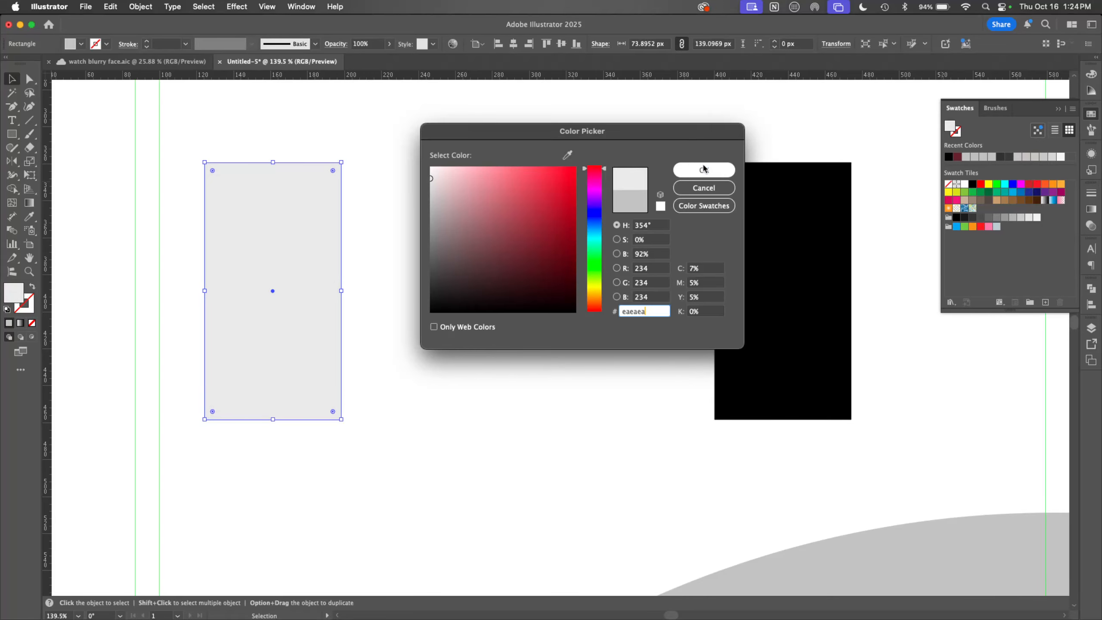
Step: Blend the light gray and black rectangles into each other
drag(876, 253, 161, 389)
key(alt+super+b)
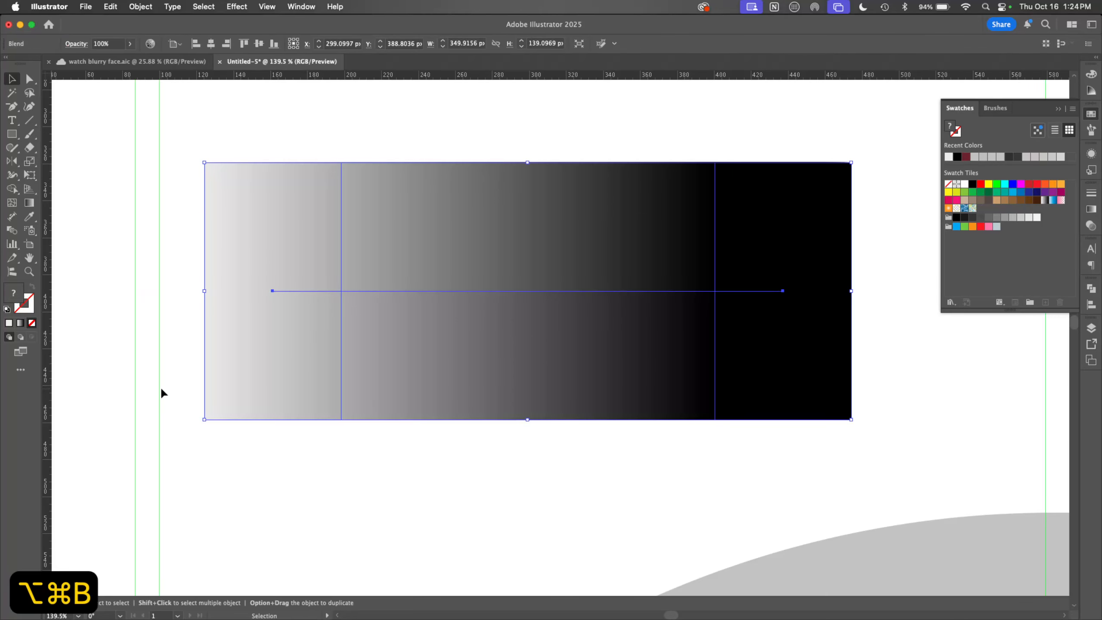
Step: Set the gray-to-black blend's spacing to Specified Steps with 3 steps, and deselect it
click(140, 6)
mouse_move(230, 447)
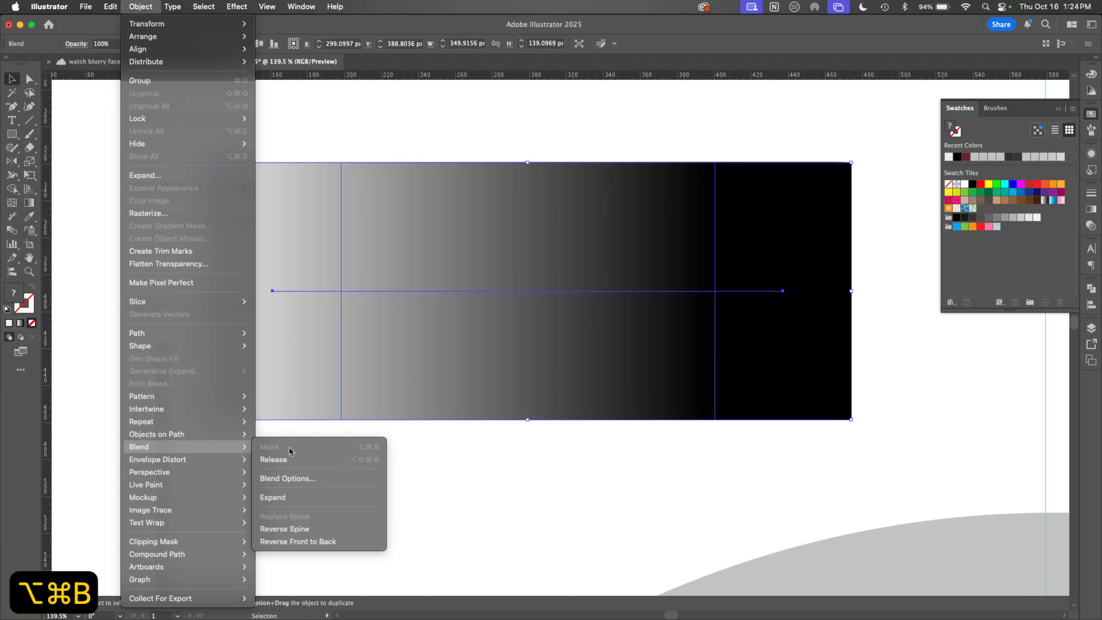
click(320, 478)
click(308, 166)
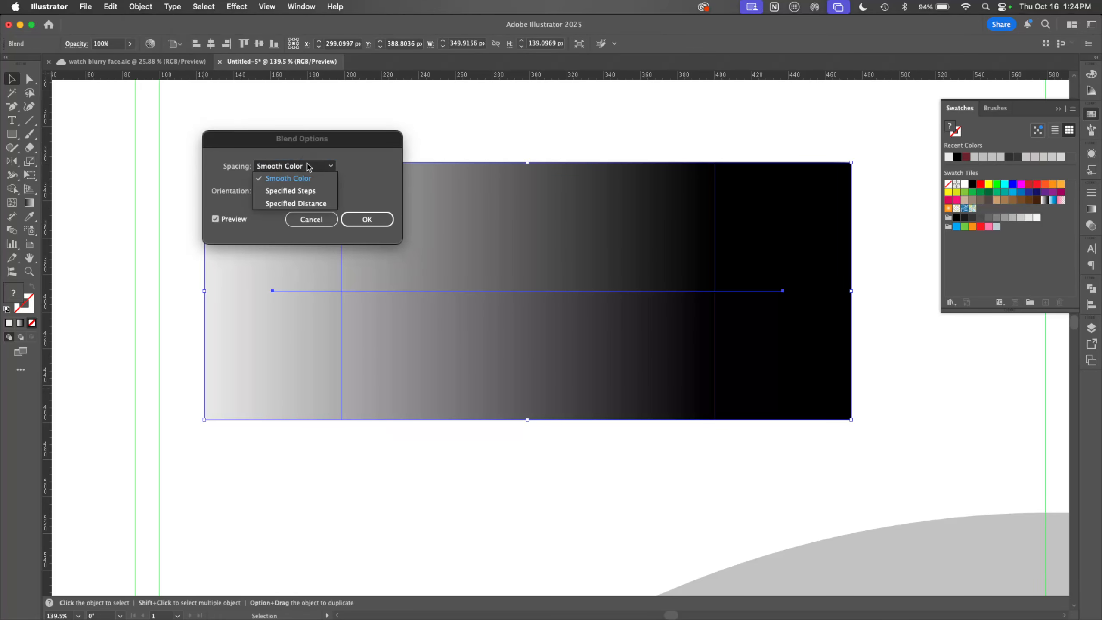
click(316, 191)
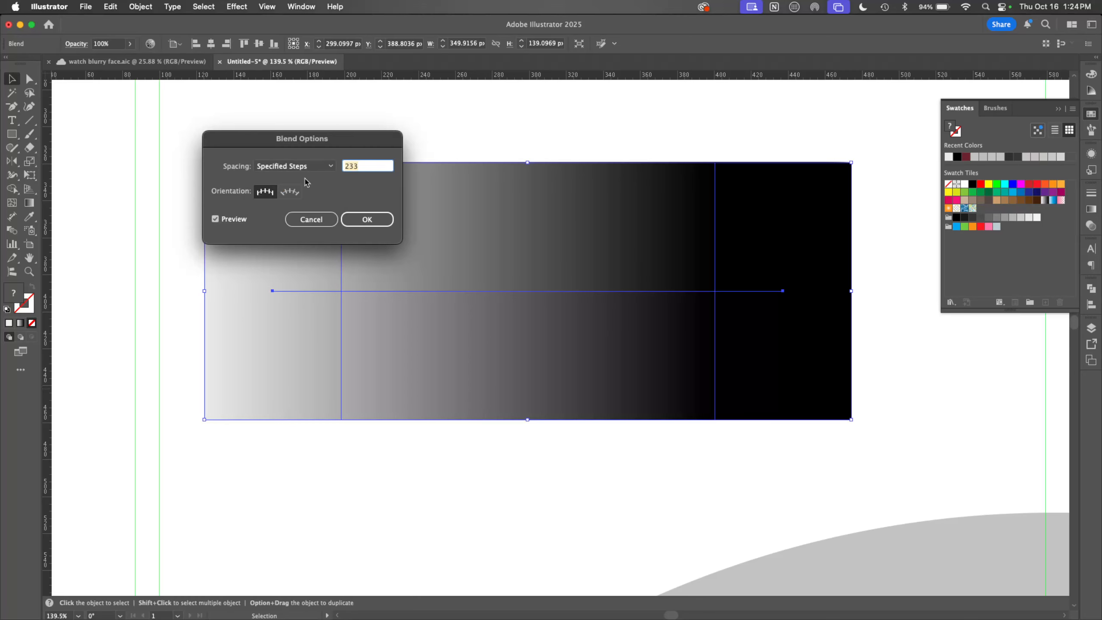
text(3)
click(382, 219)
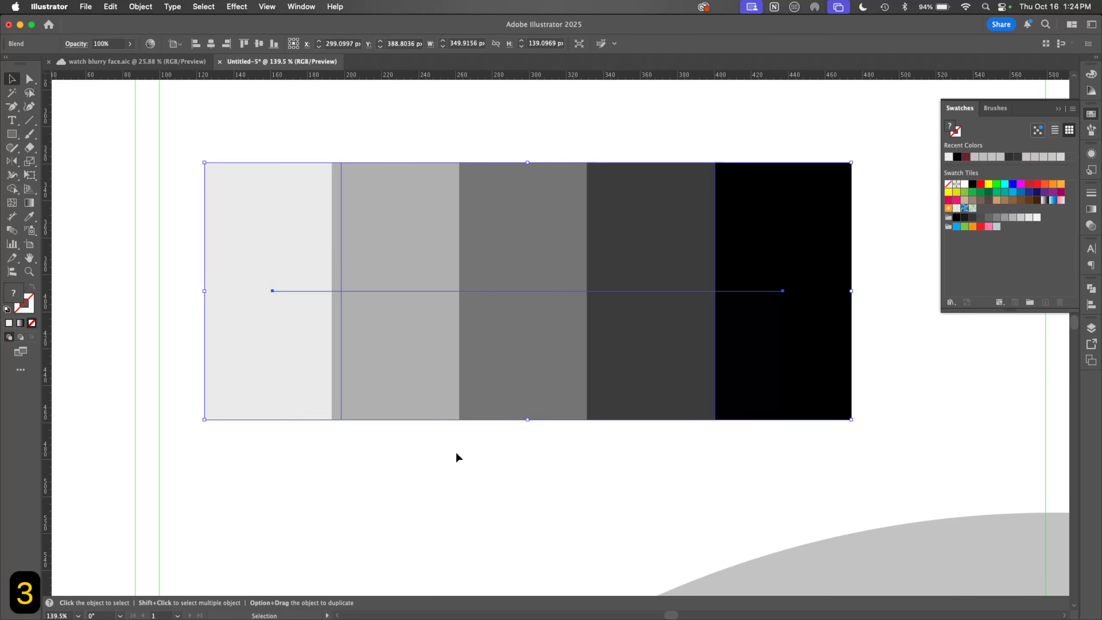
click(415, 477)
Step: Draw a circle about 46 px wide on the lightest gray block and fill it with the black sampled from the darkest block
key(l)
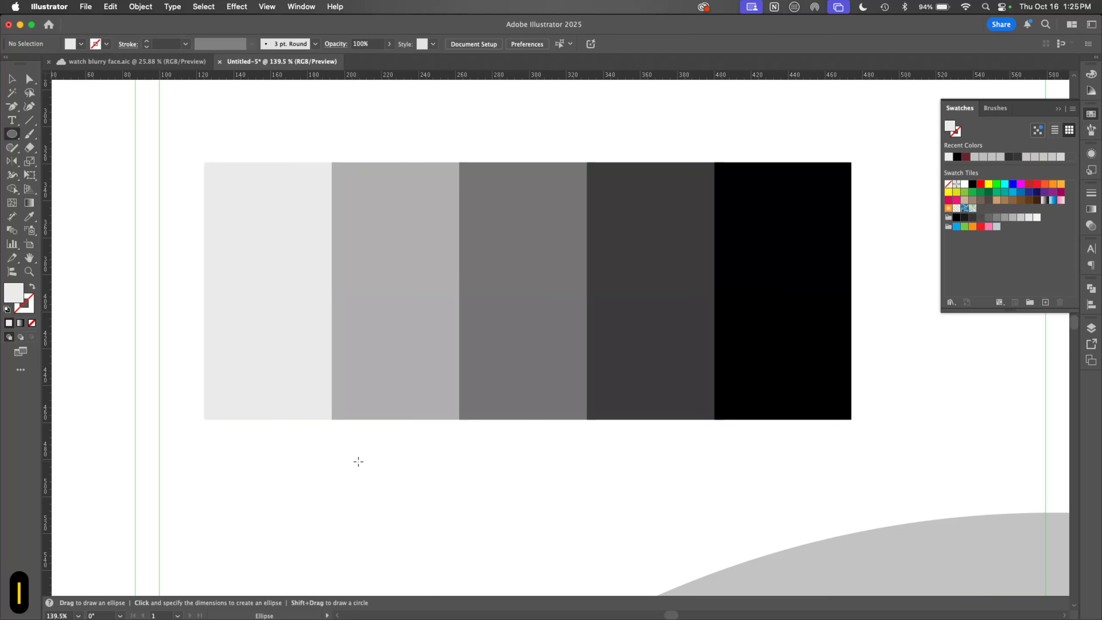
drag(233, 322, 318, 236)
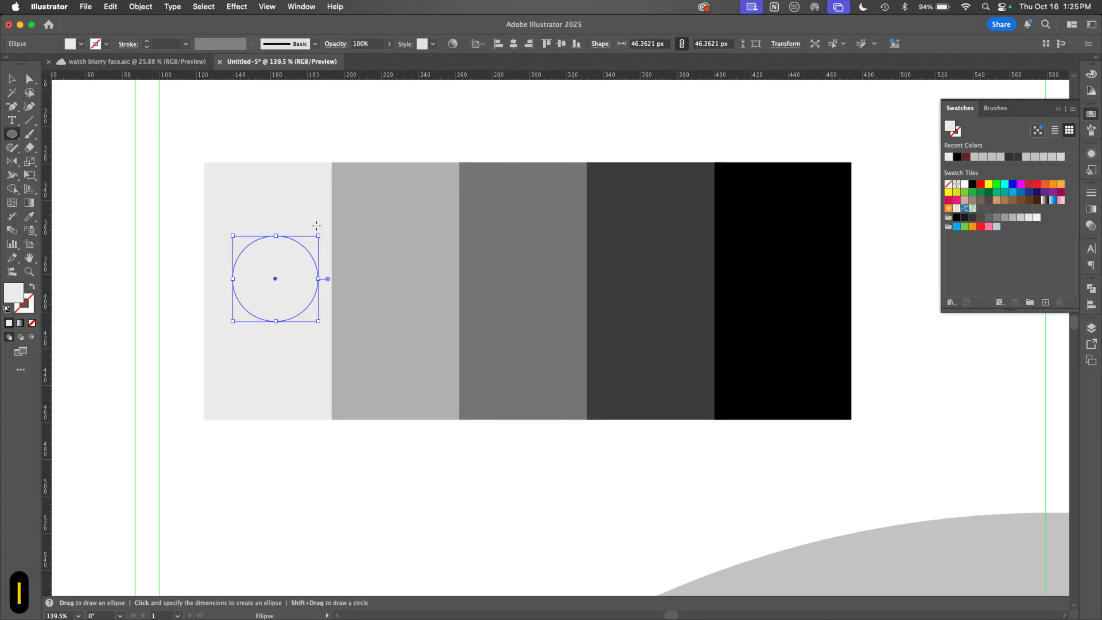
key(i)
click(782, 286)
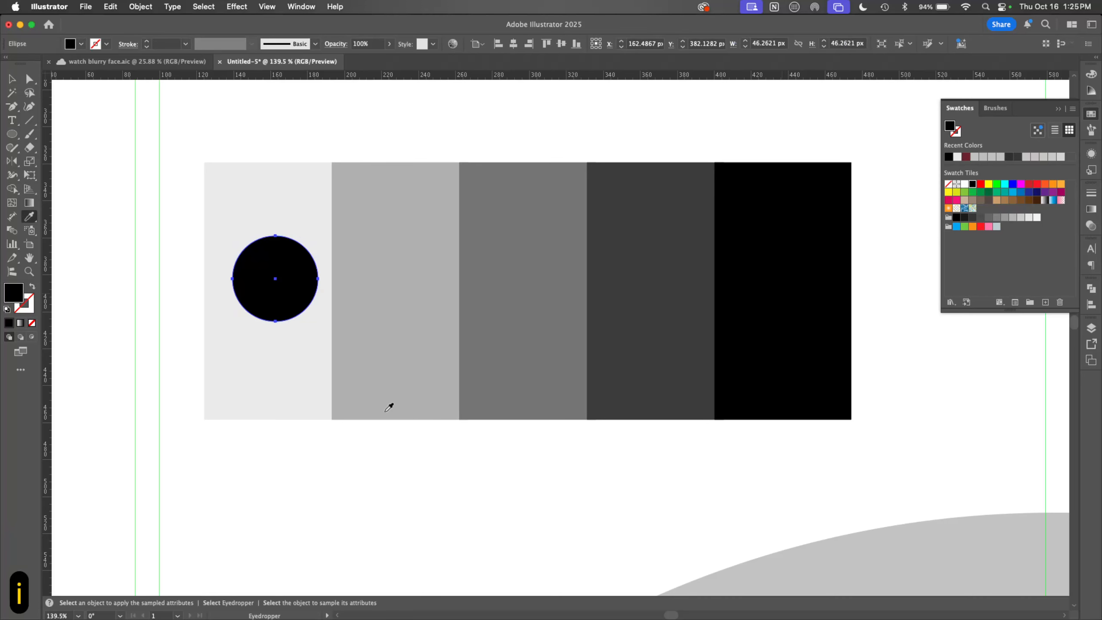
Step: Copy the black circle level onto the black block, and duplicate the pair of circles into a lower row
key(v)
drag(288, 283, 800, 304)
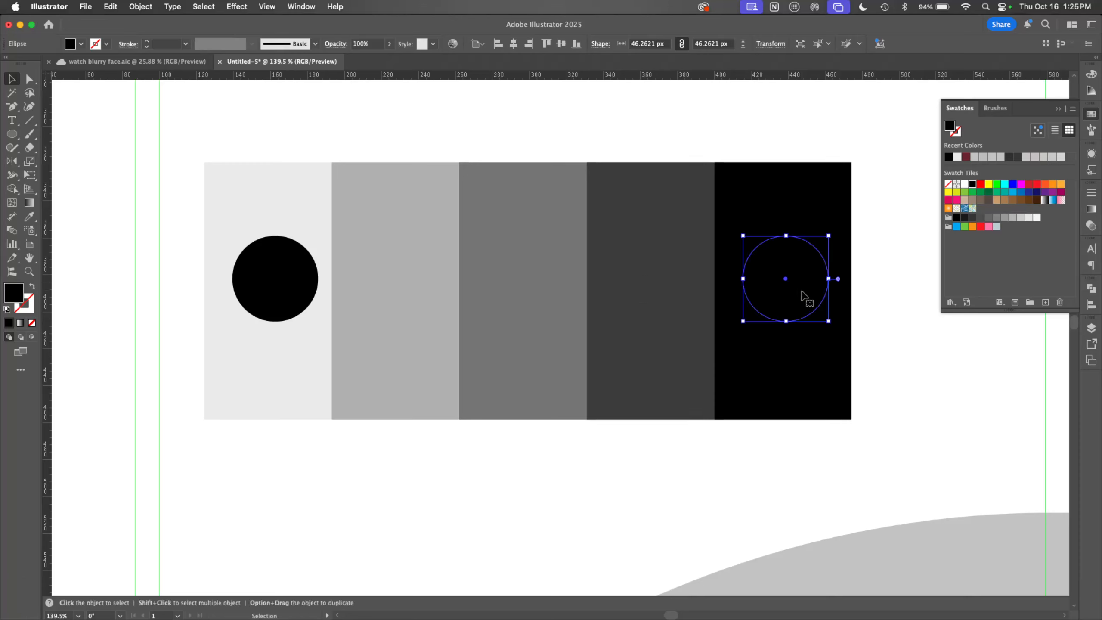
shift+click(287, 301)
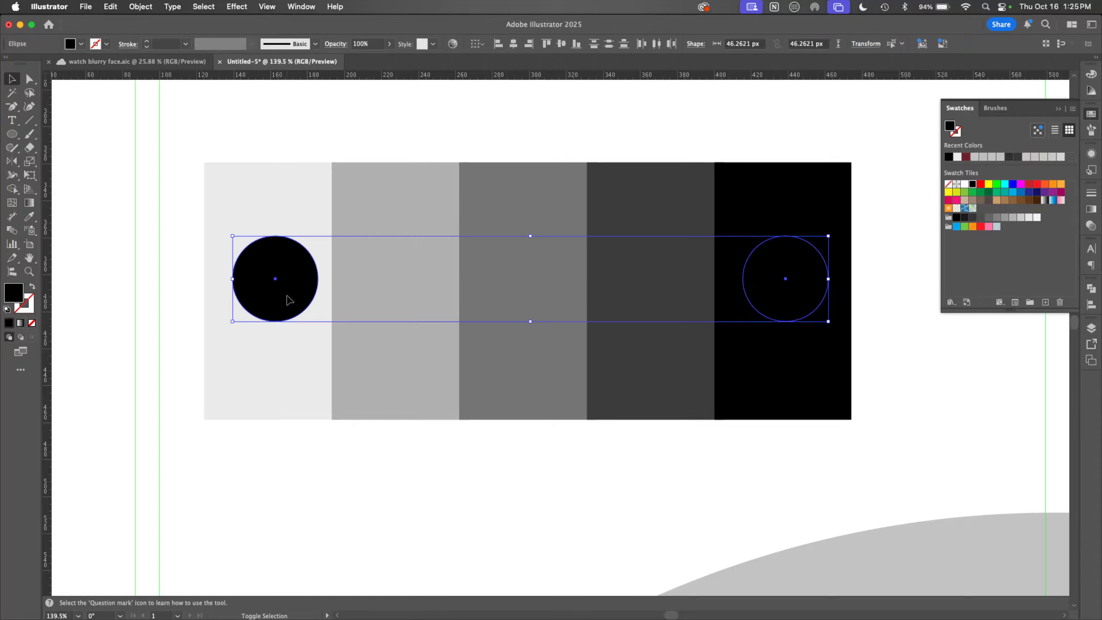
drag(786, 295, 800, 363)
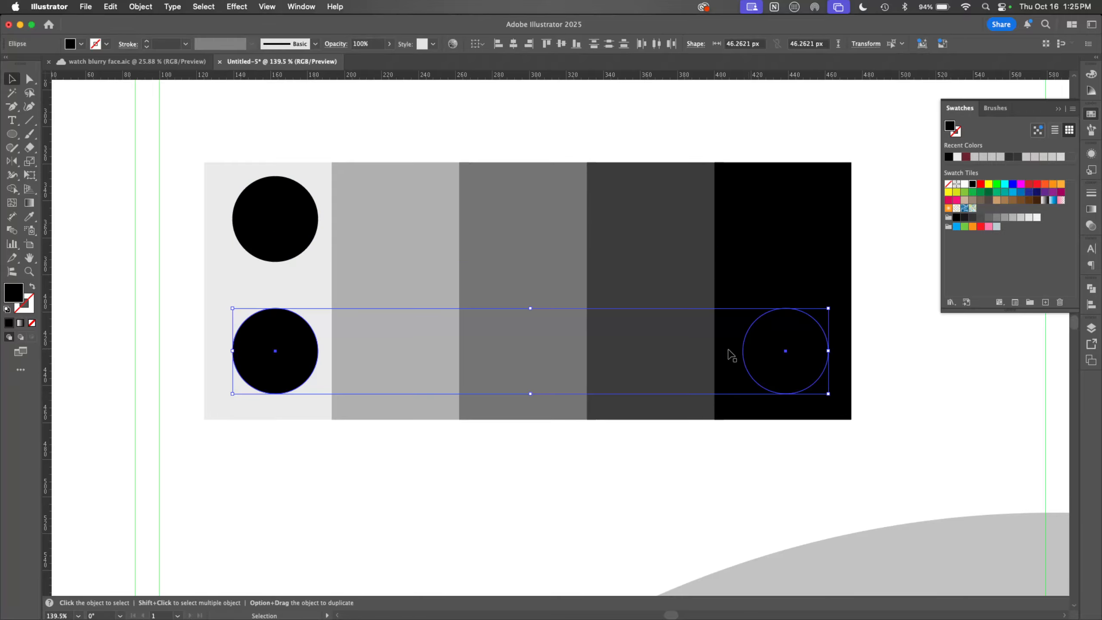
Step: Fill the two lower circles with the lightest block's gray and blend them across the blocks
key(i)
click(311, 296)
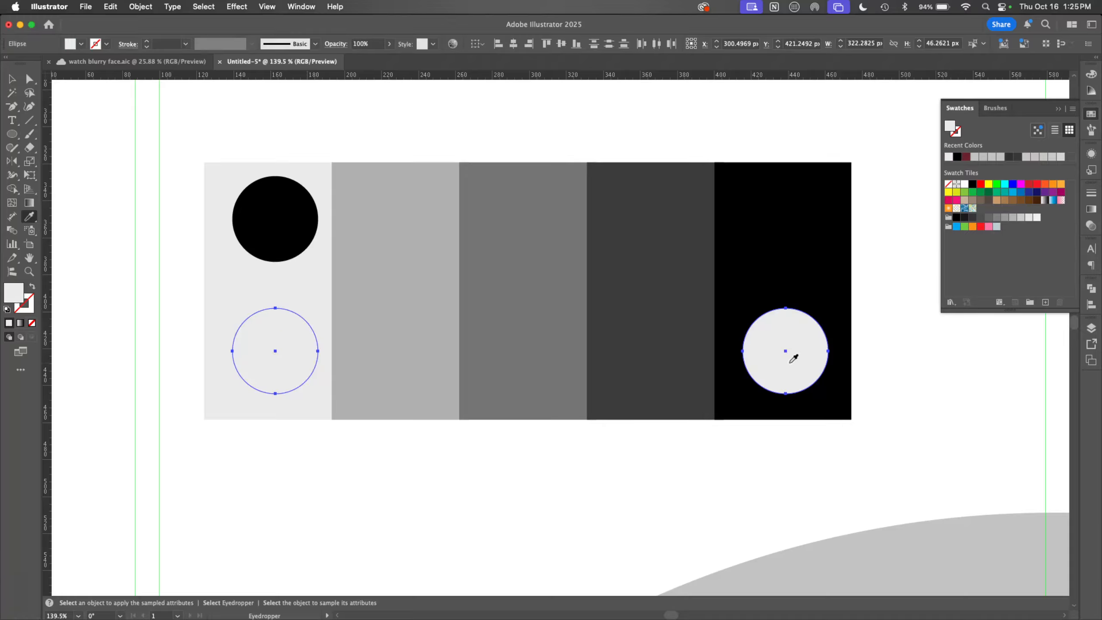
key(alt+super+b)
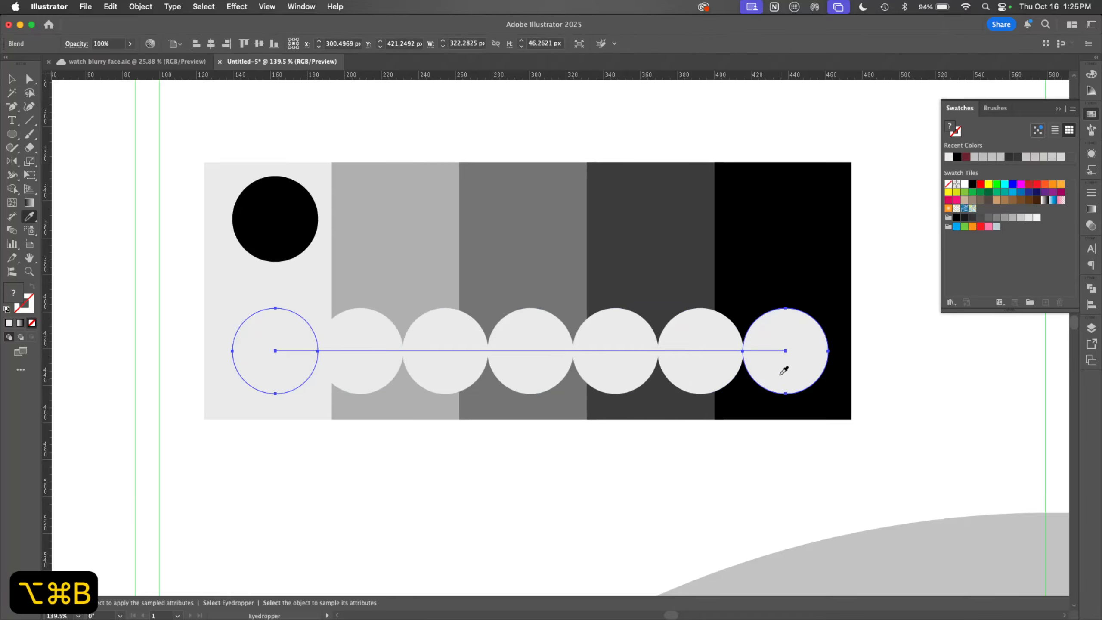
Step: Set the light circle blend's spacing to Specified Steps with 3 steps, keeping its light gray fill
click(140, 6)
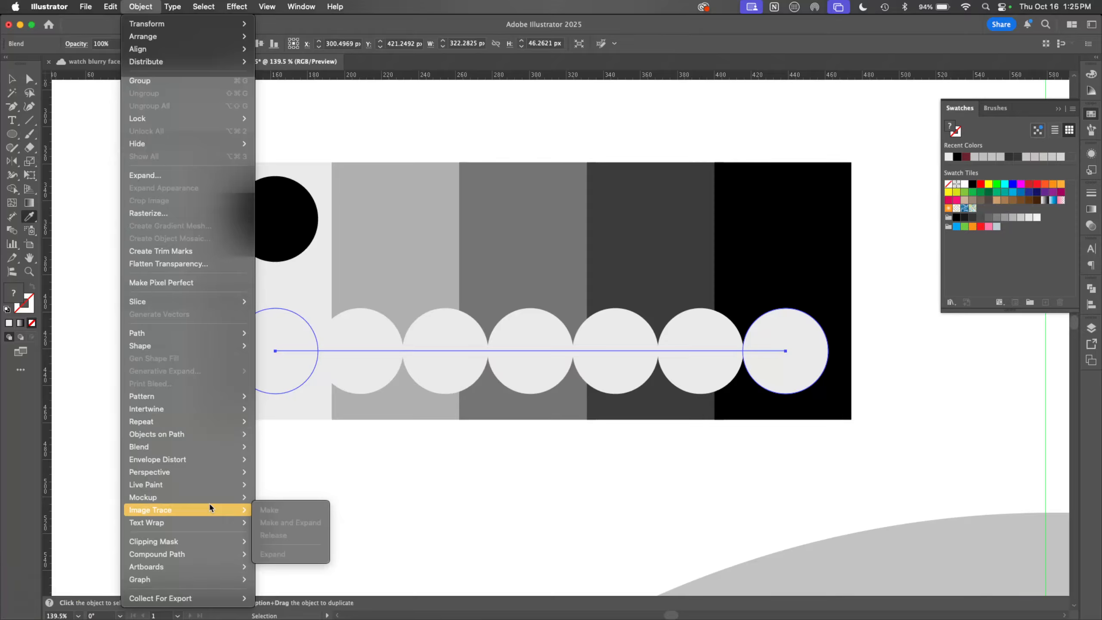
mouse_move(213, 435)
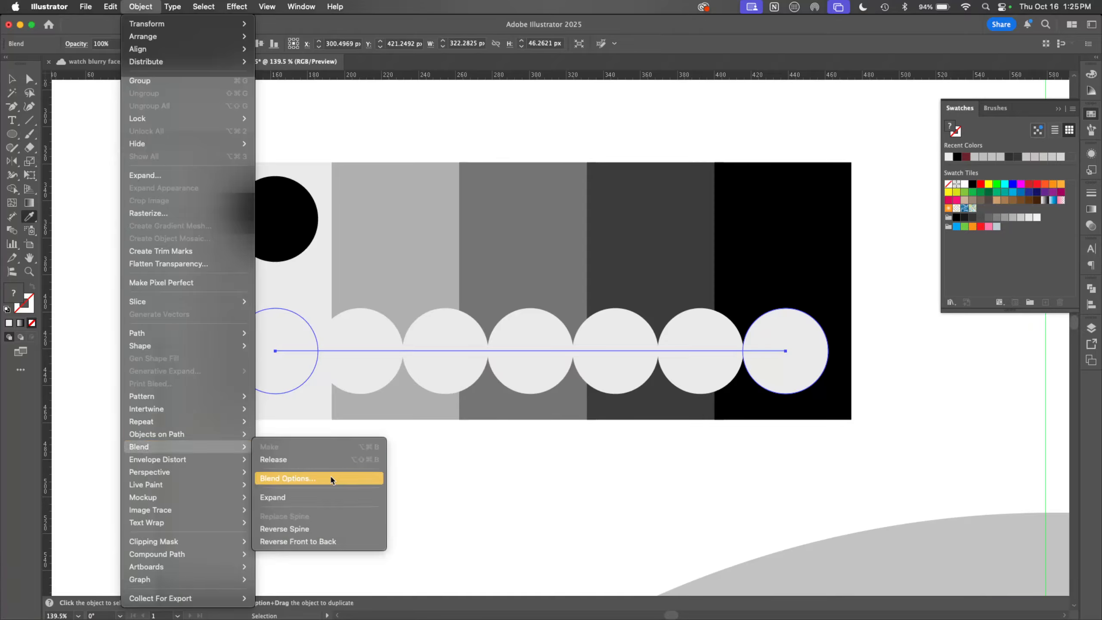
click(330, 477)
click(312, 167)
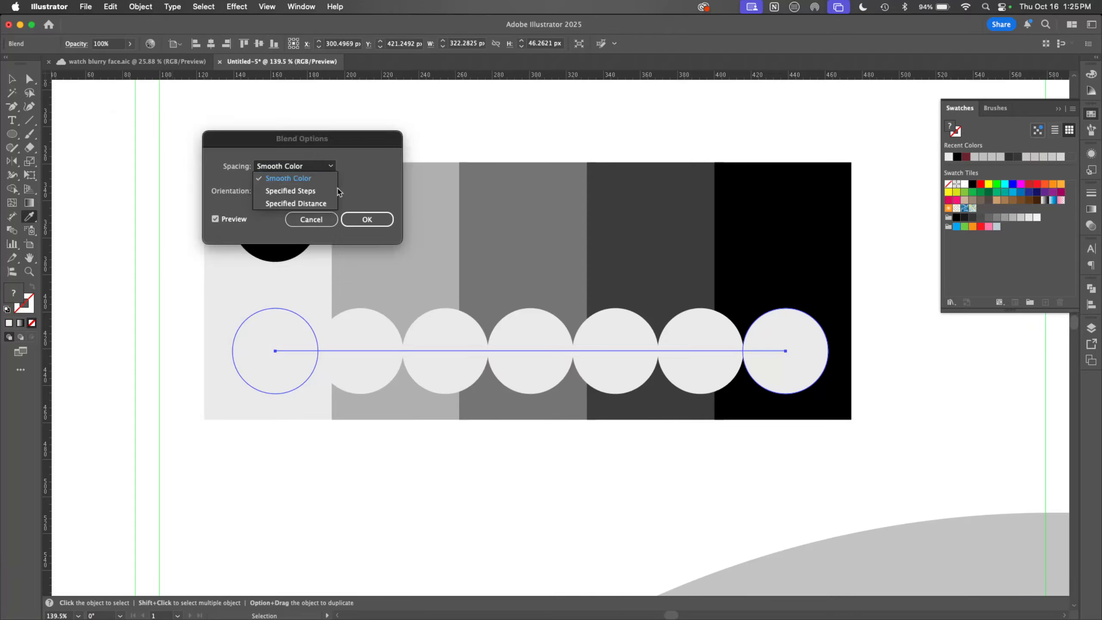
click(325, 194)
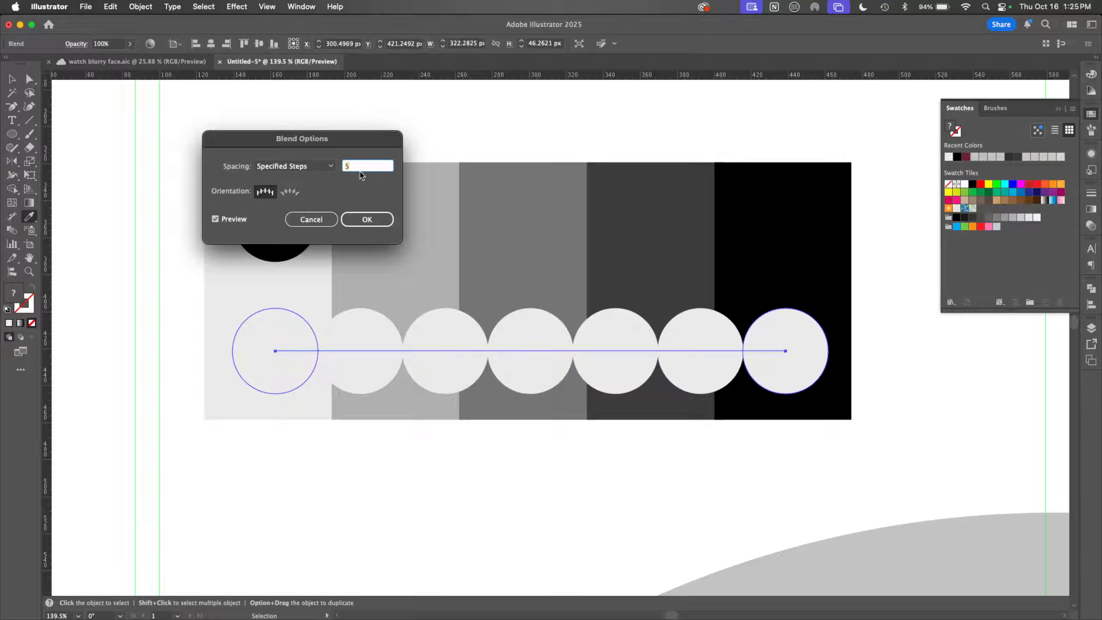
text(3)
click(367, 219)
click(416, 470)
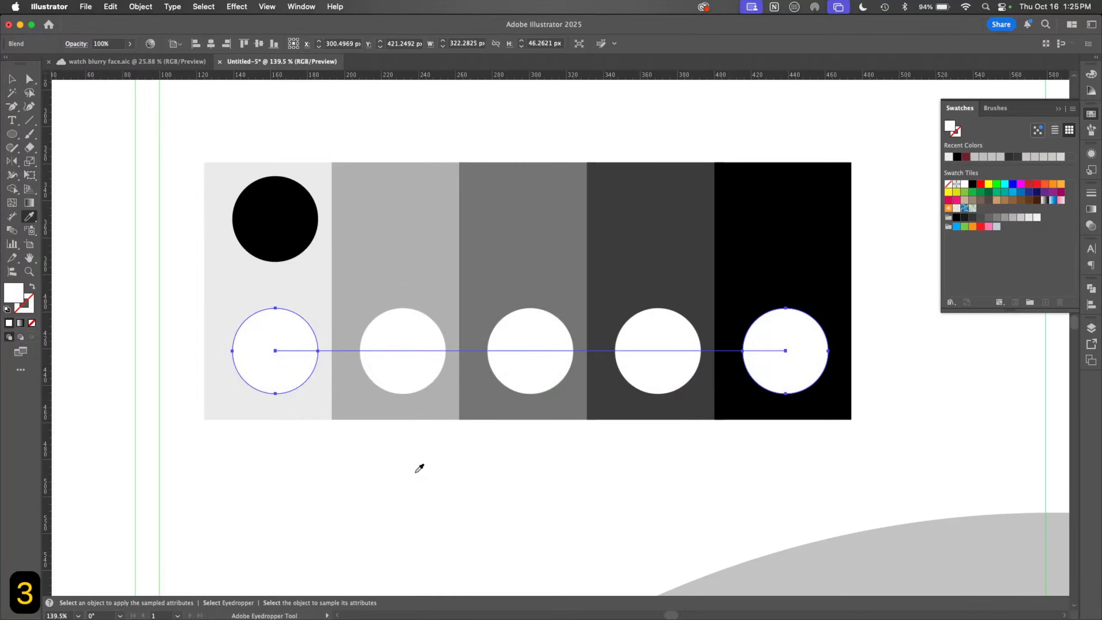
key(super+z)
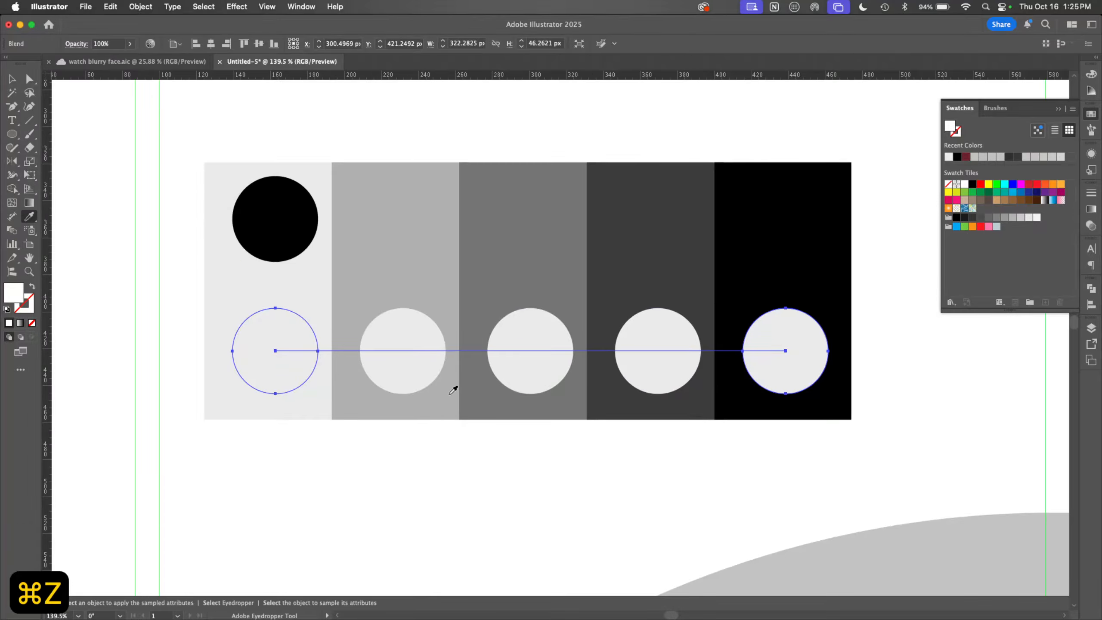
Step: Delete the two black circles in the upper row
key(v)
click(300, 231)
shift+click(799, 224)
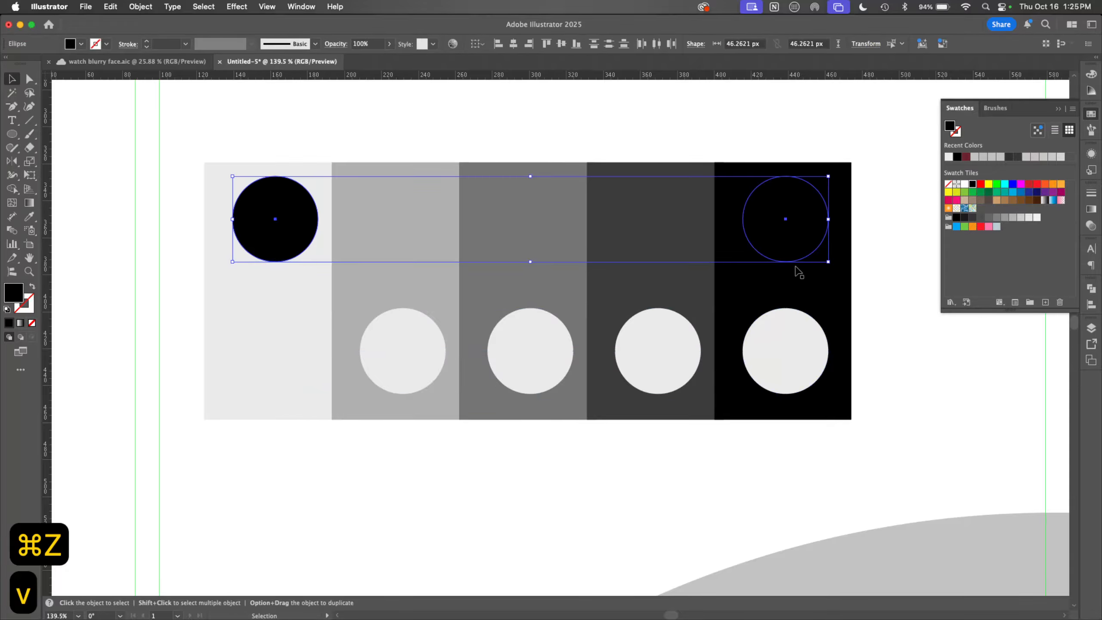
key(BackSpace)
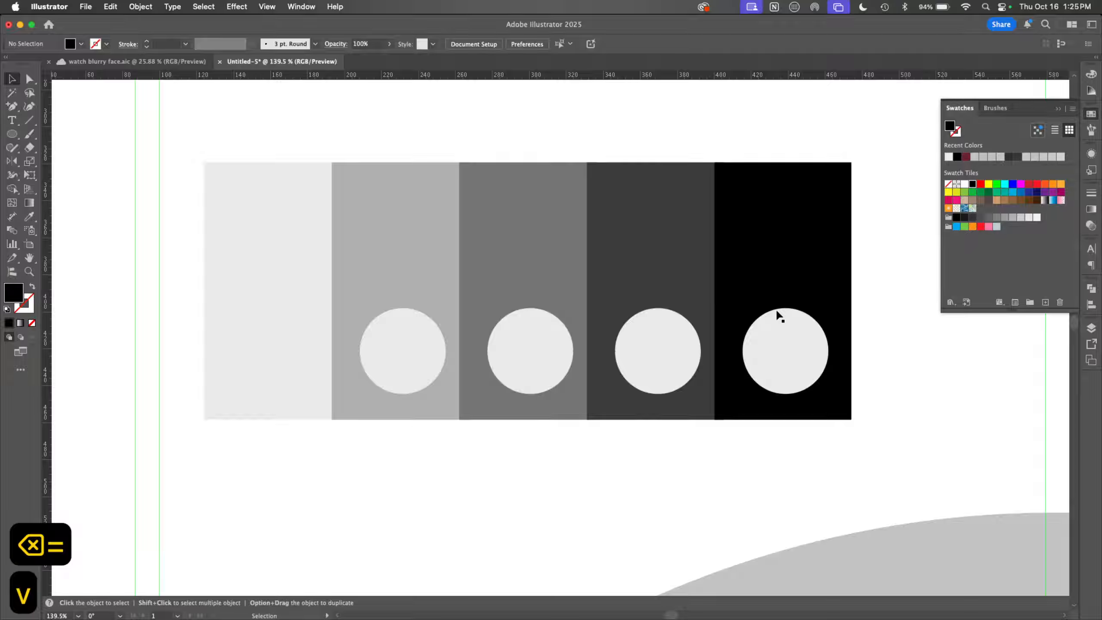
Step: Duplicate the light circle blend straight up into an upper row and fill the copy with black sampled from the darkest block
drag(788, 346, 790, 236)
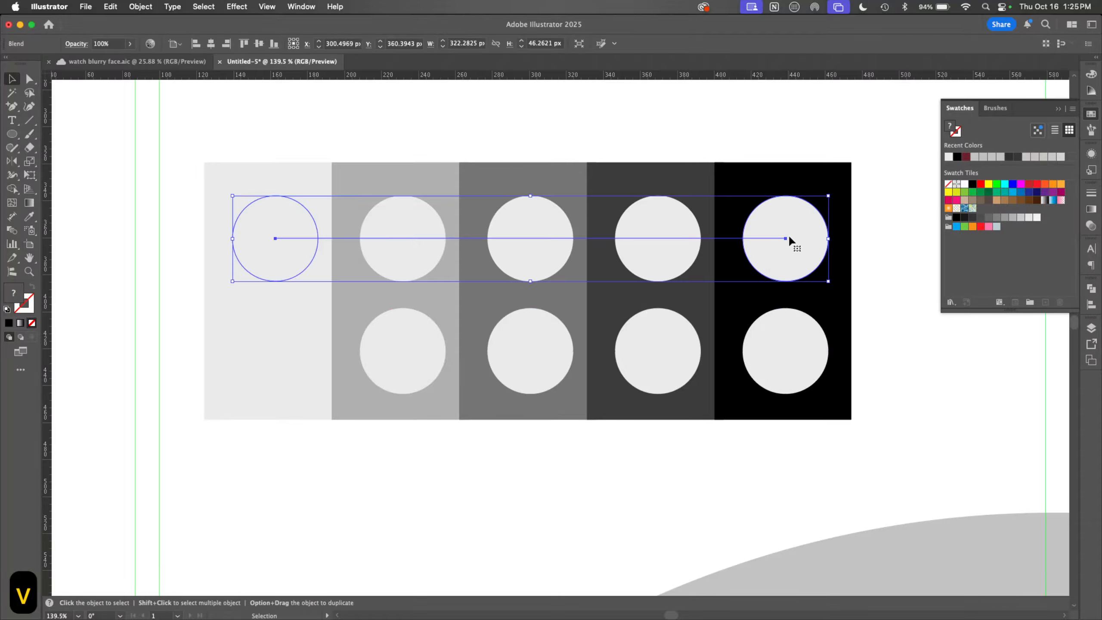
key(i)
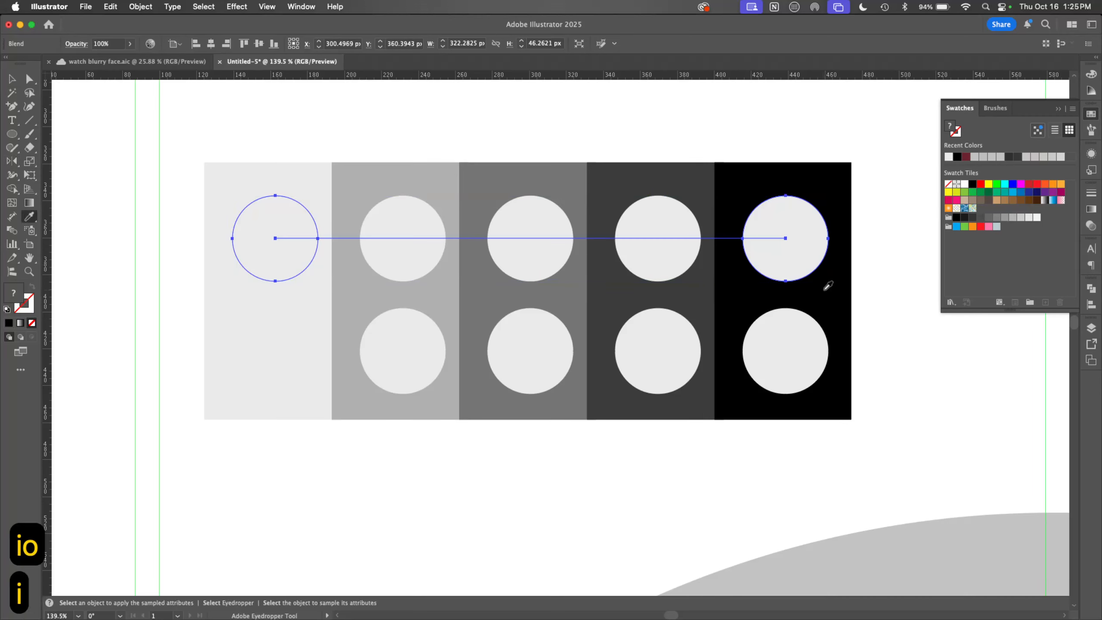
click(825, 290)
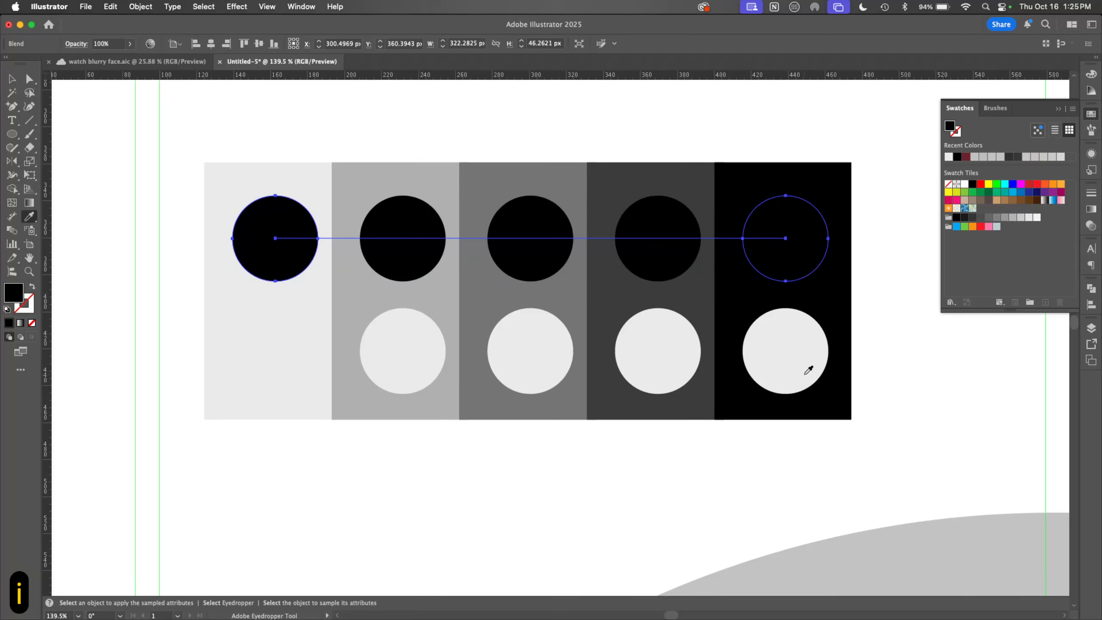
key(v)
click(652, 465)
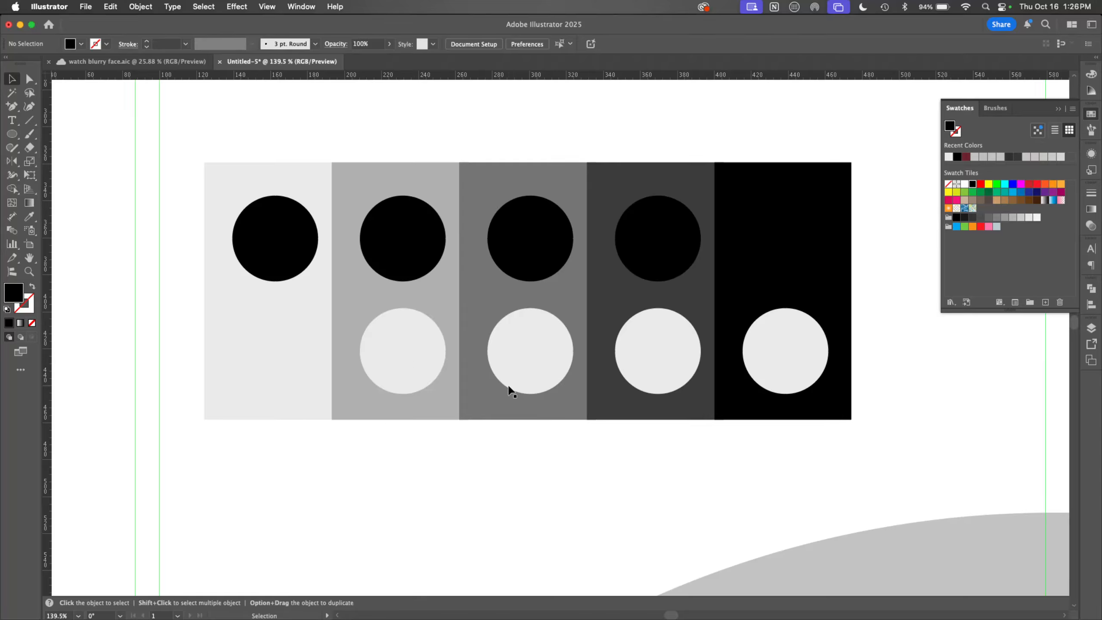
Step: Place a rectangle about 63 by 114 px behind the gray hour marker, filled with dark red sampled from the watch reference
drag(585, 472, 679, 312)
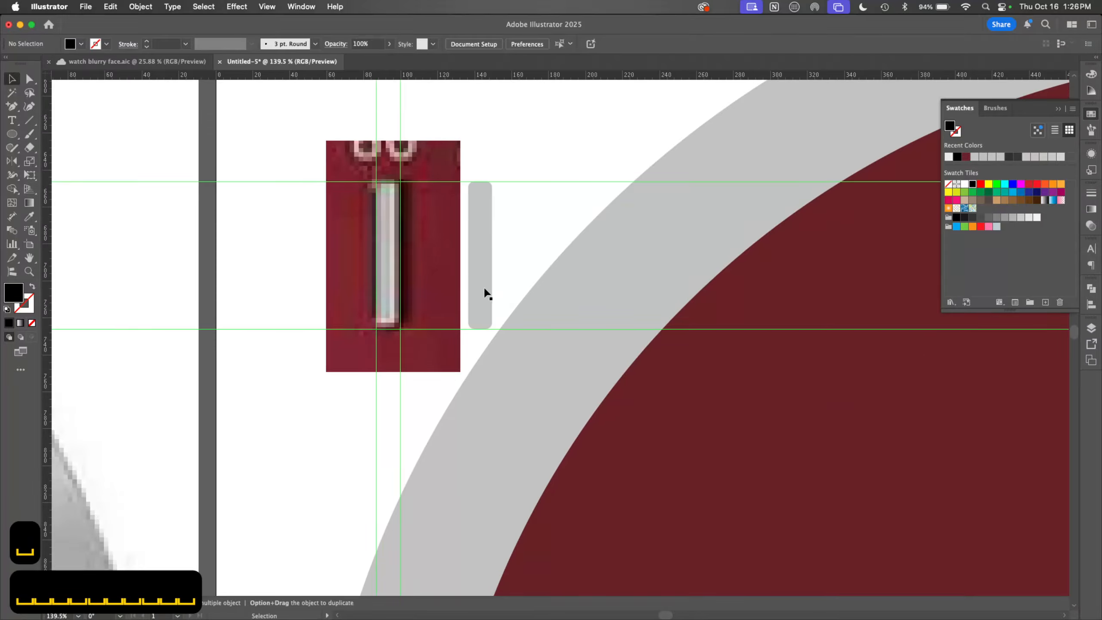
key(m)
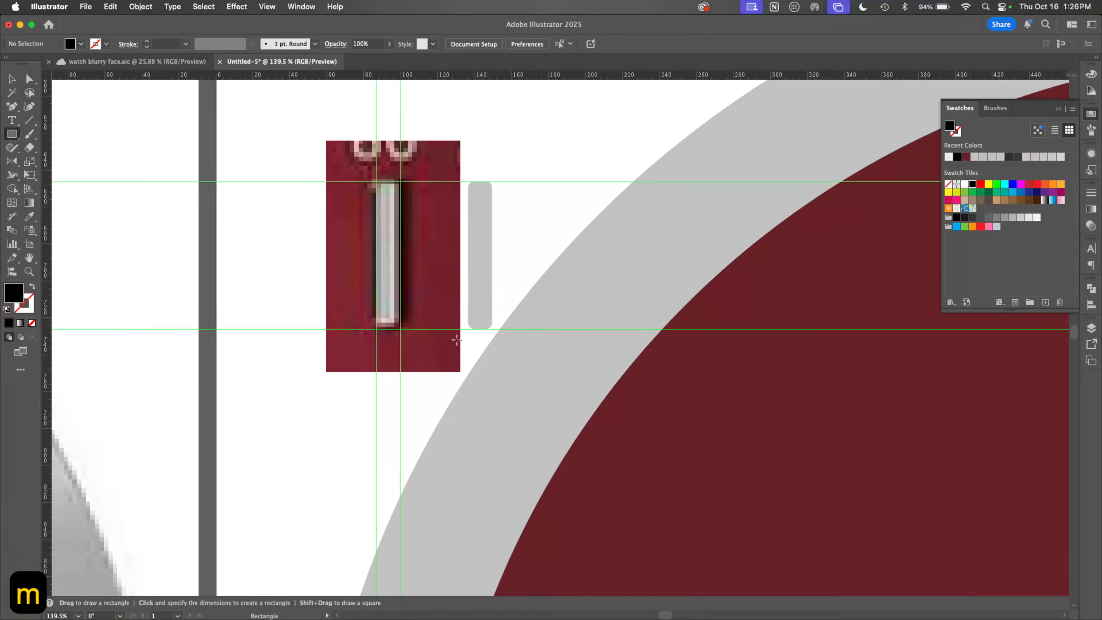
drag(441, 350, 558, 140)
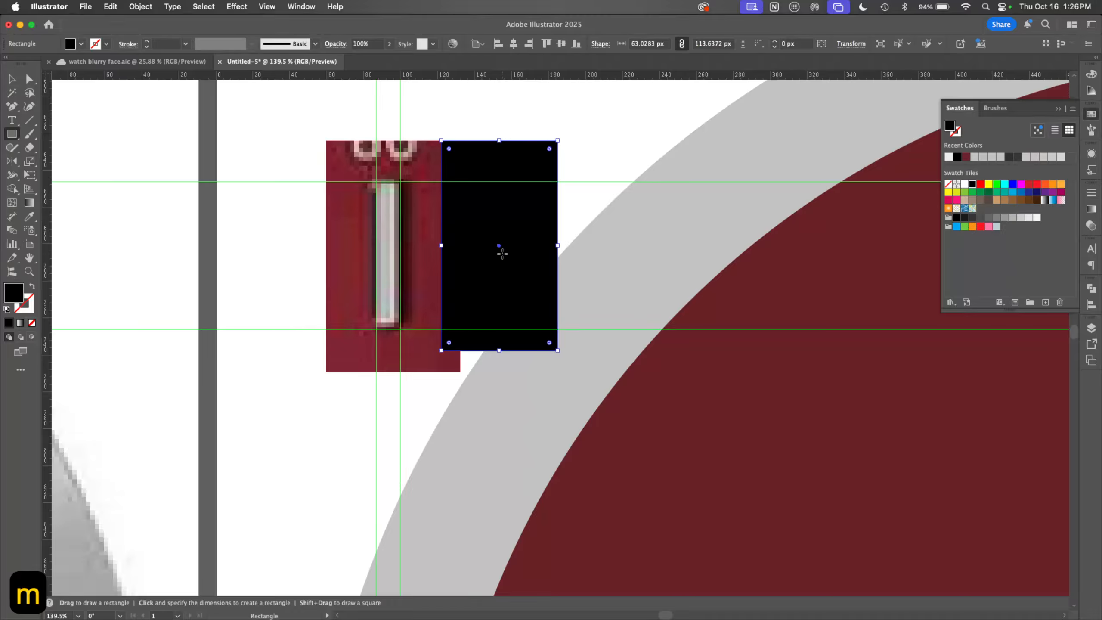
key(i)
click(429, 276)
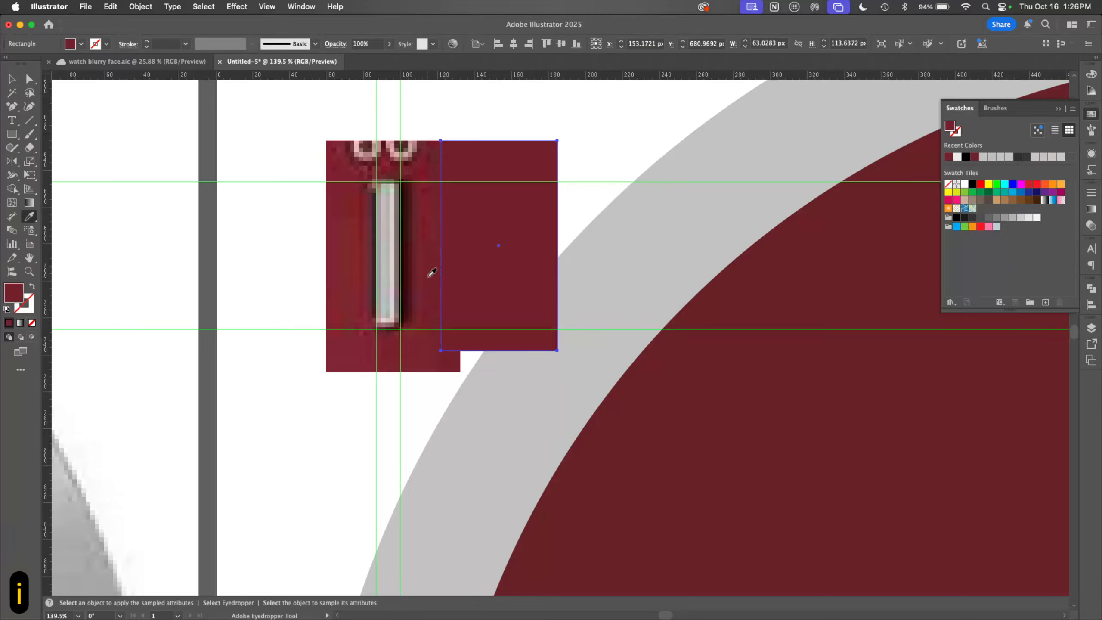
key(shift+super+bracketleft)
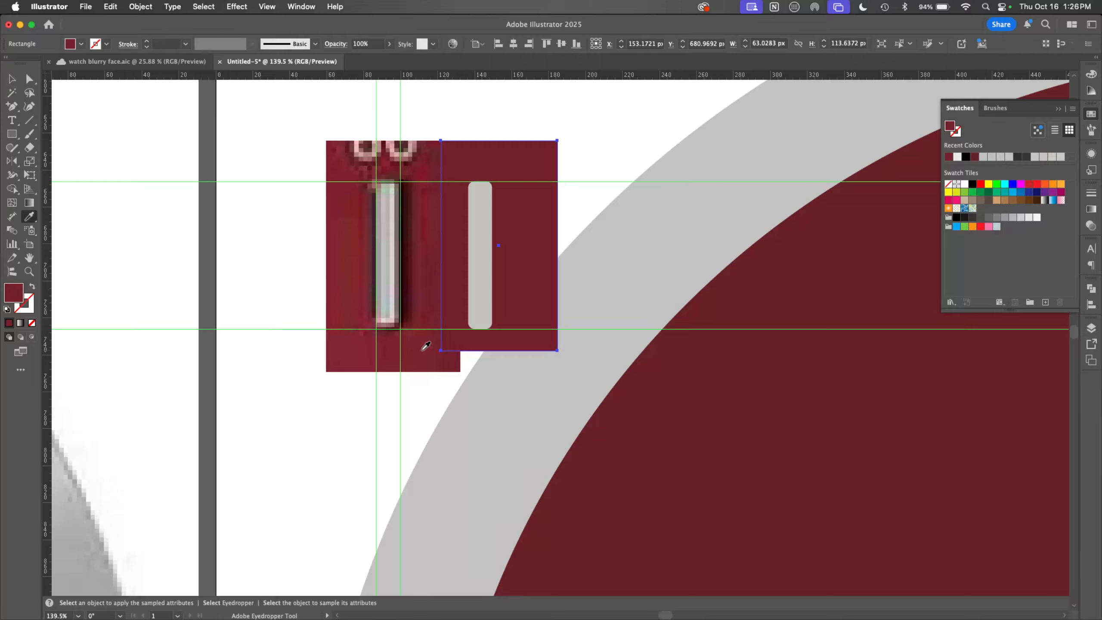
Step: Examine the dark red pixels around the hour marker in the cropped reference up close
key(z)
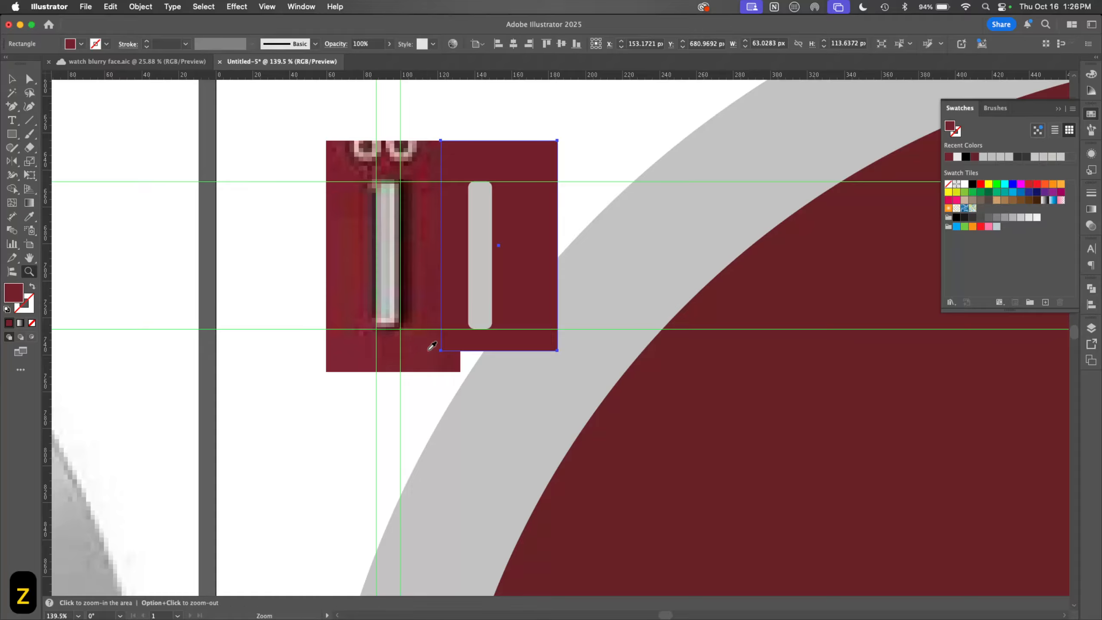
drag(430, 347, 753, 253)
drag(638, 259, 627, 459)
key(z)
key(z)
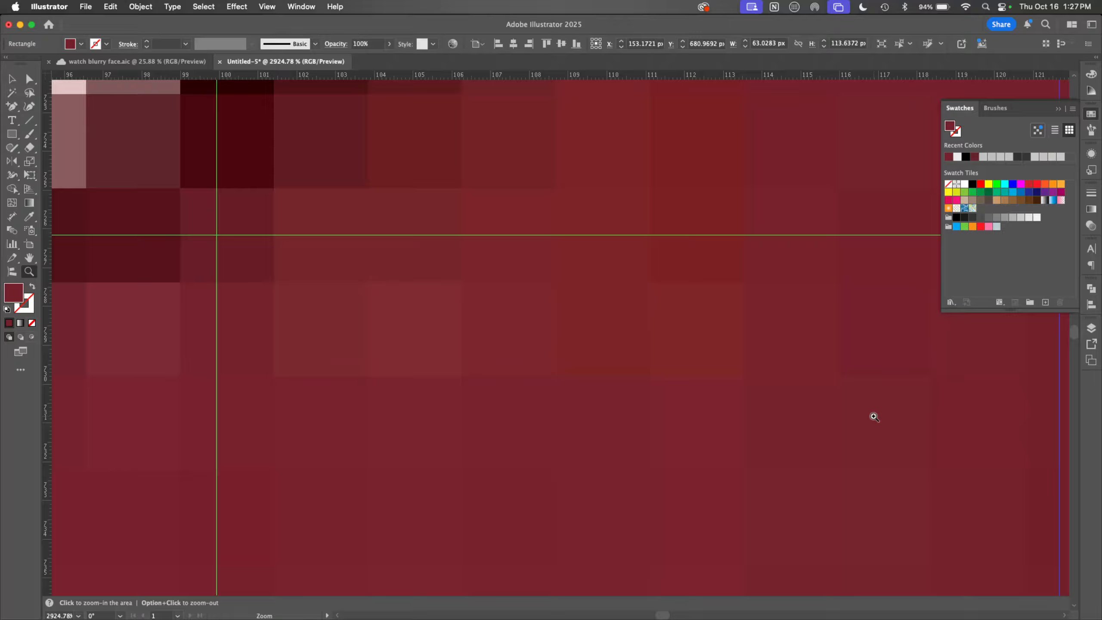
key(z)
drag(660, 342, 372, 541)
drag(715, 357, 535, 465)
key(space)
drag(640, 442, 570, 482)
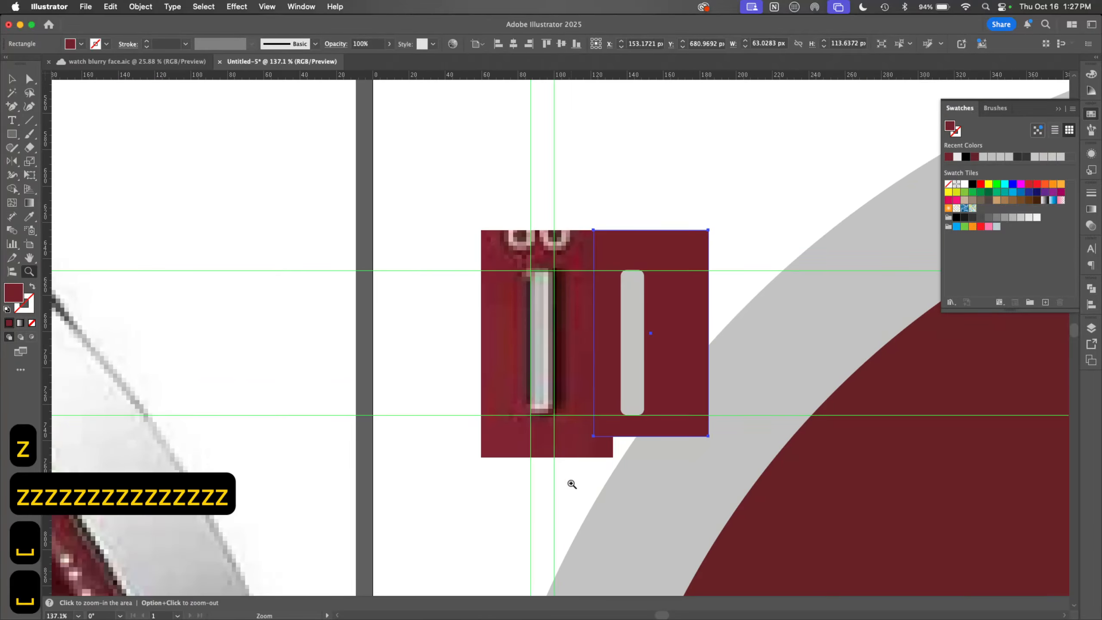
Step: Show the color values of the dark red backing rectangle and lock the rectangle in place
click(1088, 74)
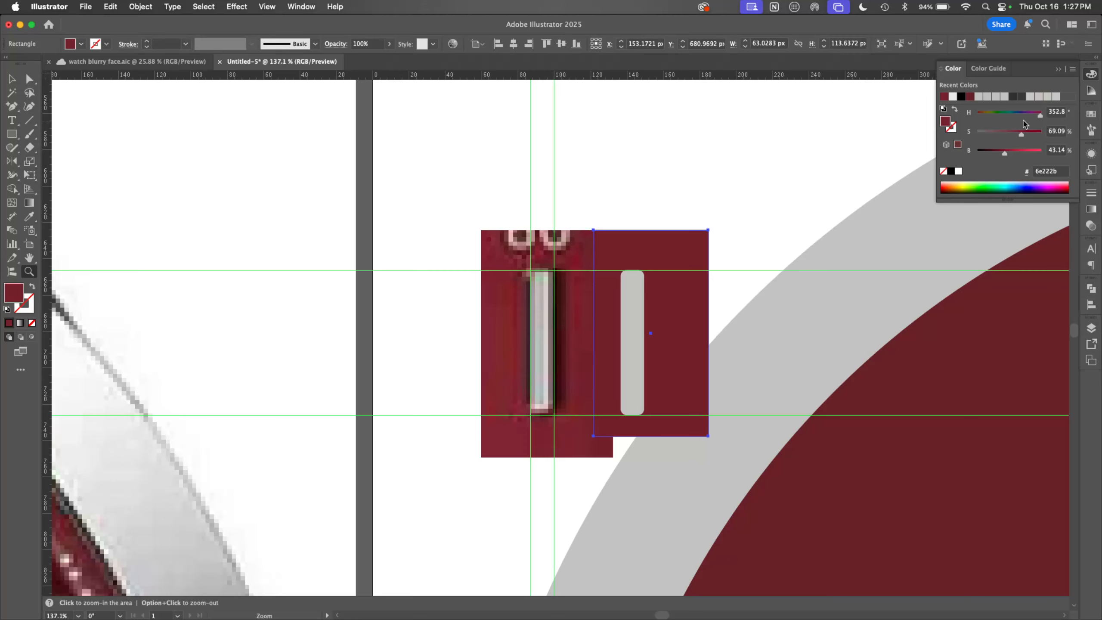
key(v)
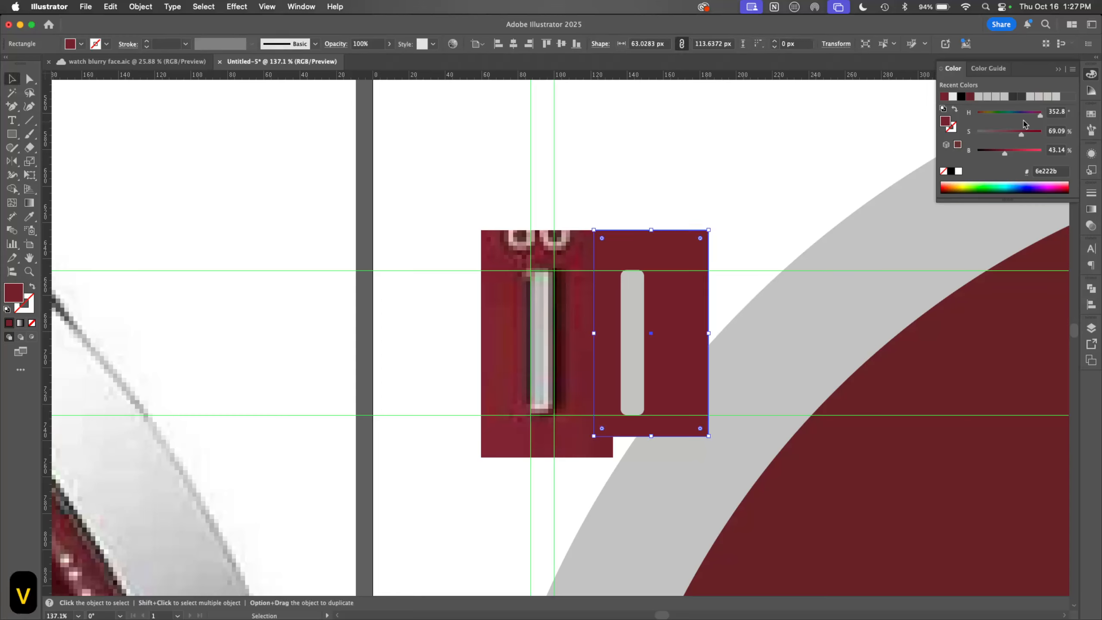
key(super+2)
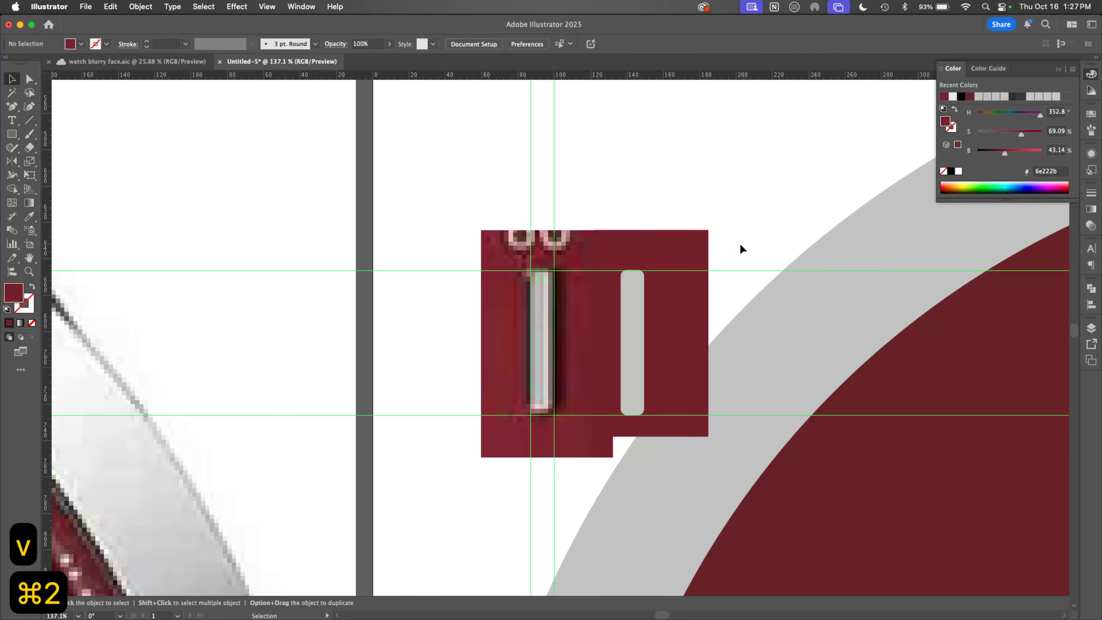
Step: Select the gray hour marker on the dark red backing and hide the guides
click(634, 355)
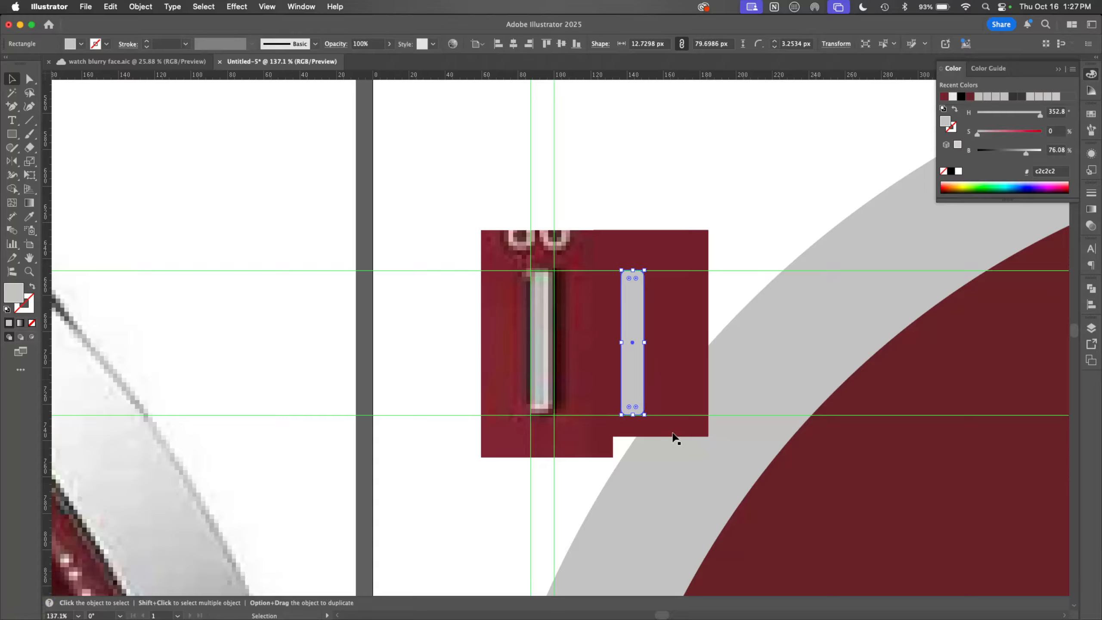
key(z)
drag(581, 436, 653, 421)
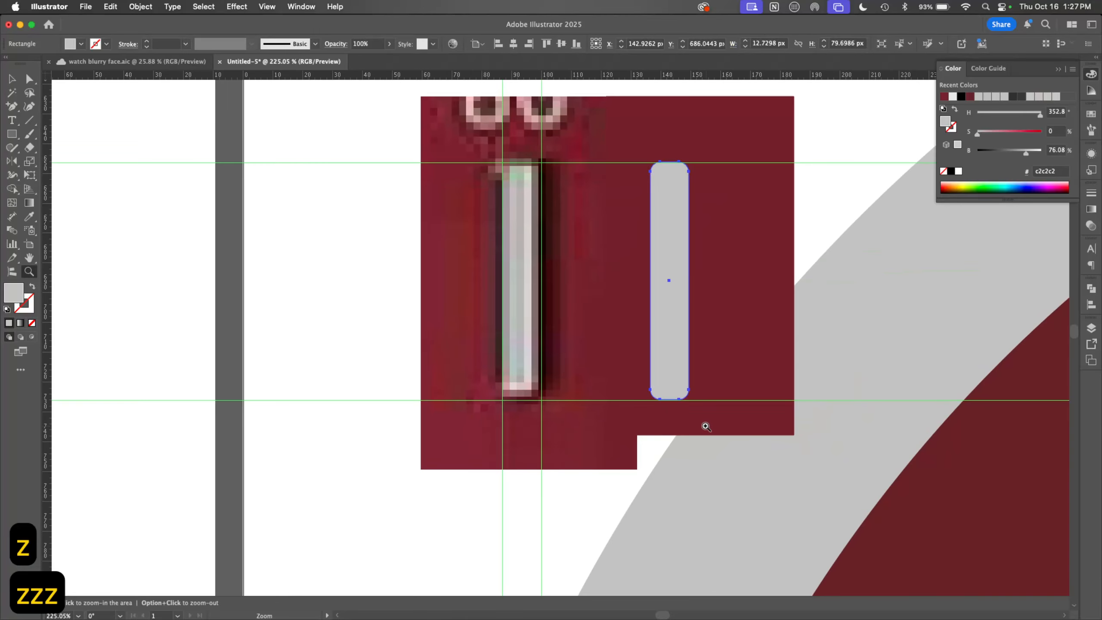
key(super+semicolon)
drag(679, 347, 686, 423)
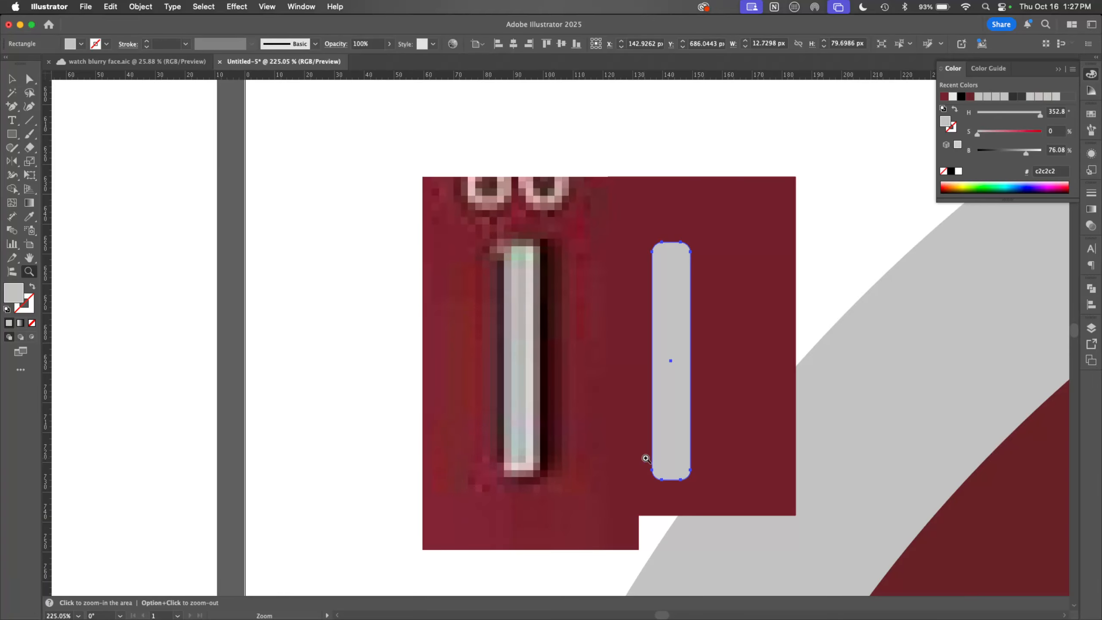
Step: Compare the gray hour marker with the full watch reference and the contrast blends, and return to a close view of the marker
key(z)
drag(639, 419, 513, 519)
key(space)
drag(588, 495, 666, 389)
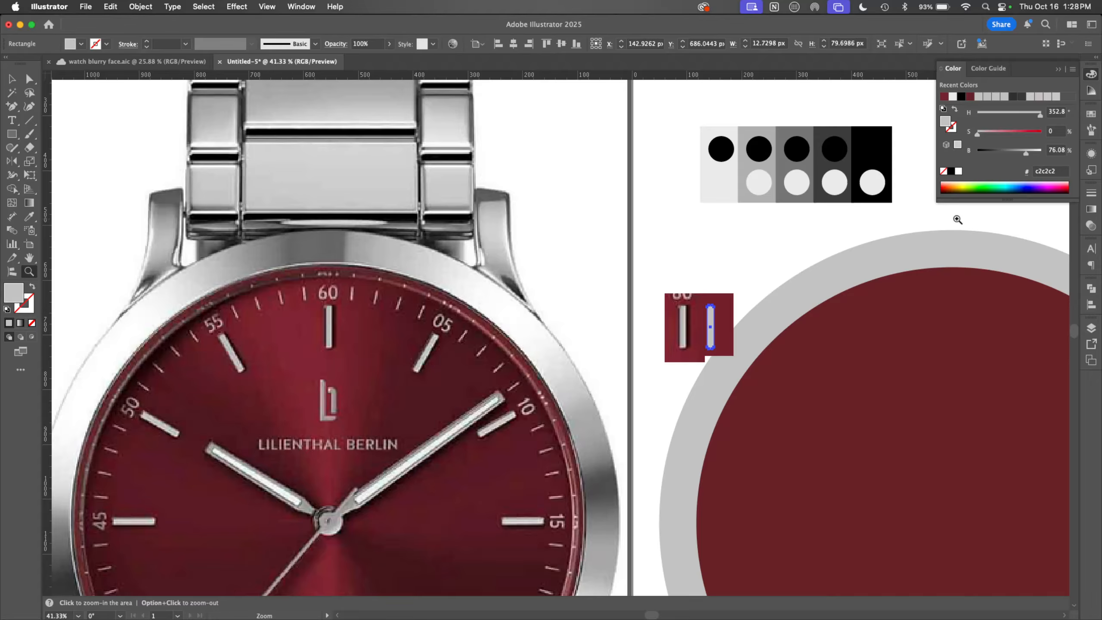
key(z)
drag(710, 350, 906, 297)
key(space)
drag(847, 341, 623, 415)
key(space)
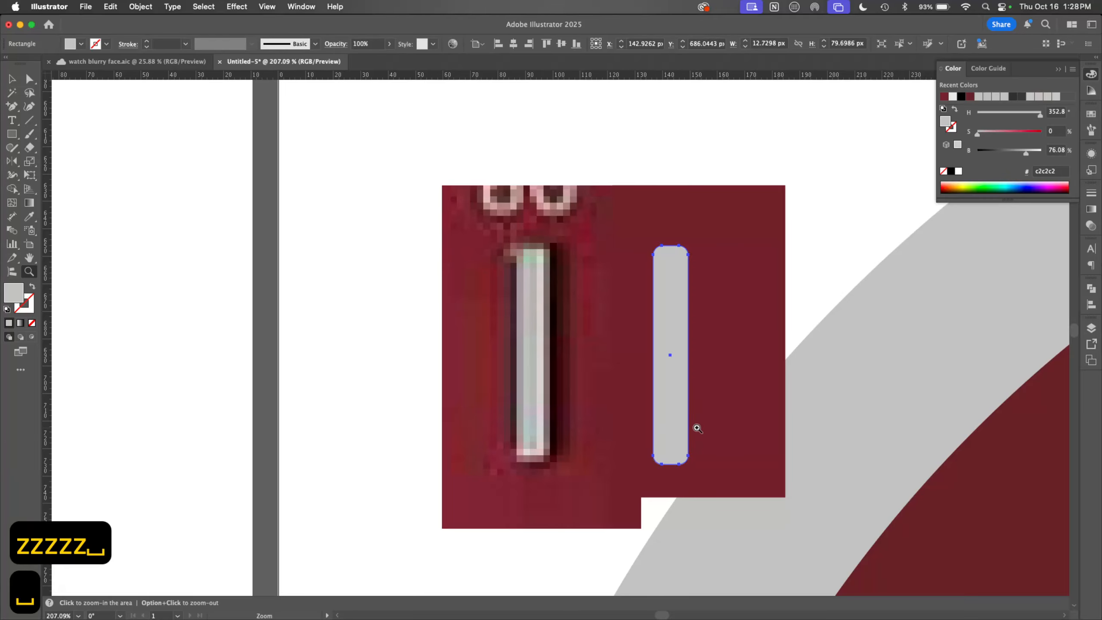
Step: Paste a copy directly behind the gray hour marker, fill it with black and enlarge it around its center to about 15.9 by 80.3 px
key(v)
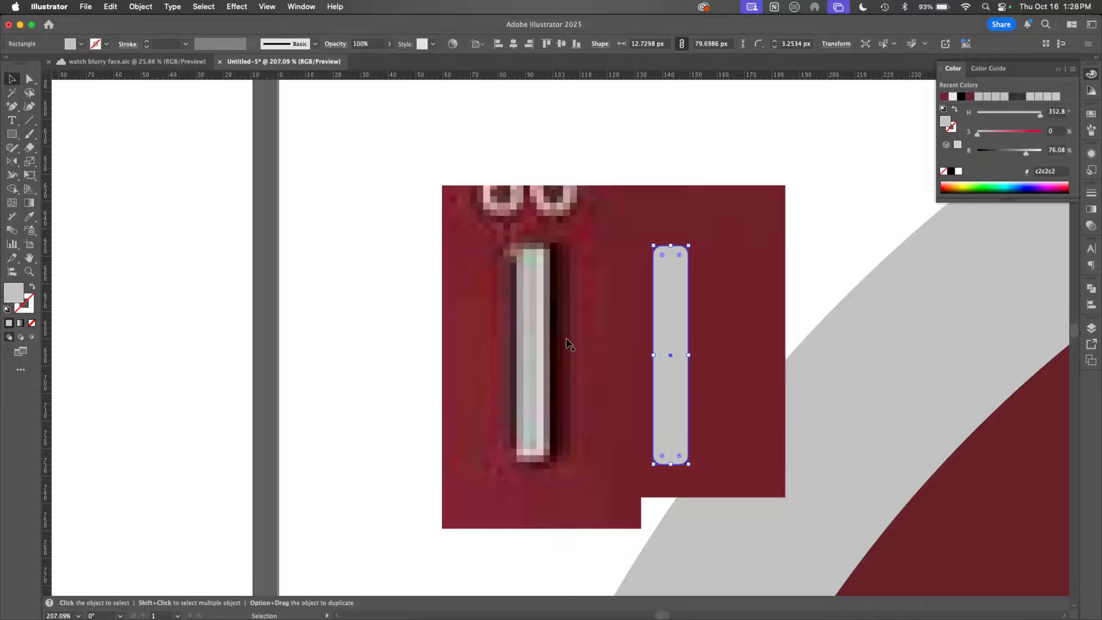
key(a)
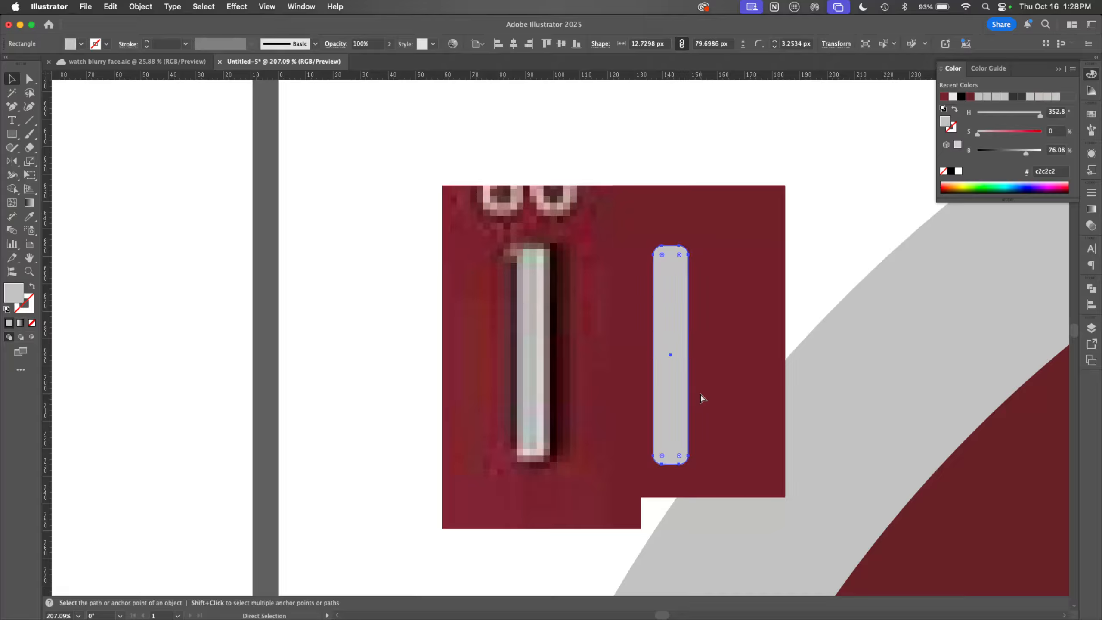
key(super+c)
key(v)
key(super+b)
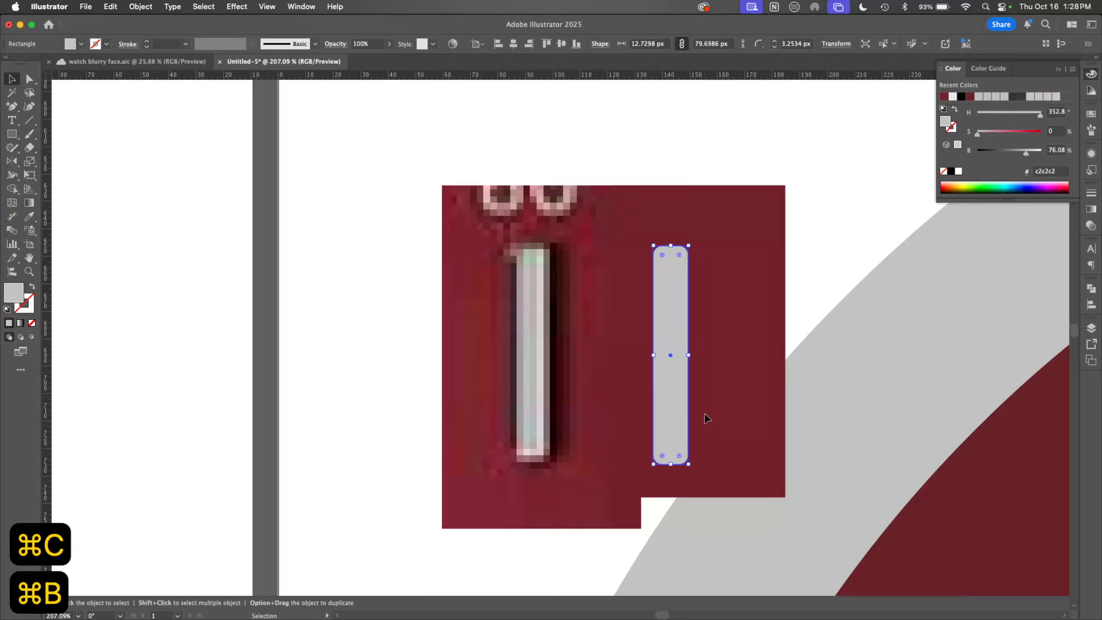
drag(1025, 151, 935, 174)
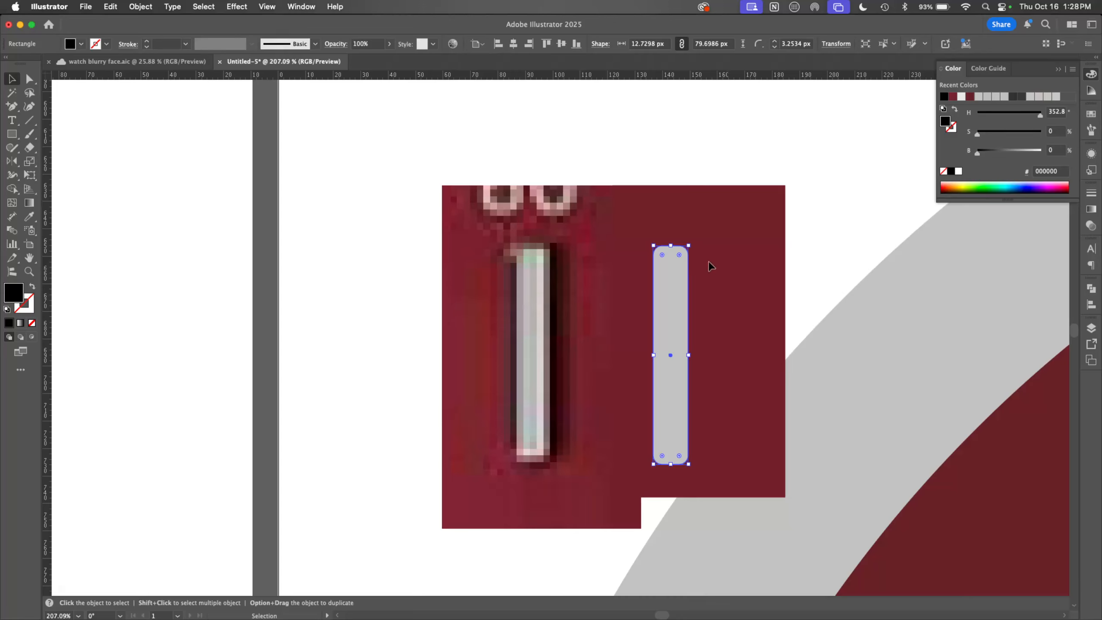
drag(690, 246, 693, 244)
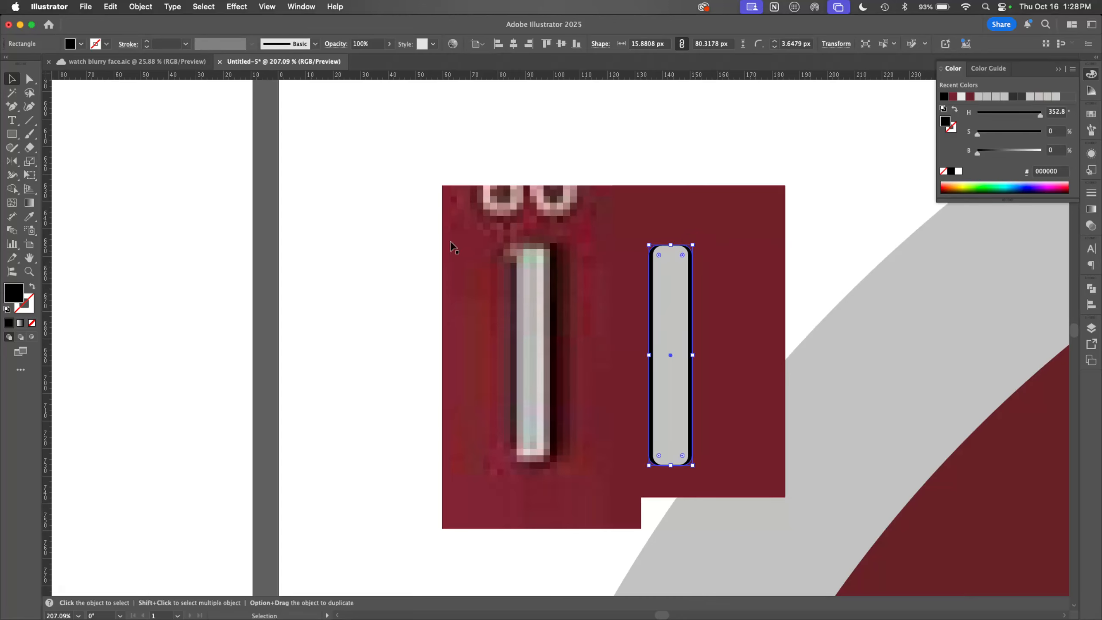
Step: Apply a Gaussian Blur of 0.5068 pixels to the black shadow shape and widen it to about 16.1 px
click(236, 6)
mouse_move(282, 258)
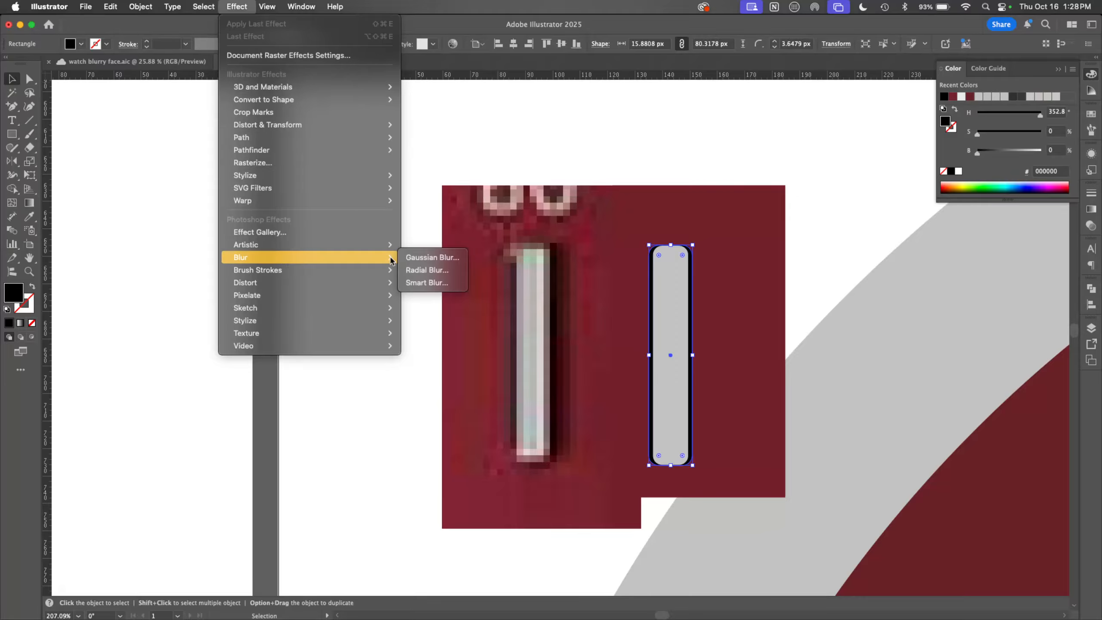
click(454, 259)
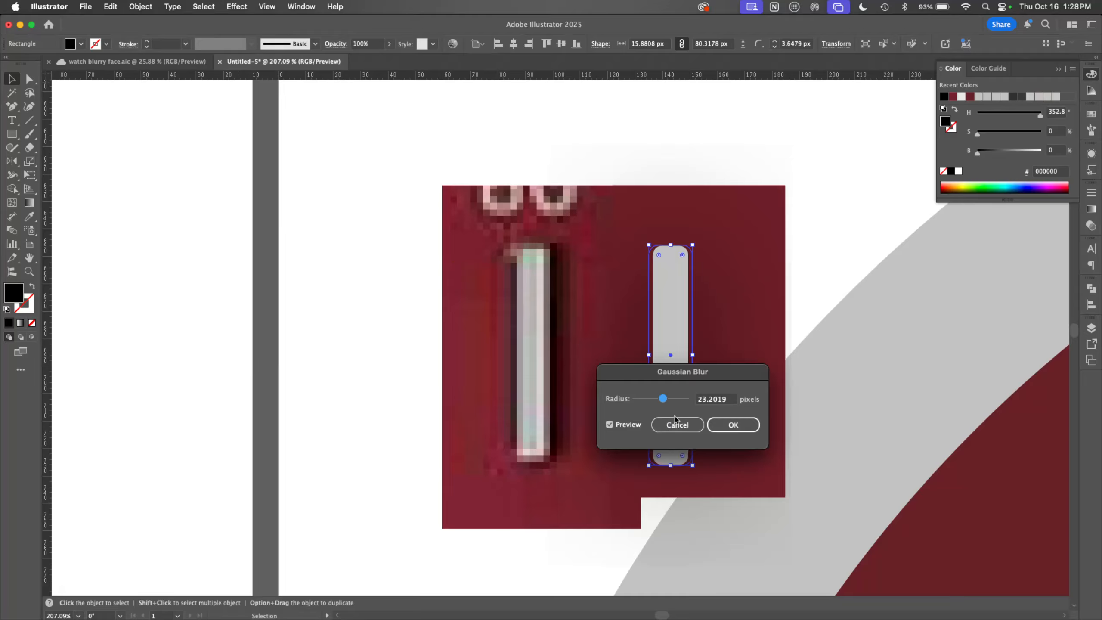
drag(663, 399, 638, 408)
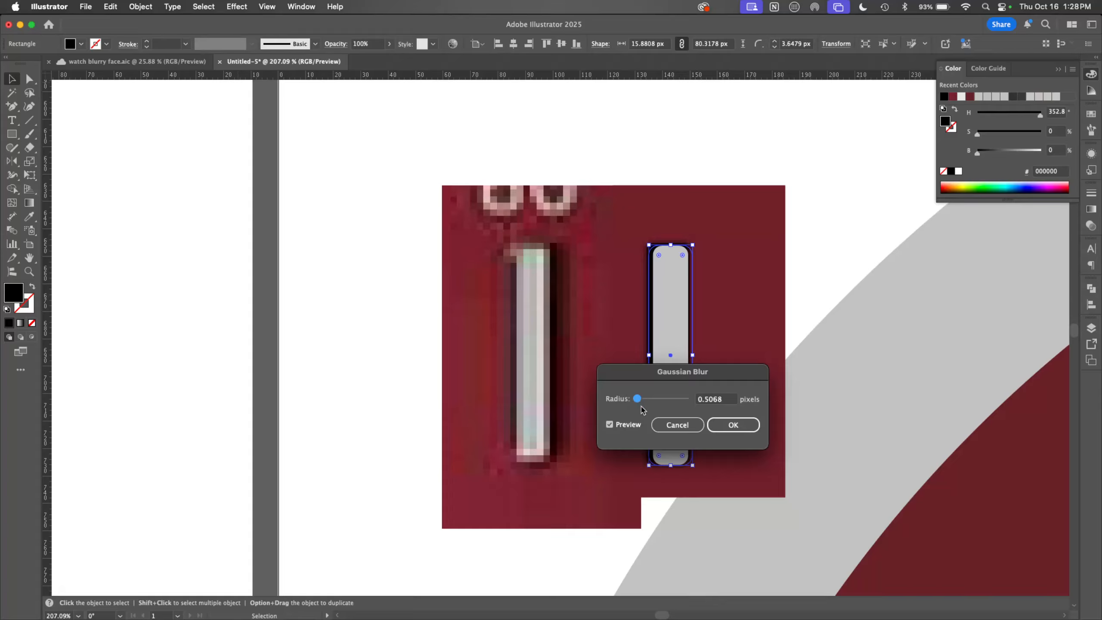
click(733, 424)
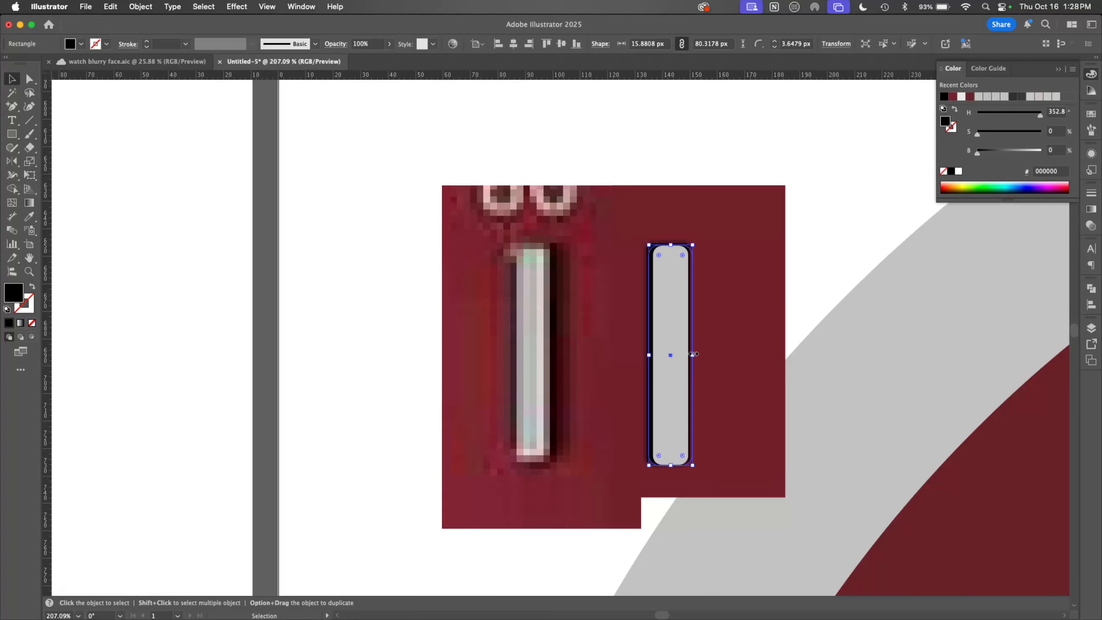
drag(693, 354, 695, 359)
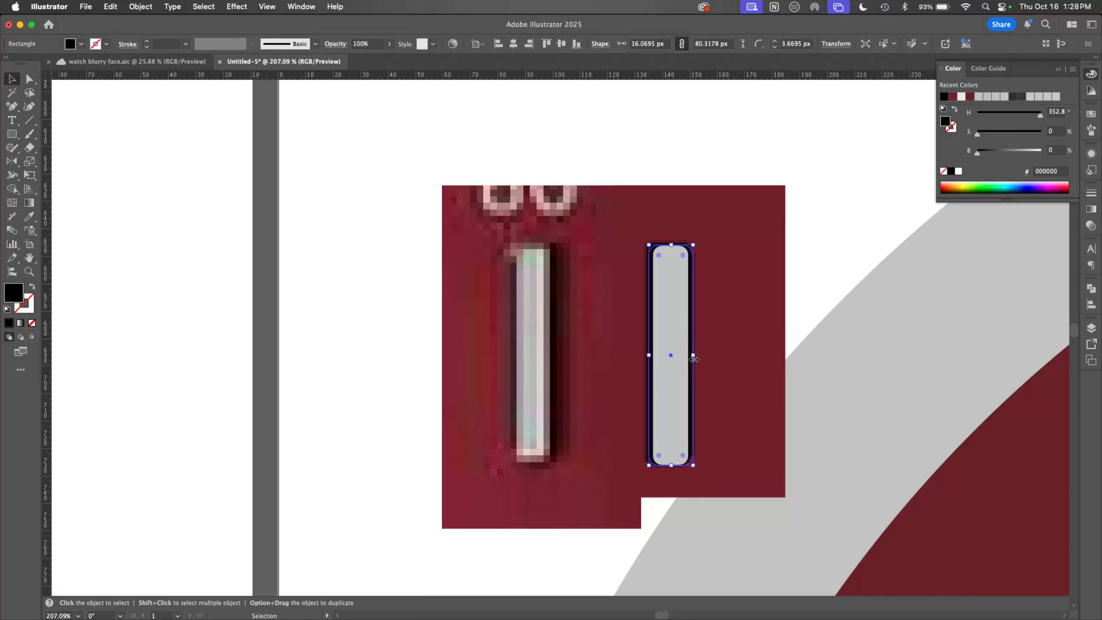
Step: Paste a copy of the blurred black shadow behind it and widen the copy around its center to about 22.3 px
key(a)
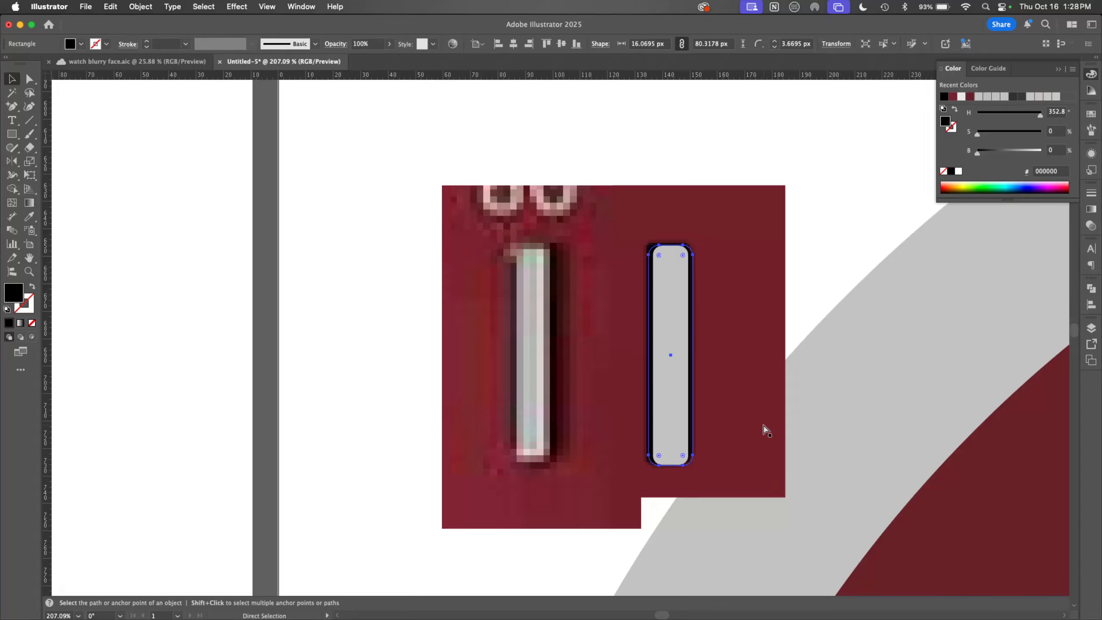
key(super+c)
key(super+b)
key(v)
drag(692, 355, 702, 357)
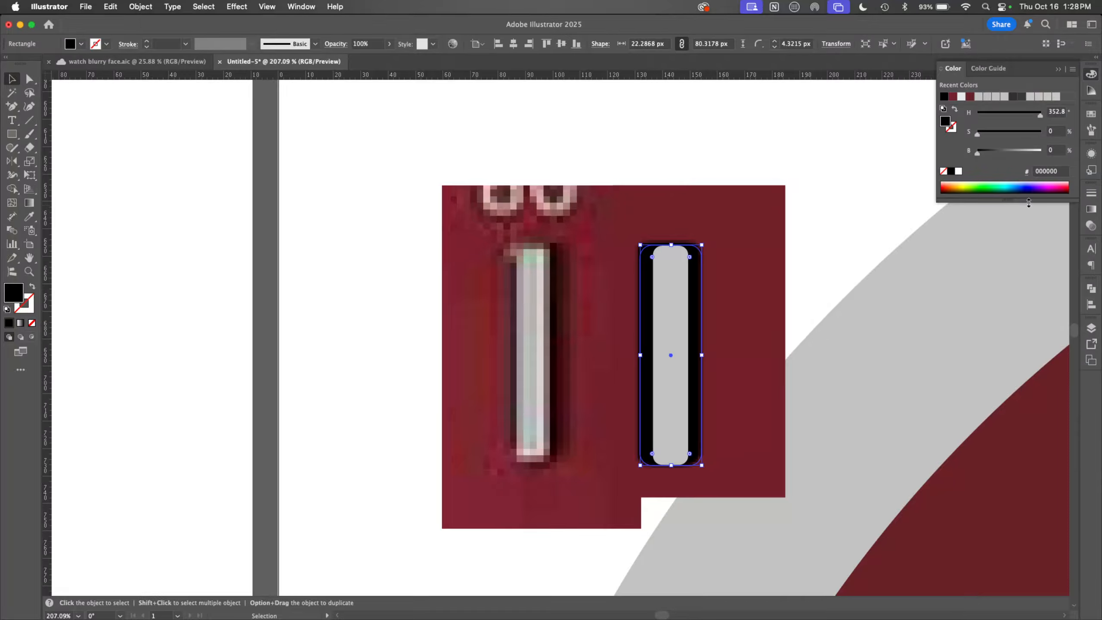
Step: Set the Gaussian Blur radius of the wide shadow copy to 4.455 pixels
click(1091, 155)
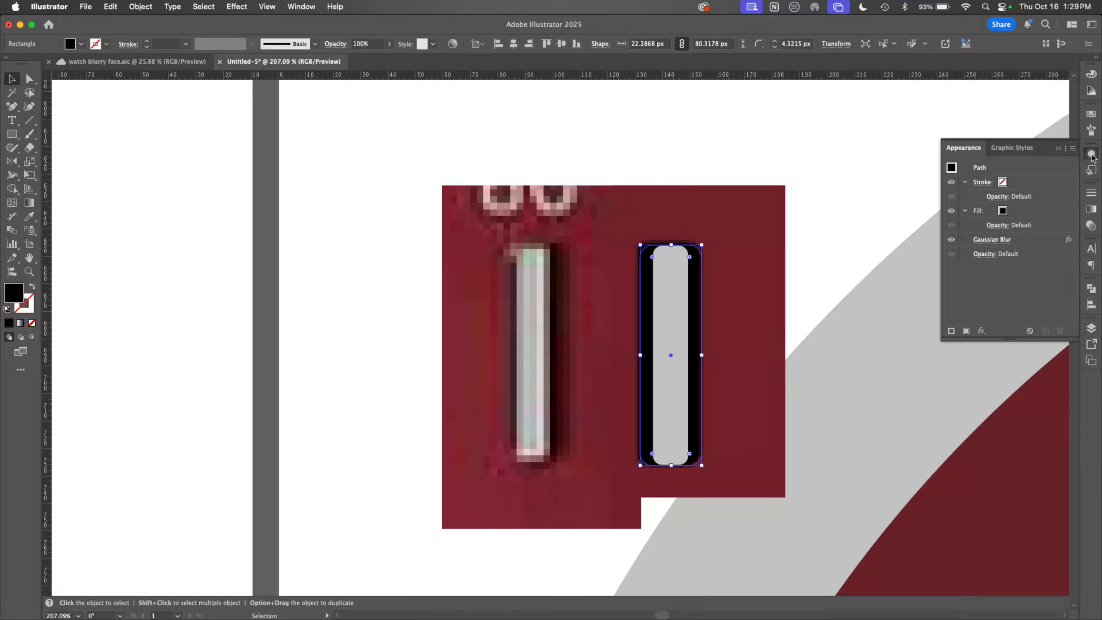
click(991, 240)
drag(731, 372, 904, 369)
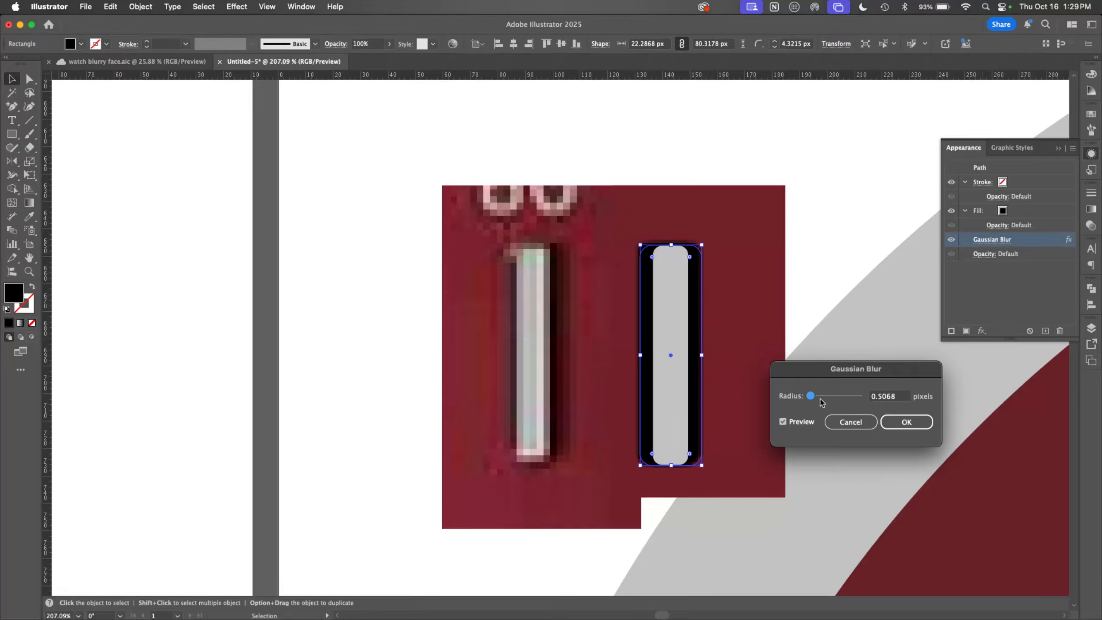
drag(811, 396, 816, 399)
click(904, 422)
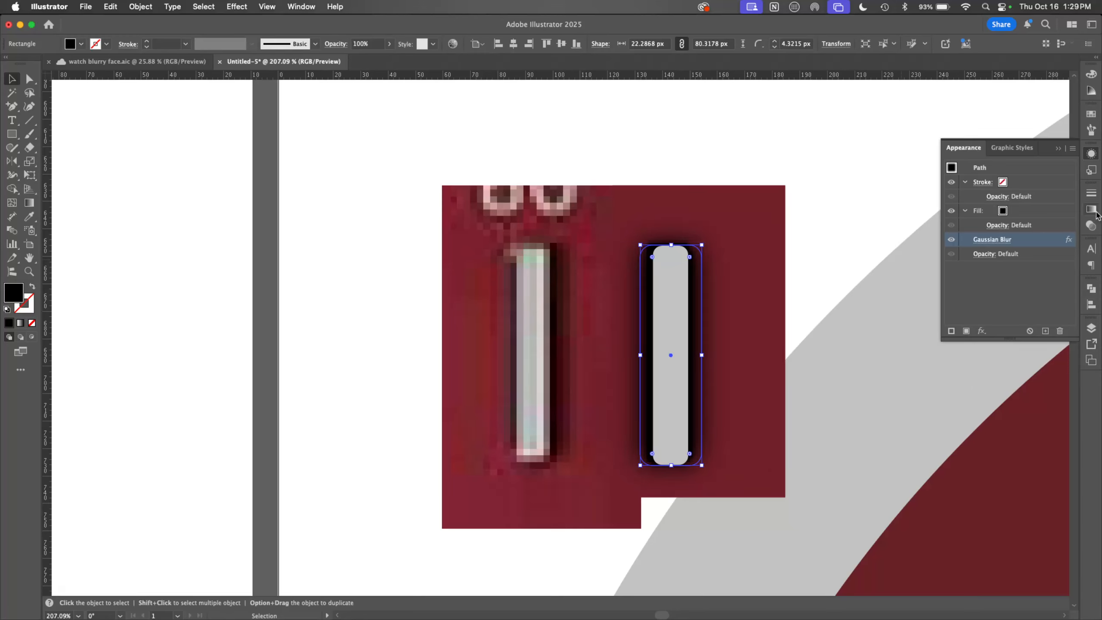
Step: Try the Multiply blend mode on the wide shadow, then set it to Overlay at 66% opacity
click(1091, 225)
click(991, 206)
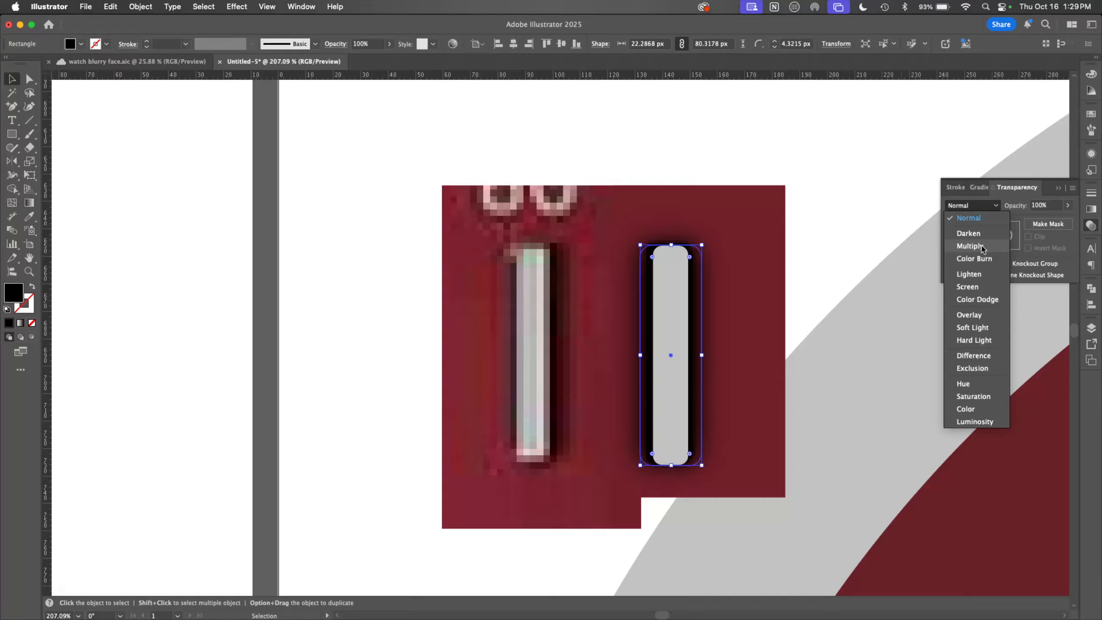
click(969, 246)
click(991, 206)
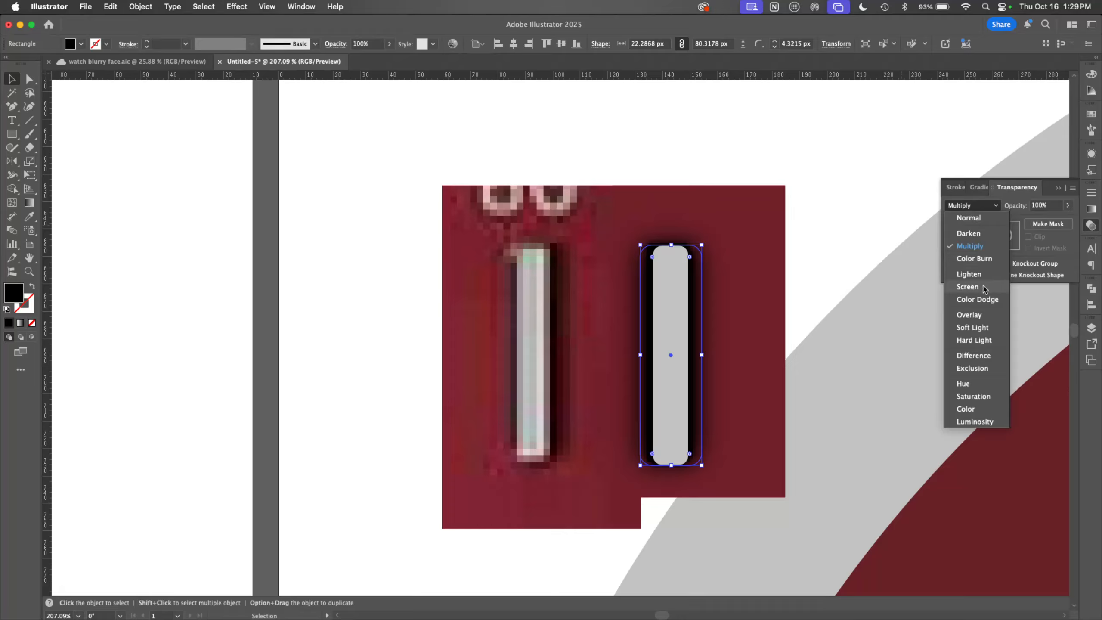
click(983, 314)
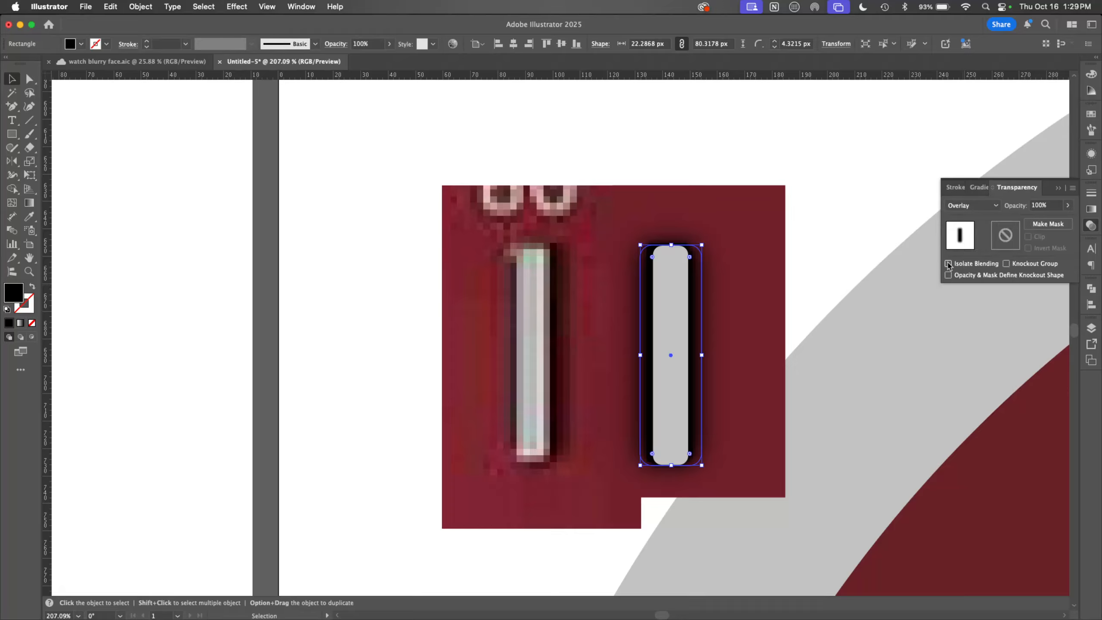
click(1067, 204)
drag(1060, 220, 1055, 222)
drag(1052, 221, 1050, 222)
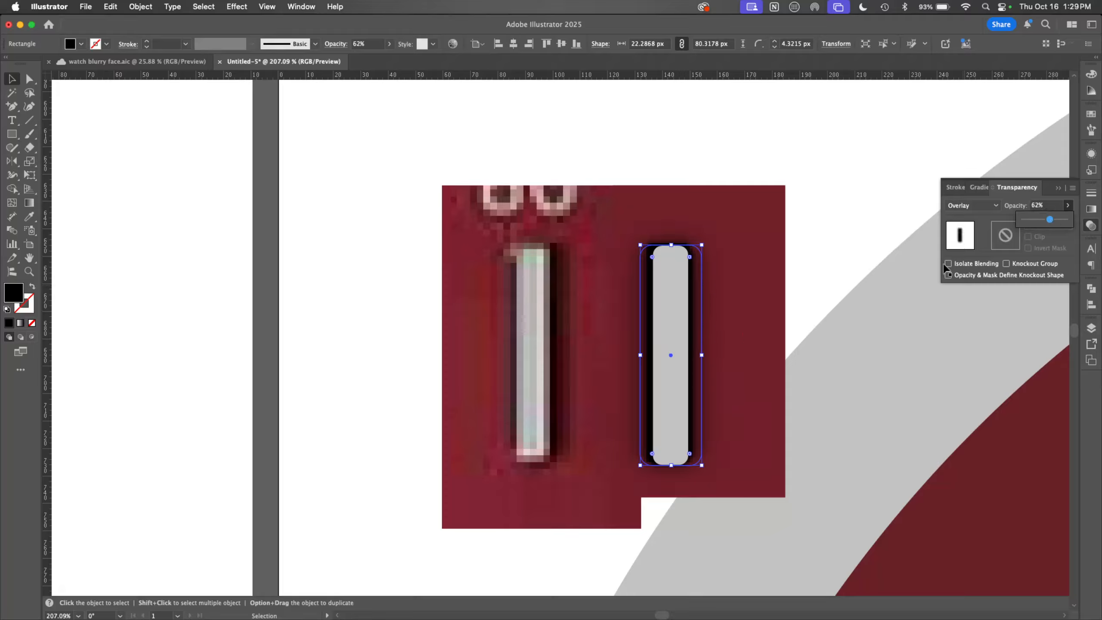
drag(1049, 221, 1051, 221)
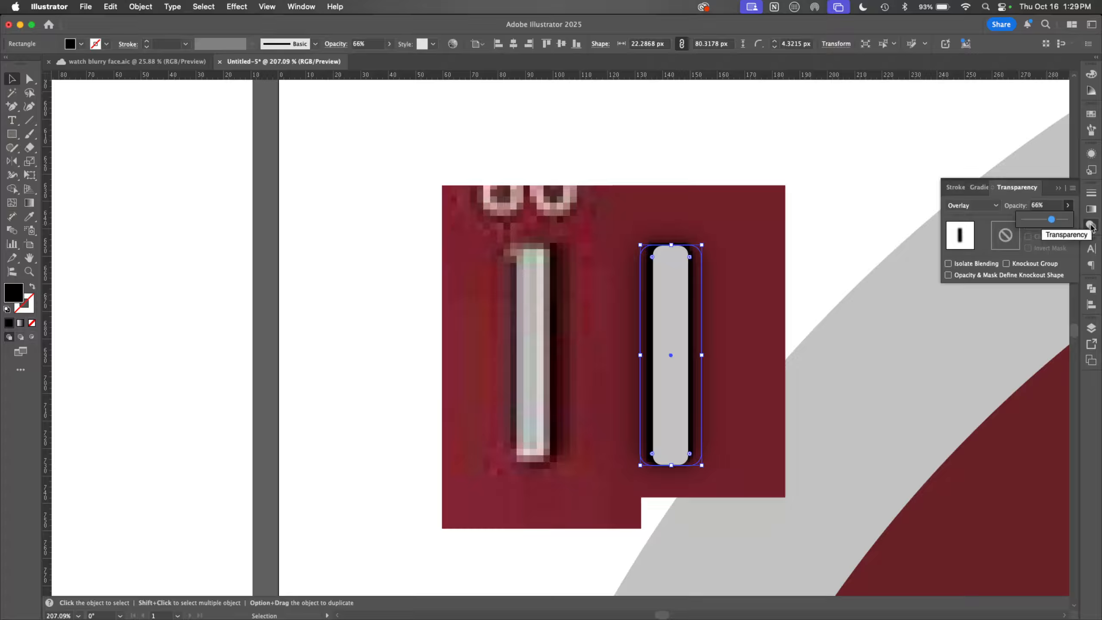
Step: Reduce the Gaussian Blur radius of the wide Overlay shadow for a tighter edge
click(1092, 155)
click(995, 241)
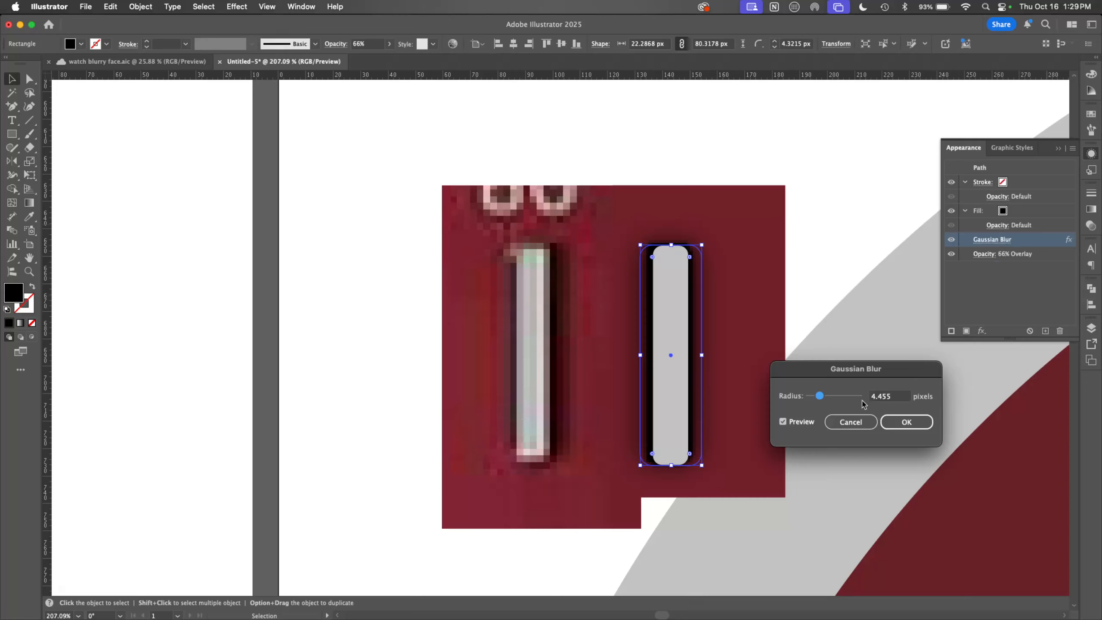
drag(826, 399, 812, 396)
click(904, 423)
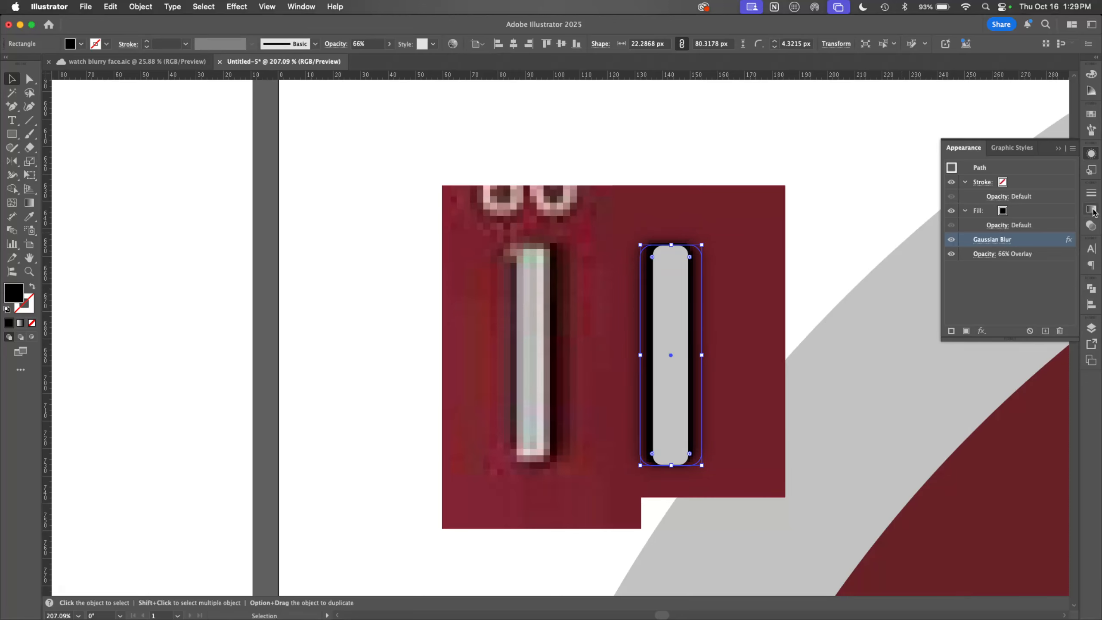
Step: Narrow the wide shadow to about 21 px, extend only its right side for a total width of about 24.2 px, and deselect it
drag(701, 358, 698, 386)
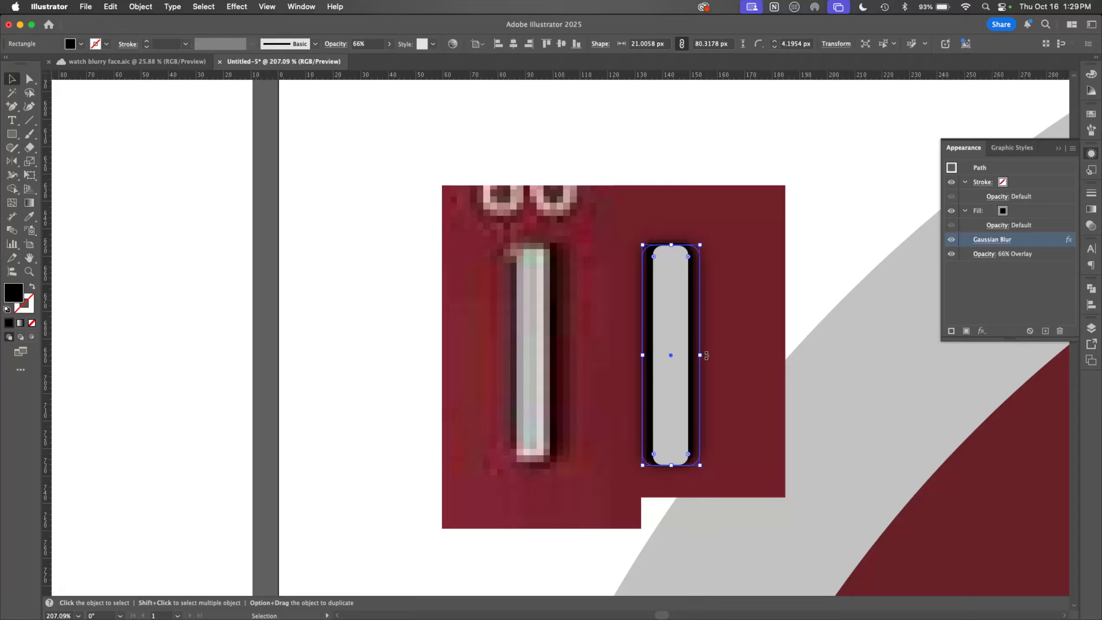
mouse_move(706, 356)
mouse_down()
mouse_move(724, 359)
mouse_move(715, 358)
mouse_up()
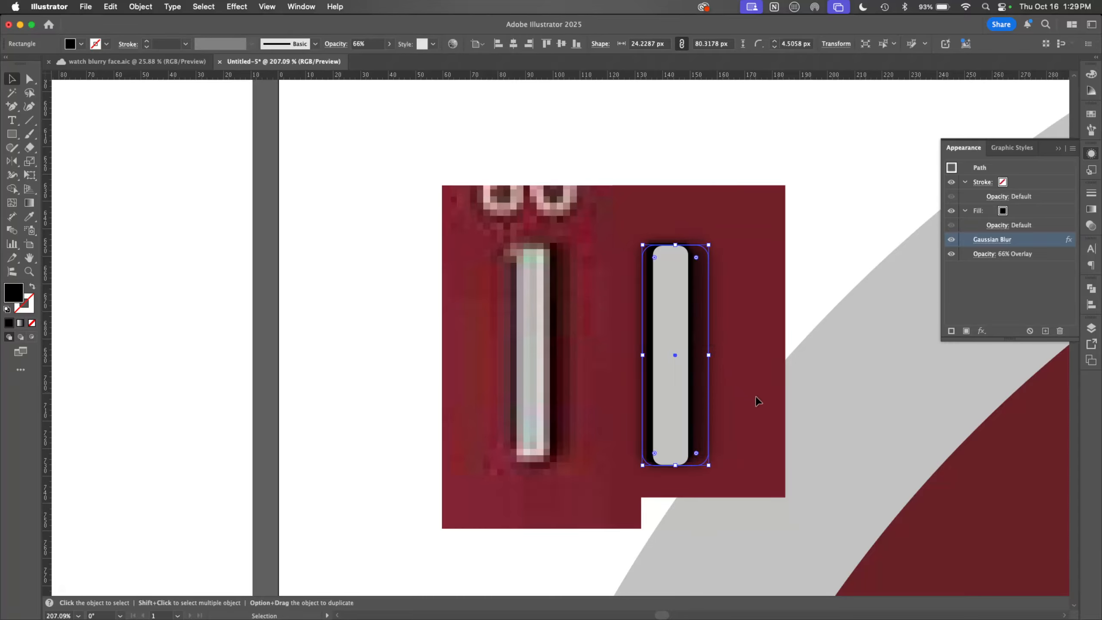
click(810, 276)
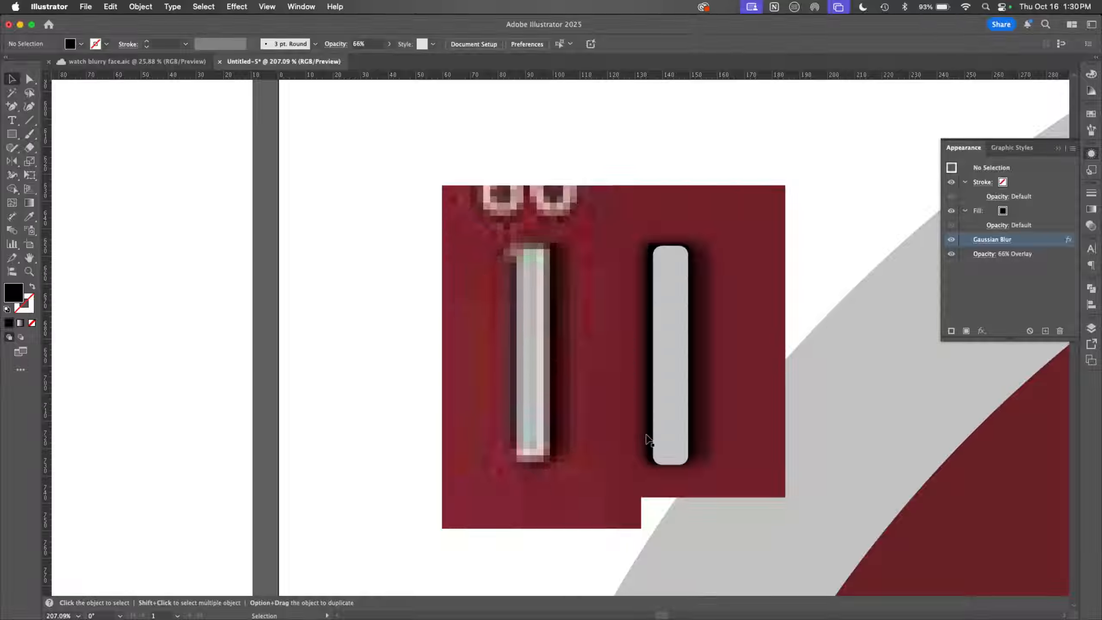
Step: Create an inset copy of the grey hour marker with Offset Path at -3 px and Miter joins
click(675, 435)
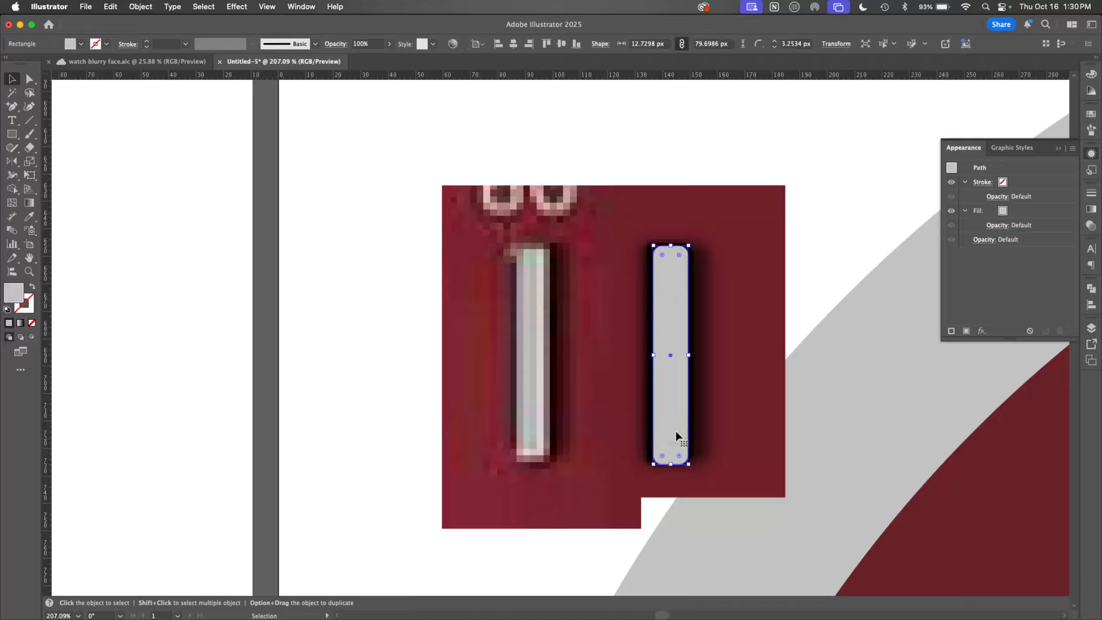
click(140, 7)
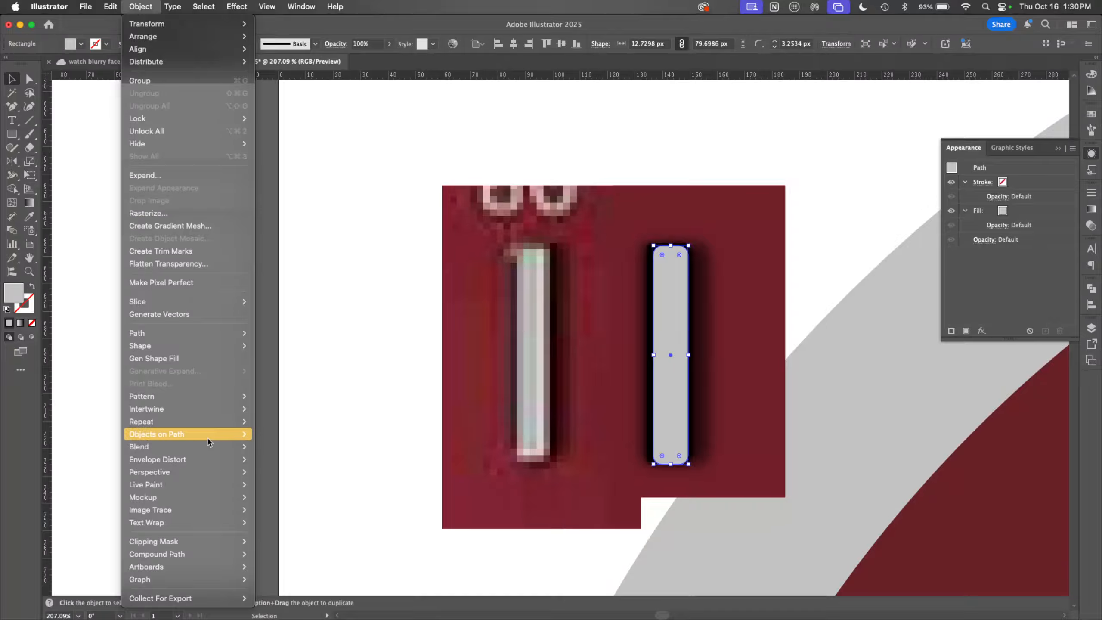
mouse_move(213, 332)
click(333, 377)
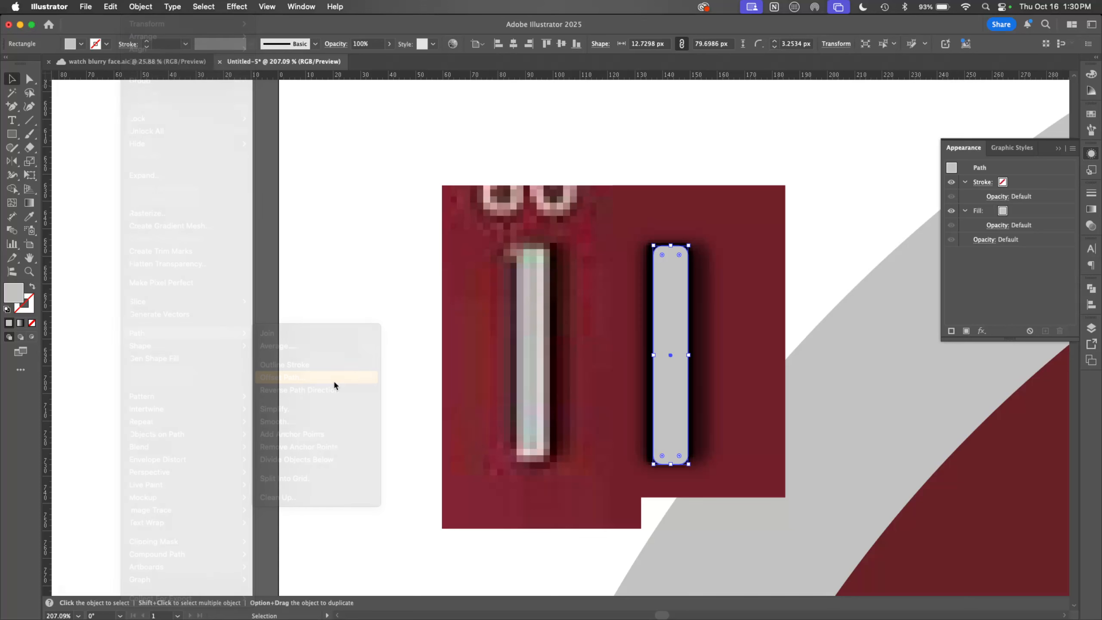
drag(720, 210, 854, 243)
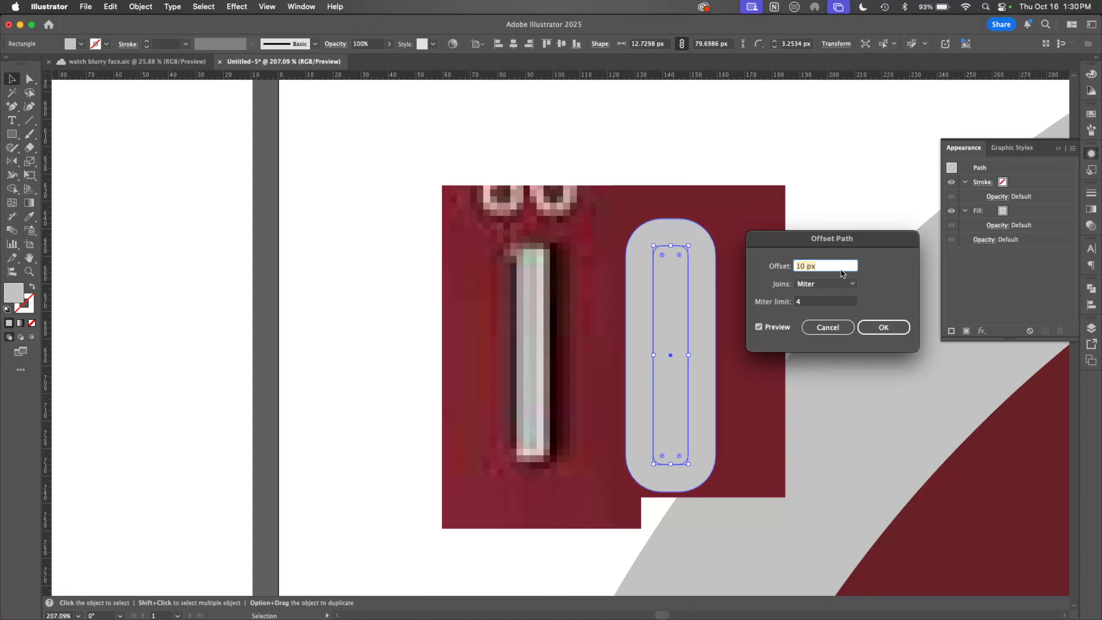
scroll(841, 271, down, 11)
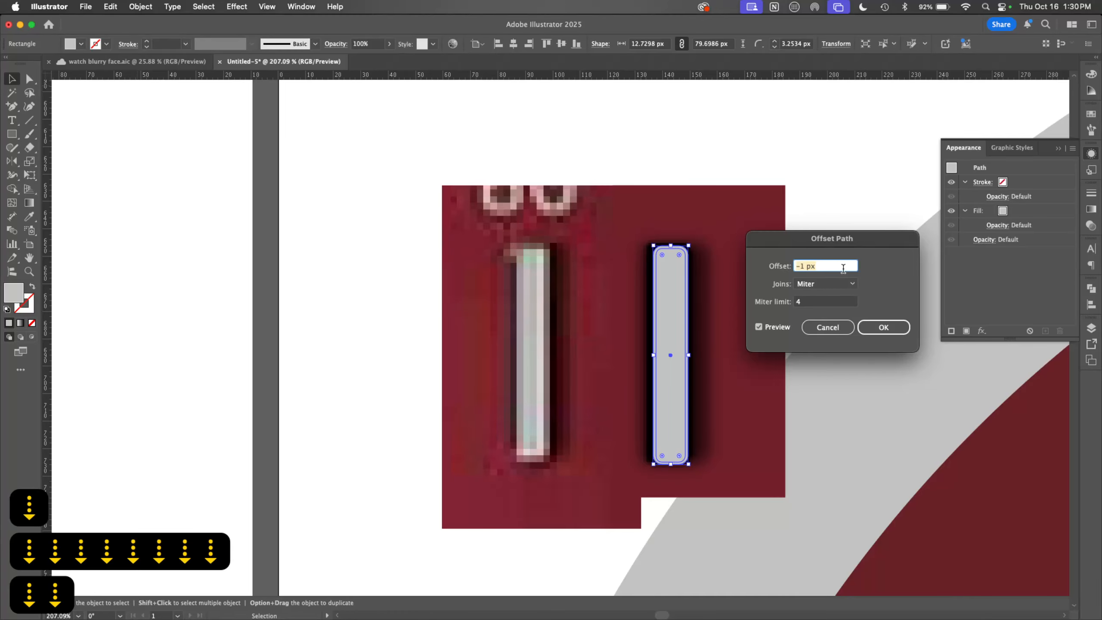
scroll(842, 268, down, 1)
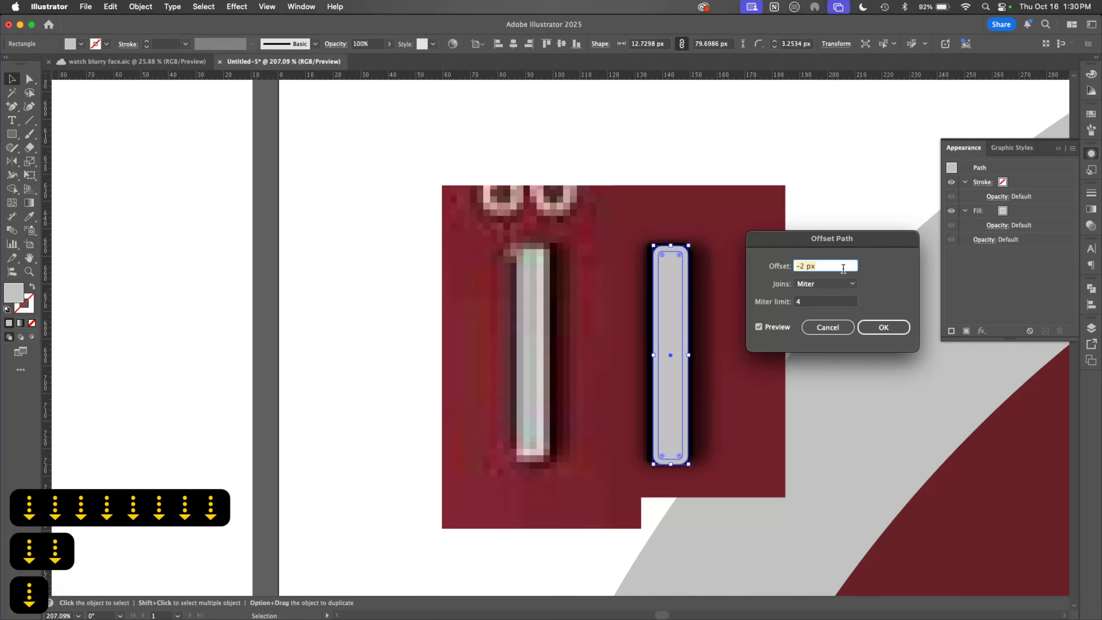
scroll(845, 269, up, 1)
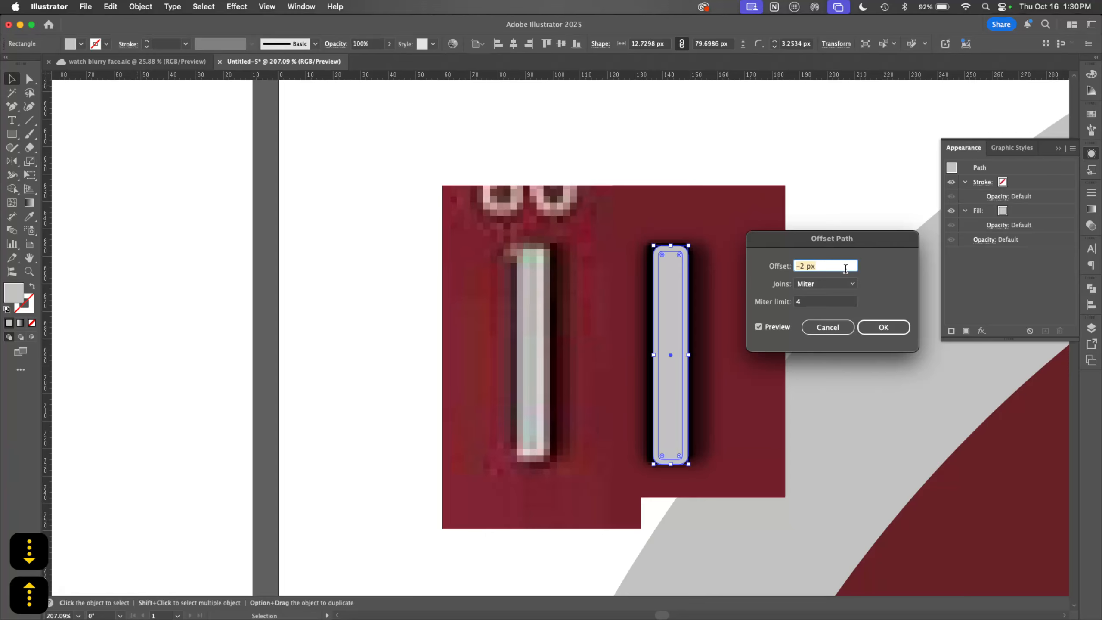
scroll(845, 268, down, 1)
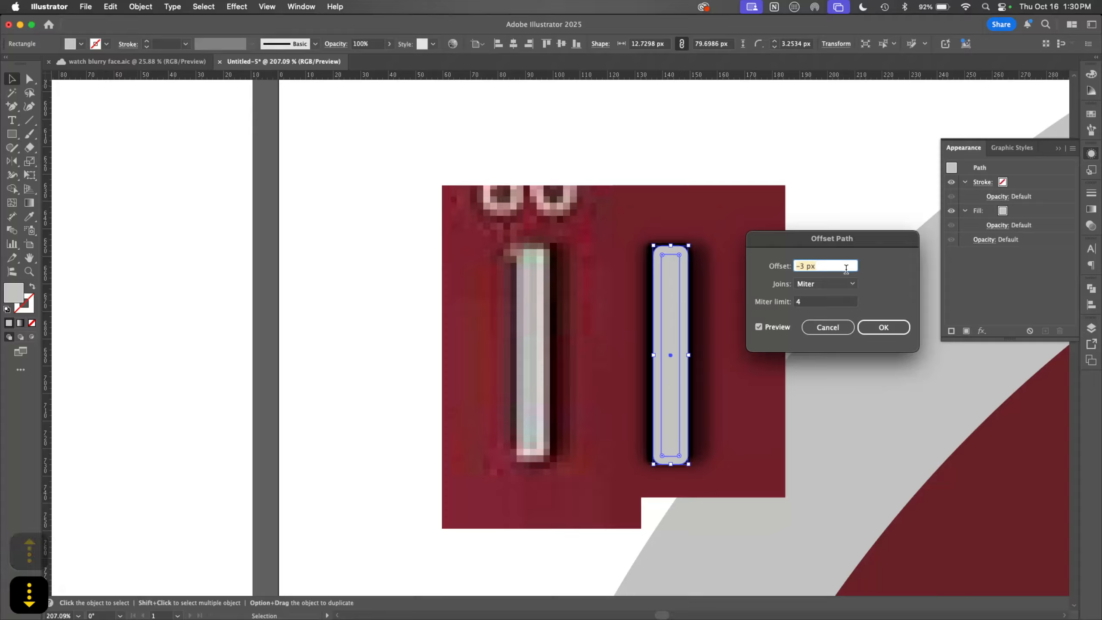
click(887, 328)
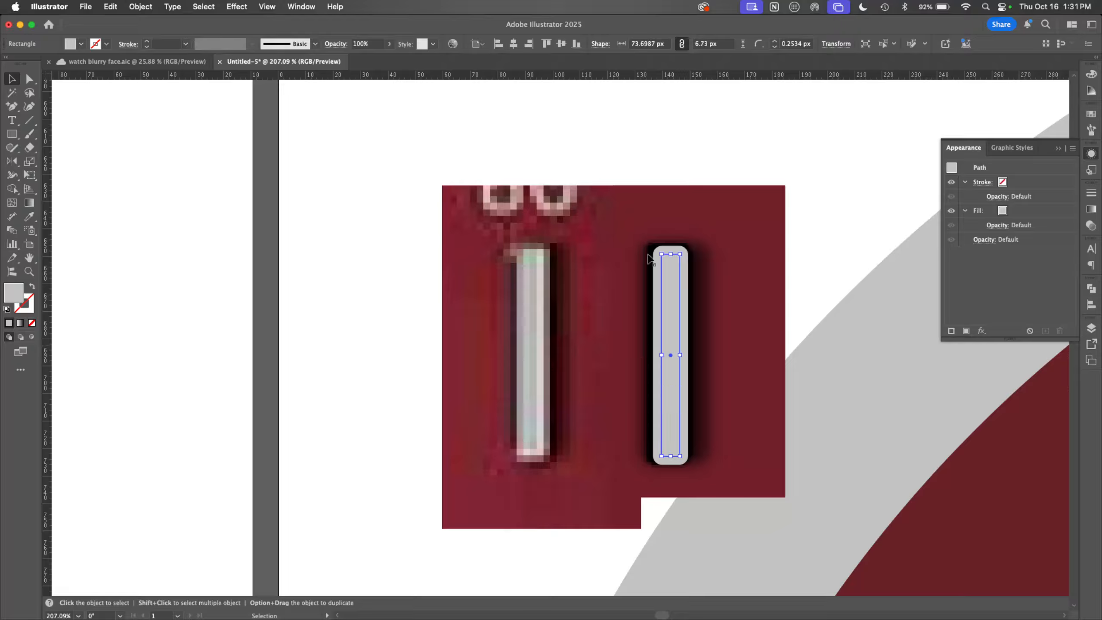
Step: Draw an ellipse about 11.9 × 11.1 px over the marker's upper-left corner and fill it with white sampled from the background
click(696, 287)
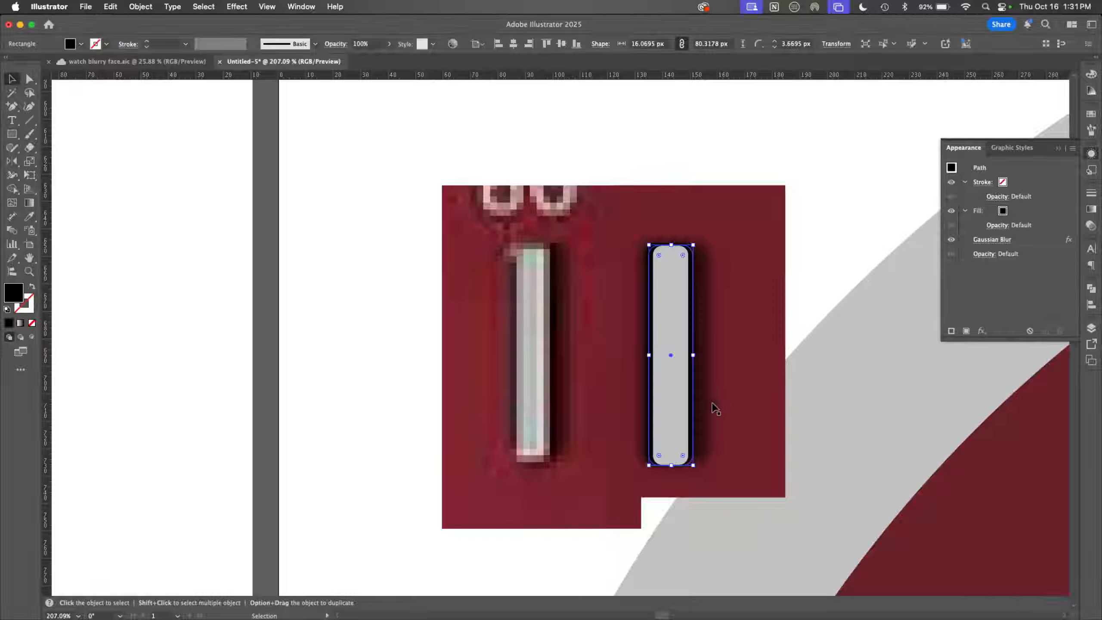
key(l)
drag(633, 233, 666, 262)
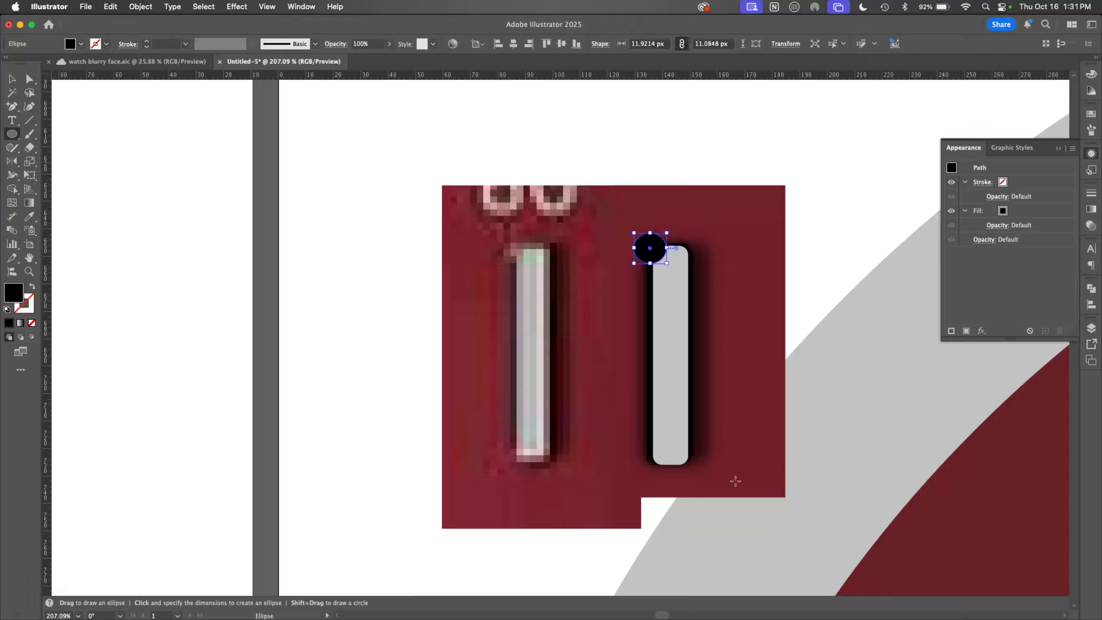
key(i)
click(836, 242)
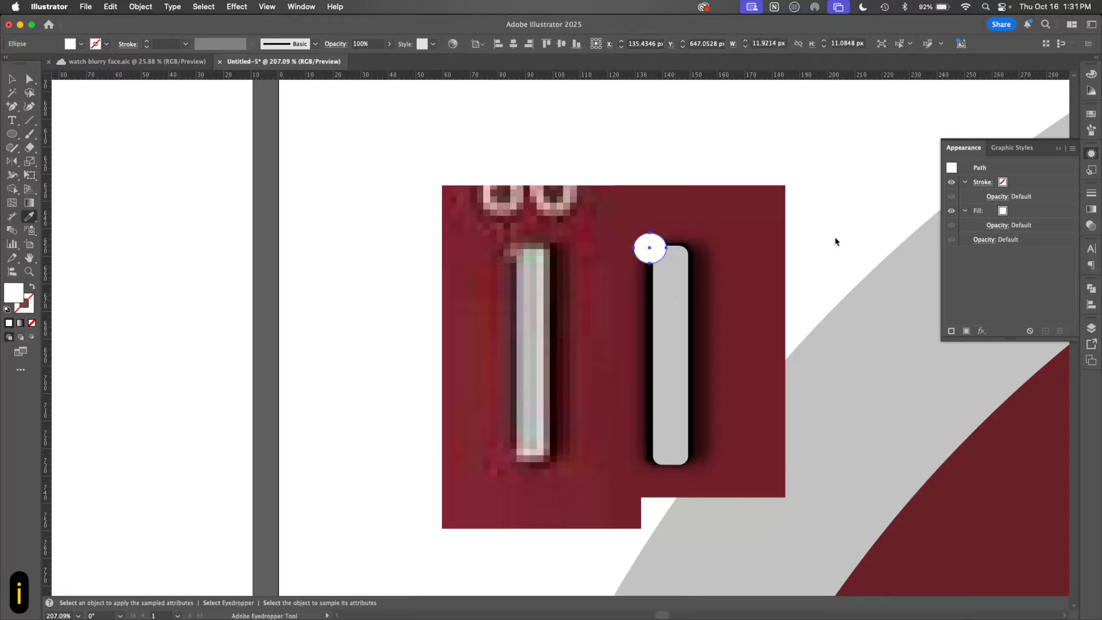
key(v)
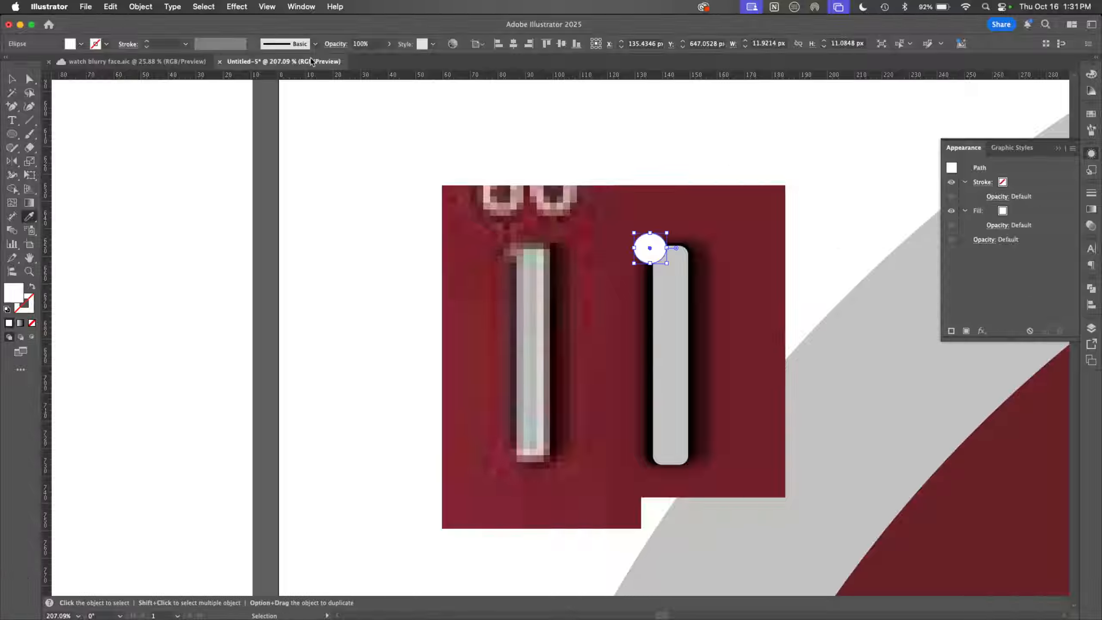
Step: Apply a Gaussian Blur to the white ellipse to turn it into a soft highlight
click(236, 6)
mouse_move(315, 258)
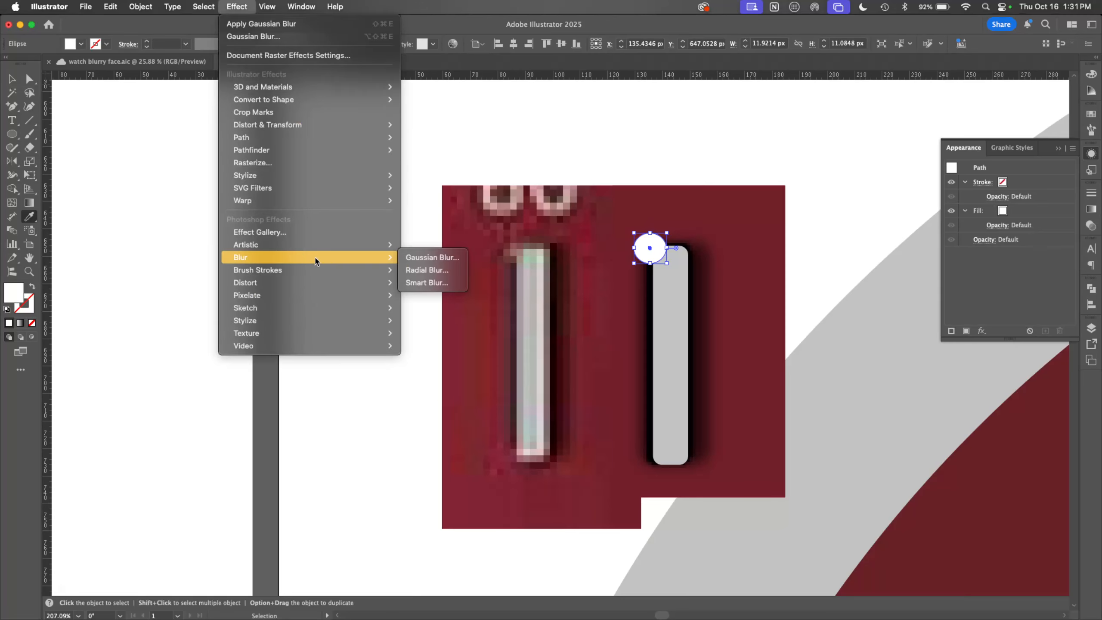
click(463, 257)
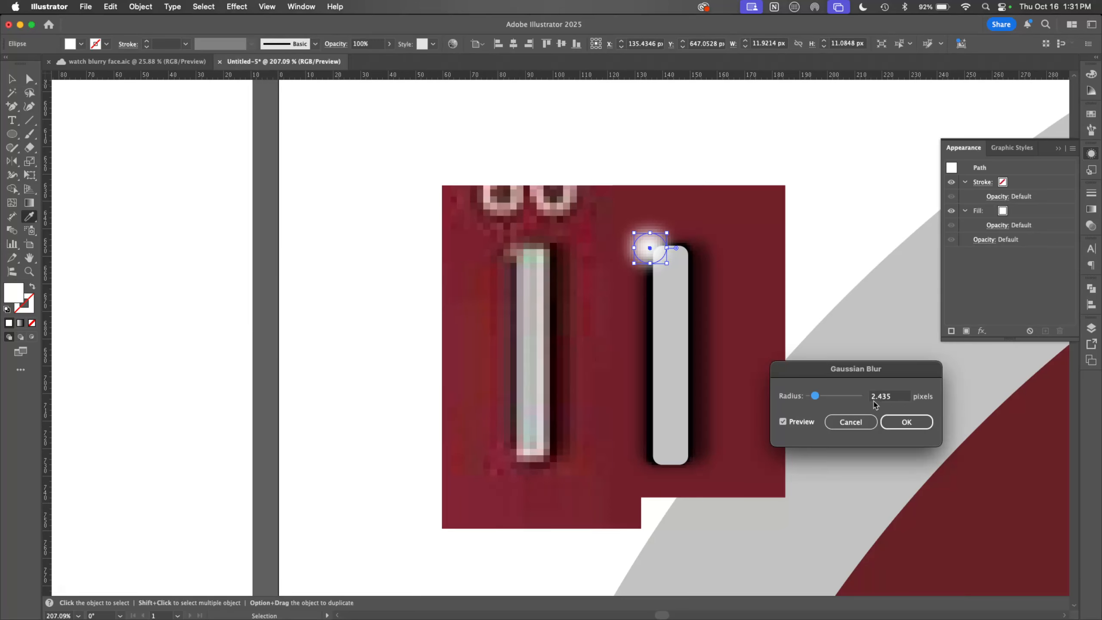
drag(816, 399, 819, 399)
click(908, 426)
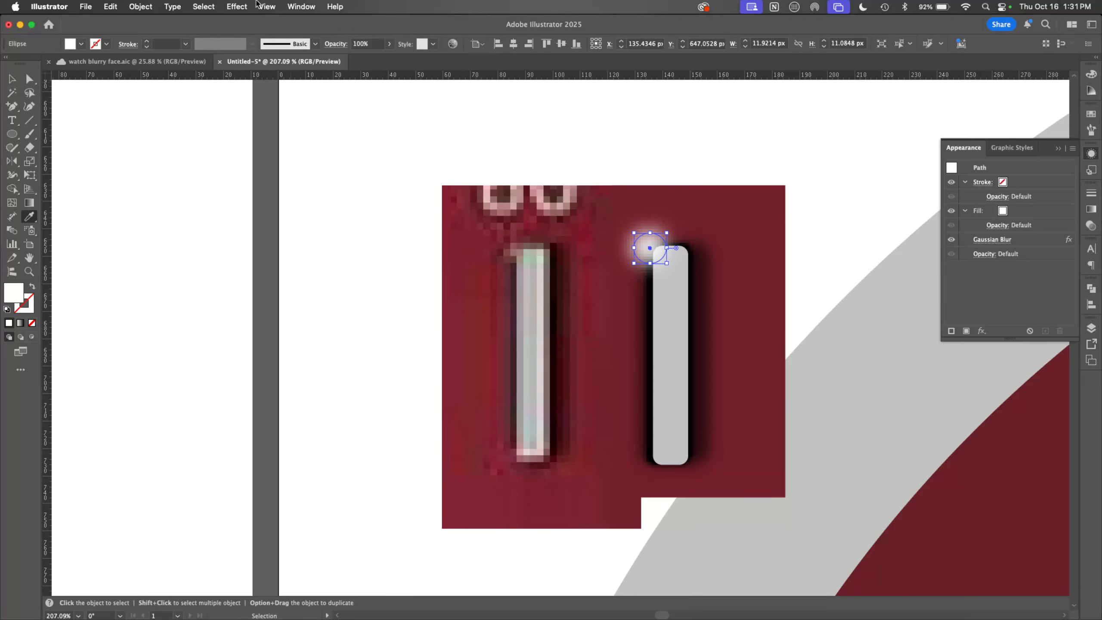
click(236, 6)
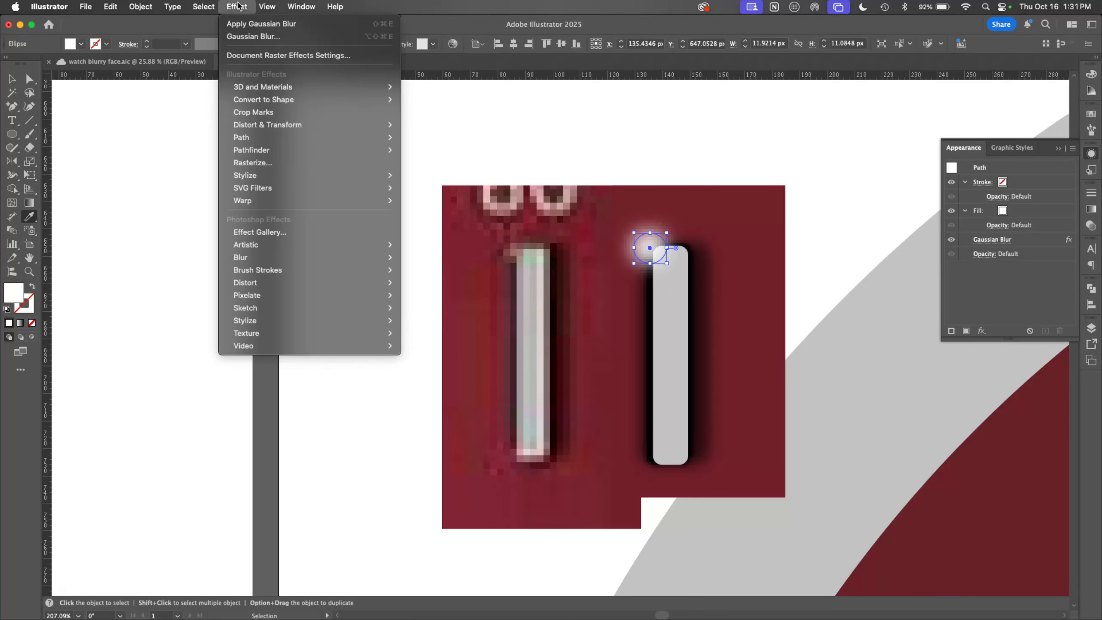
click(264, 57)
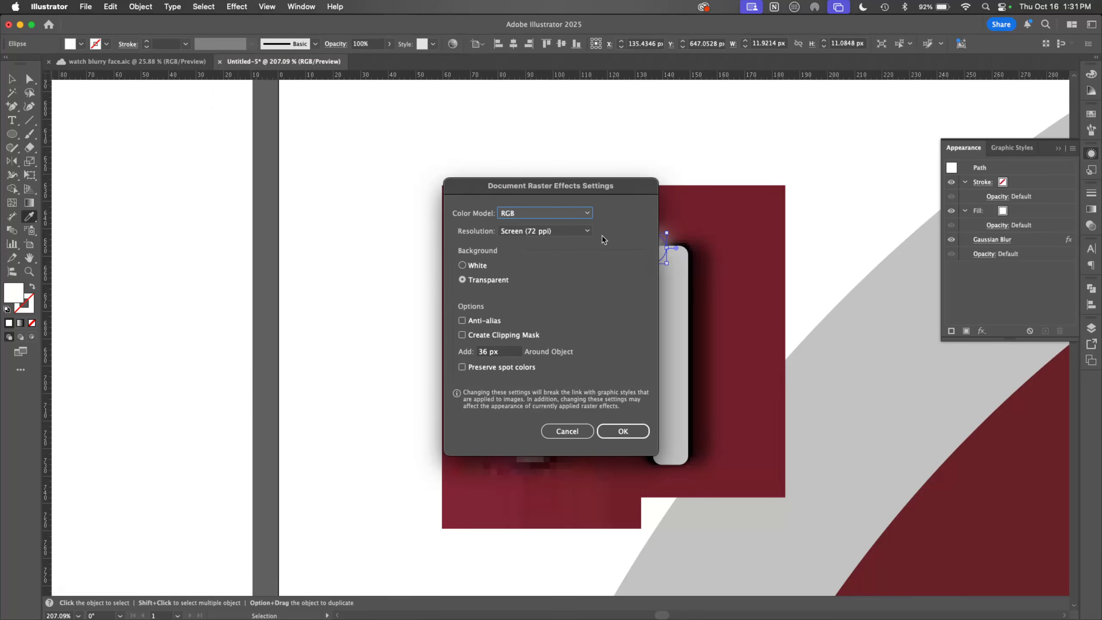
click(582, 234)
click(559, 267)
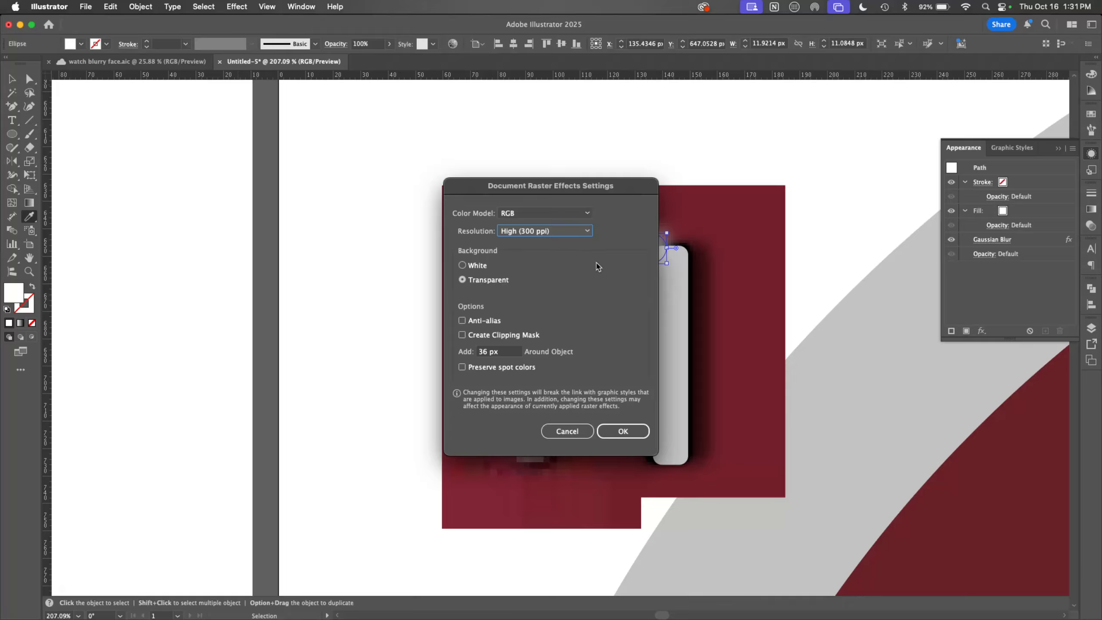
click(569, 430)
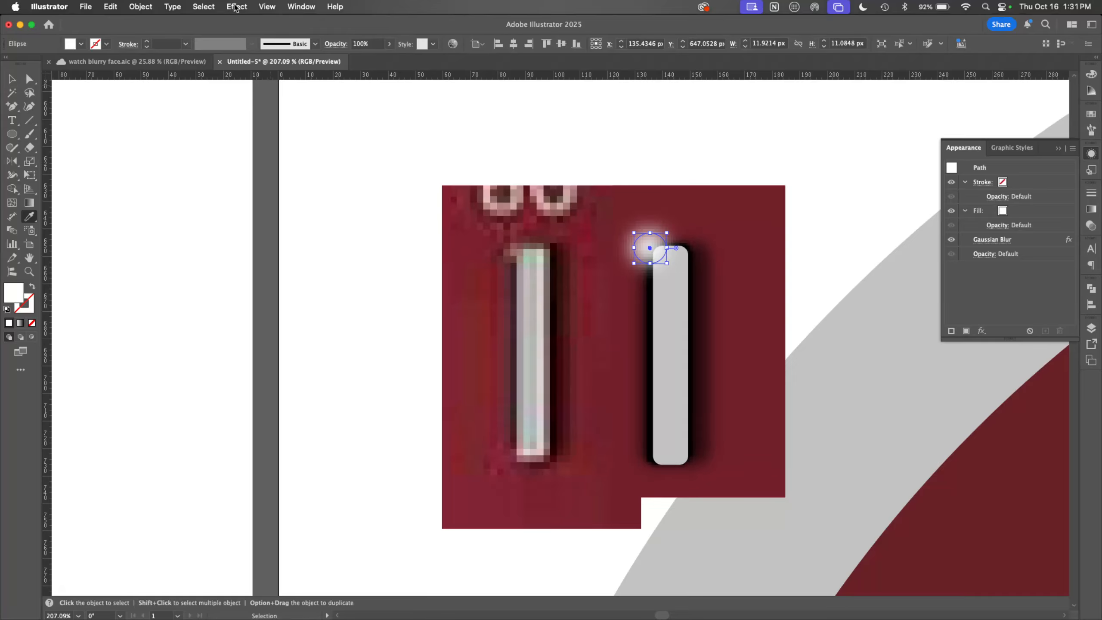
Step: Set the document raster effects resolution to High (300 ppi)
click(236, 6)
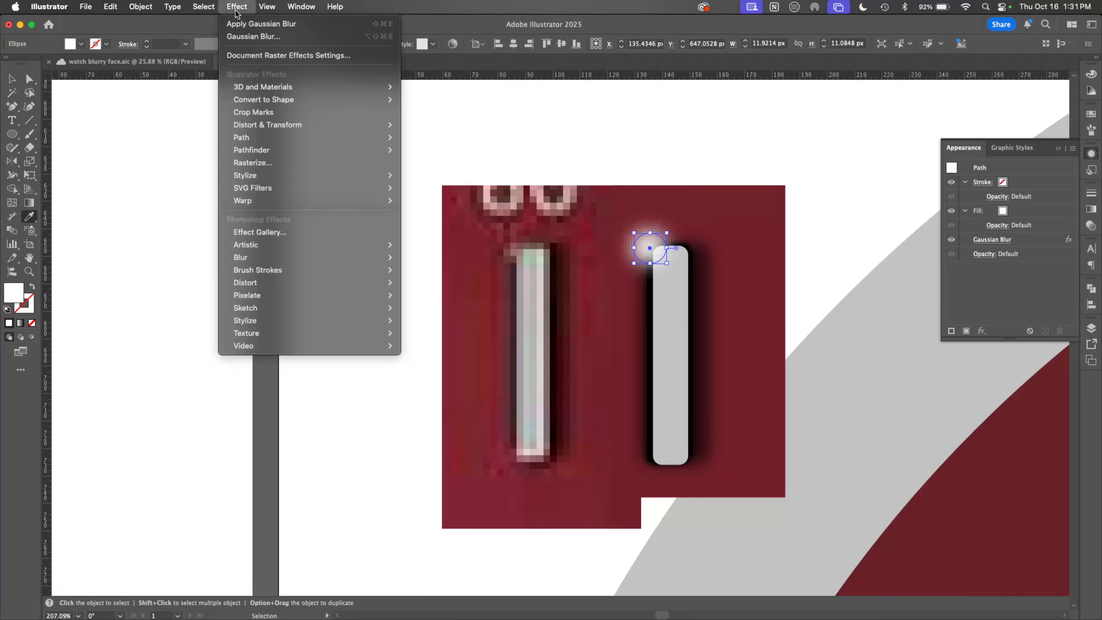
click(349, 56)
click(577, 233)
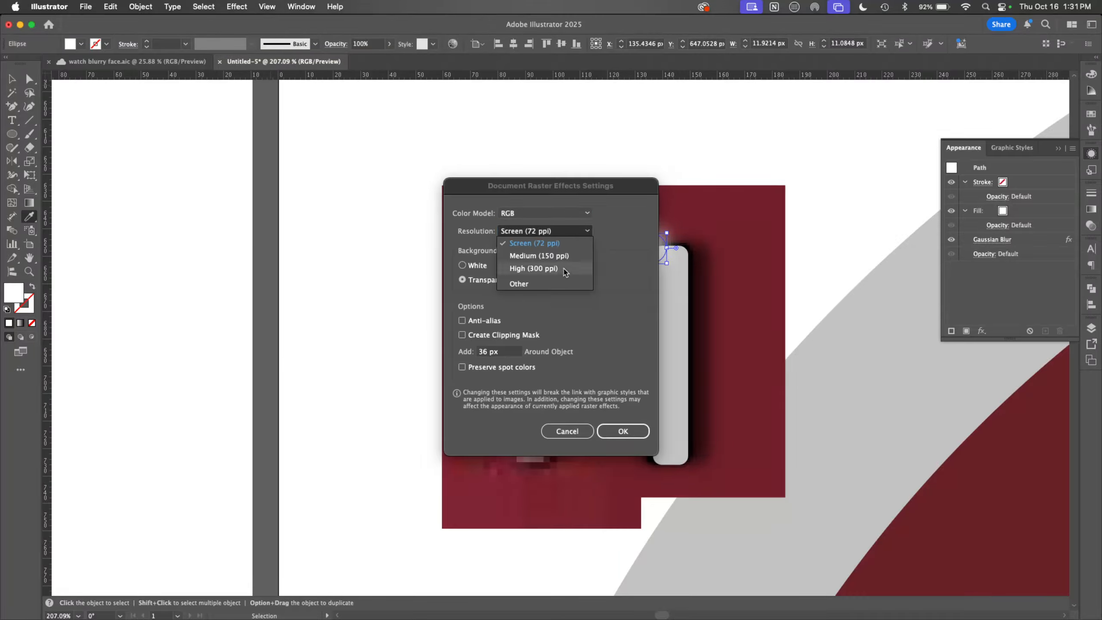
click(533, 268)
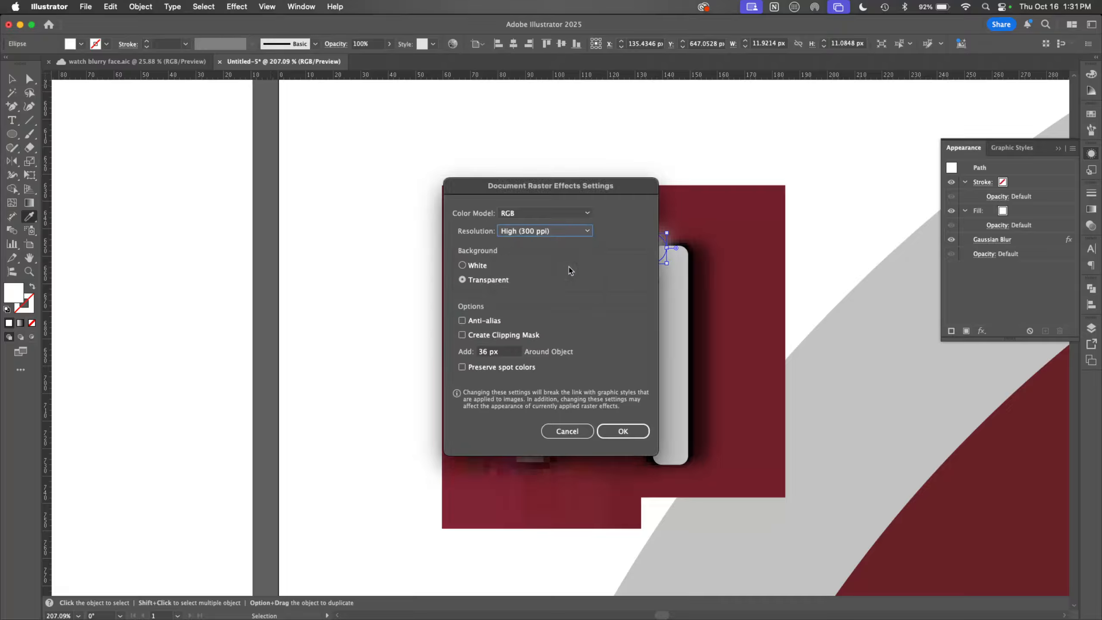
click(624, 430)
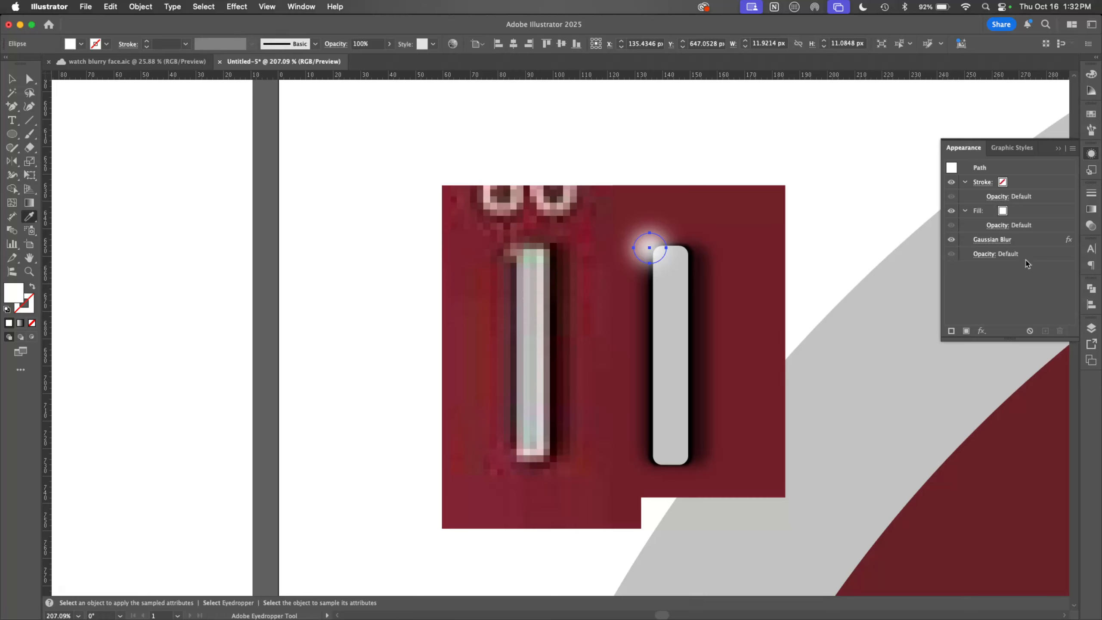
Step: Try the Screen, Overlay and Soft Light blend modes on the blurred white highlight
click(1091, 226)
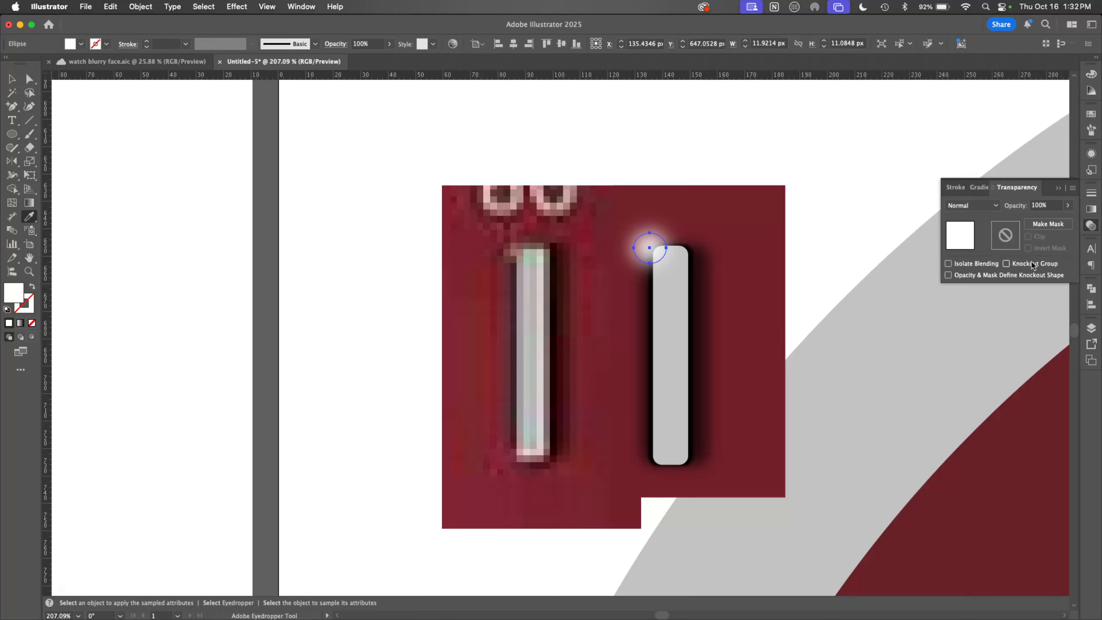
click(1000, 207)
click(986, 287)
click(992, 206)
click(981, 314)
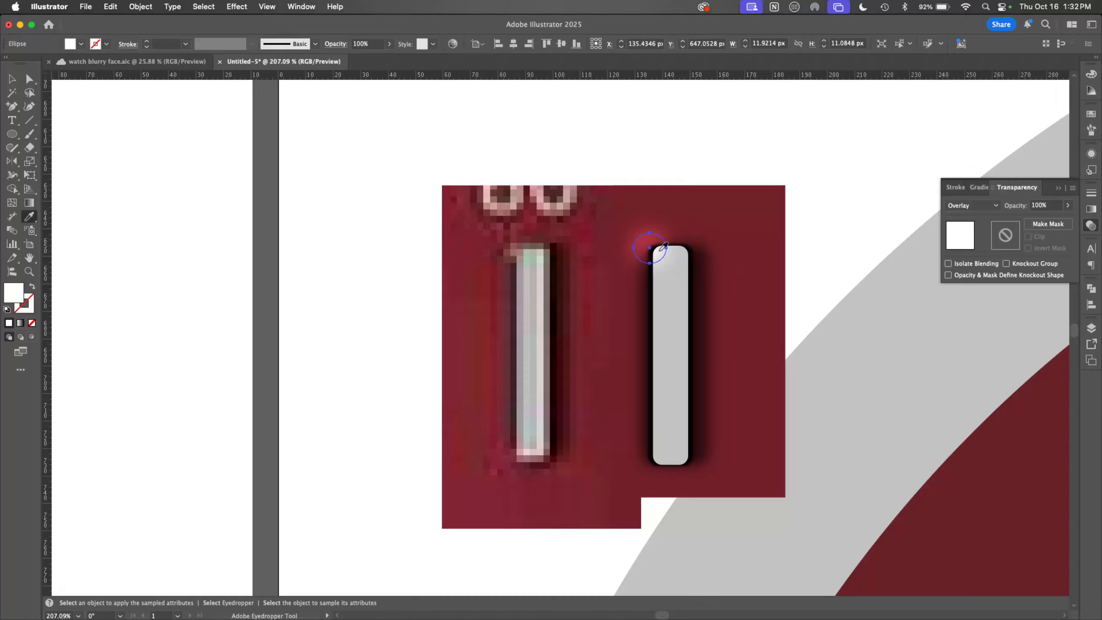
click(994, 205)
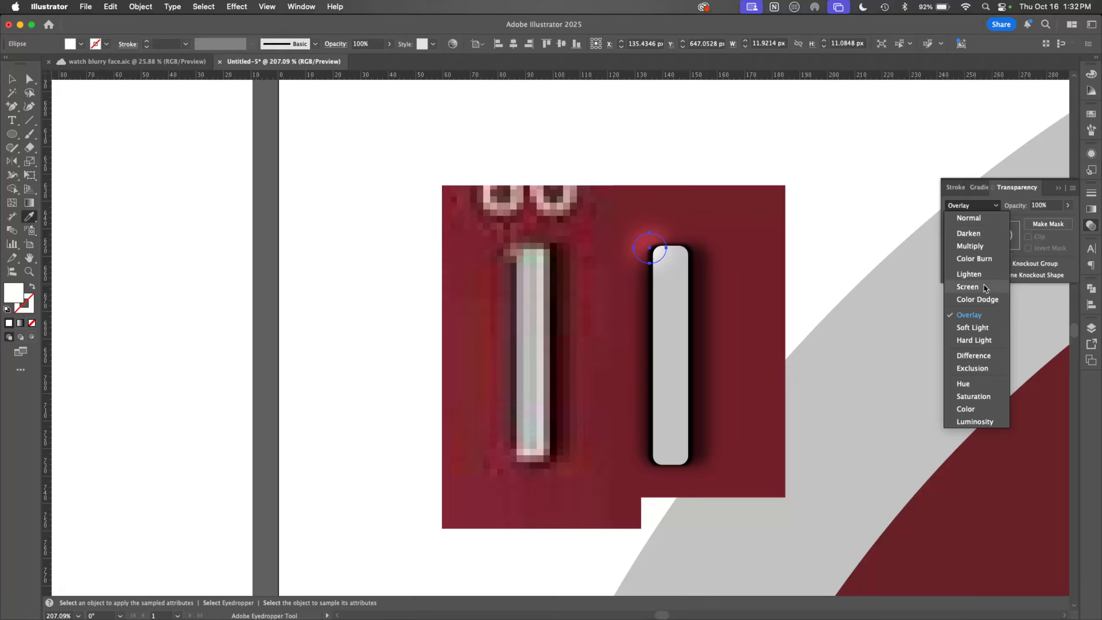
click(974, 327)
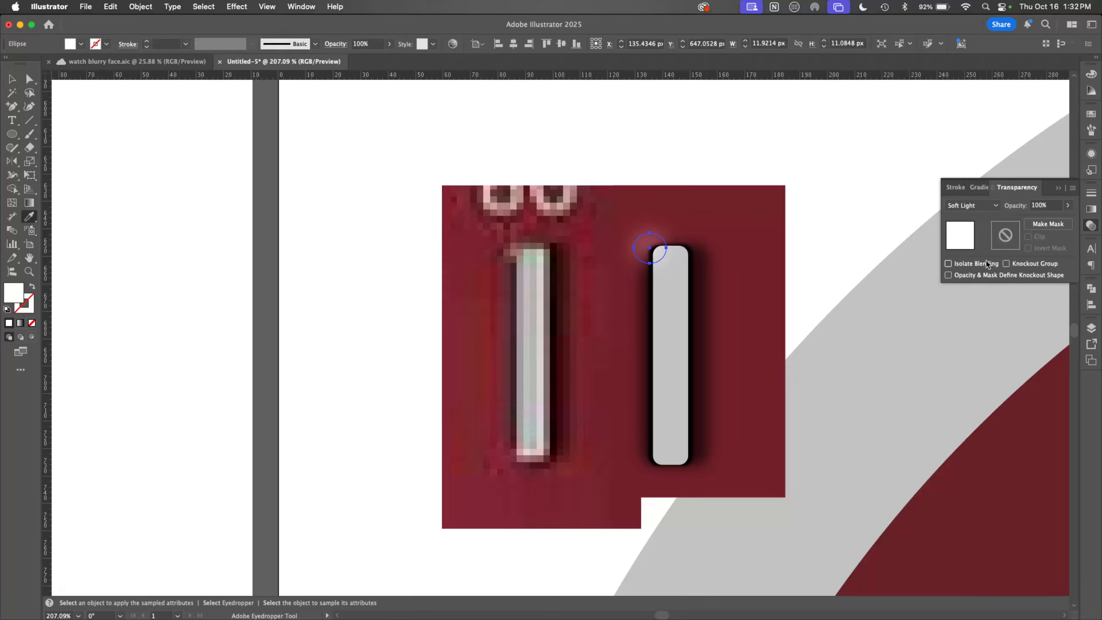
Step: Set the white highlight to Hard Light at 65% opacity and shrink it to about 8.9 × 8.3 px
click(991, 206)
click(975, 340)
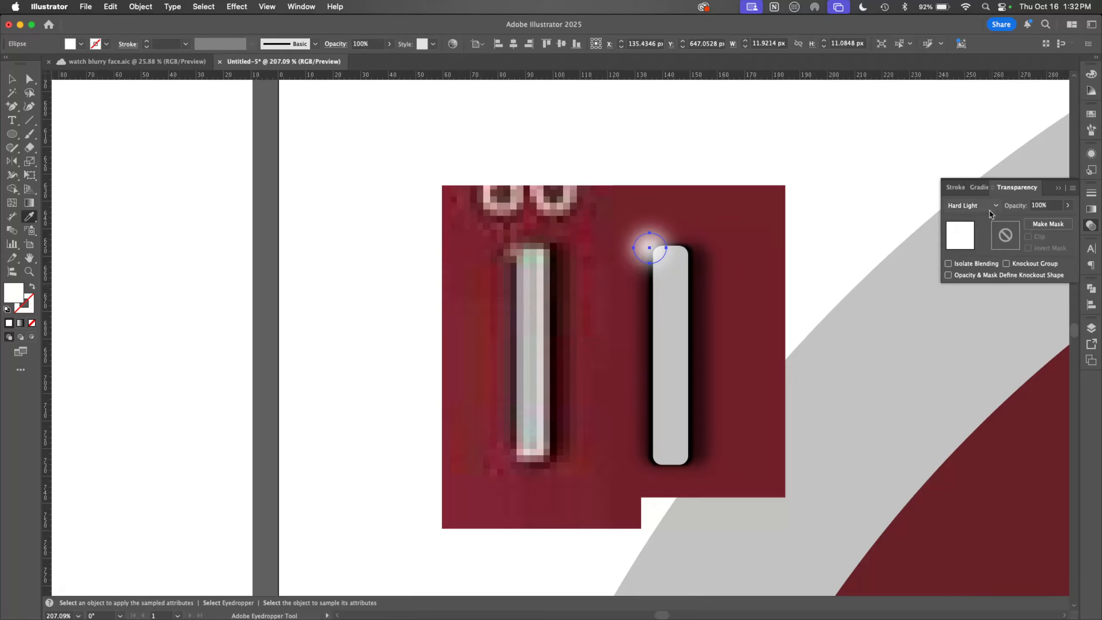
click(1070, 207)
drag(1068, 219, 1053, 221)
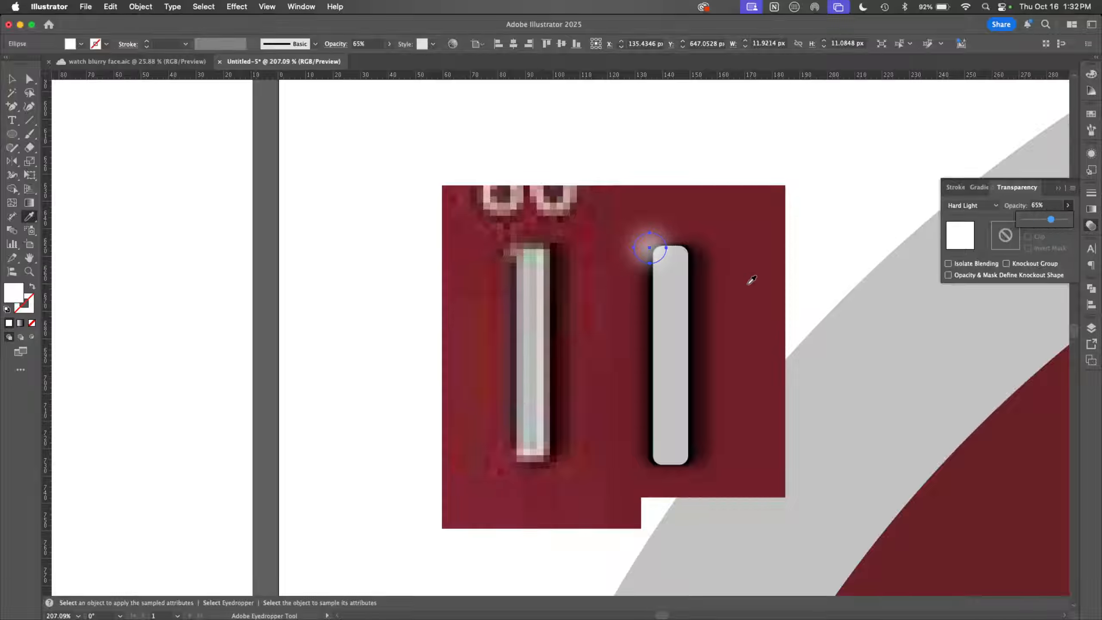
key(Return)
key(v)
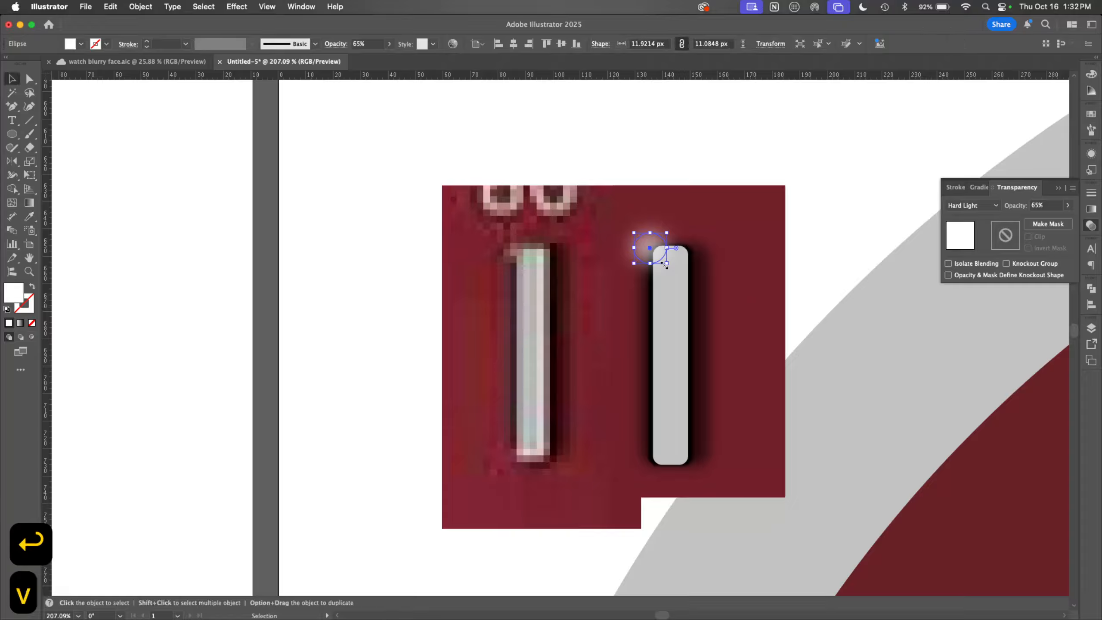
drag(667, 263, 653, 230)
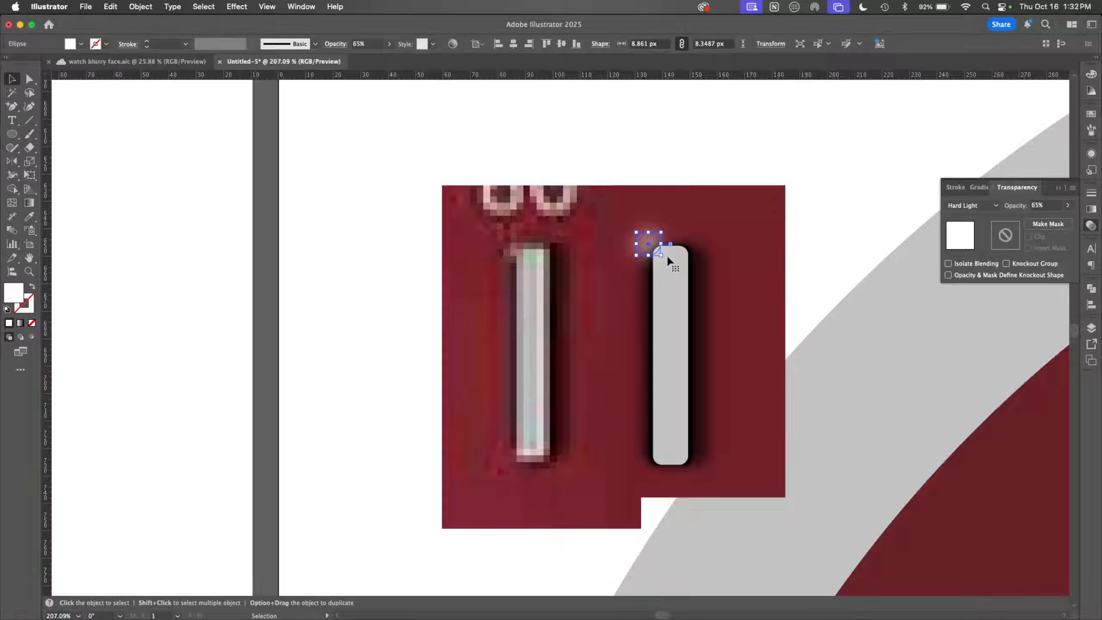
Step: Duplicate the white corner highlight in place and shrink the copy to about 5.9 × 5.6 px
key(a)
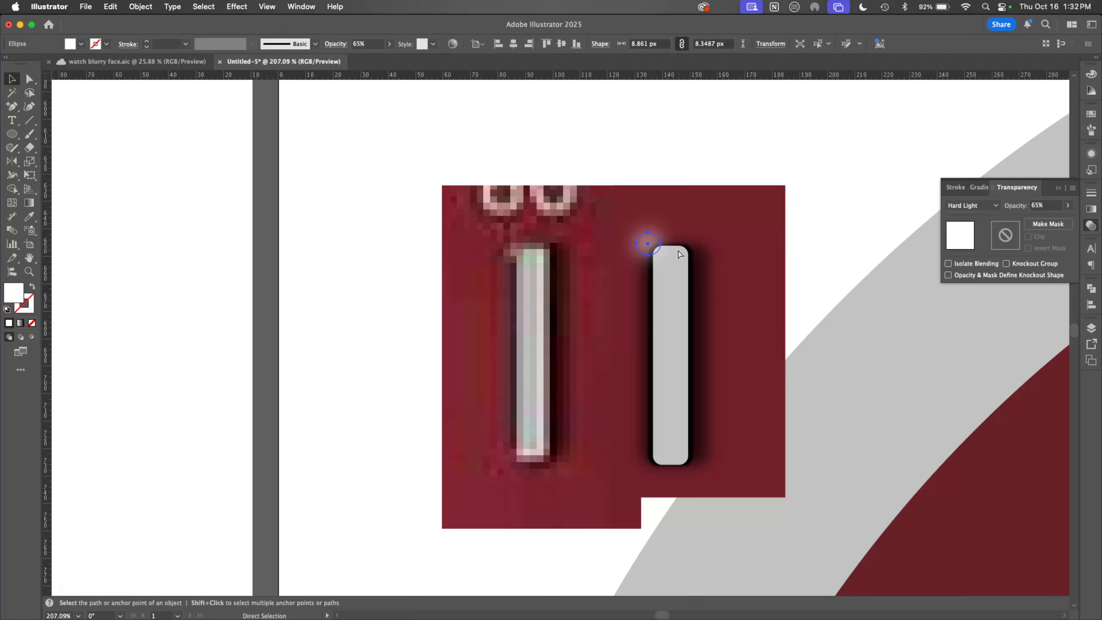
key(super+c)
key(super+f)
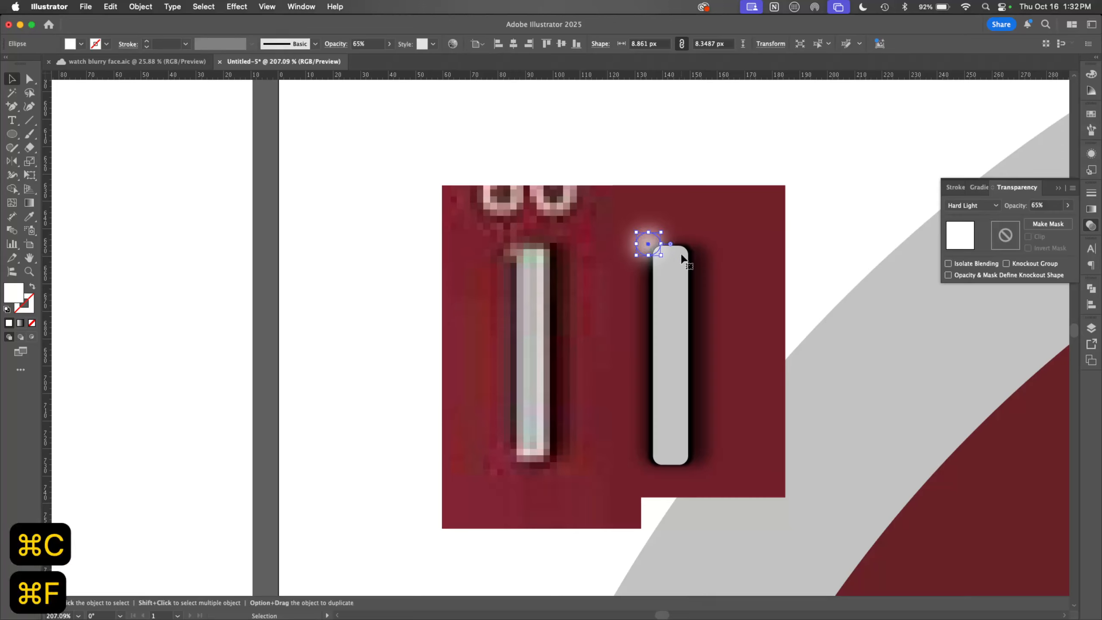
drag(636, 231, 644, 239)
Step: Set the small highlight copy to Normal at 100% opacity and shrink it further to about 4.5 × 5.1 px
click(996, 205)
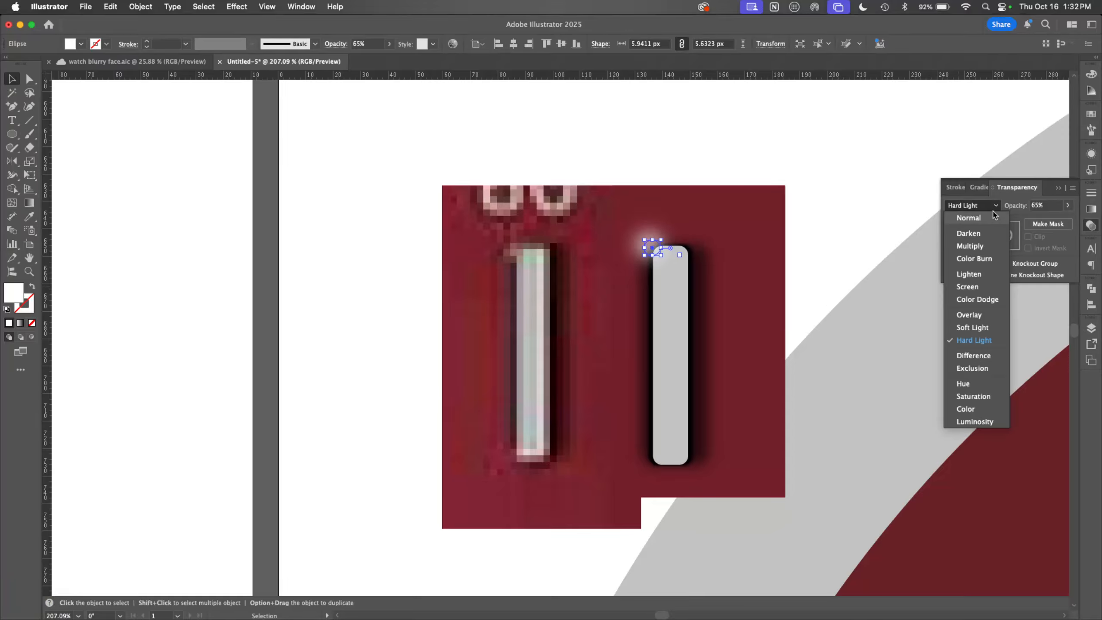
click(968, 218)
click(1066, 205)
drag(1050, 220, 1100, 220)
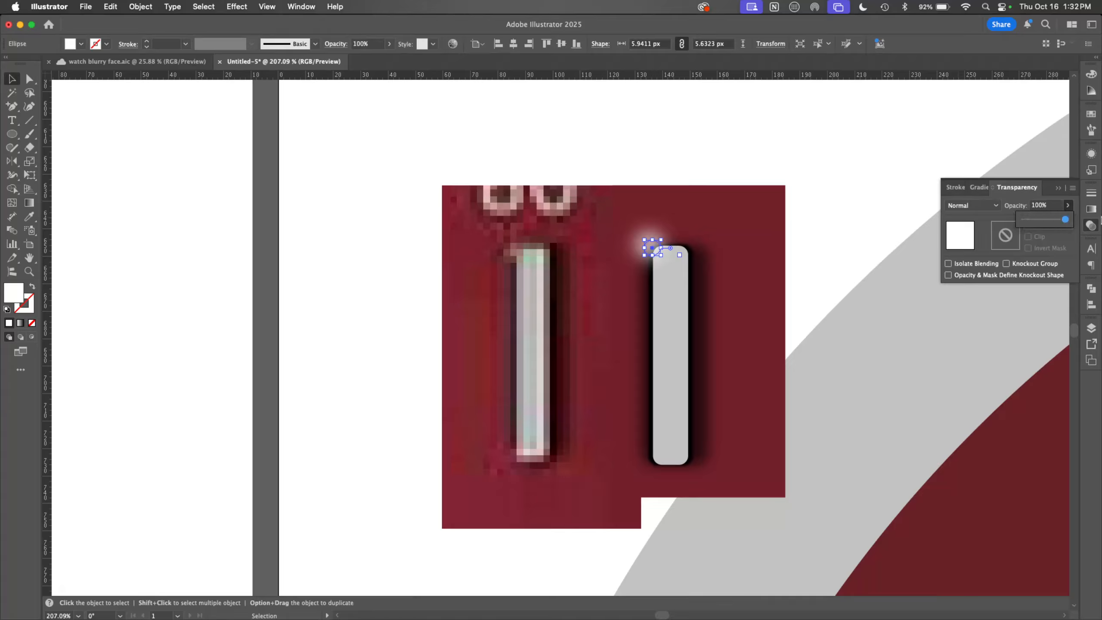
drag(645, 240, 654, 246)
click(771, 153)
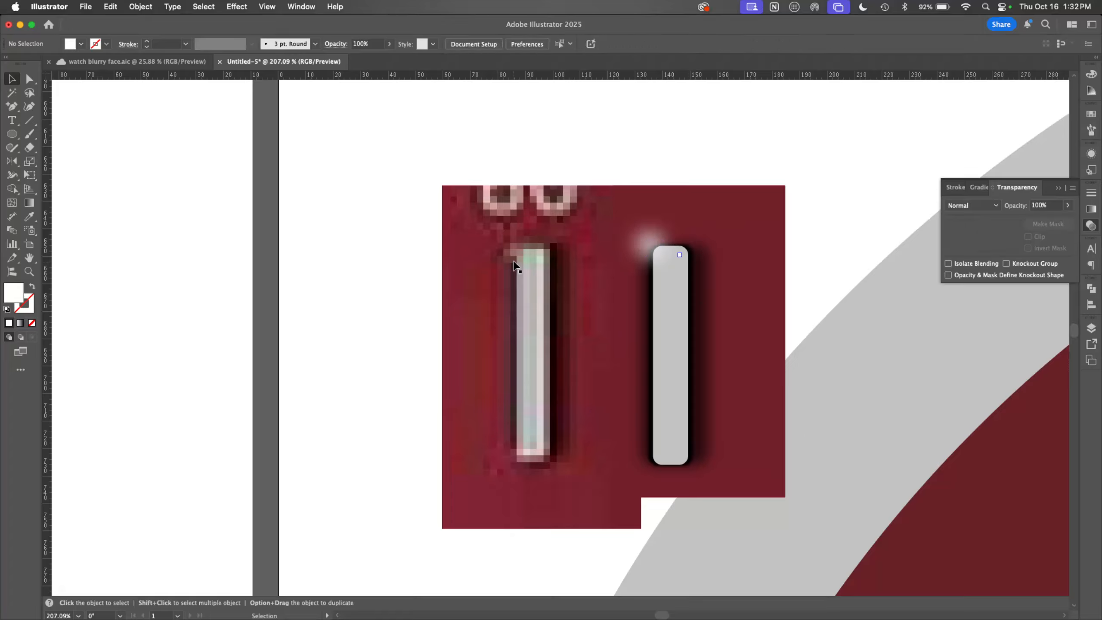
Step: Lock the small highlight, place the larger blurred ellipse just left of the marker's upper corner and fill it black
click(652, 247)
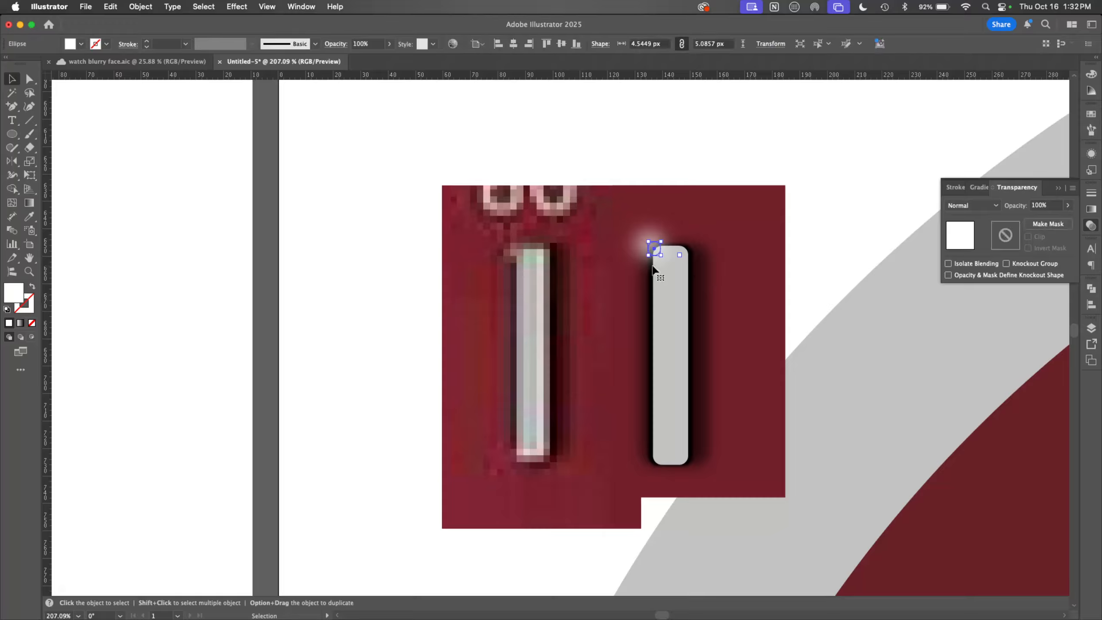
key(super+2)
click(645, 251)
drag(651, 251, 637, 254)
click(1087, 116)
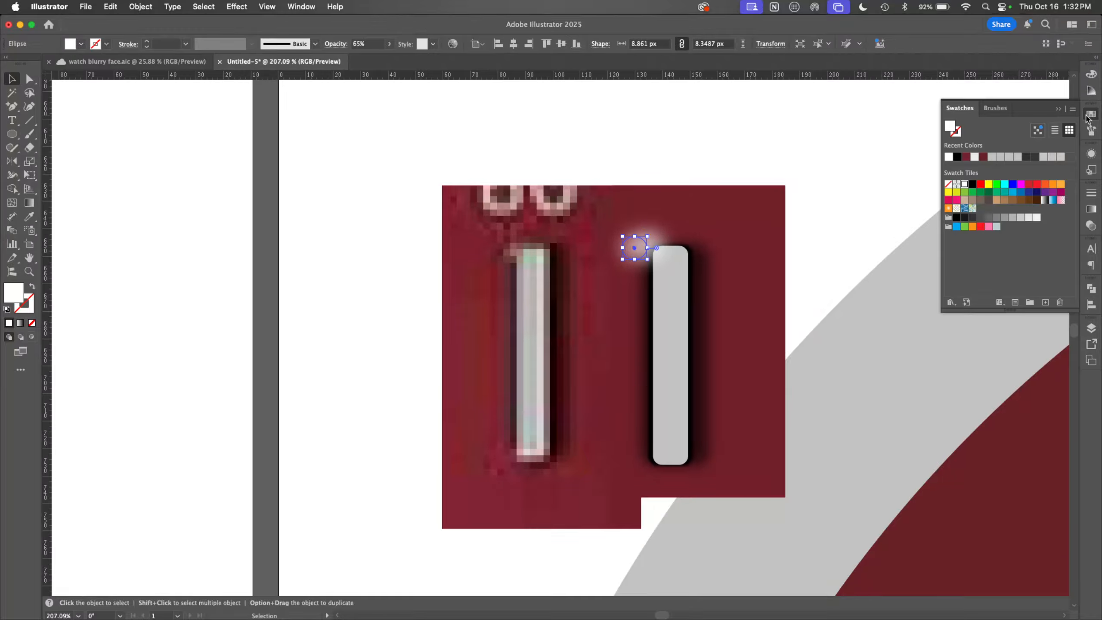
click(955, 157)
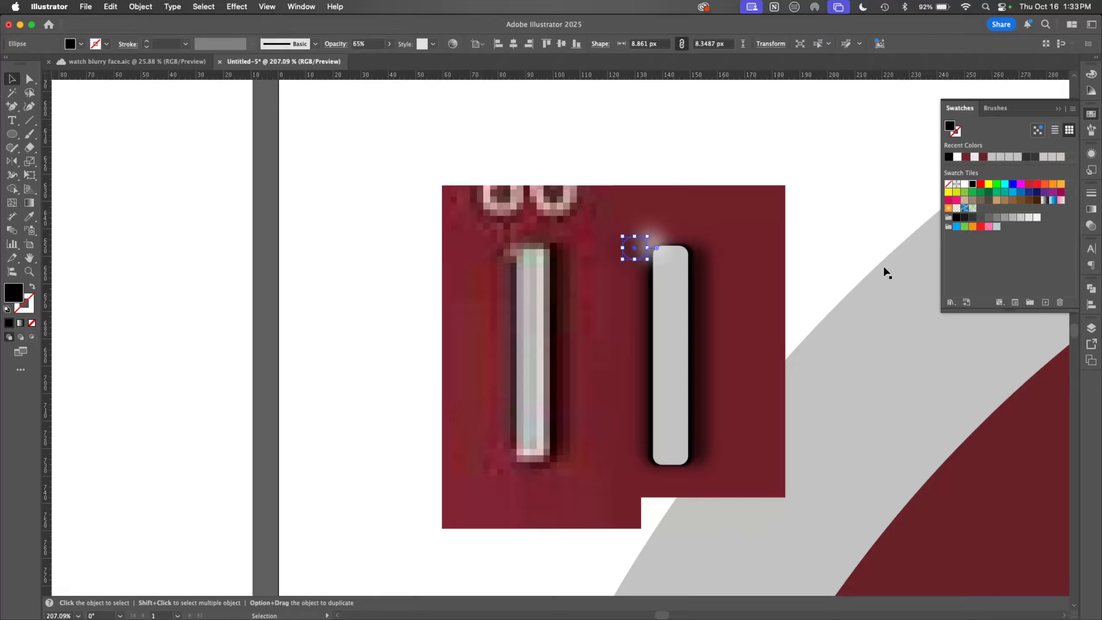
Step: Rotate and stretch the black blurred ellipse to about 8.9 × 11.4 px and set its blend mode to Multiply
mouse_move(636, 259)
mouse_down()
mouse_move(636, 269)
mouse_move(663, 261)
mouse_move(635, 254)
mouse_up()
click(1091, 225)
click(981, 206)
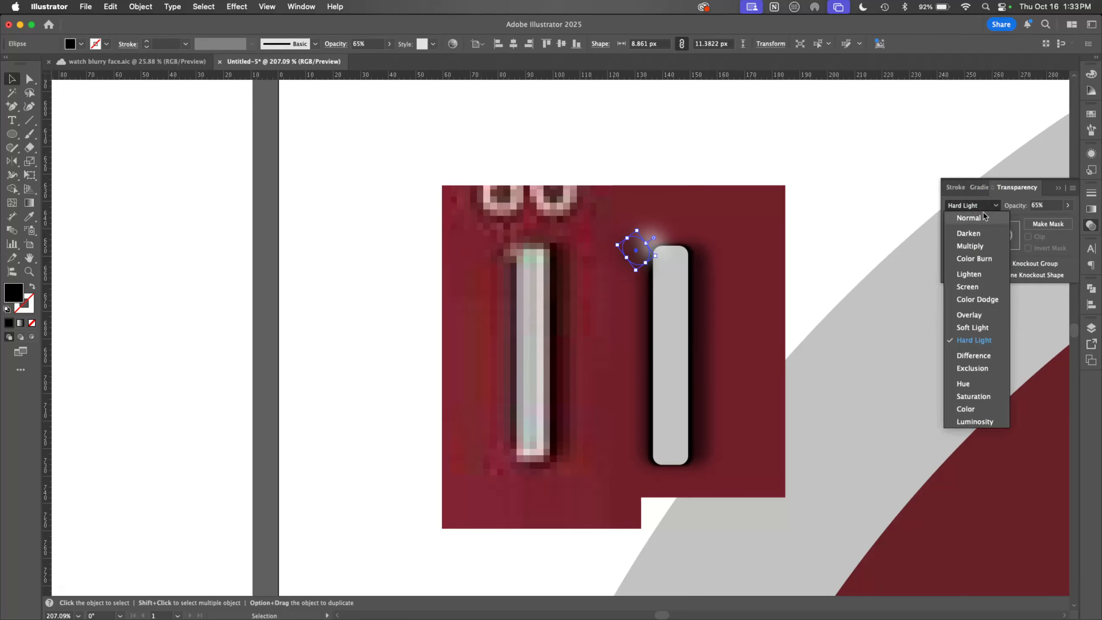
click(979, 247)
click(782, 158)
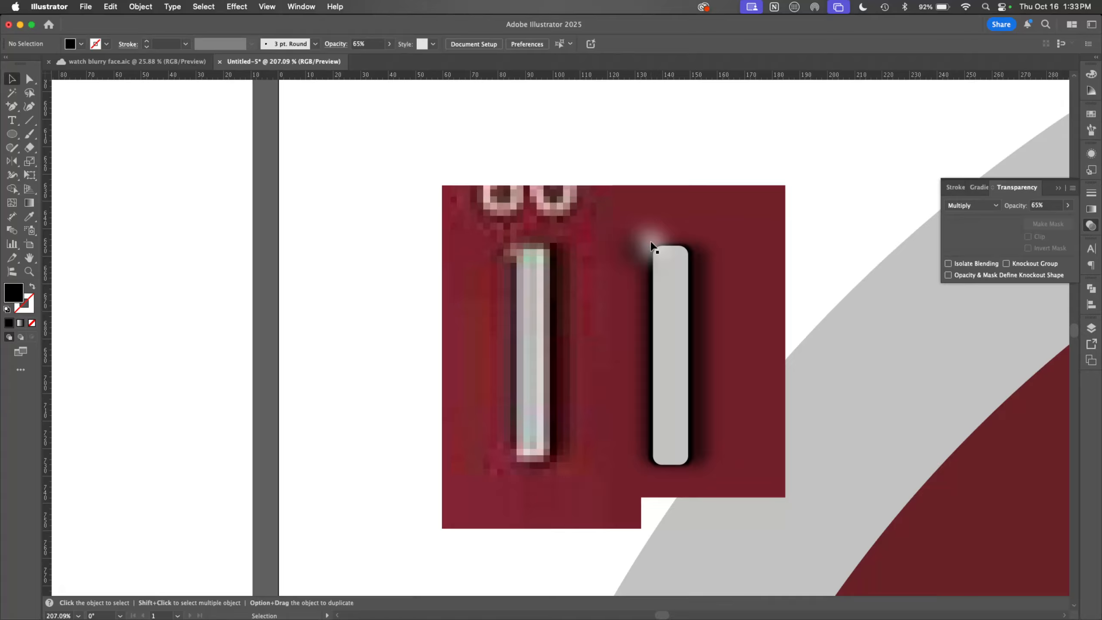
Step: Place a copy of the blurred ellipse on the marker's upper end, shrink it to about 6.3 × 8.5 px and fill it turquoise #47FFD4
click(681, 257)
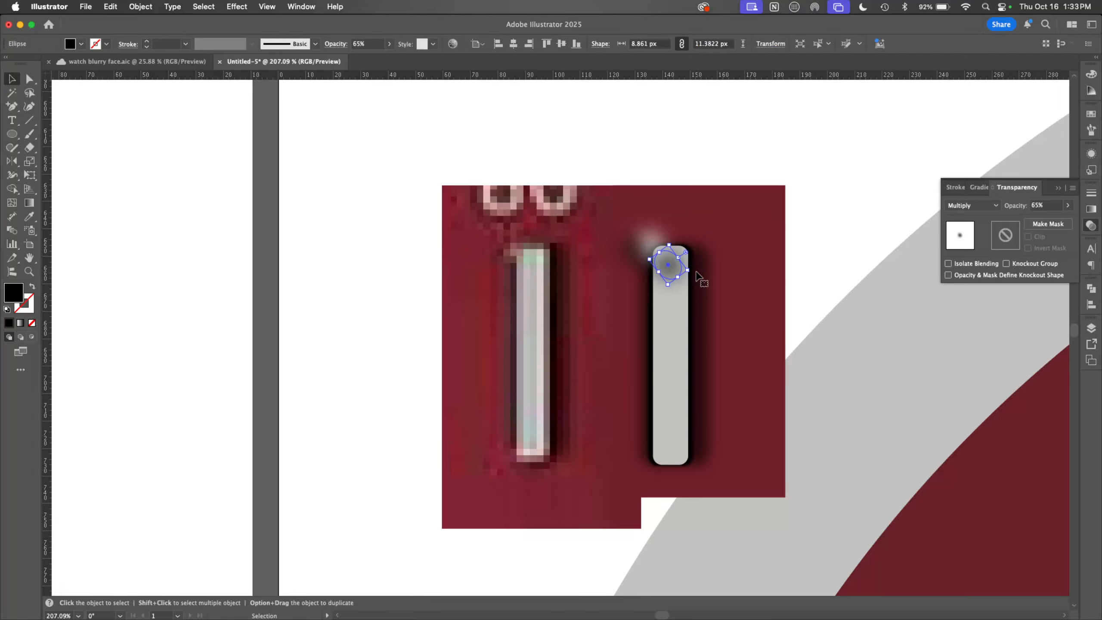
drag(699, 277, 673, 262)
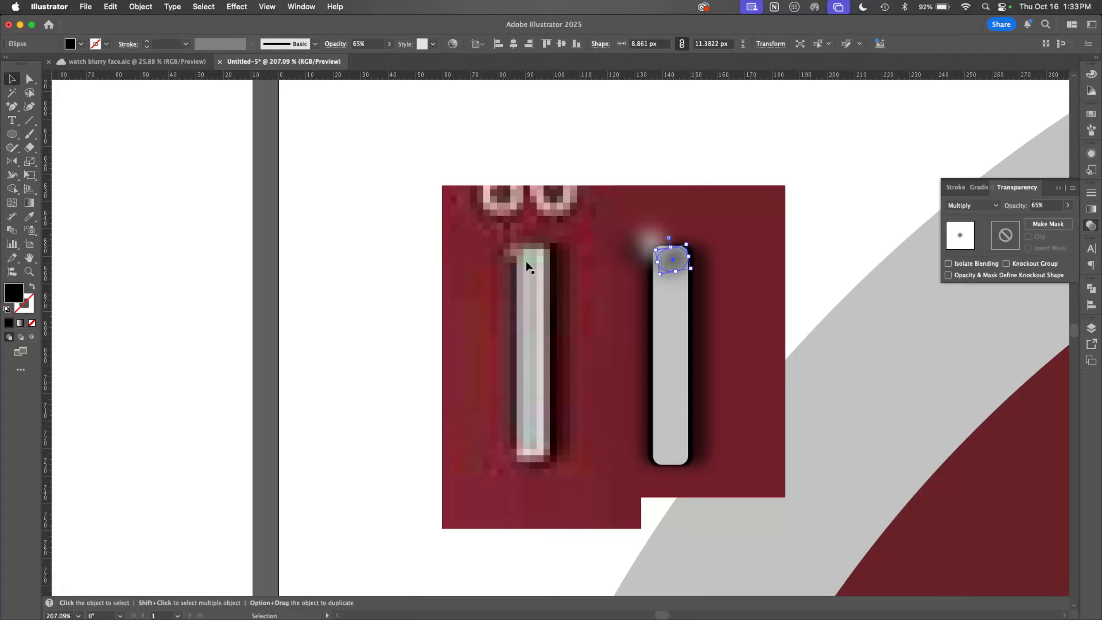
click(1090, 75)
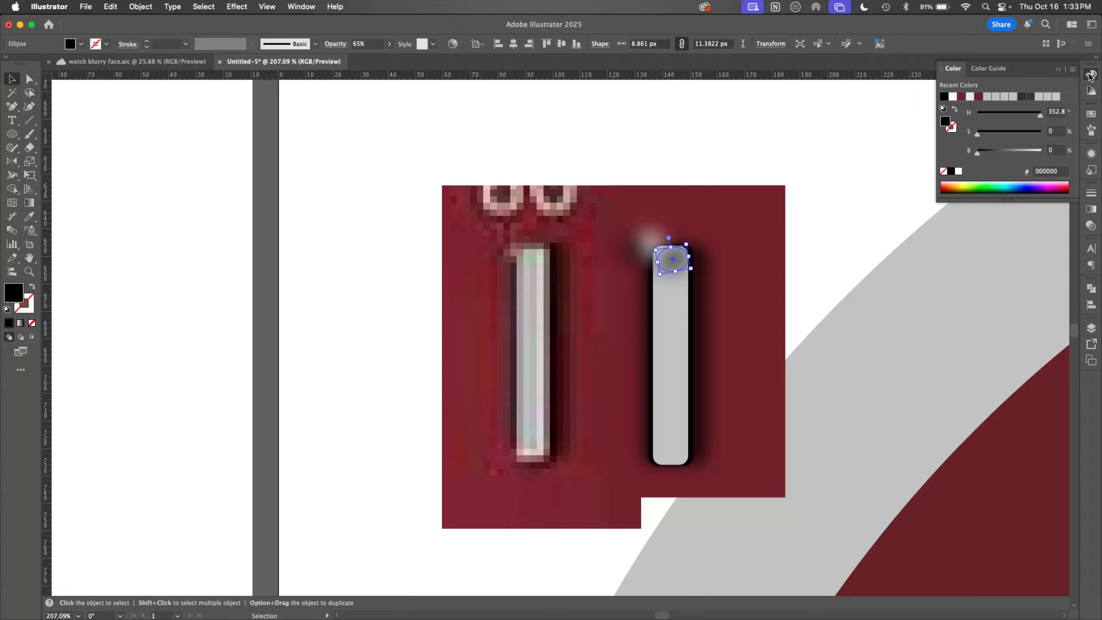
drag(978, 152, 1041, 152)
drag(977, 133, 1007, 117)
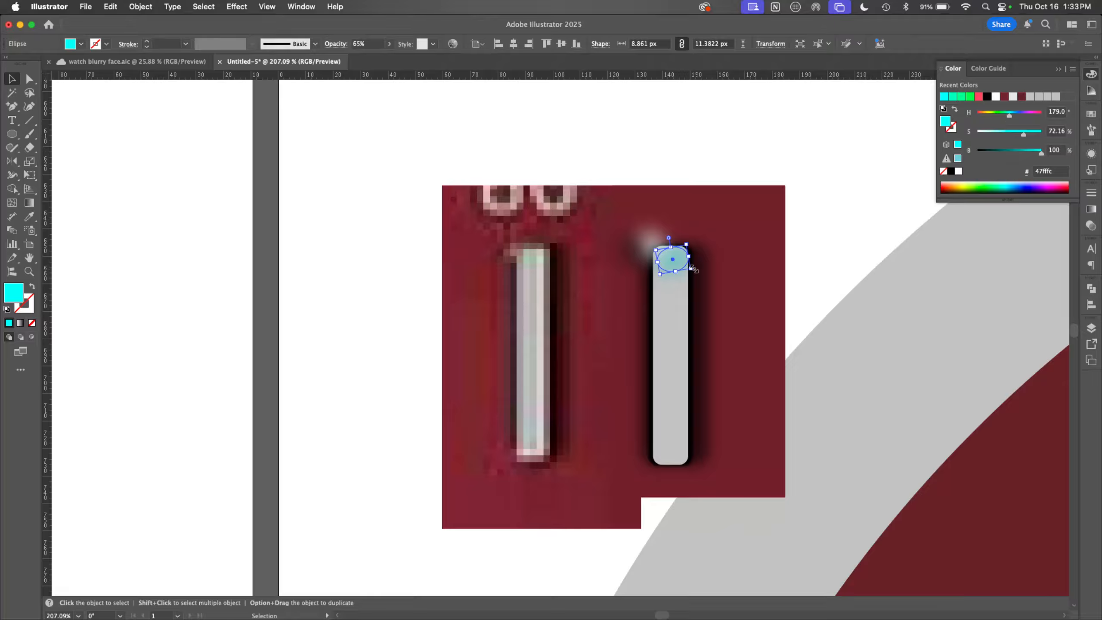
drag(690, 268, 681, 264)
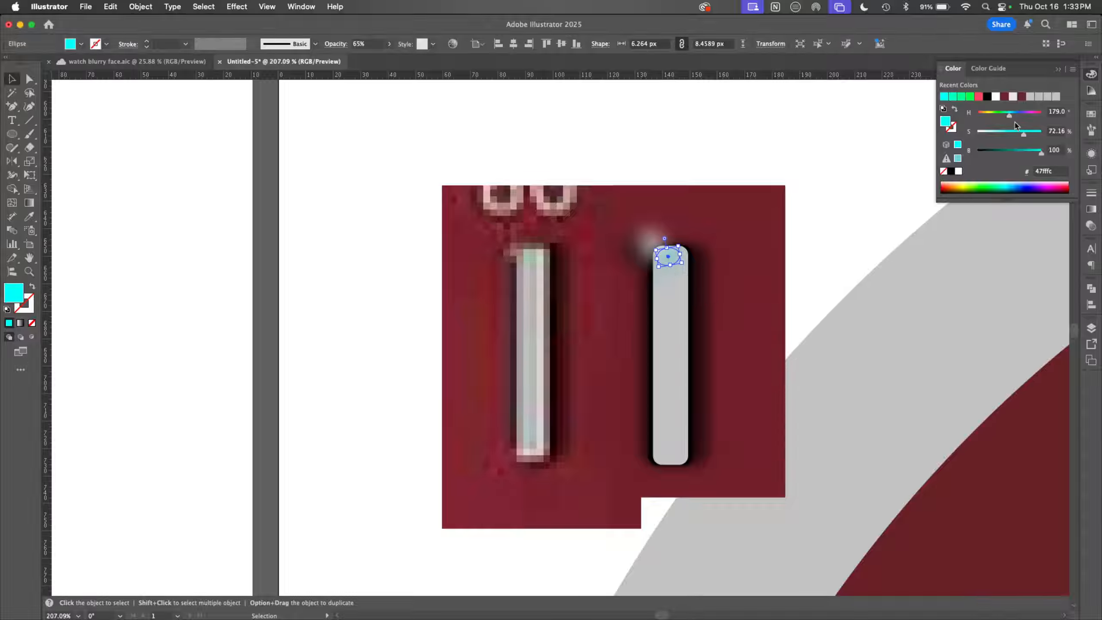
drag(1011, 119, 1007, 118)
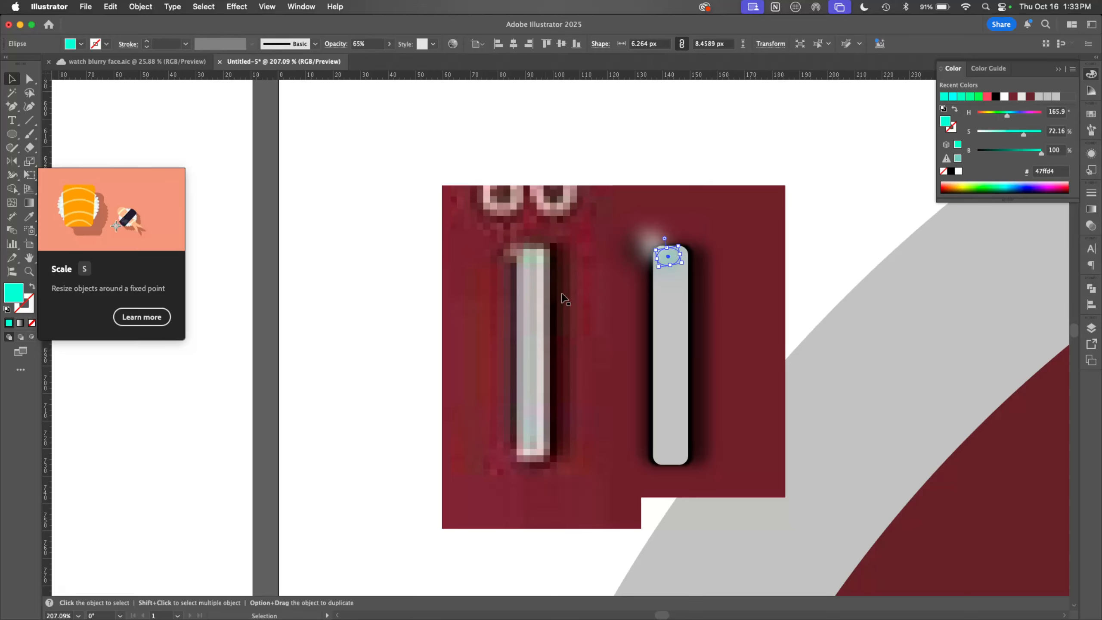
Step: Duplicate the turquoise ellipse at the marker's upper-right corner, enlarge it to about 11.7 × 10.3 px, fill it pink #FF475D and send it backward
key(super+c)
key(super+f)
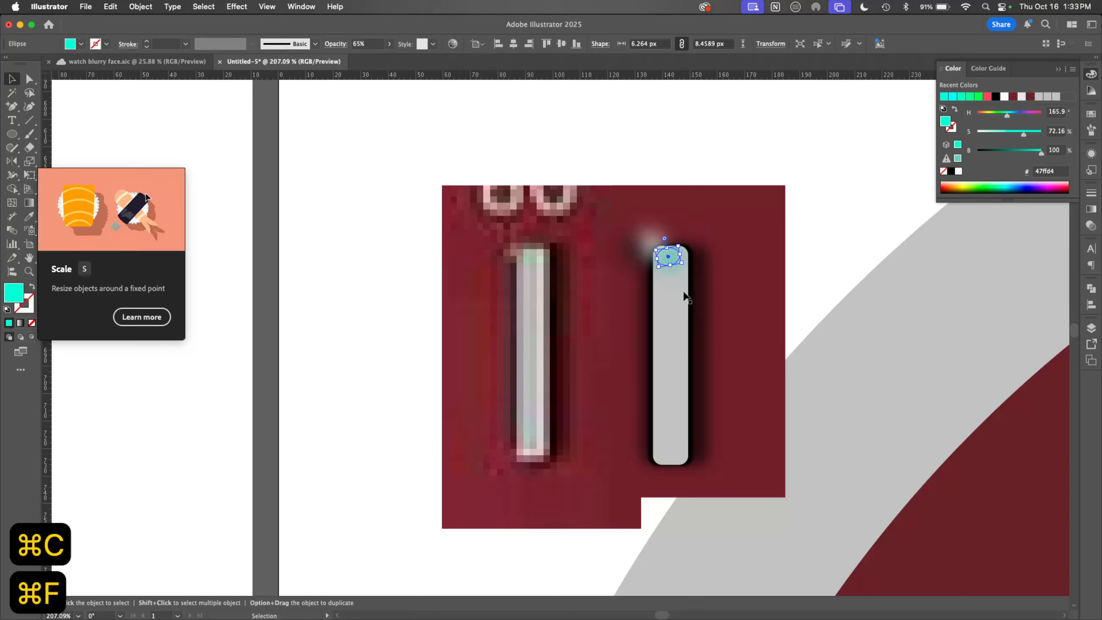
mouse_move(670, 260)
mouse_down()
mouse_move(676, 249)
mouse_move(675, 277)
mouse_move(668, 259)
mouse_up()
click(986, 96)
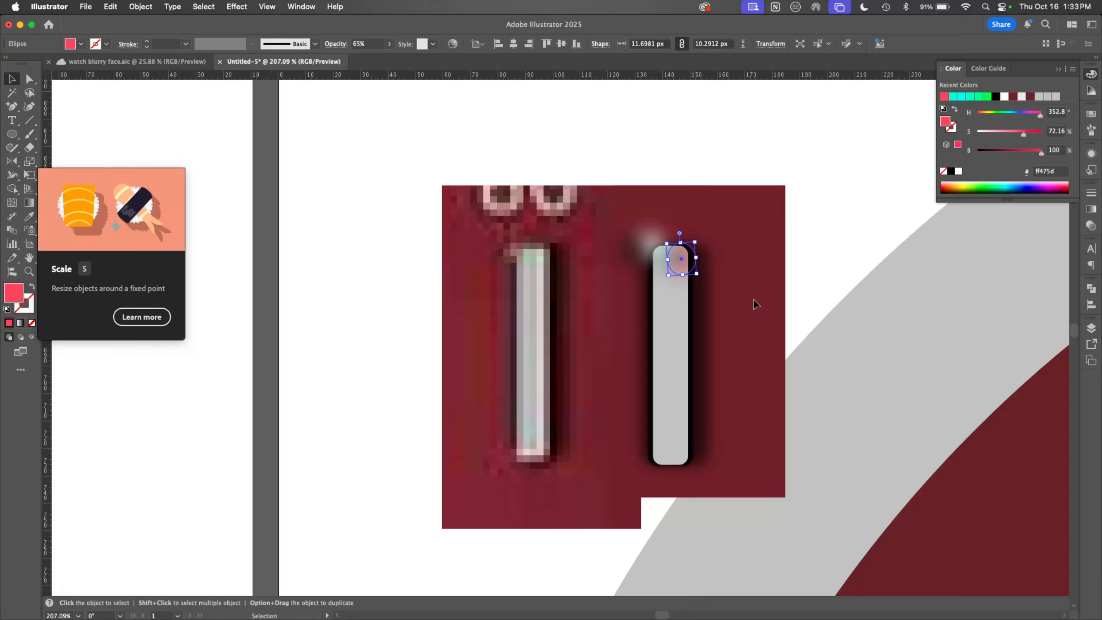
key(super+bracketleft)
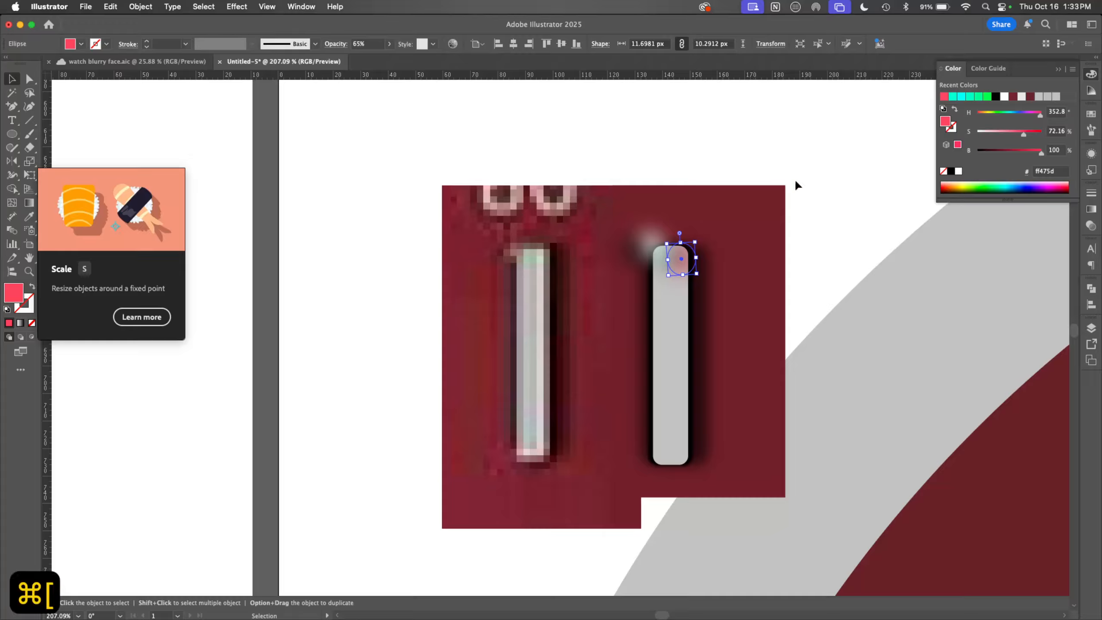
click(799, 169)
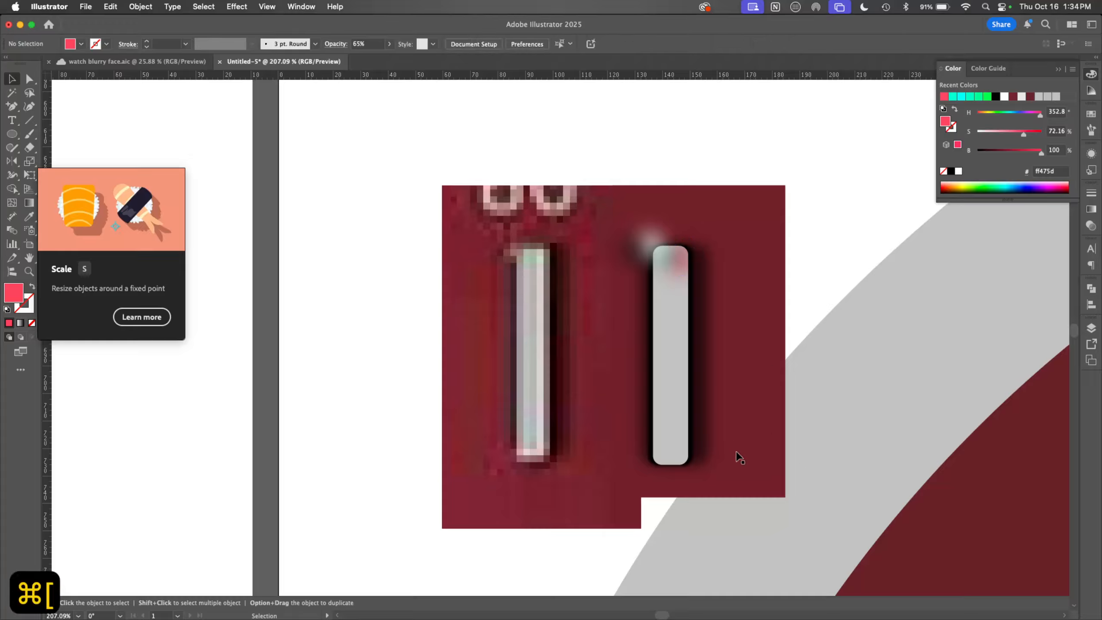
Step: Lock the turquoise ellipse and lower the pink ellipse's opacity to 20%
click(680, 265)
key(a)
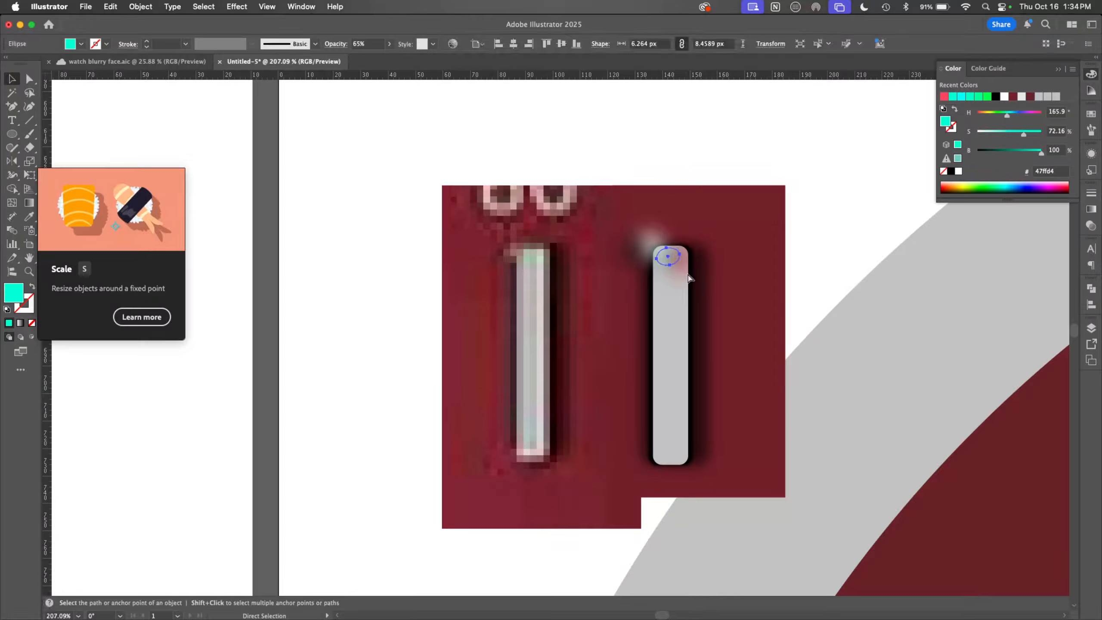
key(super+2)
click(682, 270)
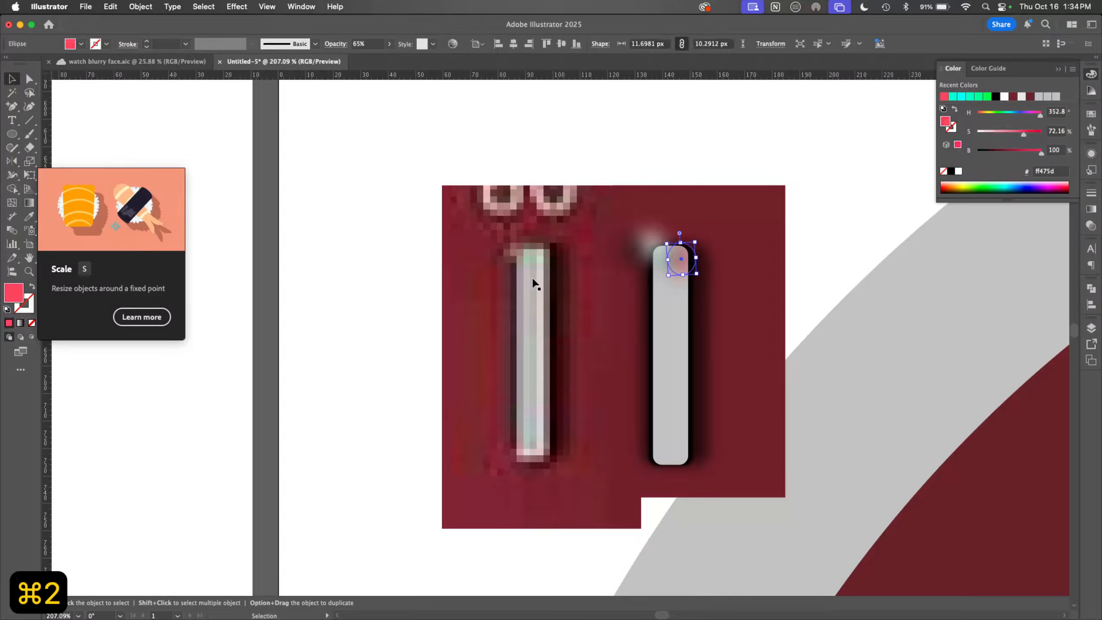
click(1091, 226)
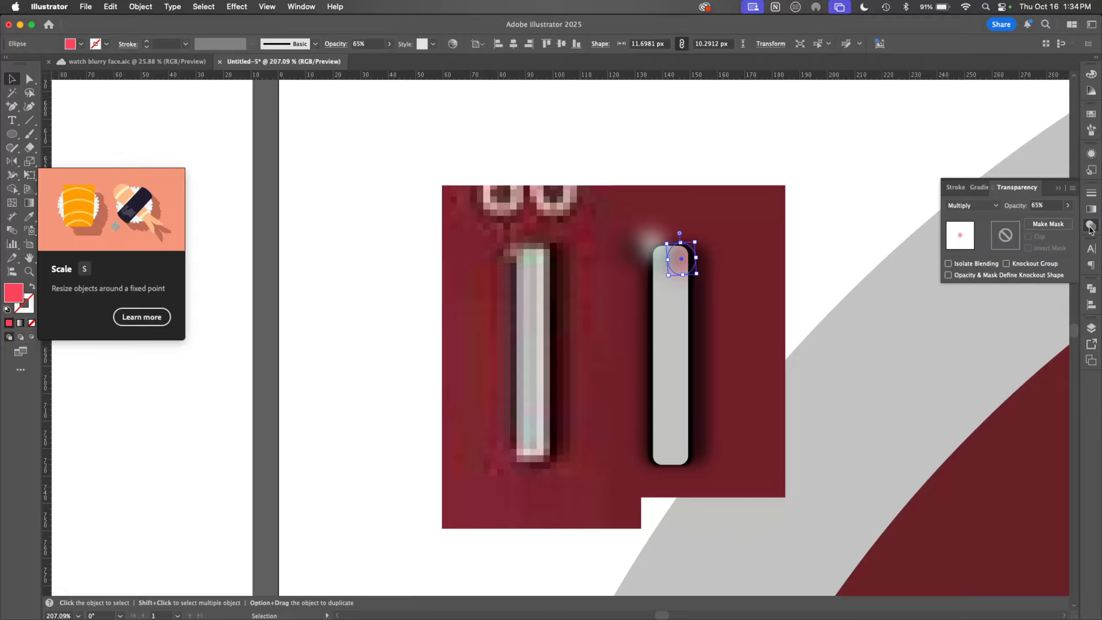
click(1067, 205)
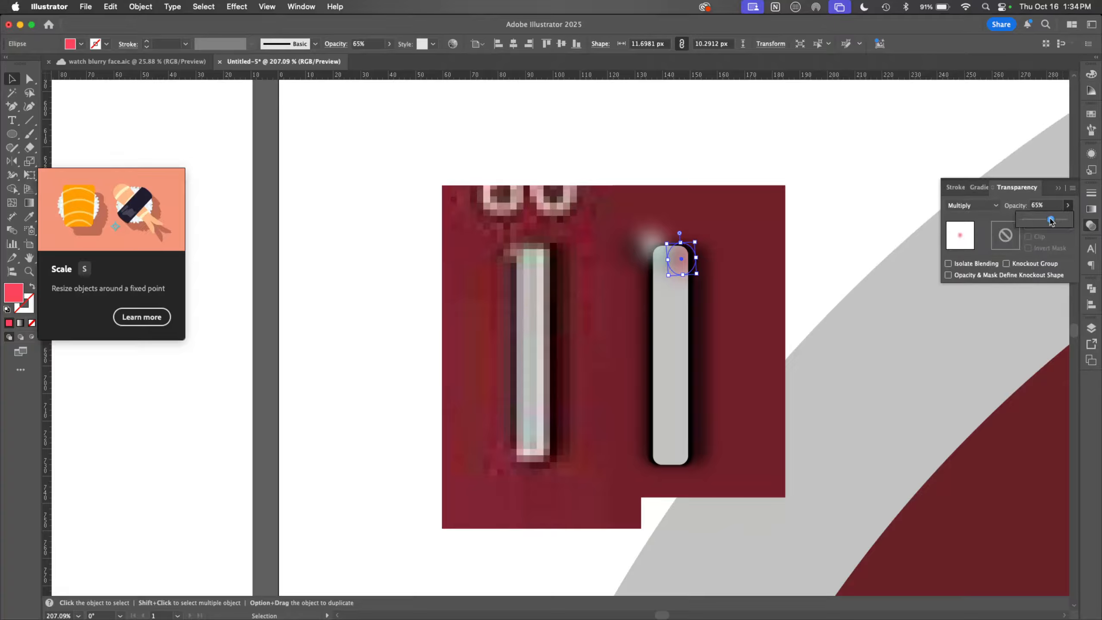
drag(1050, 220, 1032, 221)
click(811, 244)
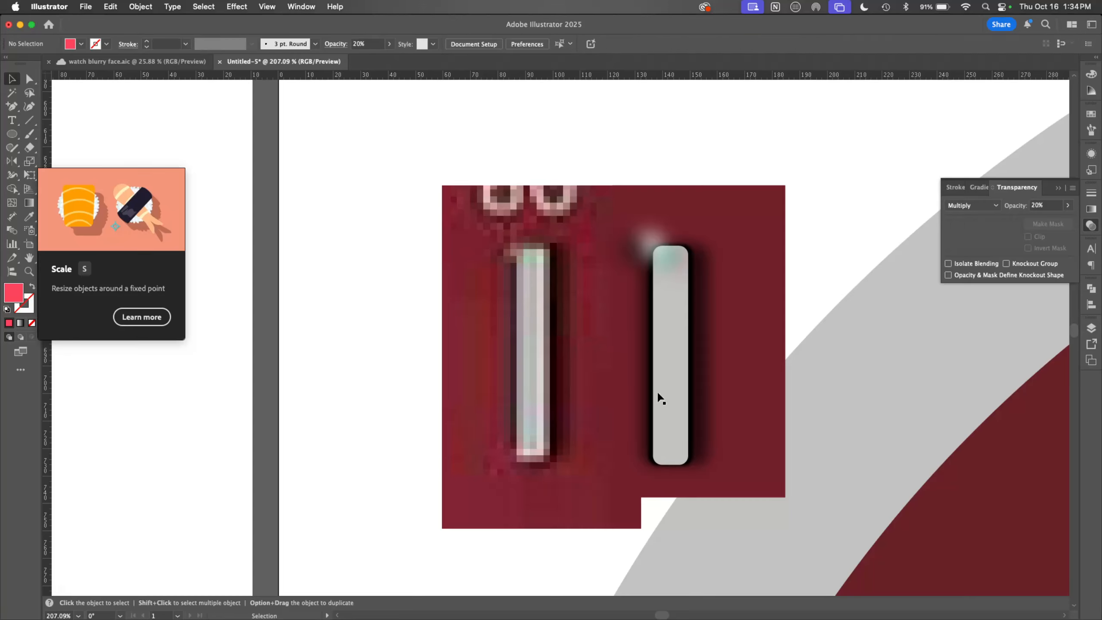
Step: Stretch a pink blurred ellipse along the marker's left side to about 72.4 × 6.3 px and recolor it blue #5047FF
click(667, 295)
drag(674, 300, 685, 455)
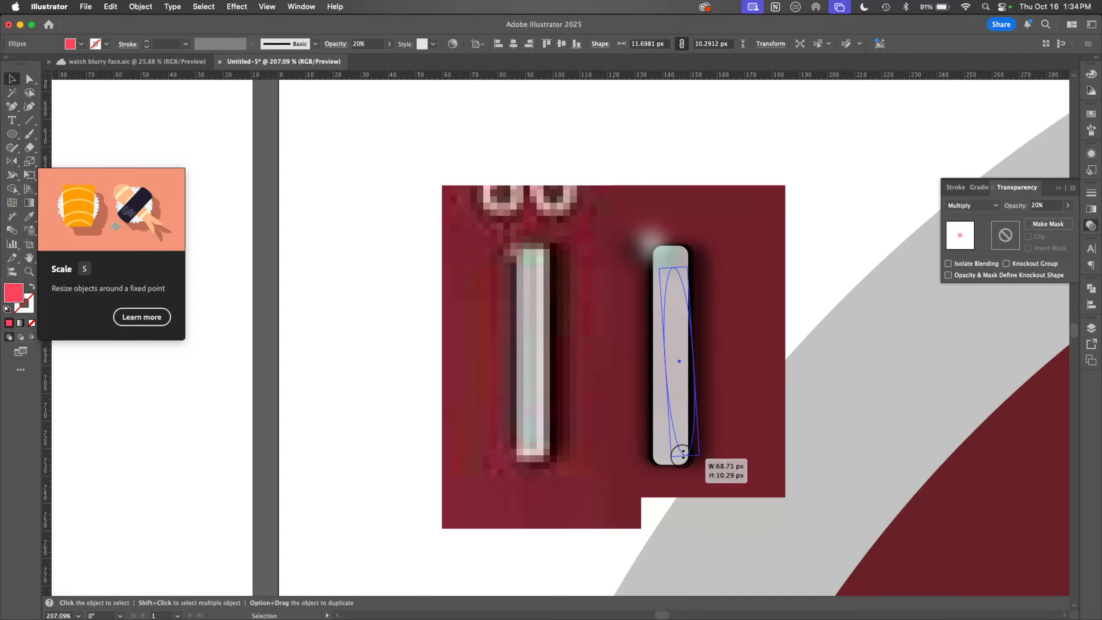
mouse_move(690, 362)
mouse_down()
mouse_move(665, 391)
mouse_move(672, 361)
mouse_up()
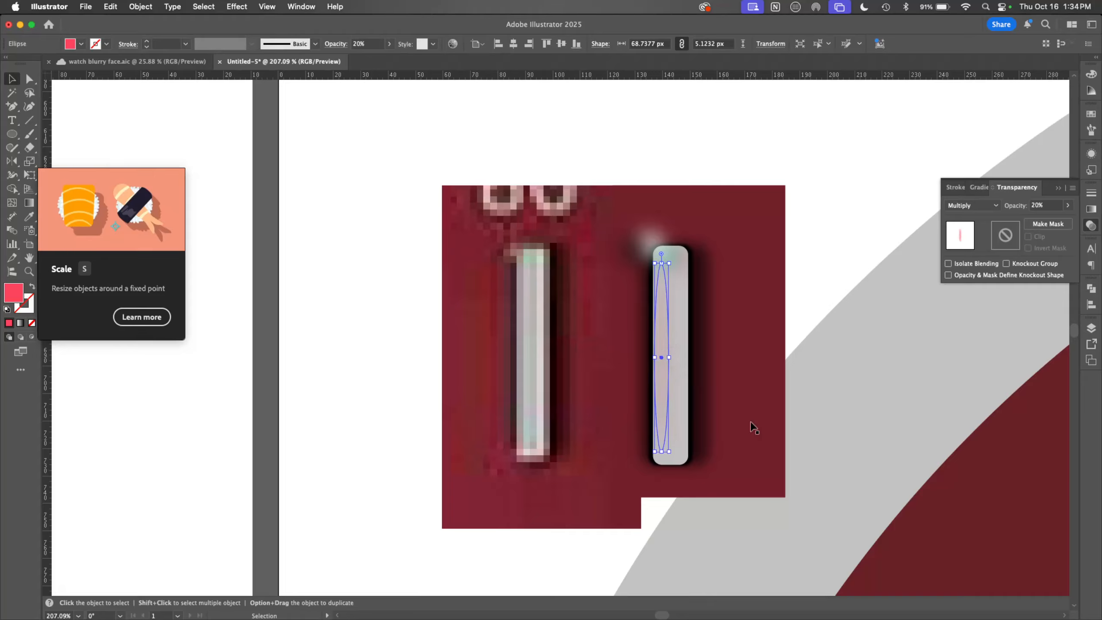
mouse_move(663, 264)
mouse_down()
mouse_move(671, 288)
mouse_move(672, 260)
mouse_up()
key(super+z)
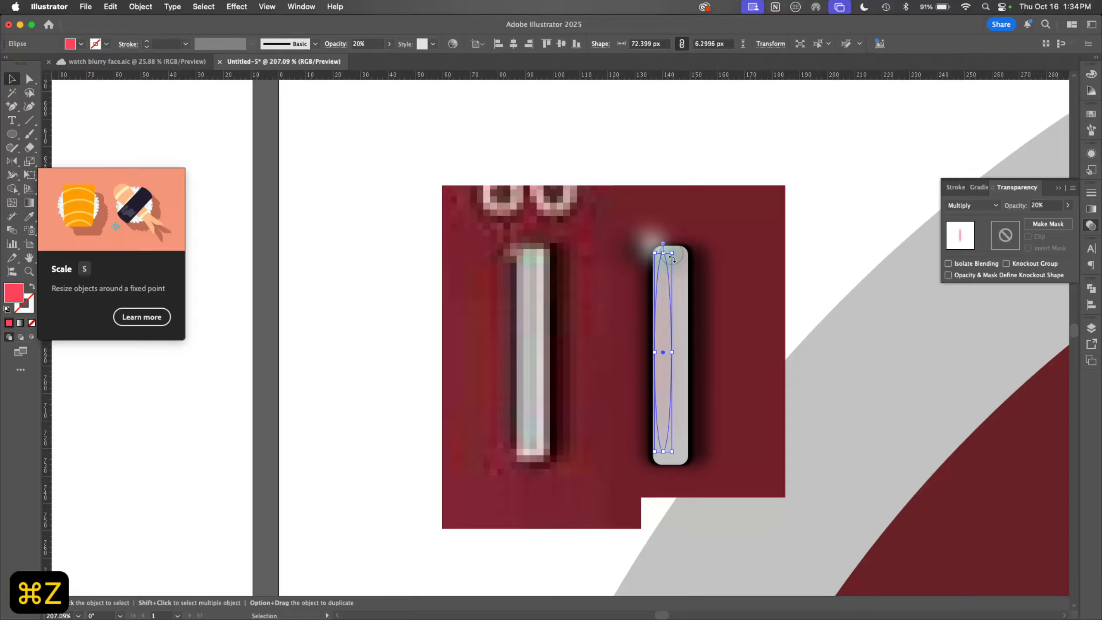
click(1091, 74)
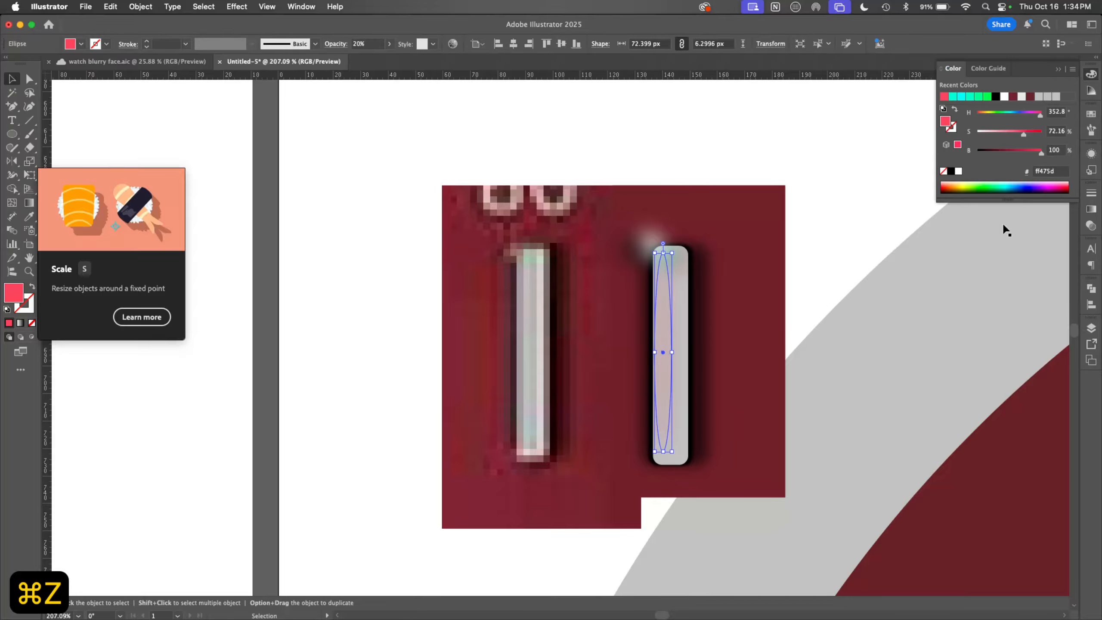
click(1020, 114)
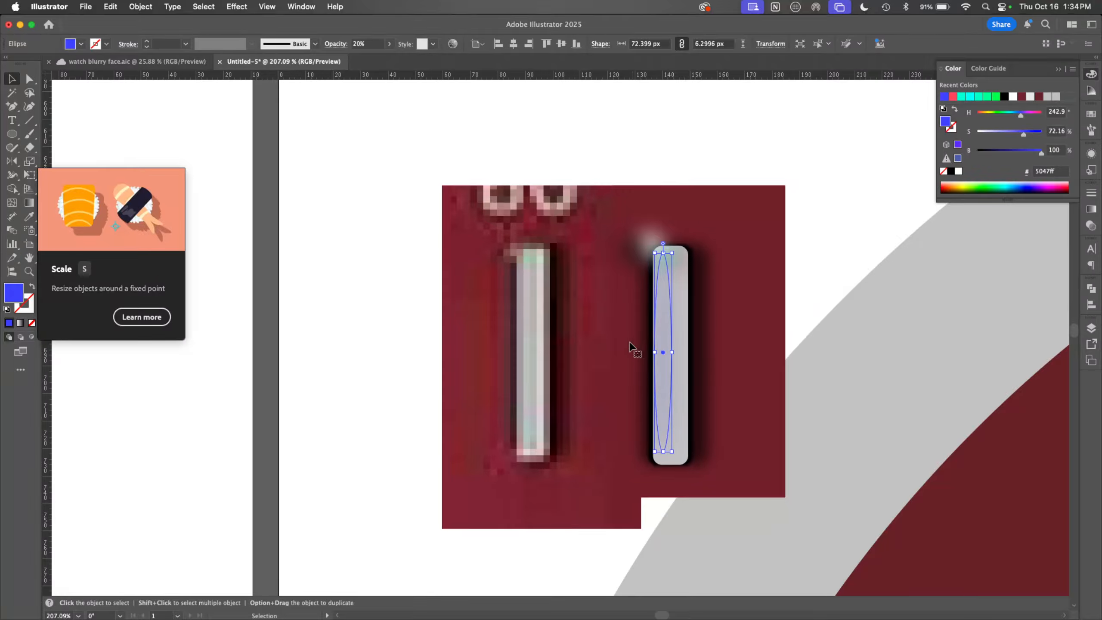
Step: Examine the vertical color bands of the reference marker up close and compare them with the redrawn marker
key(z)
drag(508, 361, 764, 323)
drag(689, 381, 750, 394)
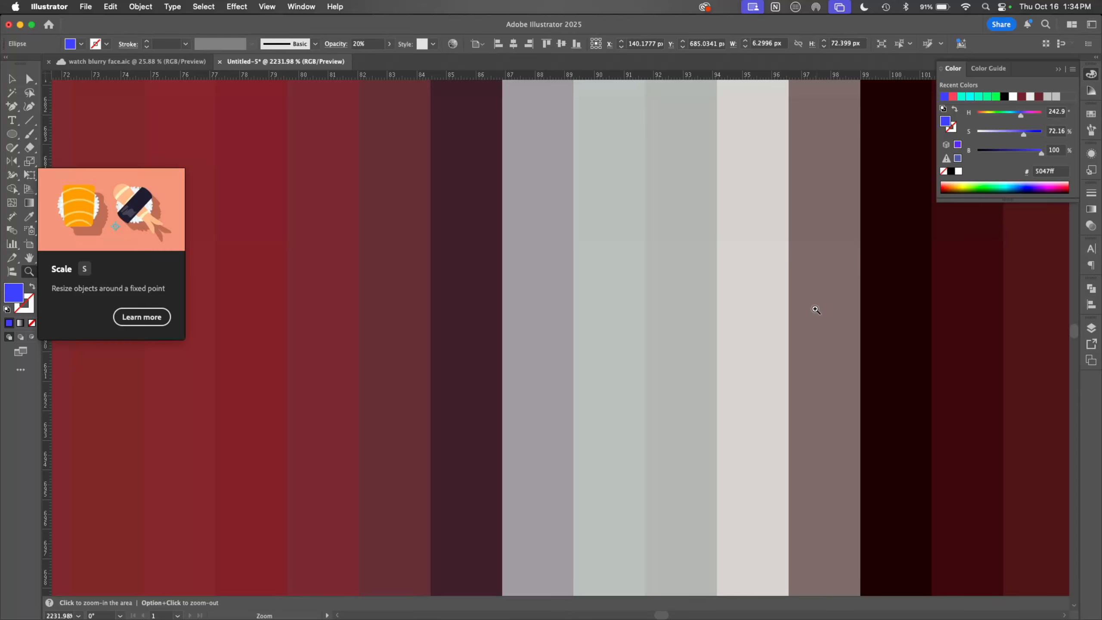
key(z)
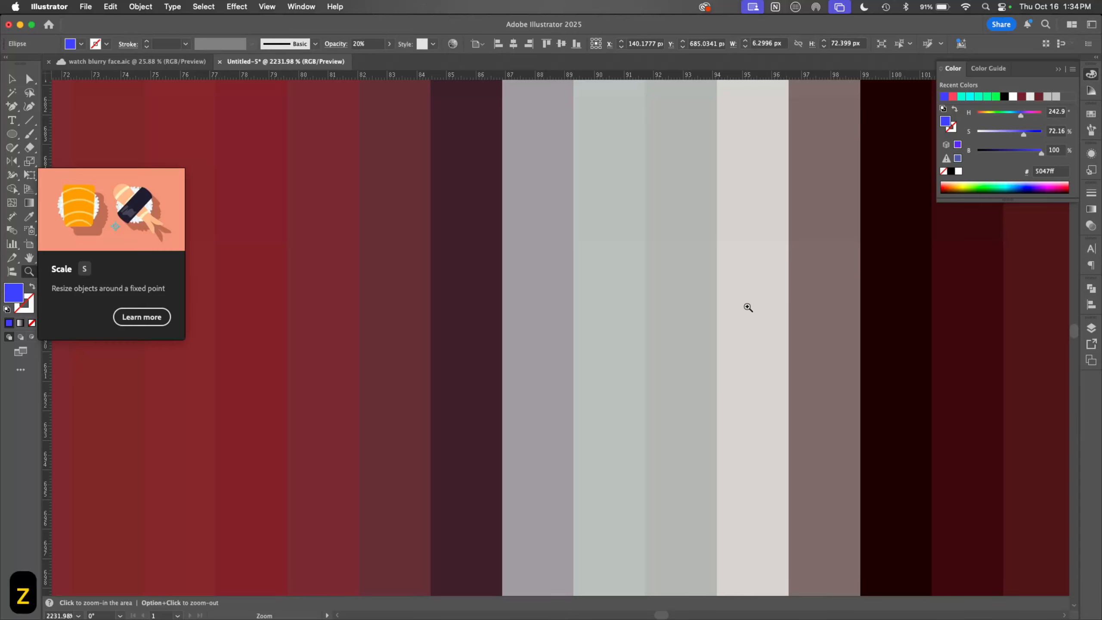
drag(734, 326, 622, 503)
drag(703, 362, 641, 482)
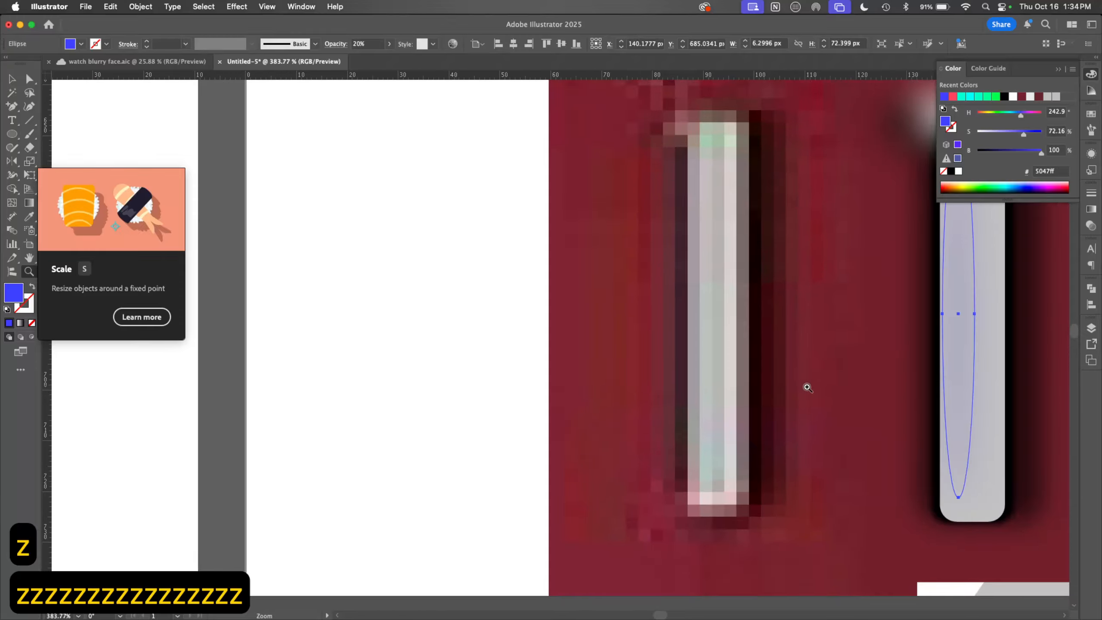
drag(807, 383, 726, 446)
key(space)
drag(864, 410, 563, 425)
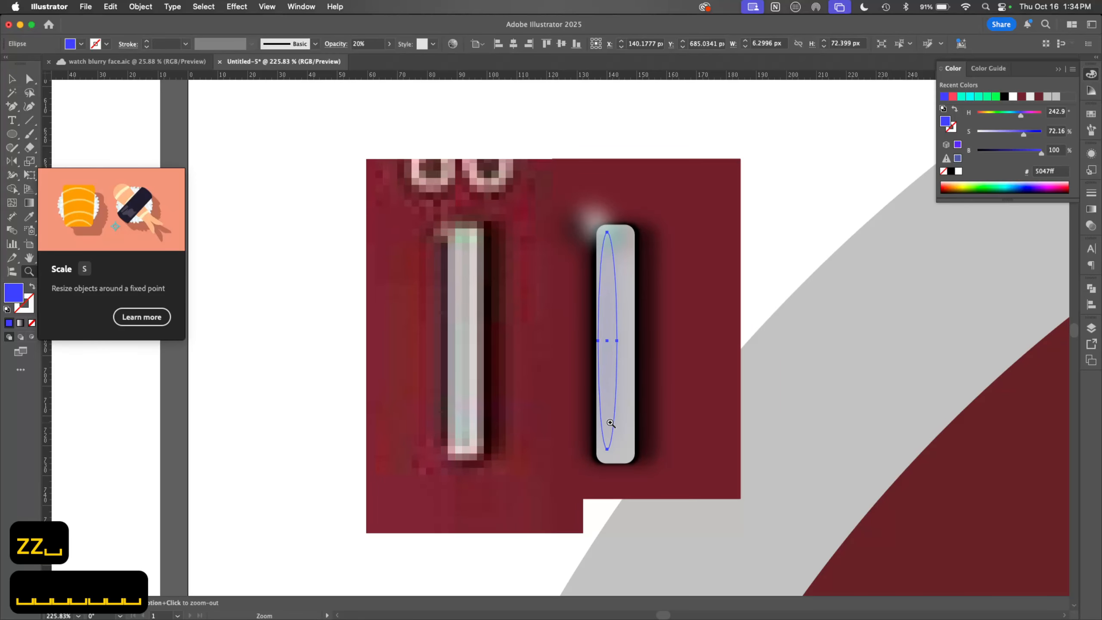
key(z)
drag(615, 399, 663, 389)
key(space)
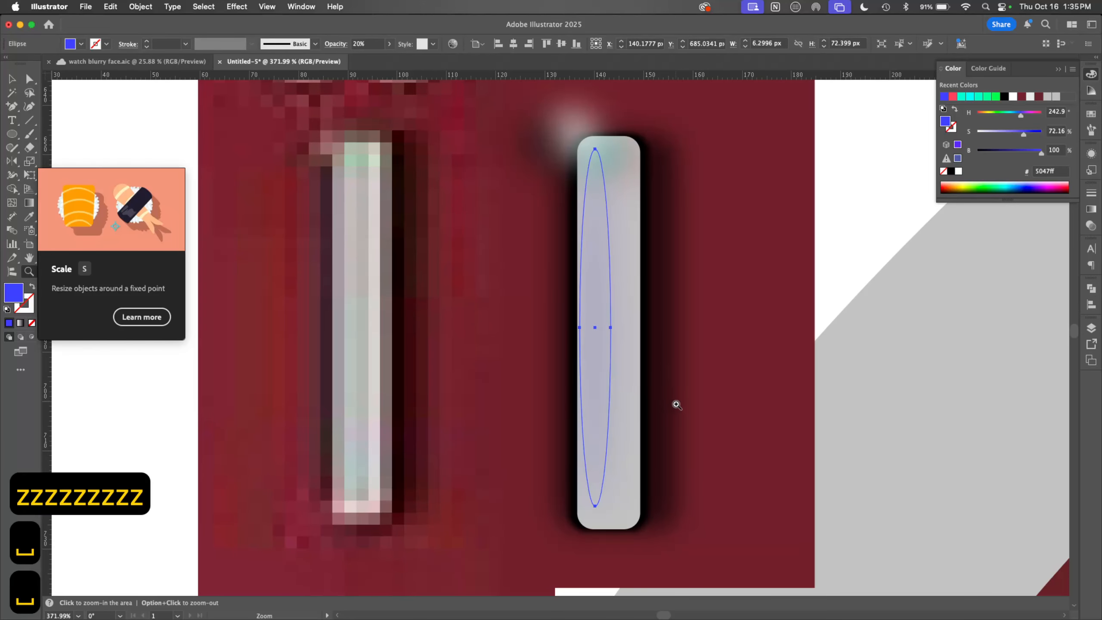
Step: Lock the blue ellipse, copy the pink ellipse to the marker's lower end and enlarge the copy to about 13.9 × 14 px
key(v)
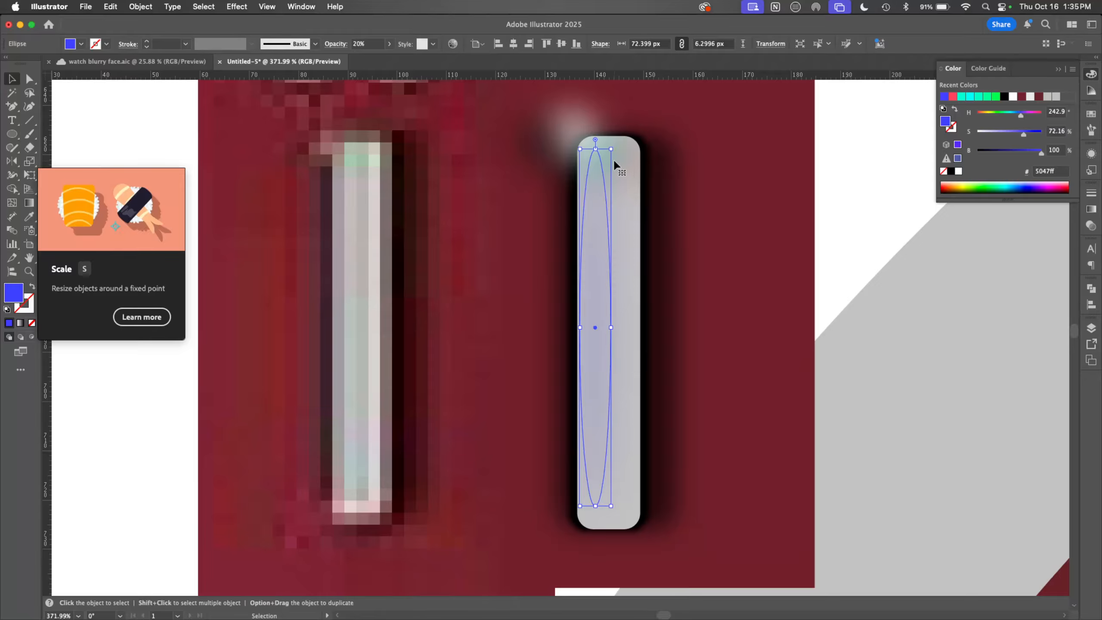
key(super+2)
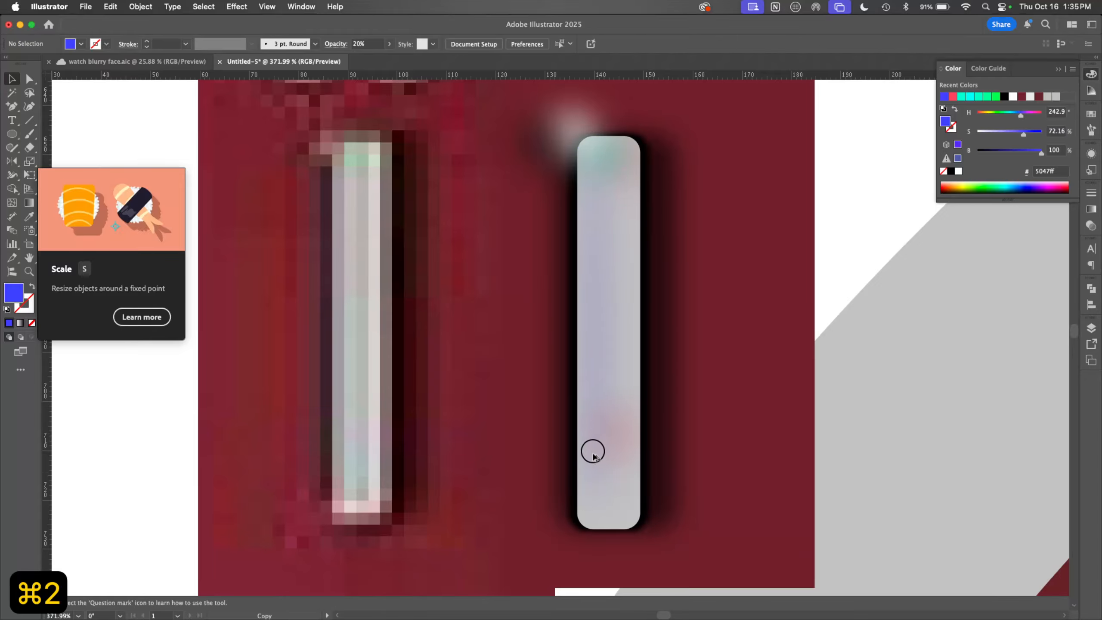
click(591, 502)
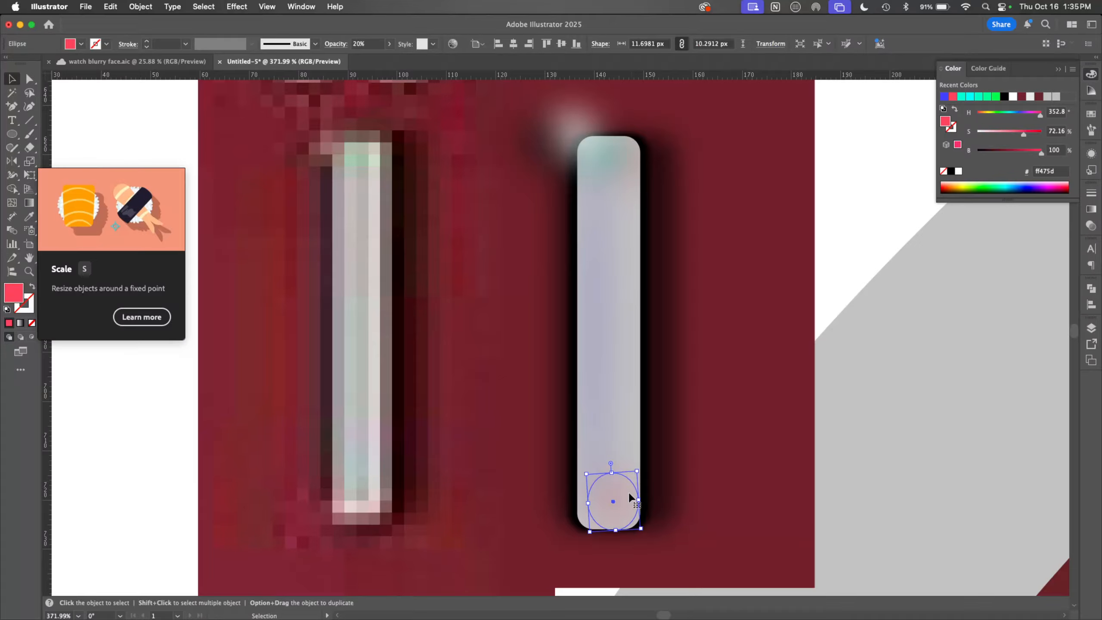
drag(592, 504, 575, 509)
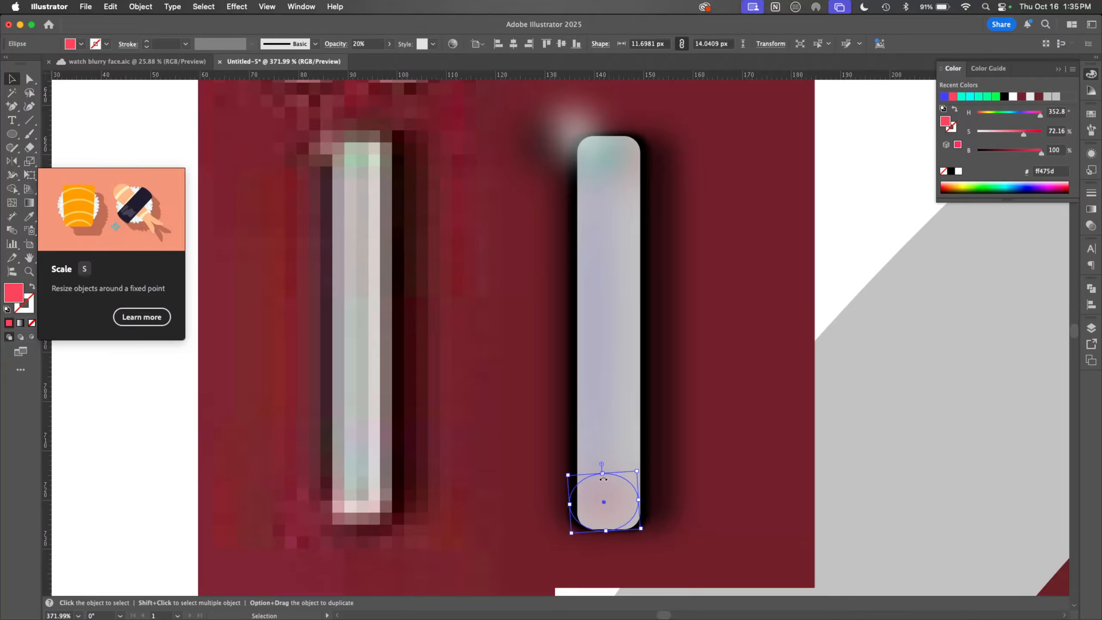
drag(602, 473, 602, 460)
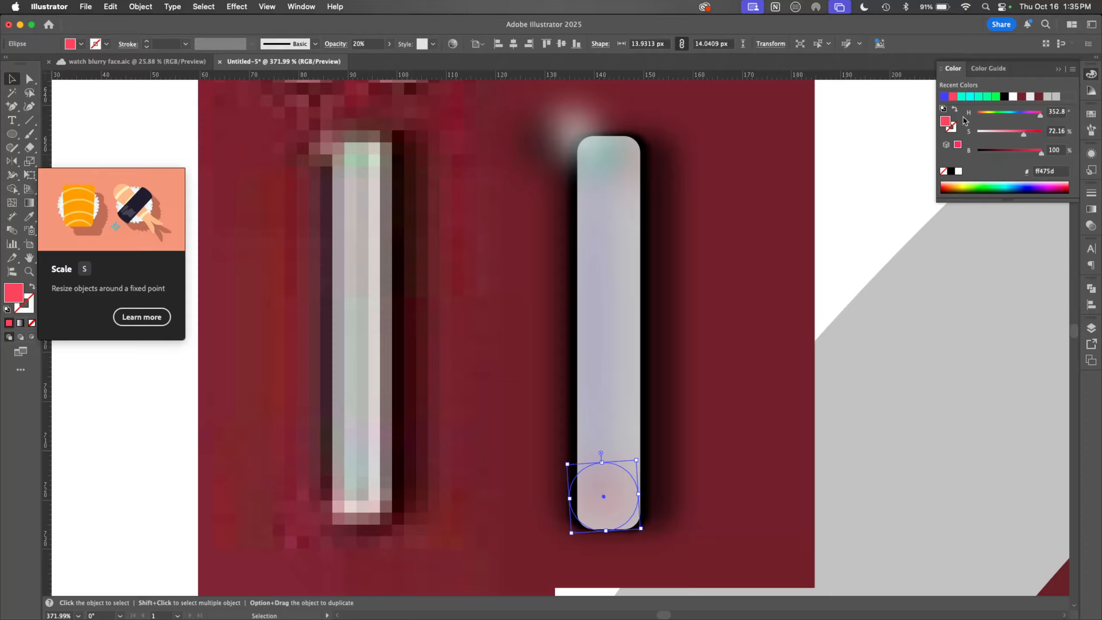
Step: Recolor the ellipse at the marker's lower end green #47FF50, stretch it upward to about 20 × 14 px and set its opacity to 8%
click(994, 97)
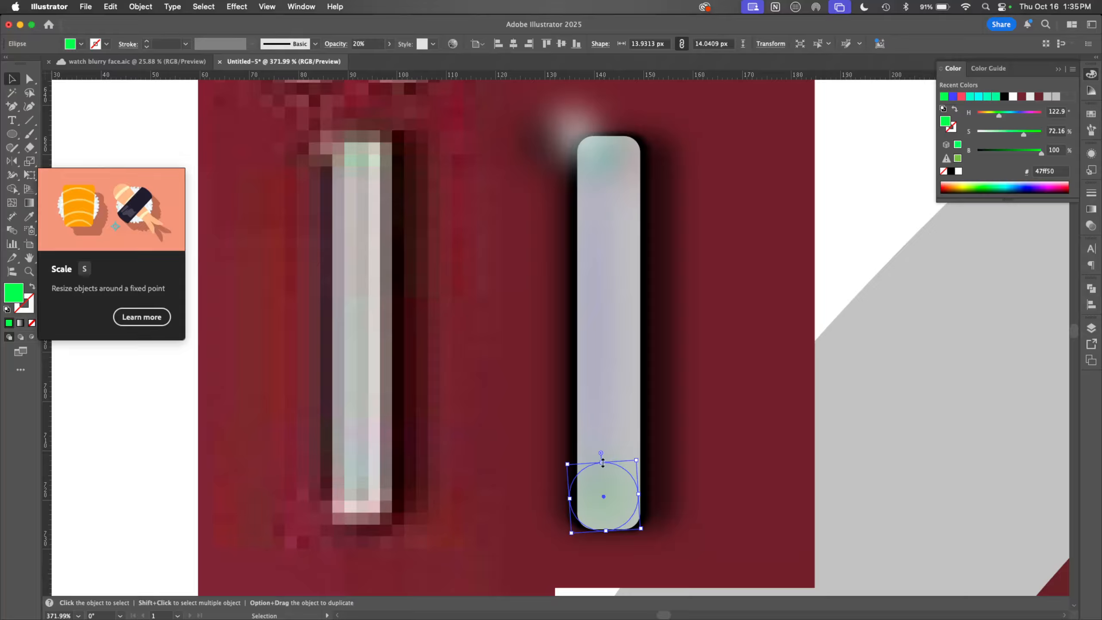
drag(602, 462, 600, 431)
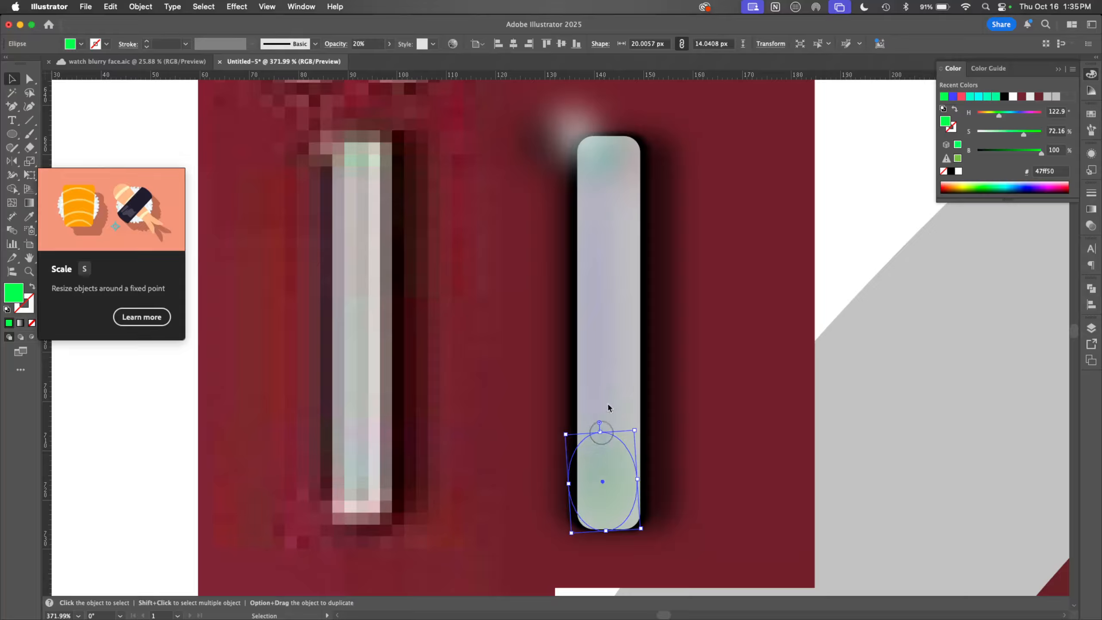
click(1091, 154)
click(1091, 225)
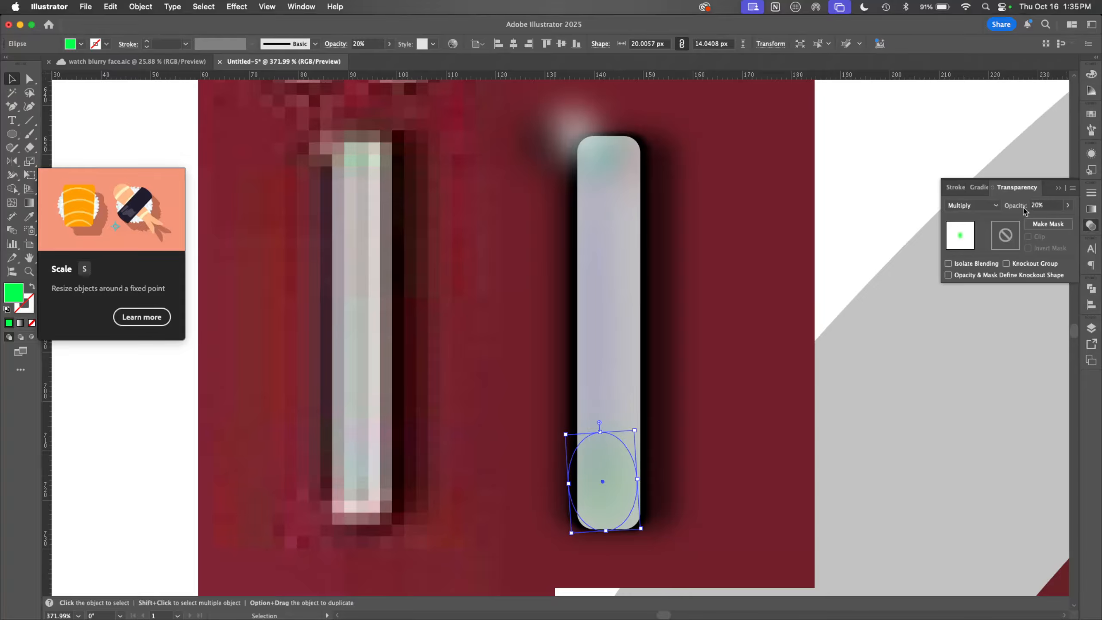
click(1067, 205)
drag(1033, 222, 1018, 226)
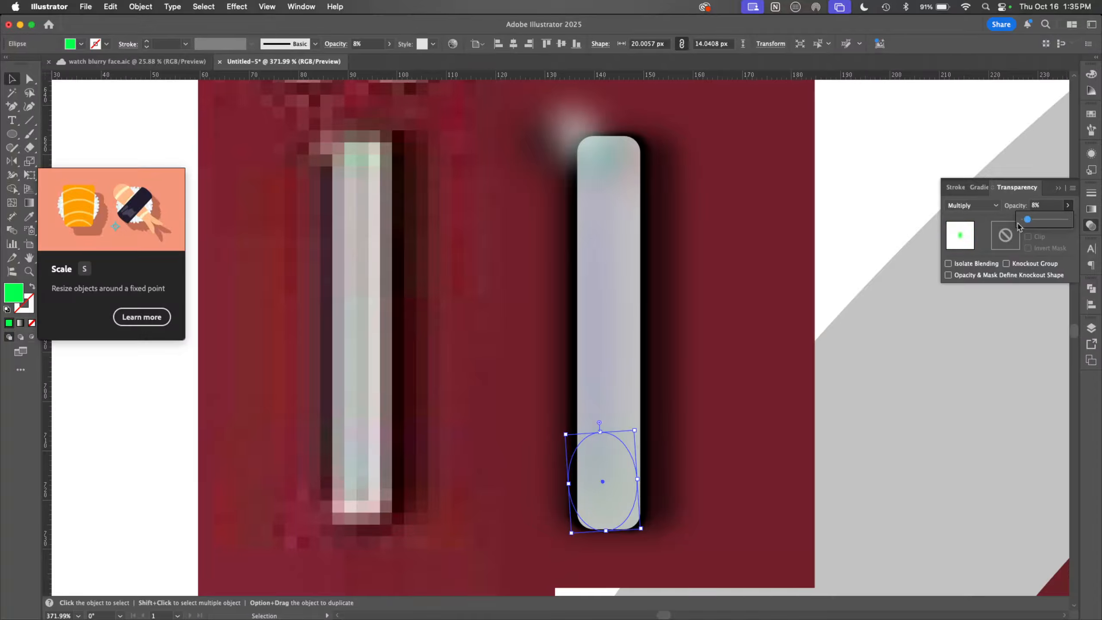
click(739, 342)
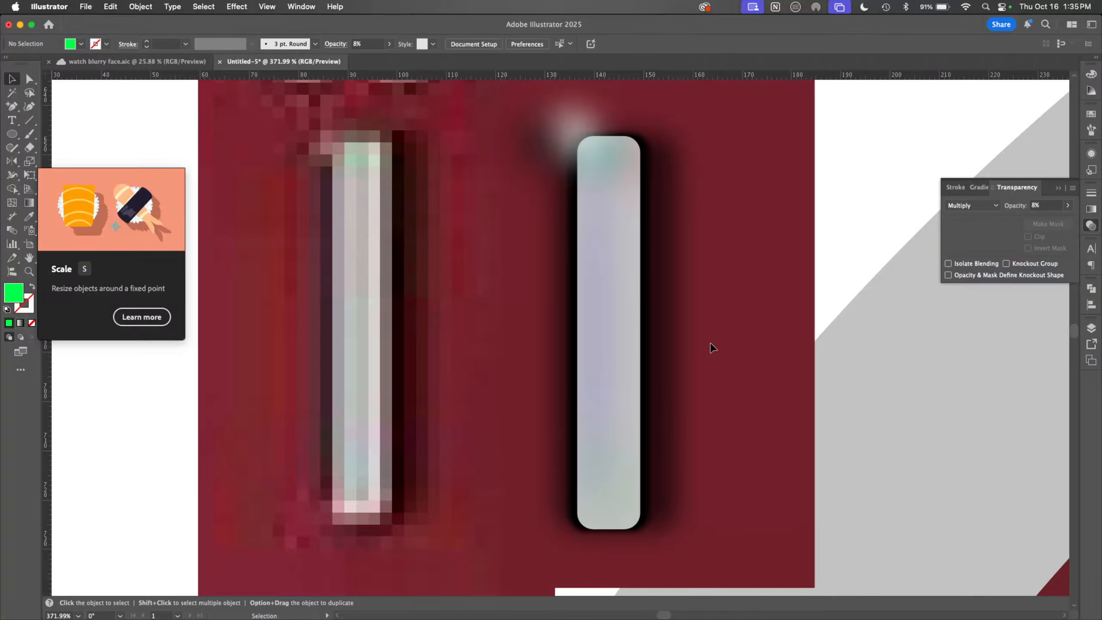
Step: Narrow the tight black shadow rectangle behind the marker from its left side to about 13.6 px wide
key(z)
drag(723, 339, 637, 423)
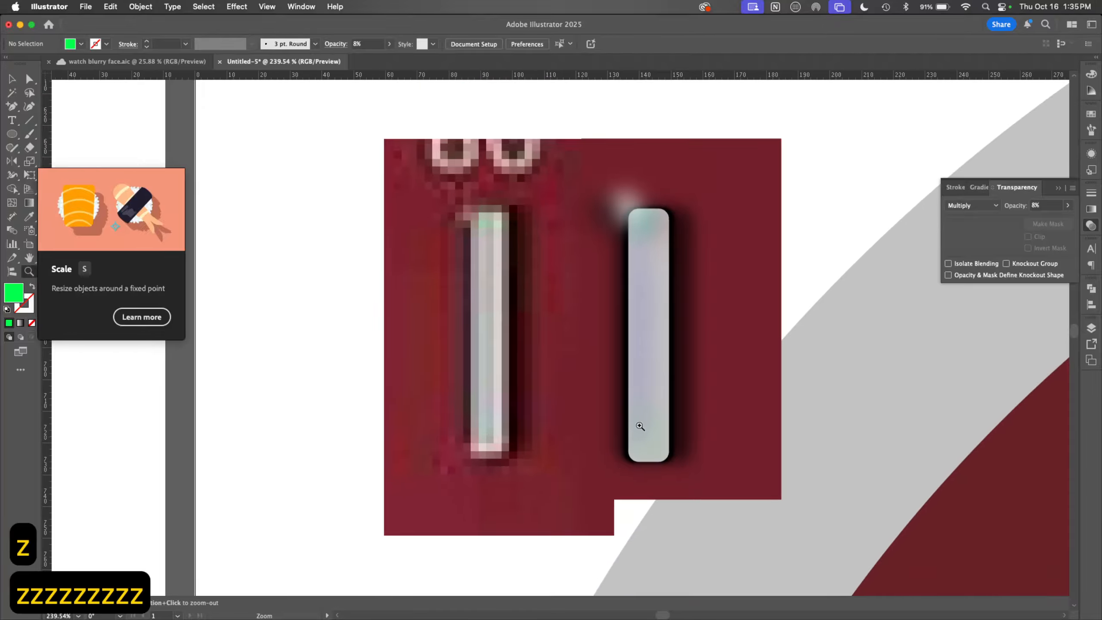
key(v)
click(624, 397)
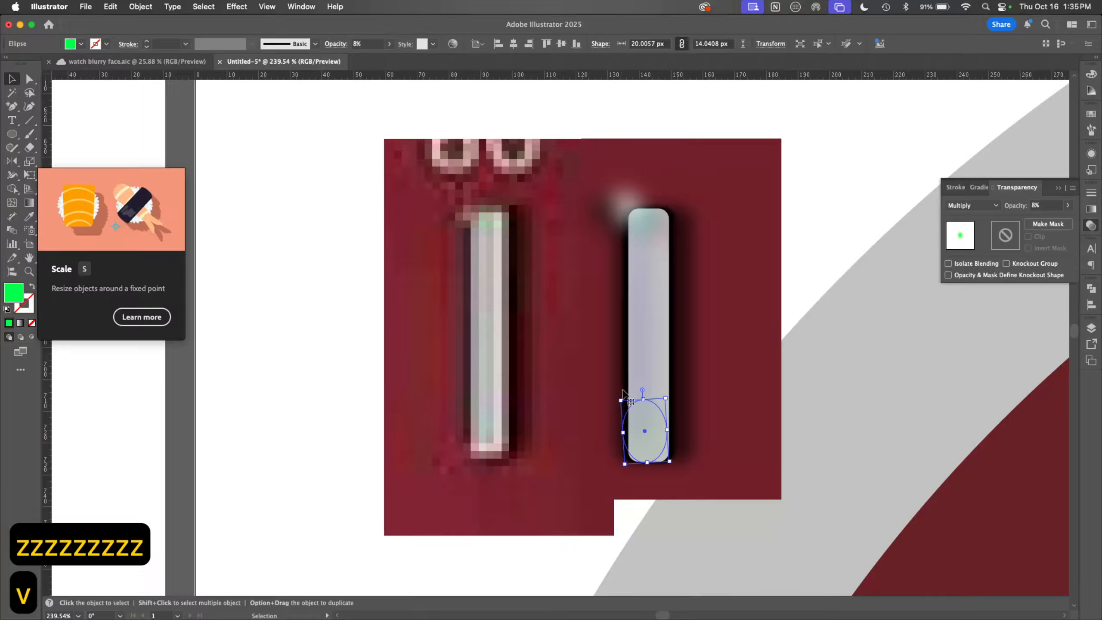
click(623, 356)
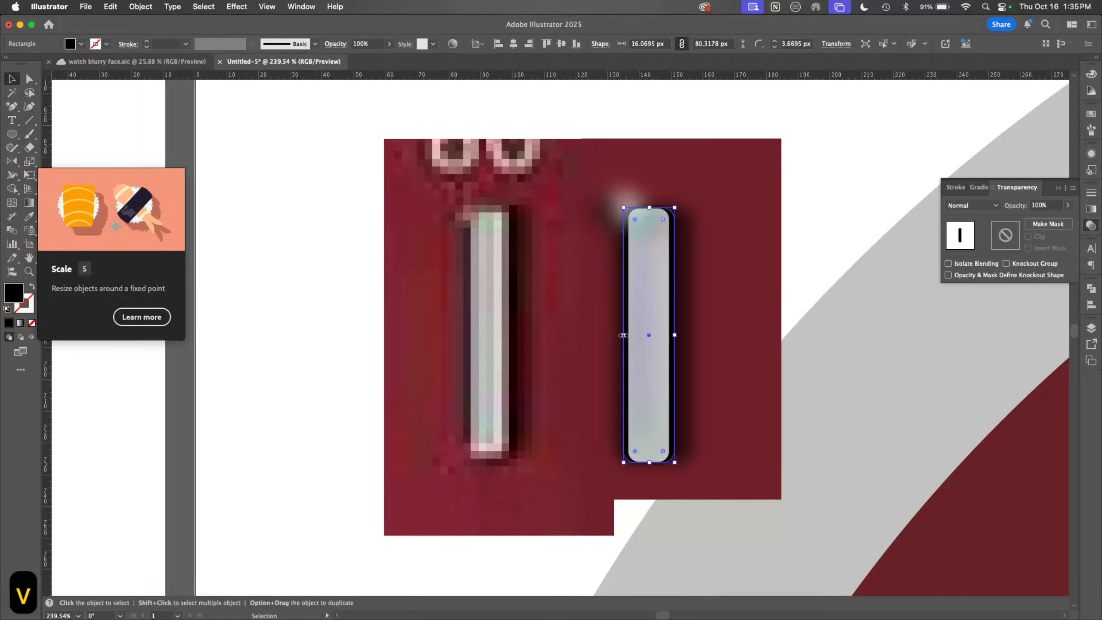
drag(623, 334, 632, 335)
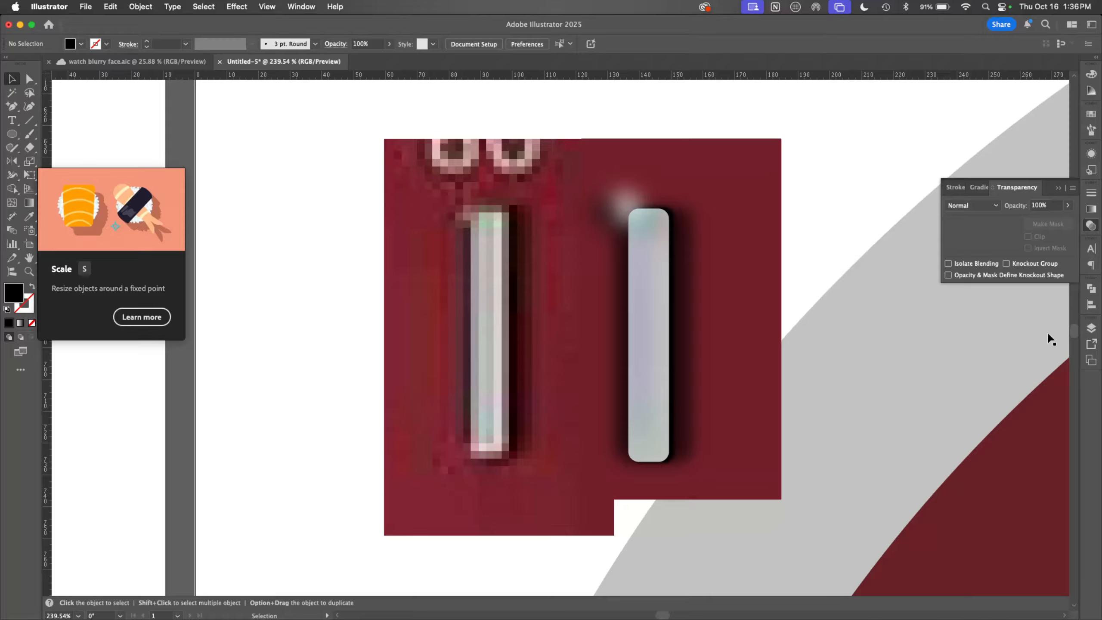
Step: Rename the wide, semi-transparent shadow rectangle in the face layer "12 shadow"
click(1089, 332)
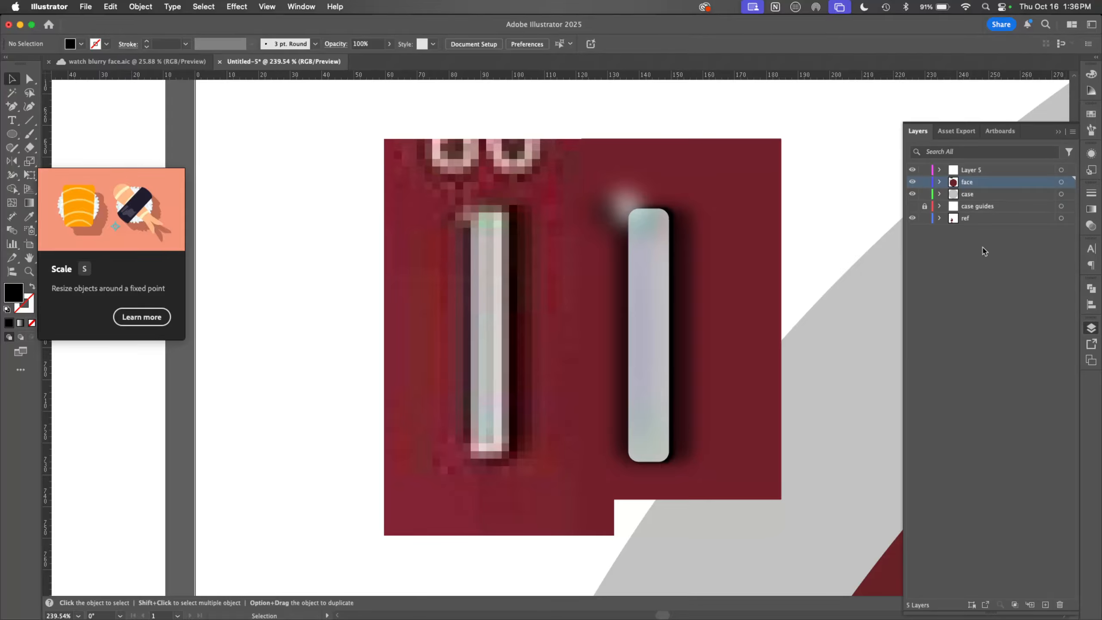
click(939, 182)
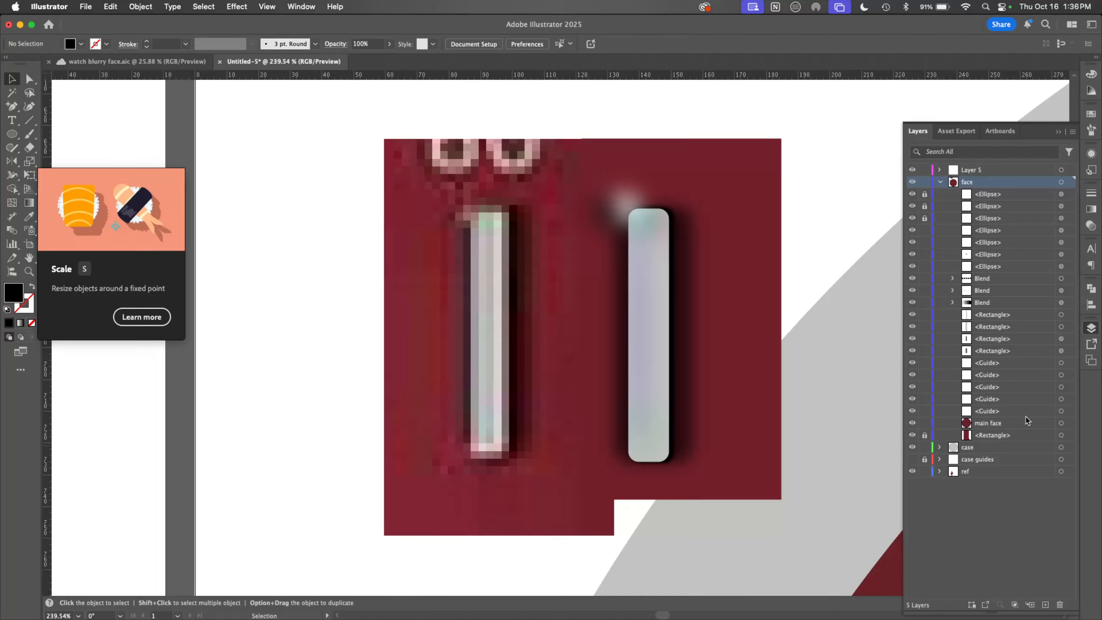
click(1061, 351)
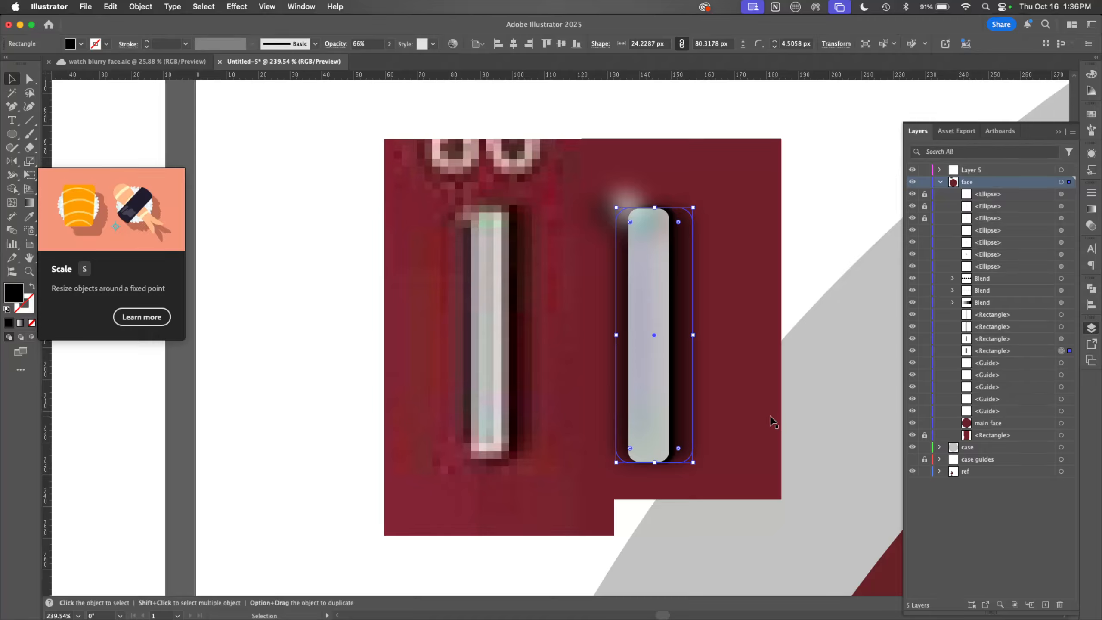
double_click(993, 351)
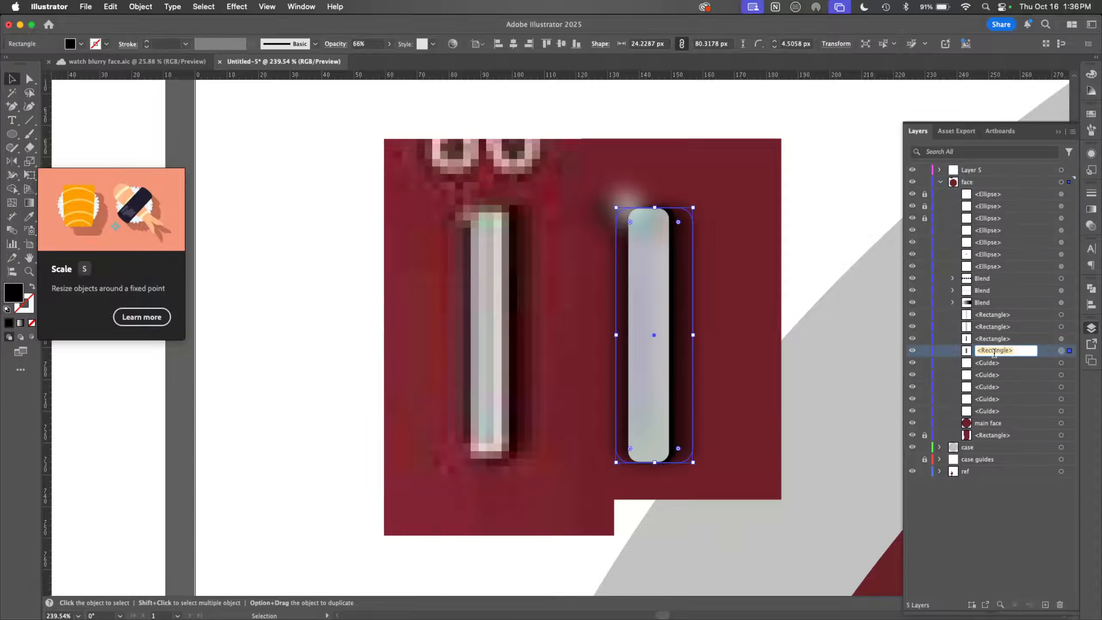
text(12 shadow)
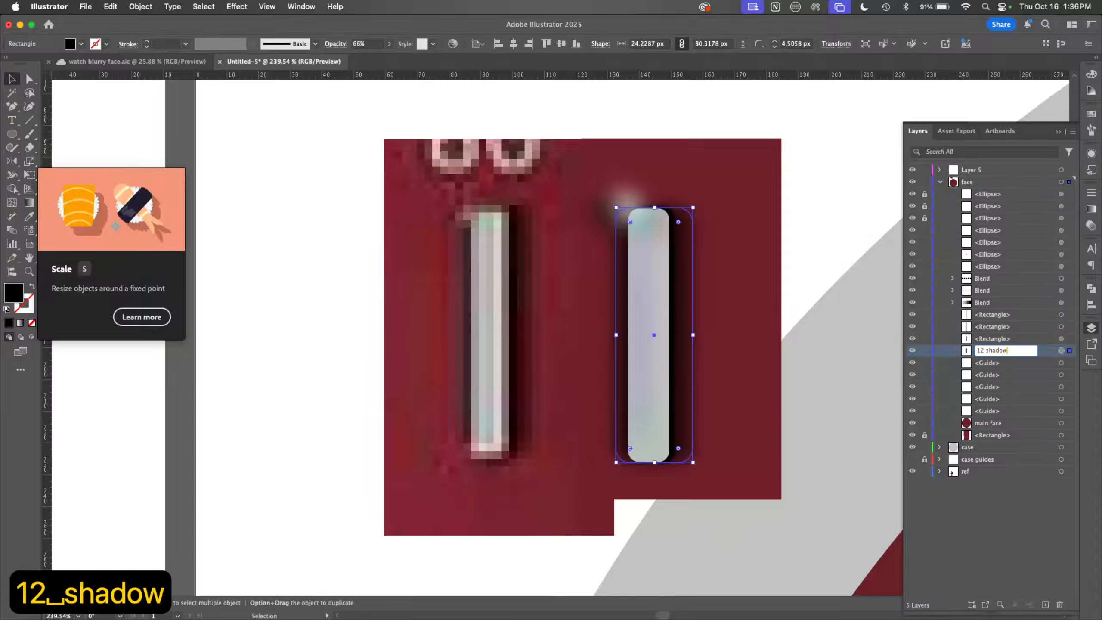
key(Return)
Step: Rename the narrower shadow rectangle above "12 shadow" to "tight 12 shadow"
click(1062, 341)
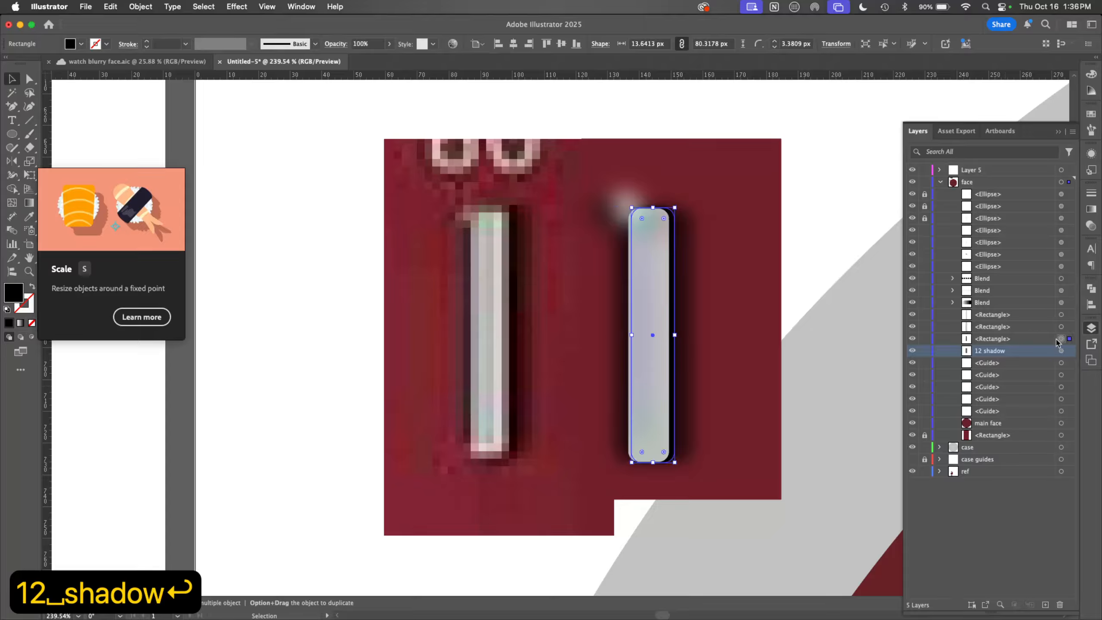
double_click(1015, 342)
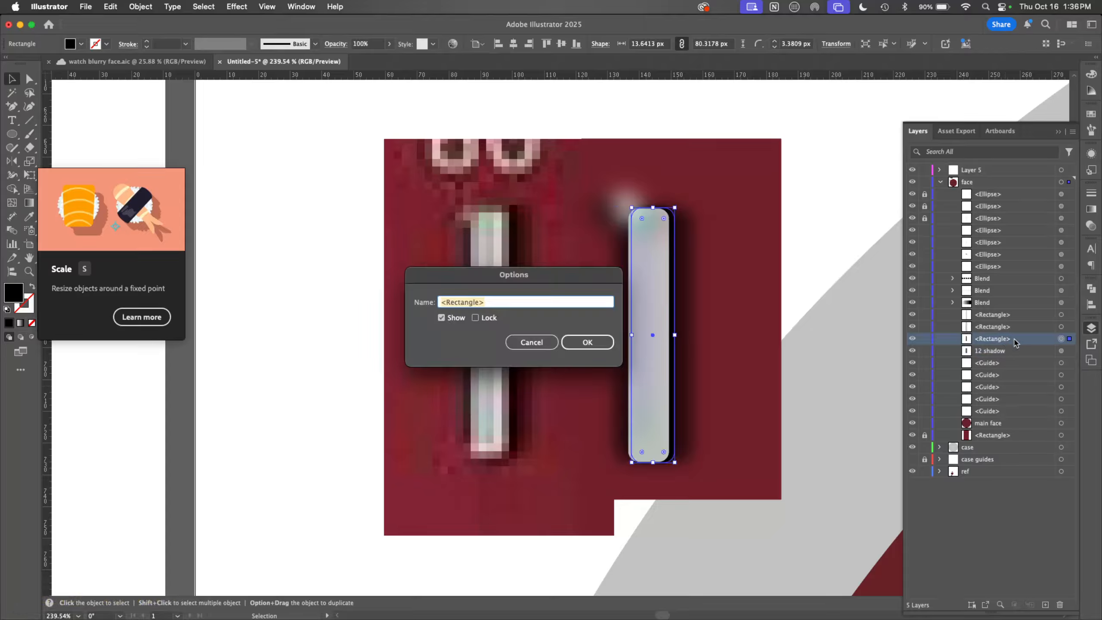
text(tight 12 )
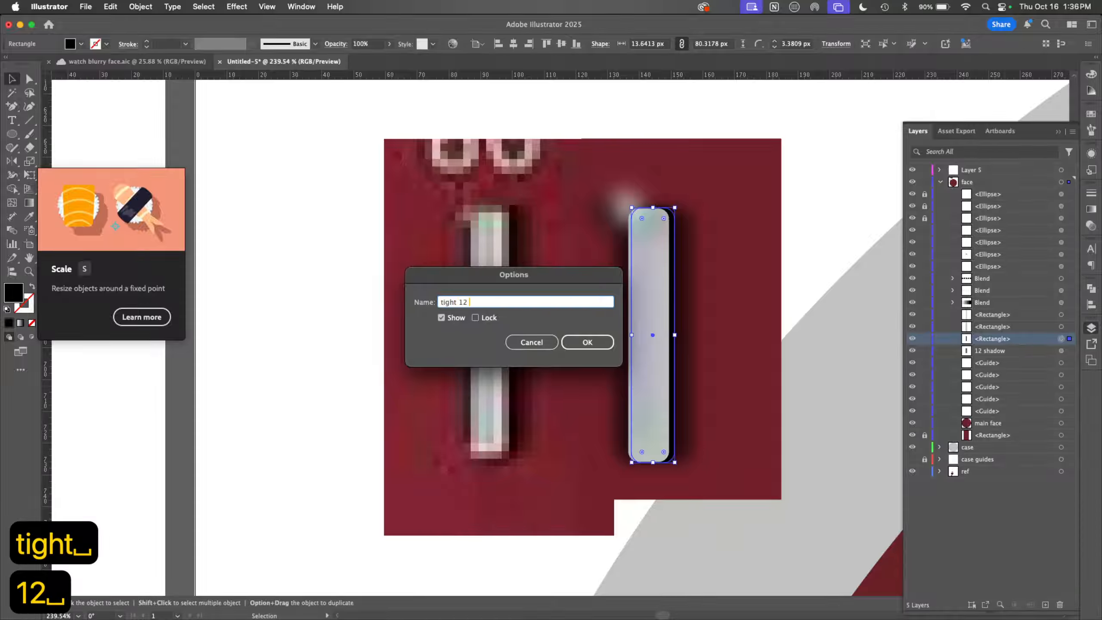
text(shadow)
key(Return)
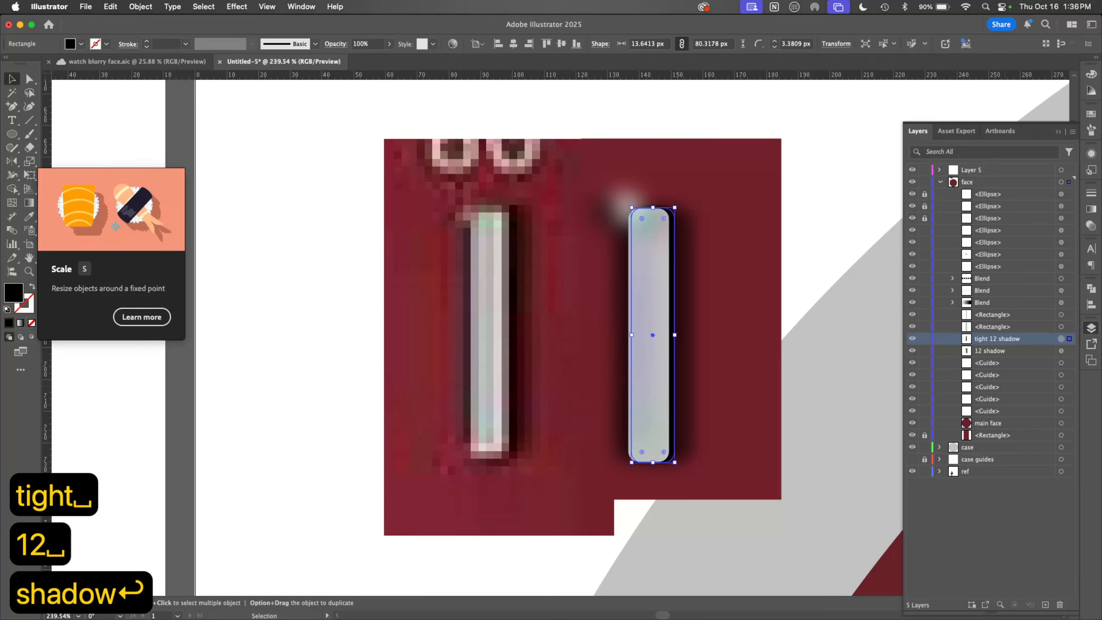
Step: Rename the gray rounded rectangle that forms the marker's body "main tick"
click(1060, 326)
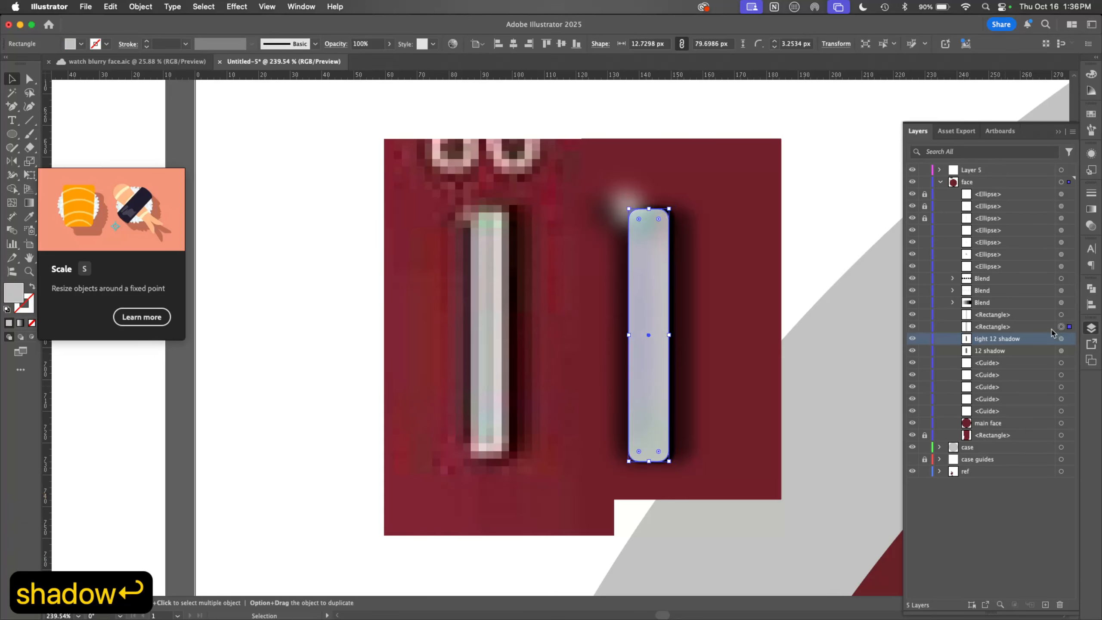
double_click(997, 327)
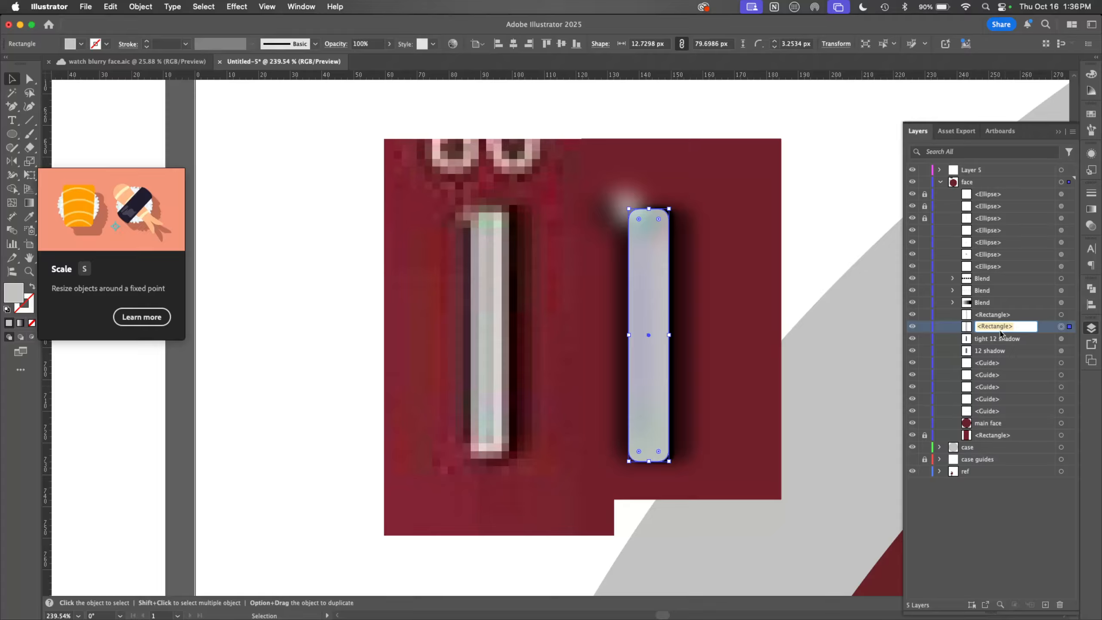
text(main tin)
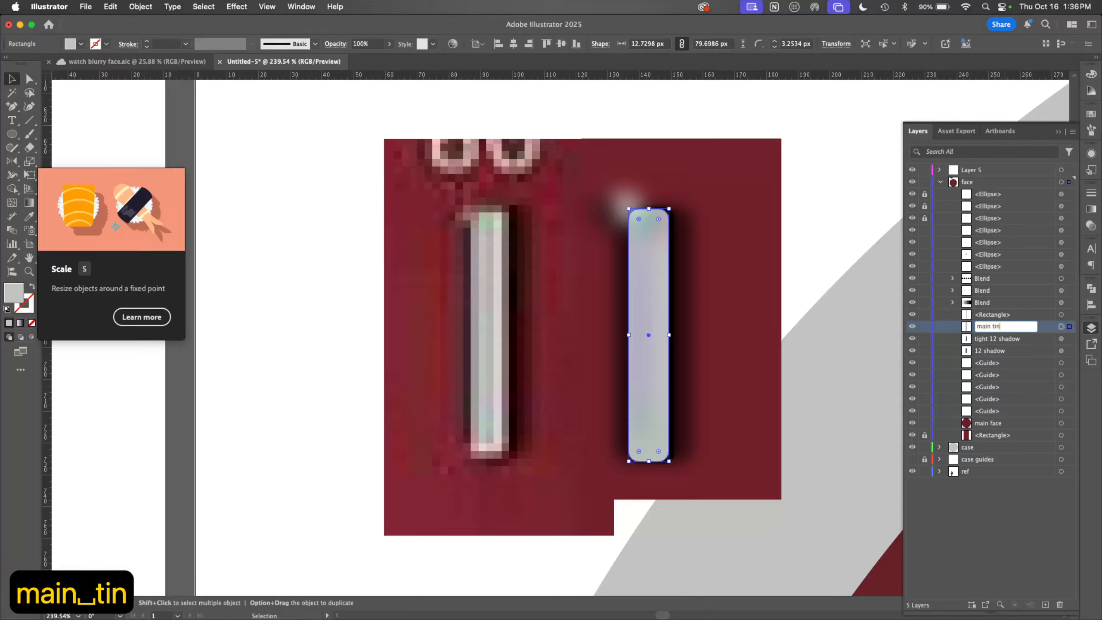
key(BackSpace)
text(ck)
key(Return)
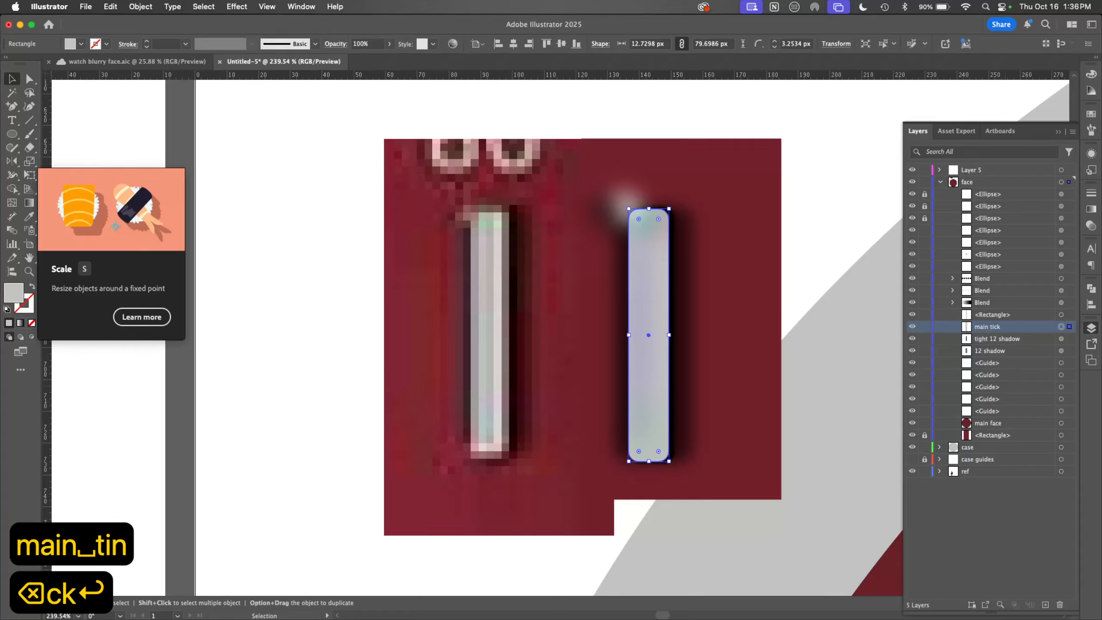
Step: Rename the thin inner rectangle of the marker "tick inside" and deselect it
click(1061, 314)
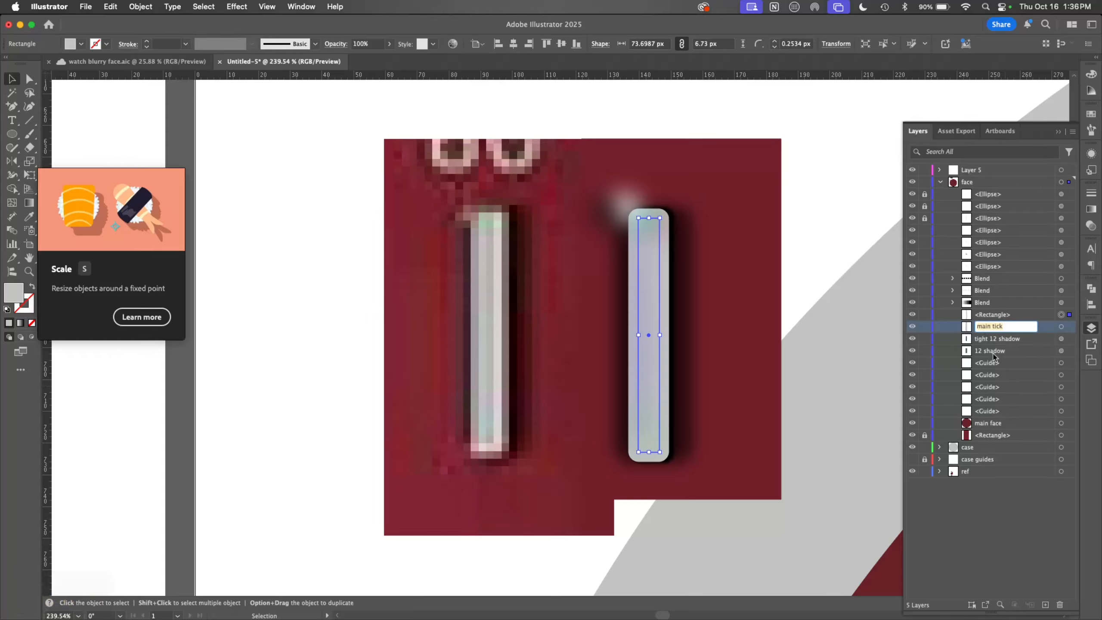
double_click(1002, 315)
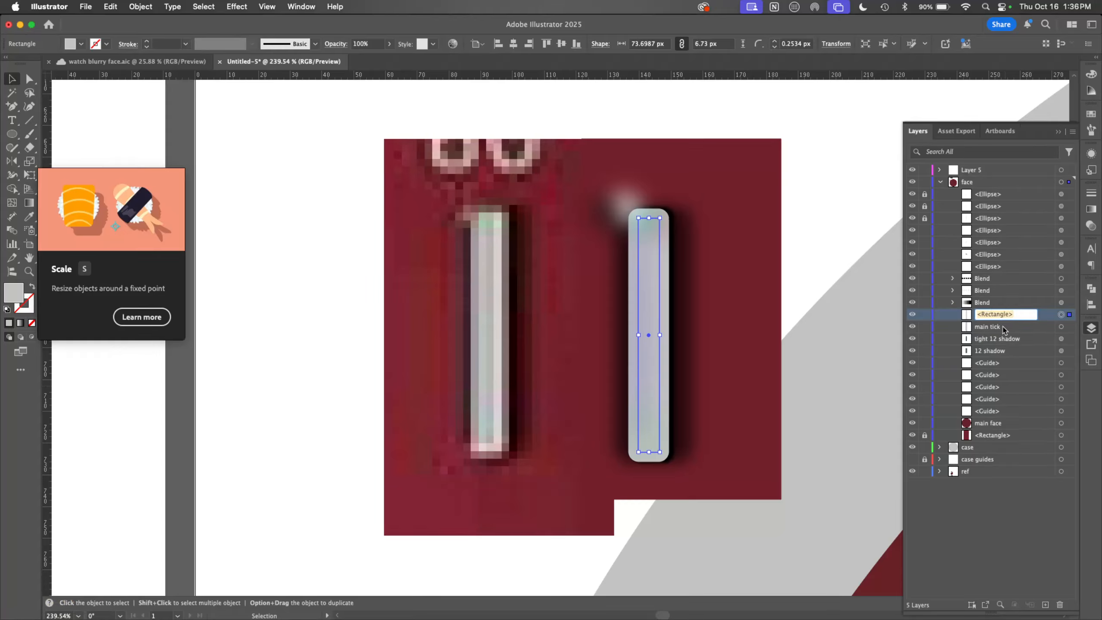
text(tick inside)
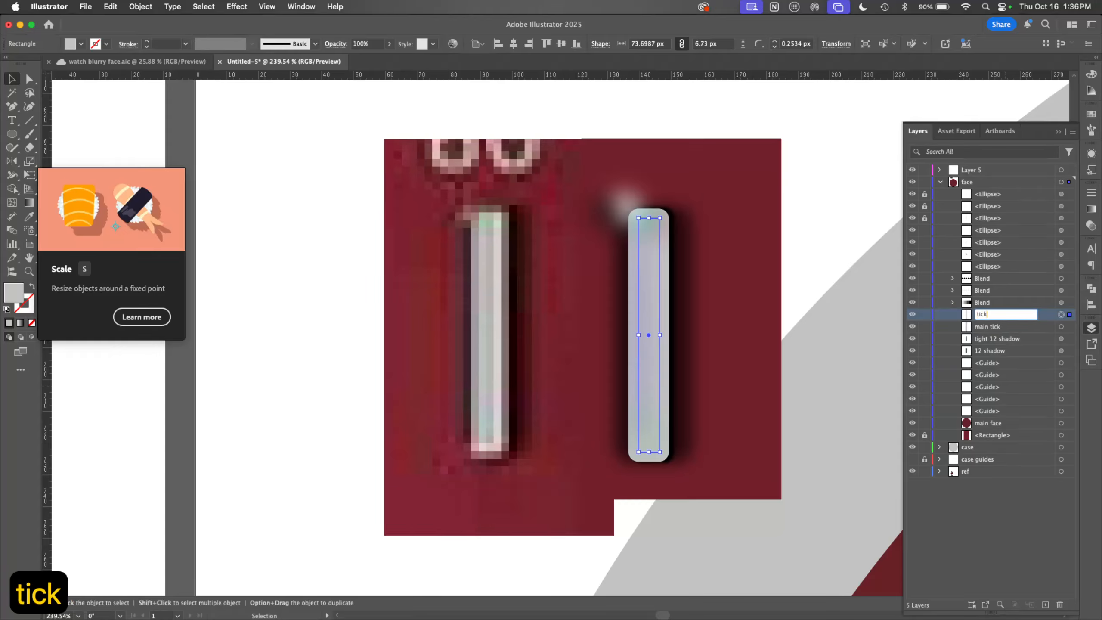
key(Return)
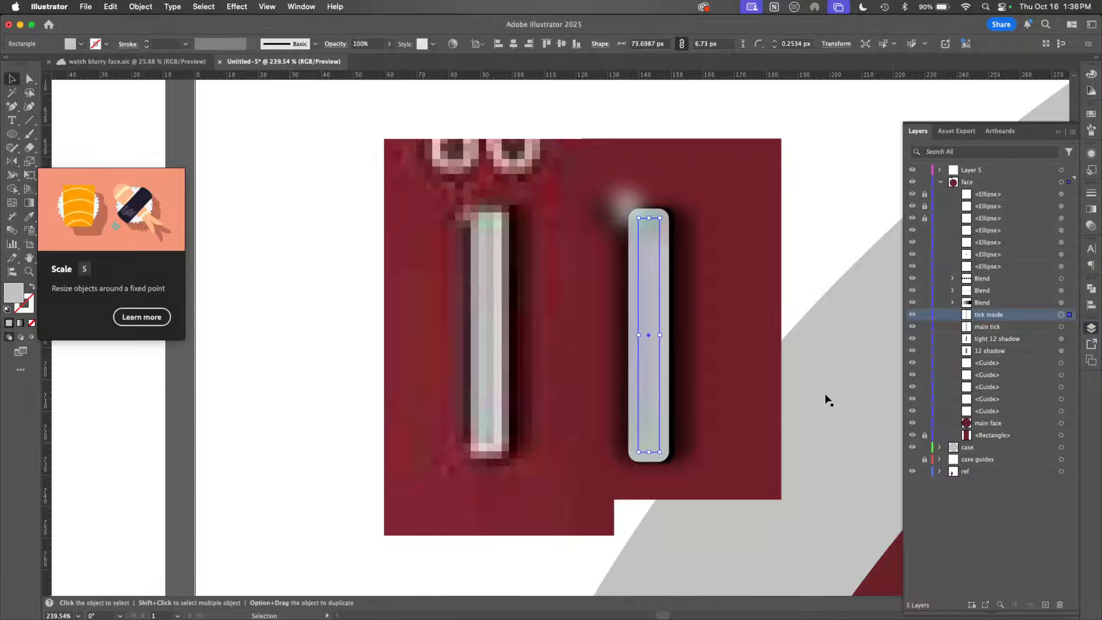
click(810, 265)
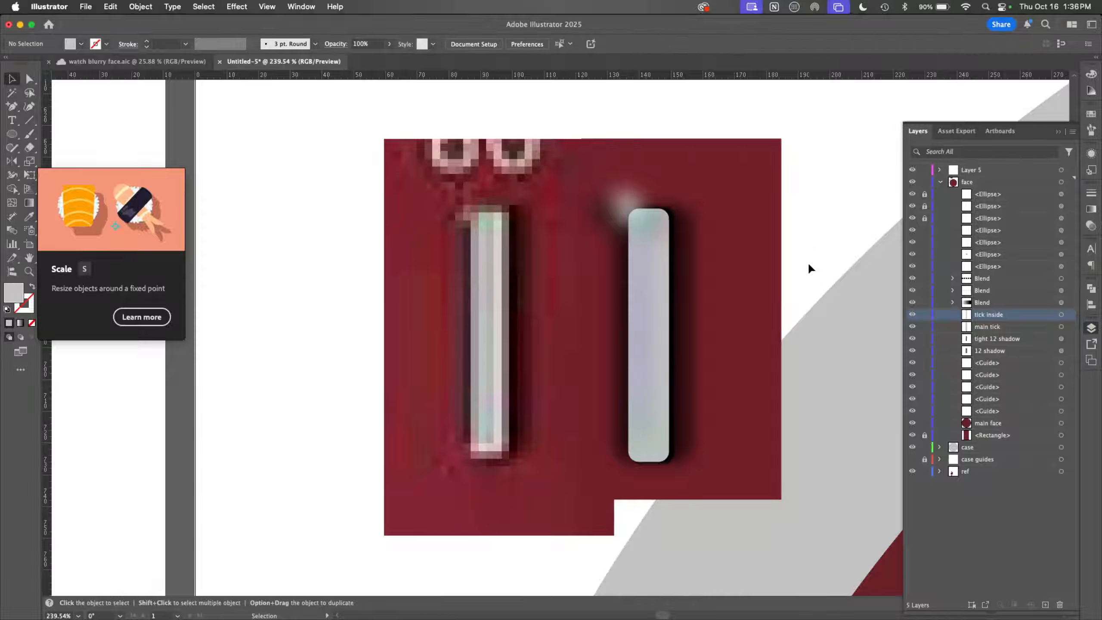
Step: Target the whole face layer and the green ellipse at the marker's lower end to check which artwork each entry holds
click(1060, 183)
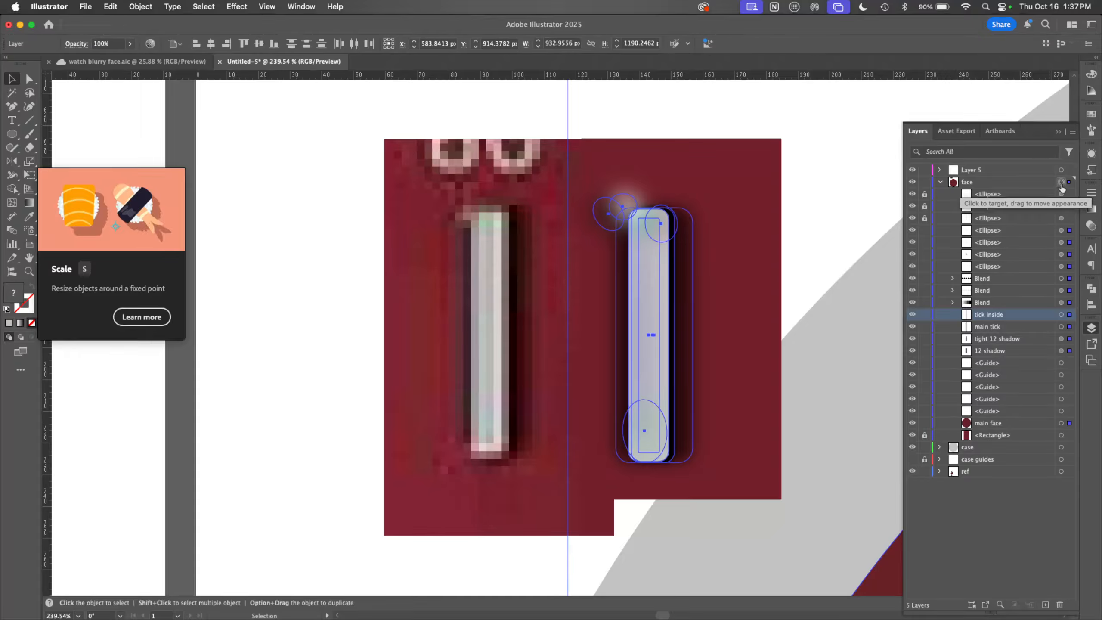
click(1060, 230)
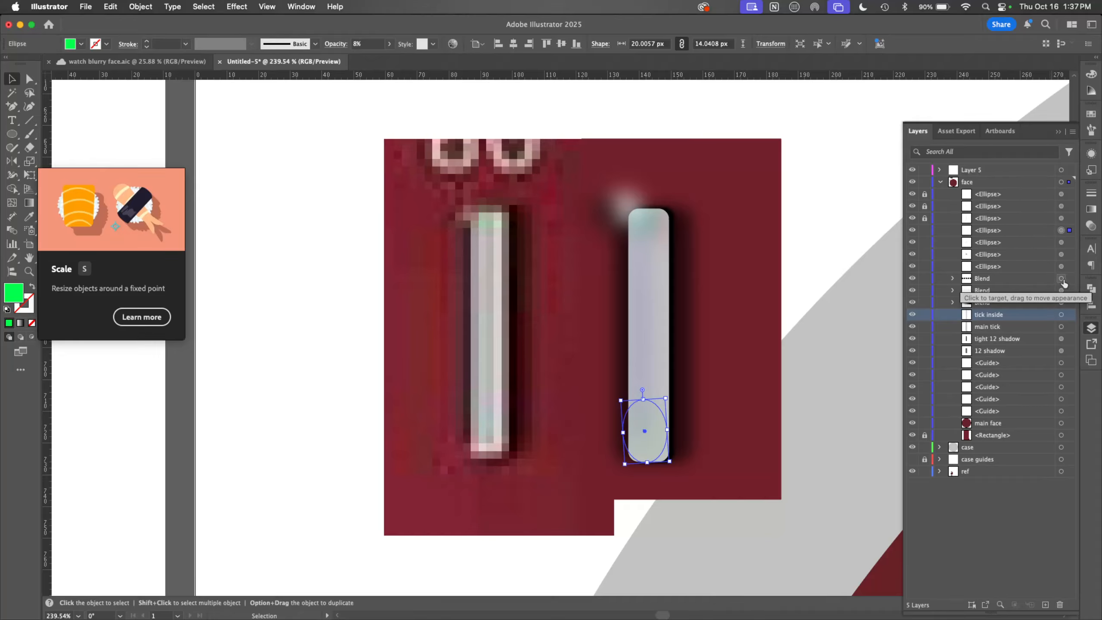
click(1061, 183)
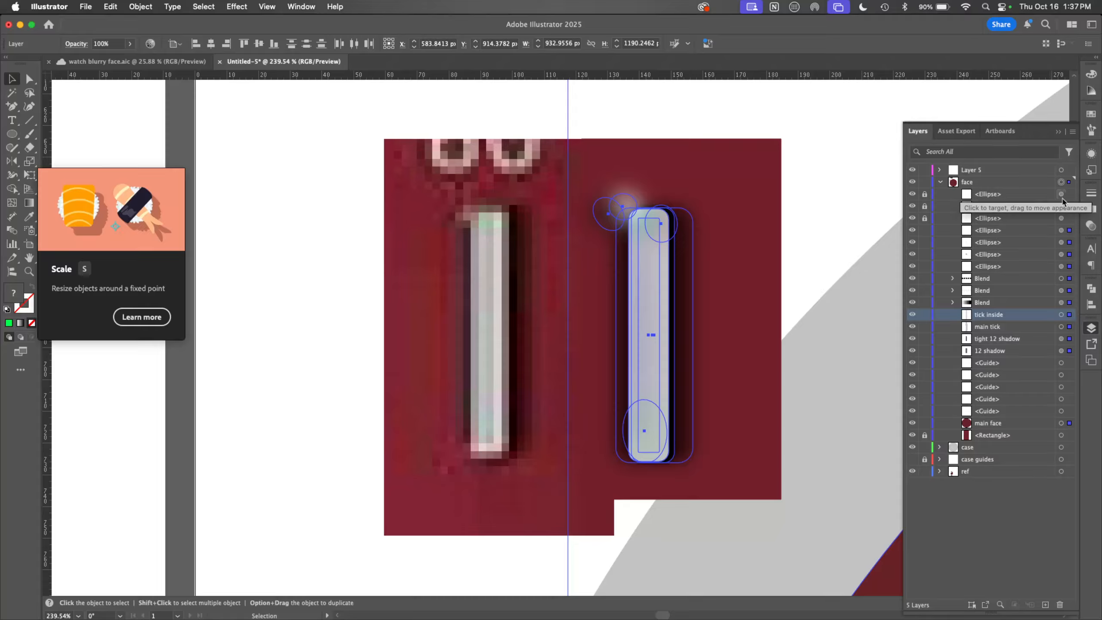
Step: Expand the middle Blend entry in the face layer and target its first ellipse to check which artwork it holds
click(1060, 291)
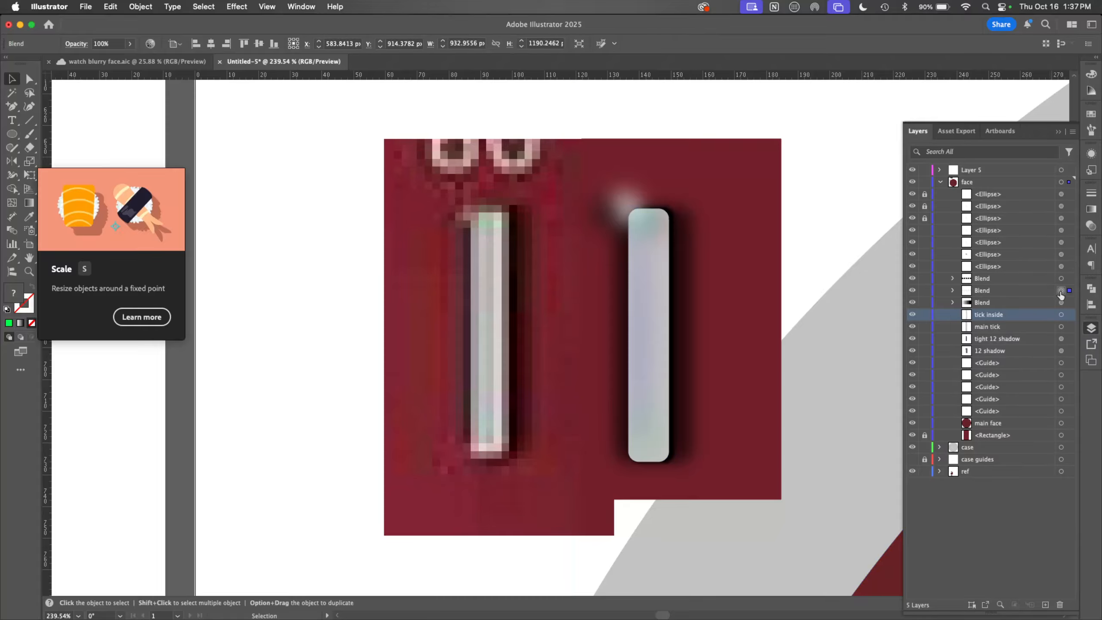
click(952, 291)
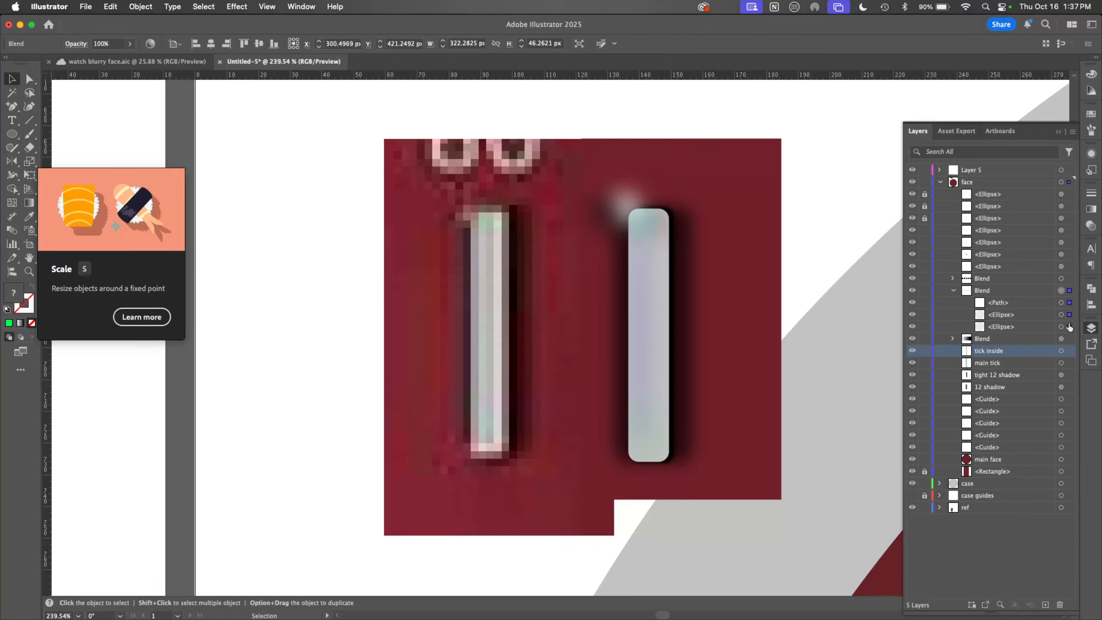
click(1060, 314)
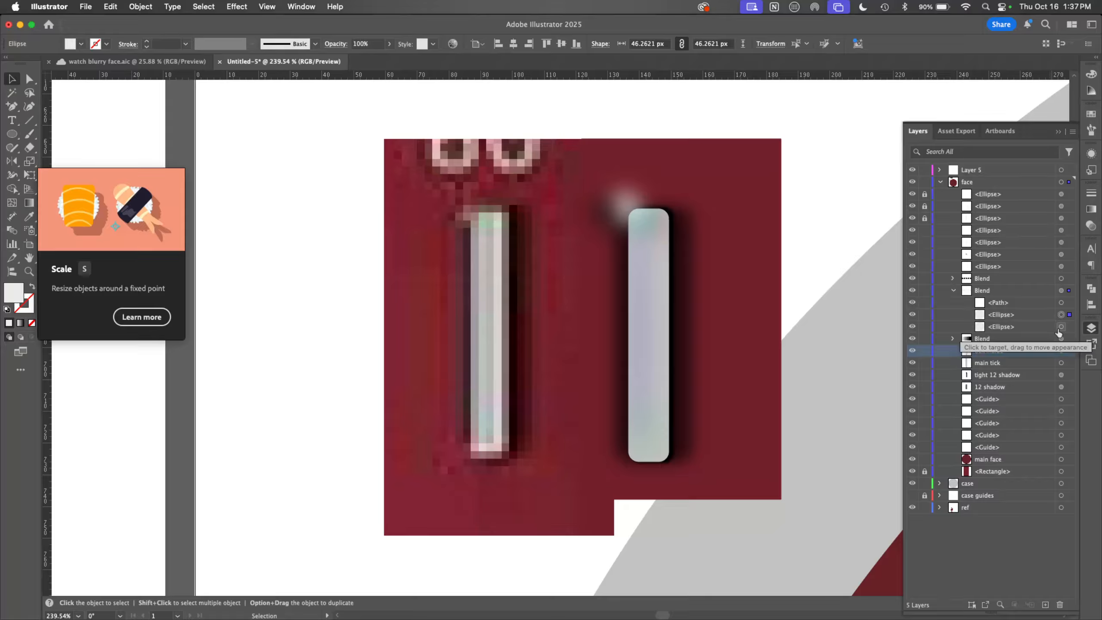
click(1012, 377)
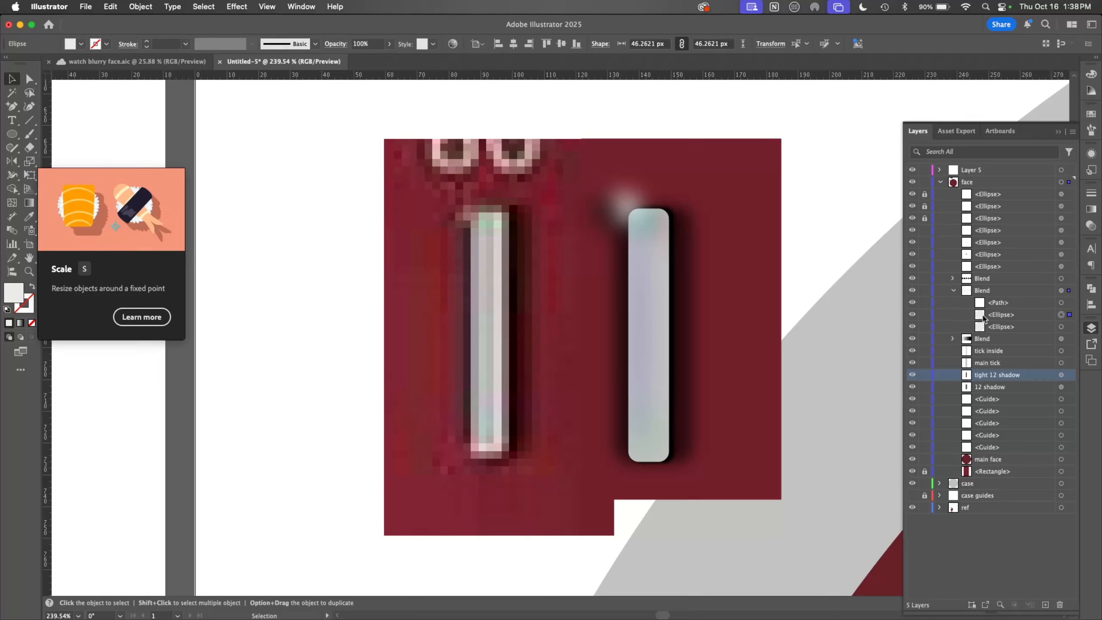
click(941, 183)
click(941, 183)
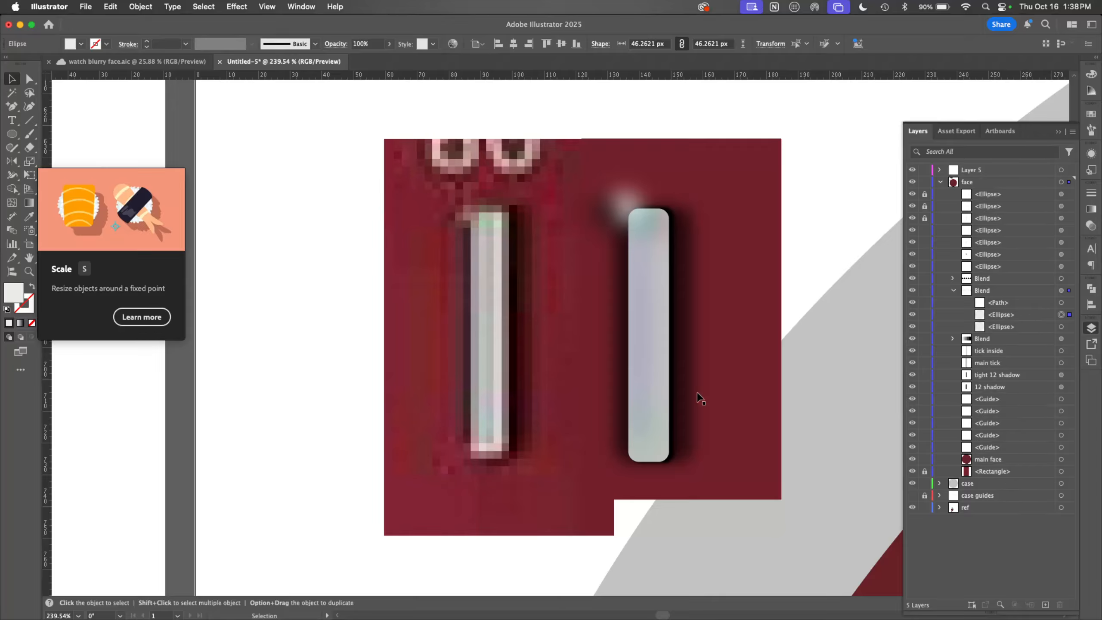
Step: Switch to Draw Inside mode with the main tick targeted and hide the tick inside rectangle
click(660, 434)
click(652, 406)
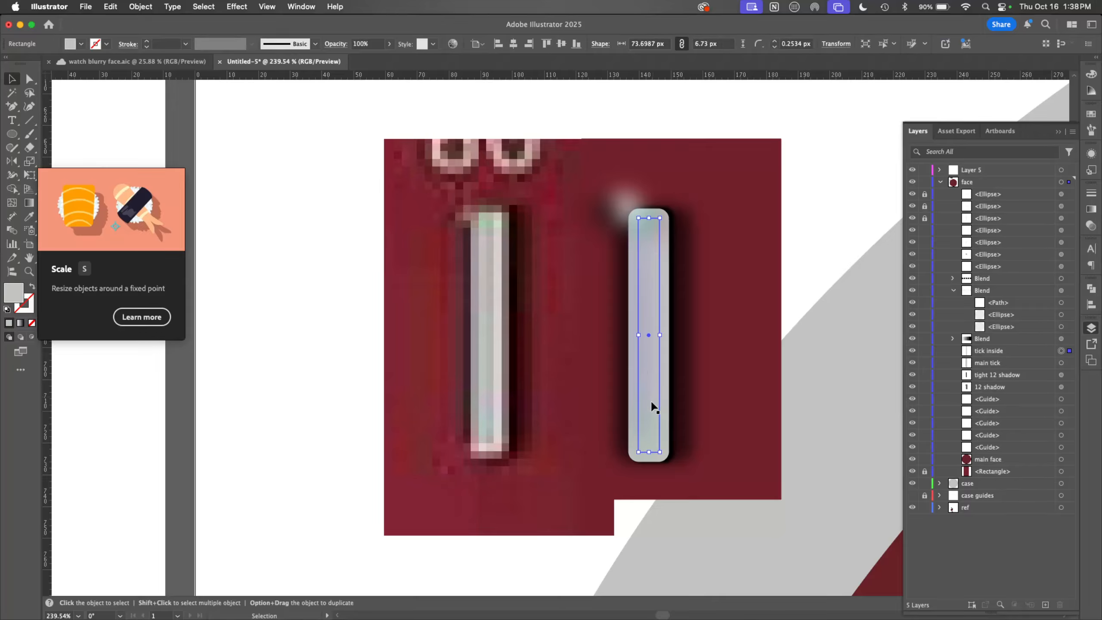
click(1061, 363)
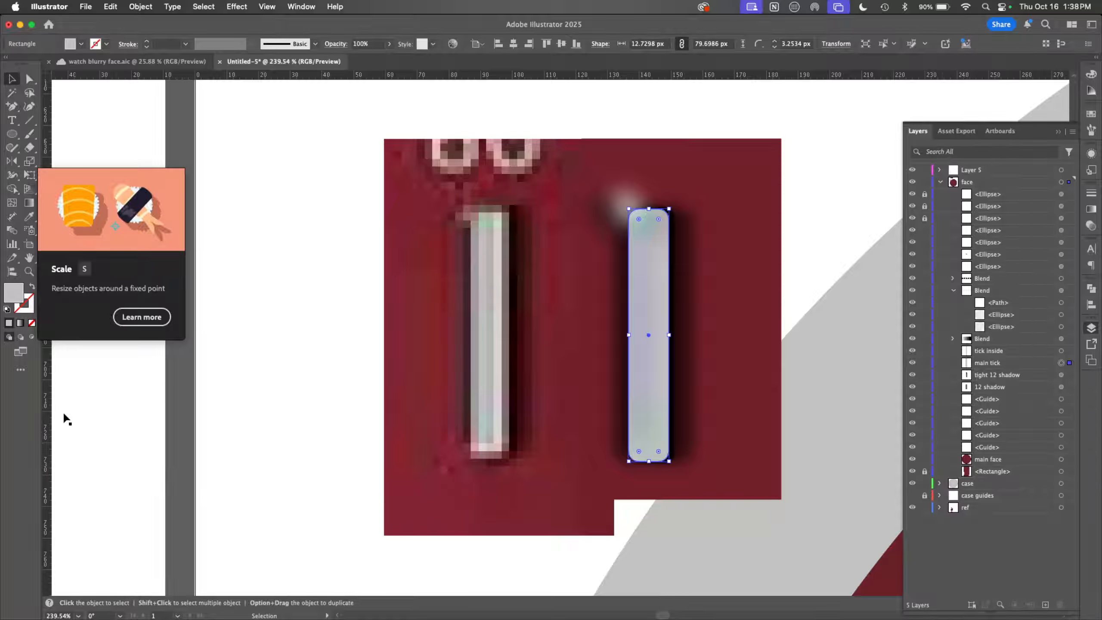
click(31, 336)
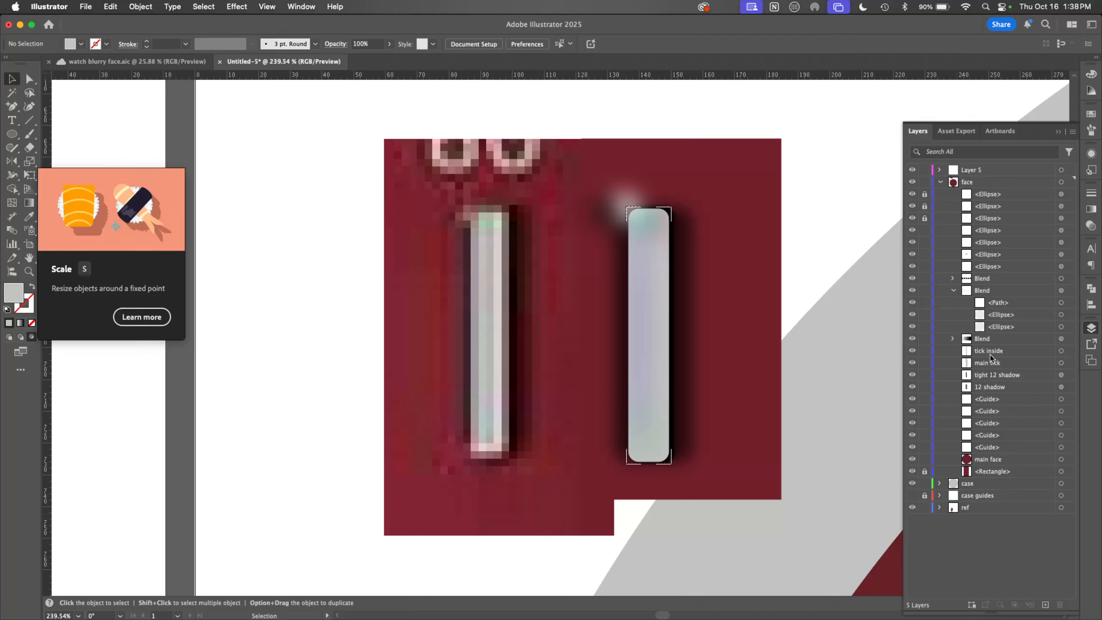
click(913, 350)
click(996, 364)
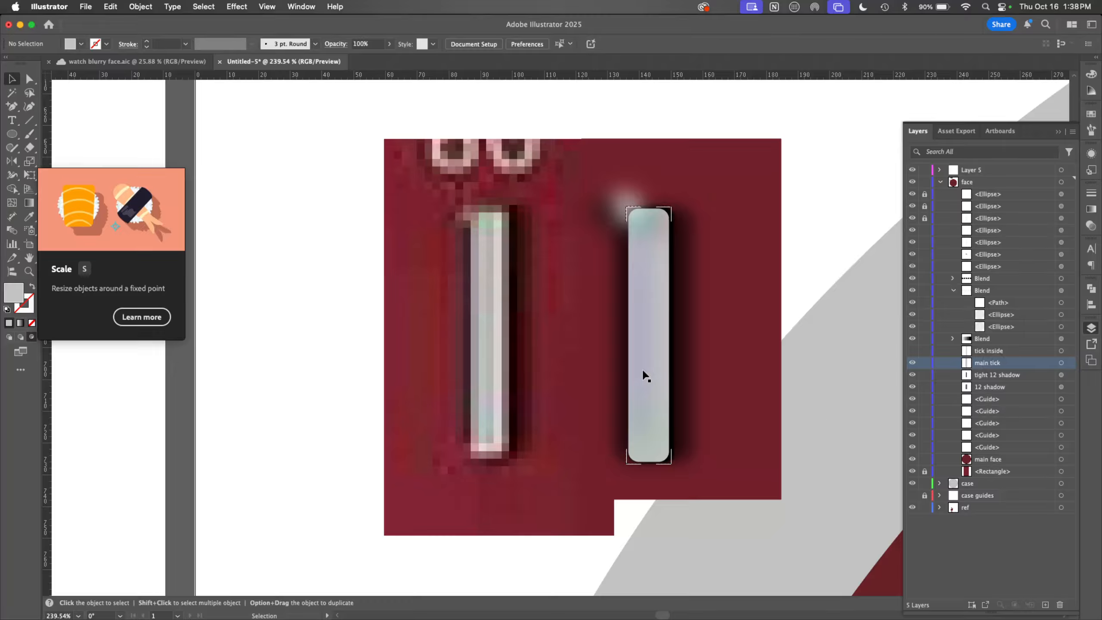
Step: Draw a vertical rectangle about 4.5 × 94 px inside the main tick, extending past both ends, and fill it yellow
key(m)
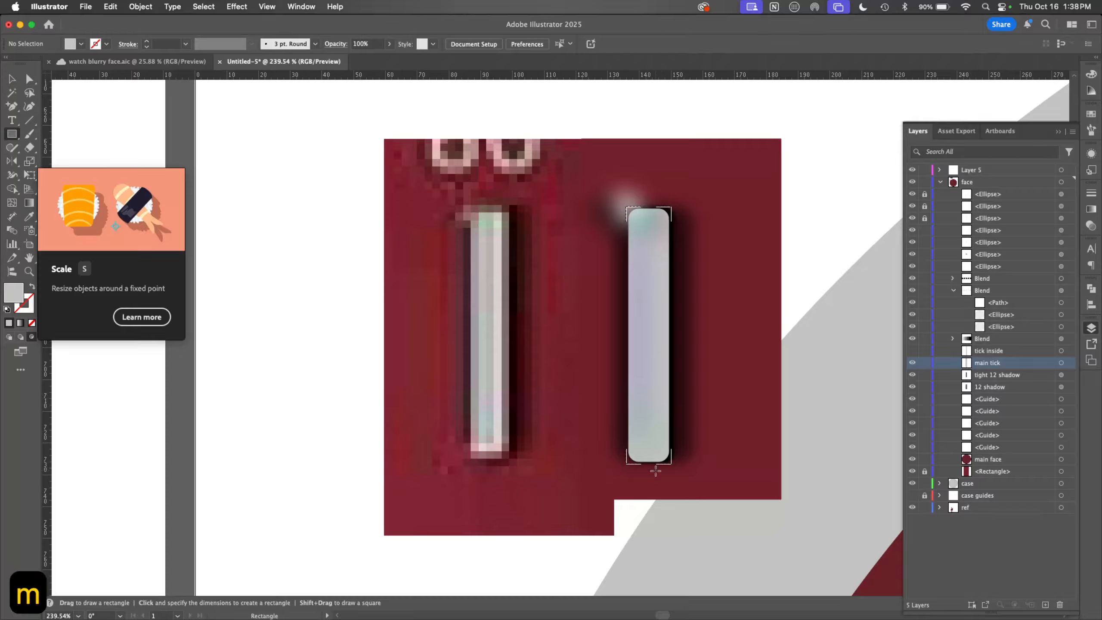
drag(648, 479, 663, 181)
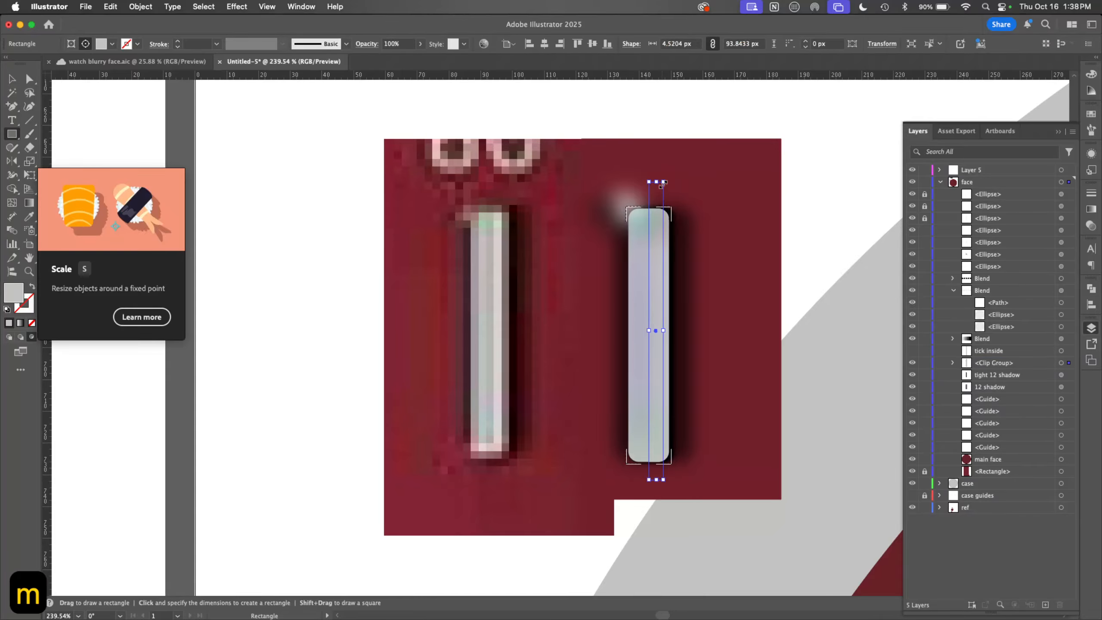
click(1091, 115)
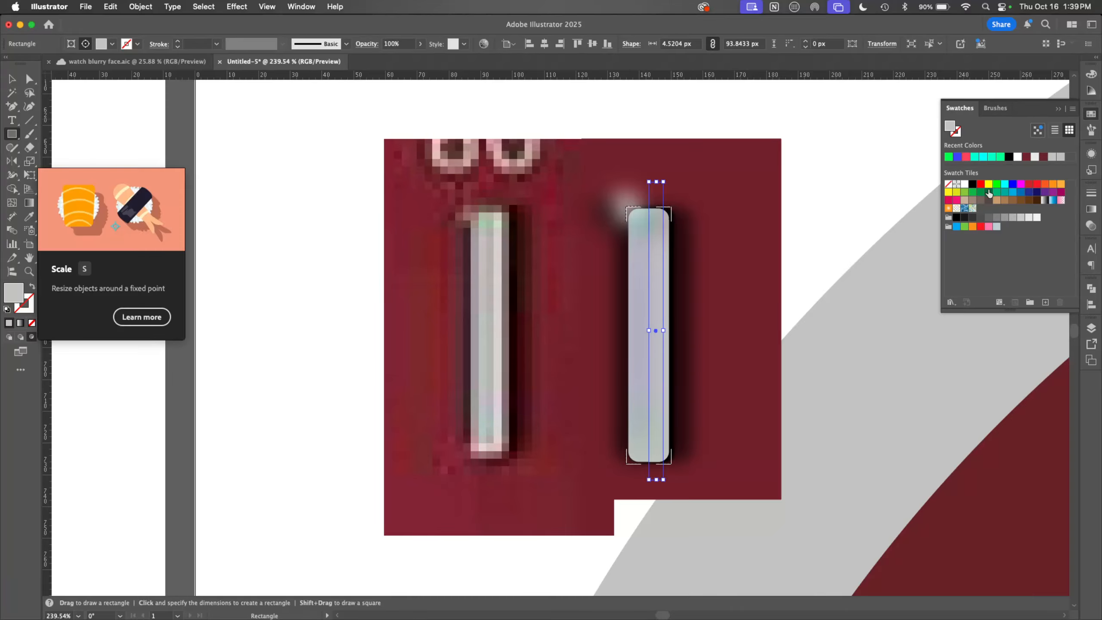
click(988, 184)
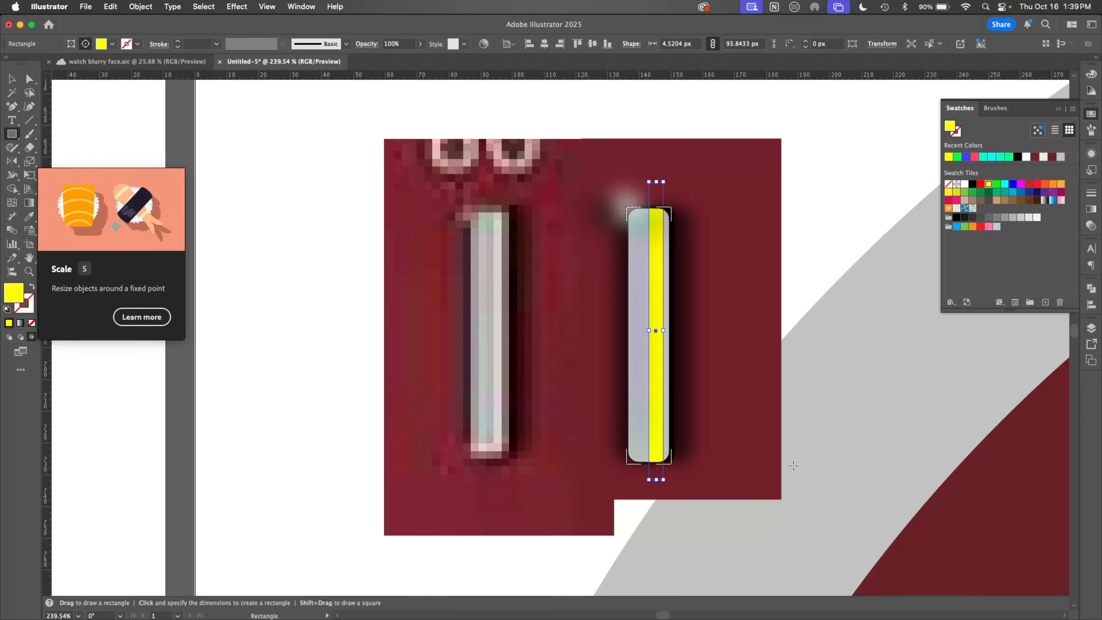
Step: Expand the marker's clip group and place the yellow strip along the marker's right edge at about 3.9 px wide
click(1092, 328)
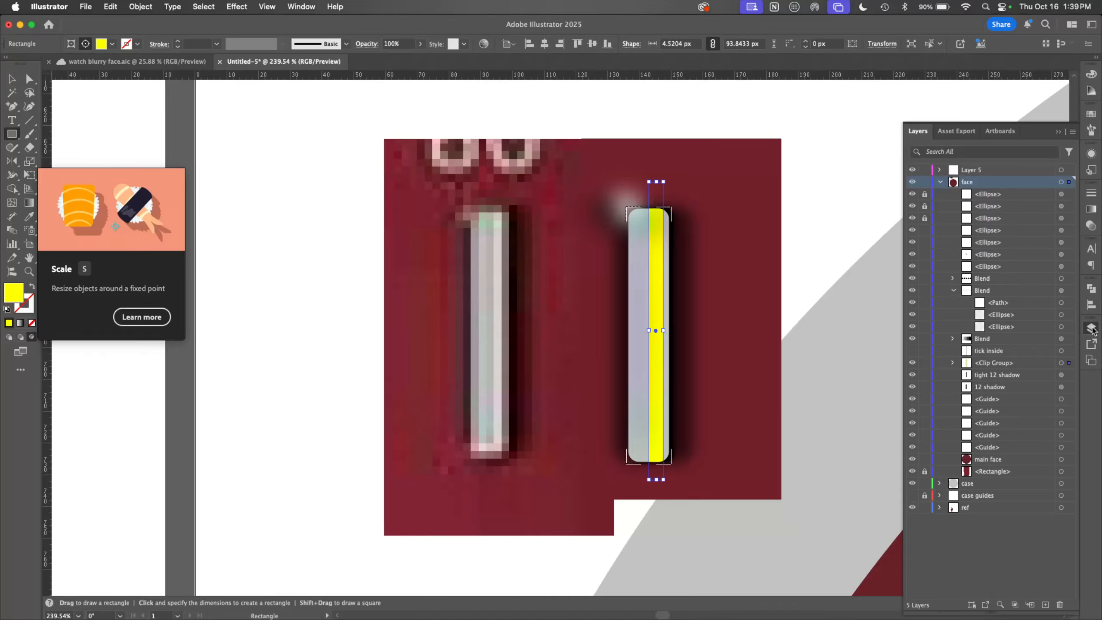
click(953, 363)
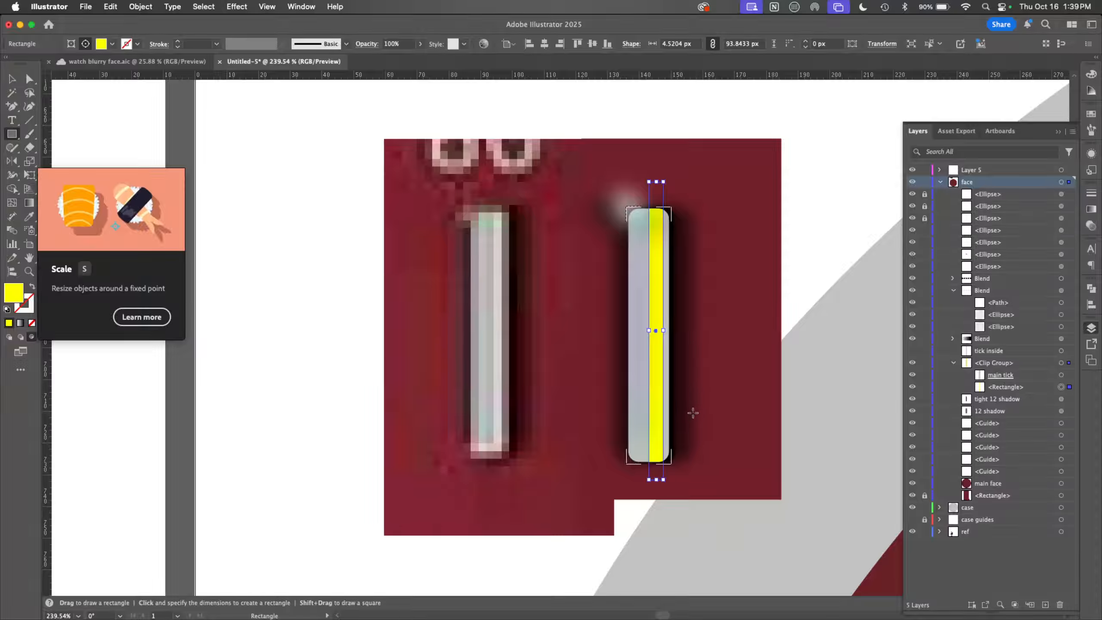
drag(663, 331, 657, 330)
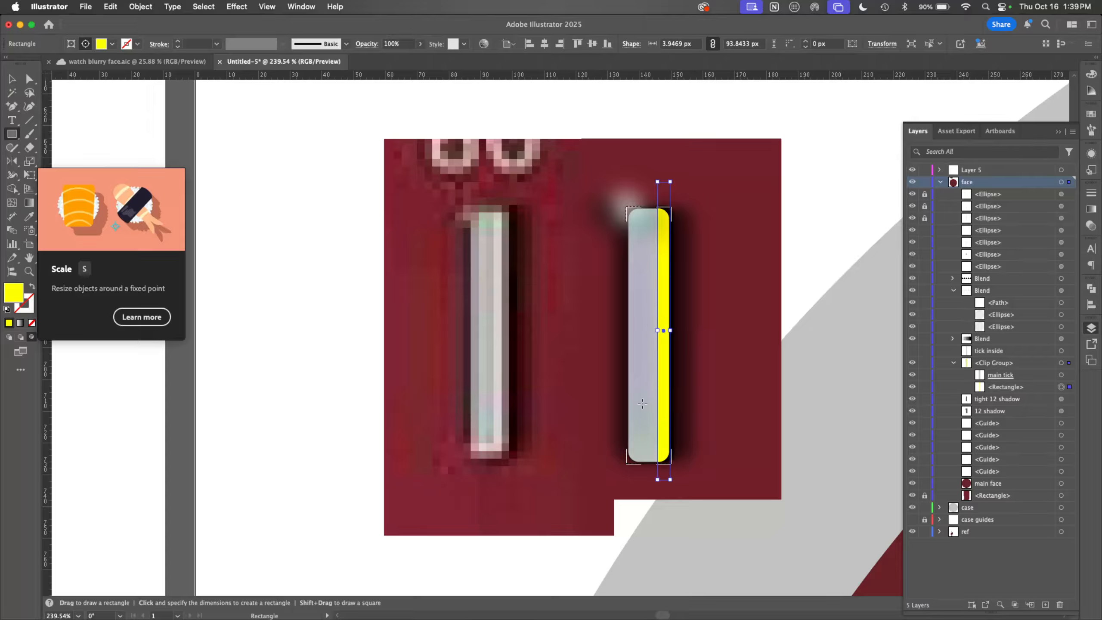
Step: Recolor the yellow strip with the mauve-gray sampled from the right edge of the reference marker
key(i)
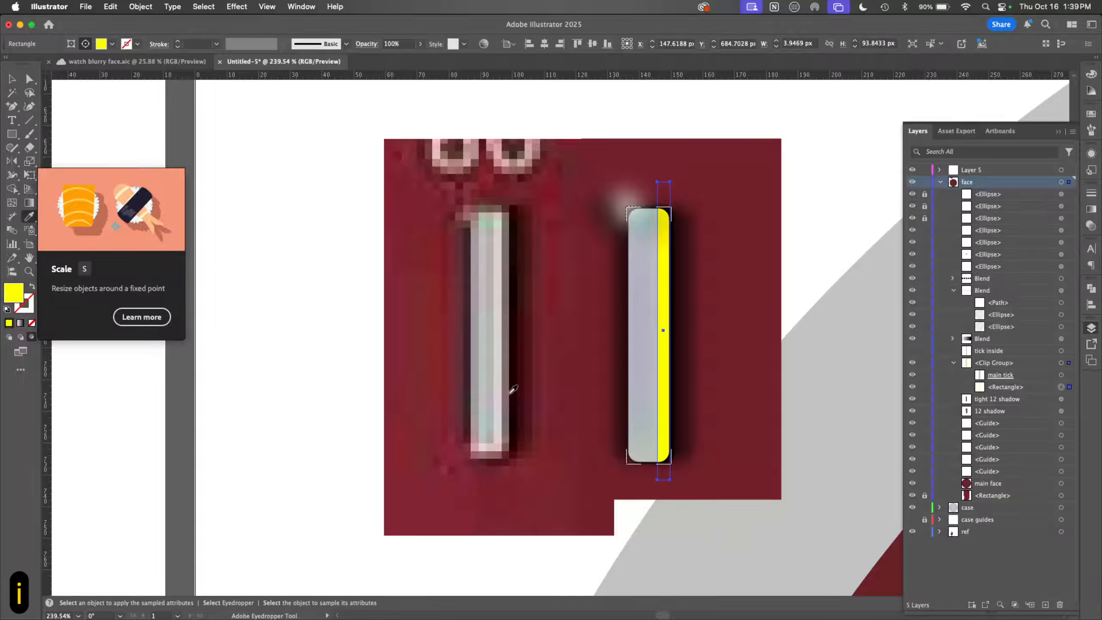
click(510, 385)
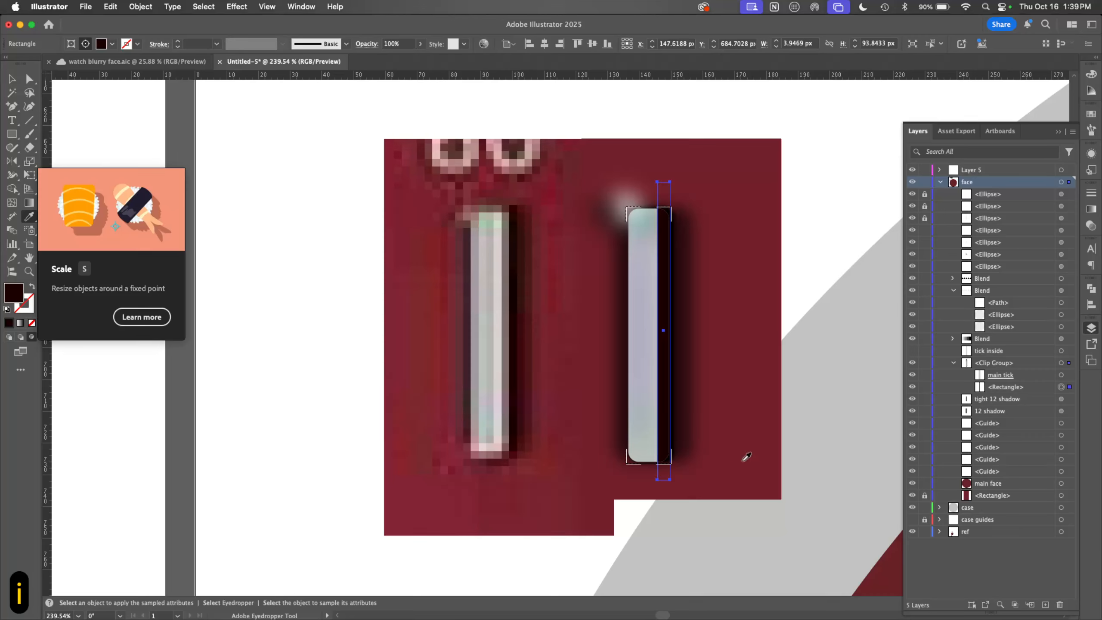
click(509, 368)
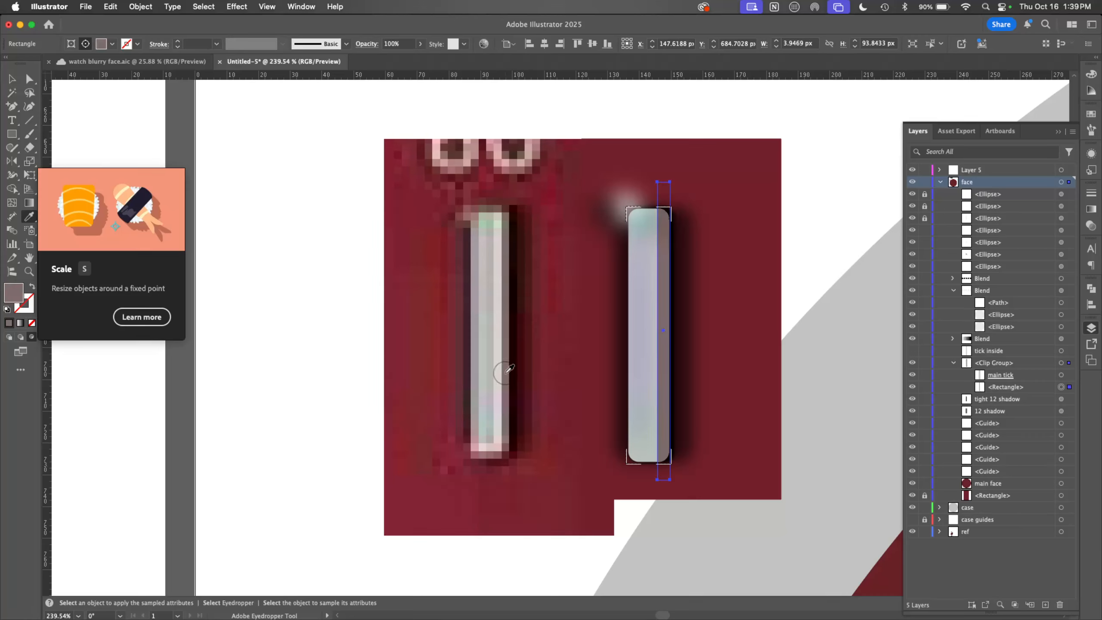
click(510, 371)
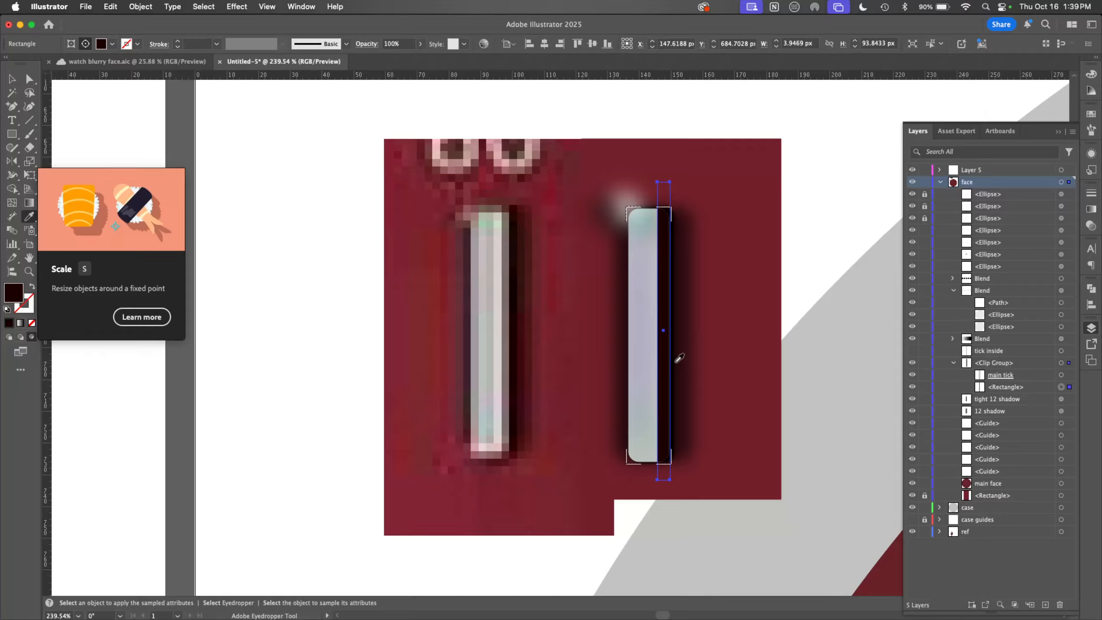
click(509, 380)
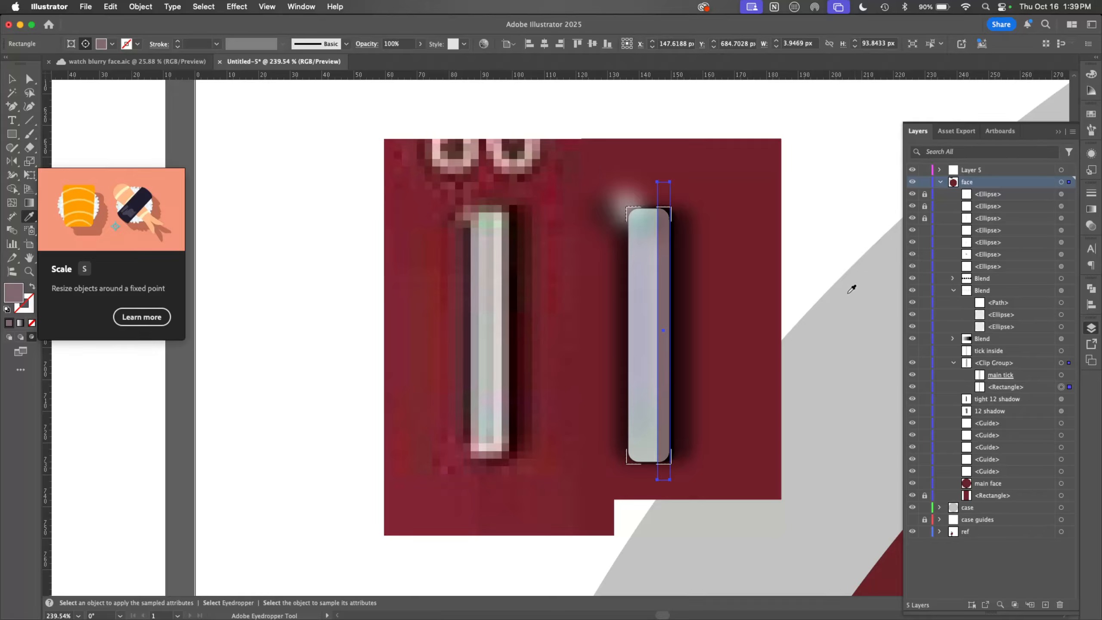
Step: Lighten and desaturate the right-edge strip's fill to #8f7e82 and narrow the strip to about 2.5 px
click(1091, 113)
click(1090, 74)
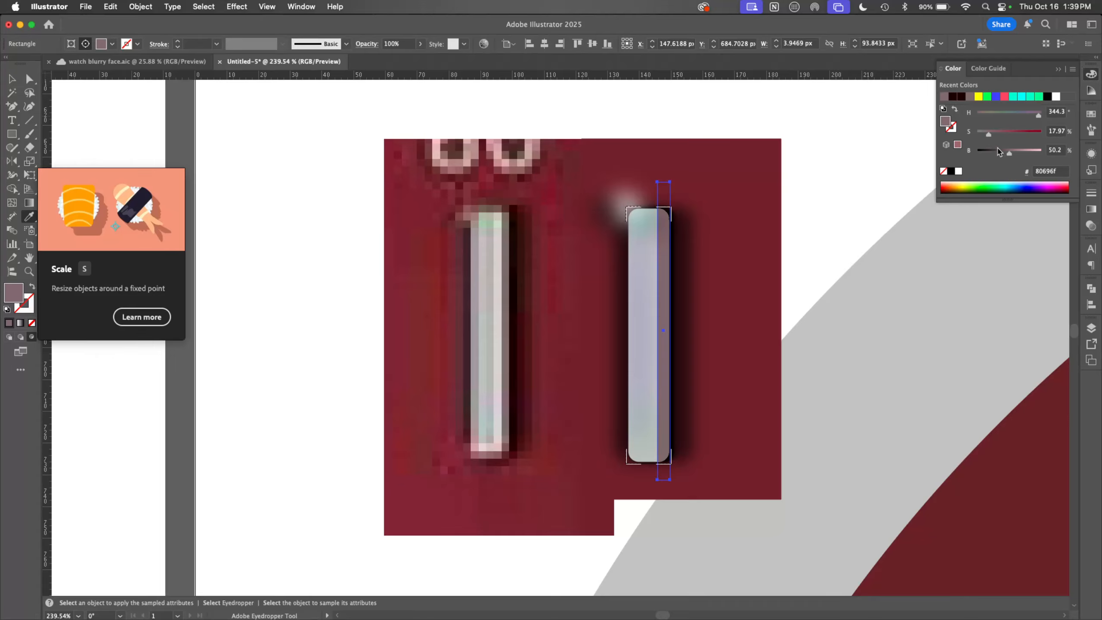
drag(1009, 155, 983, 139)
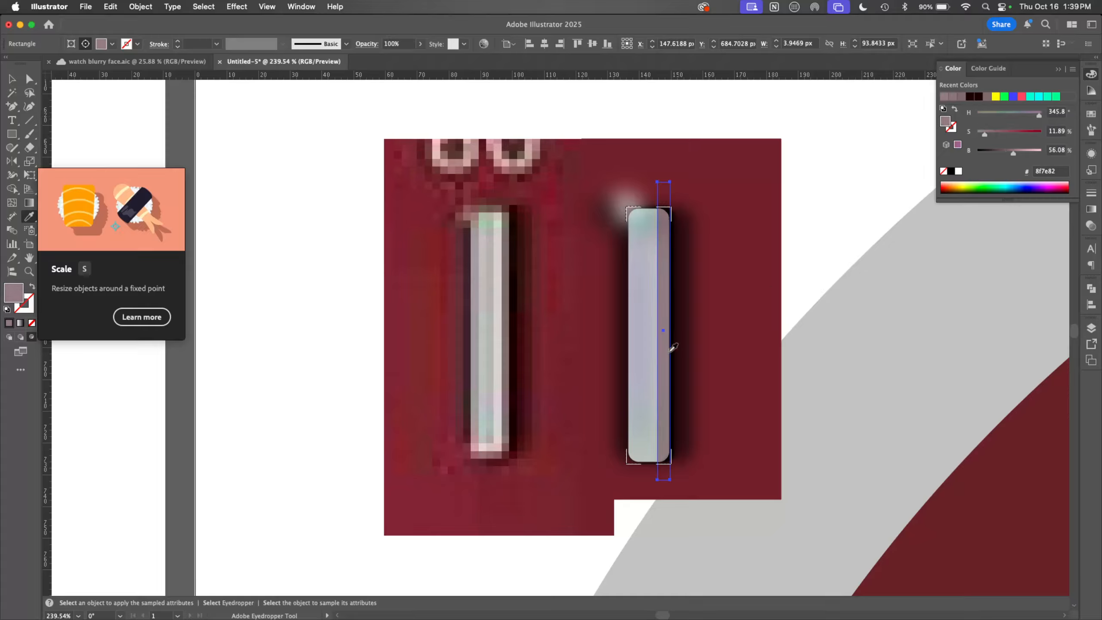
key(v)
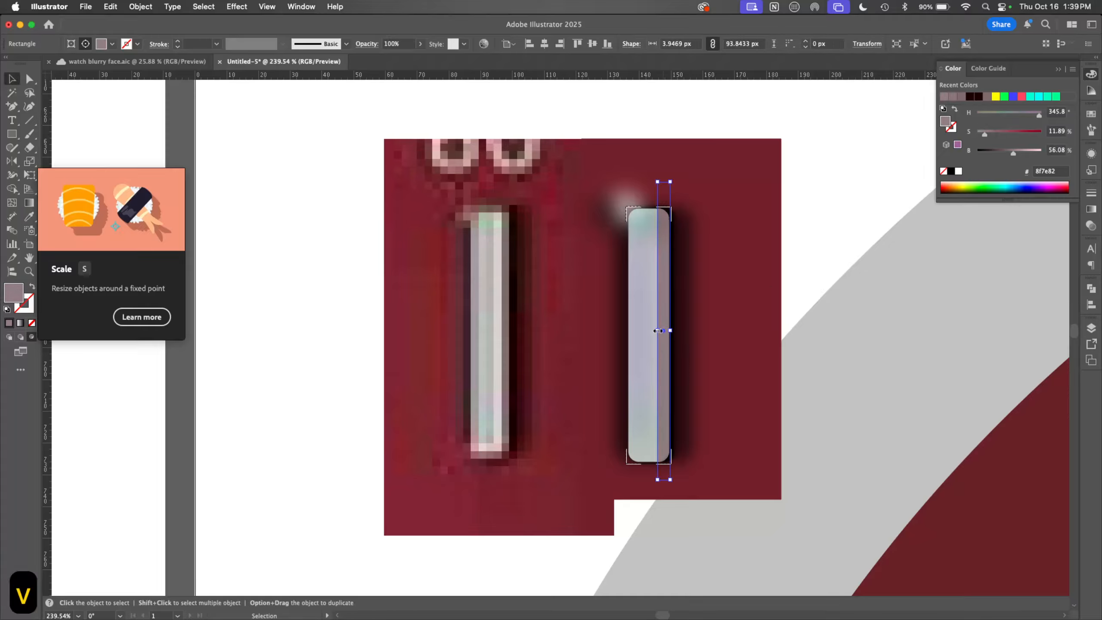
drag(658, 331, 662, 330)
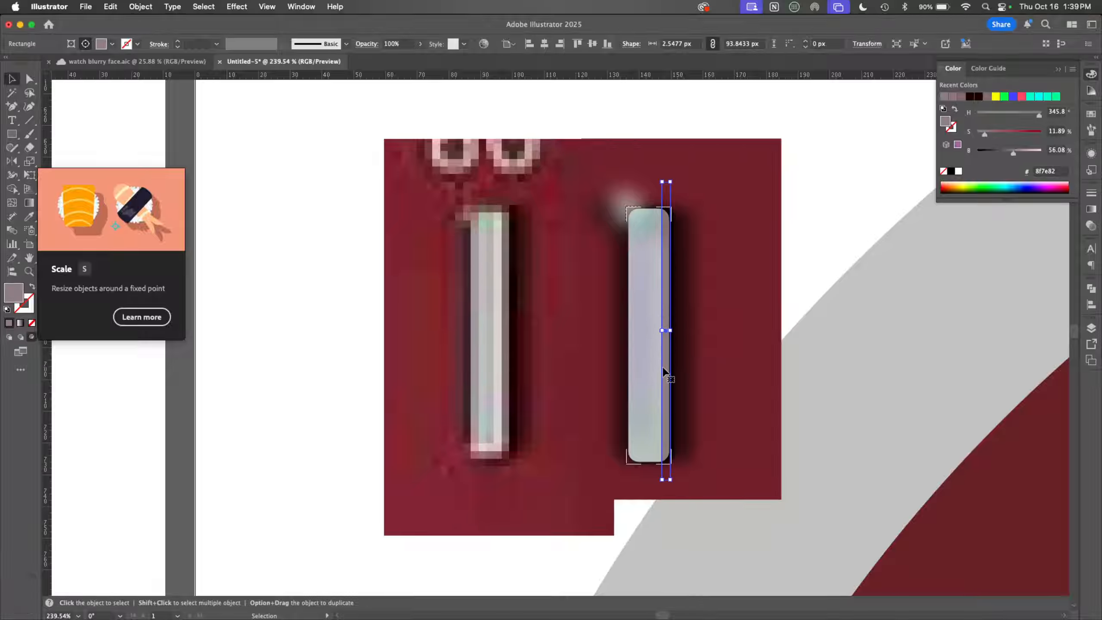
Step: Duplicate the strip just left of the original and recolor it from the reference's light band, brightened to #e0dbd8
drag(666, 370, 656, 367)
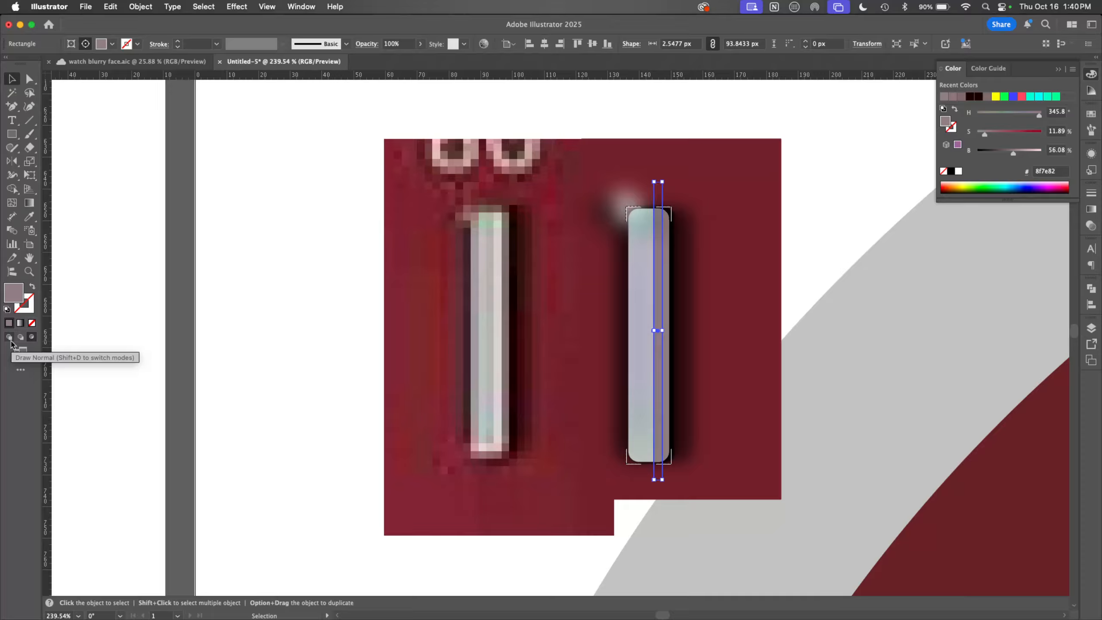
key(i)
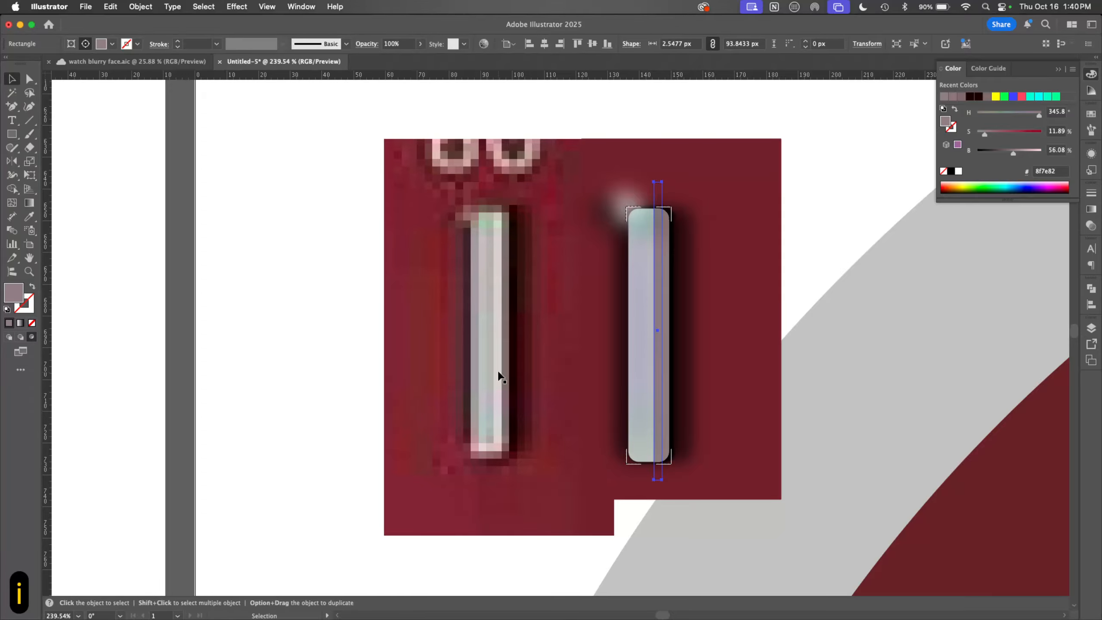
click(495, 377)
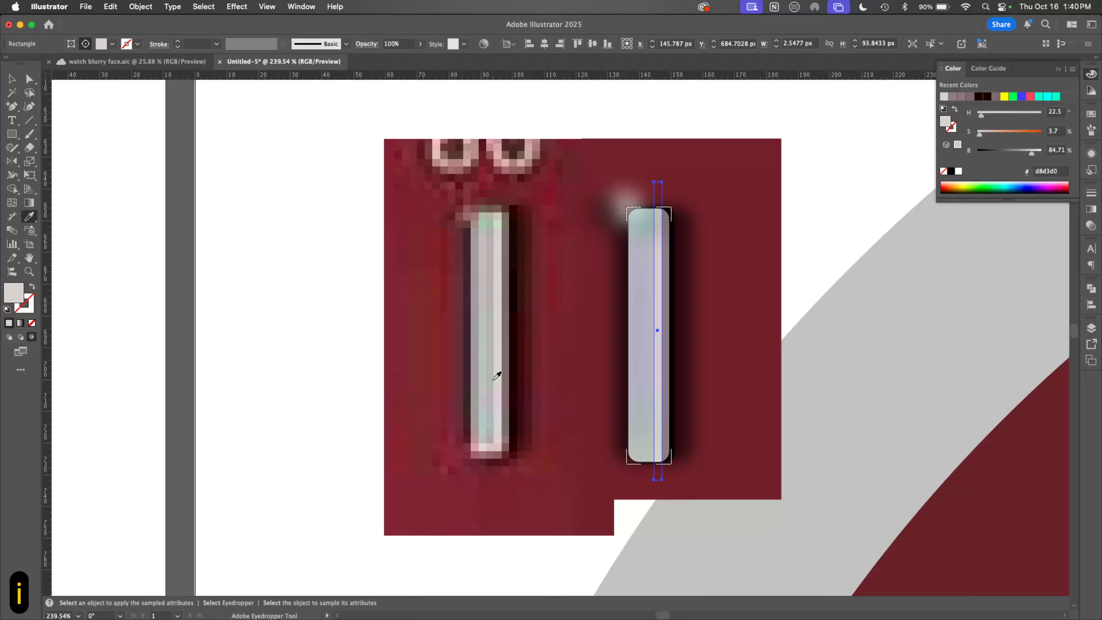
click(1033, 152)
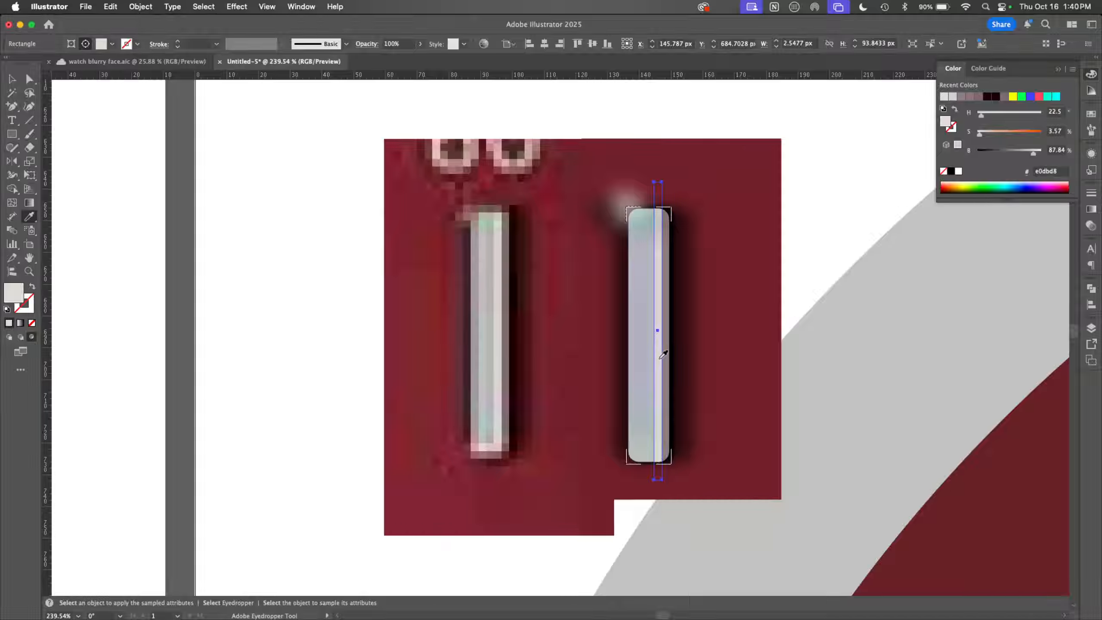
Step: Duplicate the light strip onto the marker's left edge and fill it with the right-edge strip's mauve, lightened to #ad9da1
key(v)
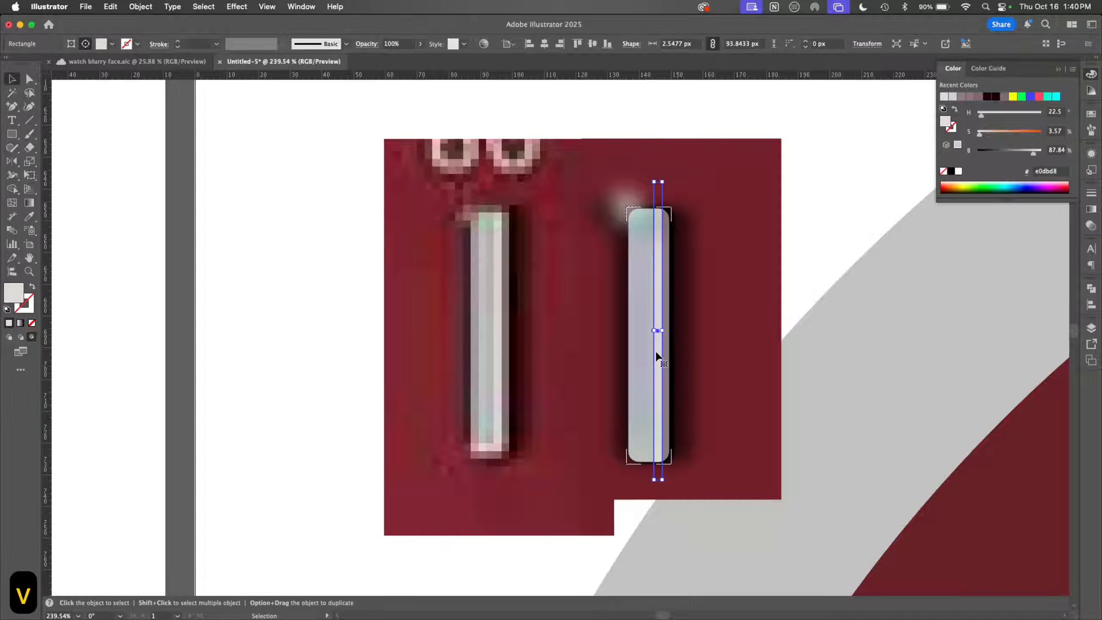
drag(657, 358, 632, 366)
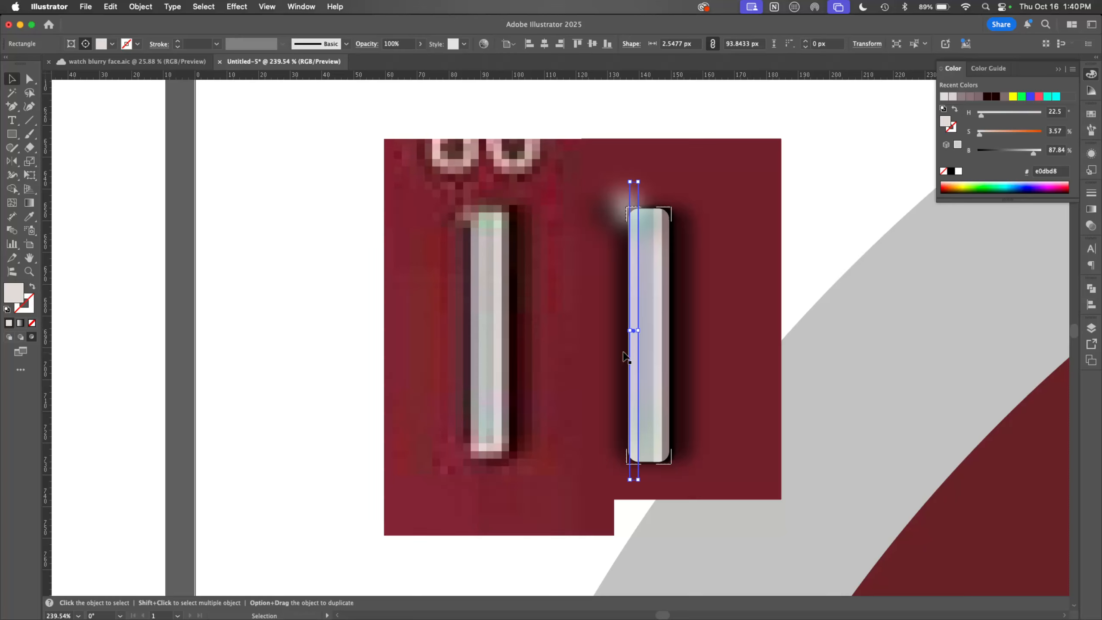
key(i)
click(668, 342)
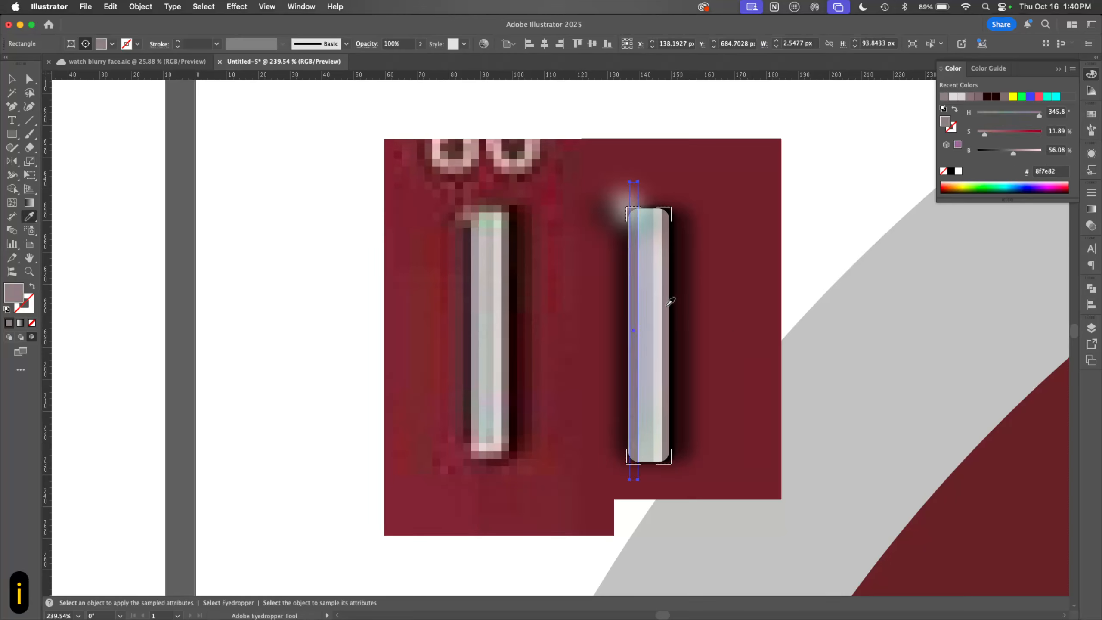
drag(1012, 152, 983, 136)
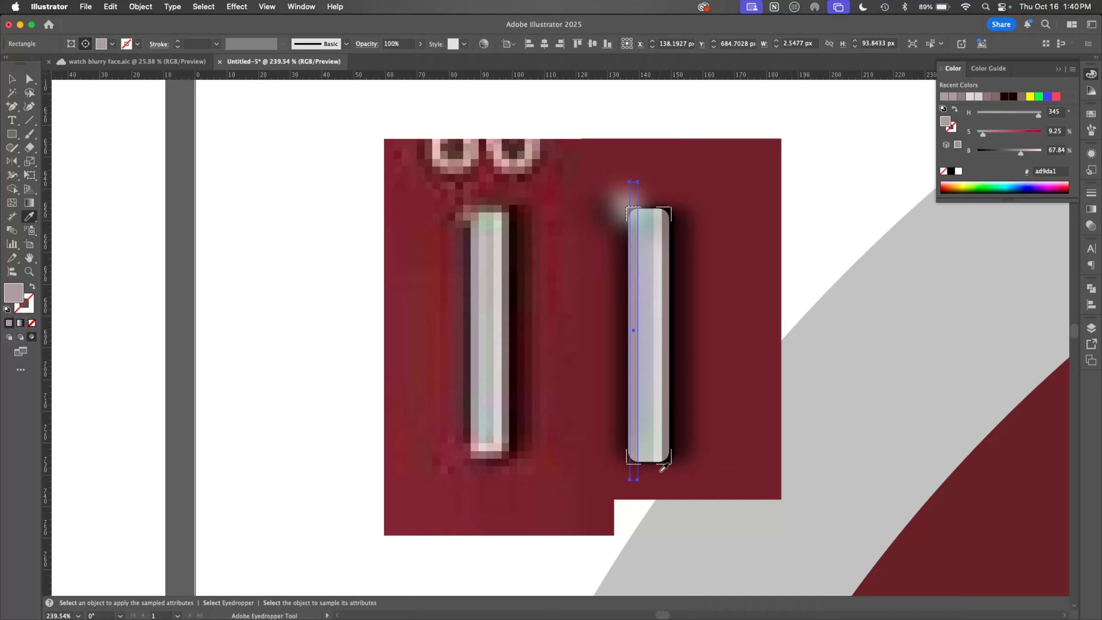
Step: Draw a horizontal rectangle about 18.4 × 3.8 px across the marker's lower end, inside the main tick
key(m)
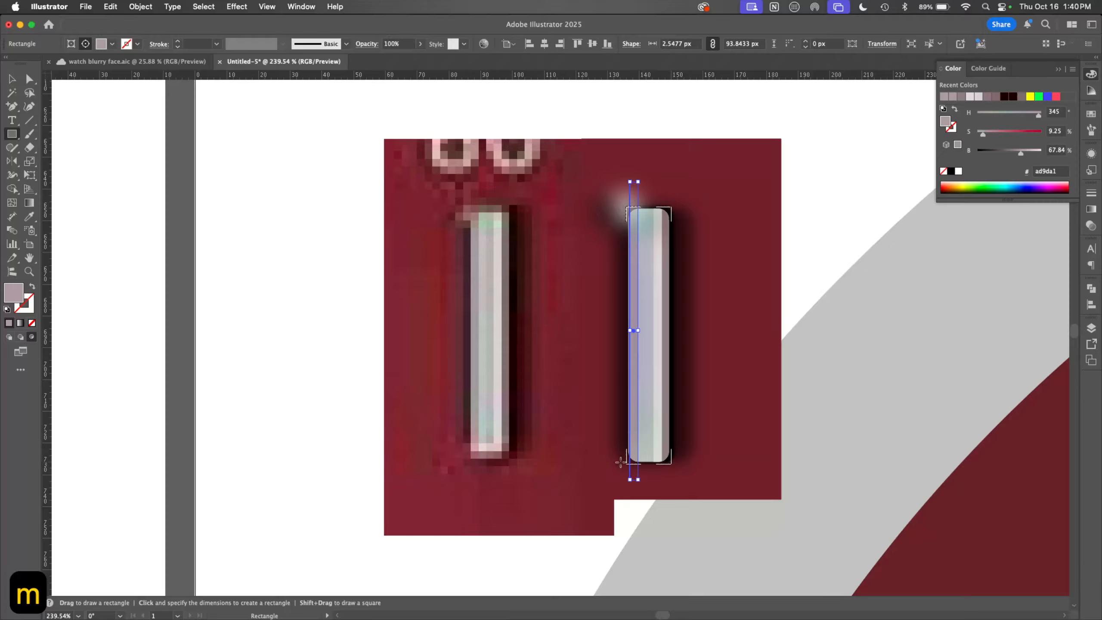
drag(621, 462, 679, 451)
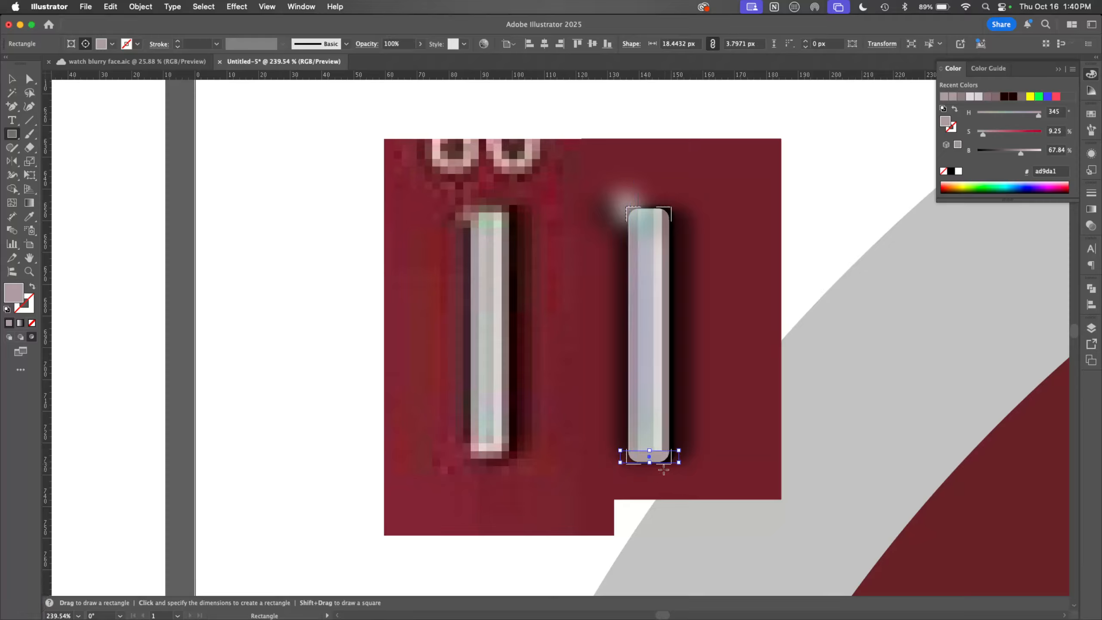
Step: Fill the marker's bottom strip with the light vertical strip's #e0dbd8 and reduce its height to about 2.9 px
key(i)
click(668, 435)
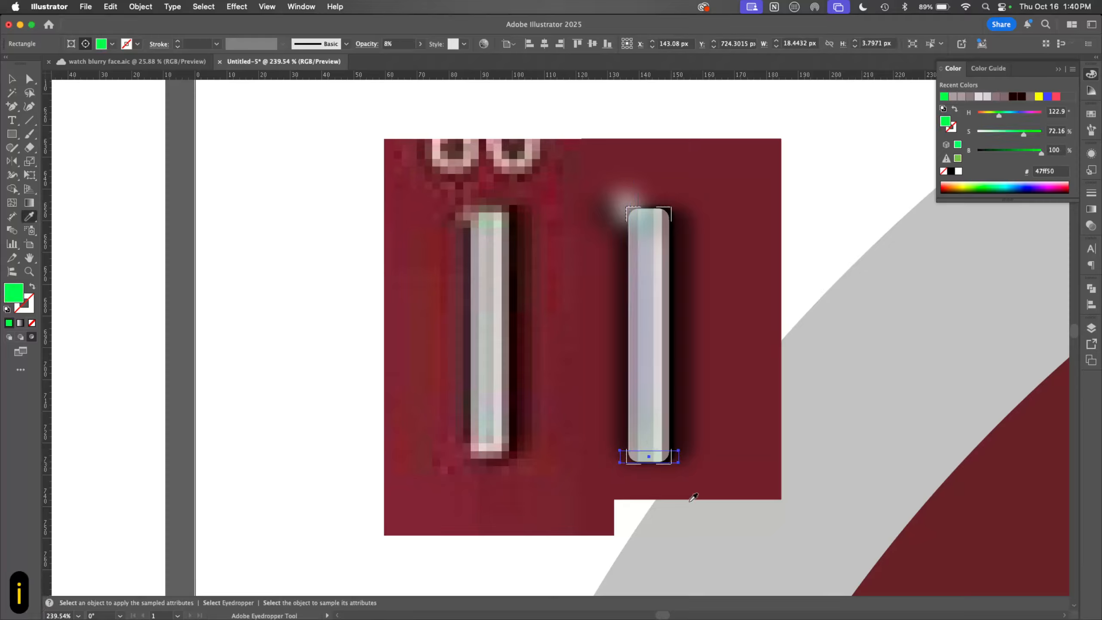
click(658, 351)
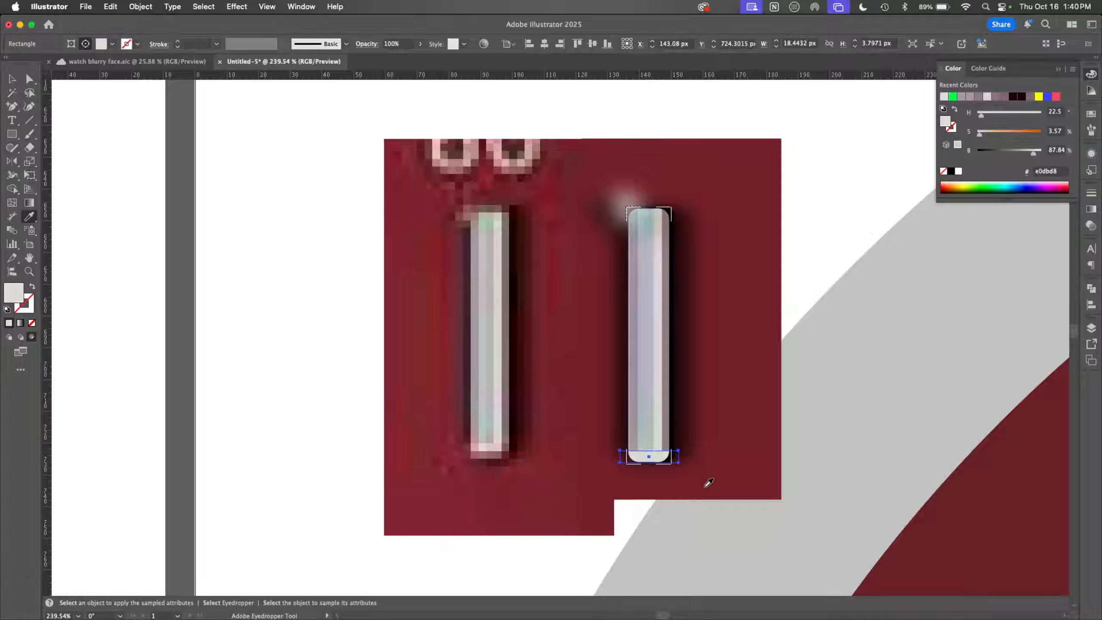
key(v)
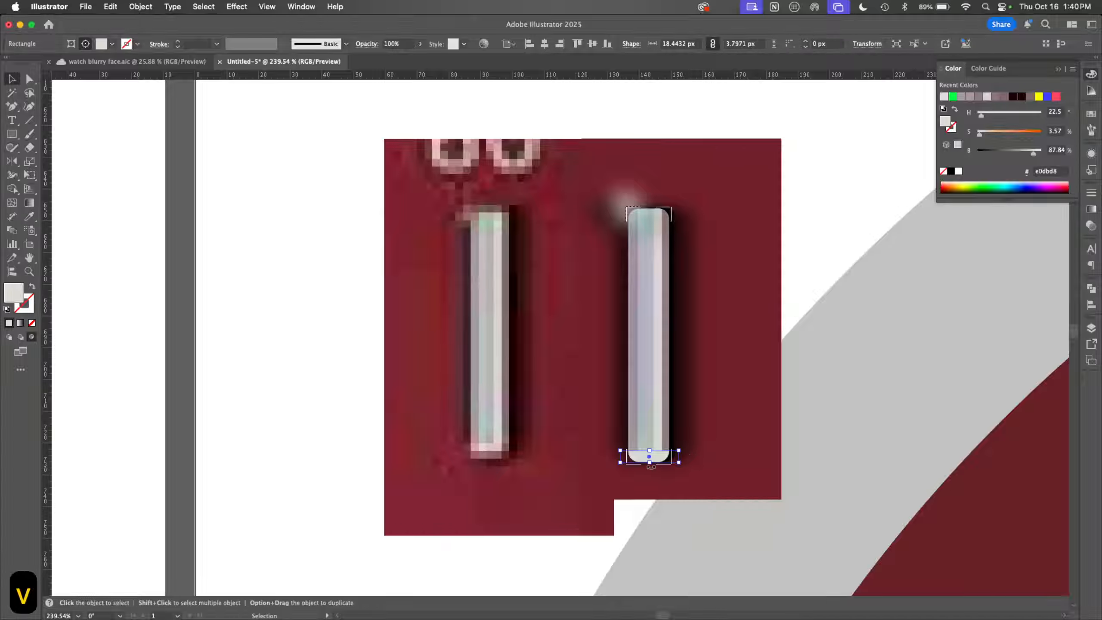
drag(650, 451, 649, 453)
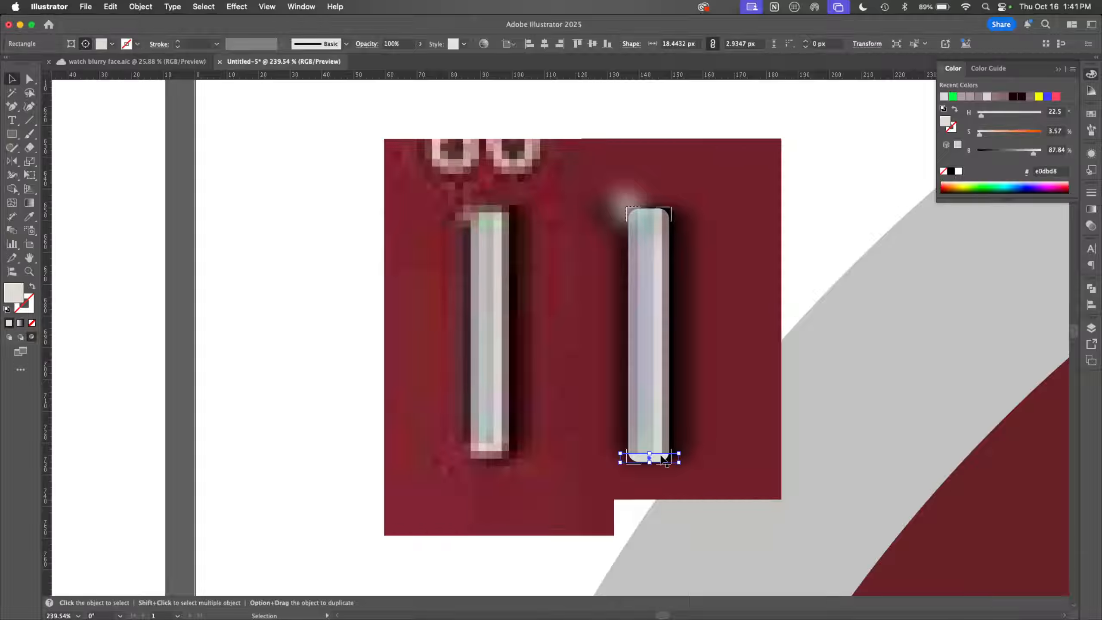
Step: Duplicate the bottom strip onto the marker's upper end and move the copy's lower-right corner inward to slant its right end
drag(664, 459, 664, 218)
key(a)
click(665, 218)
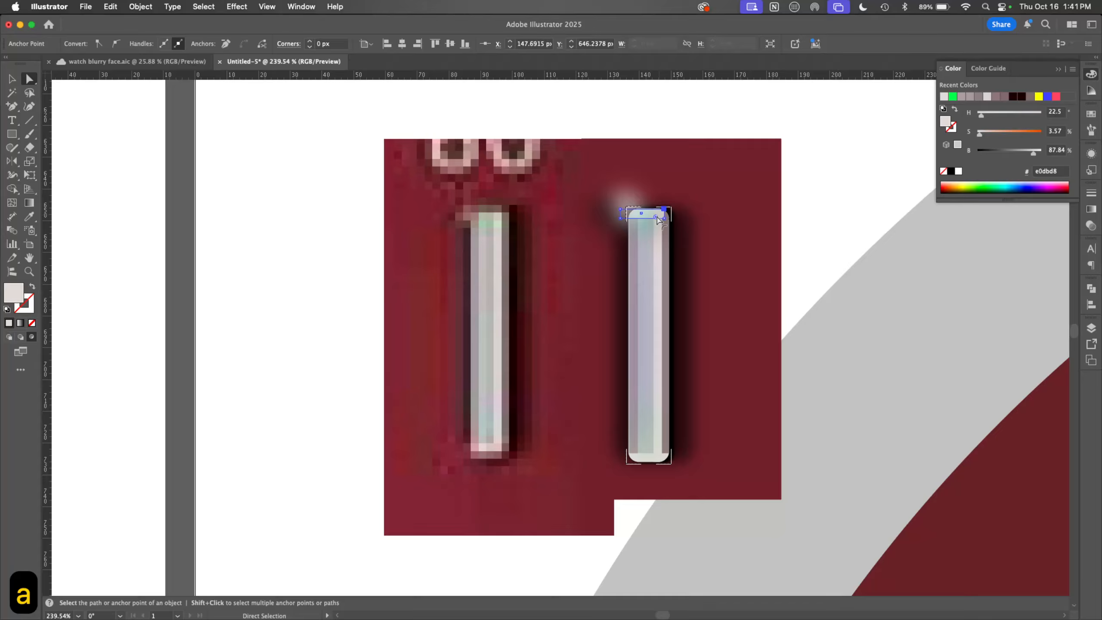
drag(658, 220, 652, 217)
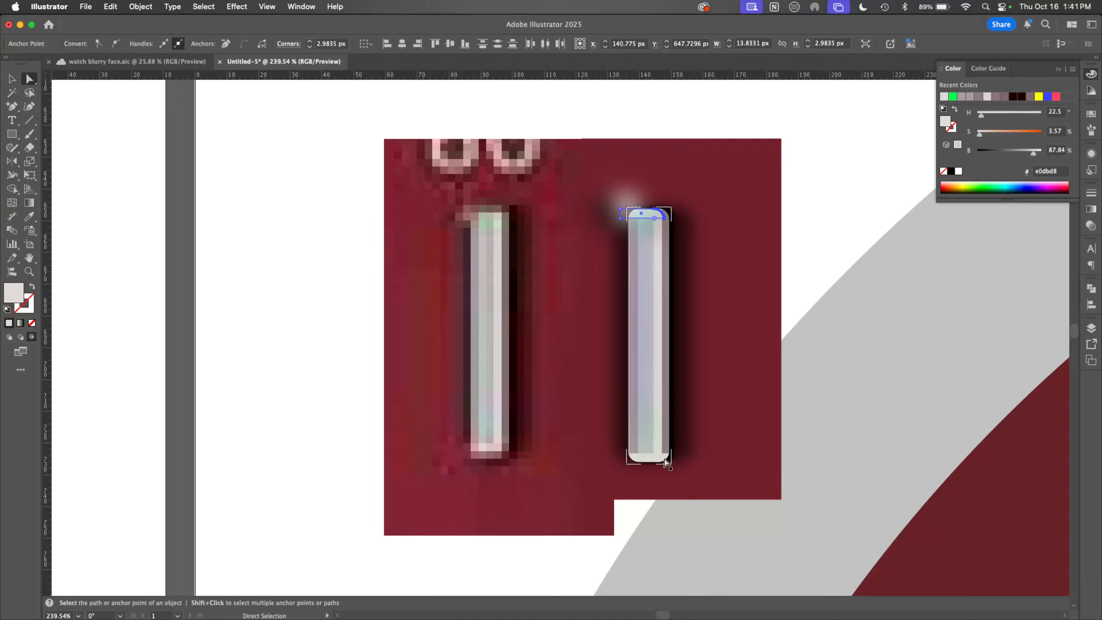
Step: Lock the faint green ellipse that overlaps the marker's lower end
click(651, 460)
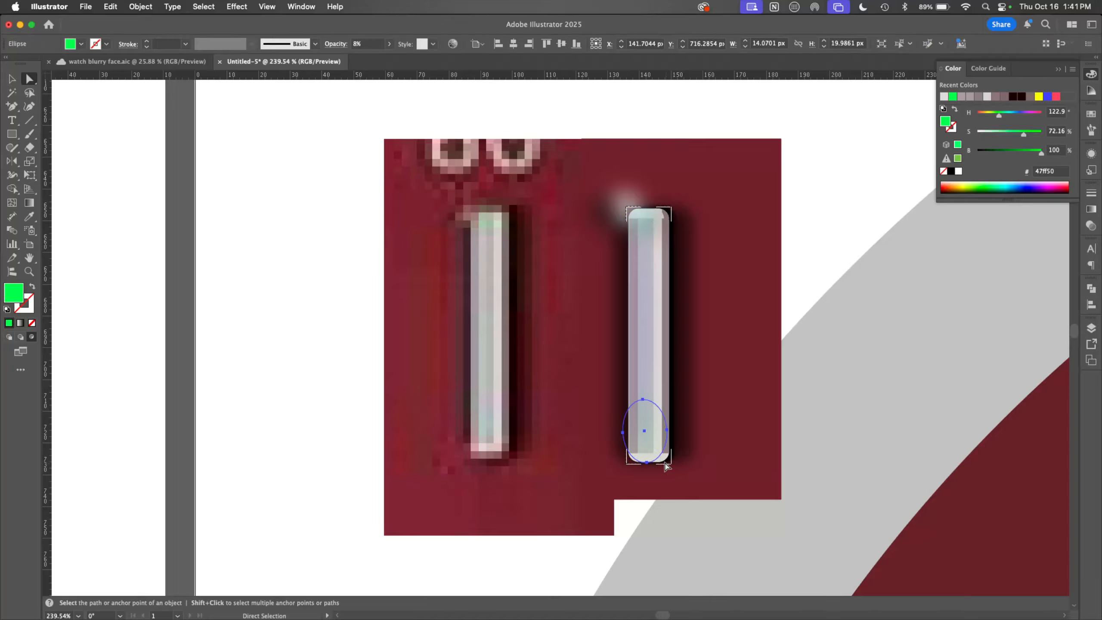
click(661, 460)
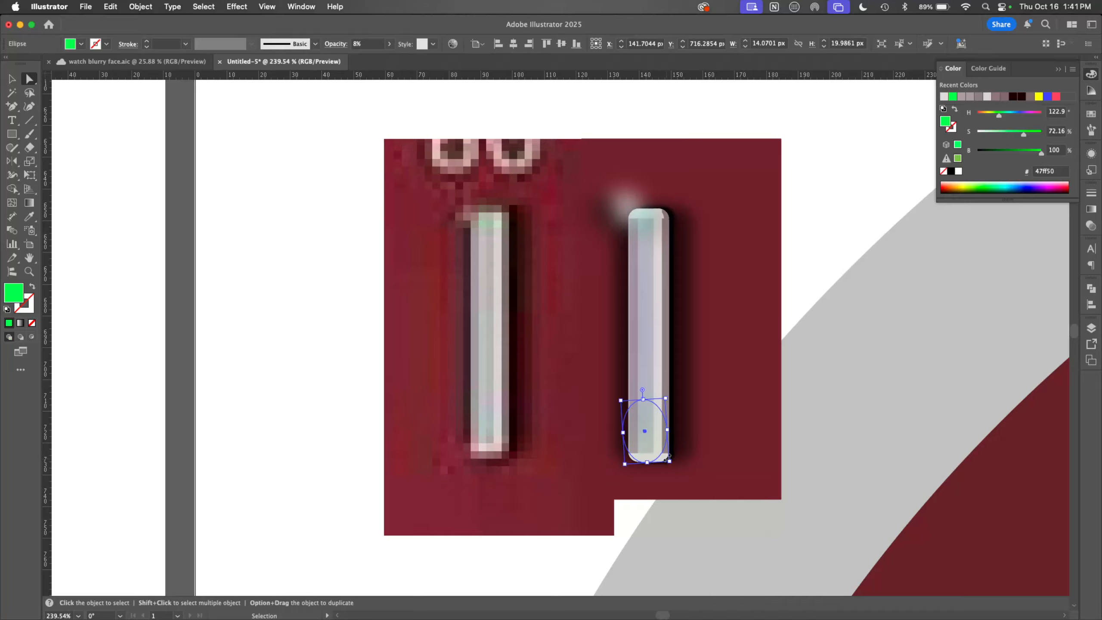
key(super+2)
Step: Move the bottom strip's upper-right corner inward to give the strip a slanted right end
click(657, 460)
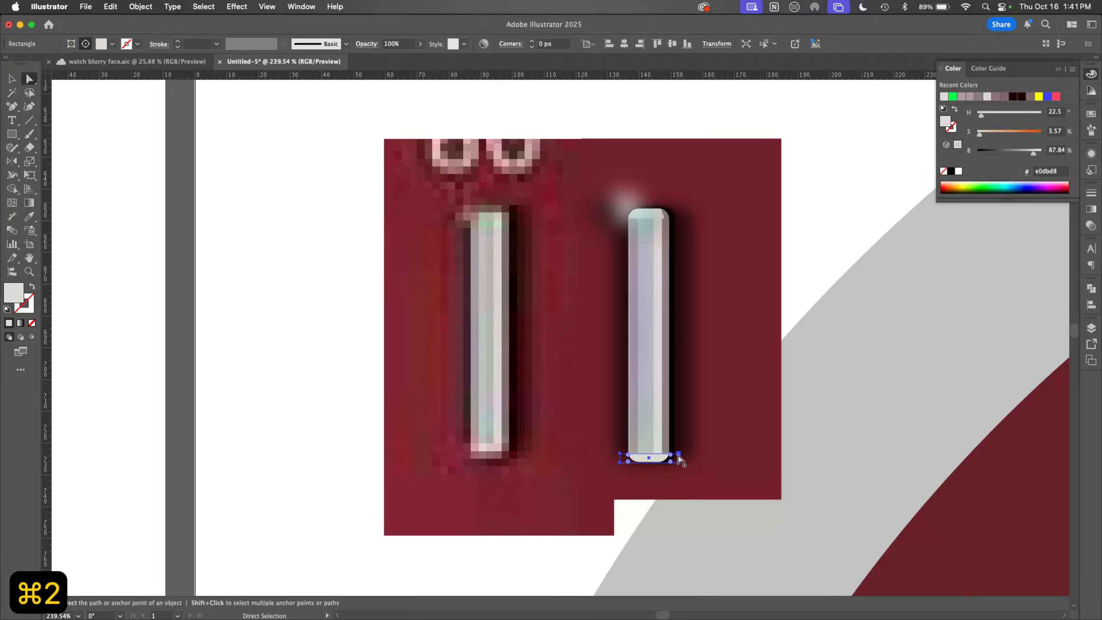
click(677, 454)
drag(678, 455, 650, 454)
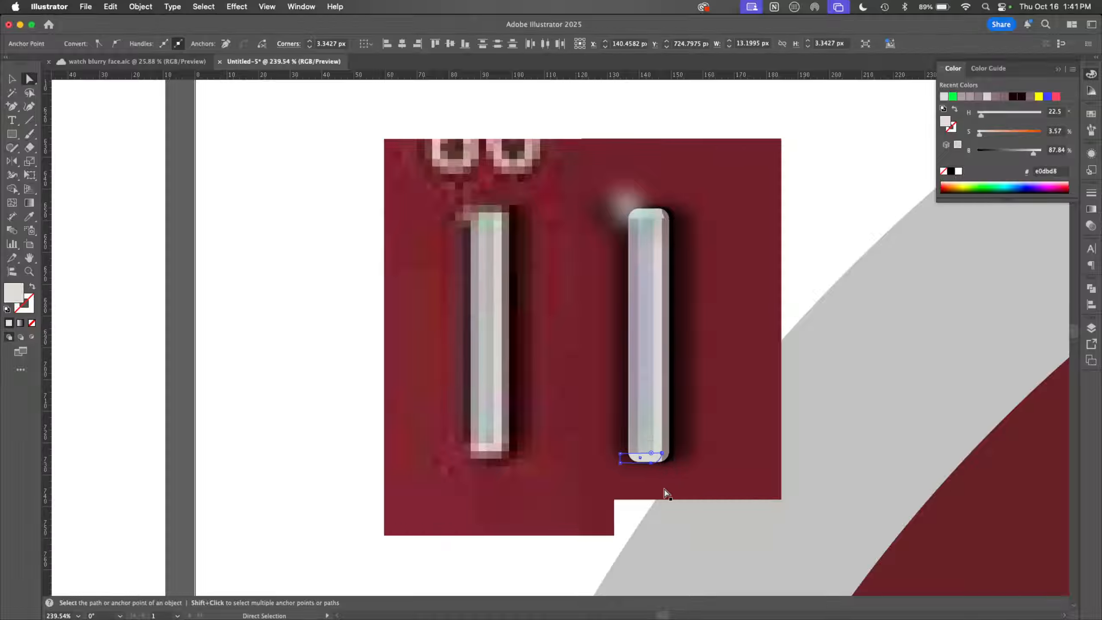
Step: Raise the light vertical strip's lower end to the bottom strip and slant it to match the mitered corner
click(657, 434)
click(661, 479)
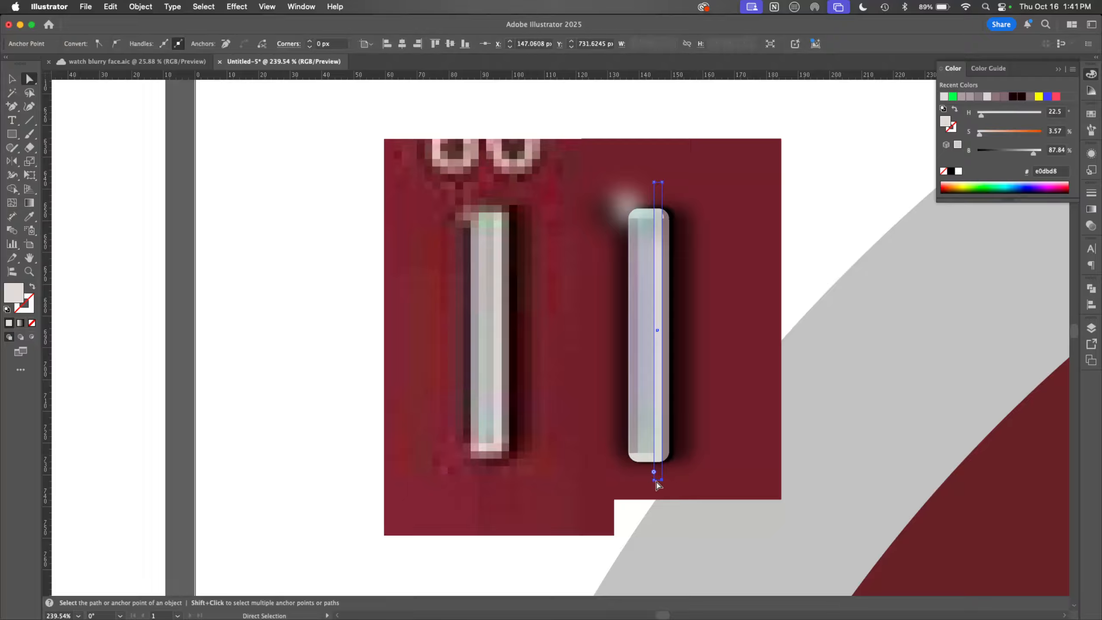
shift+click(654, 480)
drag(661, 479, 648, 442)
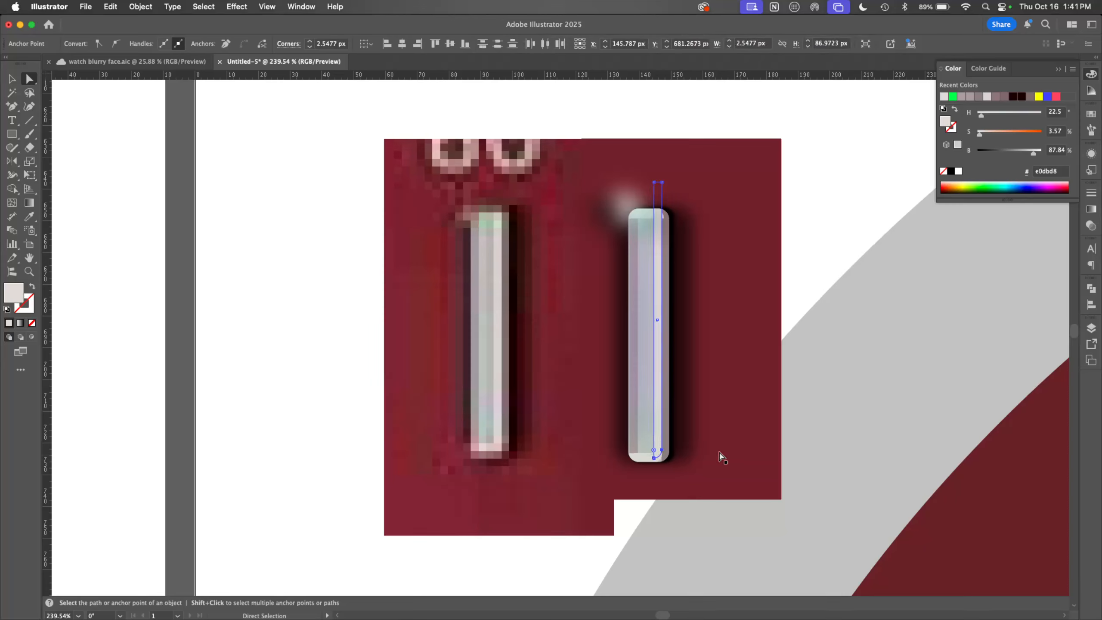
key(v)
click(809, 285)
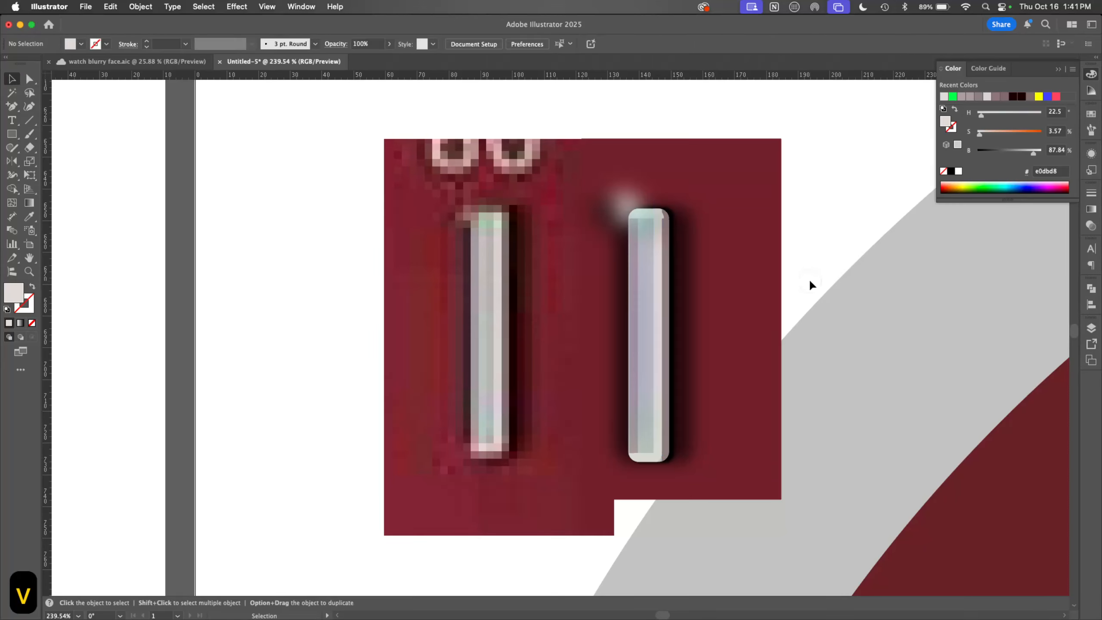
Step: Select the hour marker's clip group for direct editing of its paths
click(661, 230)
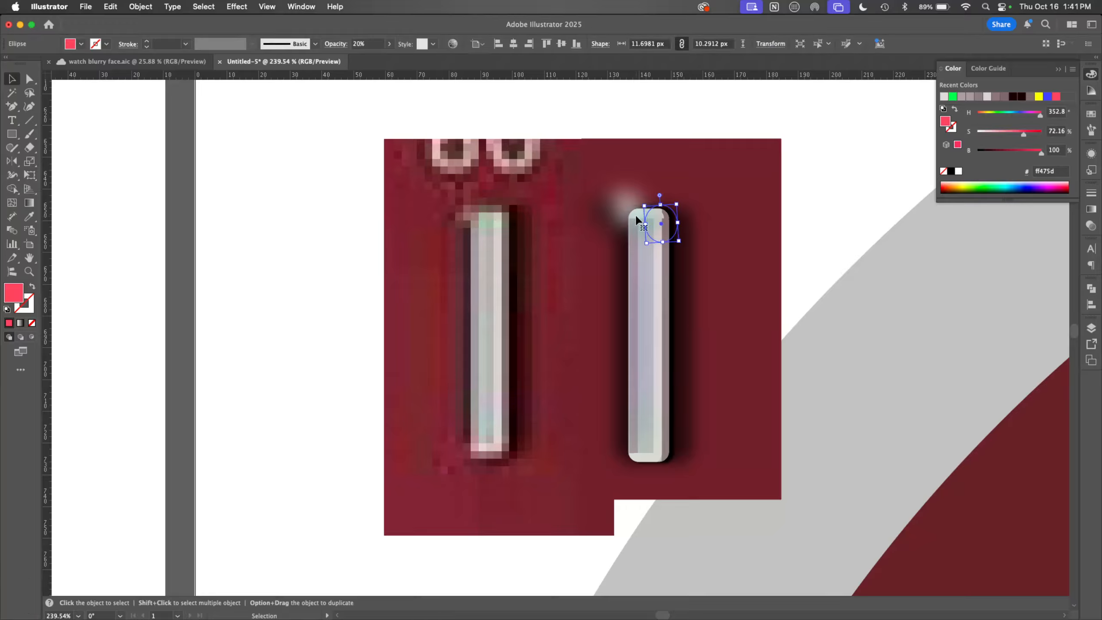
click(660, 278)
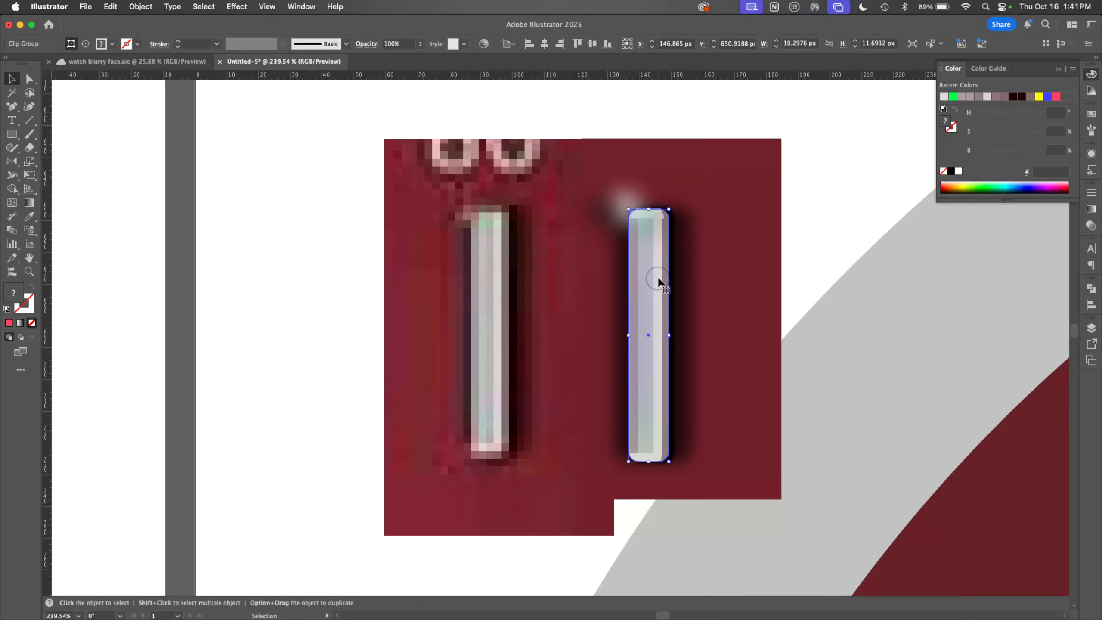
key(a)
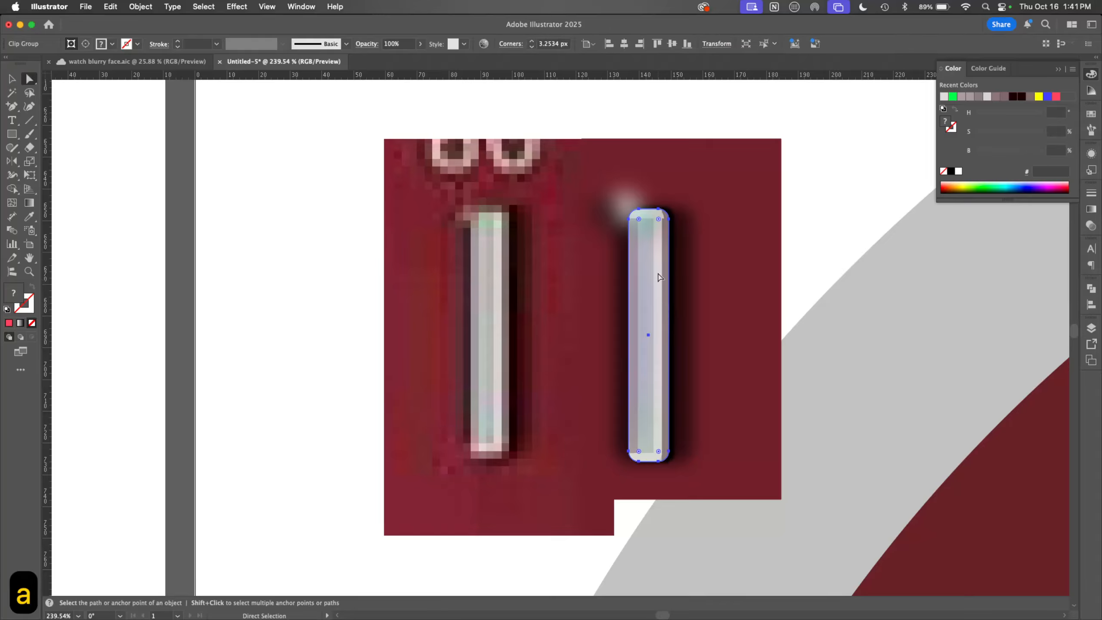
Step: Lock the 20% opacity pink ellipse covering the tick and nudge the light vertical highlight strip slightly to the right
click(658, 271)
key(super+2)
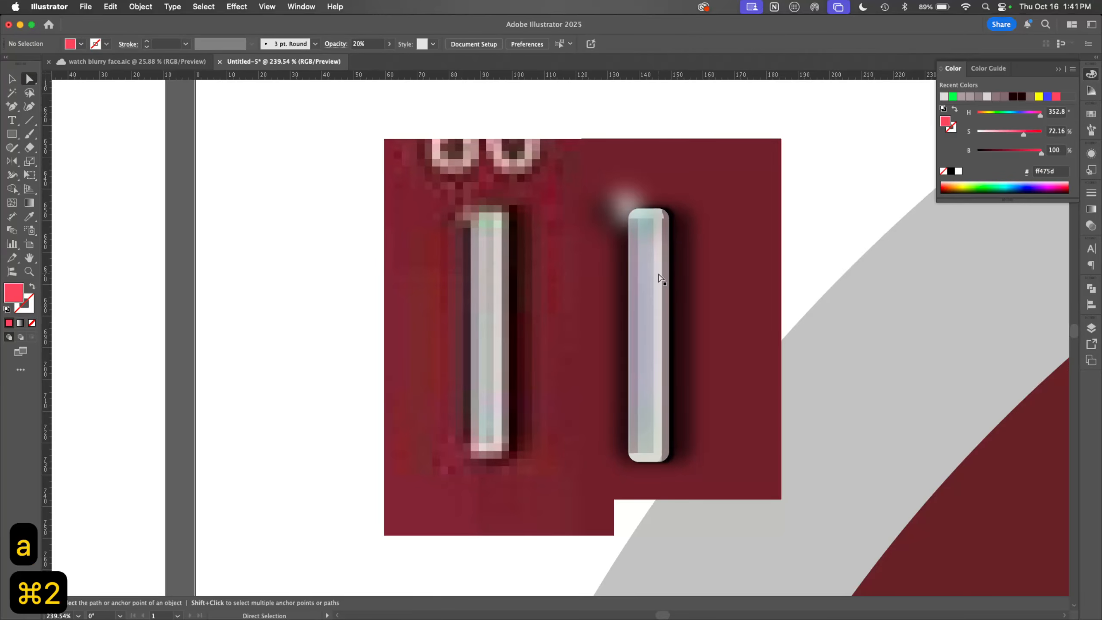
click(660, 277)
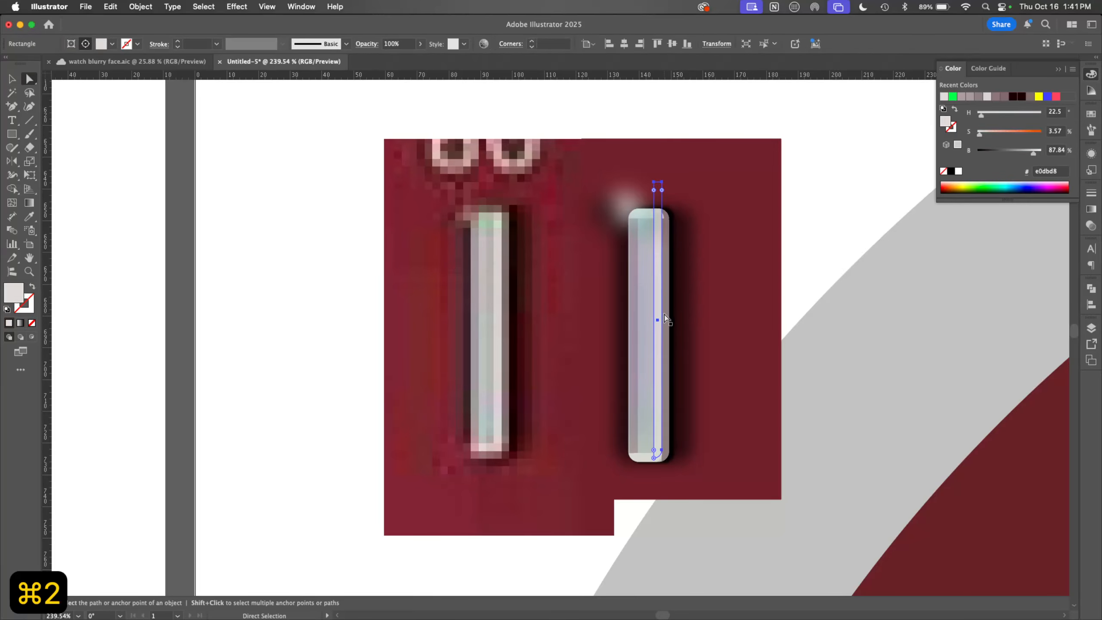
key(v)
drag(663, 320, 664, 320)
click(808, 245)
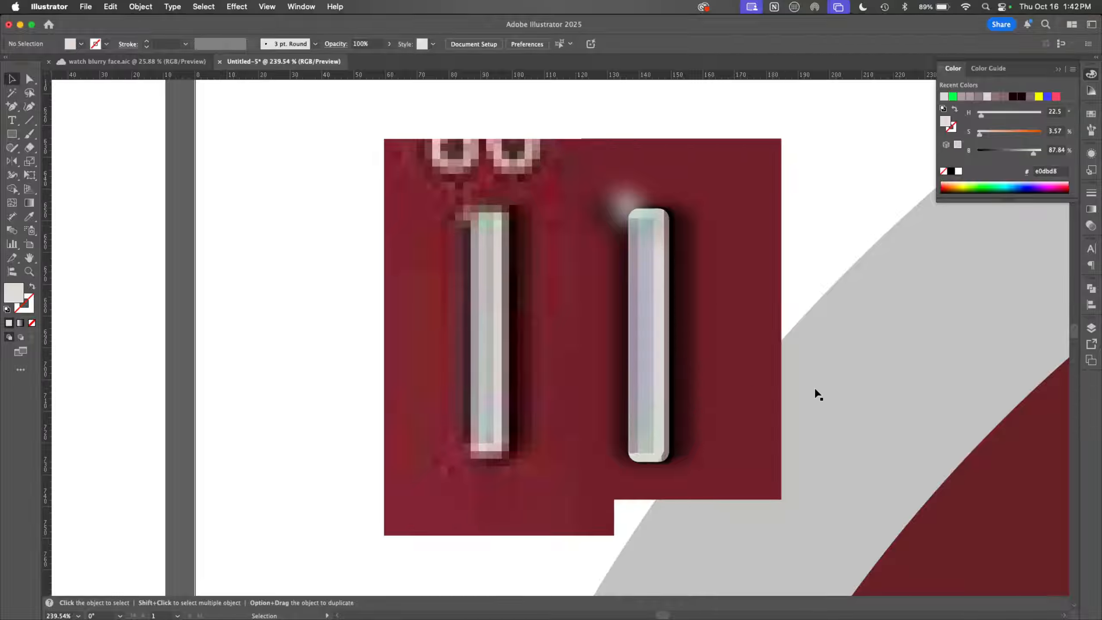
Step: Configure the Magic Wand to match only by opacity, with fill color matching off and an opacity tolerance of 20%
key(y)
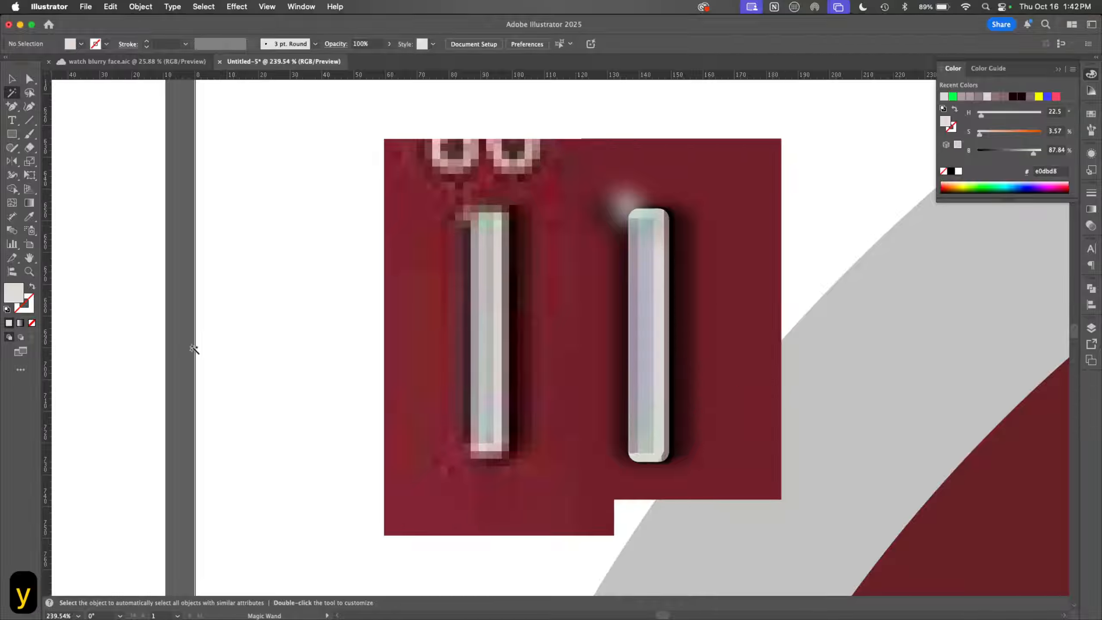
click(14, 95)
double_click(13, 95)
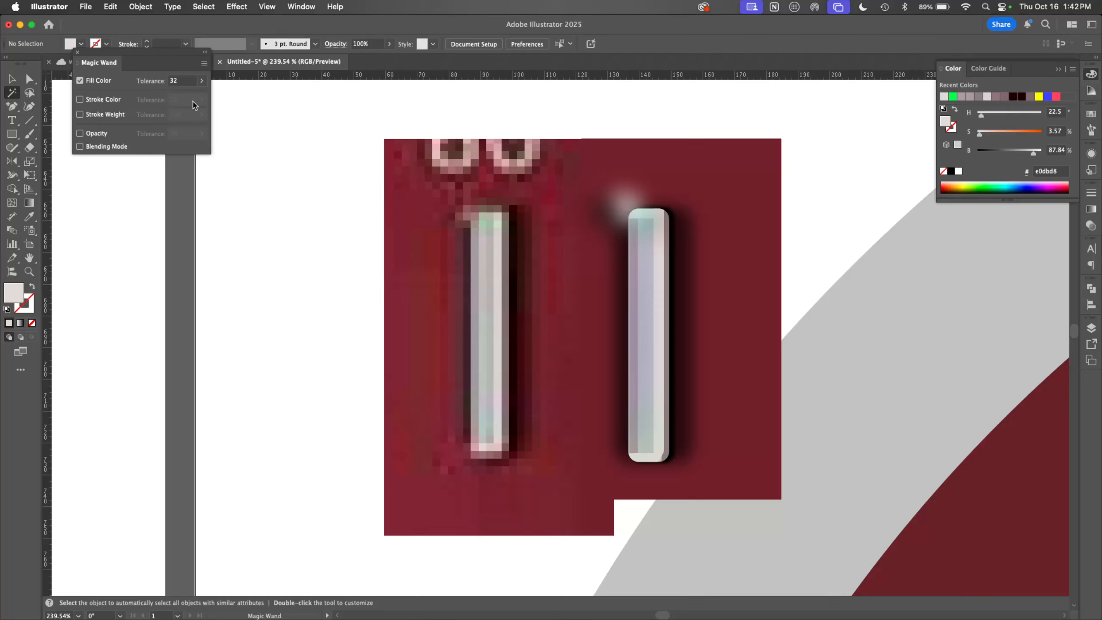
click(80, 134)
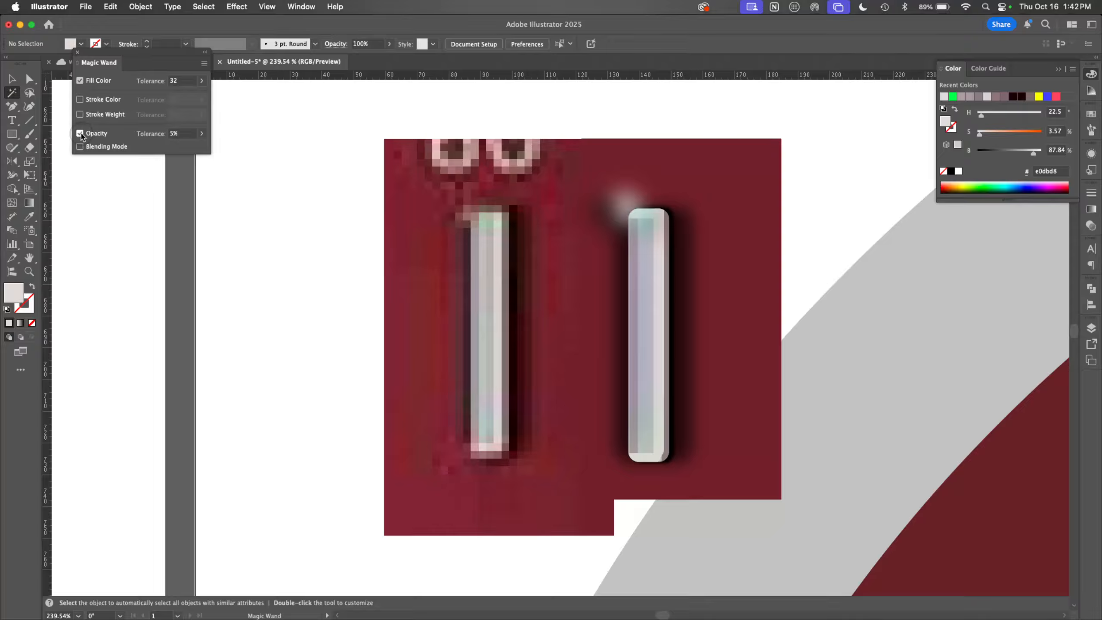
click(80, 80)
click(202, 134)
drag(160, 148, 166, 148)
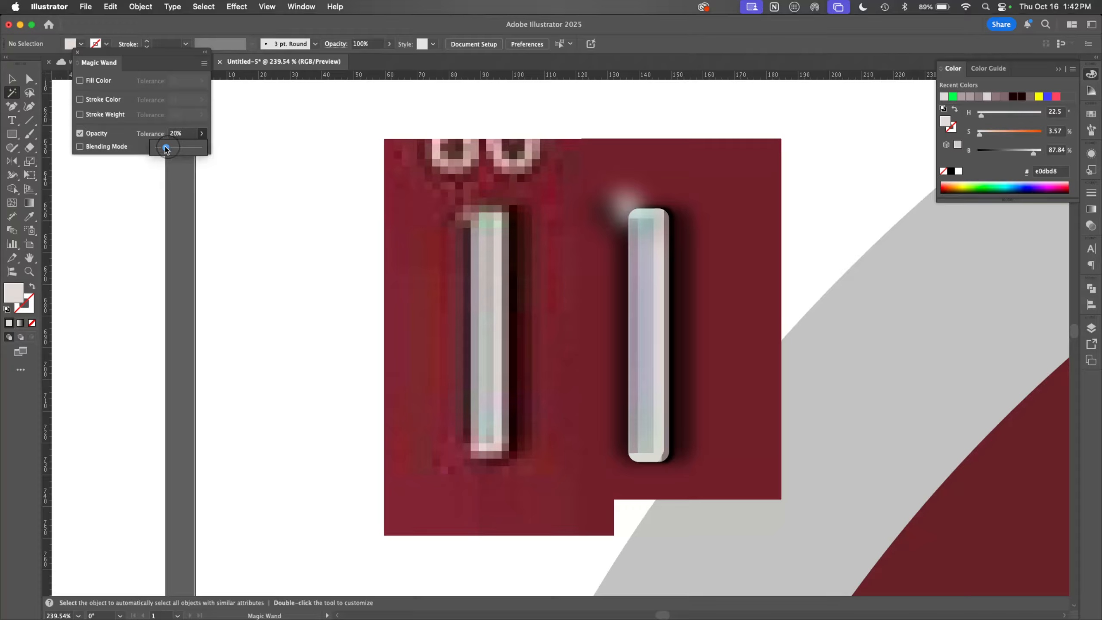
Step: Select the translucent glow ellipses and soft shadow around the tick by similar opacity and lock them
click(661, 234)
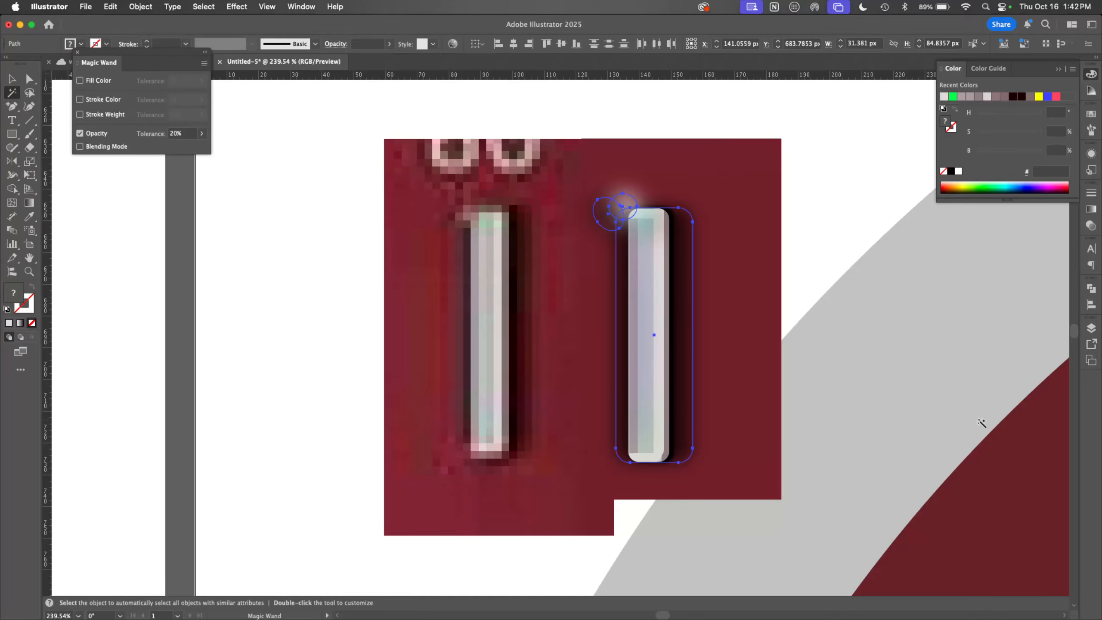
key(cmd+2)
click(648, 237)
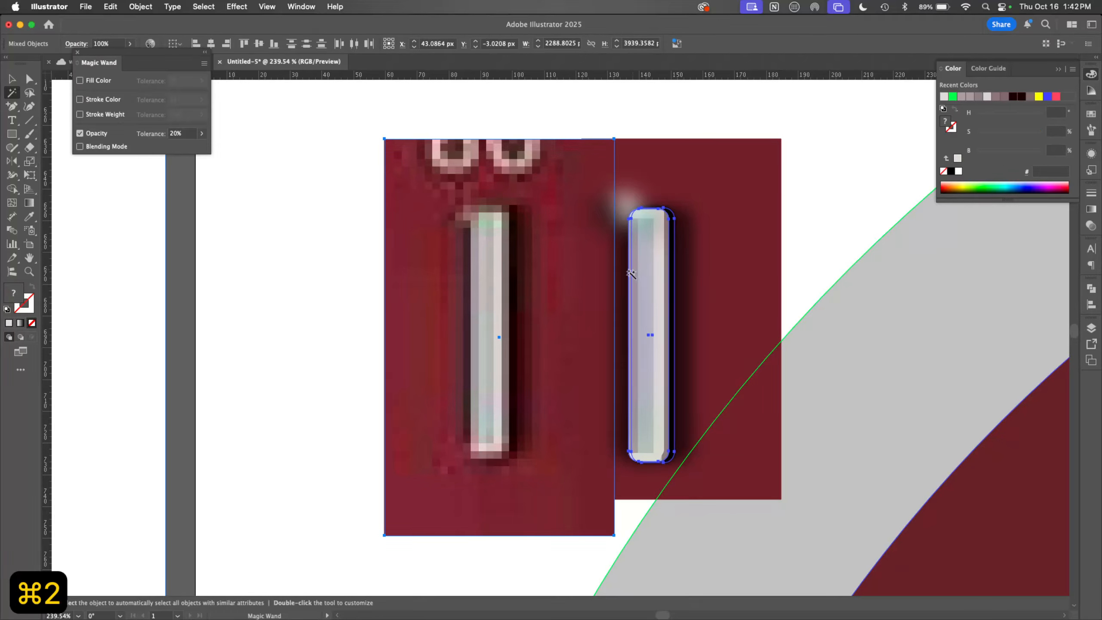
key(v)
click(823, 204)
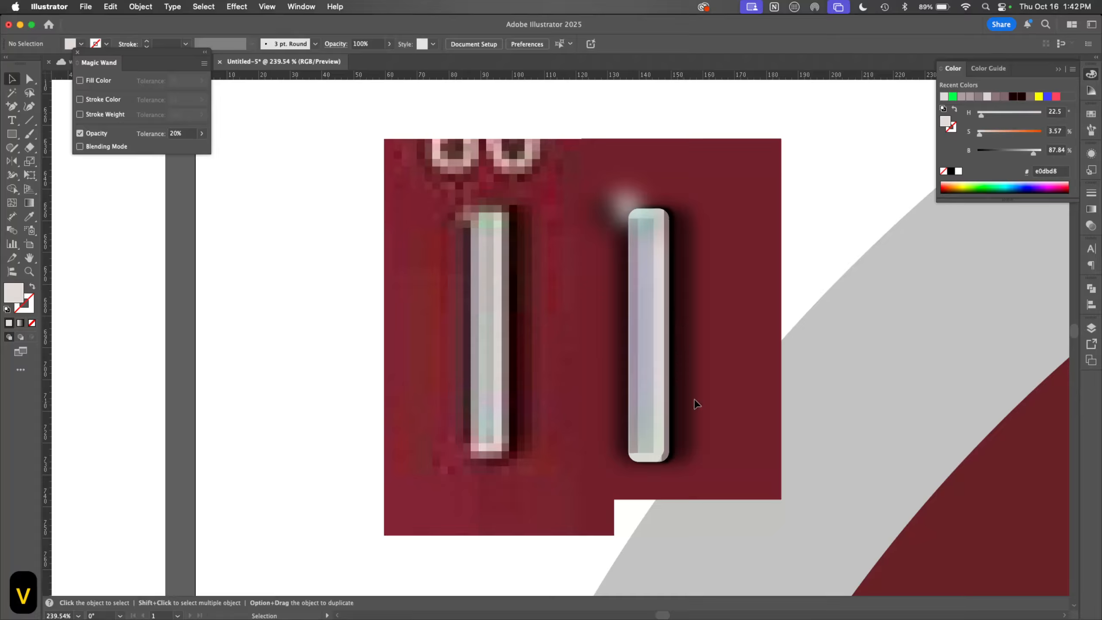
Step: Rename the tick's clip group in the face layer as "tick detail"
click(1090, 328)
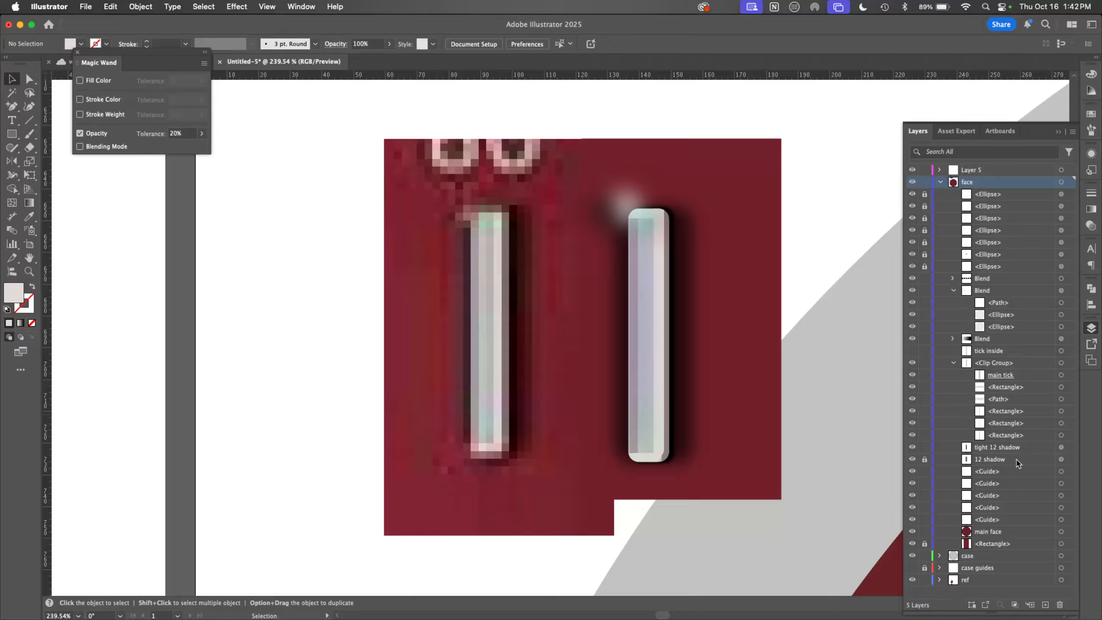
click(912, 447)
click(913, 447)
double_click(997, 364)
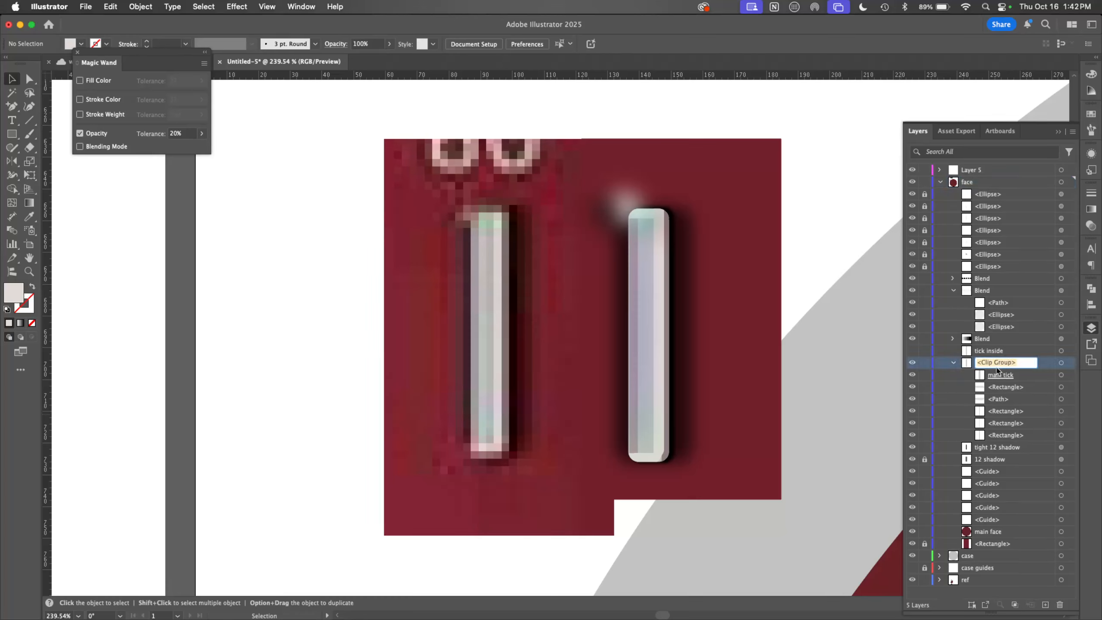
text(tick detail)
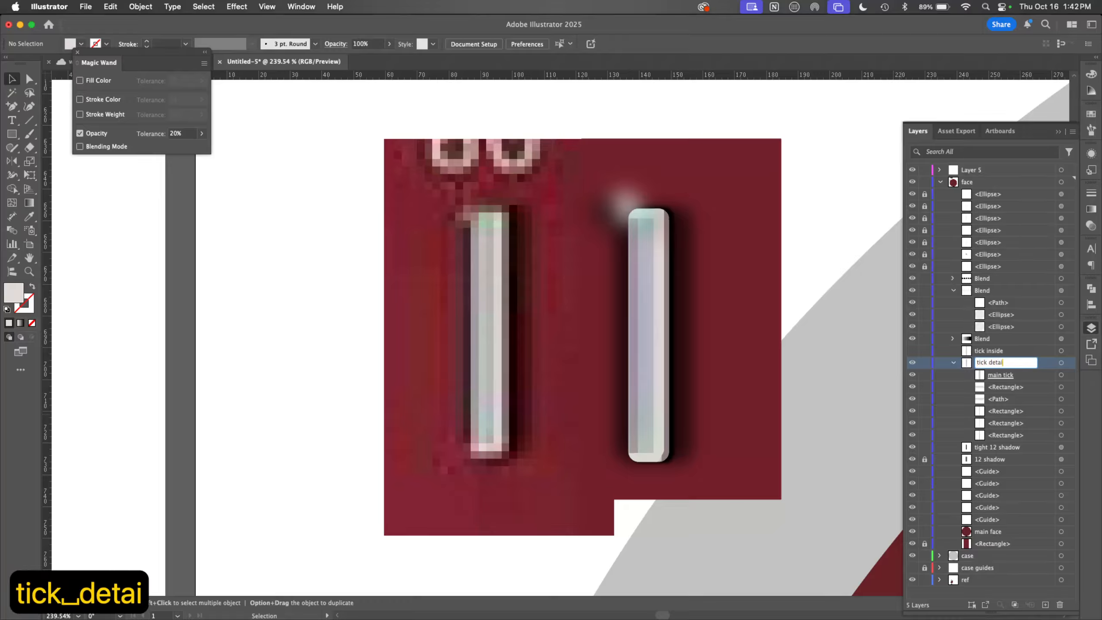
key(Return)
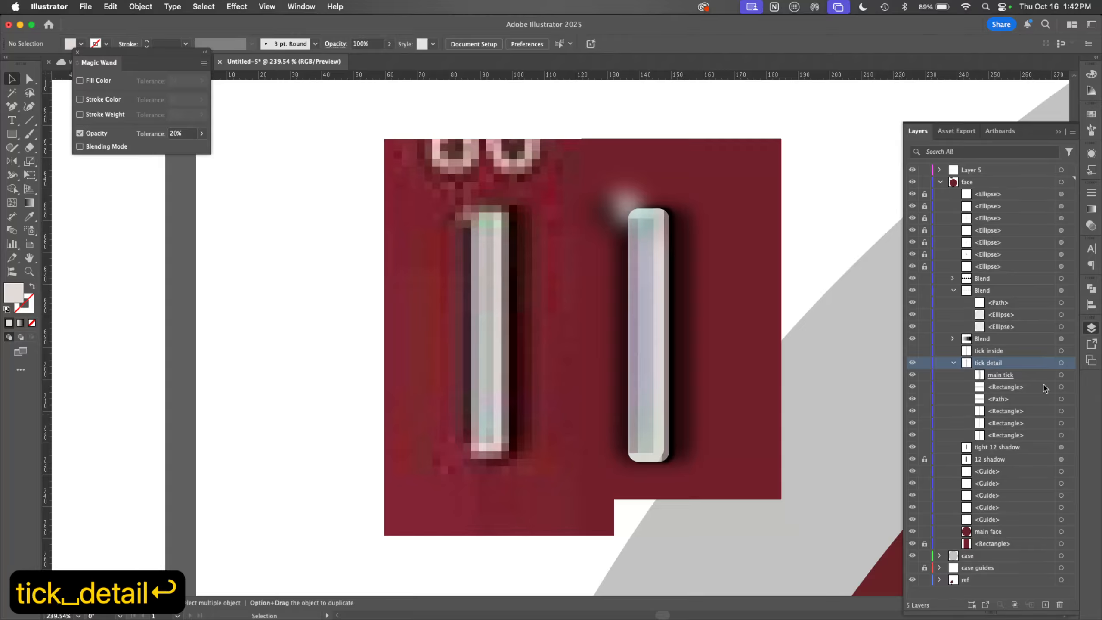
Step: Apply a Gaussian Blur with a radius of 0.9052 pixels to the four rectangles and the path inside the tick detail group
click(1060, 387)
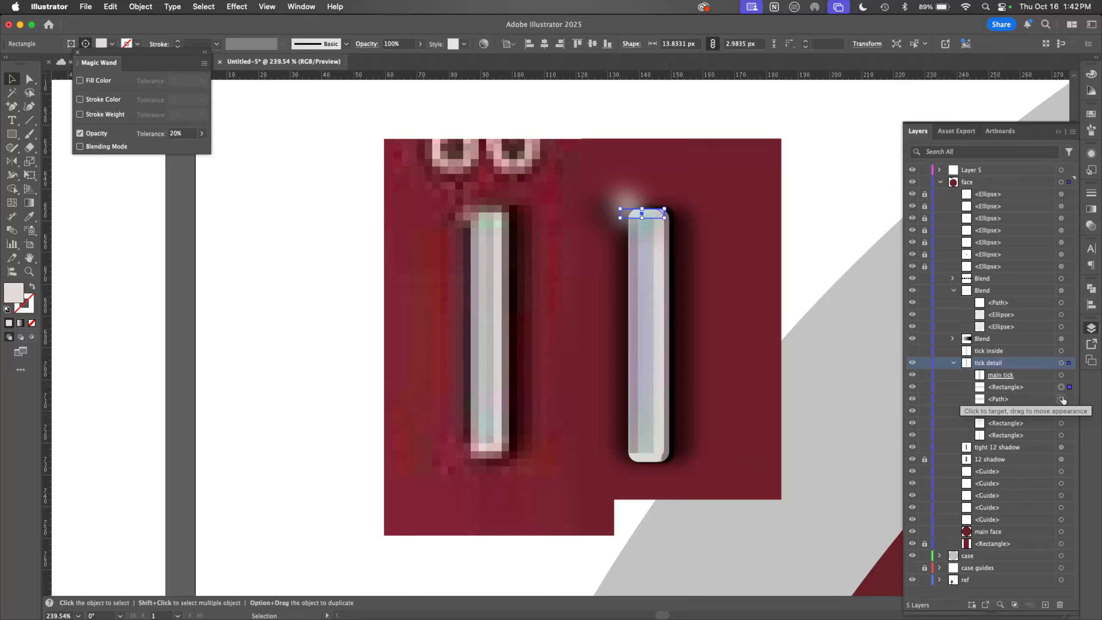
click(1060, 363)
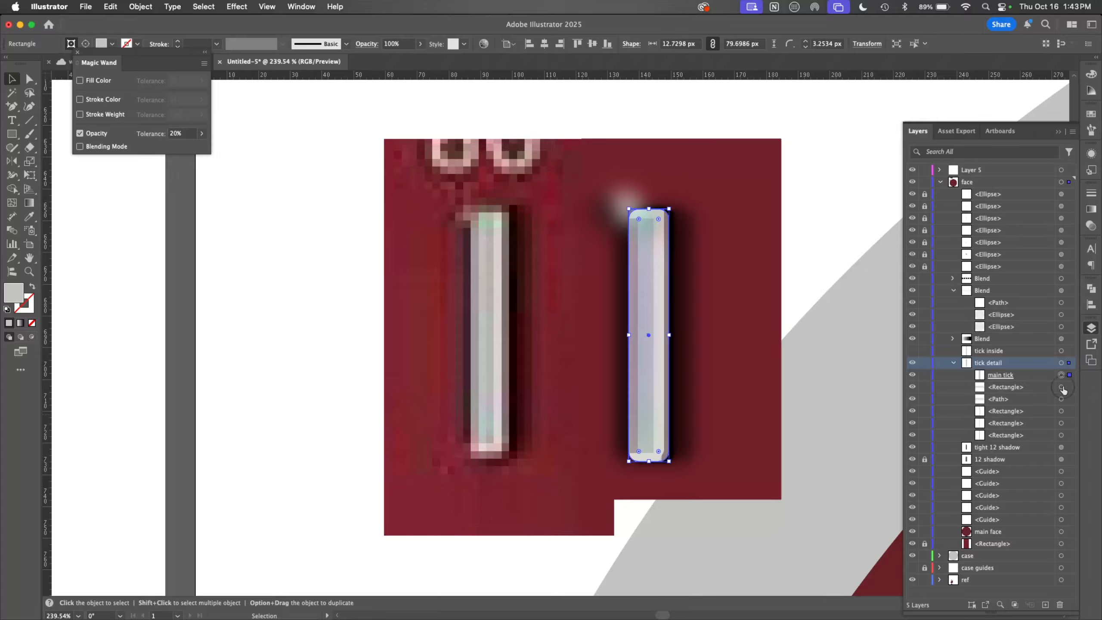
click(1060, 387)
shift+click(1060, 399)
shift+click(1060, 411)
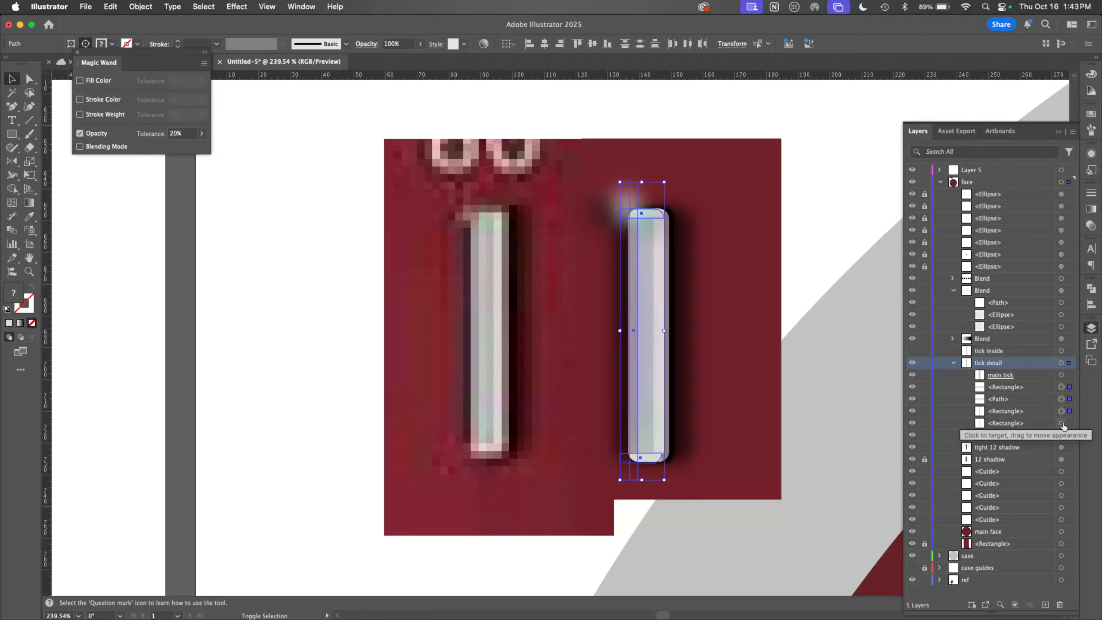
shift+click(1060, 423)
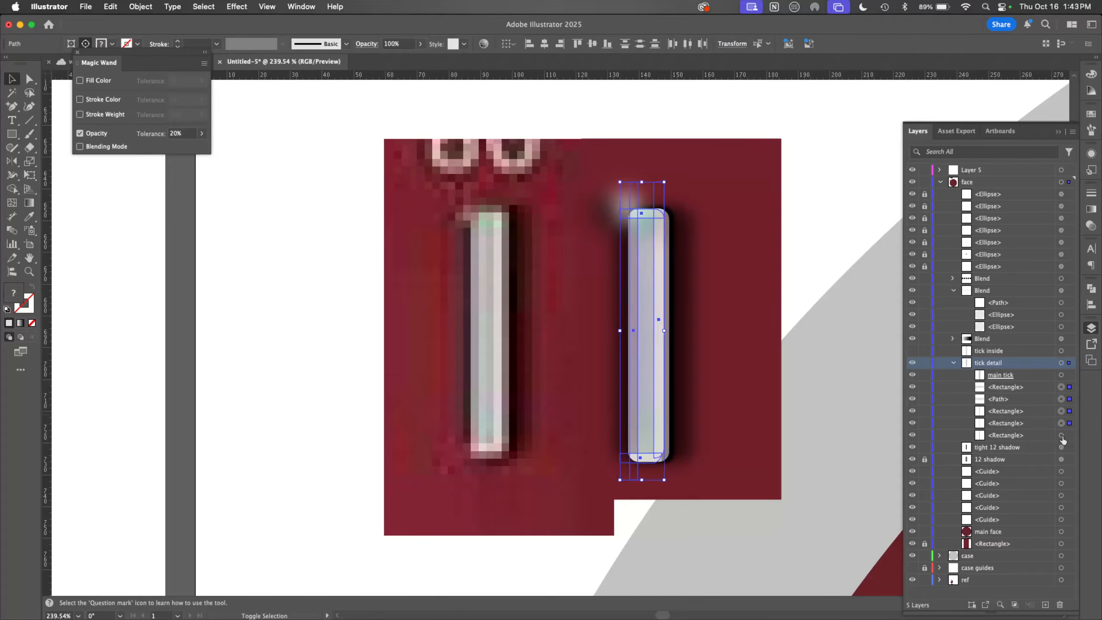
shift+click(1060, 435)
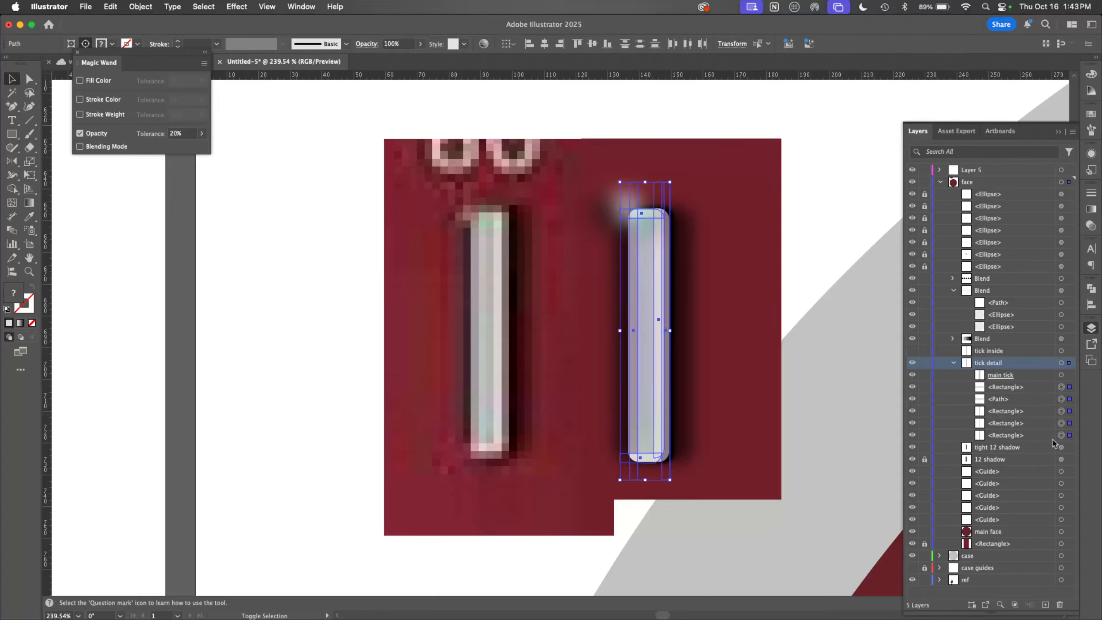
click(230, 6)
mouse_move(282, 257)
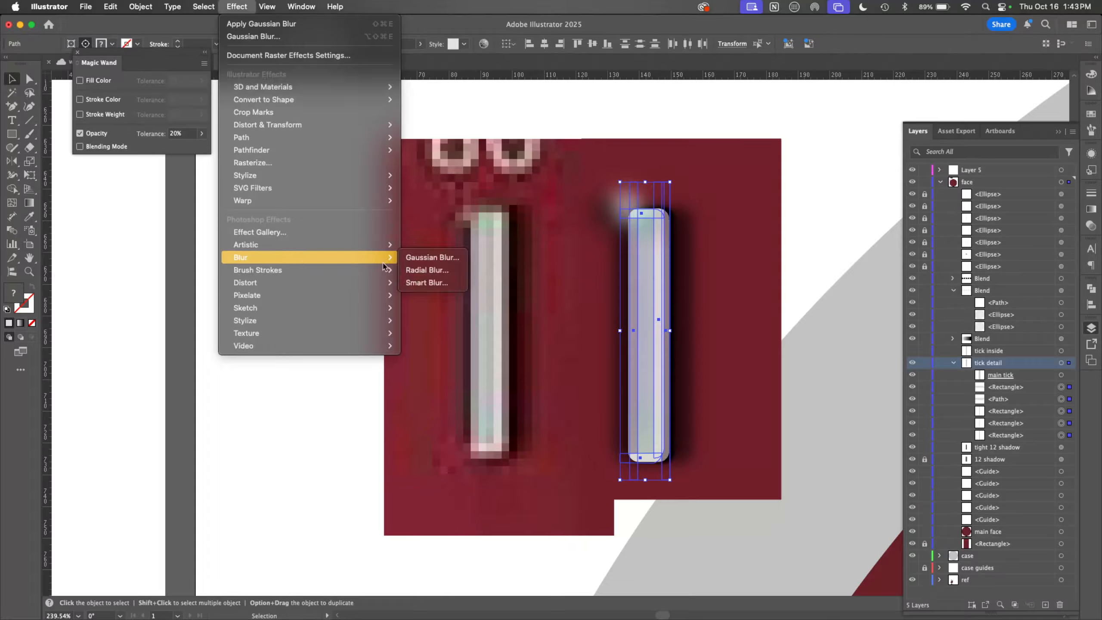
click(443, 259)
drag(815, 398, 811, 397)
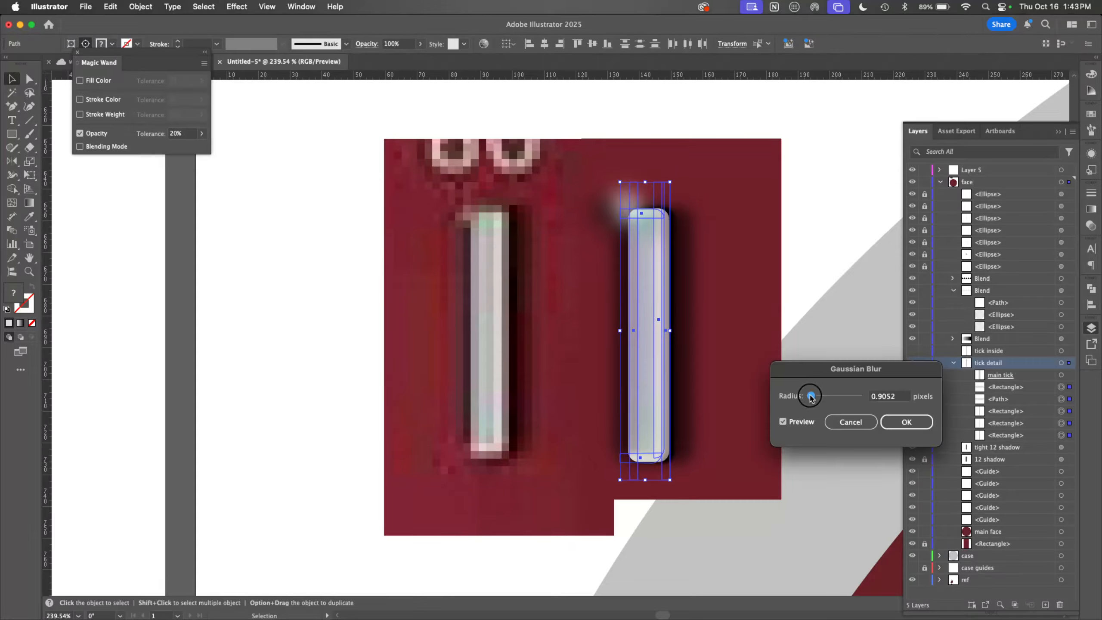
click(904, 423)
key(v)
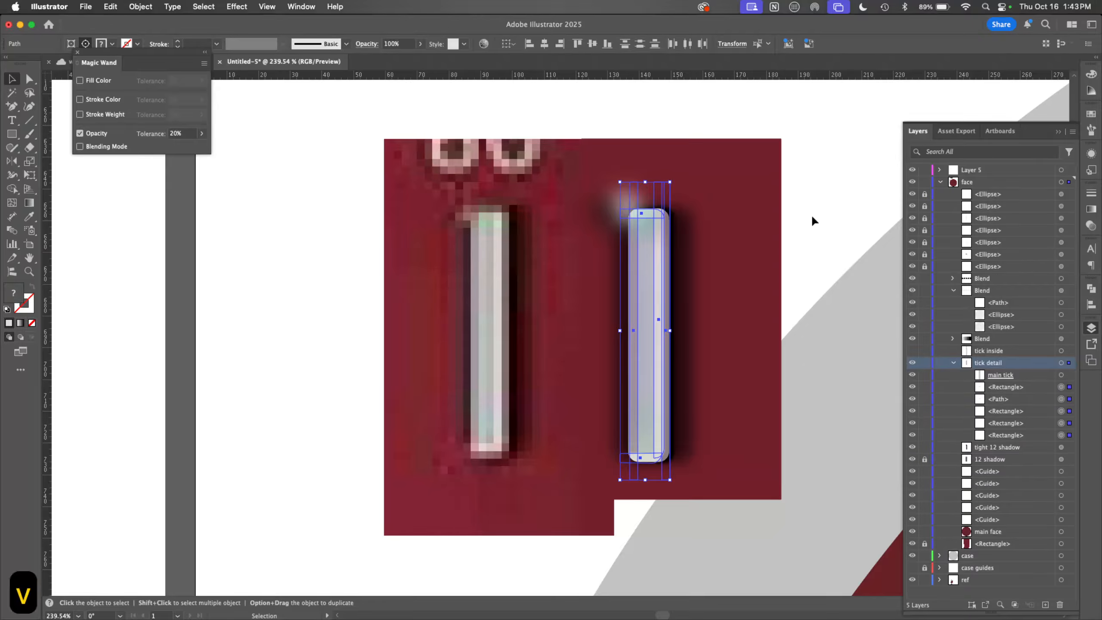
click(810, 212)
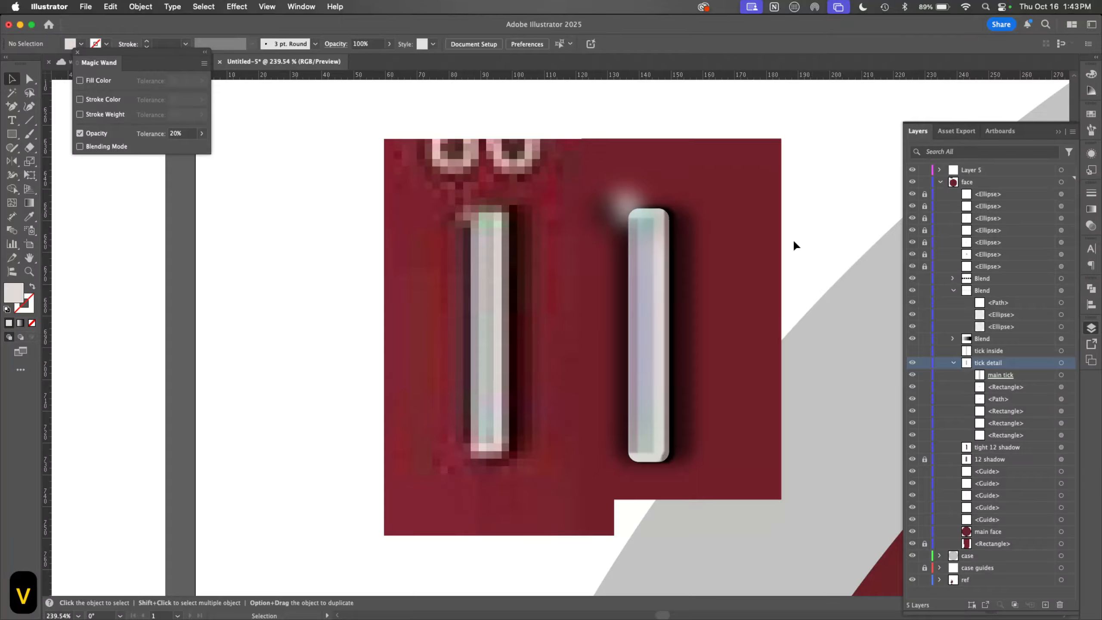
Step: Delete the locked dark red backdrop rectangle behind the drawn tick and move the cropped reference image farther away from the tick
key(z)
drag(759, 282, 405, 517)
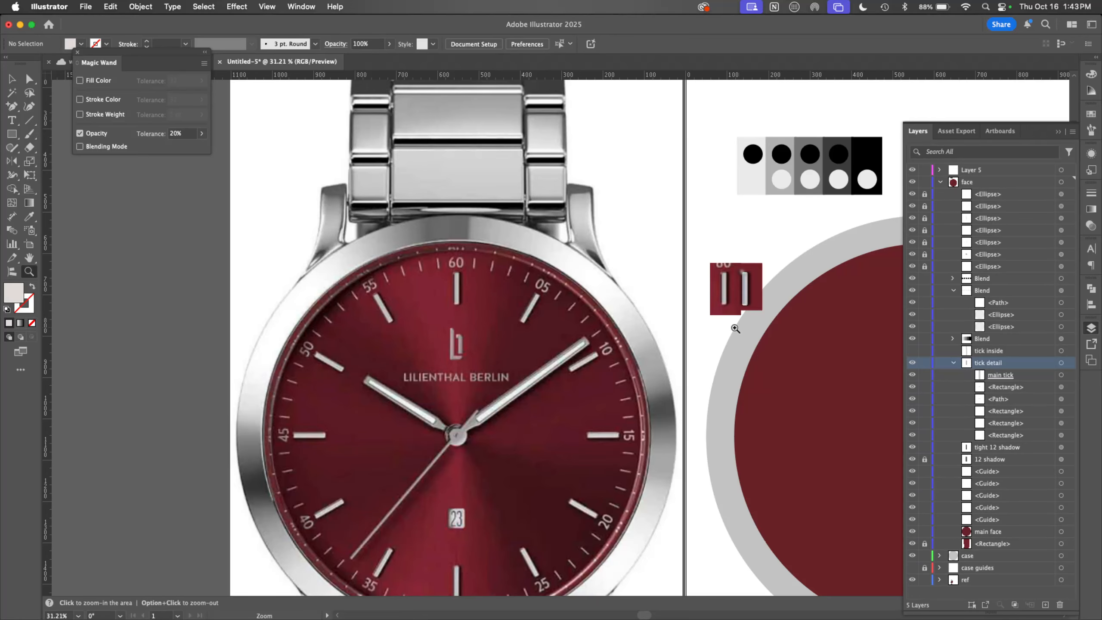
drag(742, 319, 525, 368)
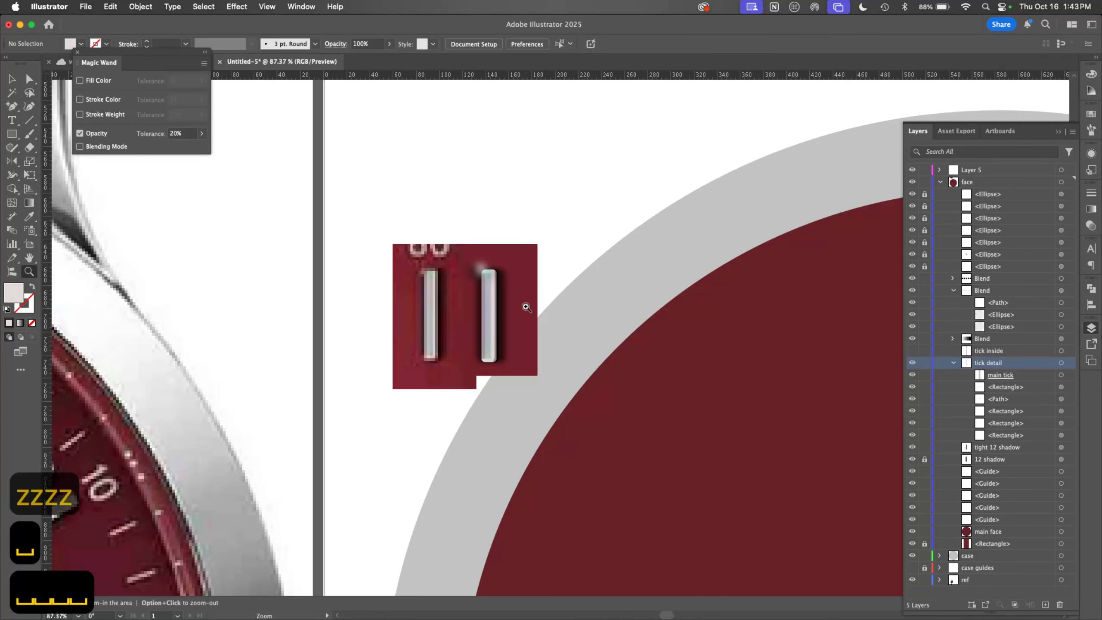
key(alt+super+2)
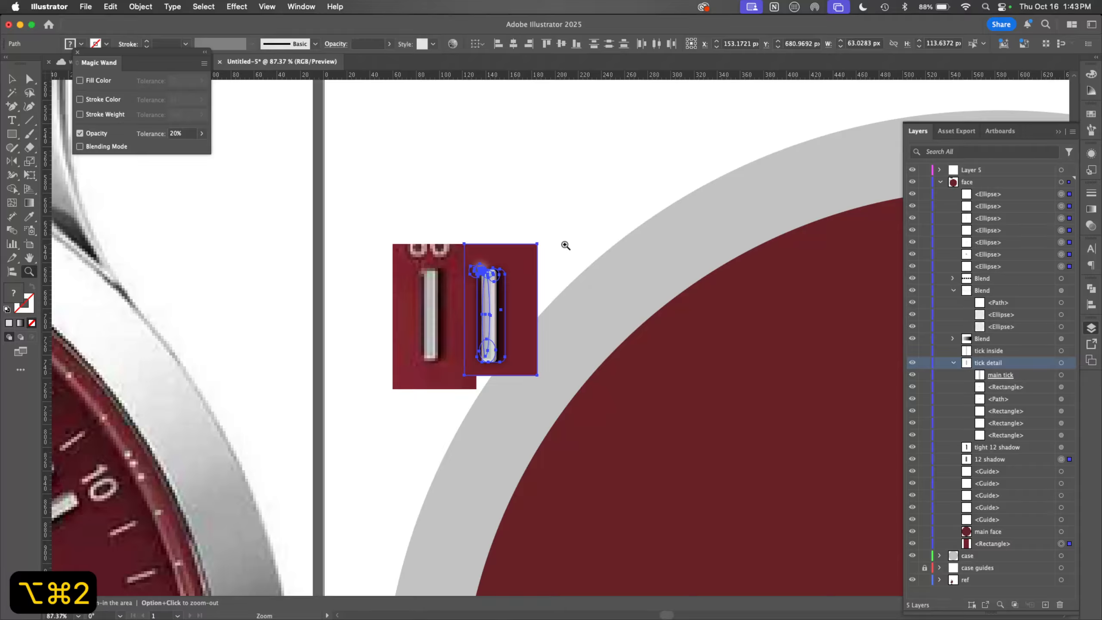
key(v)
key(BackSpace)
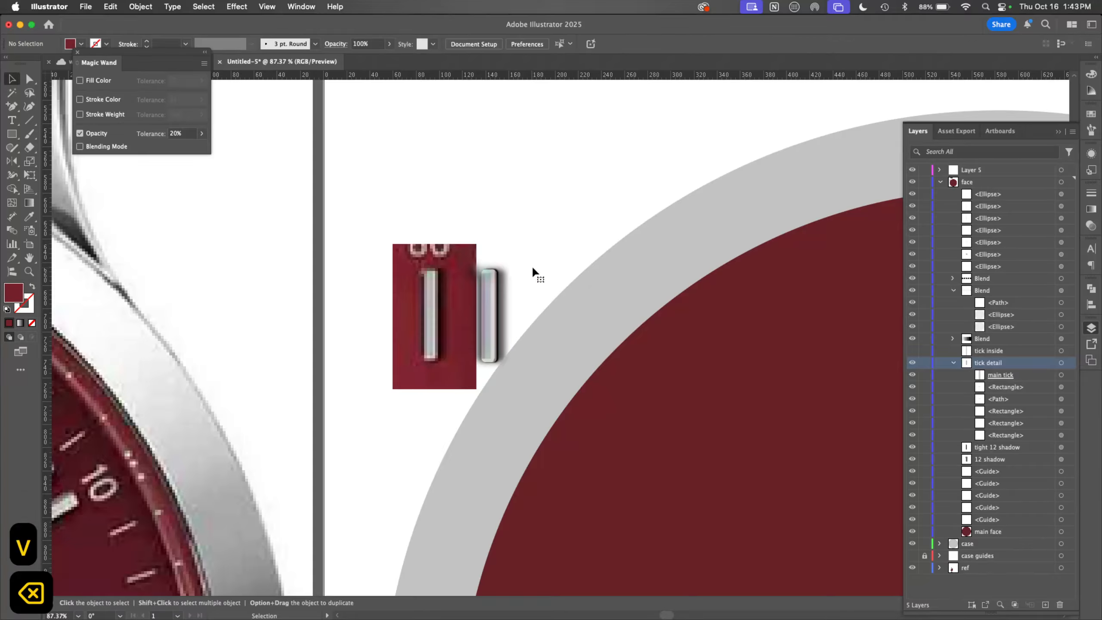
drag(444, 341, 389, 341)
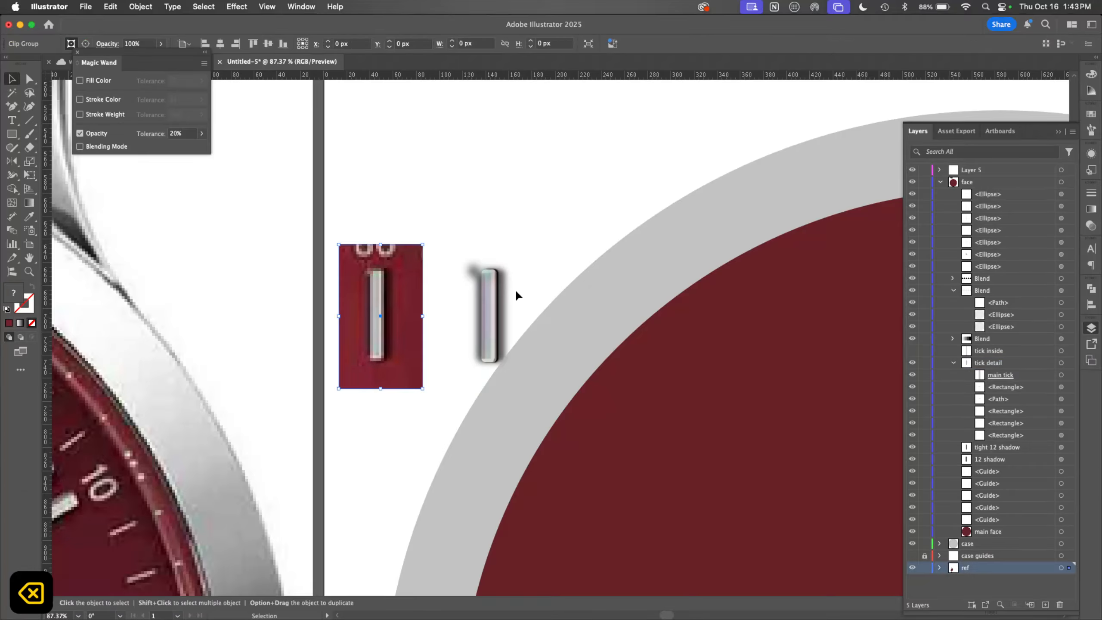
Step: Group all pieces of the drawn tick with its glows and shadows, and name the group "12"
click(511, 373)
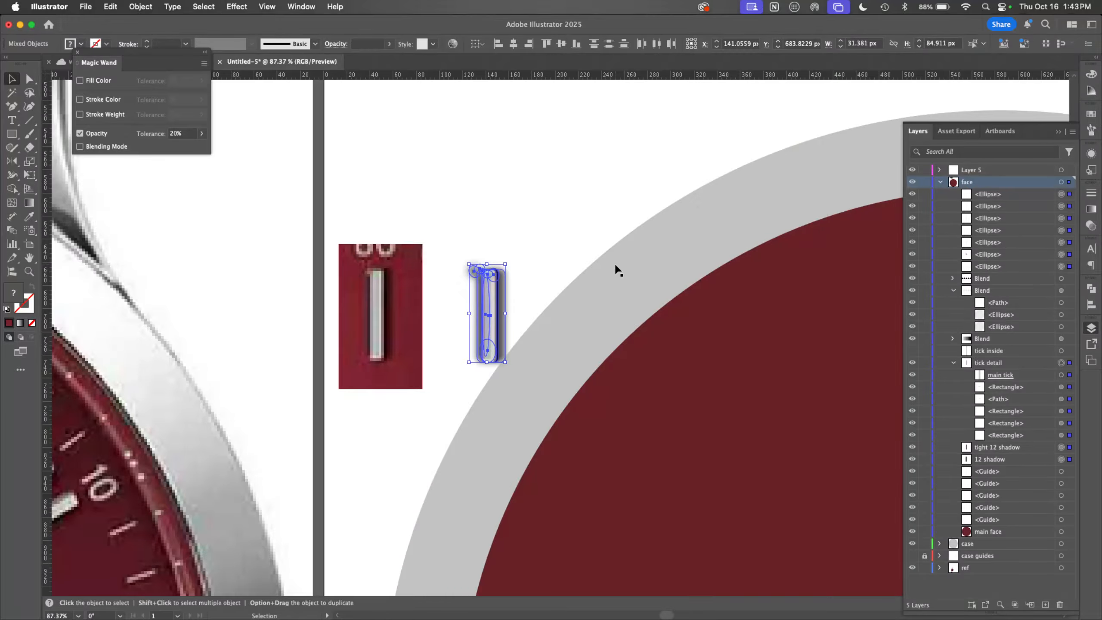
key(super+g)
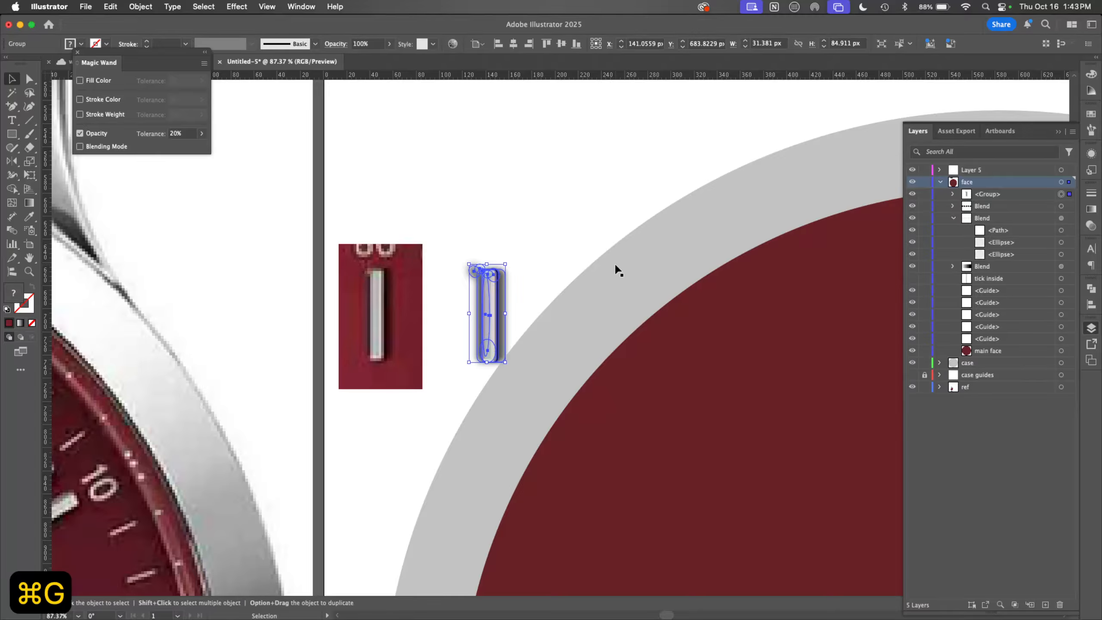
double_click(990, 198)
text(12)
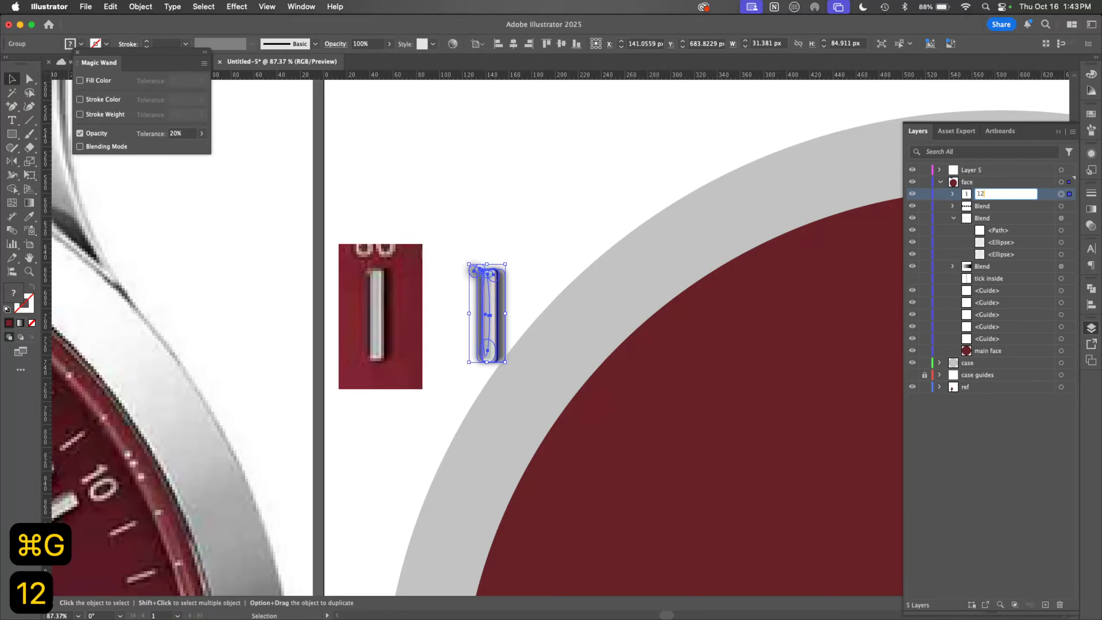
key(Return)
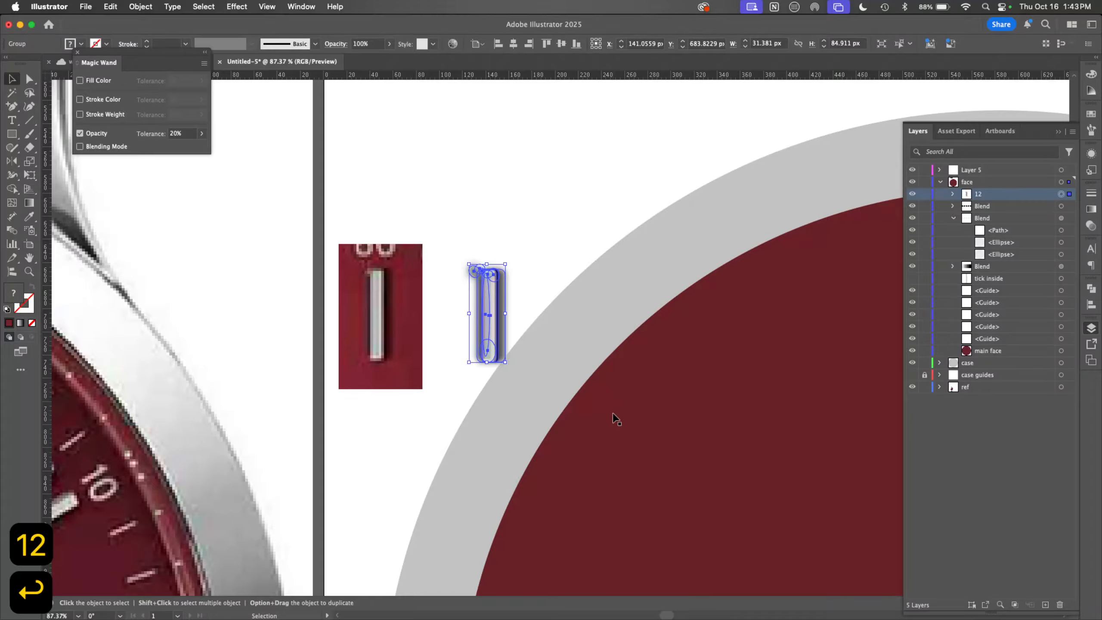
Step: Show the guides that cross the watch face and bring the tick and the whole upper face into view
key(a)
key(super+semicolon)
key(v)
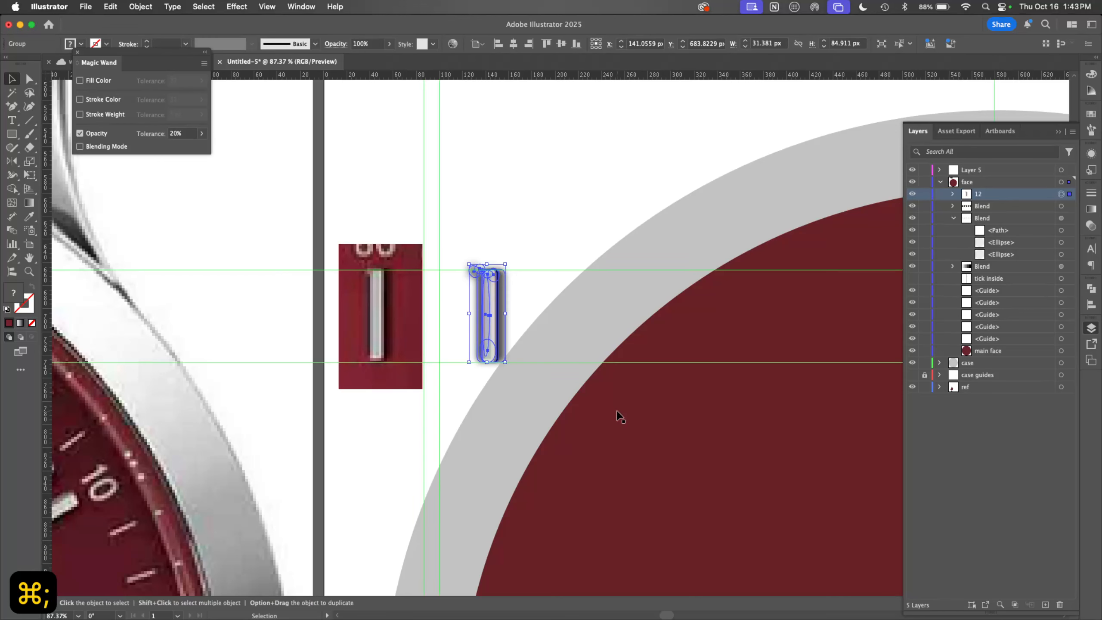
key(super+minus)
key(super+minus)
key(super+minus)
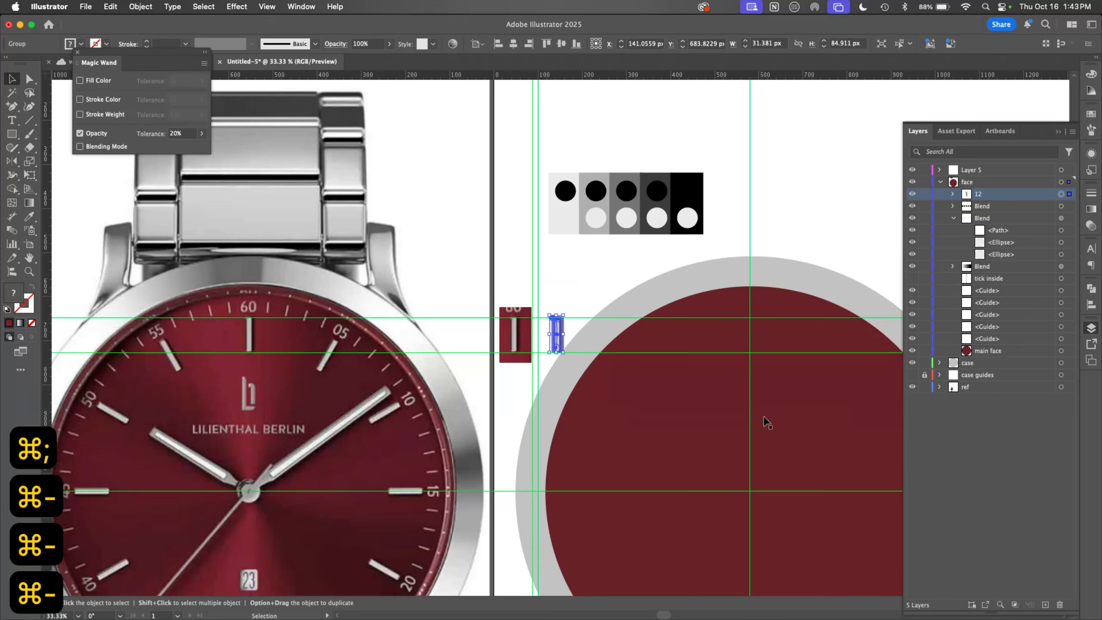
key(space)
drag(595, 413, 483, 422)
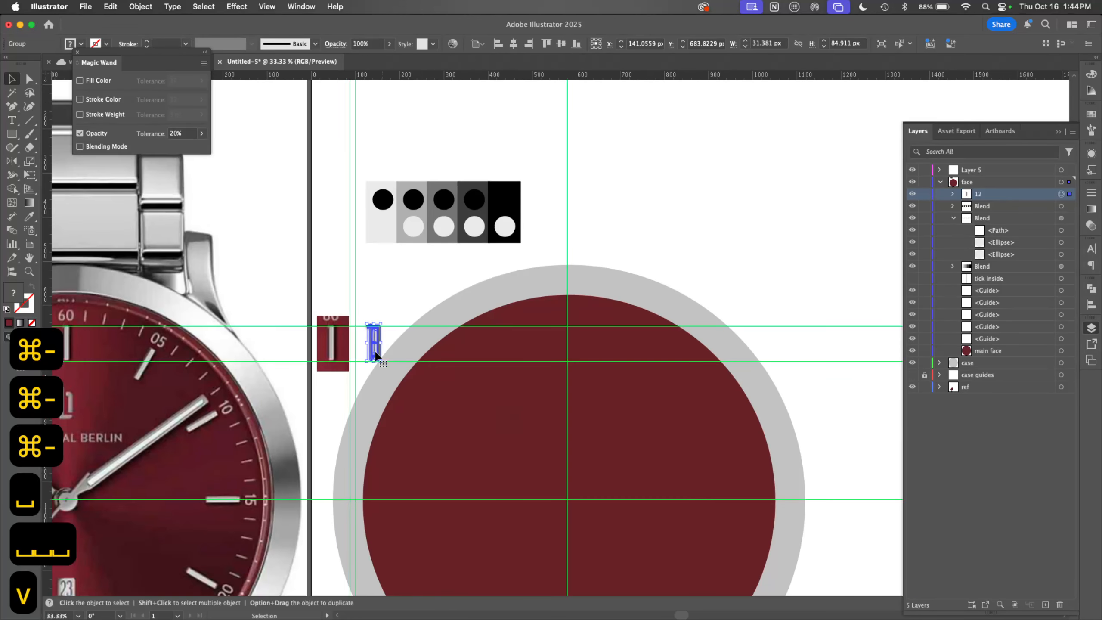
Step: Move the "12" tick group onto the face's vertical centre guide, between the two upper horizontal guides, and fine-tune its horizontal alignment
key(v)
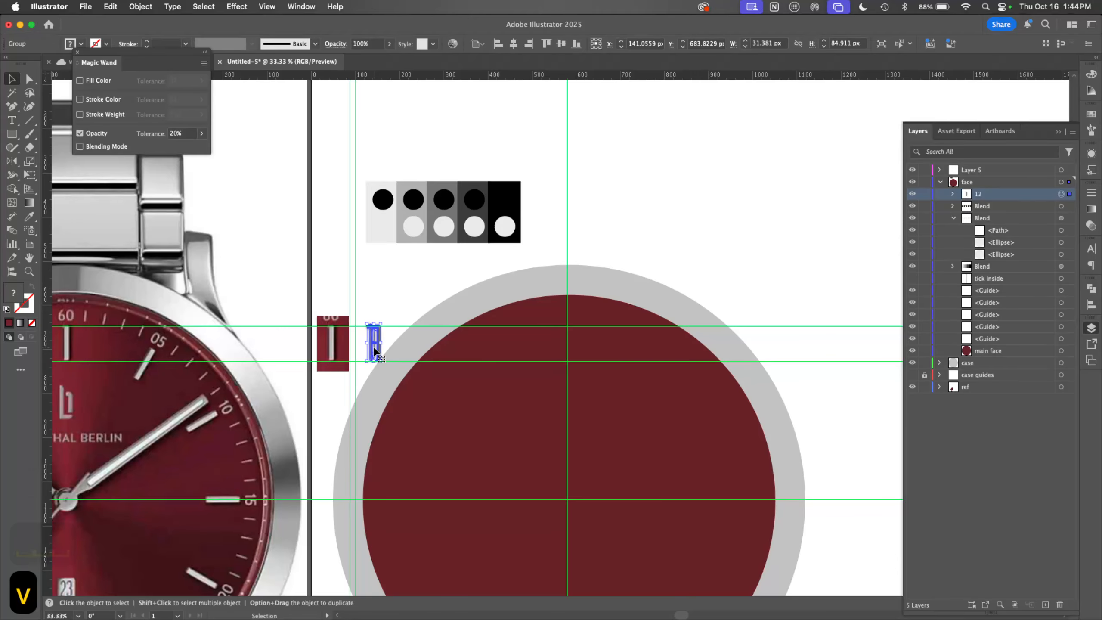
drag(374, 349, 567, 377)
key(z)
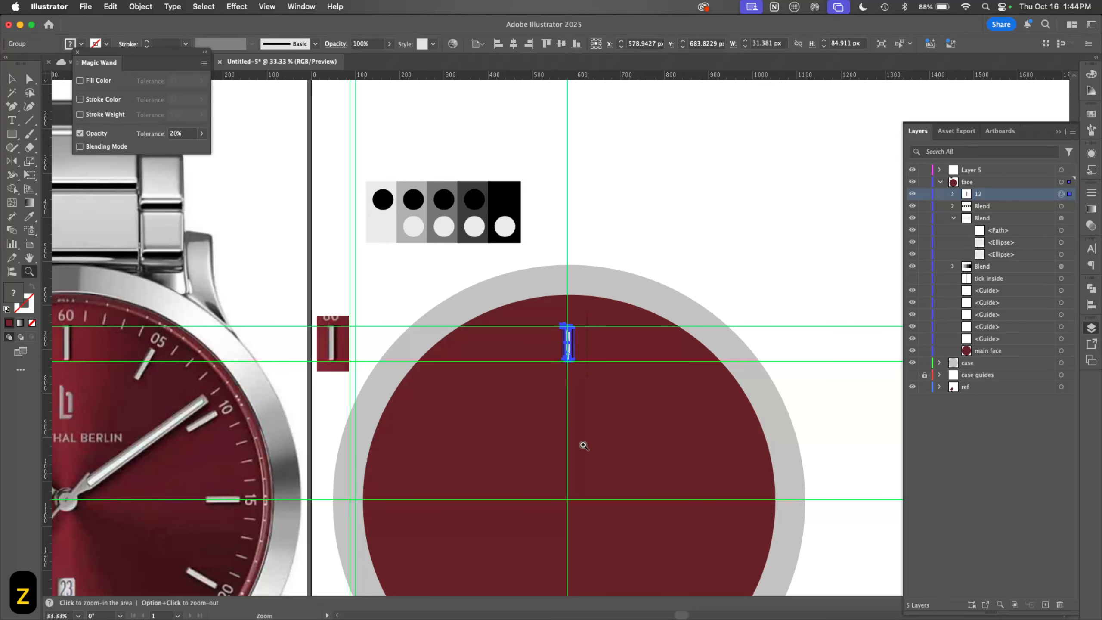
drag(583, 445, 721, 382)
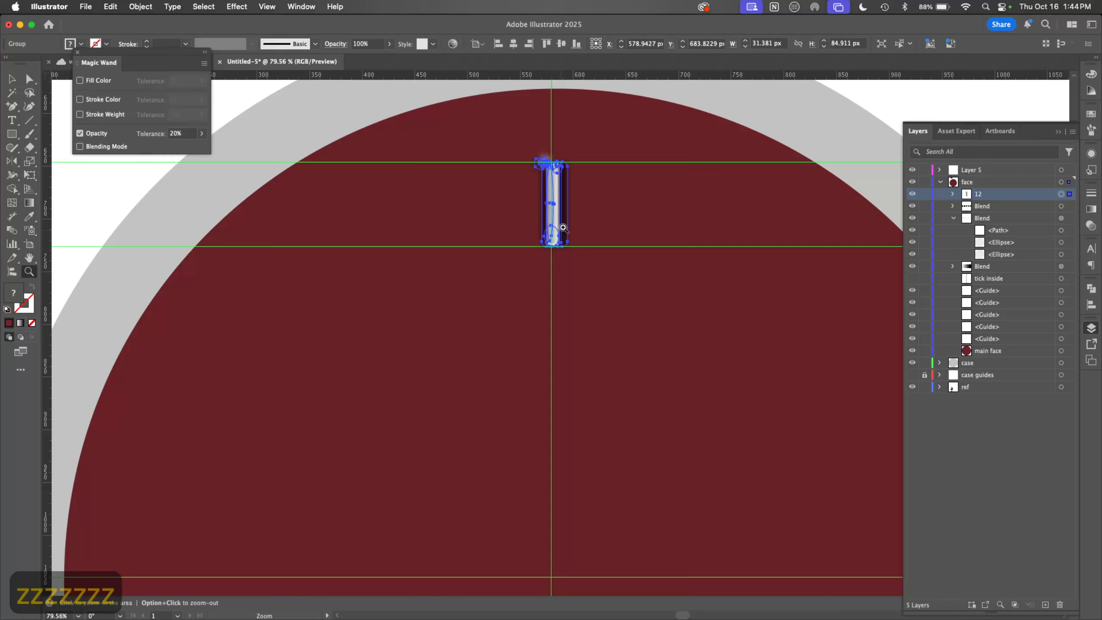
key(v)
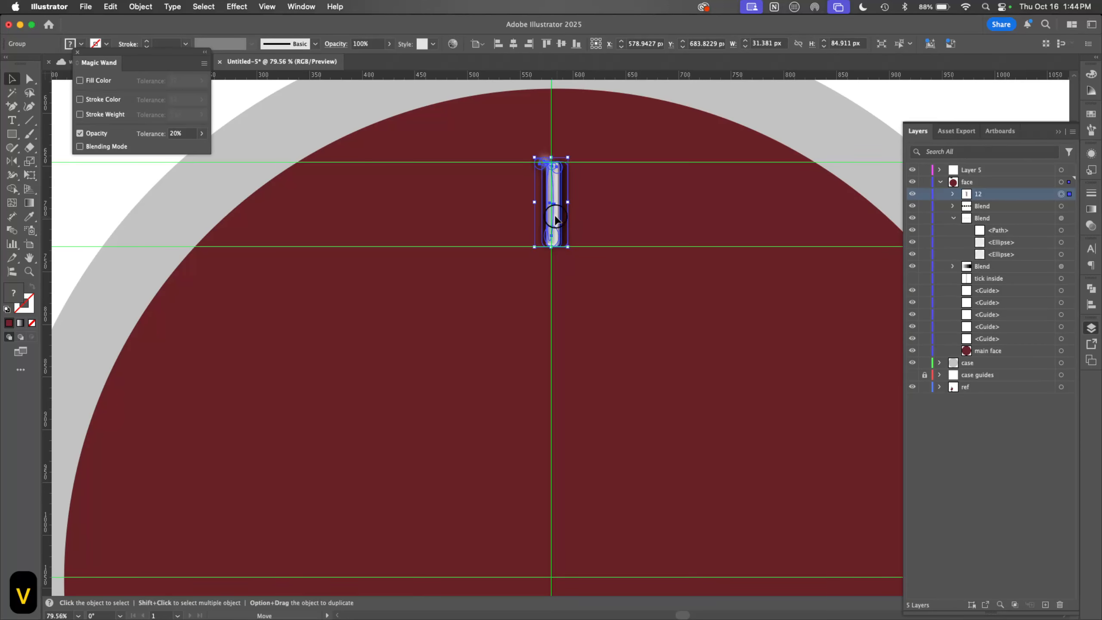
drag(555, 216, 553, 220)
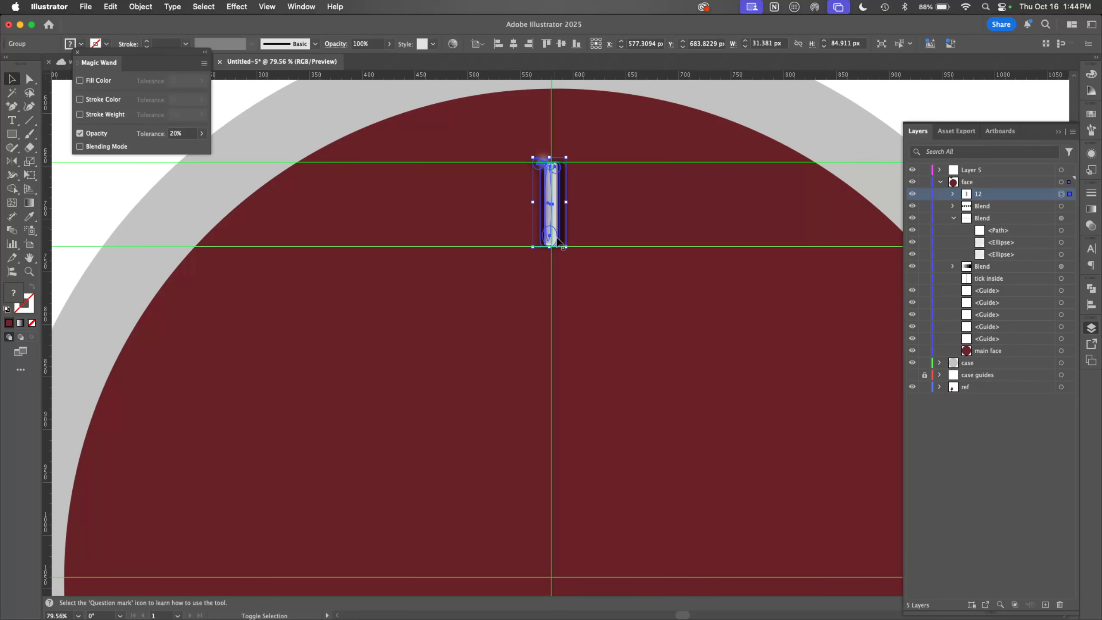
Step: Try a copy of the 12 o'clock tick rotated by 360/12 degrees about the centre of the face
key(z)
drag(661, 347, 552, 452)
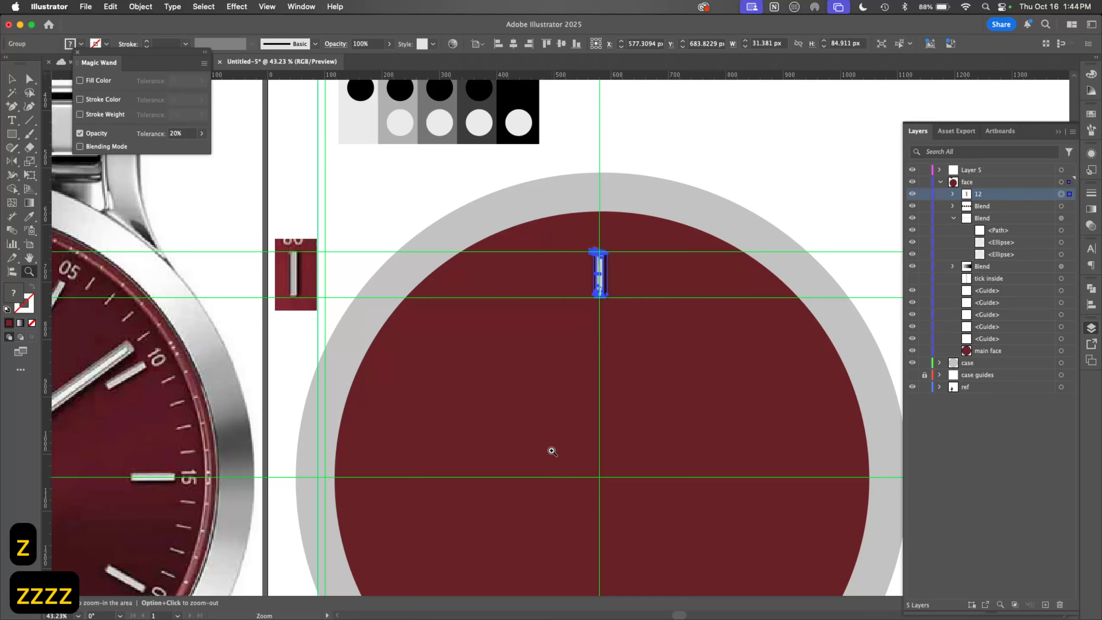
key(space)
drag(688, 451, 713, 334)
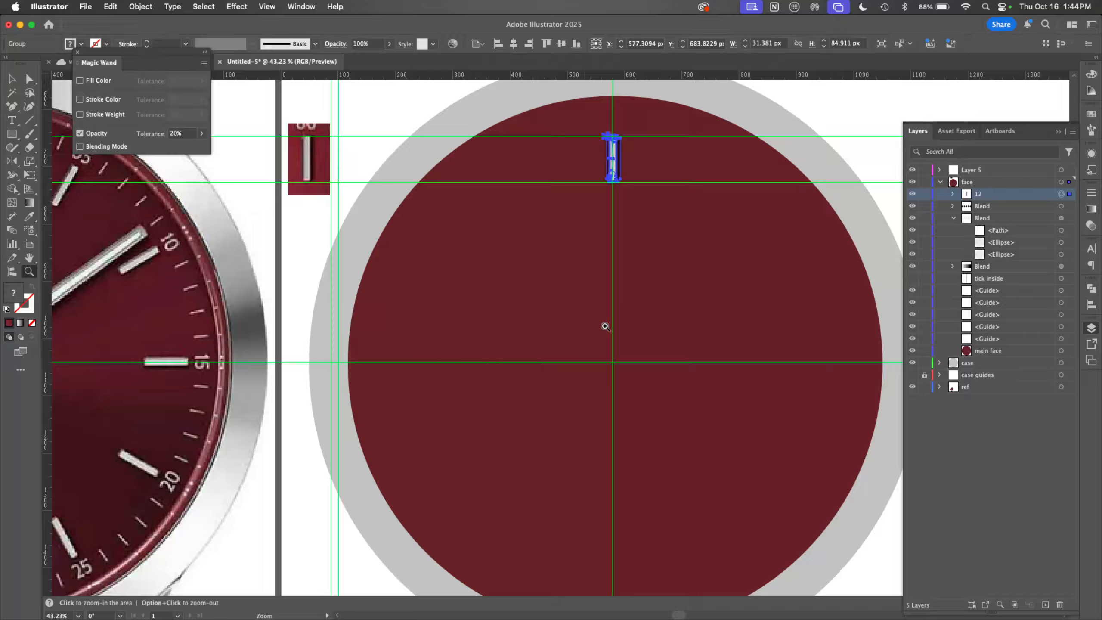
key(r)
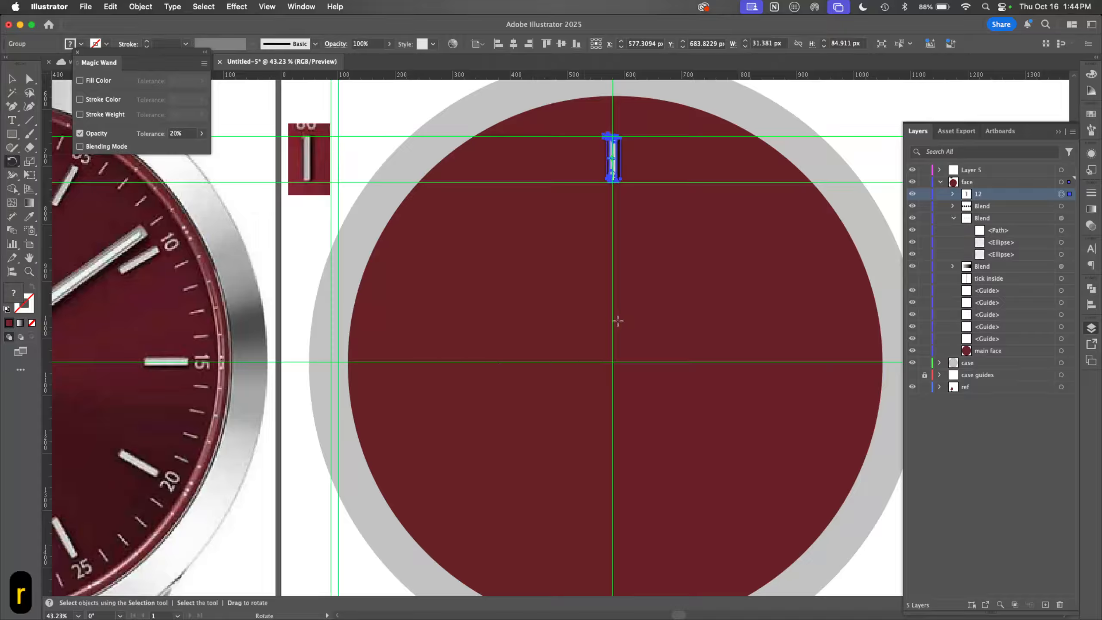
alt+click(612, 362)
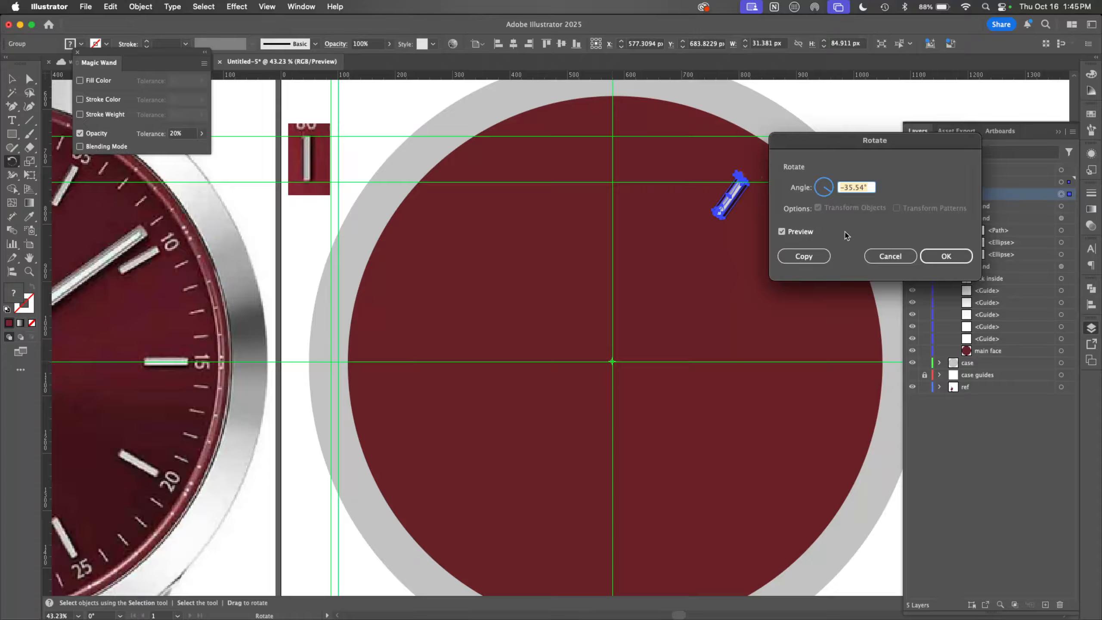
text(3)
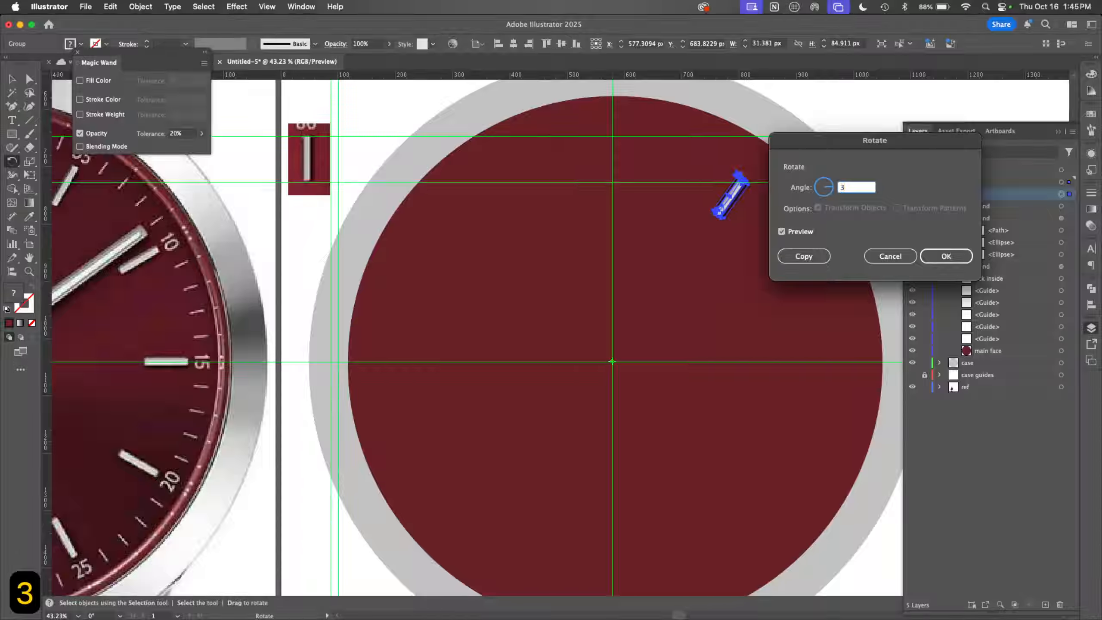
text(60/)
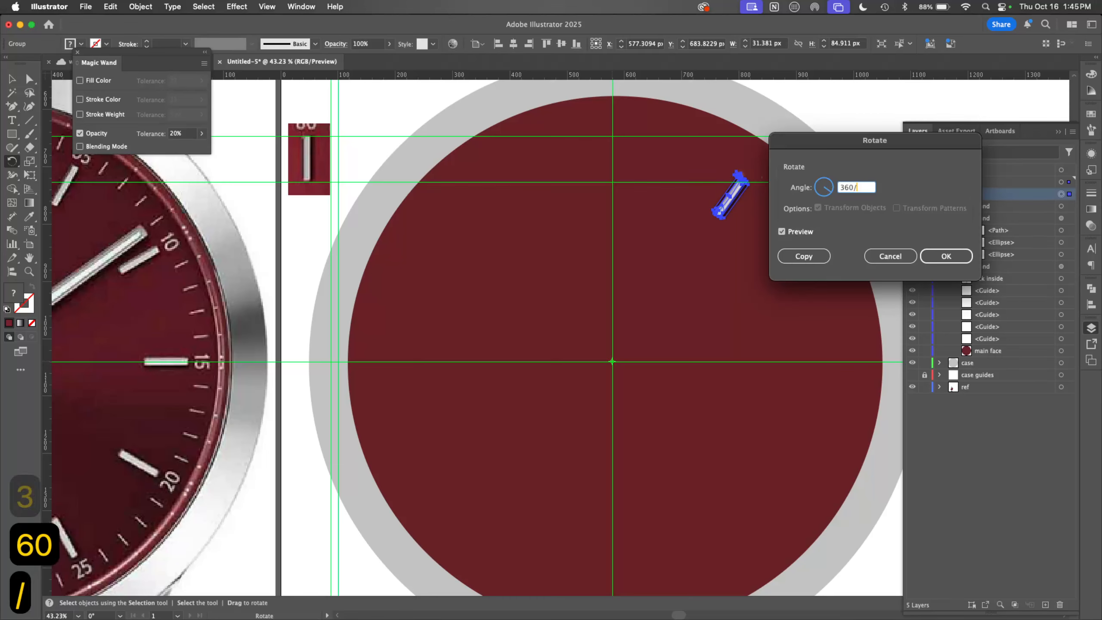
text(12)
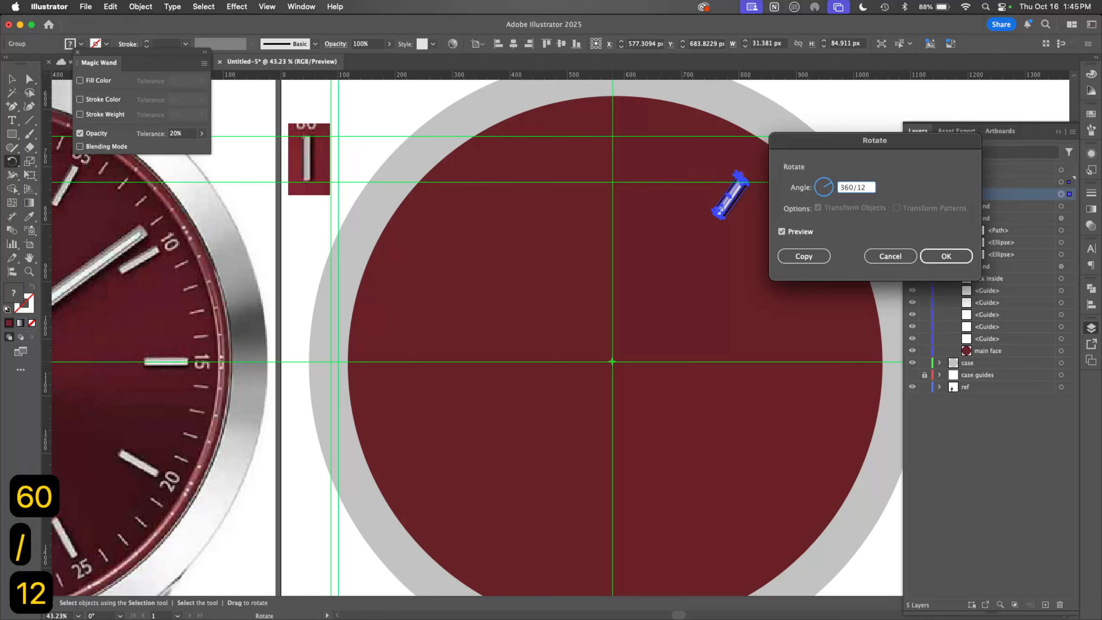
click(817, 256)
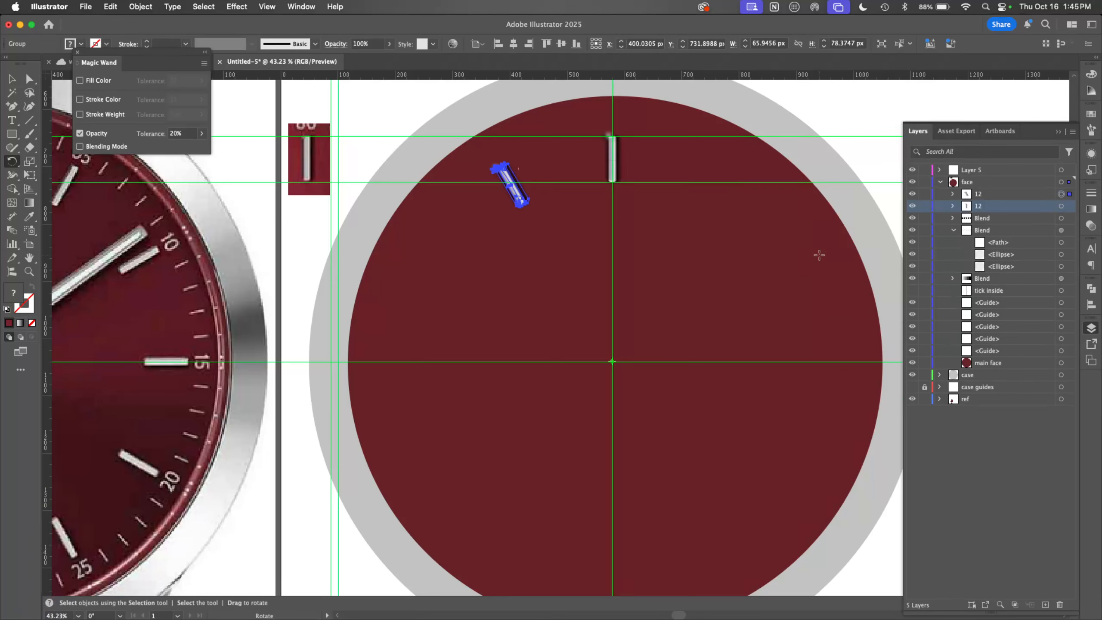
key(super+z)
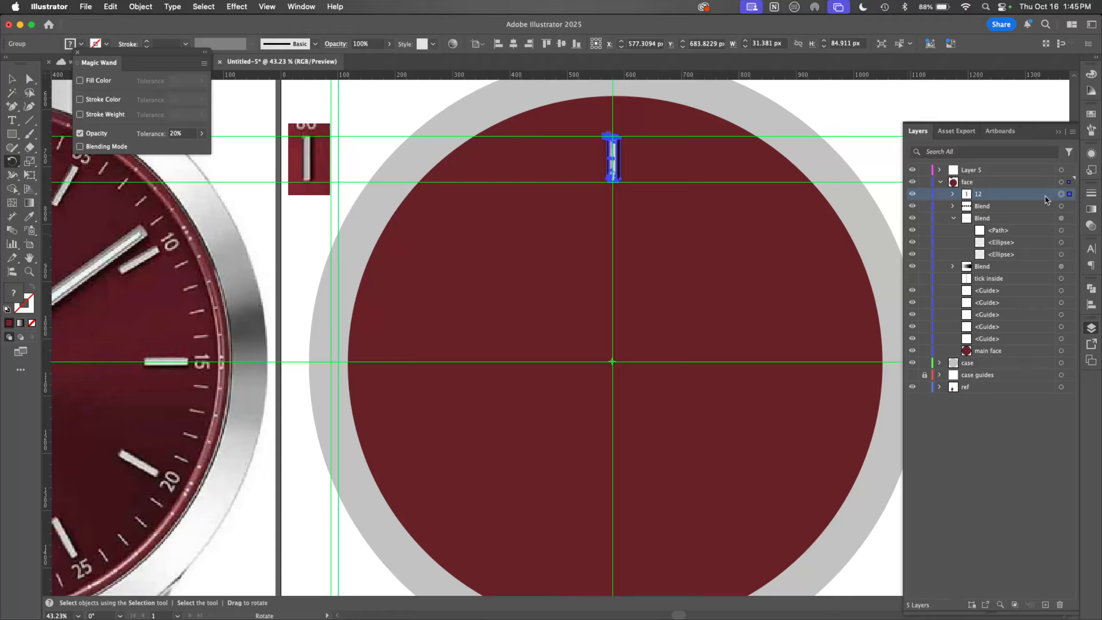
Step: Create a layer named "ticks" above the face layer and move the "12" tick group into it
click(1044, 604)
double_click(974, 182)
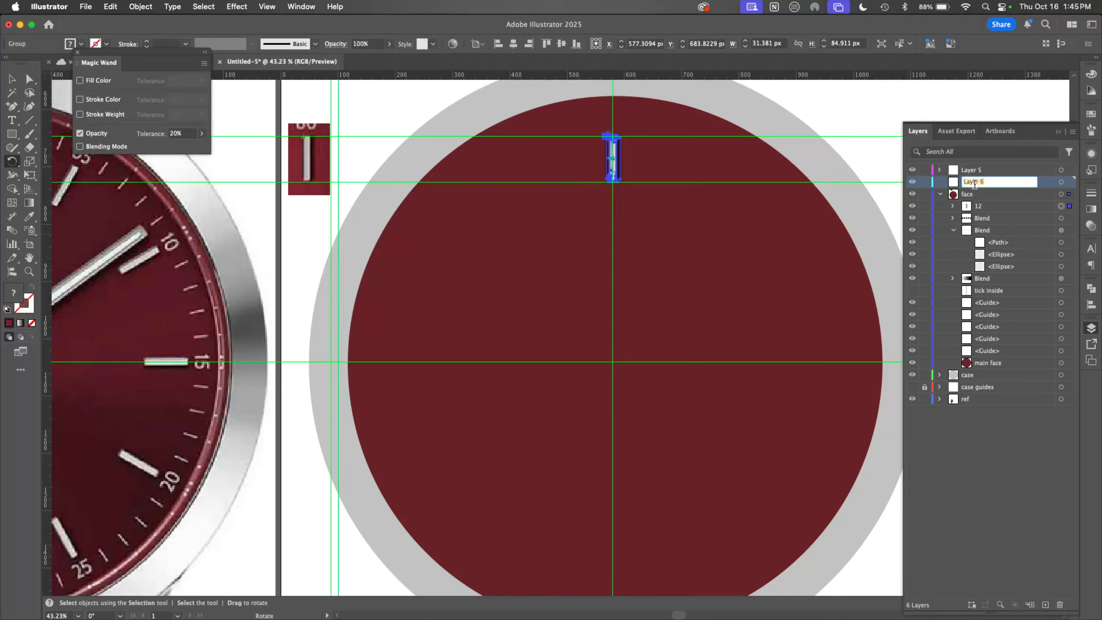
text(ticks)
key(Return)
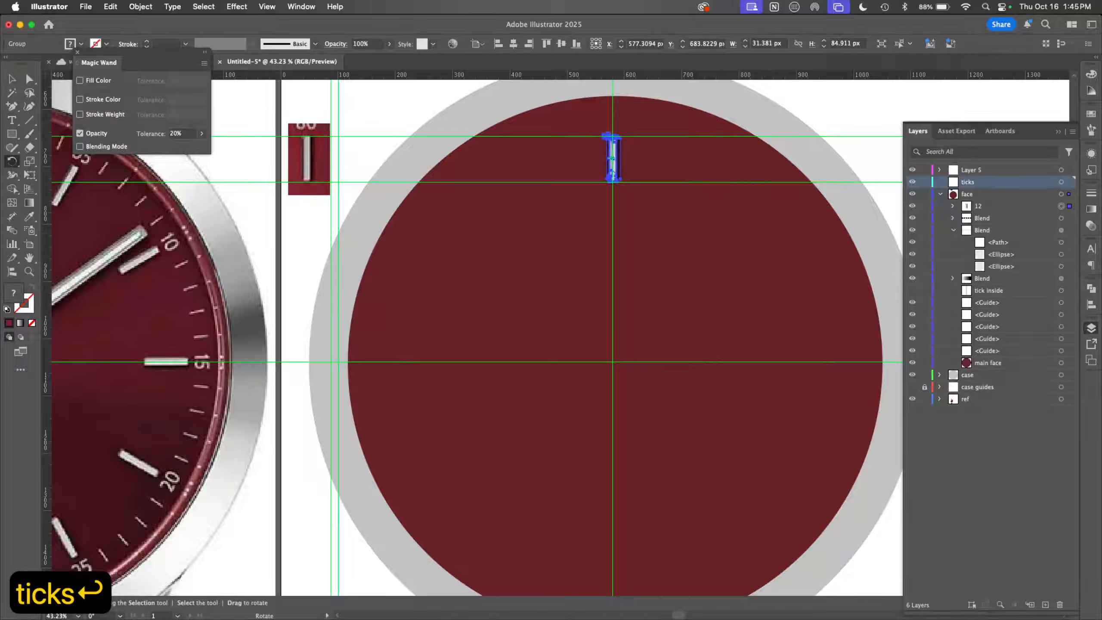
drag(981, 212, 974, 193)
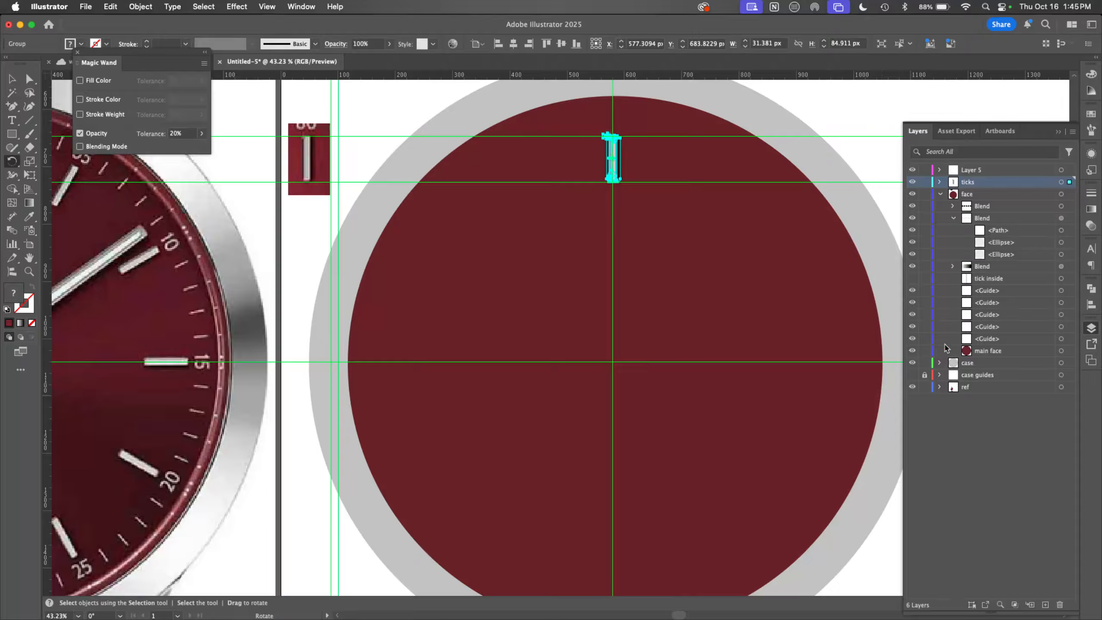
click(938, 183)
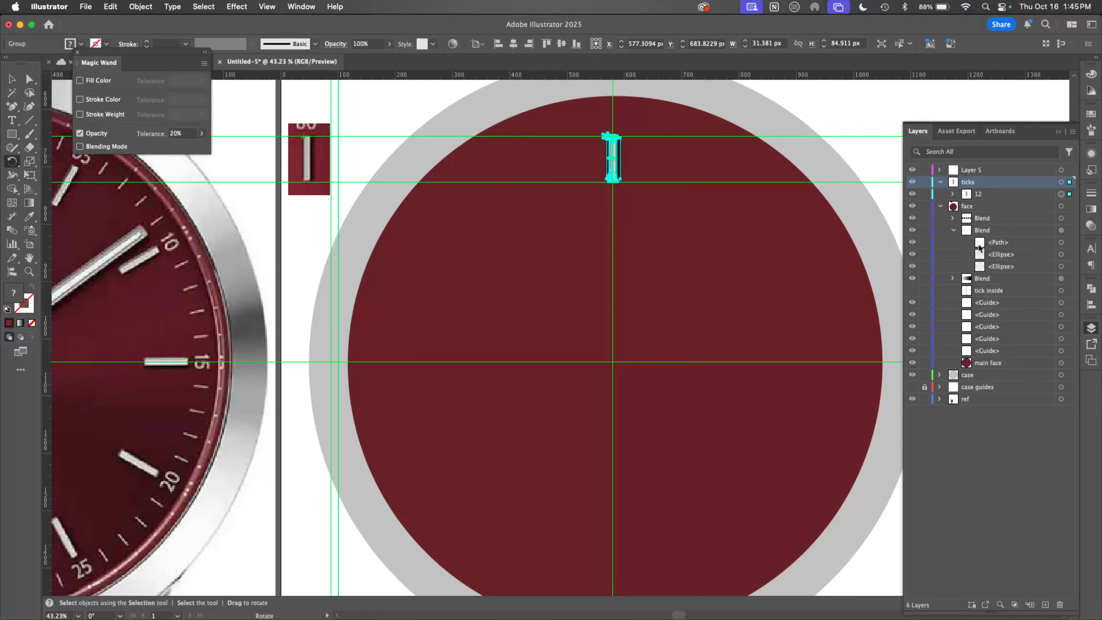
click(952, 194)
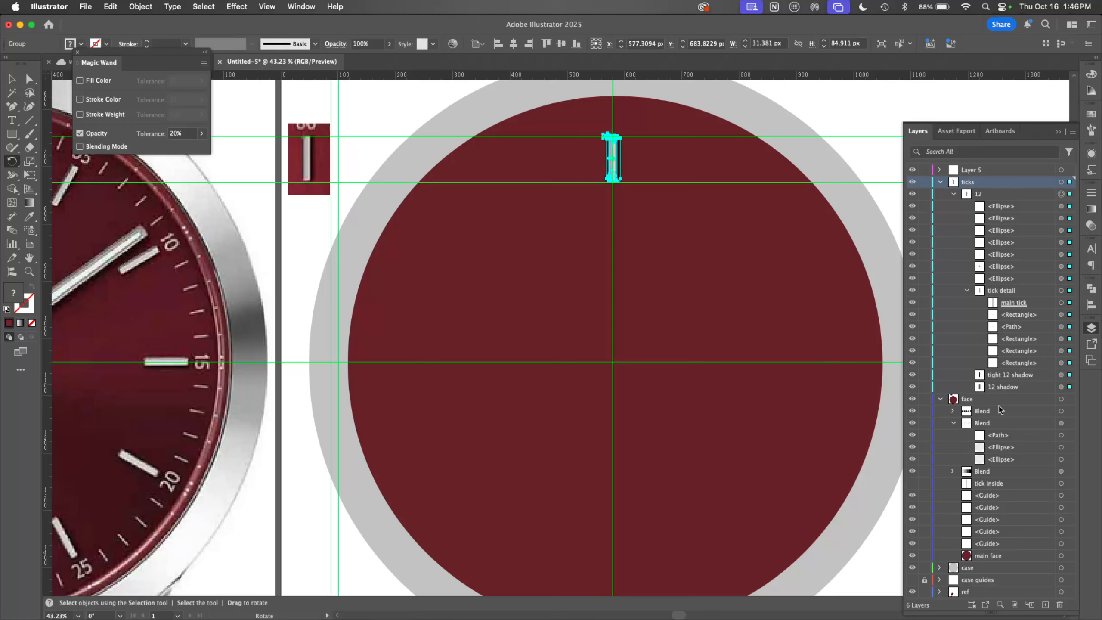
click(954, 195)
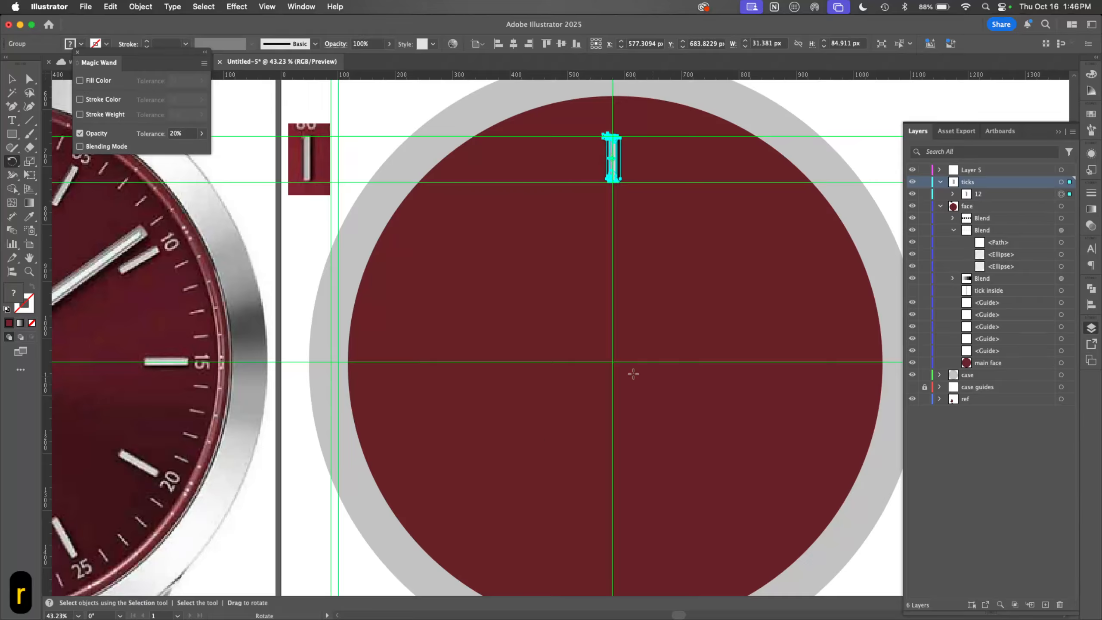
alt+click(612, 362)
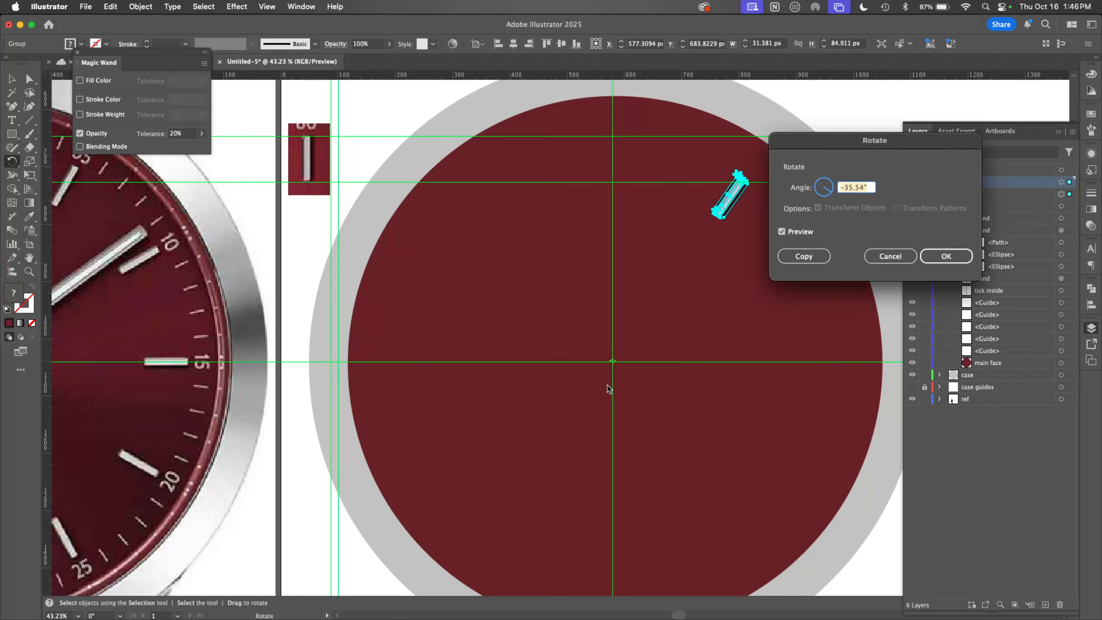
key(super+z)
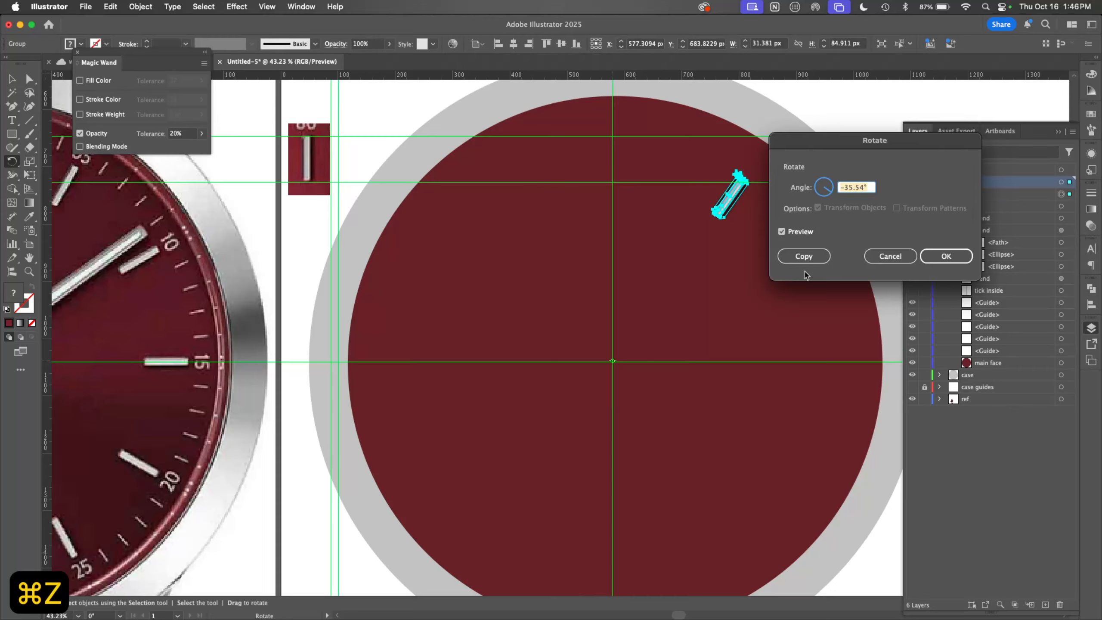
click(889, 256)
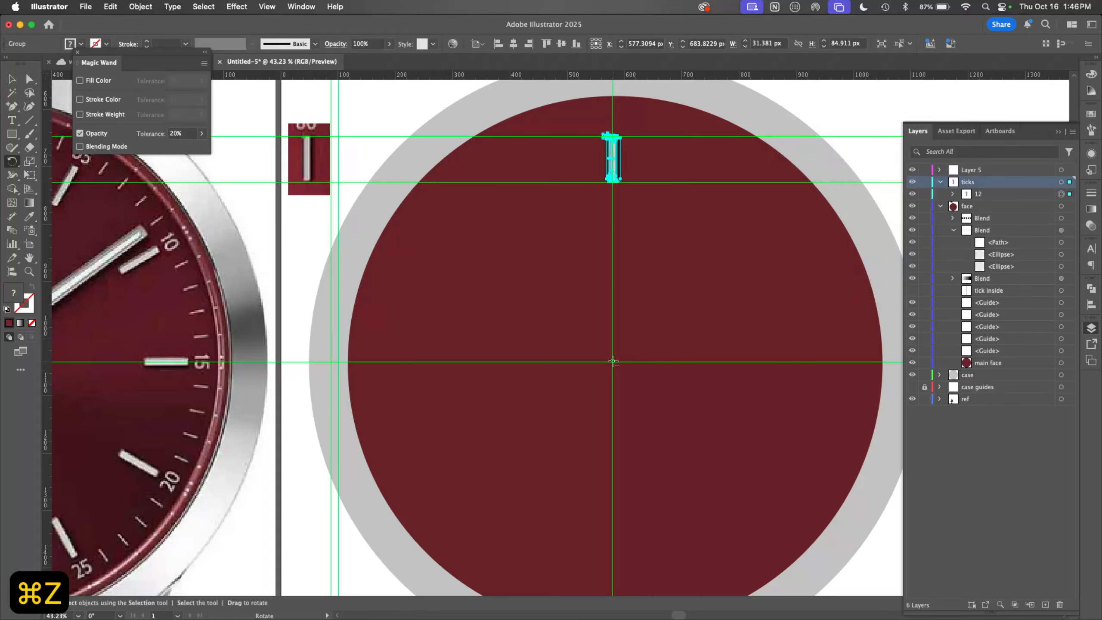
Step: Make a copy of the 12 o'clock tick rotated by 360/12 degrees about the crossing of the face's centre guides
alt+click(612, 362)
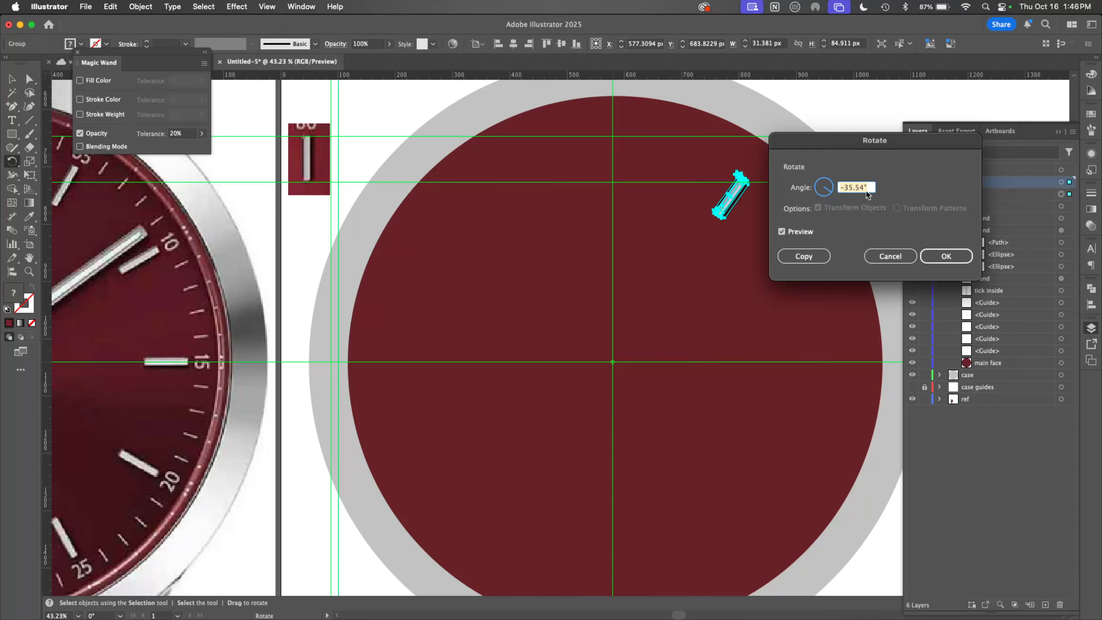
text(36)
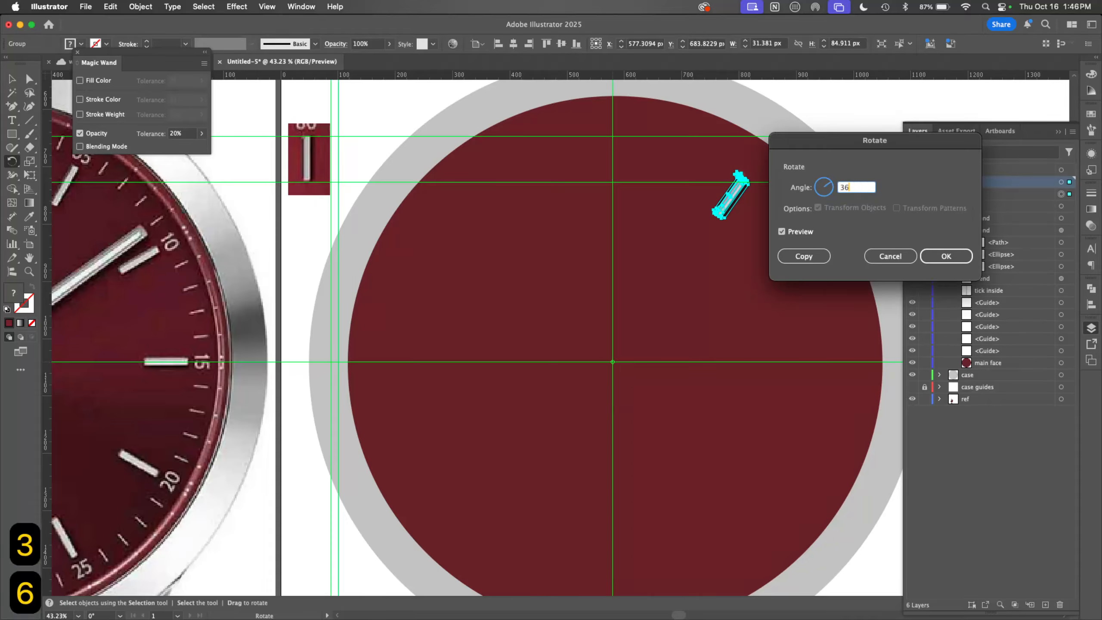
text(0/12)
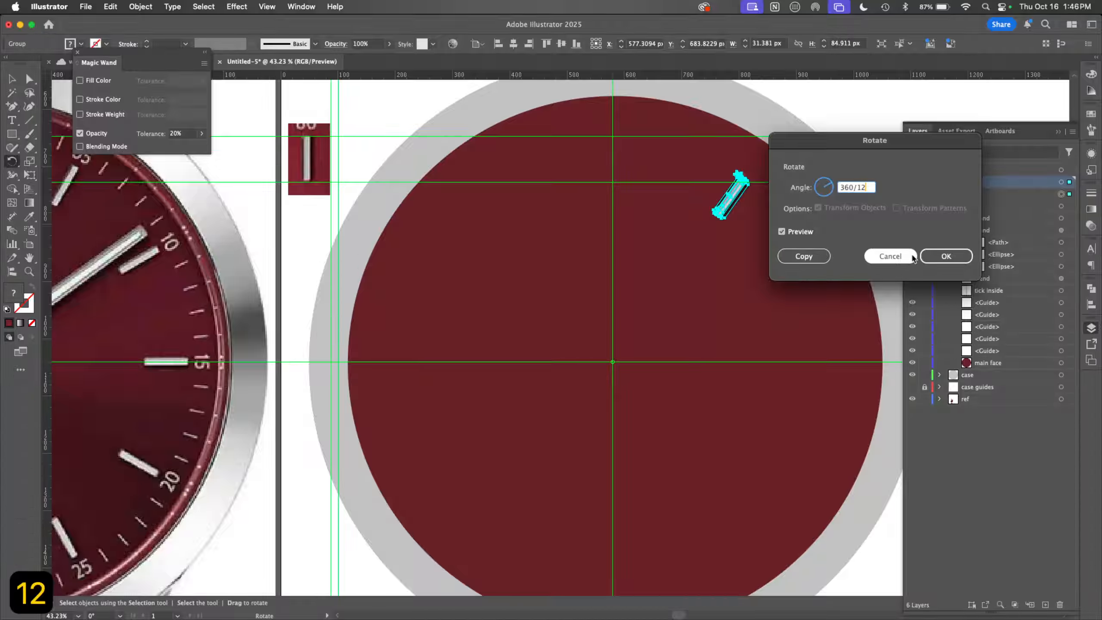
click(803, 256)
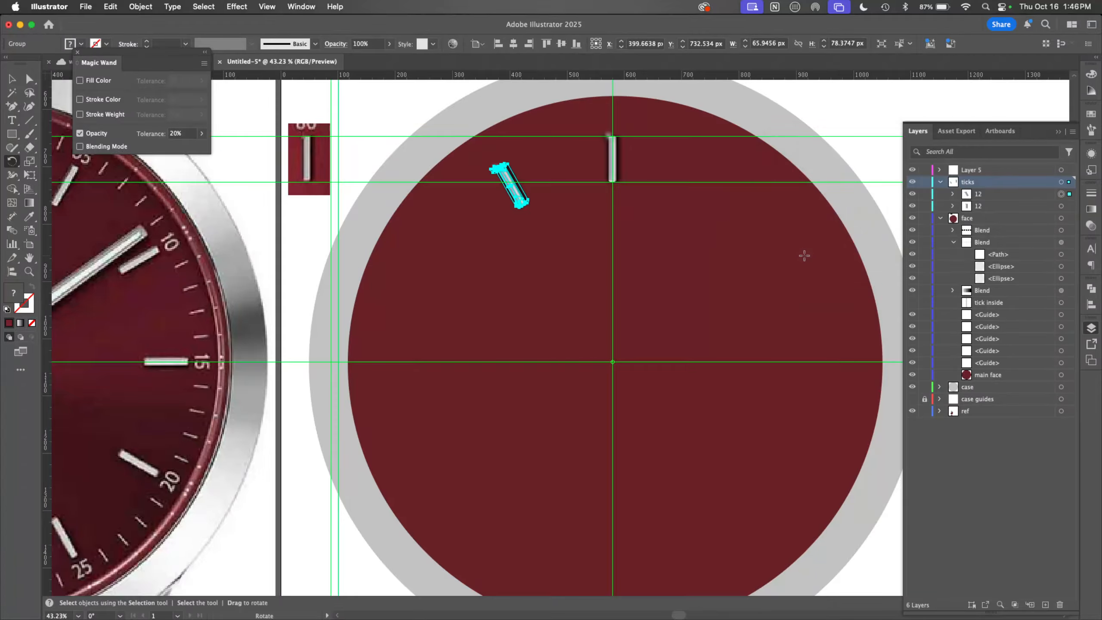
Step: Repeat the rotated copy ten more times so that twelve hour ticks encircle the face
key(v)
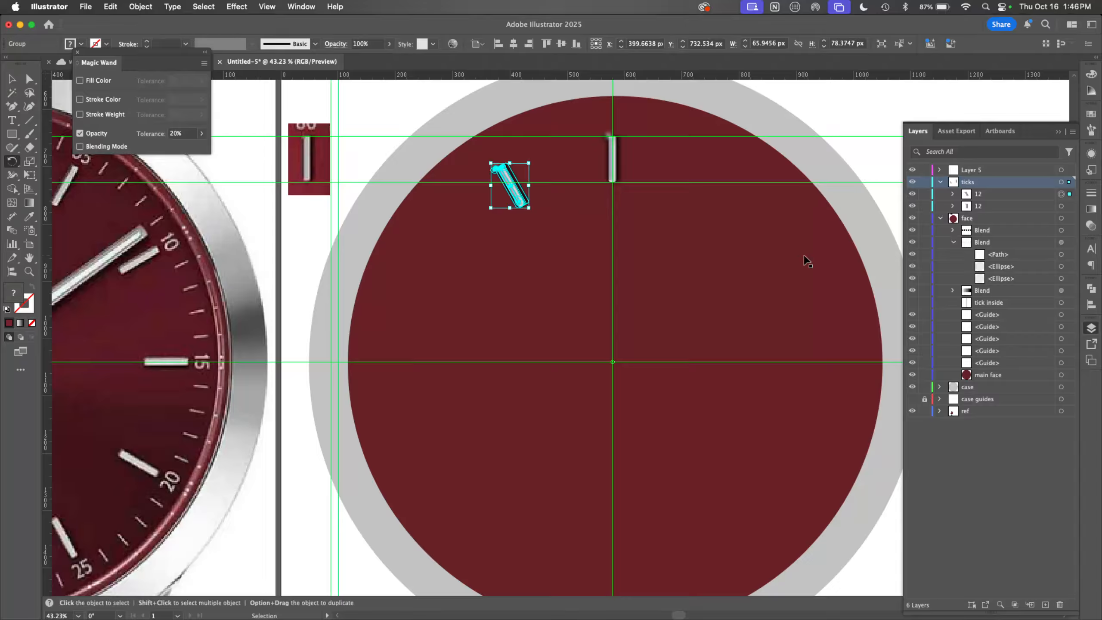
key(super+d)
key(super+d)
key(super+d)
key(super+d)
key(super+d)
key(super+d)
key(super+d)
key(super+d)
key(super+d)
key(super+d)
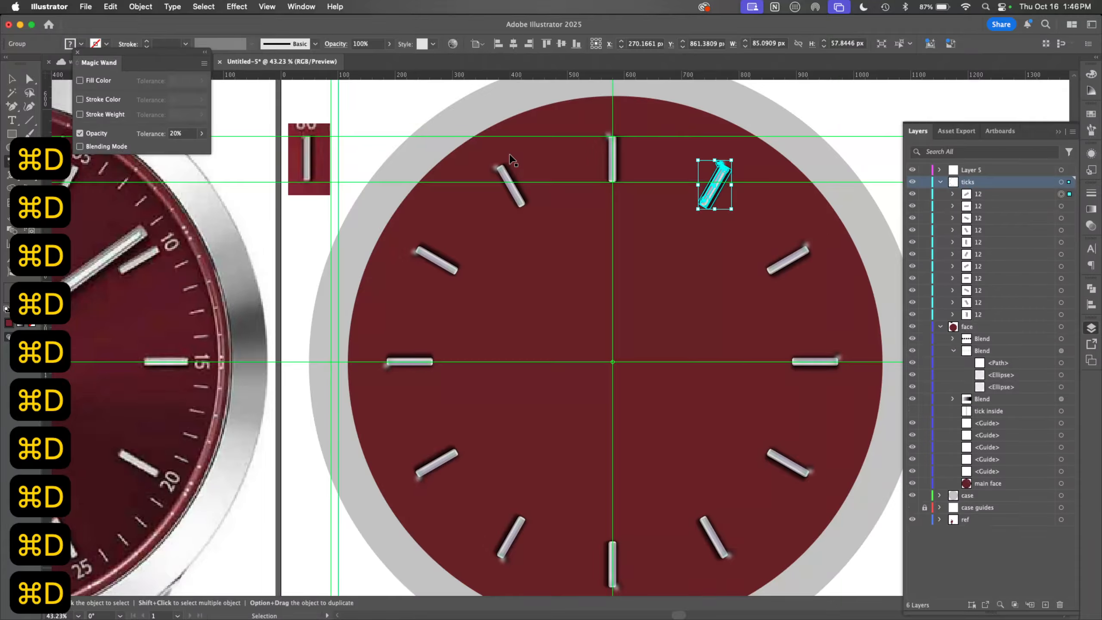
Step: Deselect the copied tick and hide the guides
key(r)
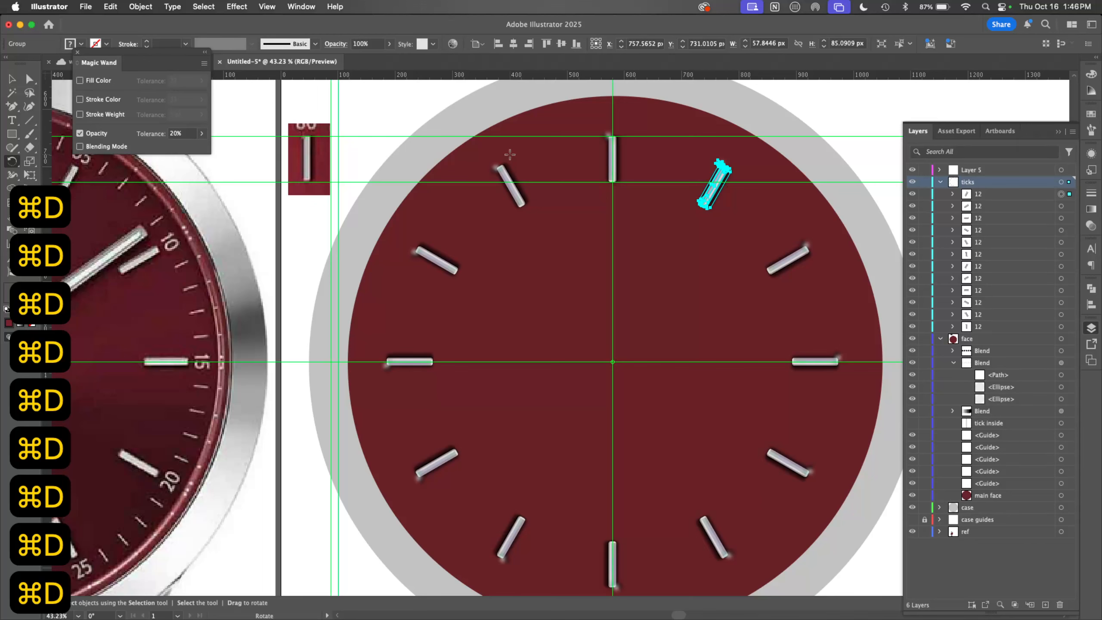
key(v)
click(868, 173)
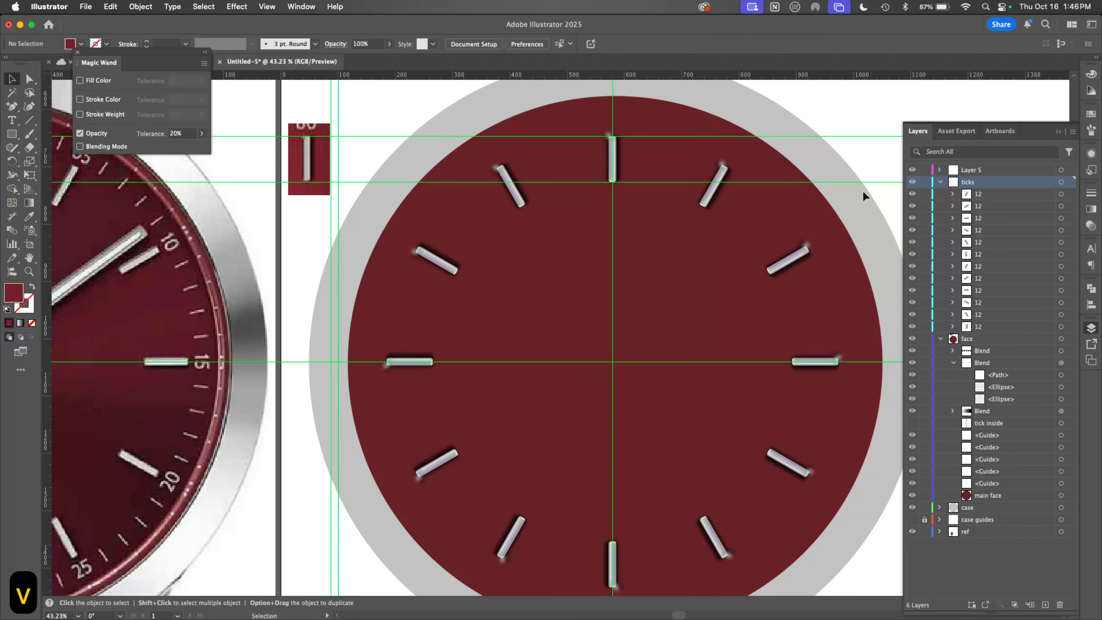
key(super+semicolon)
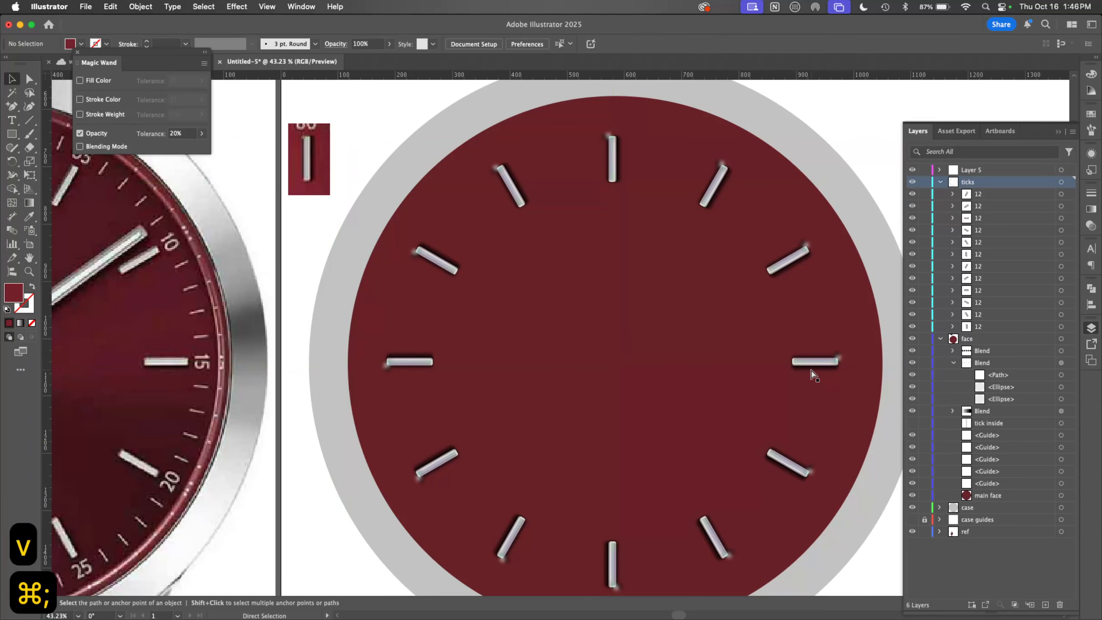
key(space)
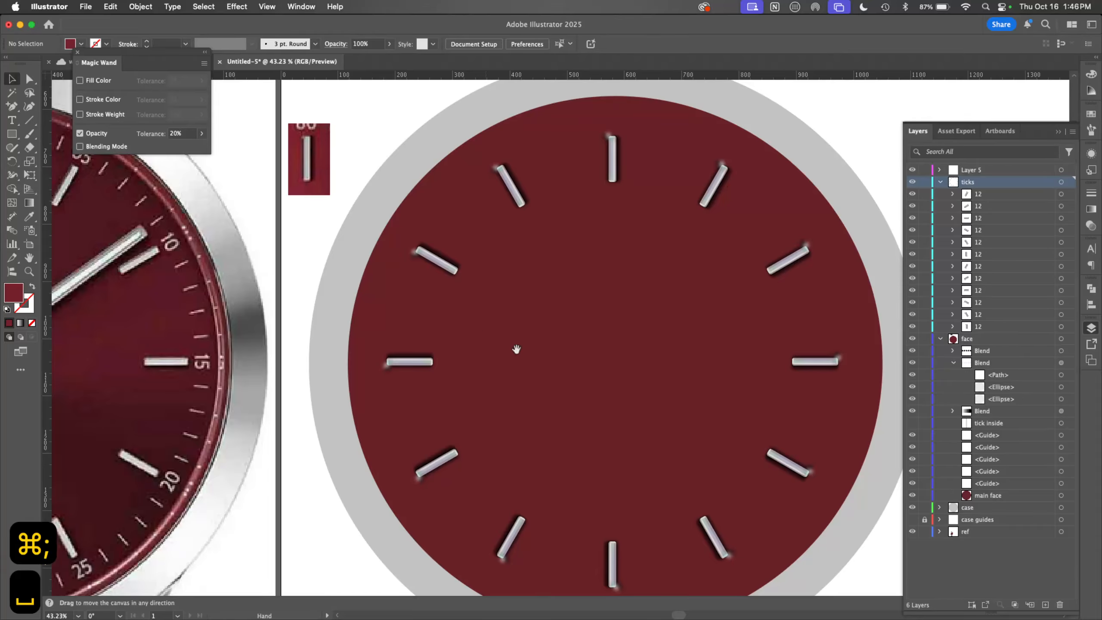
drag(516, 349, 770, 393)
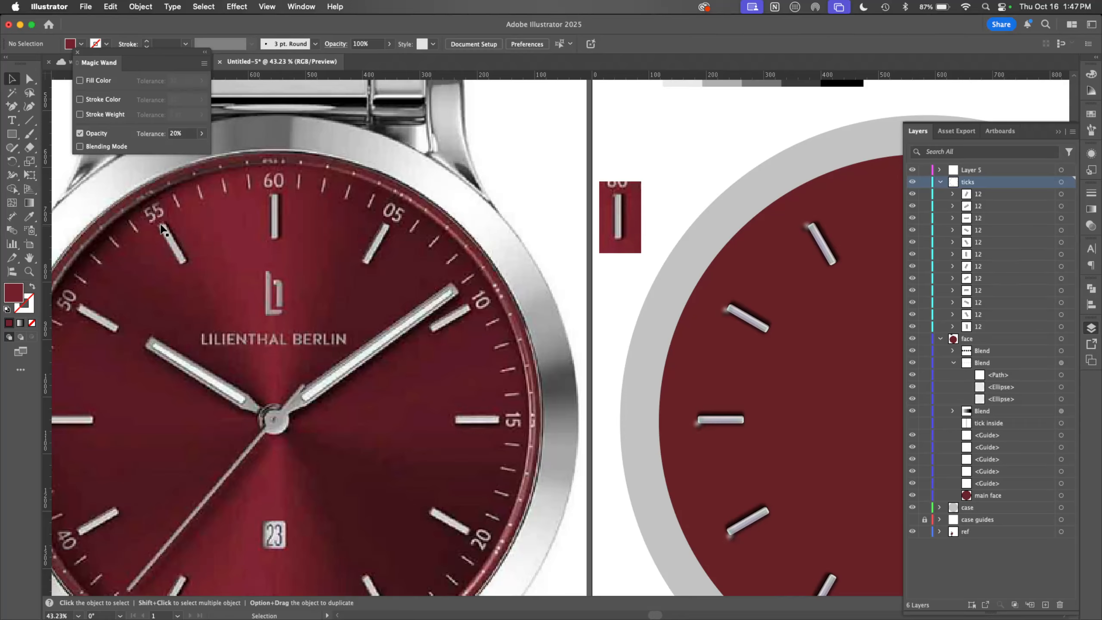
click(820, 242)
double_click(819, 242)
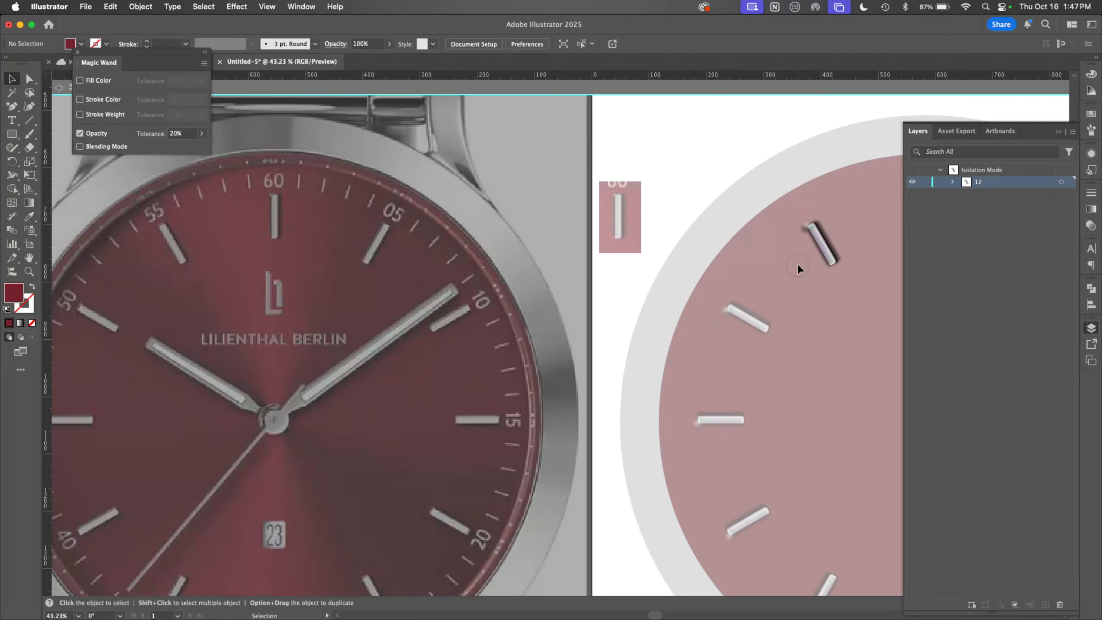
double_click(783, 267)
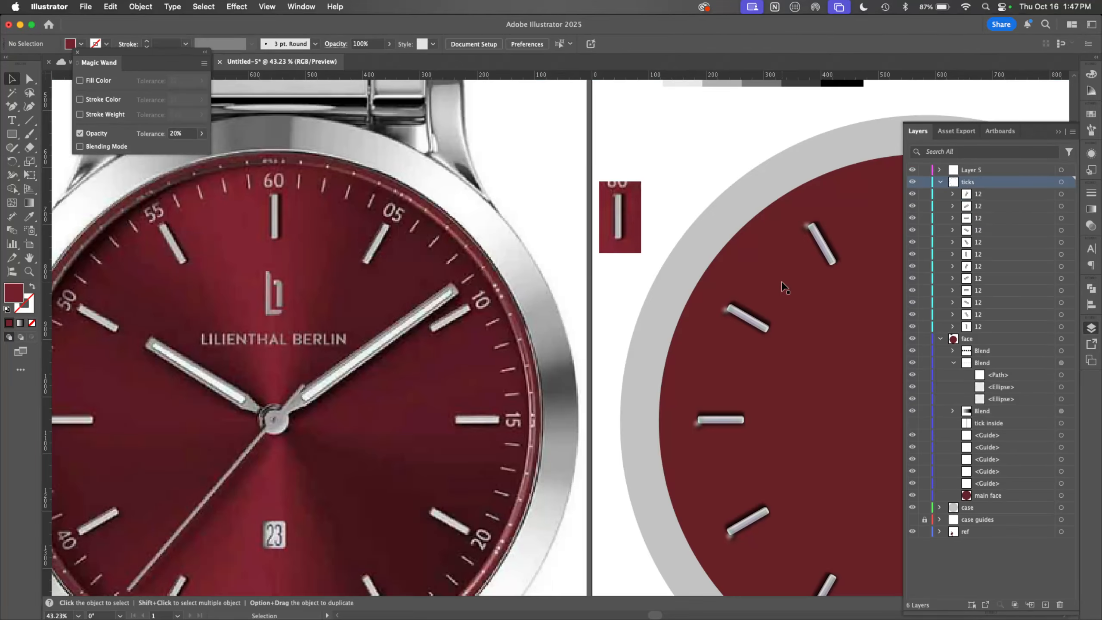
Step: Undo all the rotated tick copies back to the single 12 o'clock tick
key(super+z)
key(super+z)
key(super+z)
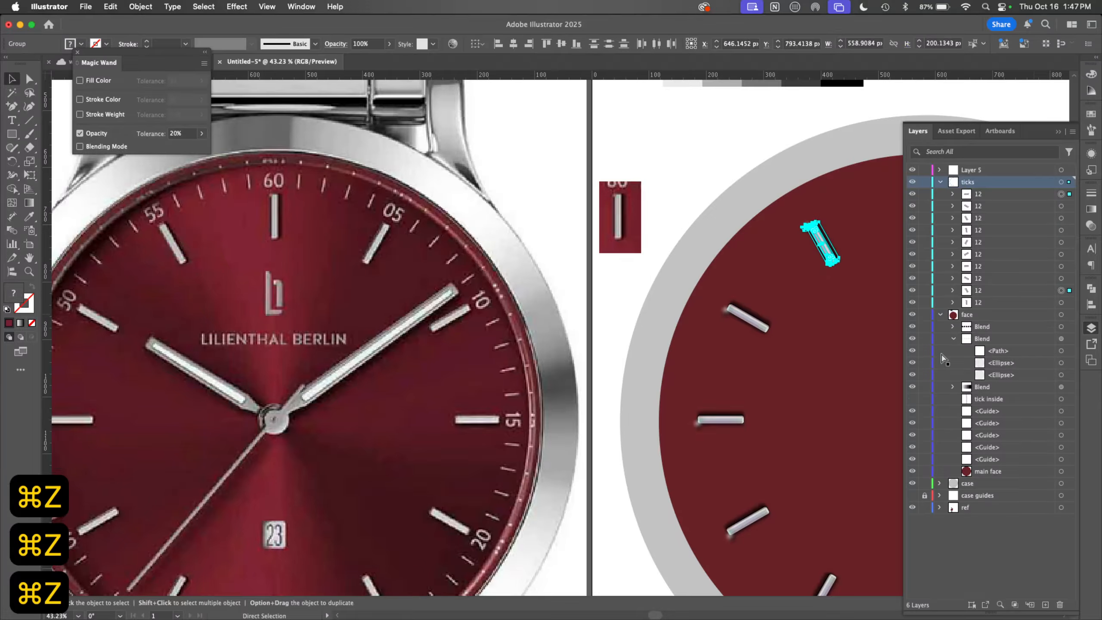
key(super+z)
key(super+z)
key(super+z)
key(super+z)
key(super+z)
key(super+z)
key(super+z)
key(super+z)
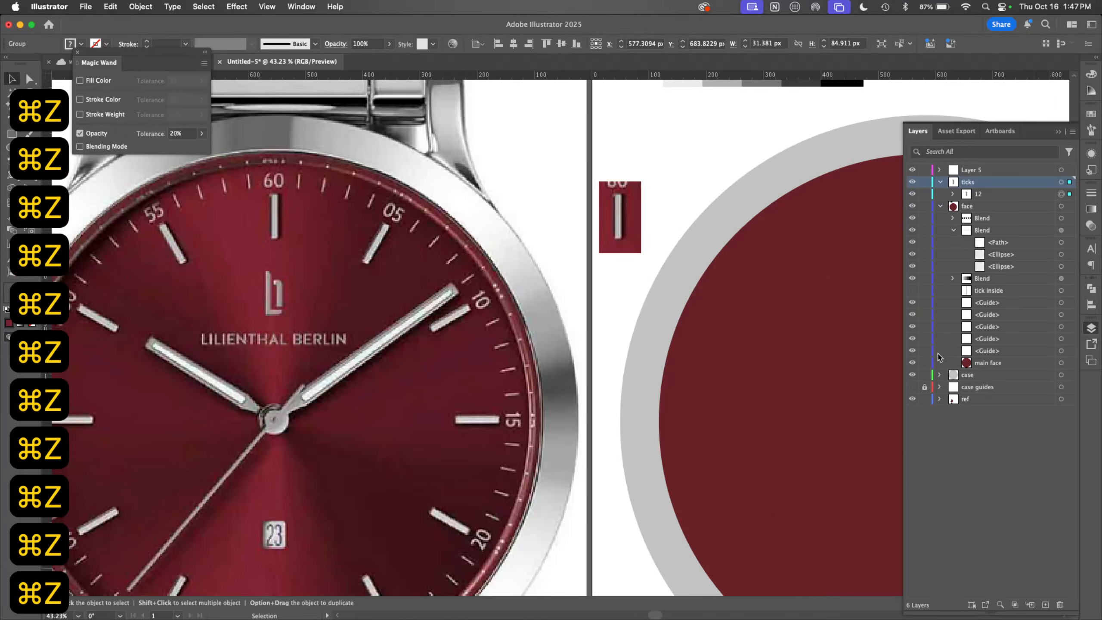
Step: Show the guides over the watch face
drag(885, 367, 616, 346)
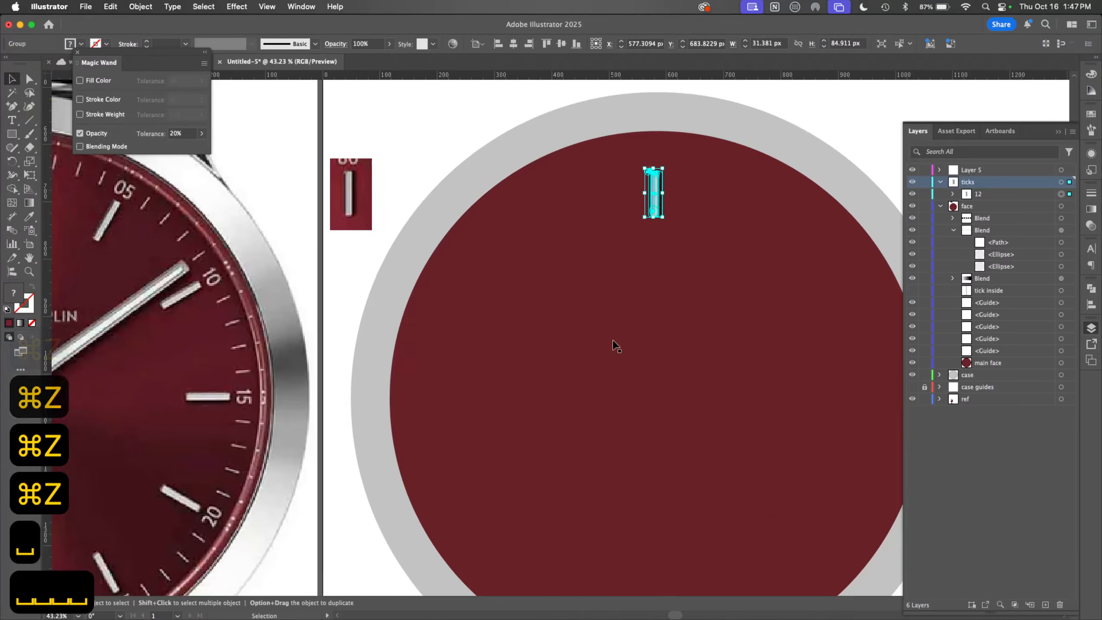
key(super+semicolon)
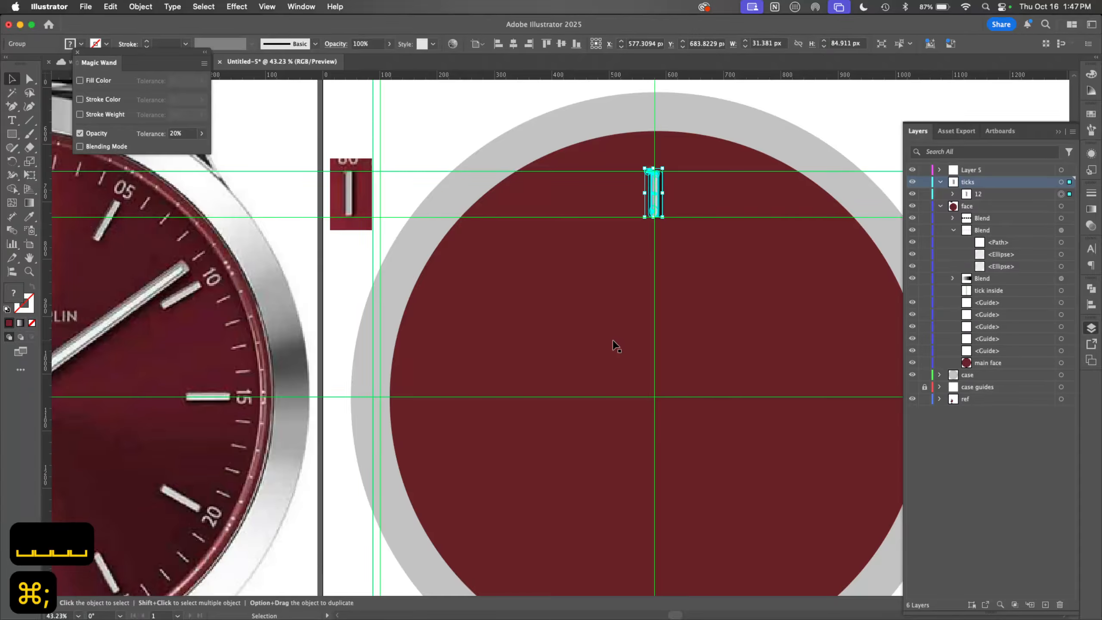
key(super+semicolon)
key(super+semicolon)
scroll(774, 402, down, 2)
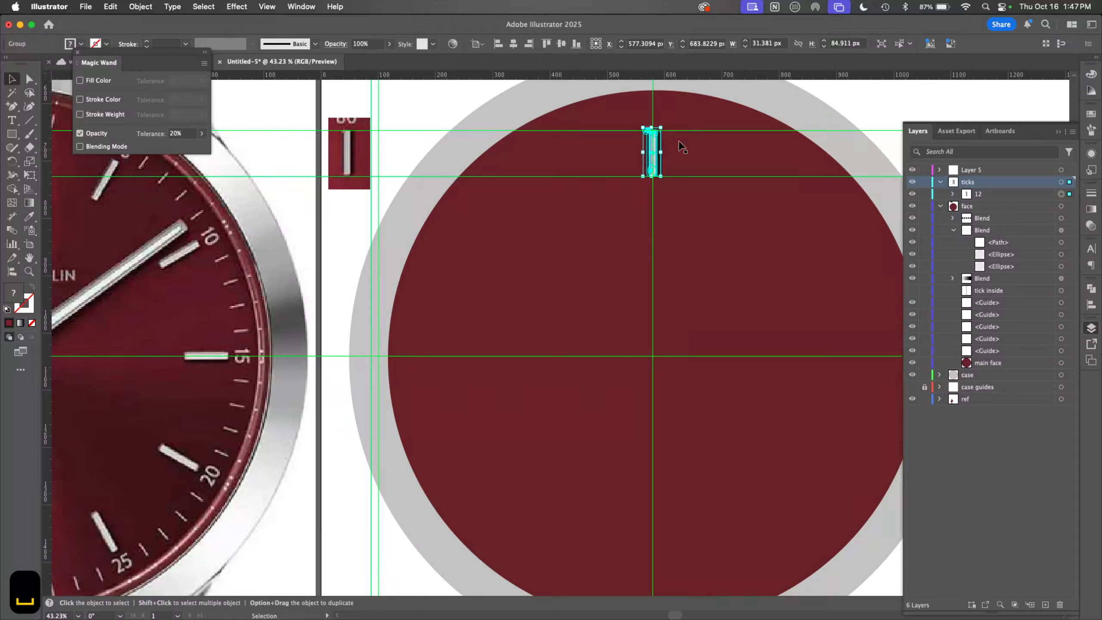
Step: Create a copy of the 12 o'clock tick rotated by 360/12 degrees about the crossing of the face's centre guides
key(r)
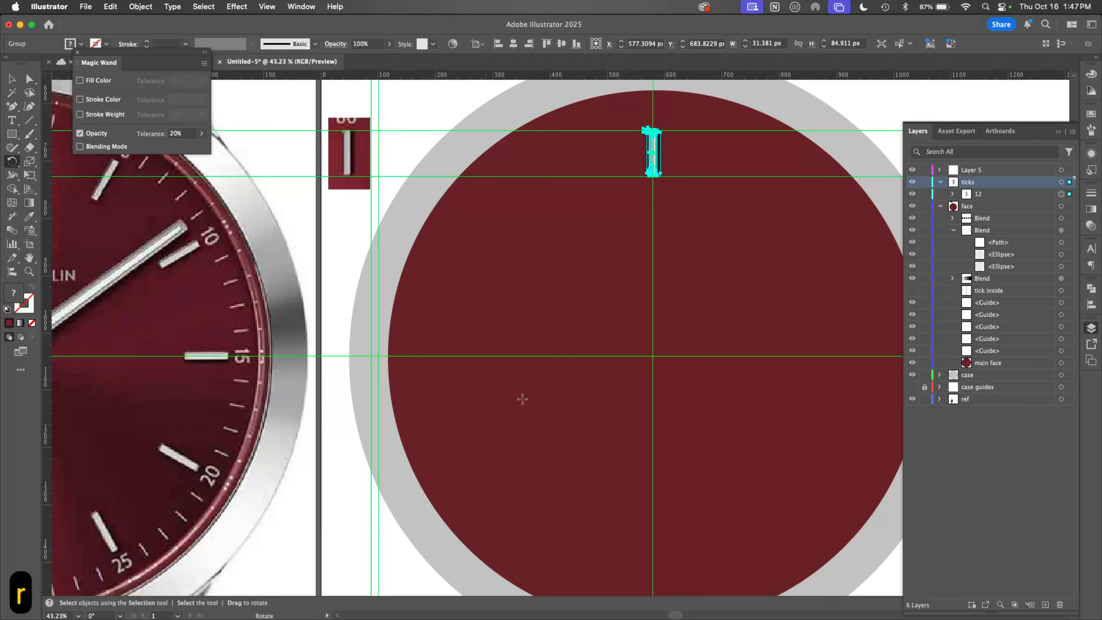
alt+click(652, 356)
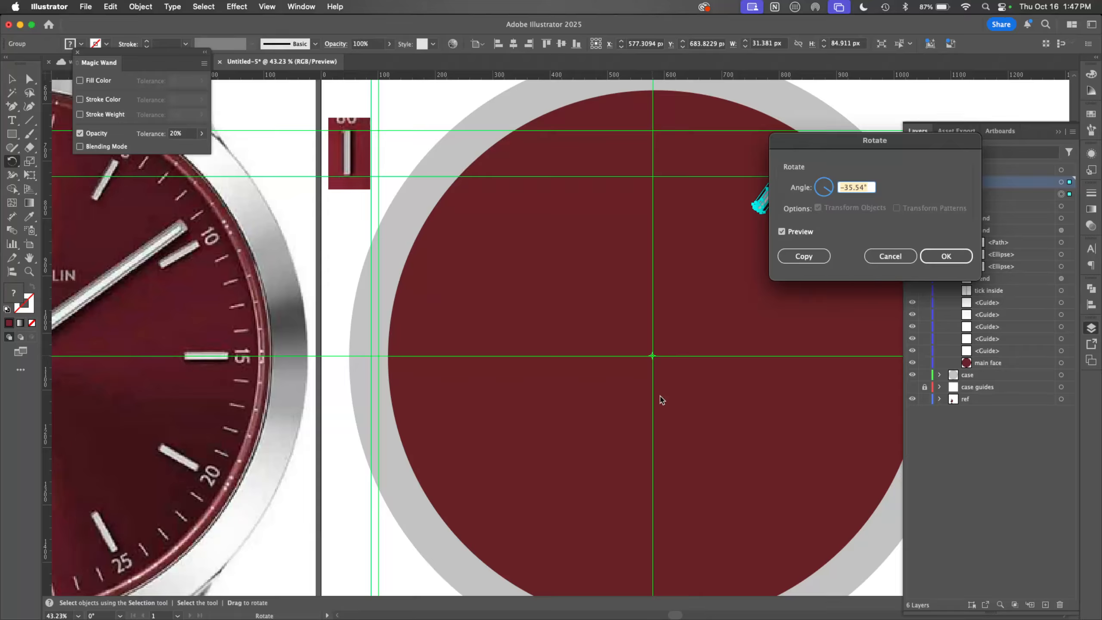
drag(867, 141, 926, 245)
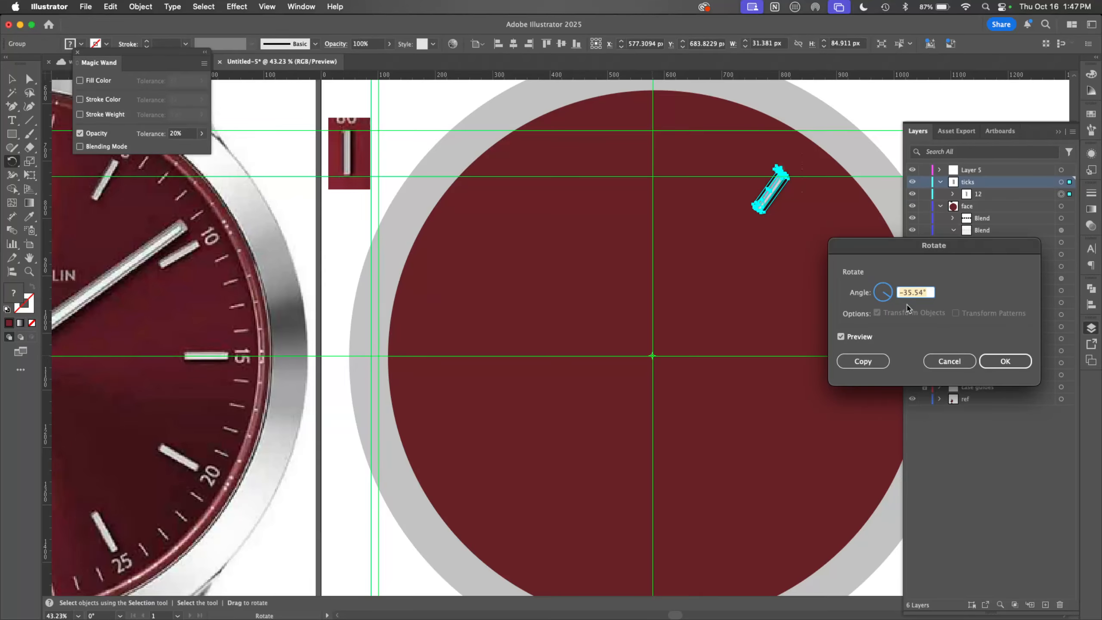
drag(887, 299, 856, 299)
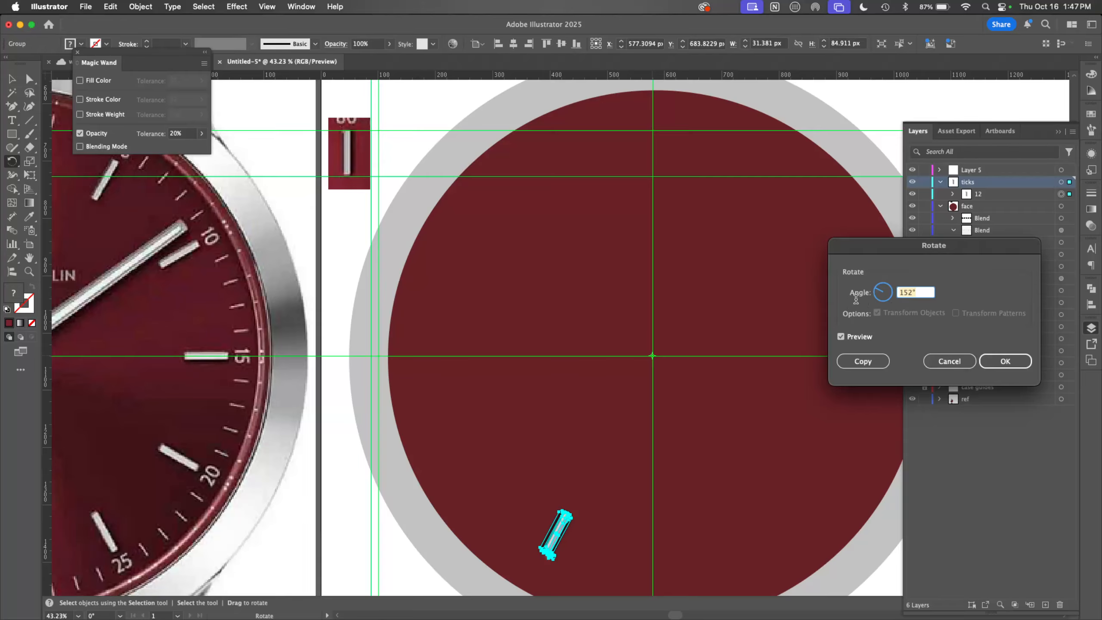
text(360/)
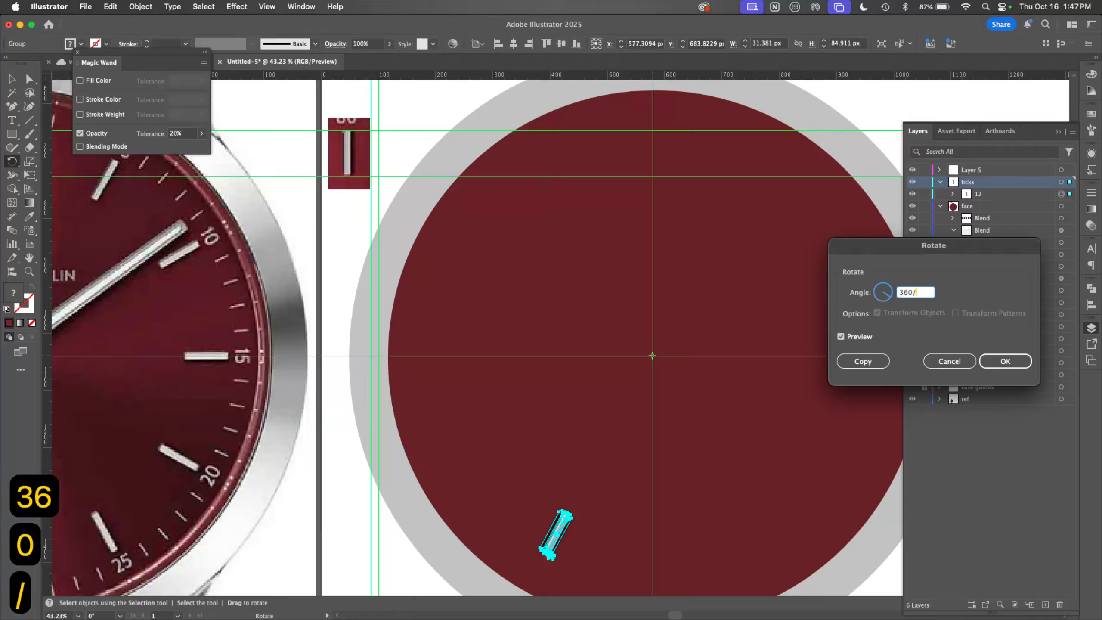
text(12)
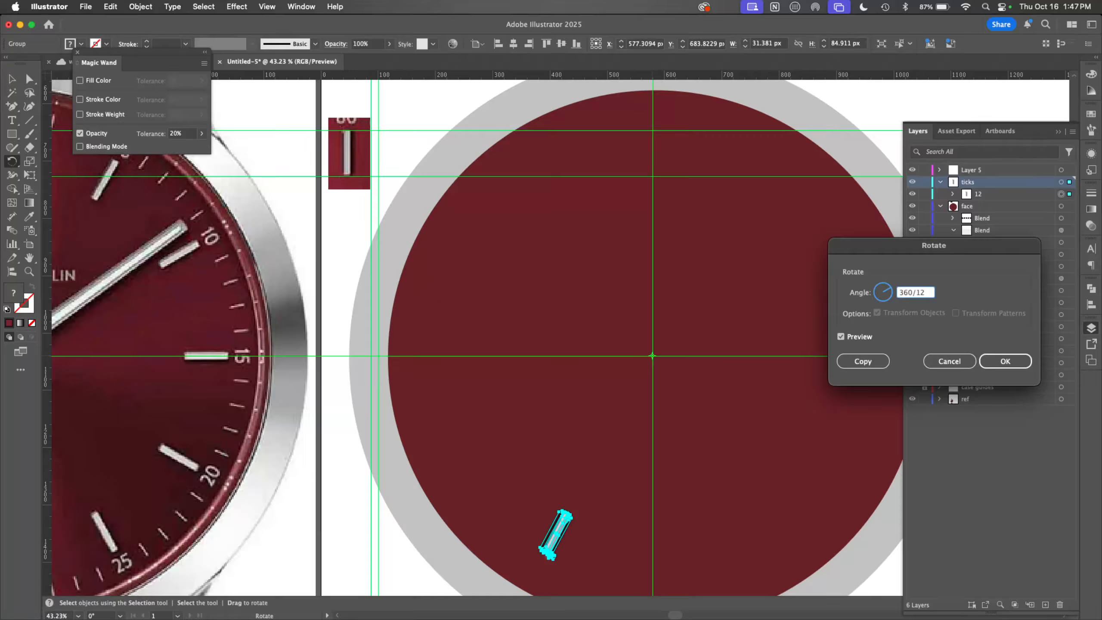
click(864, 361)
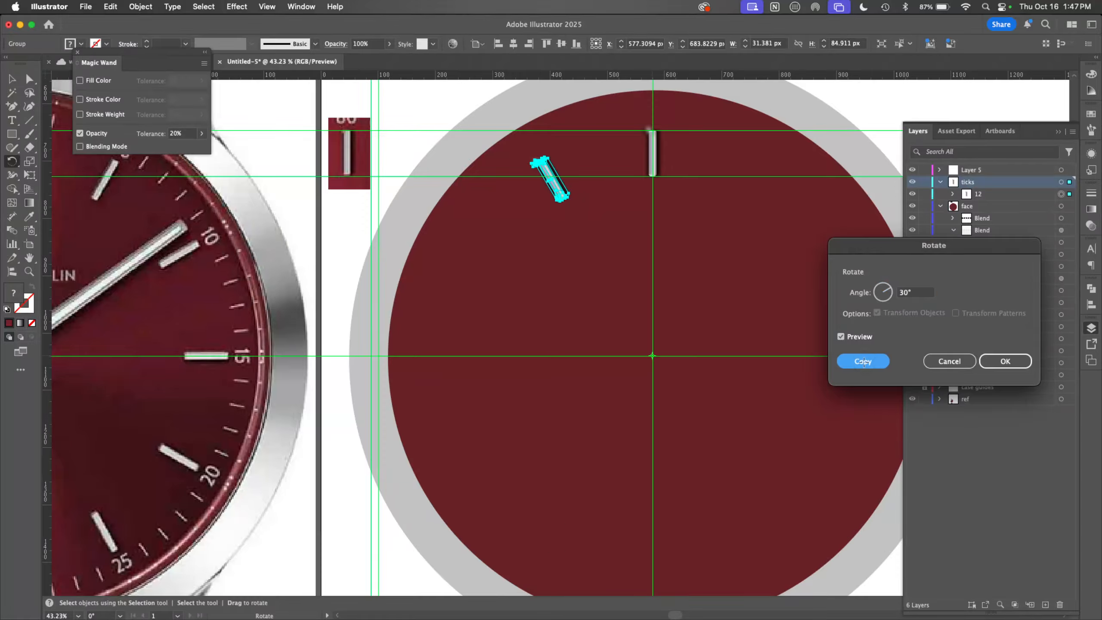
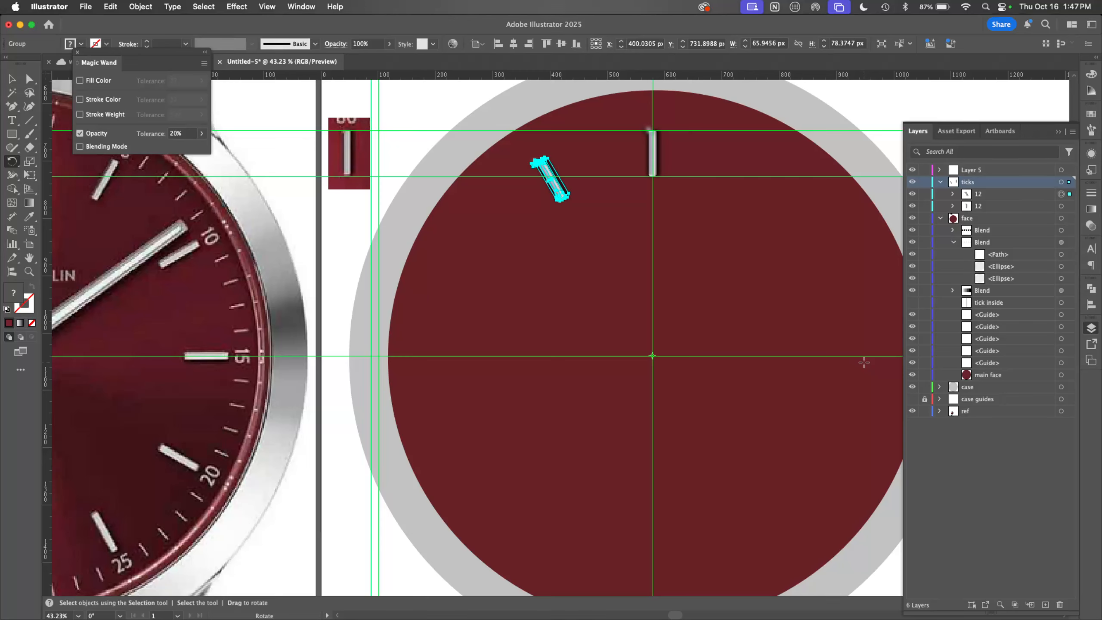
Step: Repeat the rotated copy around the dial until there are twelve hour ticks, undoing the surplus copy over 12 o'clock
key(super+d)
key(super+d)
key(super+d)
key(super+d)
key(super+d)
key(super+d)
key(super+d)
key(super+d)
key(super+d)
key(super+d)
key(super+d)
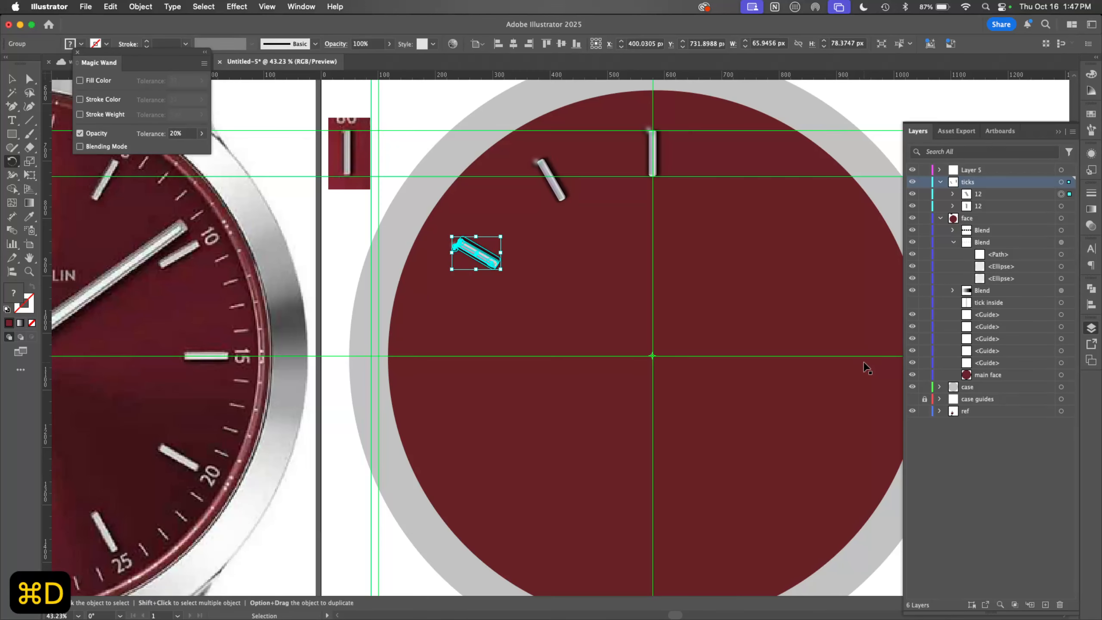
key(r)
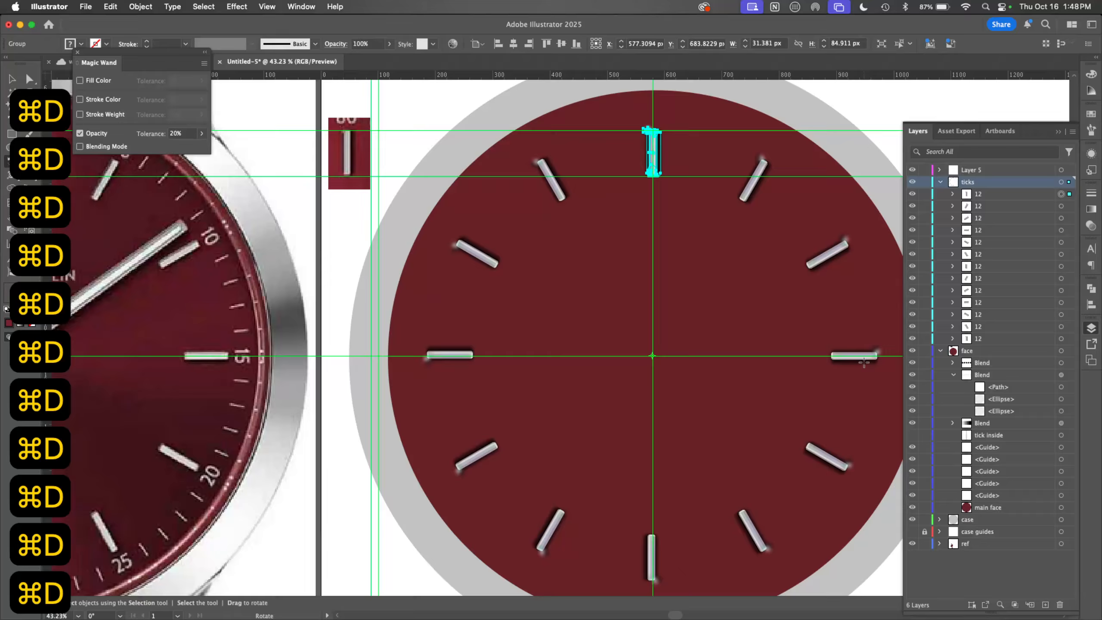
key(super+z)
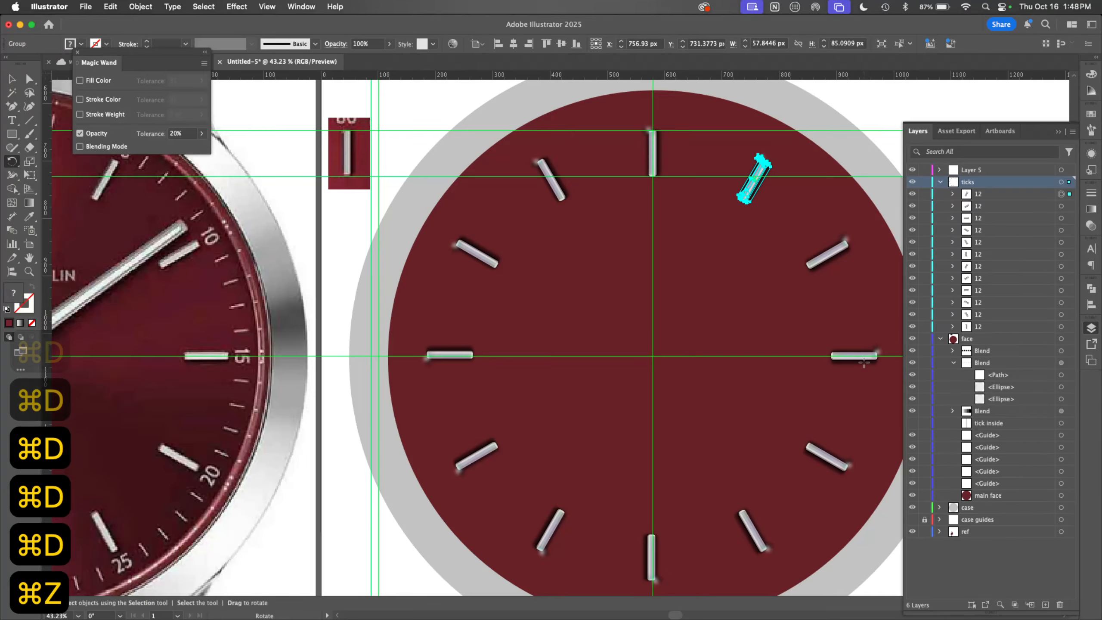
Step: Identify the 11 o'clock tick group in the "ticks" layer and rename it "11"
click(1061, 326)
click(1060, 314)
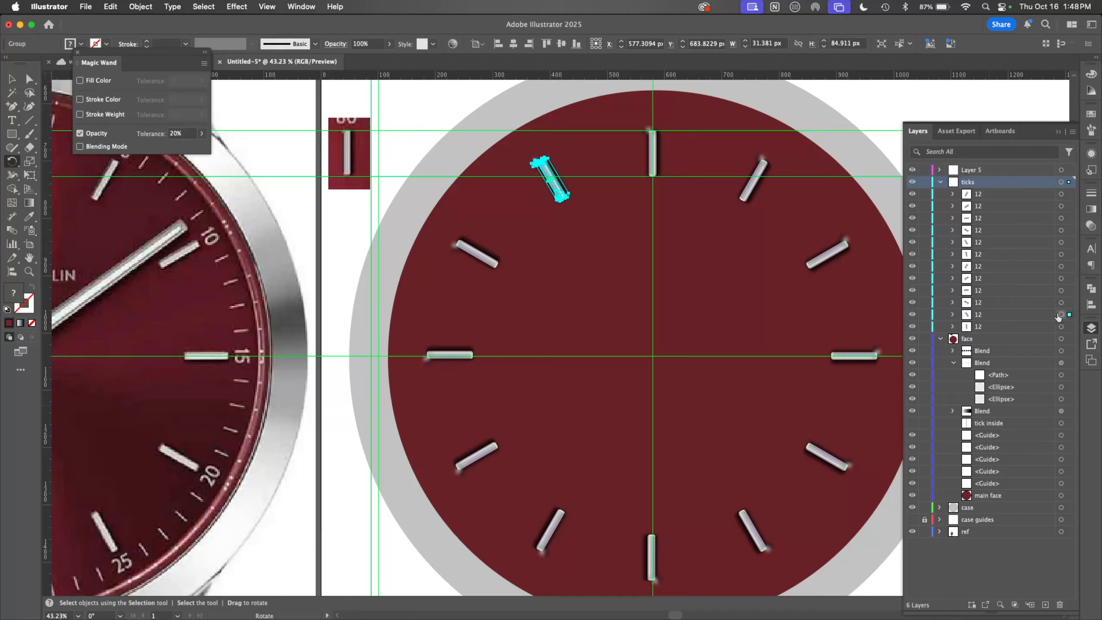
double_click(977, 314)
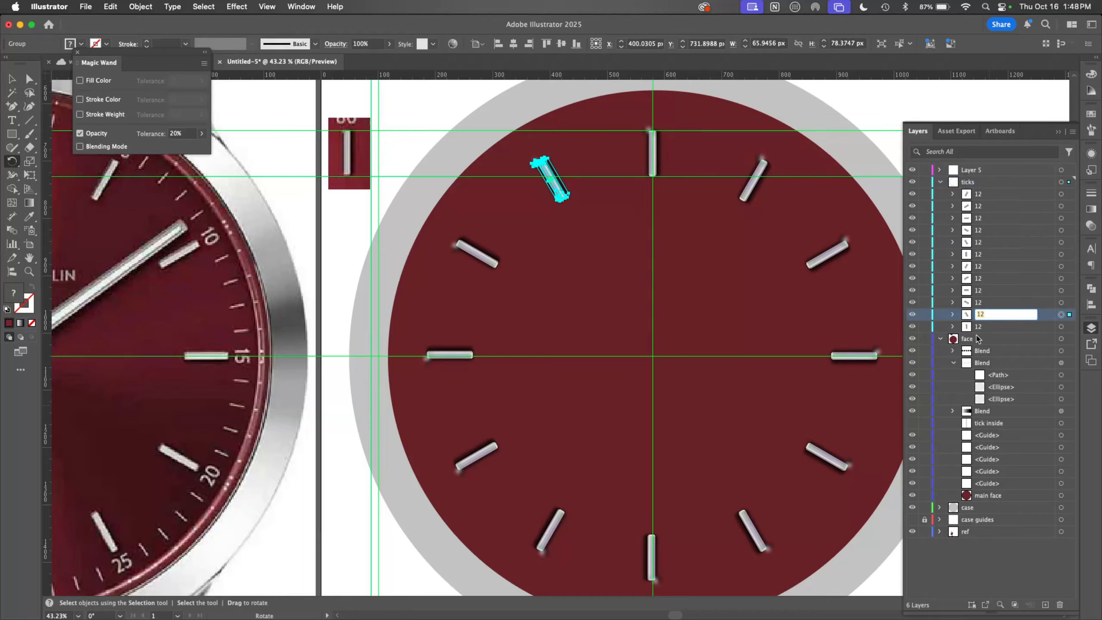
text(11)
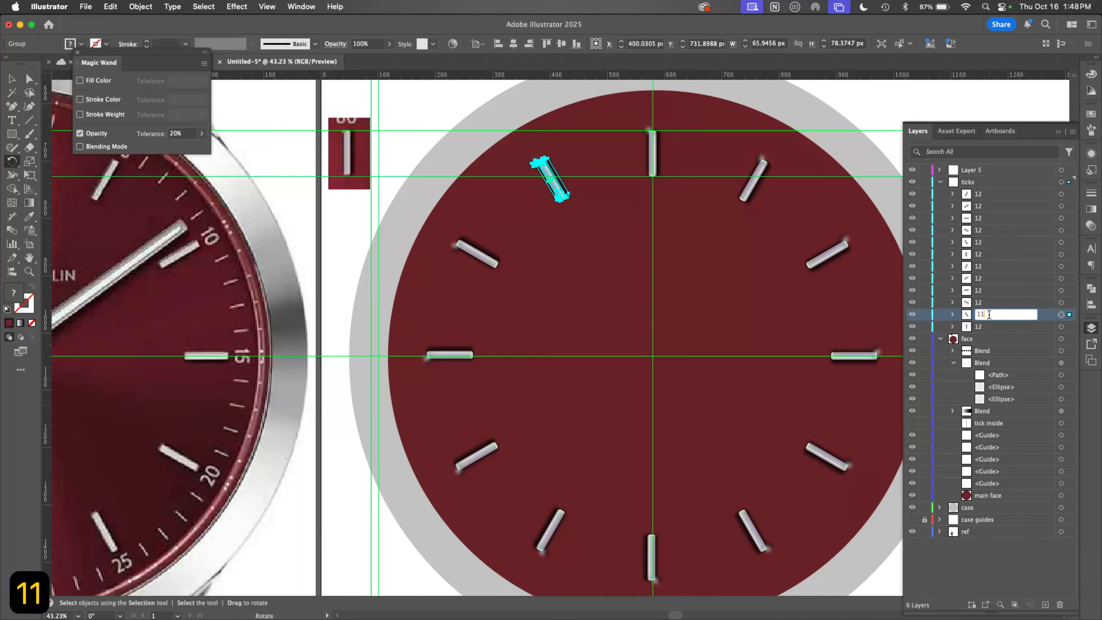
click(988, 329)
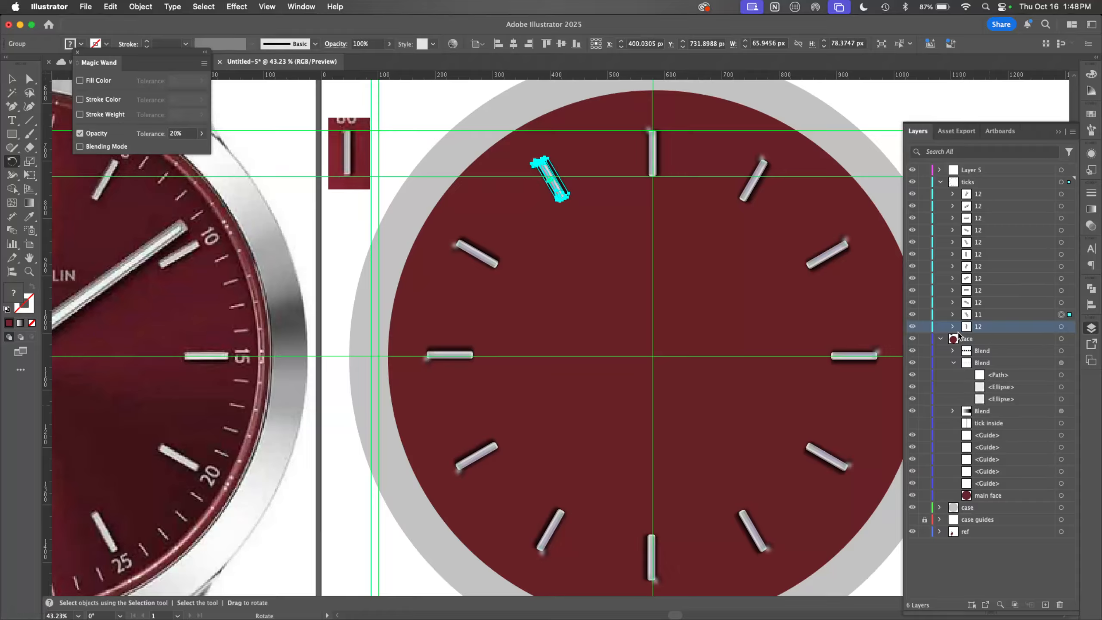
Step: Select the "11" tick group and ungroup it into its separate shapes
click(1059, 331)
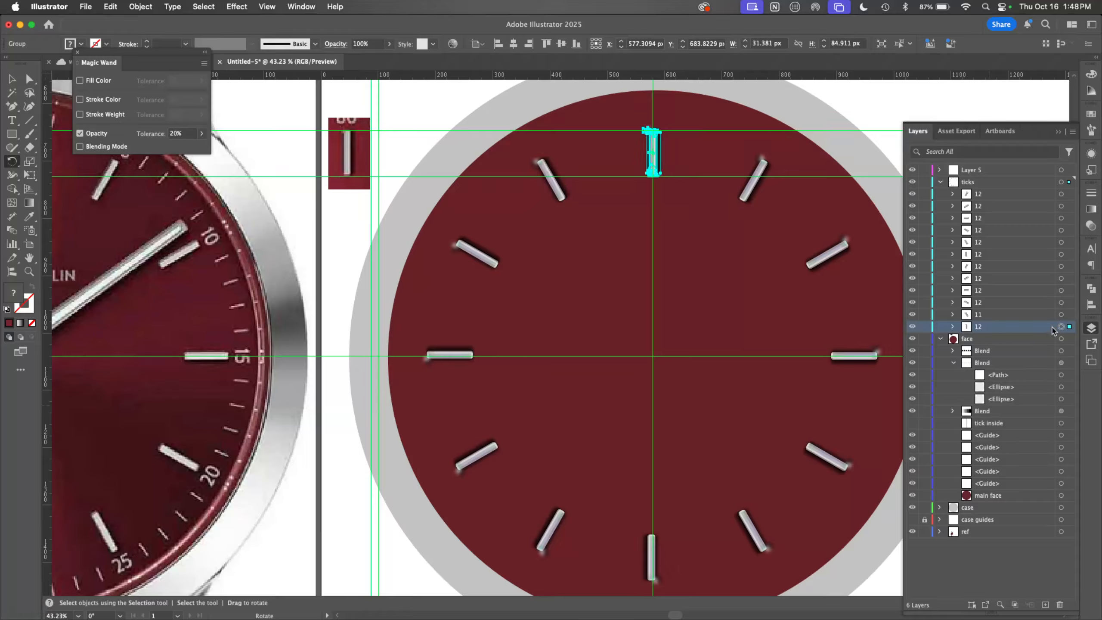
click(1061, 316)
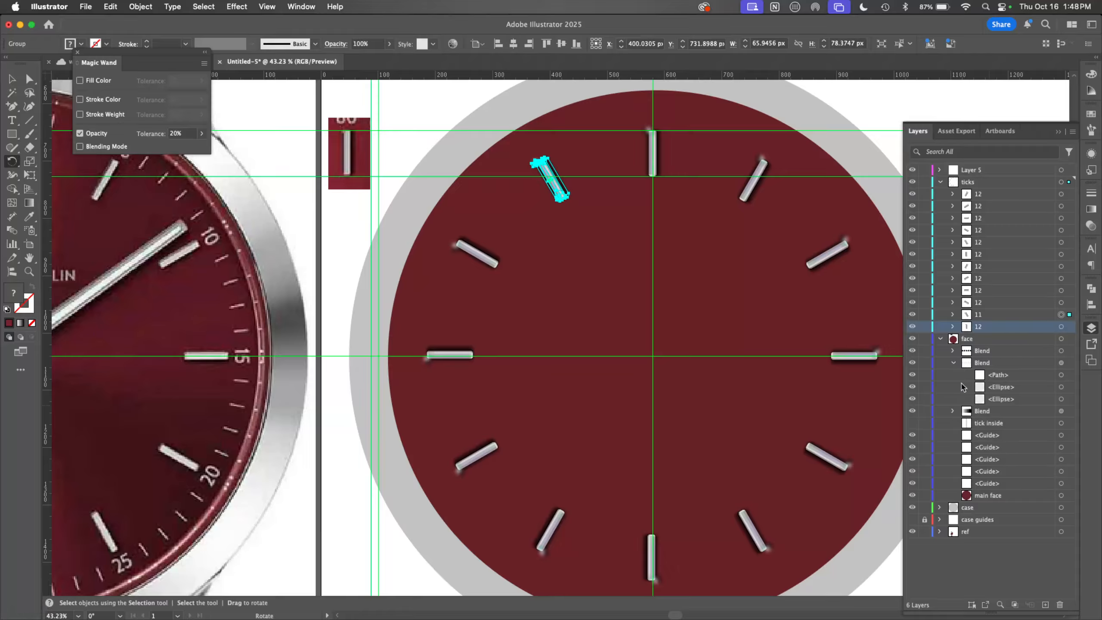
key(super)
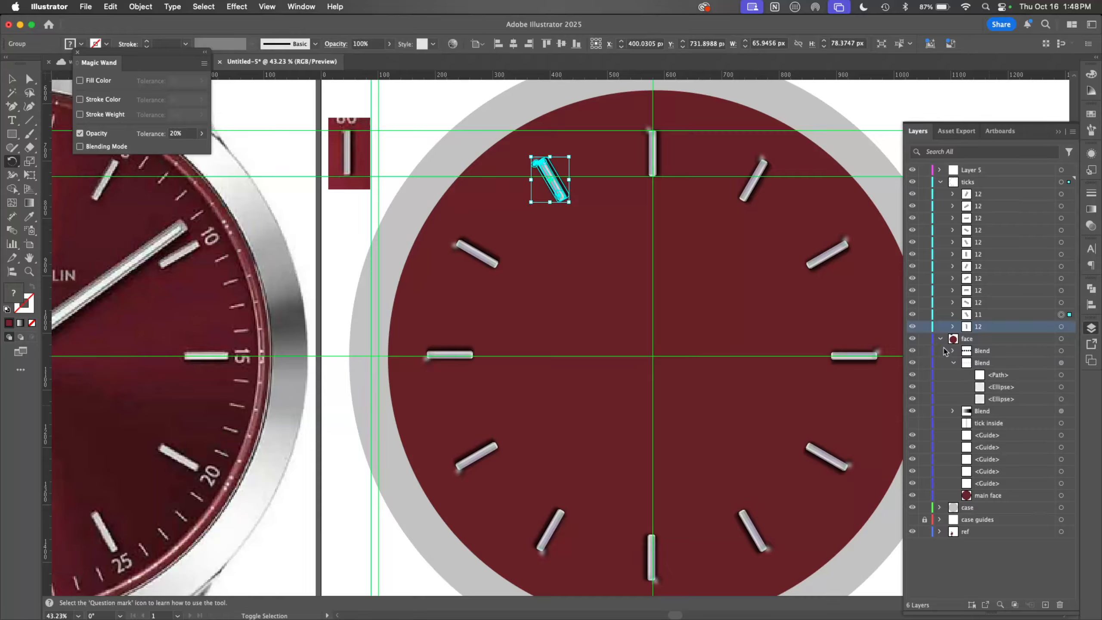
key(shift+super+g)
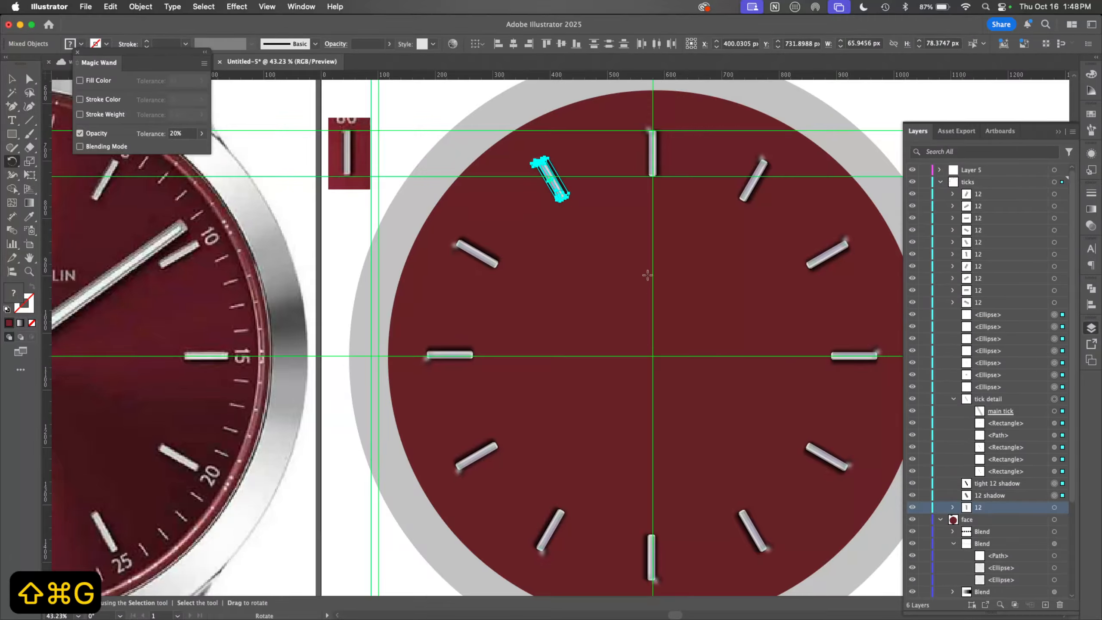
Step: Shift the watch photo inside the small reference crop so that it frames the 55-minute tick
key(z)
click(624, 192)
drag(624, 192, 789, 274)
key(space)
drag(678, 303, 613, 440)
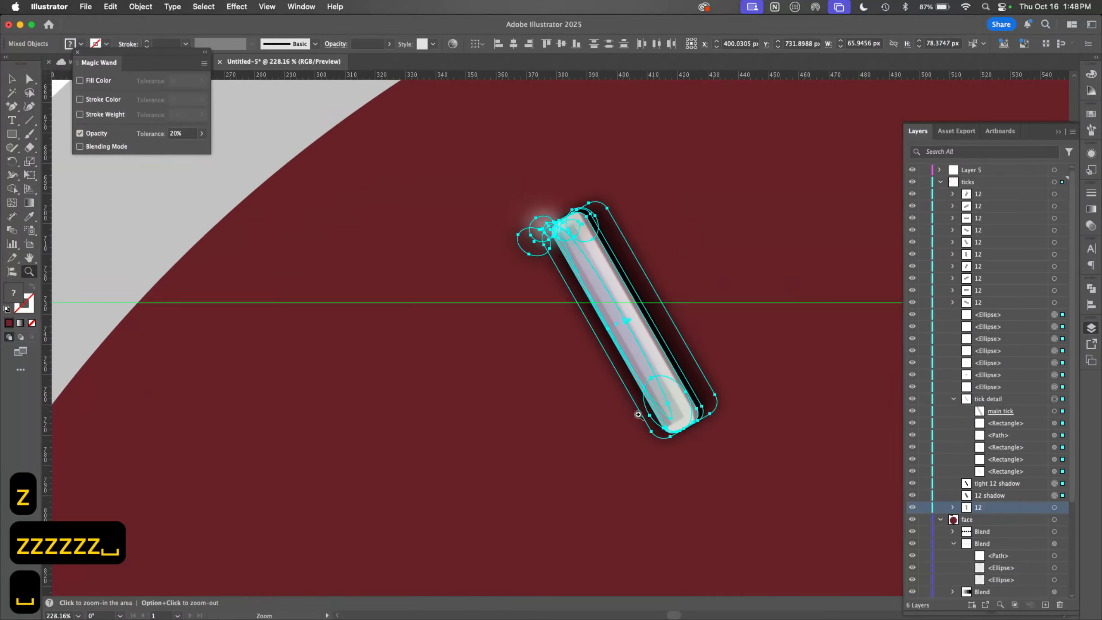
key(z)
drag(693, 372, 391, 496)
key(space)
drag(590, 433, 659, 444)
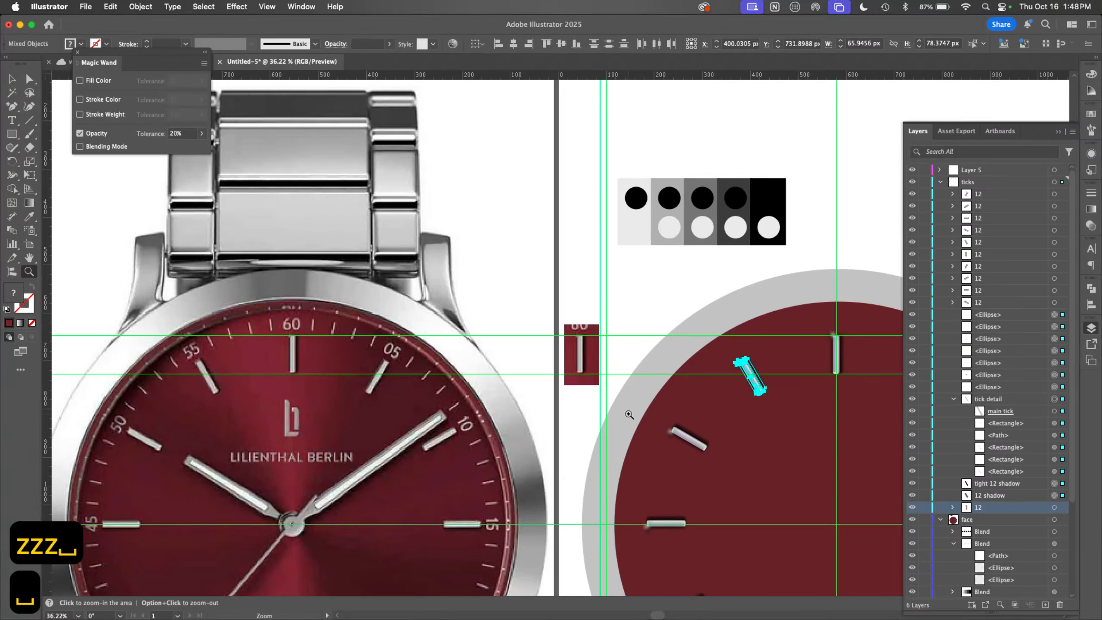
key(a)
drag(583, 360, 670, 336)
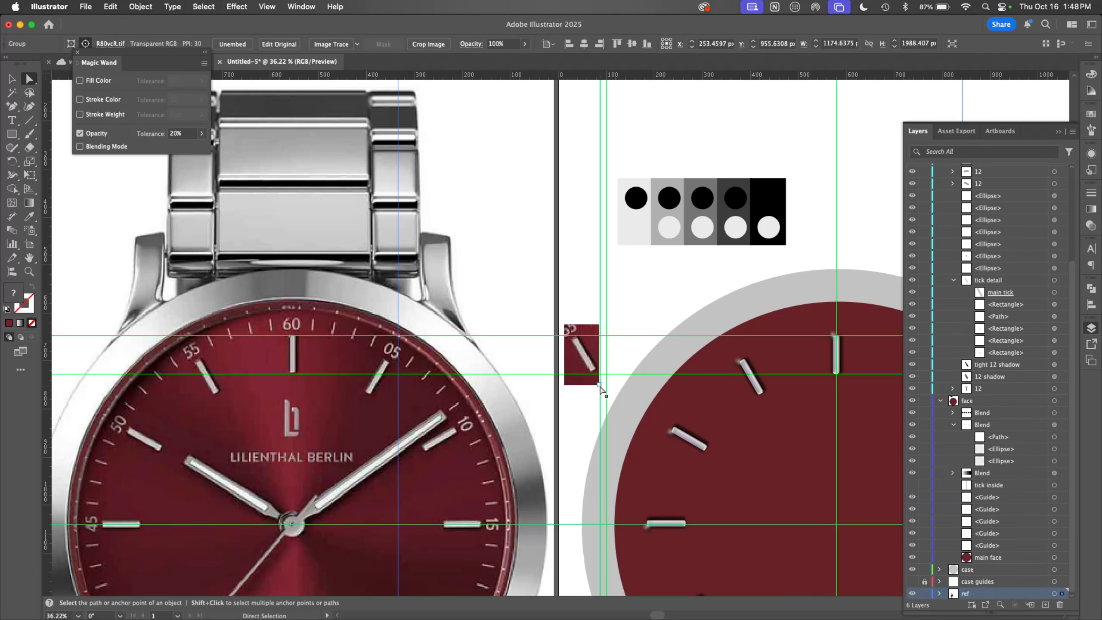
Step: Enlarge the reference crop's clipping mask by pulling its four corners outward around the 55-minute tick
drag(599, 384, 621, 381)
drag(600, 325, 609, 325)
drag(564, 385, 556, 383)
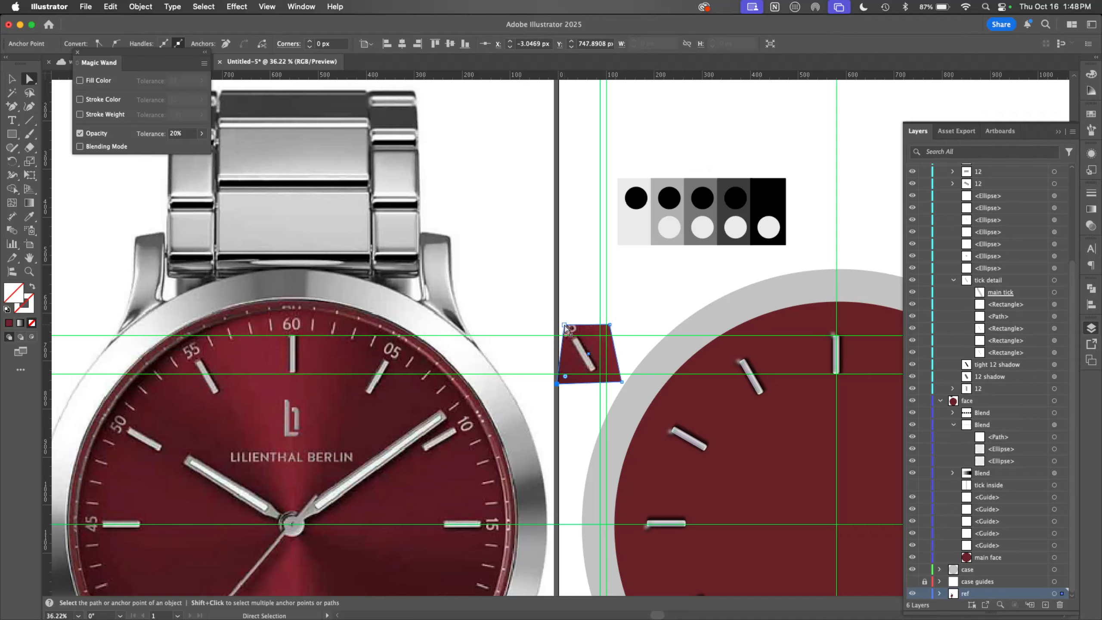
drag(564, 325, 551, 322)
Step: Move the whole reference crop onto the watch face, just beside the 11 o'clock tick
key(v)
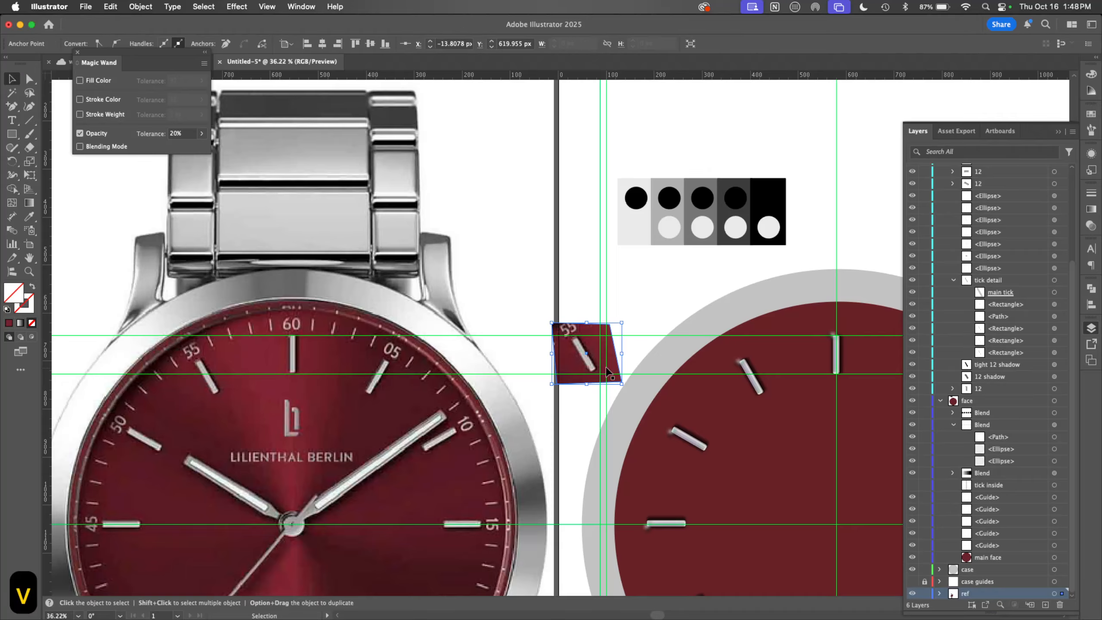
click(616, 293)
drag(597, 361, 695, 396)
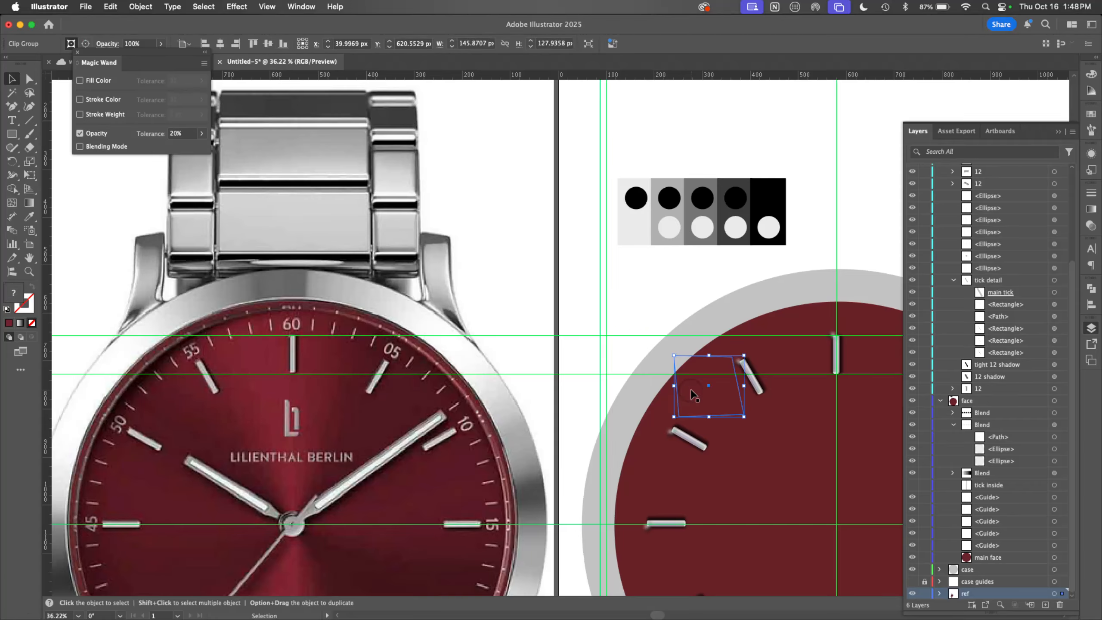
scroll(1006, 198, up, 5)
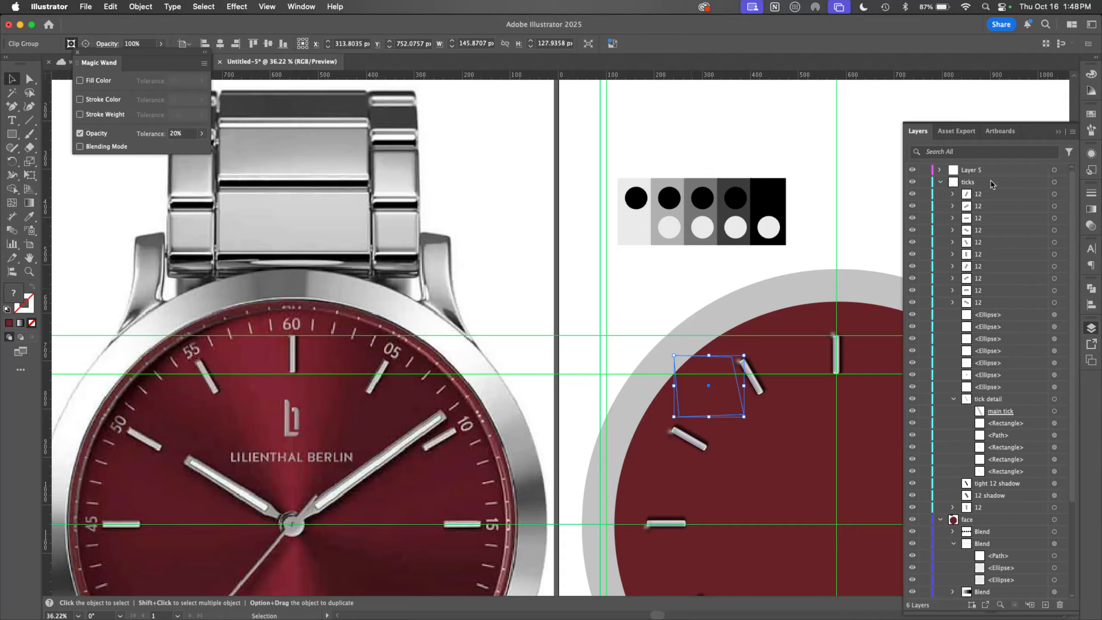
Step: Send the 55-minute reference crop to the "ticks" layer and bring it to the front of that layer
click(992, 184)
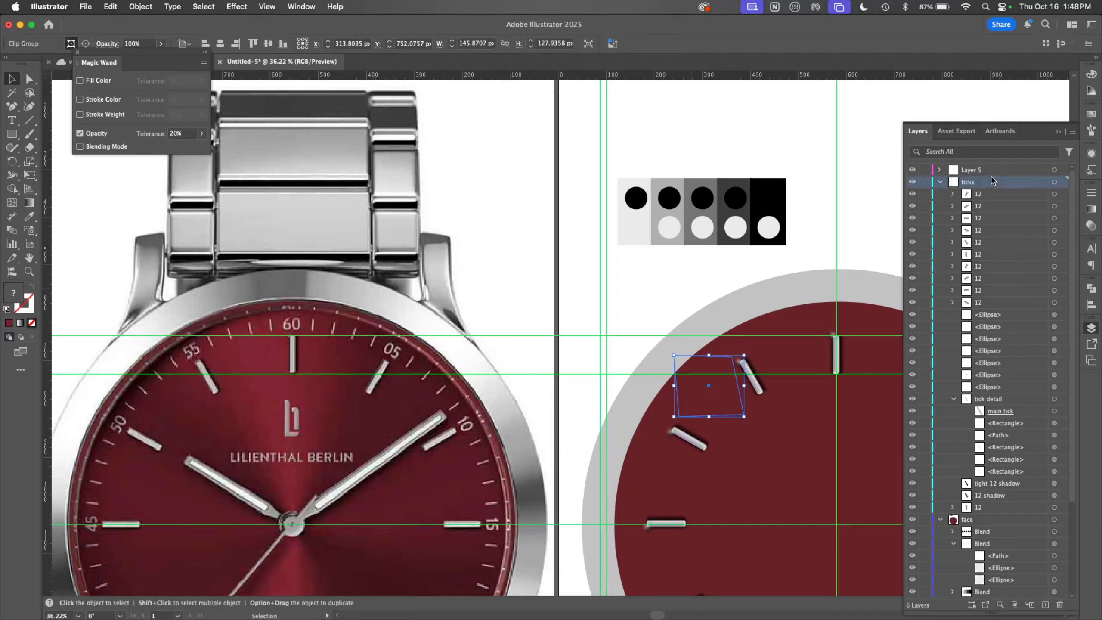
right_click(714, 419)
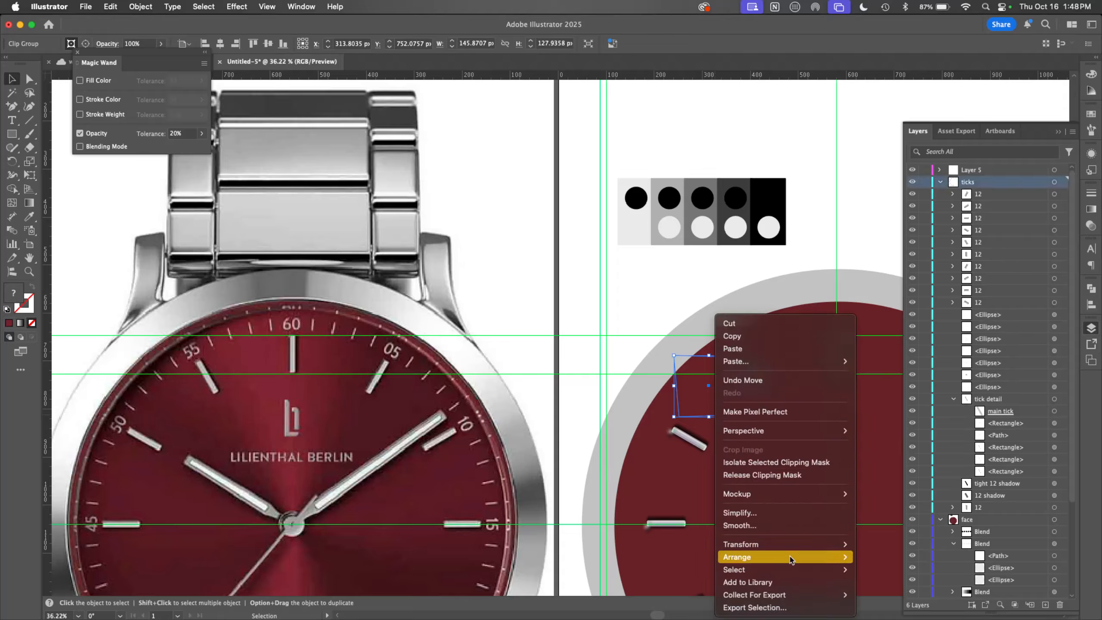
mouse_move(789, 560)
click(919, 609)
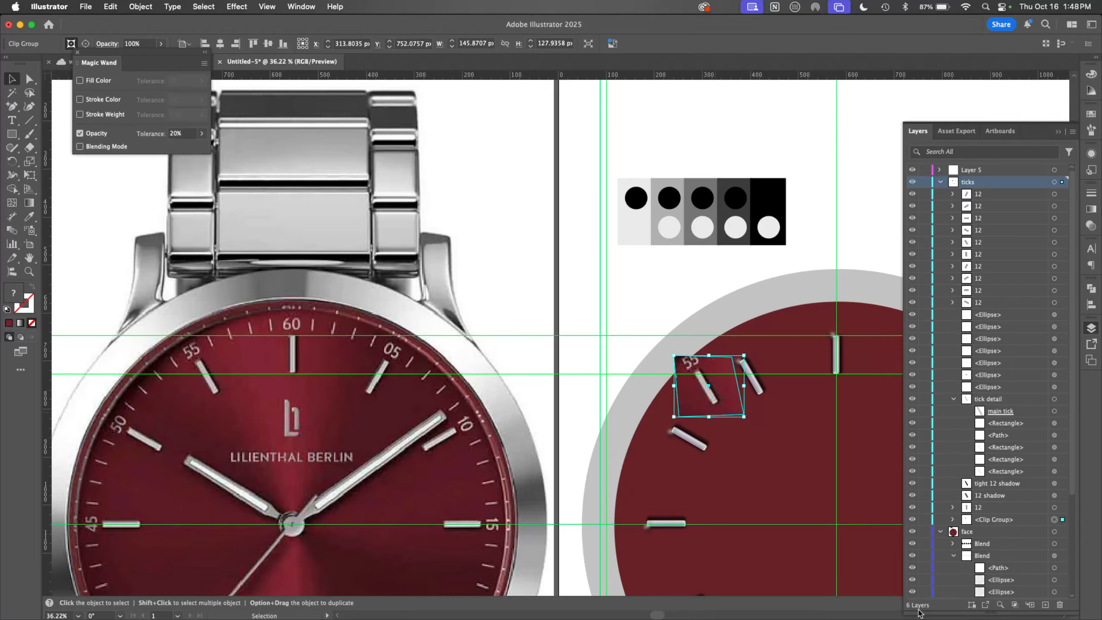
key(shift+super+bracketright)
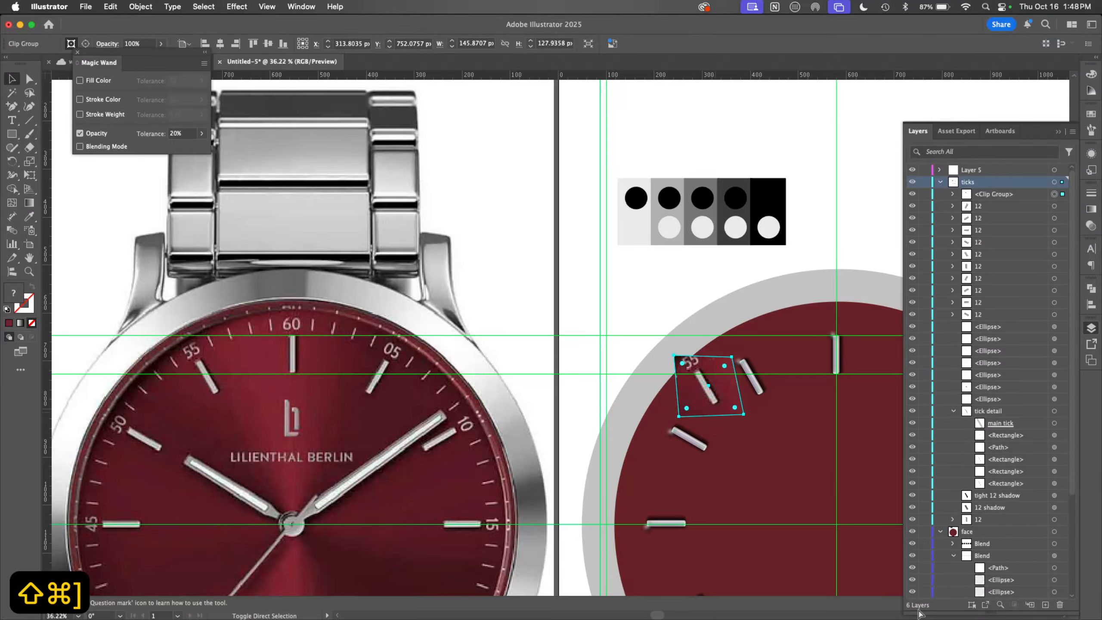
Step: Move the reference crop up and away from the 11 o'clock tick so the two sit apart for comparison
key(z)
drag(762, 404, 607, 415)
key(space)
key(v)
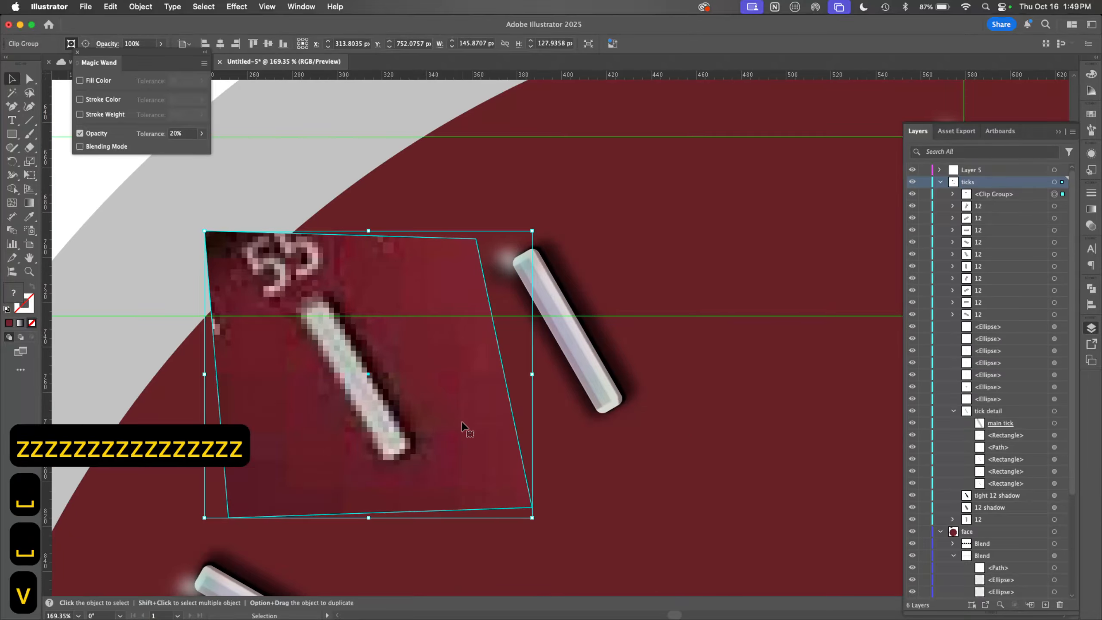
drag(434, 443, 306, 413)
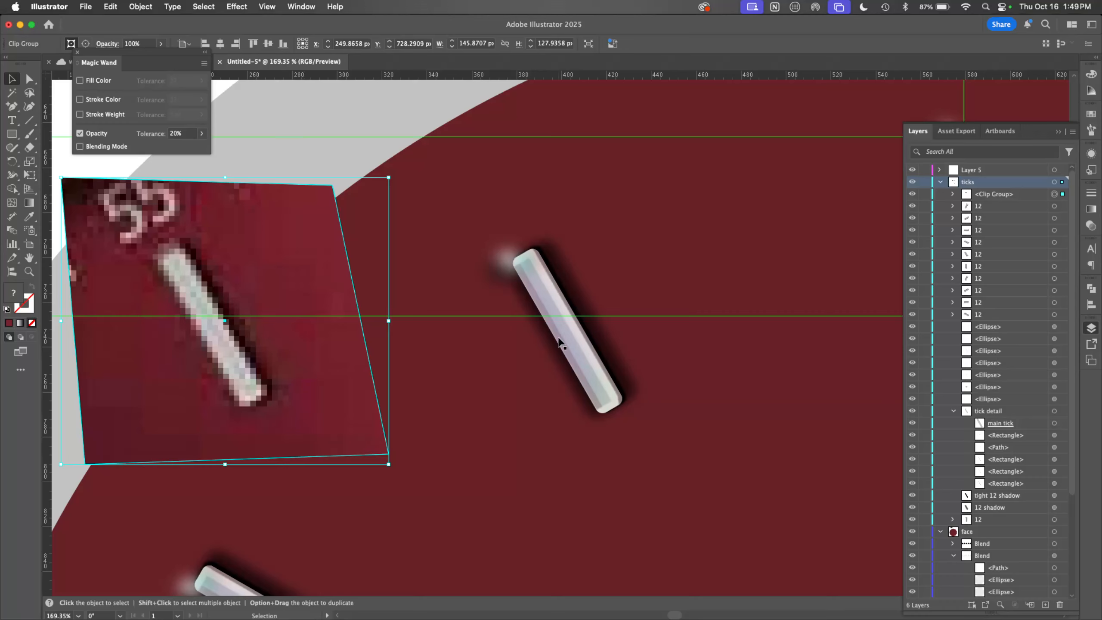
Step: Shorten the 11 o'clock tick's blue tint ellipse from both ends to about 35 px long and recolour it pink, #ff47e0
key(a)
click(570, 356)
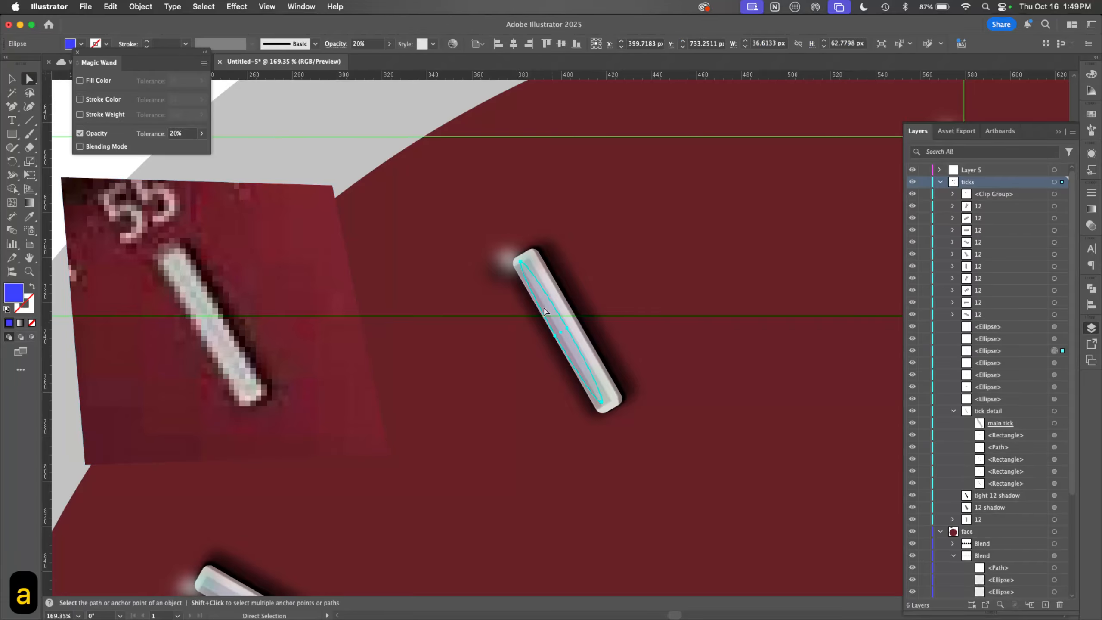
key(v)
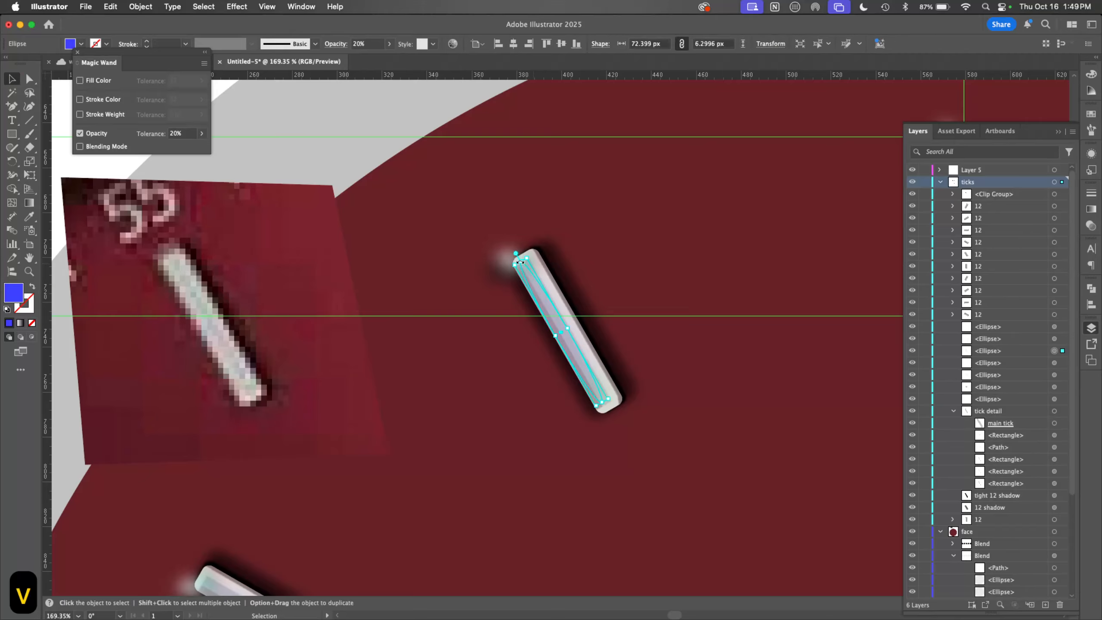
drag(527, 259, 547, 303)
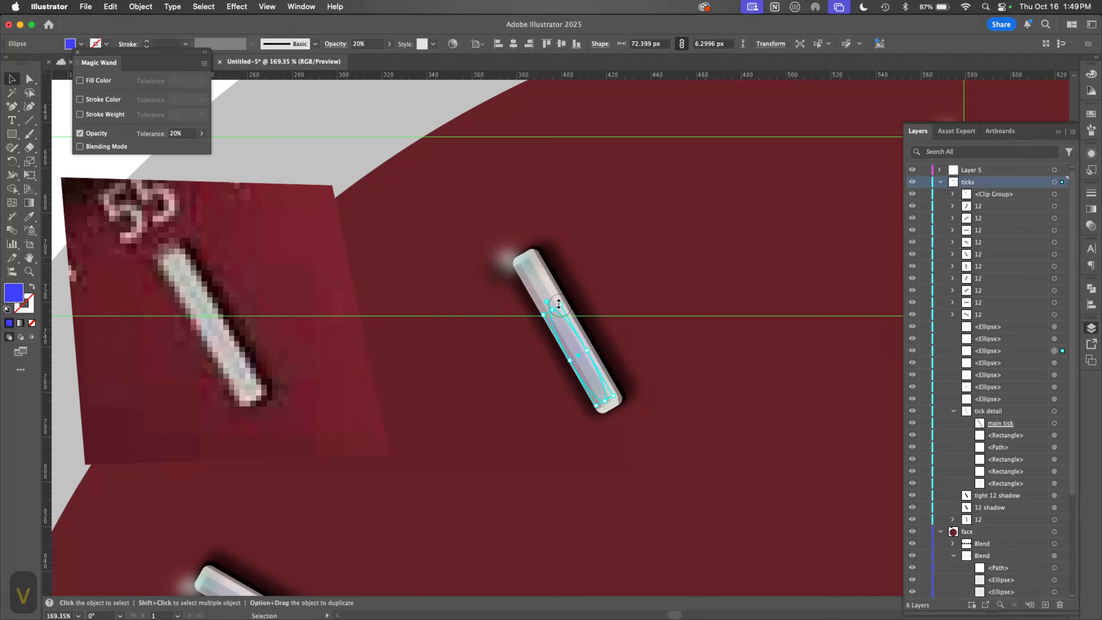
drag(614, 396, 600, 376)
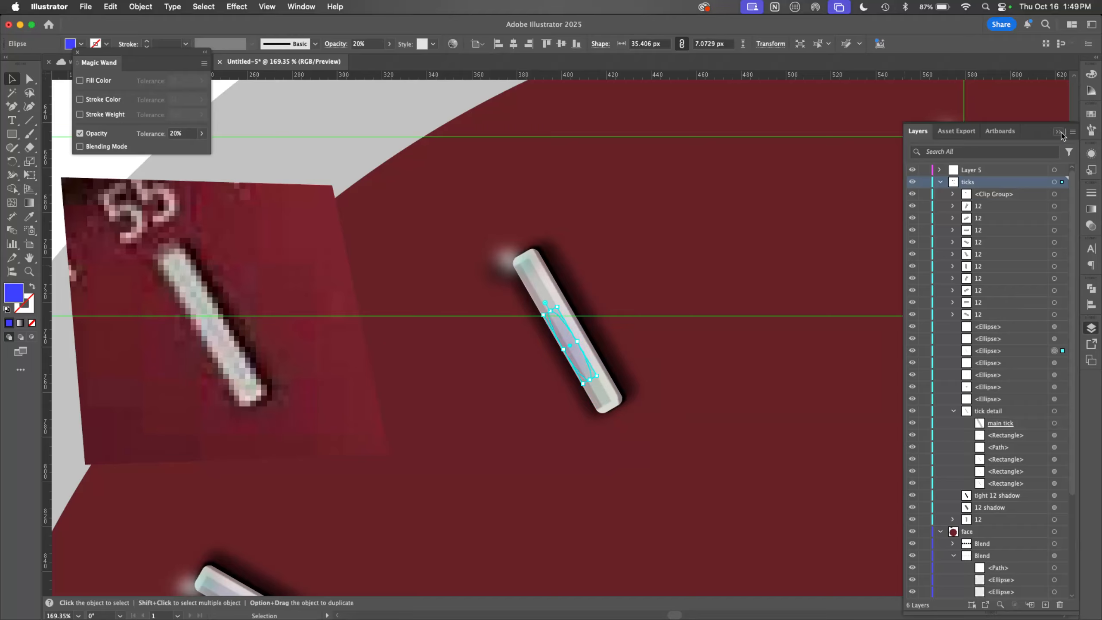
click(1091, 74)
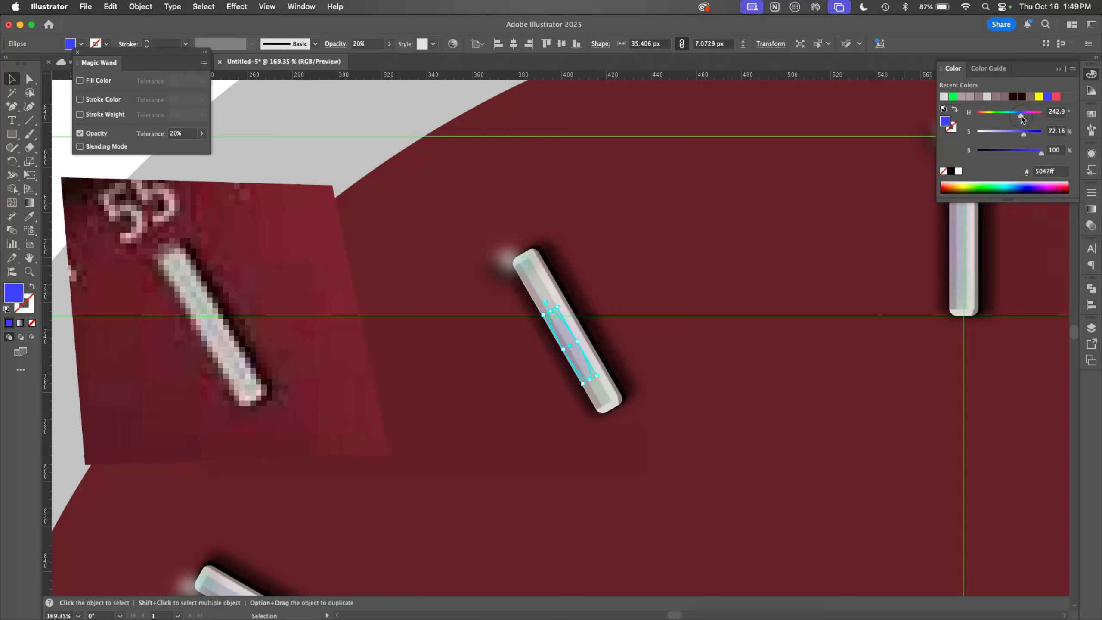
drag(1027, 115, 1033, 116)
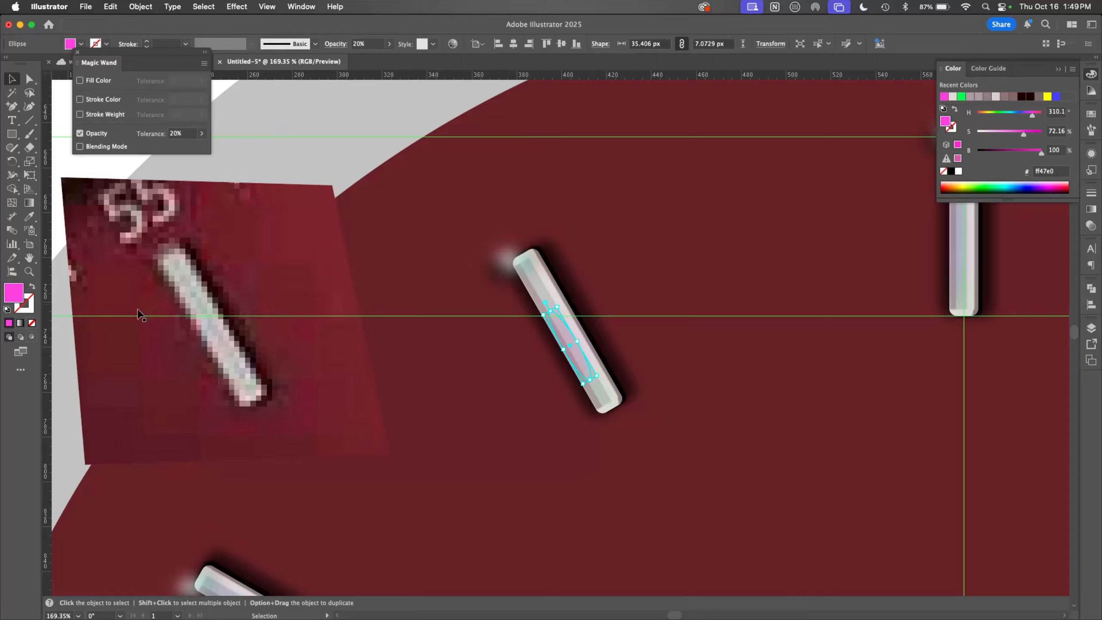
Step: Delete the small white highlight ellipse at the upper tip of the 11 o'clock tick
key(a)
click(505, 261)
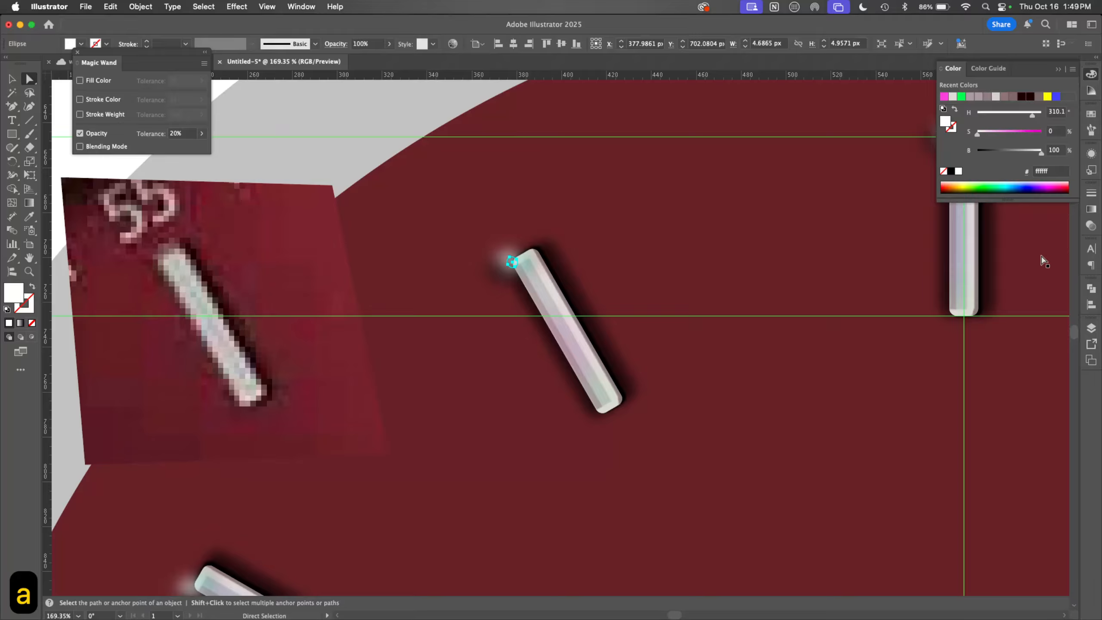
key(BackSpace)
Step: Reduce the opacity of the black Multiply ellipse beside the 11 o'clock tick's upper tip to 24%
click(516, 266)
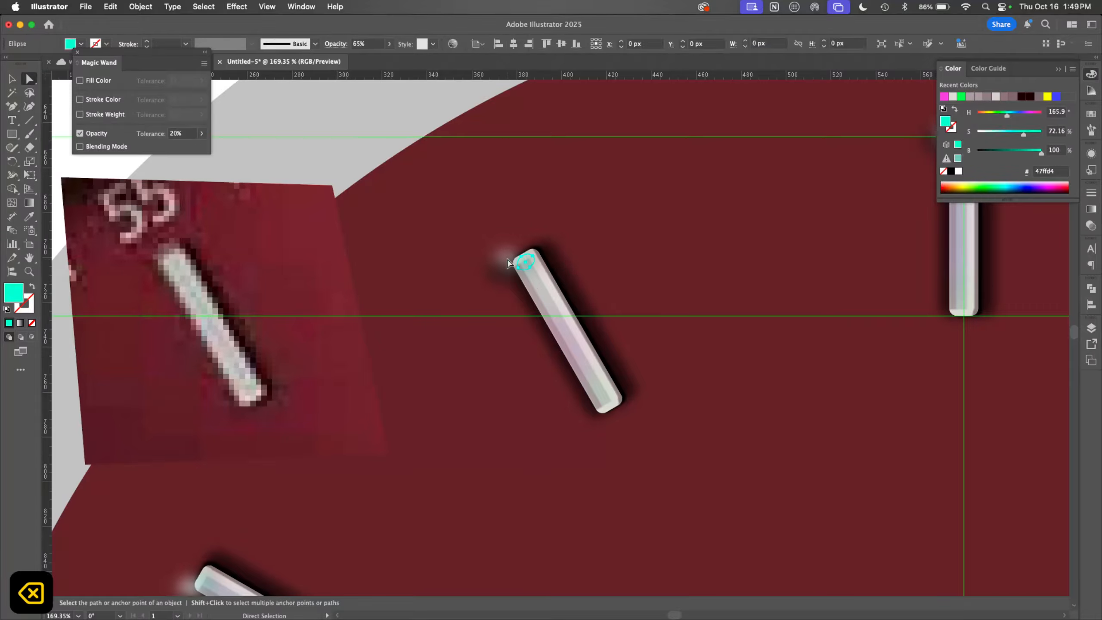
click(500, 274)
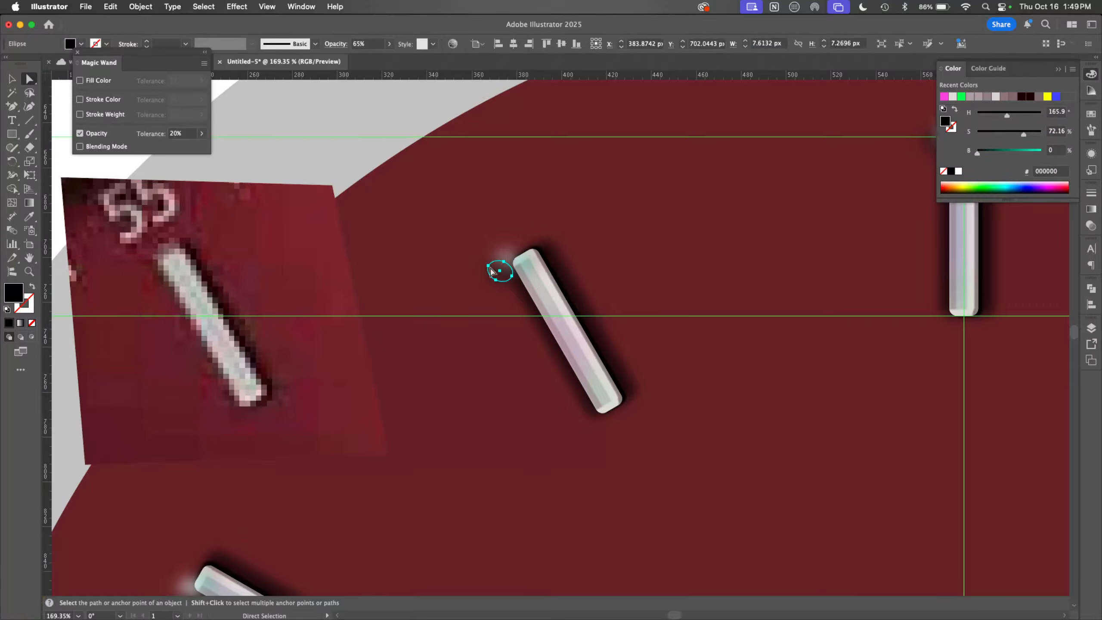
click(1091, 226)
click(1067, 205)
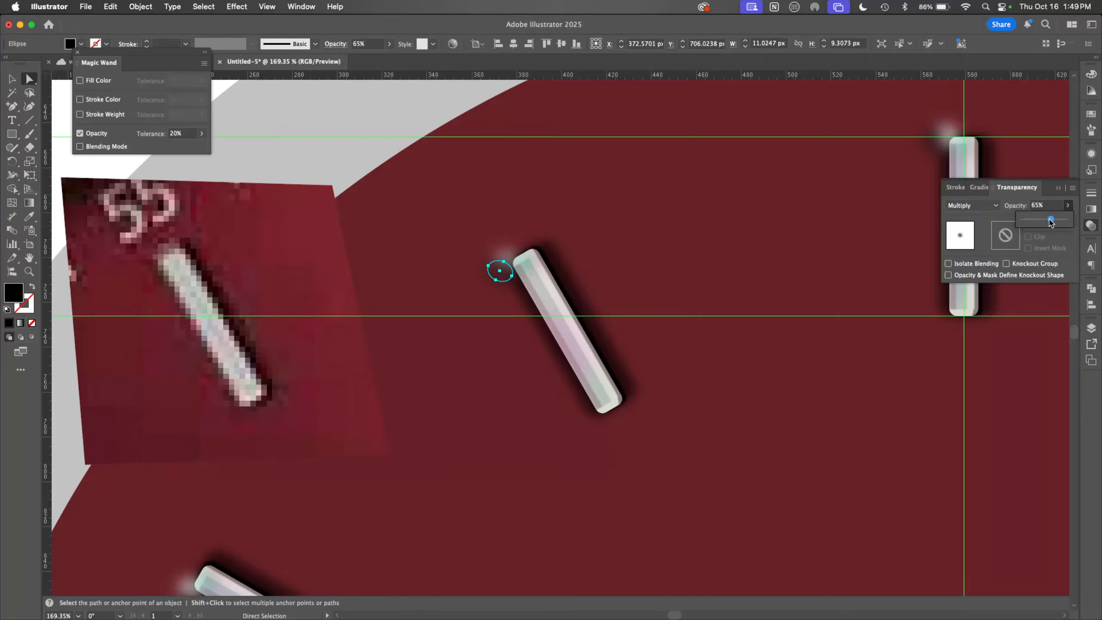
drag(1052, 220, 1033, 221)
drag(507, 228, 510, 229)
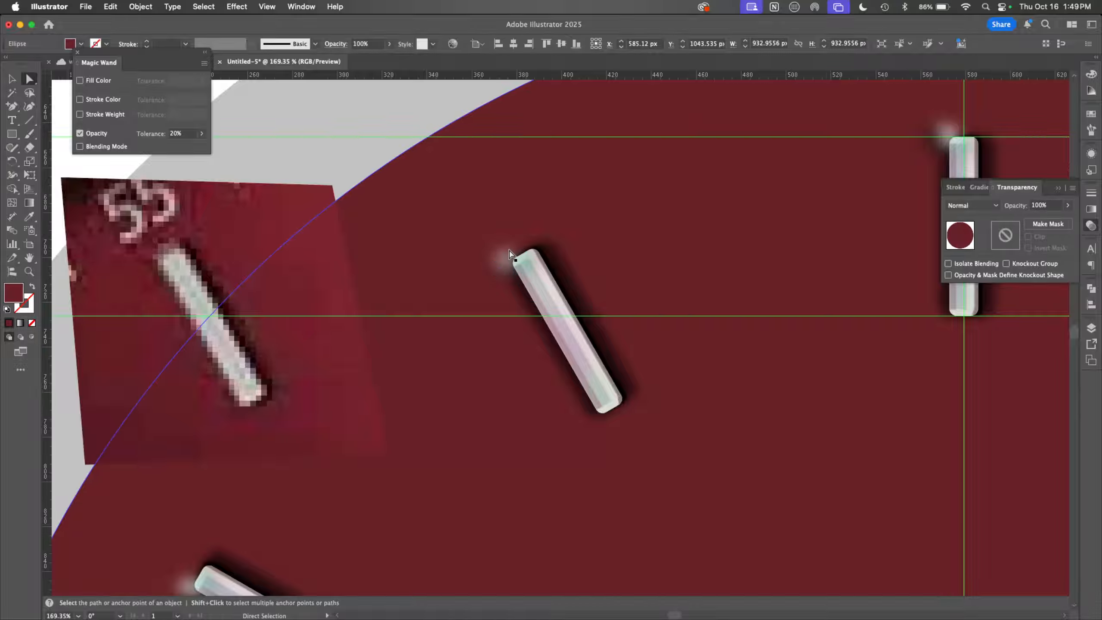
click(517, 262)
key(super+z)
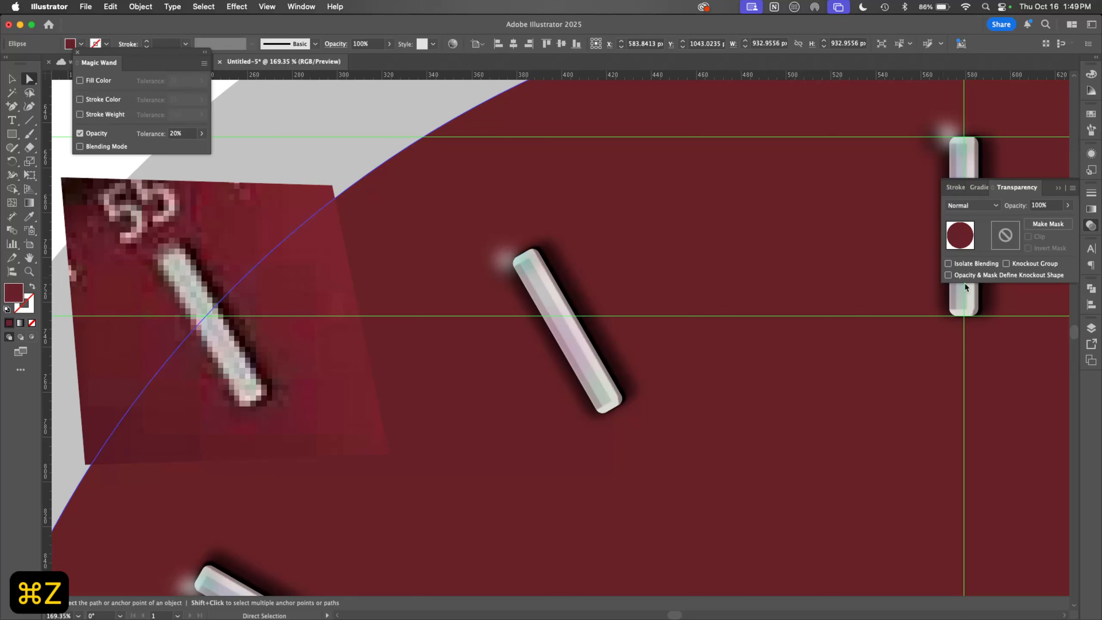
Step: Collapse the "ticks" and "face" layers and lock the "face", "case" and "ref" layers
click(1090, 329)
click(940, 182)
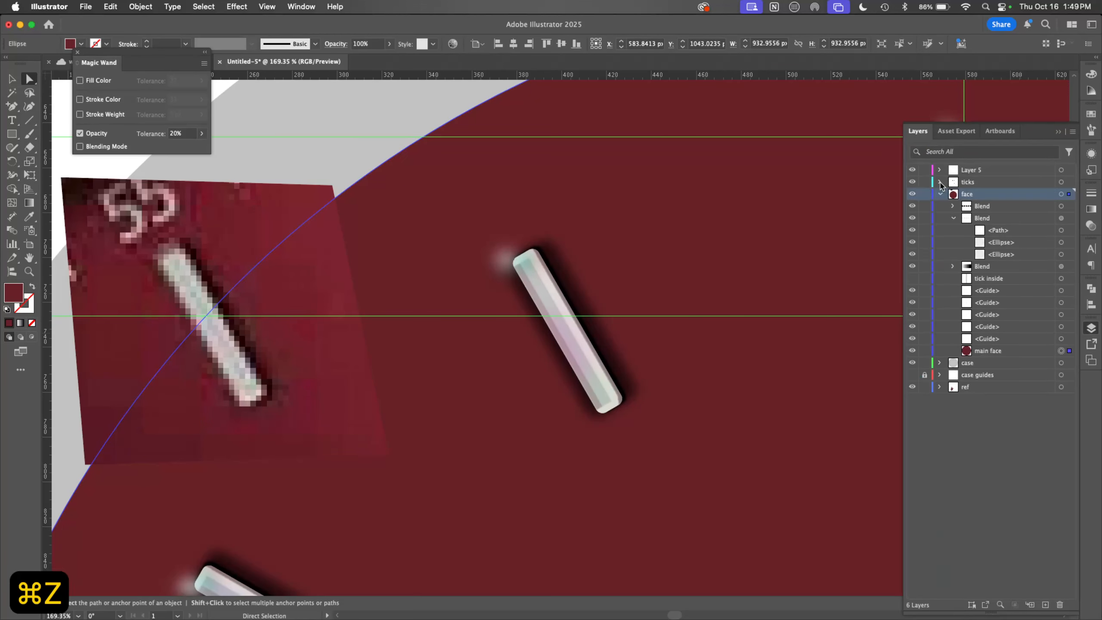
click(939, 194)
drag(924, 199, 921, 351)
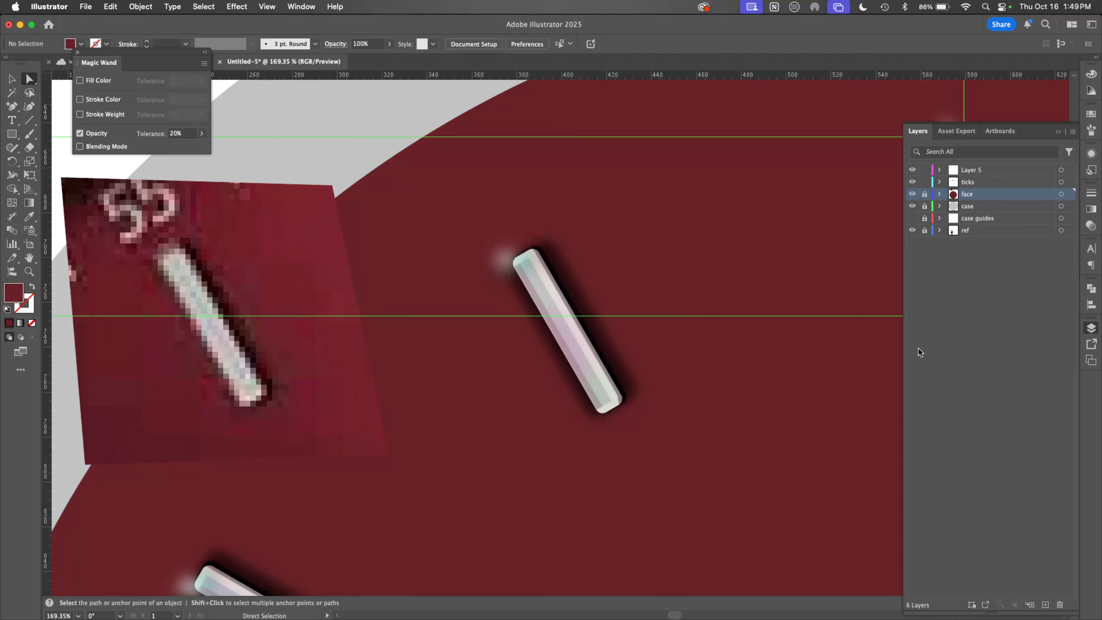
Step: Lock the teal, red and black ellipses around the 11 o'clock tick's upper tip
click(940, 183)
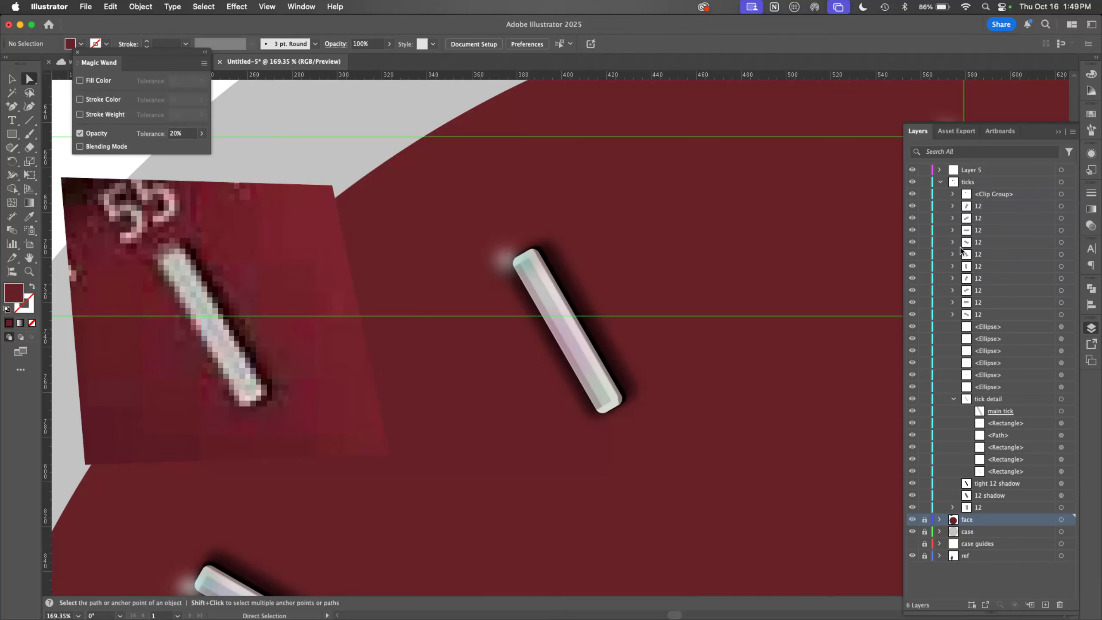
click(506, 261)
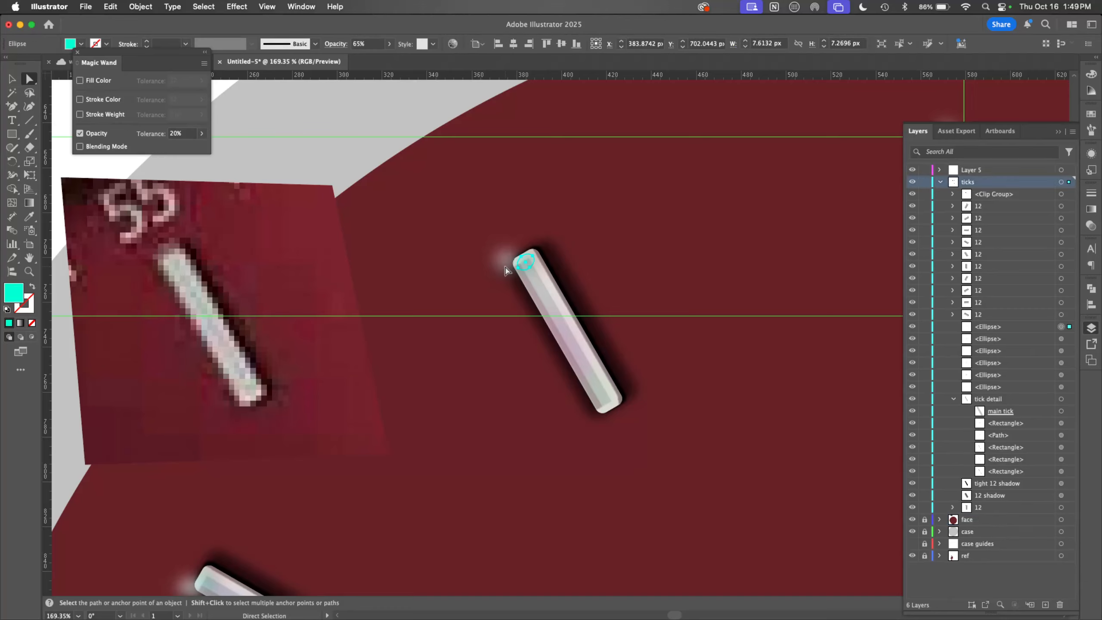
key(super+2)
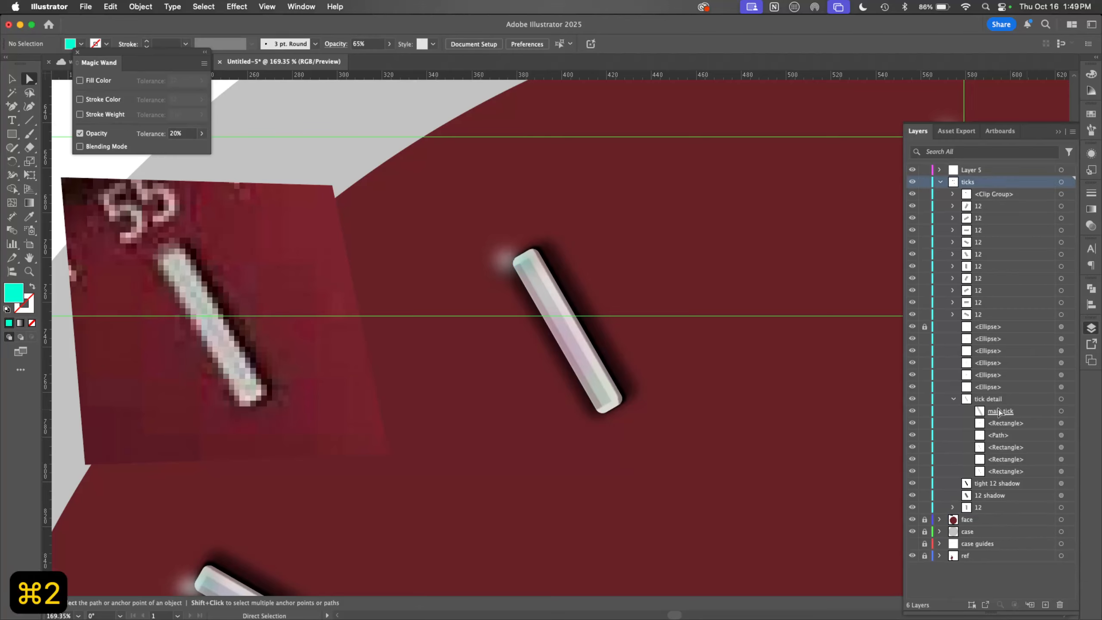
click(510, 262)
key(super+2)
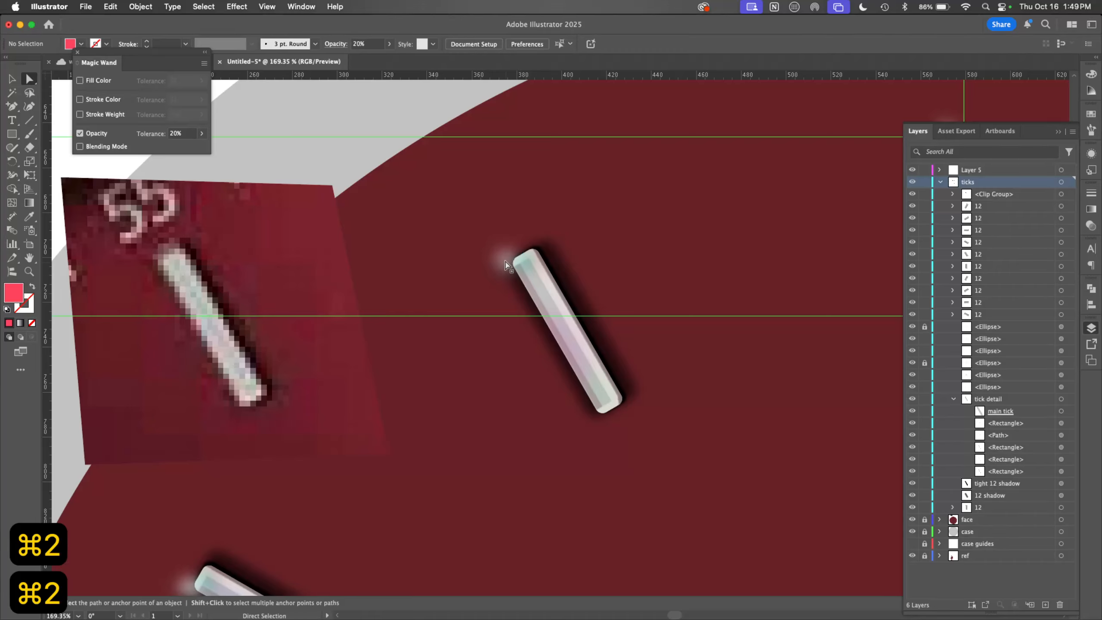
click(508, 280)
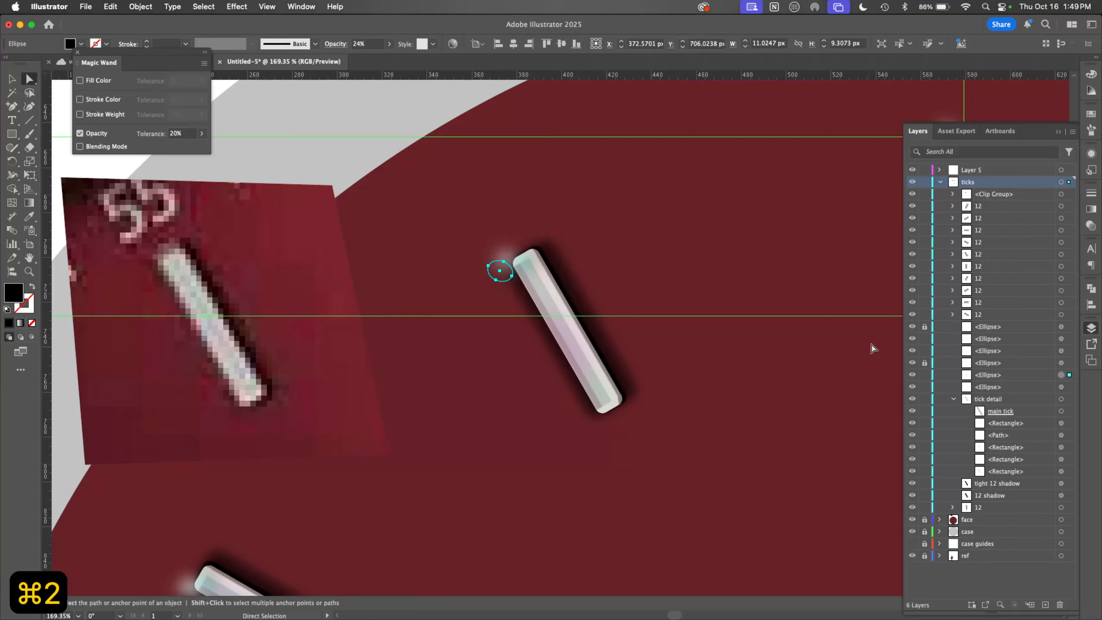
key(super+2)
Step: Set the opacity of the white Hard Light glow ellipse at the 11 o'clock tick's upper tip to 14%
click(498, 276)
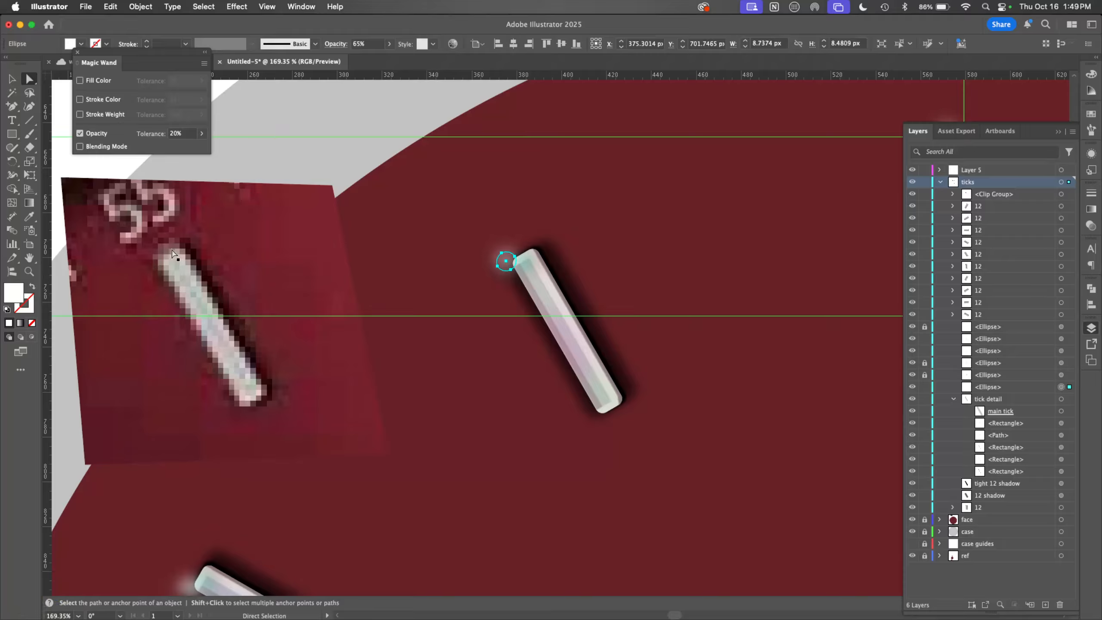
click(1090, 225)
click(1067, 205)
drag(1053, 220, 1029, 220)
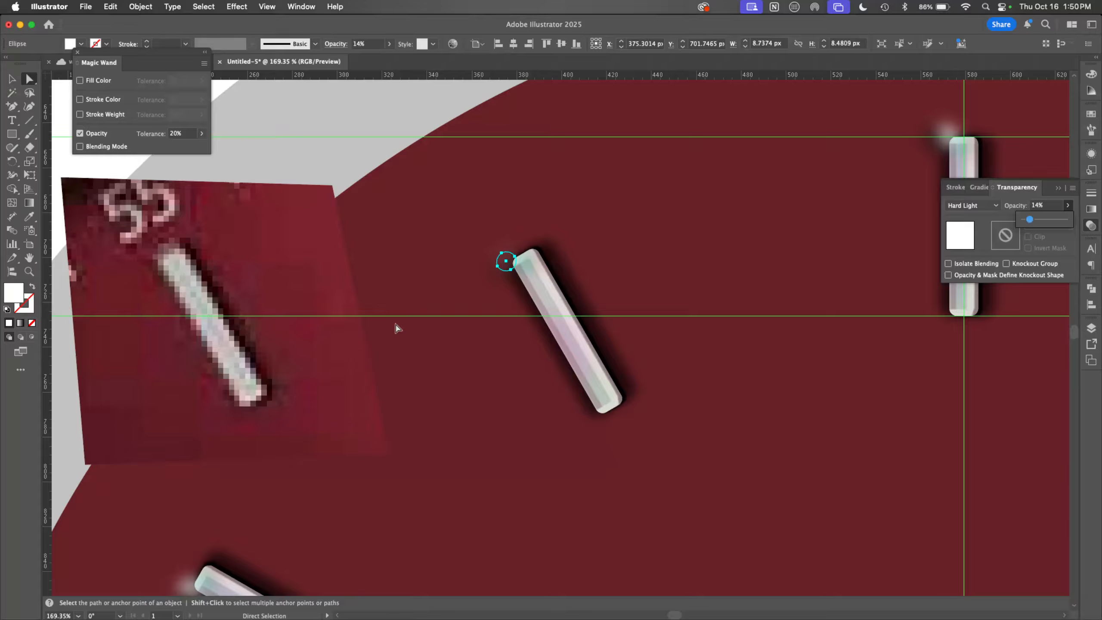
Step: Lock the pink ellipse, then reshape the green tint ellipse at the tick's lower end by its anchors, with 9% opacity
click(600, 402)
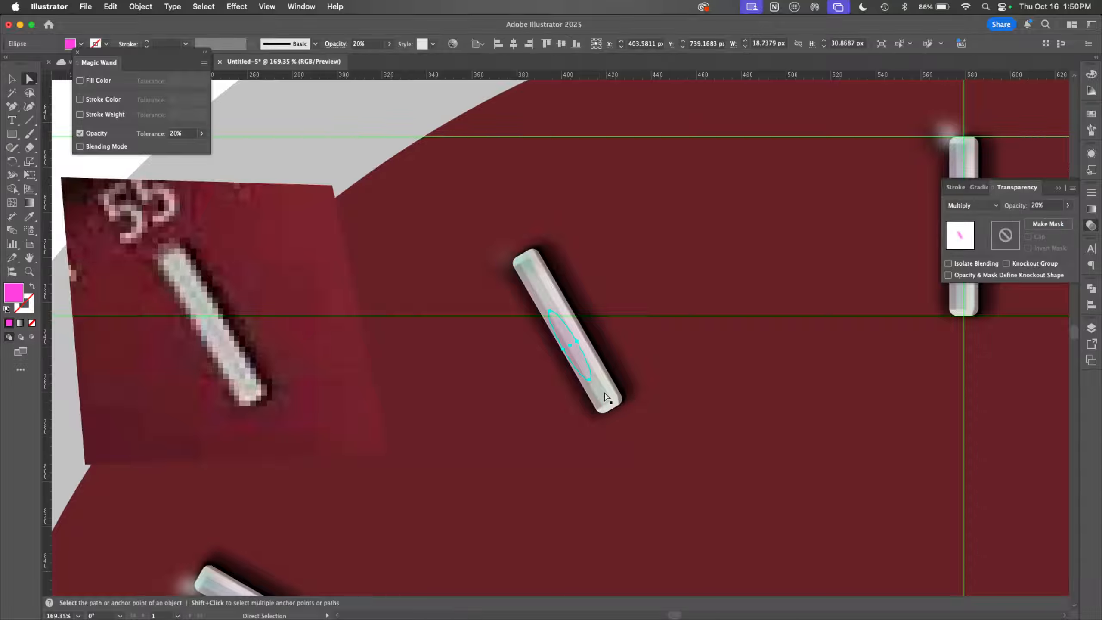
key(cmd+2)
click(605, 388)
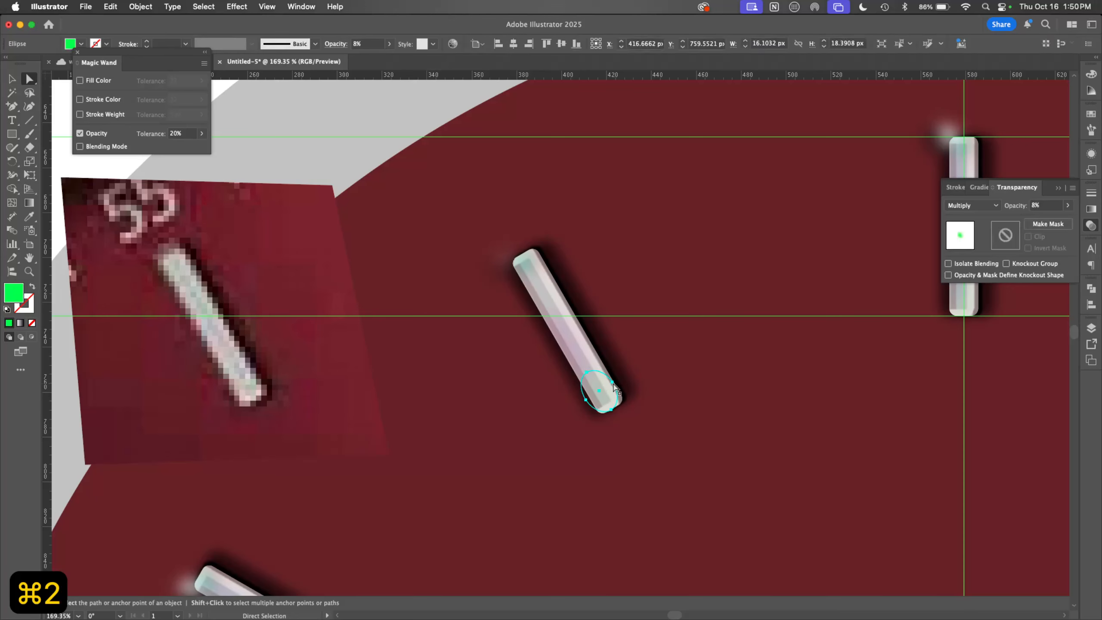
drag(611, 382, 579, 366)
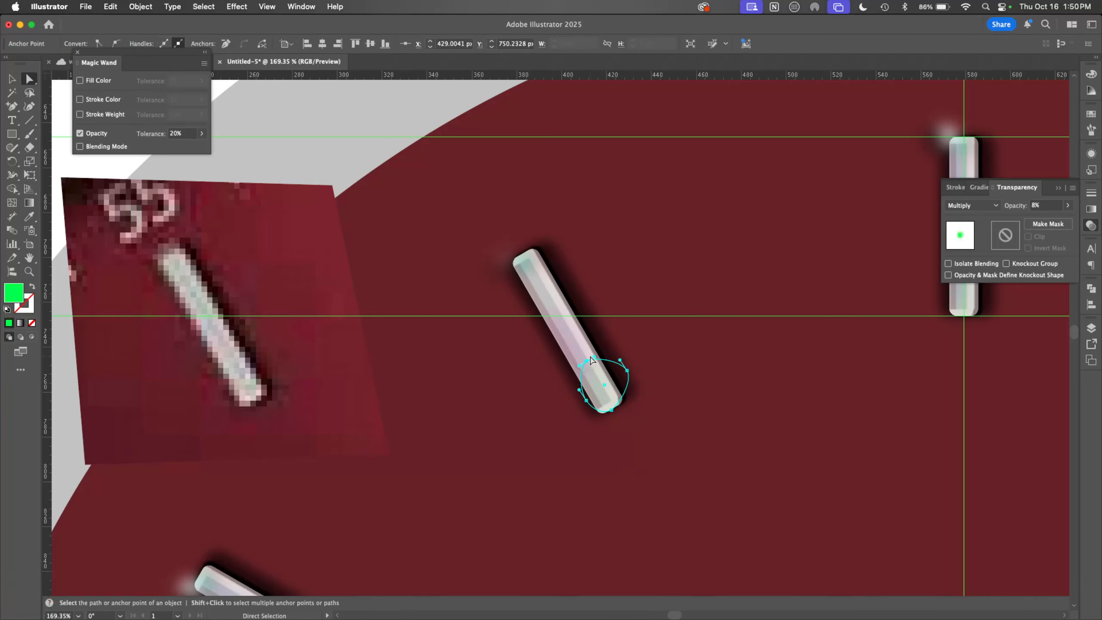
click(1067, 205)
drag(1031, 224, 1027, 223)
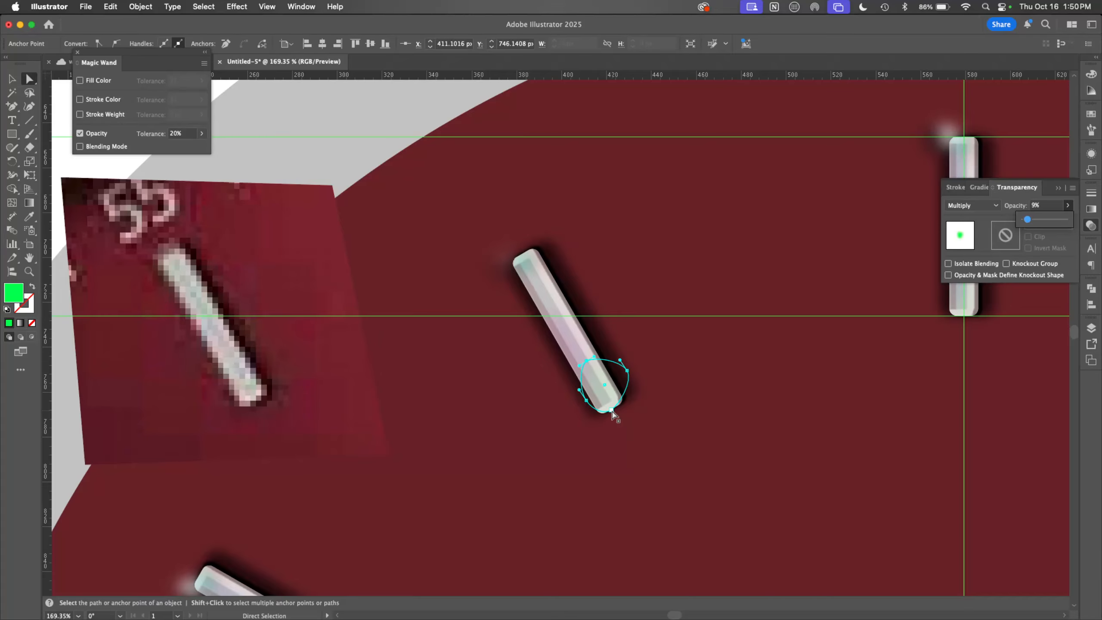
drag(612, 414, 585, 395)
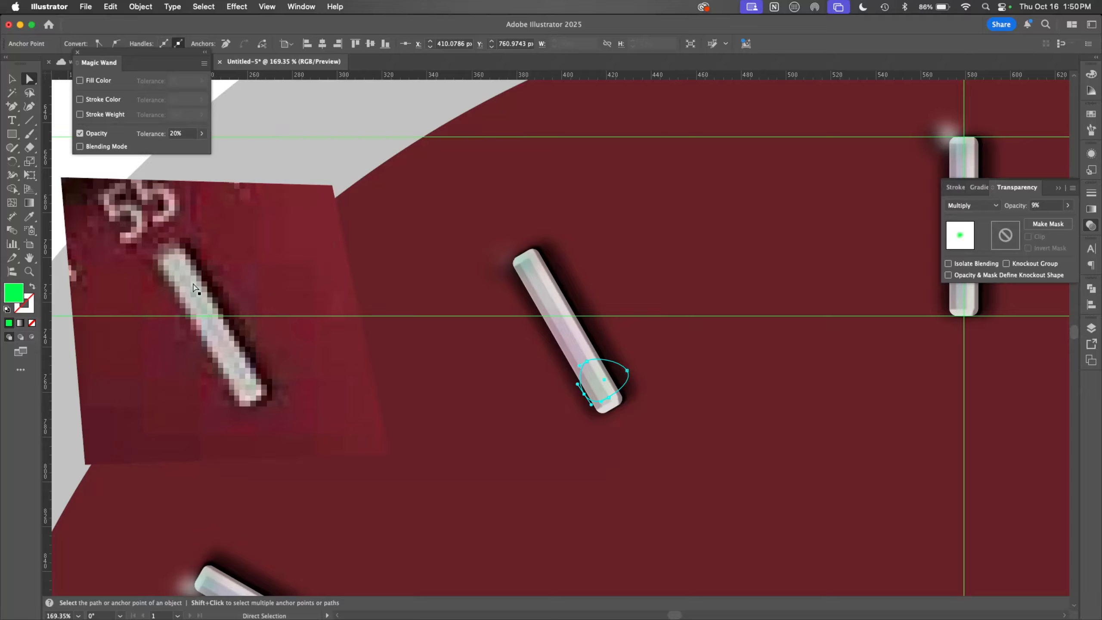
Step: Try to reshape the lower corner of the black rounded shadow rectangle behind the 11 o'clock tick
click(598, 340)
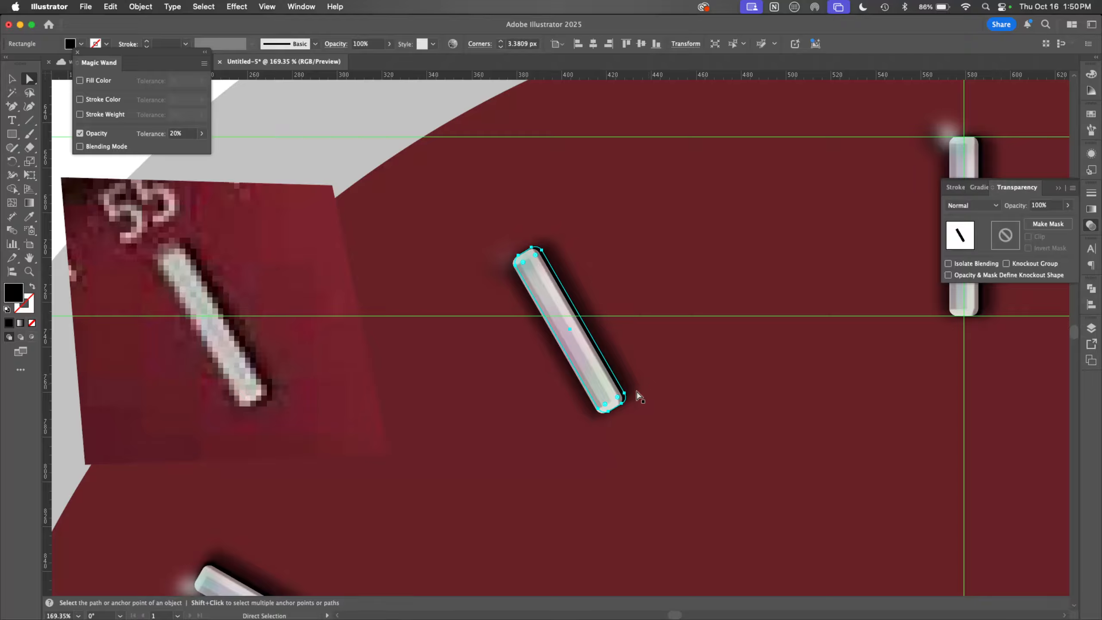
drag(626, 396, 620, 384)
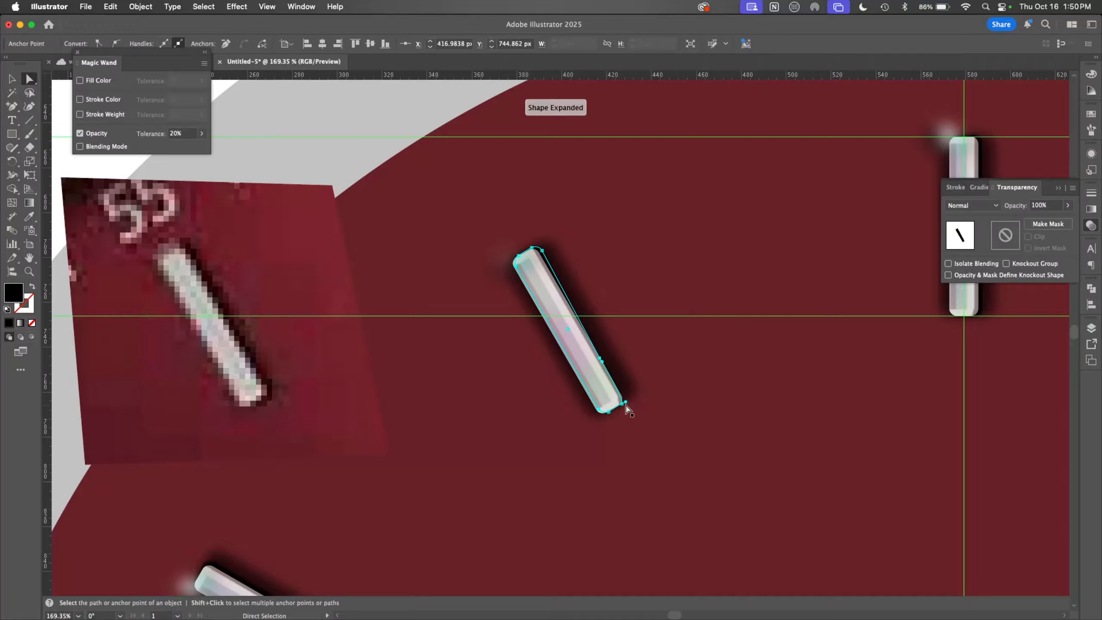
key(super+z)
key(super+z)
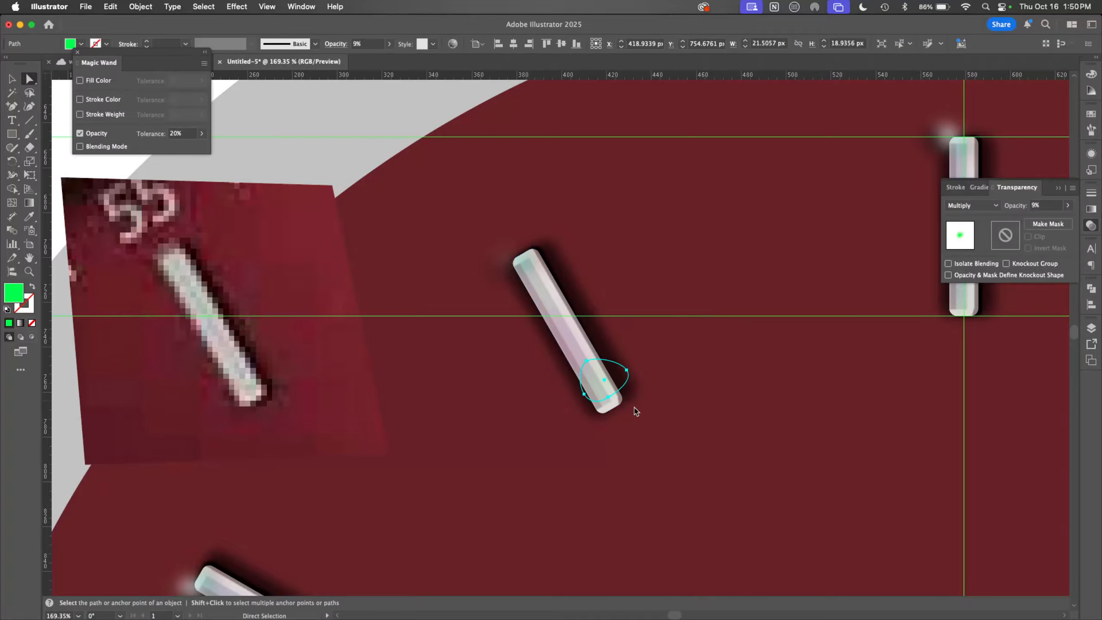
Step: Reshape the lower corner of the "12 shadow" rectangle behind the 11 o'clock tick by pulling its outer anchors in toward the tick's lower tip
click(1091, 328)
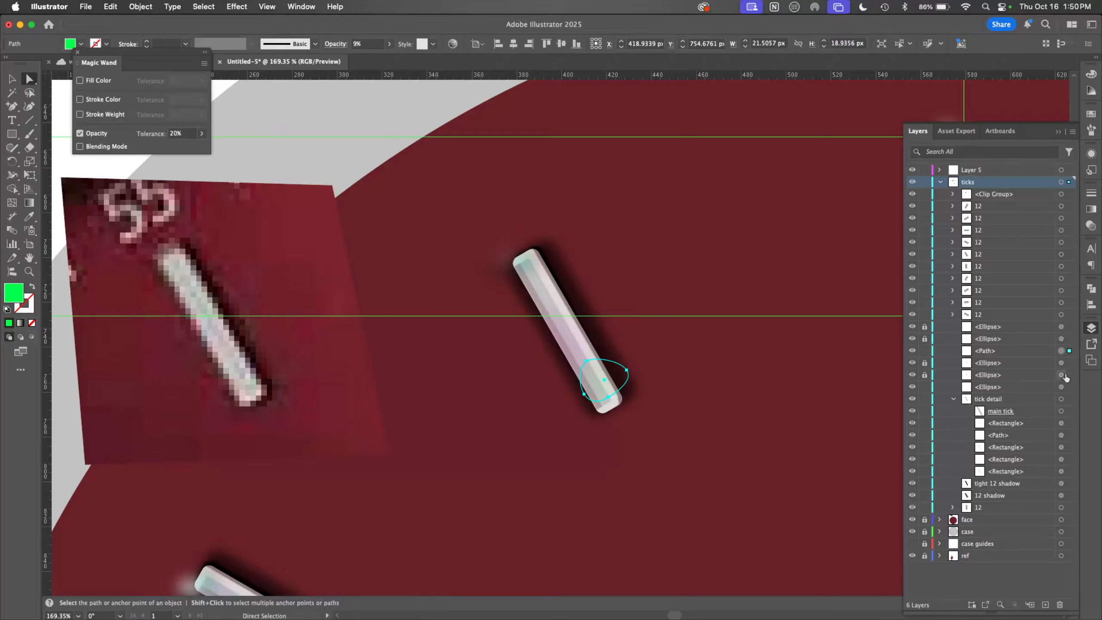
click(1060, 387)
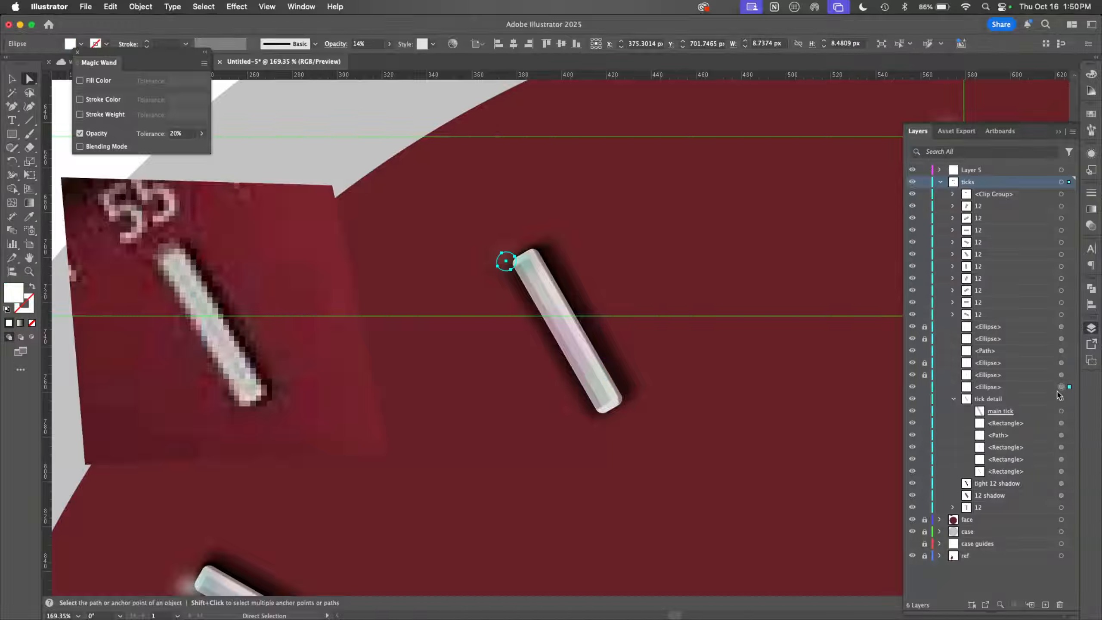
click(953, 399)
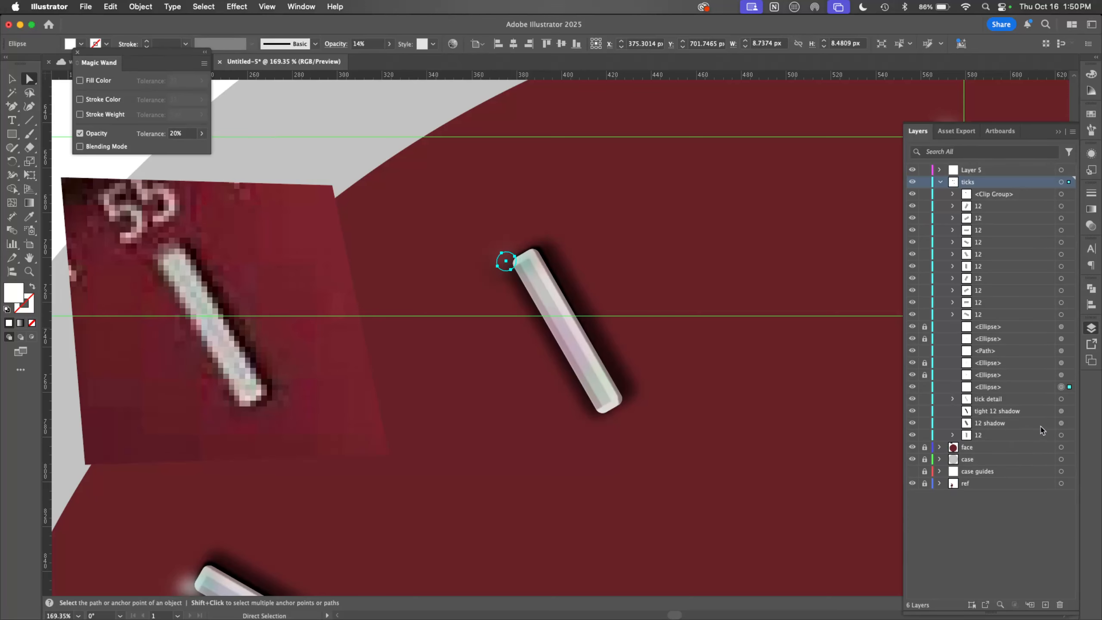
click(1060, 423)
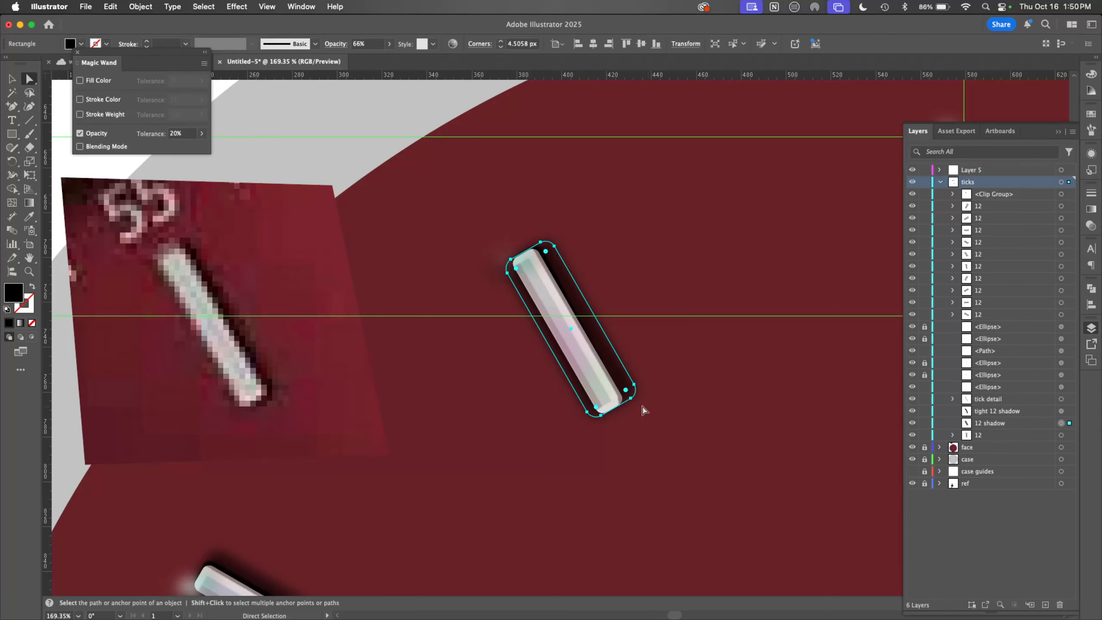
click(630, 398)
shift+click(634, 384)
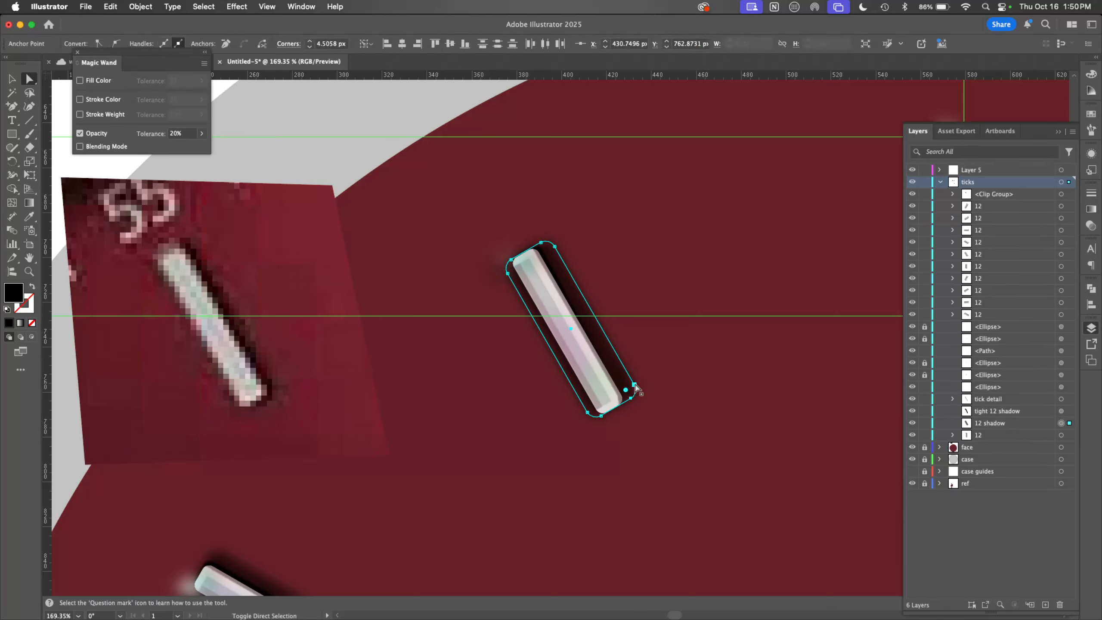
drag(633, 384, 630, 408)
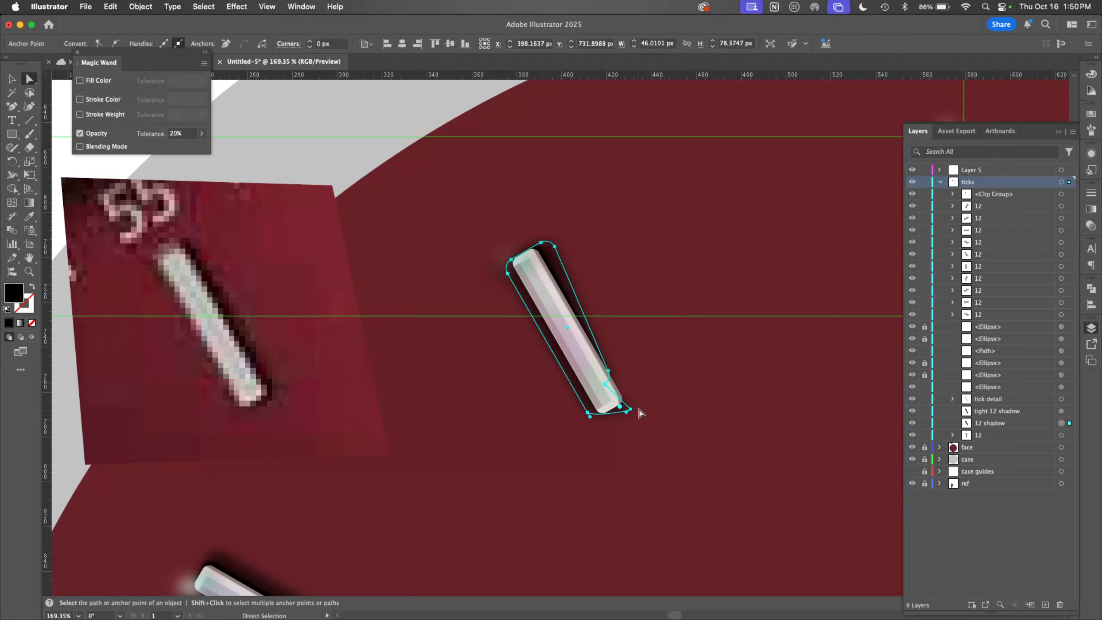
click(604, 385)
drag(615, 383, 622, 382)
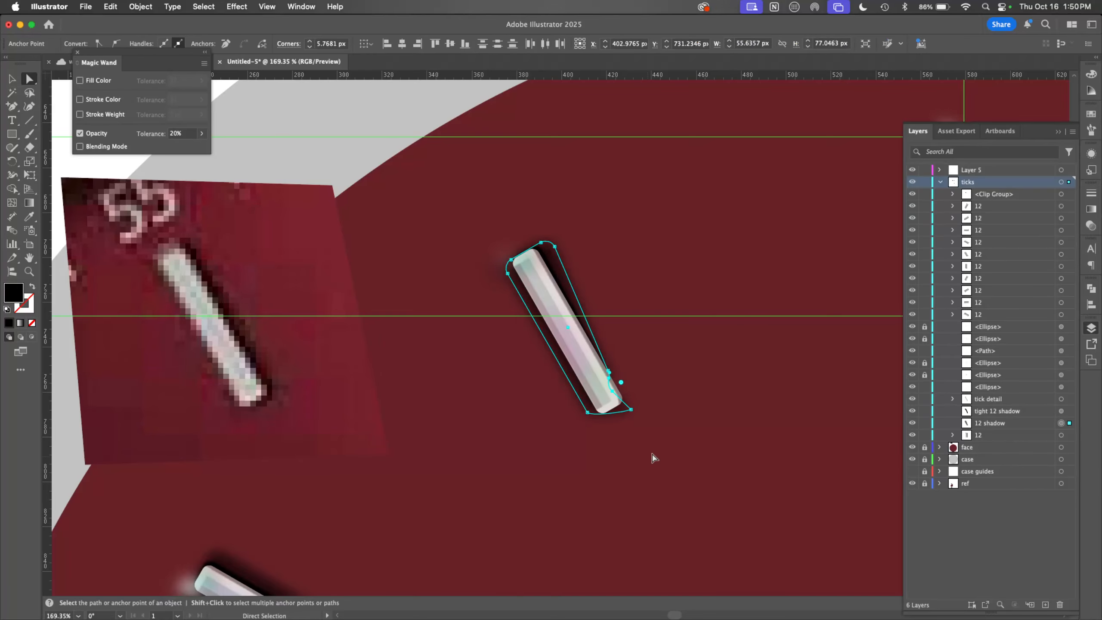
click(695, 419)
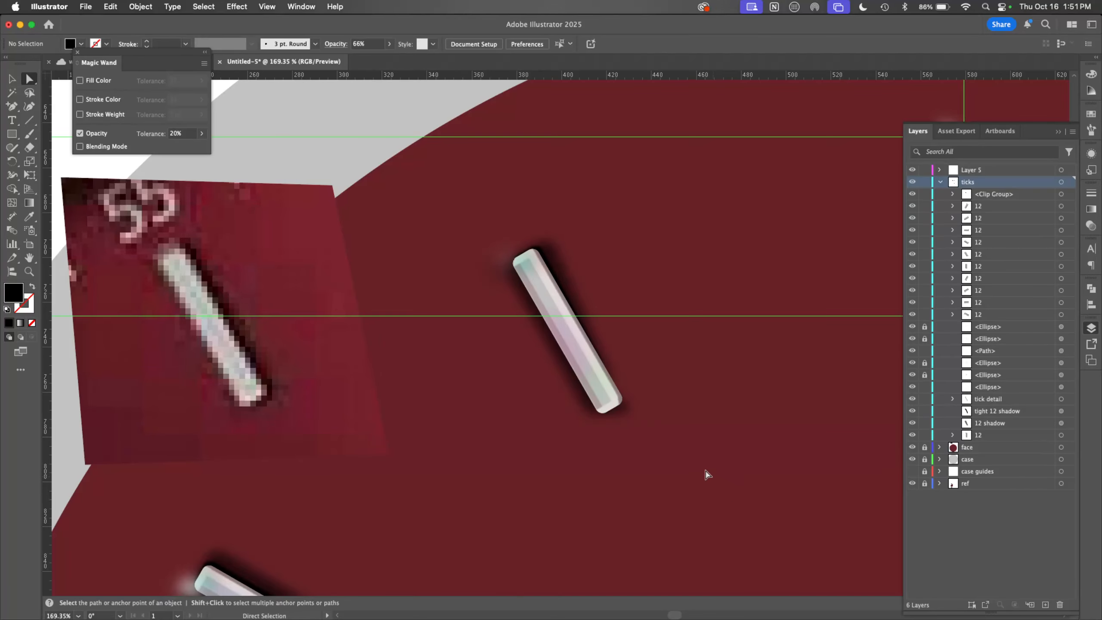
Step: Pull the upper corner anchor of the "tight 12 shadow" shape inward beneath the 11 o'clock tick's upper end
click(536, 263)
mouse_move(531, 248)
mouse_down()
mouse_move(534, 259)
mouse_move(520, 262)
mouse_up()
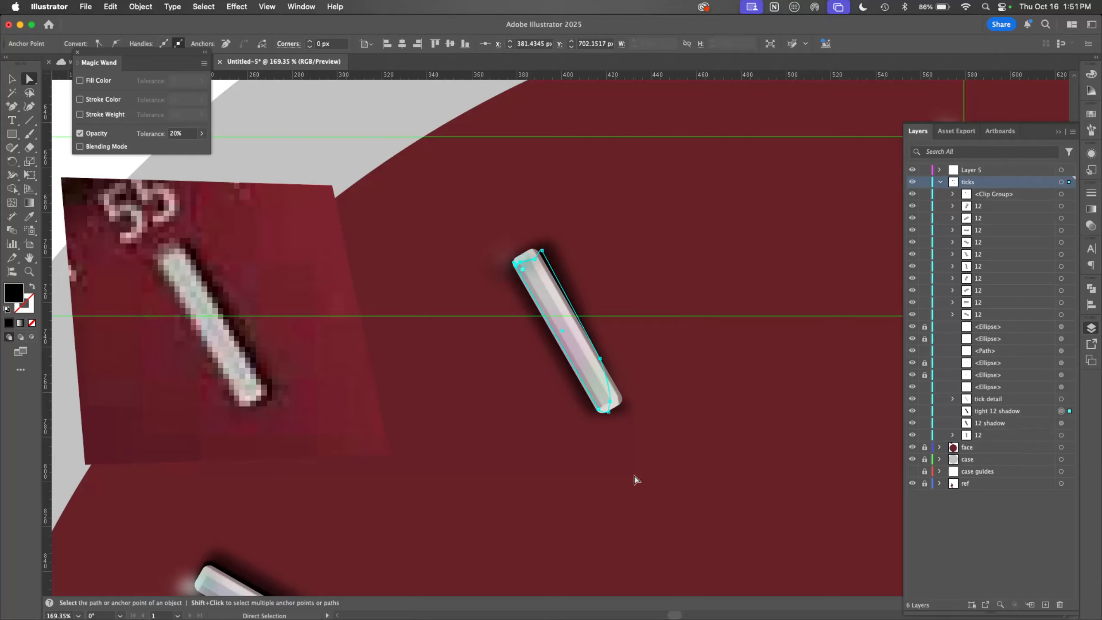
click(659, 481)
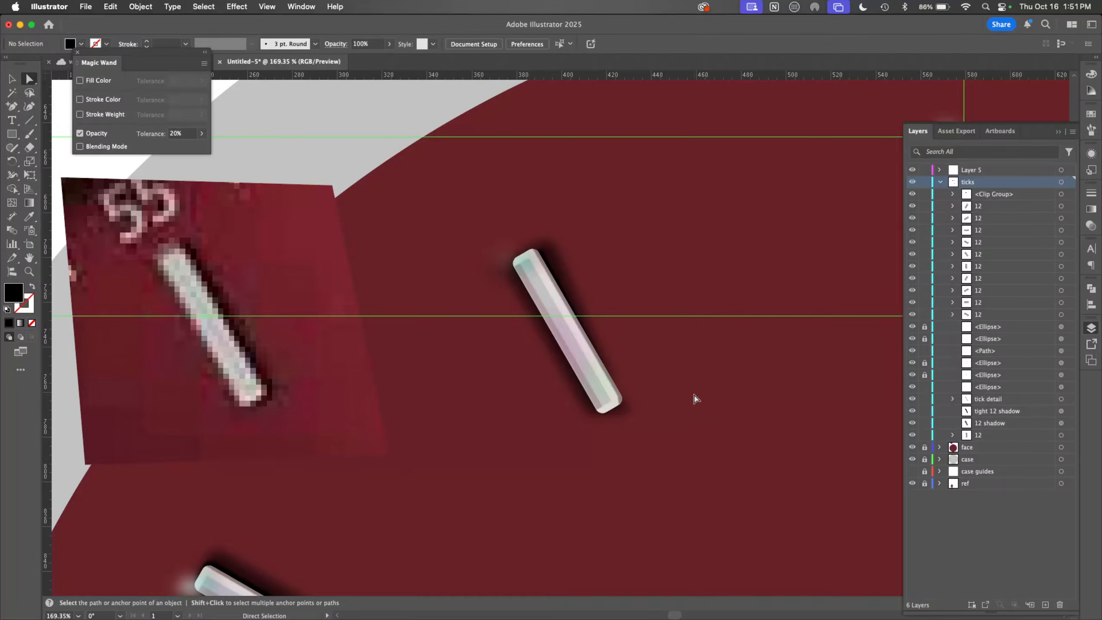
Step: Try to pull in the upper outer corner of the "12 shadow" shape behind the 11 o'clock tick
click(558, 272)
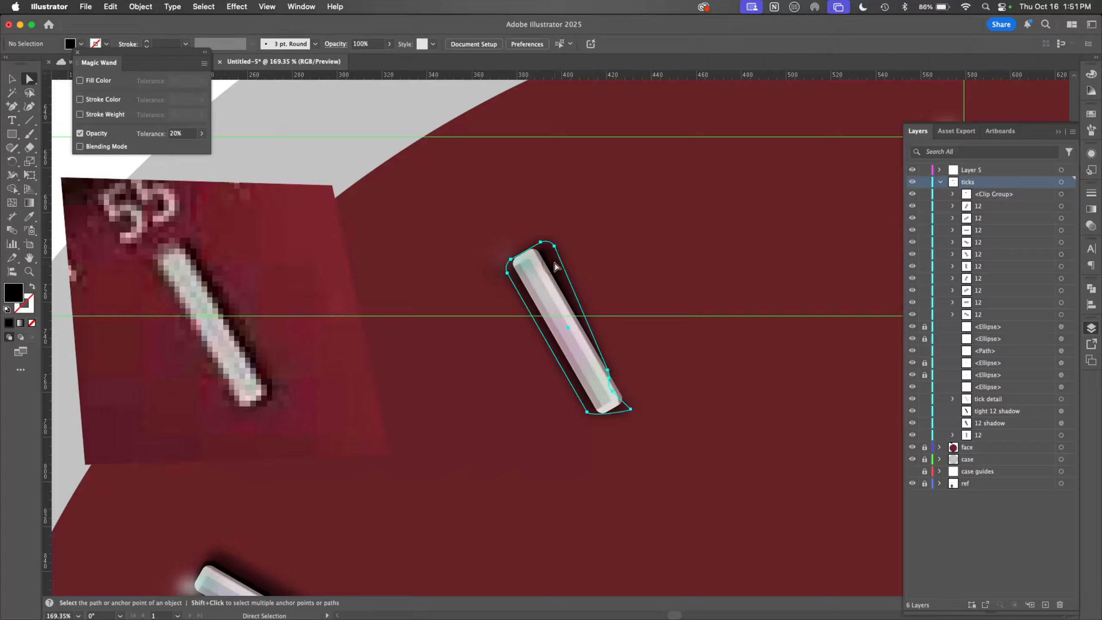
drag(555, 247, 537, 244)
key(super+z)
click(556, 248)
click(684, 291)
Step: Compare the drawn hour ticks and dial with the reference watch photo, close up and as a whole
key(z)
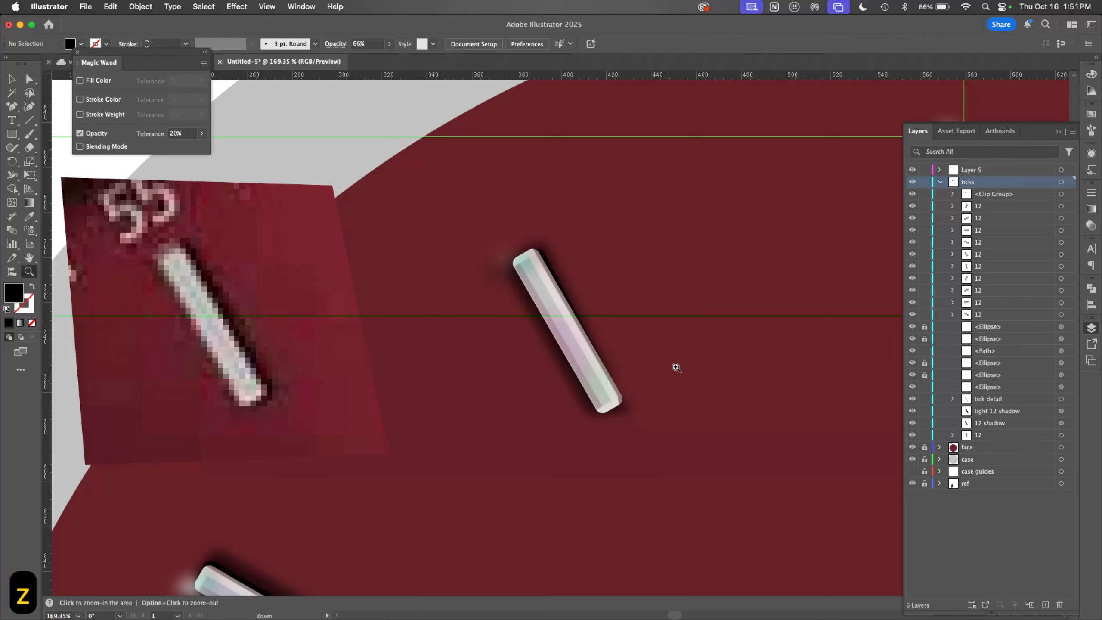
drag(702, 343, 425, 547)
key(space)
drag(696, 538, 589, 461)
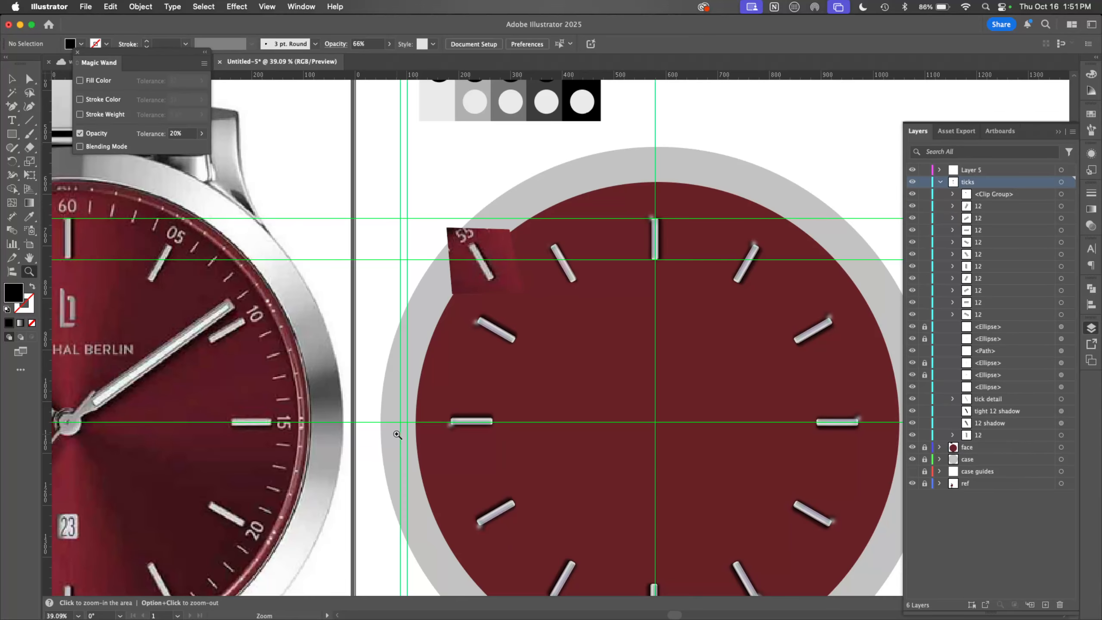
key(space)
drag(397, 434, 714, 547)
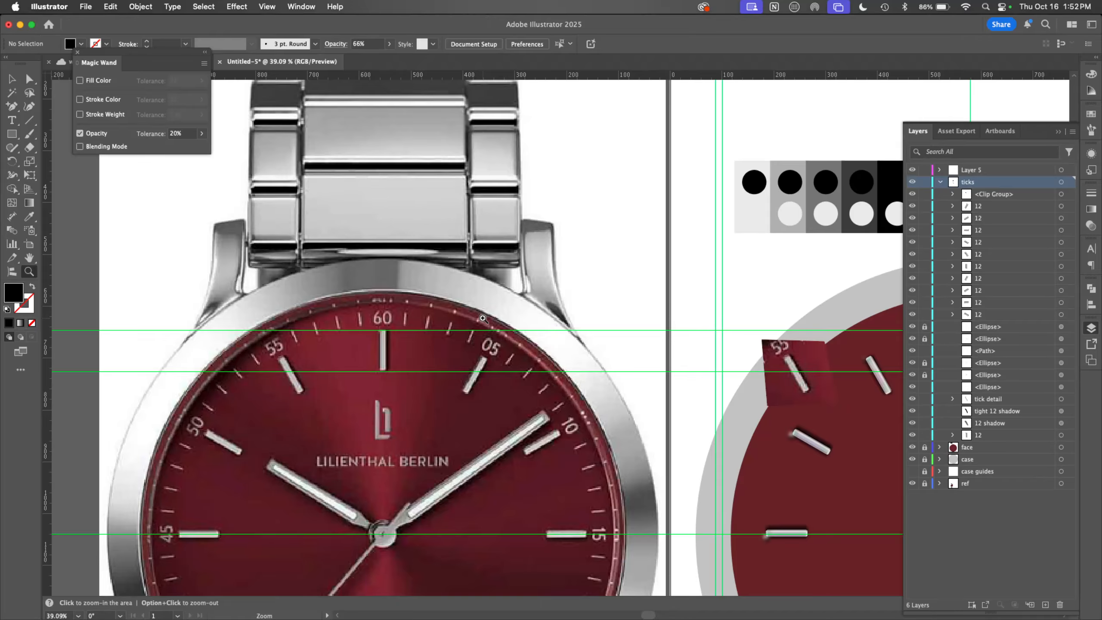
key(z)
drag(801, 369, 709, 405)
key(space)
drag(788, 437, 477, 362)
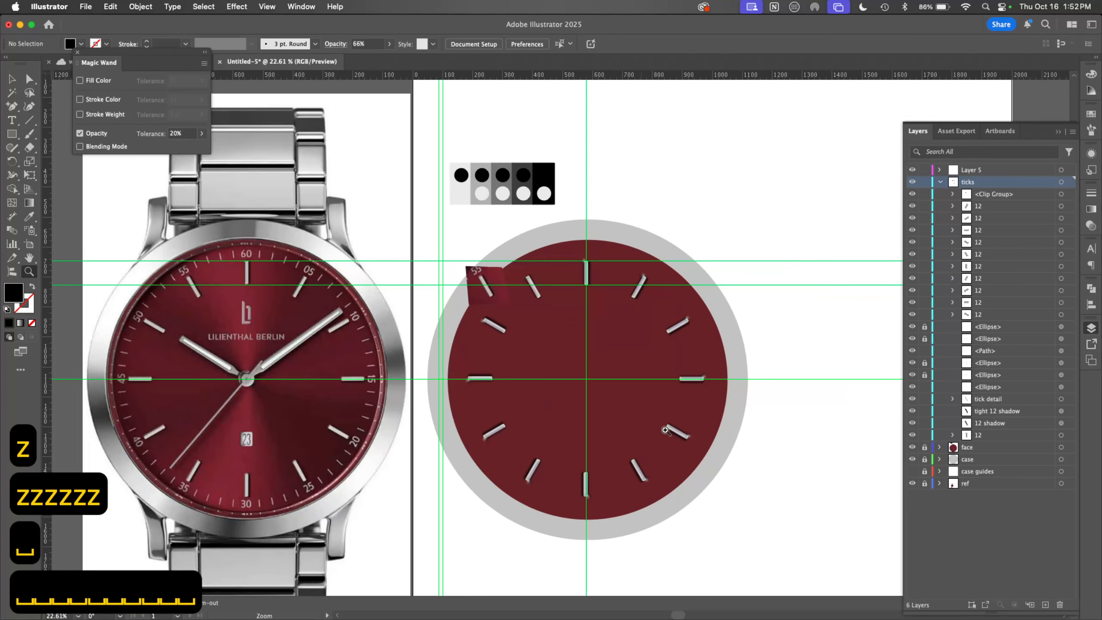
Step: Check the document raster effects settings, including color model and resolution, without changing them
click(236, 7)
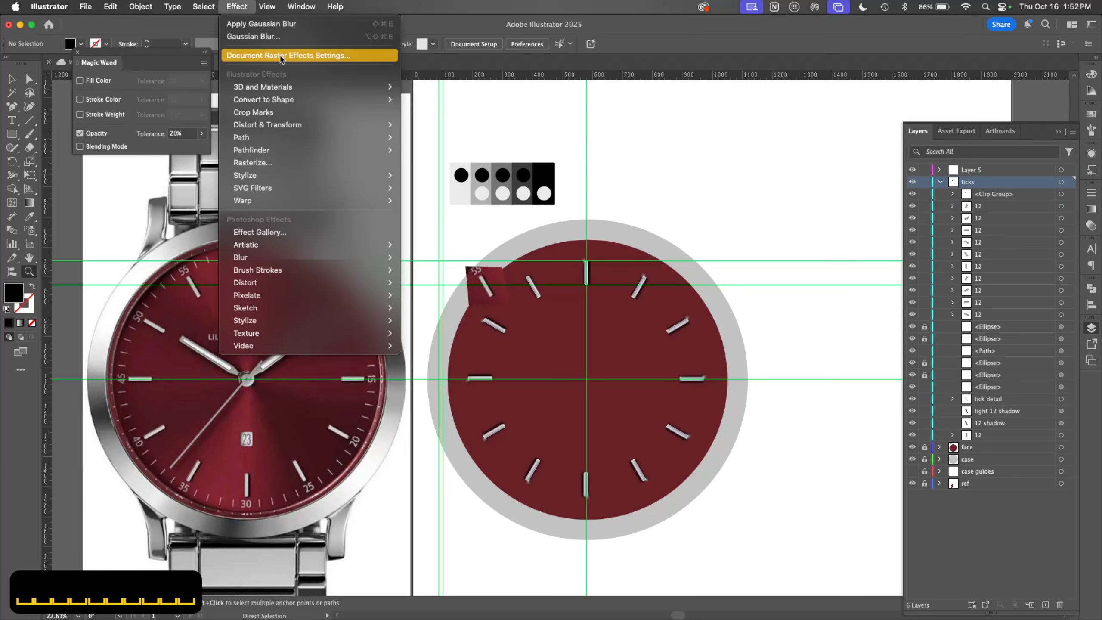
click(323, 56)
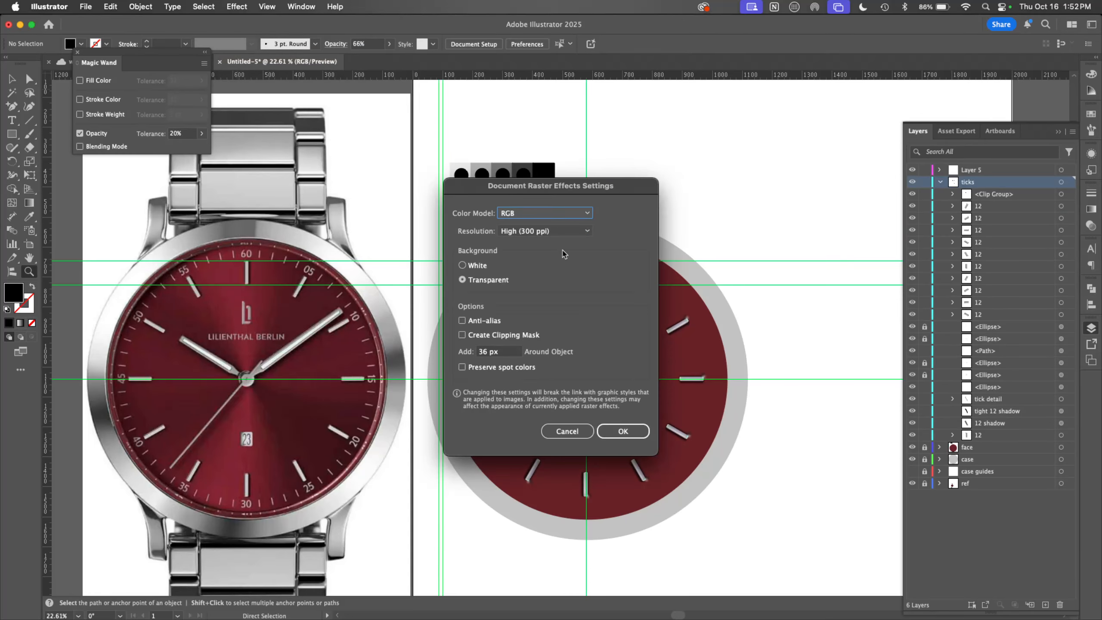
click(568, 431)
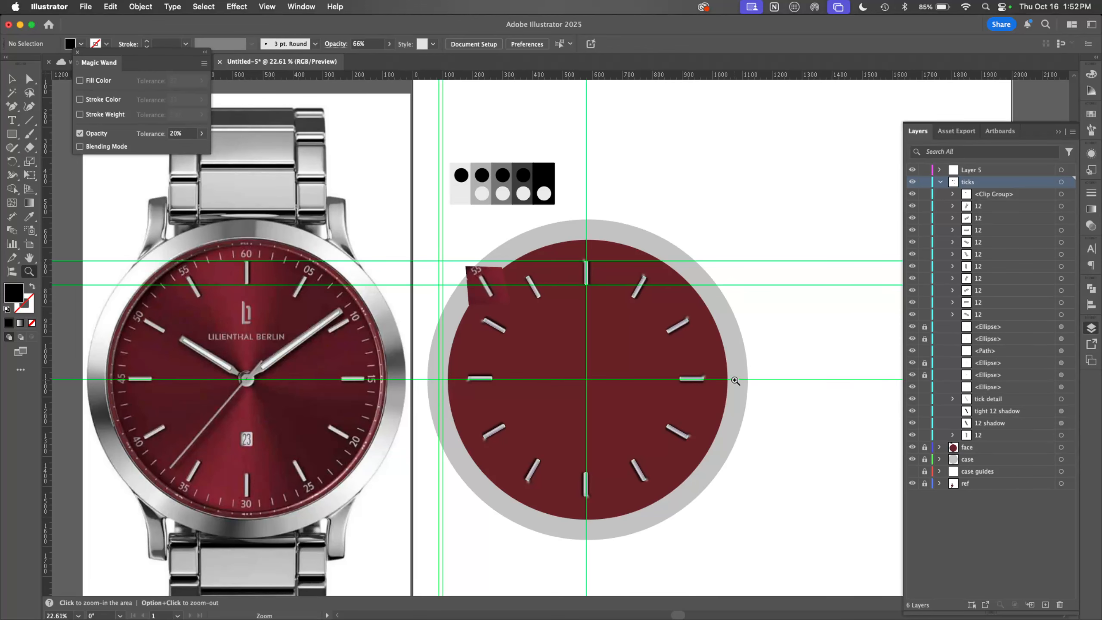
Step: Draw a tall rectangle about 356 px wide and 977 px high on the empty artboard area beside the dial
key(space)
drag(624, 473, 646, 480)
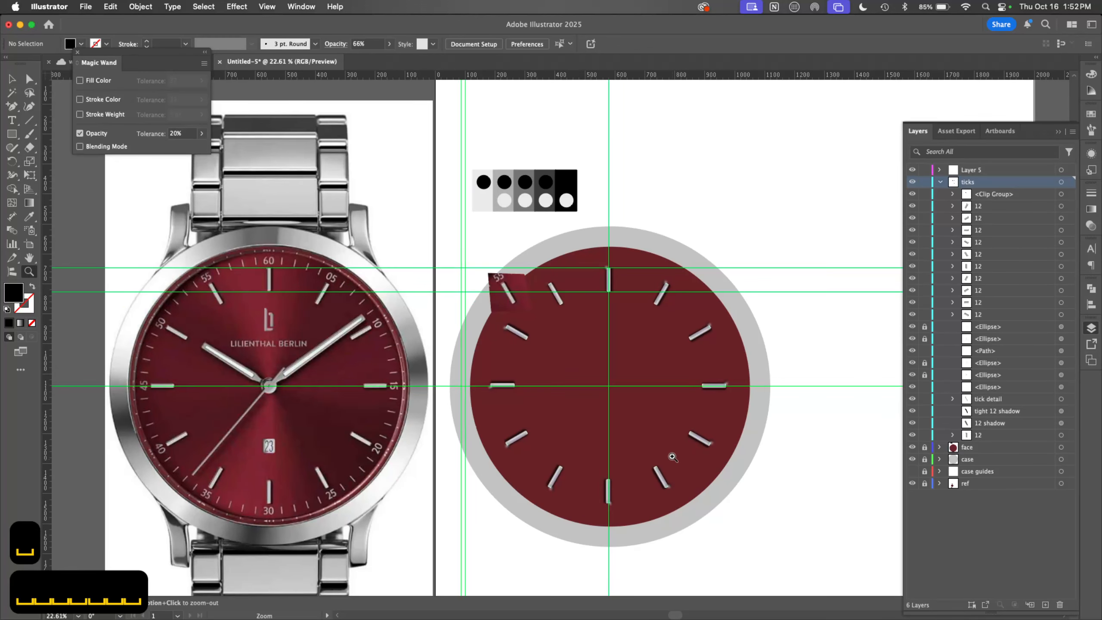
key(v)
key(space)
drag(826, 350, 607, 376)
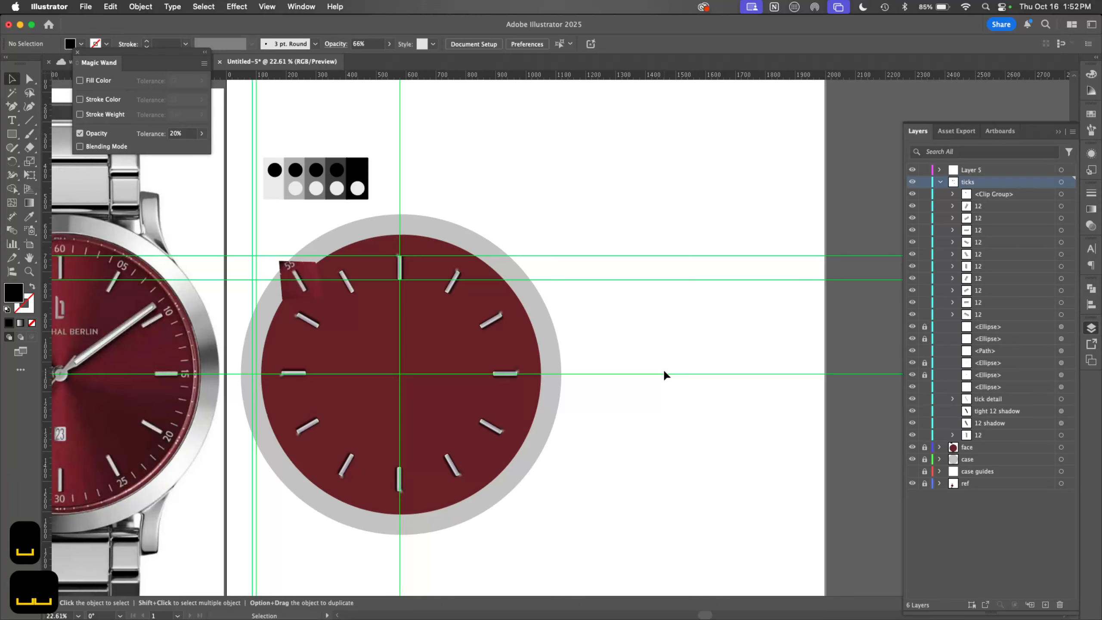
key(m)
drag(638, 224, 745, 517)
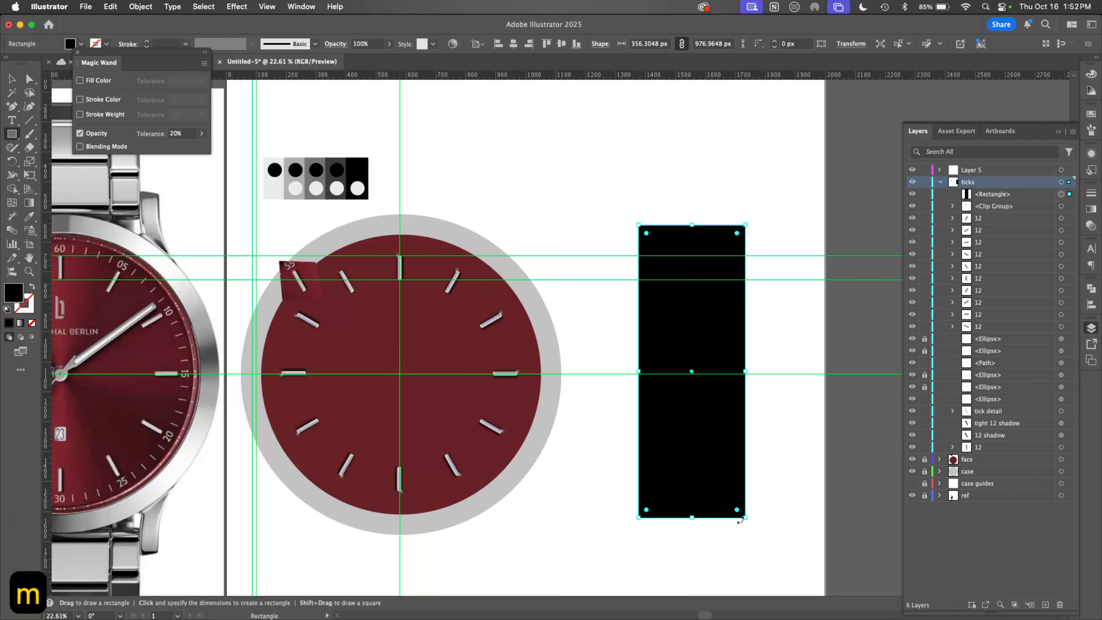
Step: Fill the rectangle with the red sampled from the reference dial, and brighten it to #a63343
key(i)
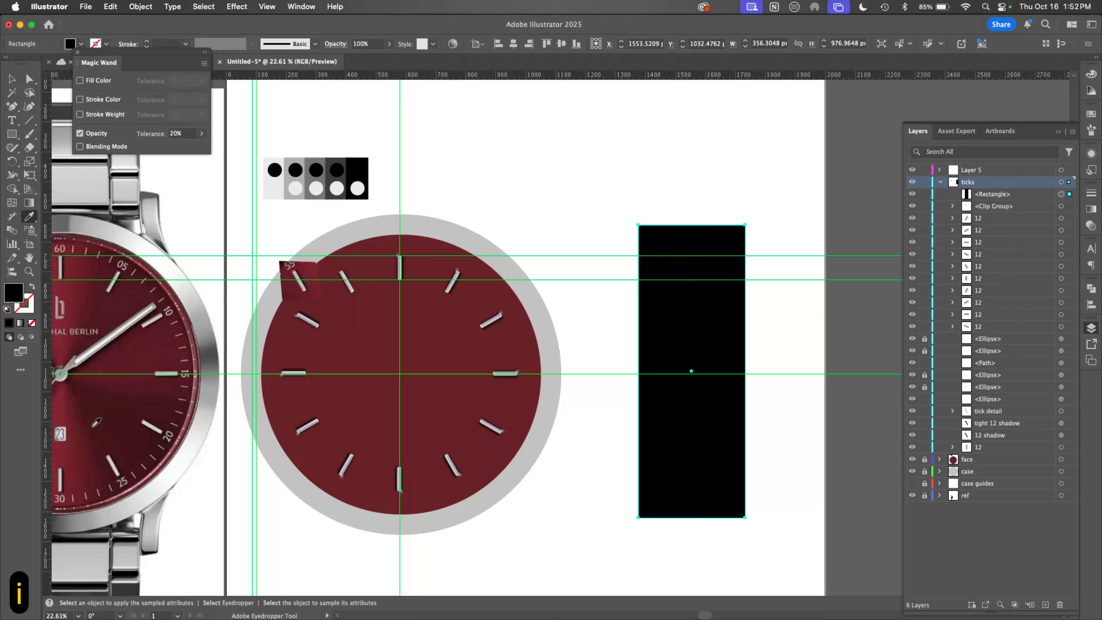
click(65, 404)
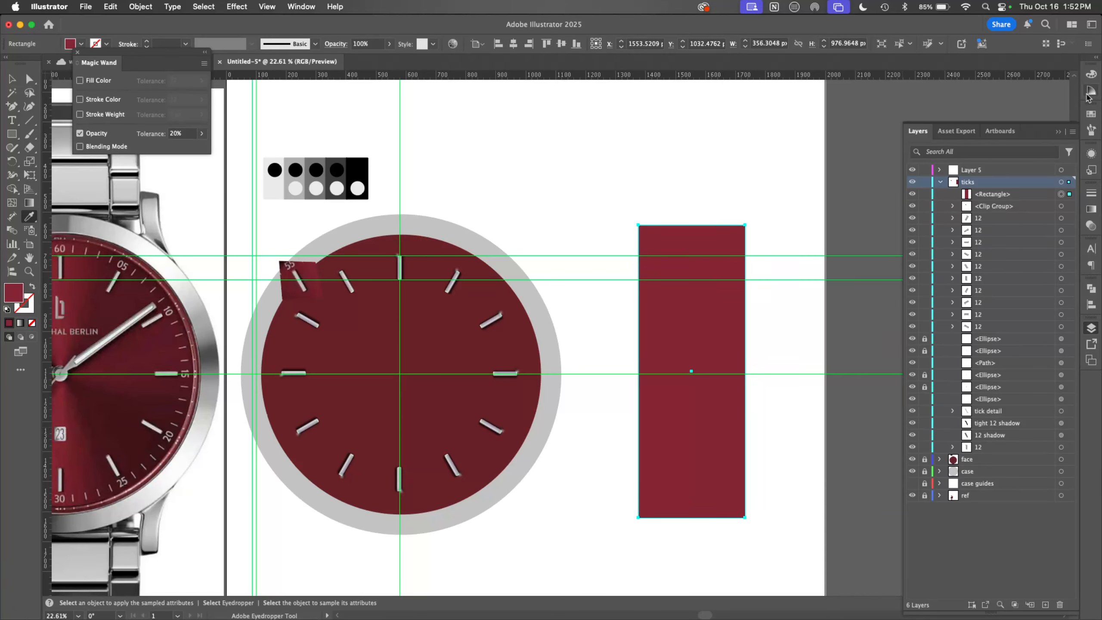
click(1090, 75)
drag(1008, 153, 1019, 153)
Step: Move the rectangle's two lower corner anchors past each other so that its sides cross
key(a)
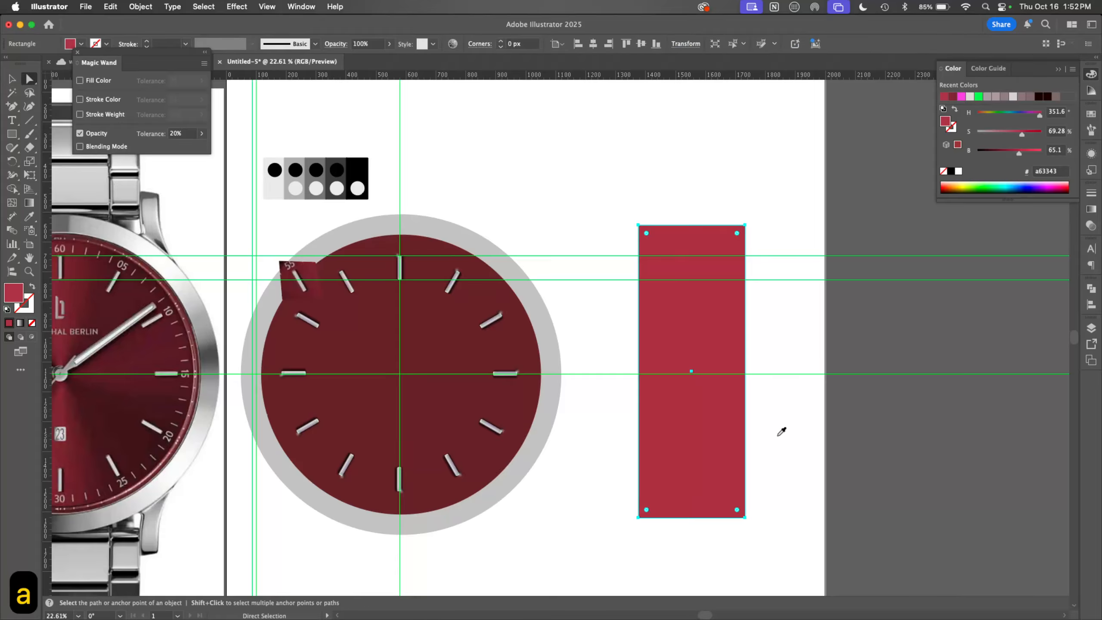
click(744, 517)
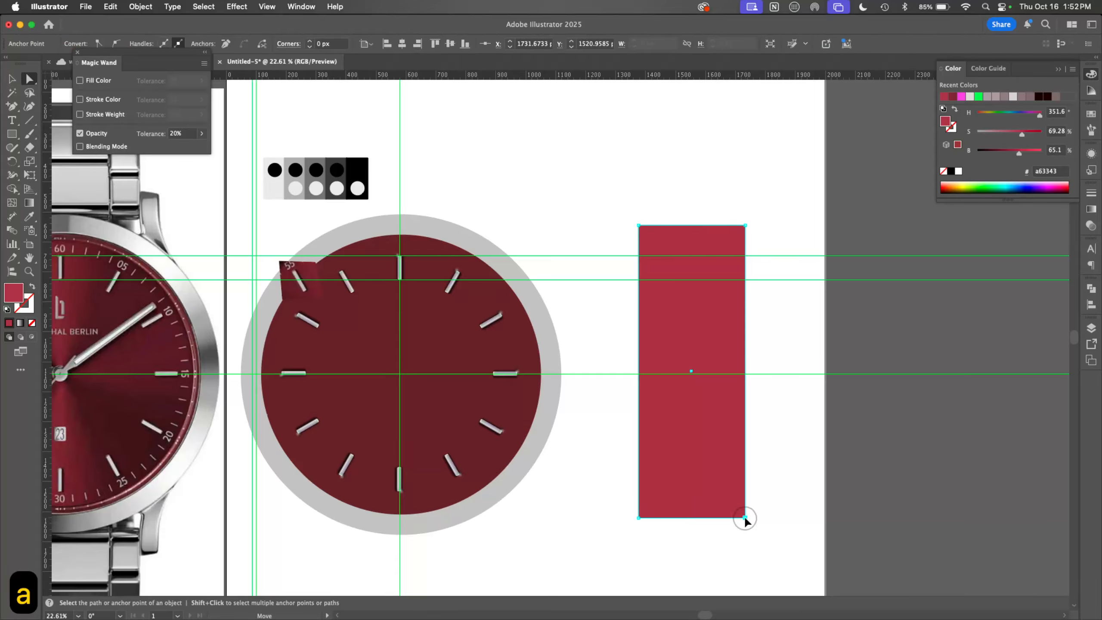
drag(745, 517, 686, 523)
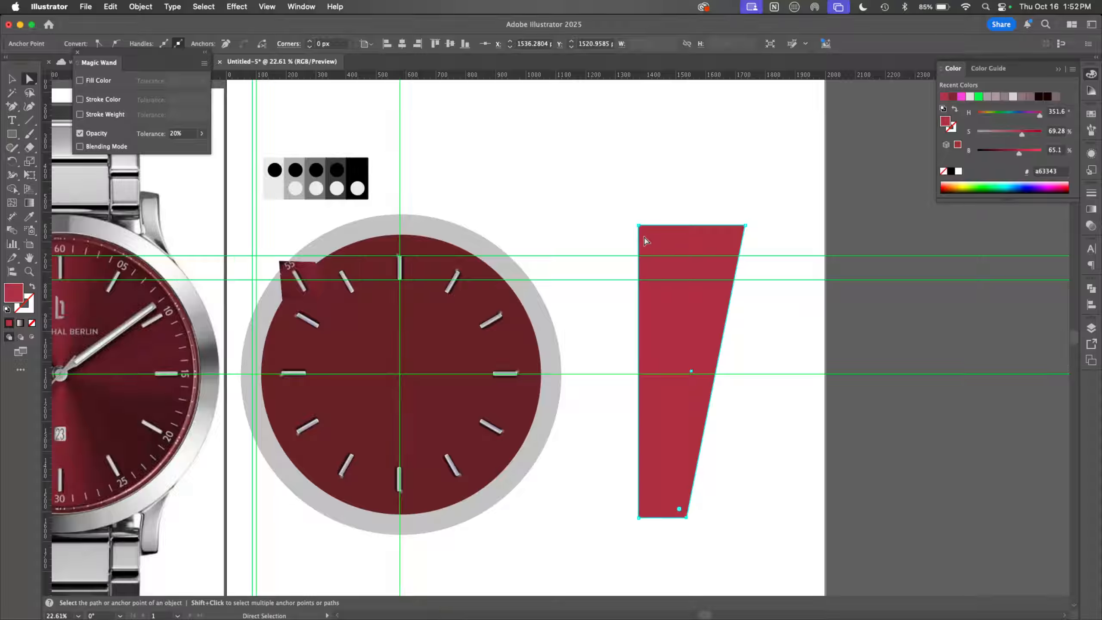
click(639, 228)
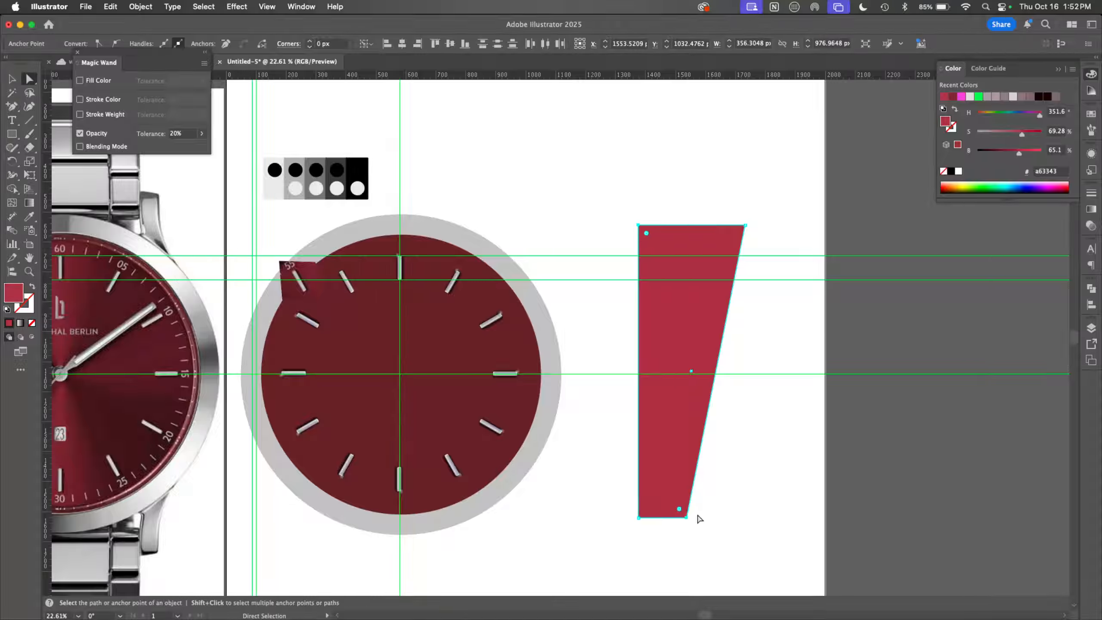
drag(641, 522, 711, 522)
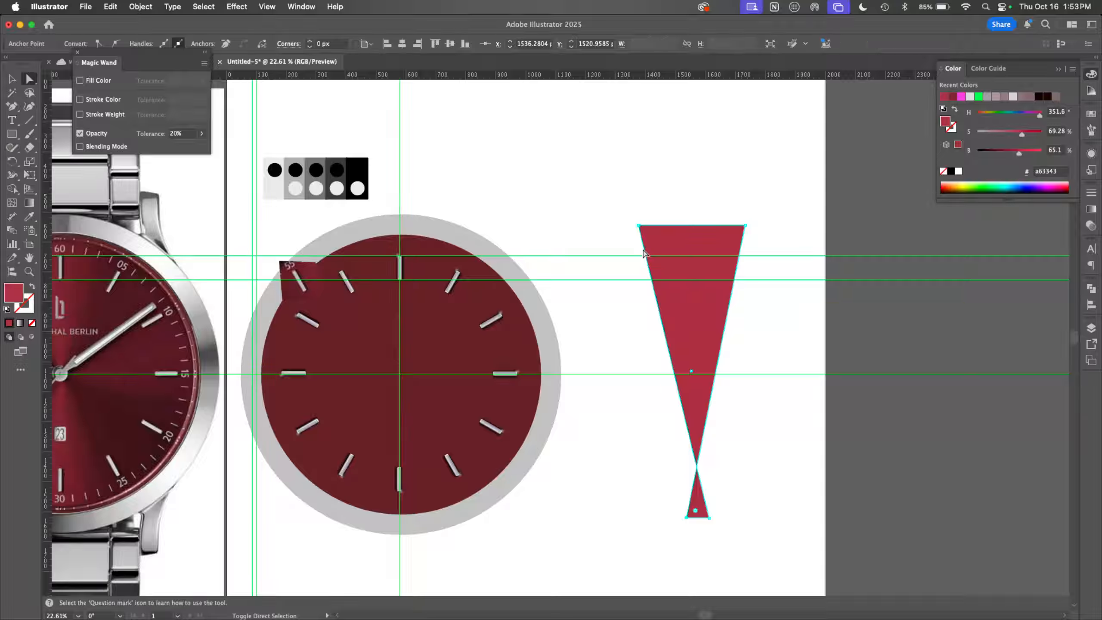
Step: Align each crossed lower anchor with the opposite upper corner, left edges then right edges, to form a symmetrical hourglass
click(640, 229)
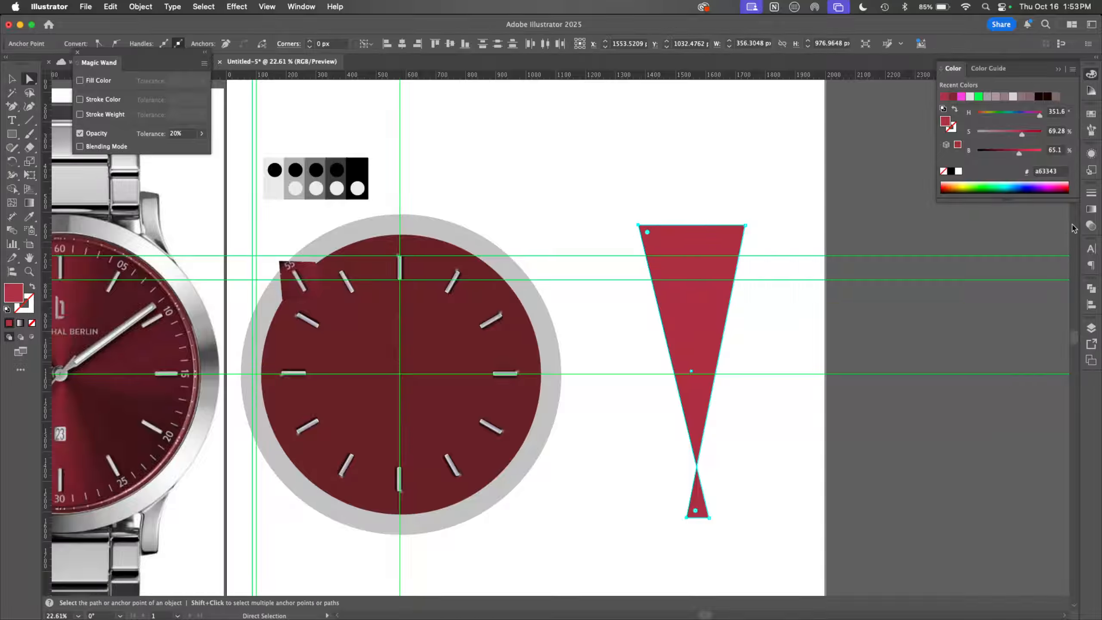
click(1090, 305)
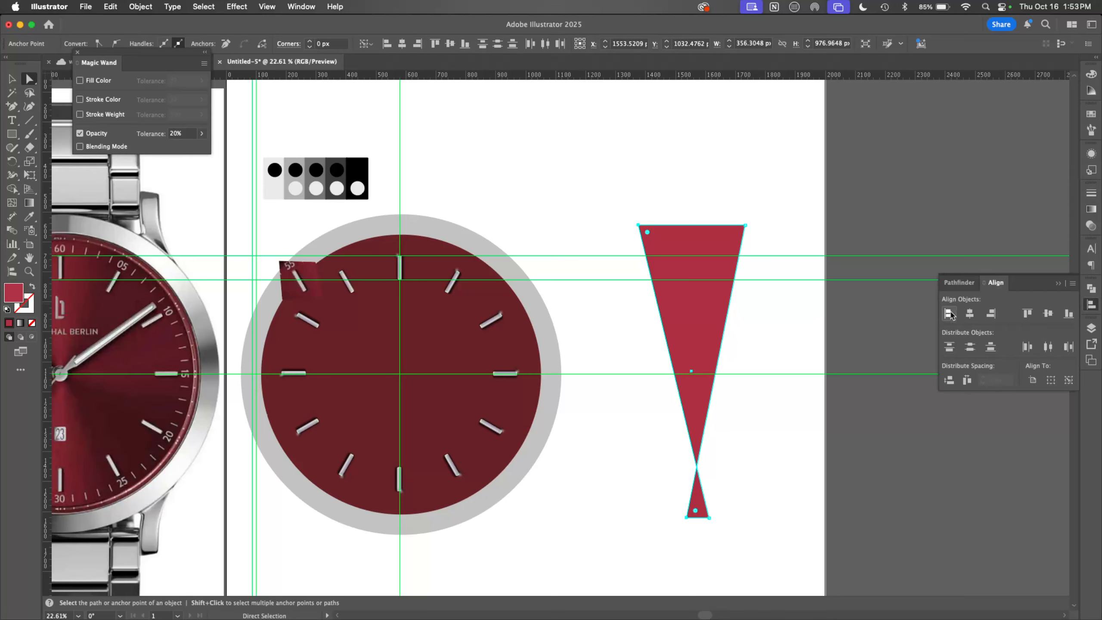
click(948, 313)
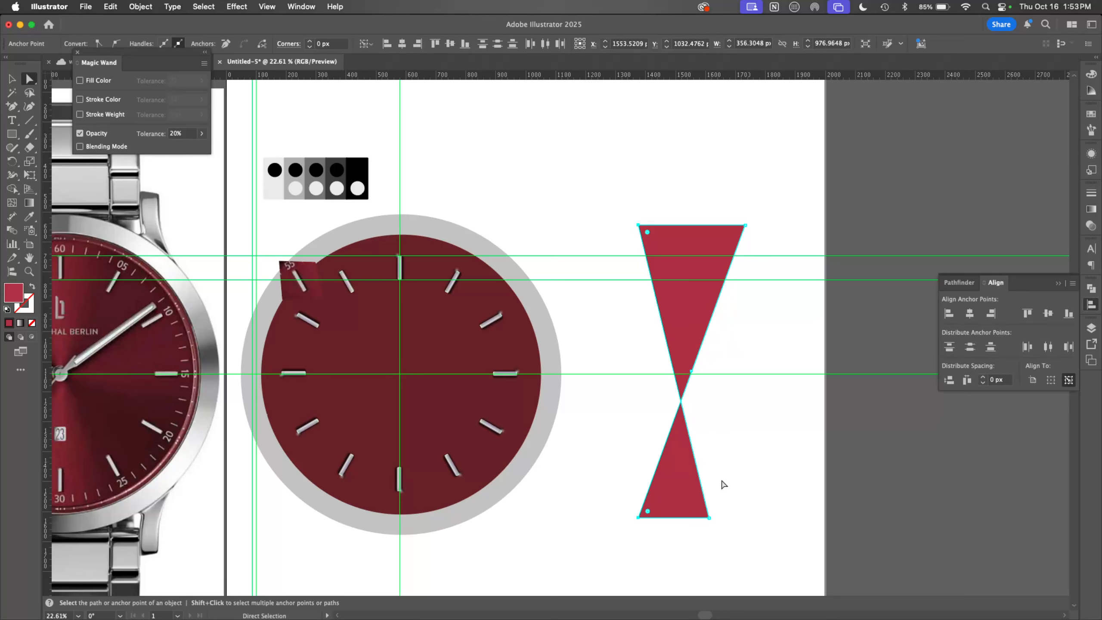
click(707, 516)
shift+click(745, 225)
click(990, 313)
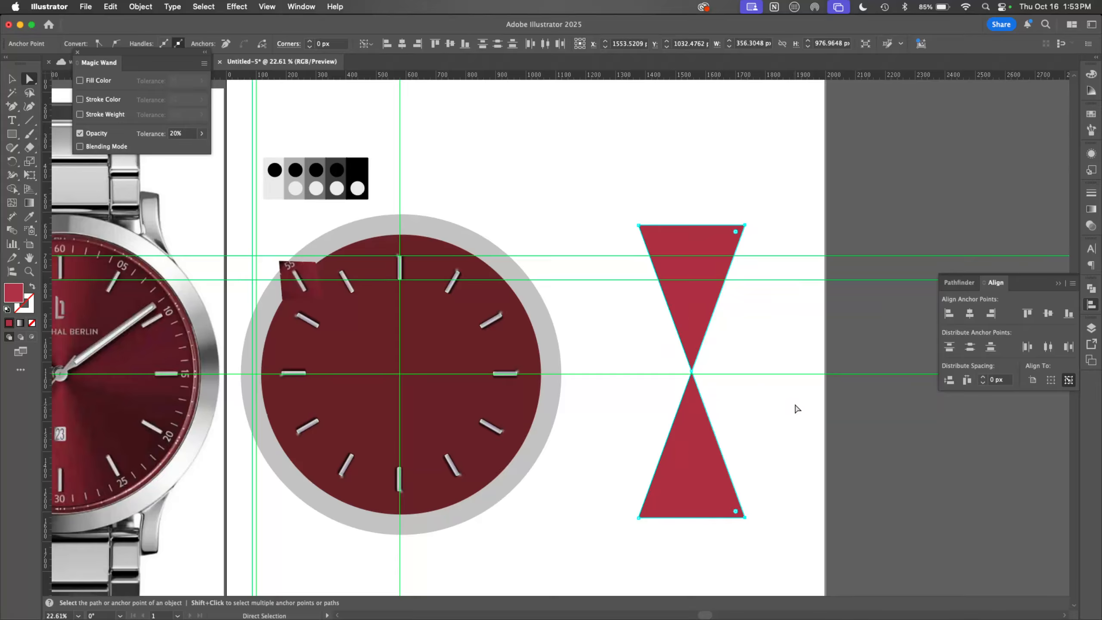
key(v)
click(756, 434)
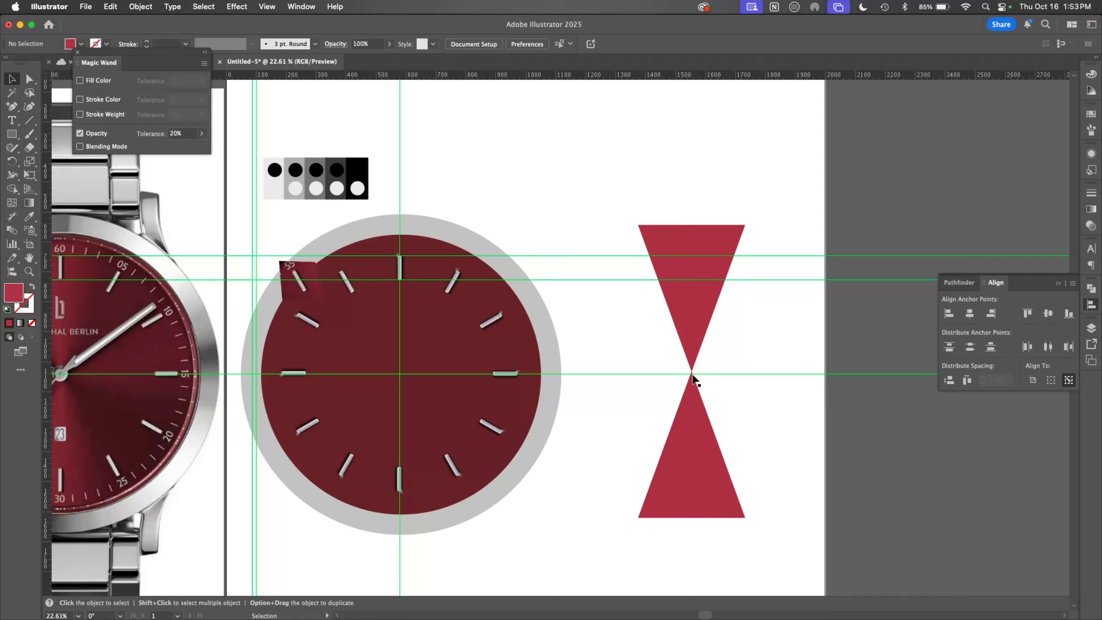
Step: Apply a Radial Blur to the hourglass with amount 35, the Spin method and Good quality
click(695, 431)
click(238, 7)
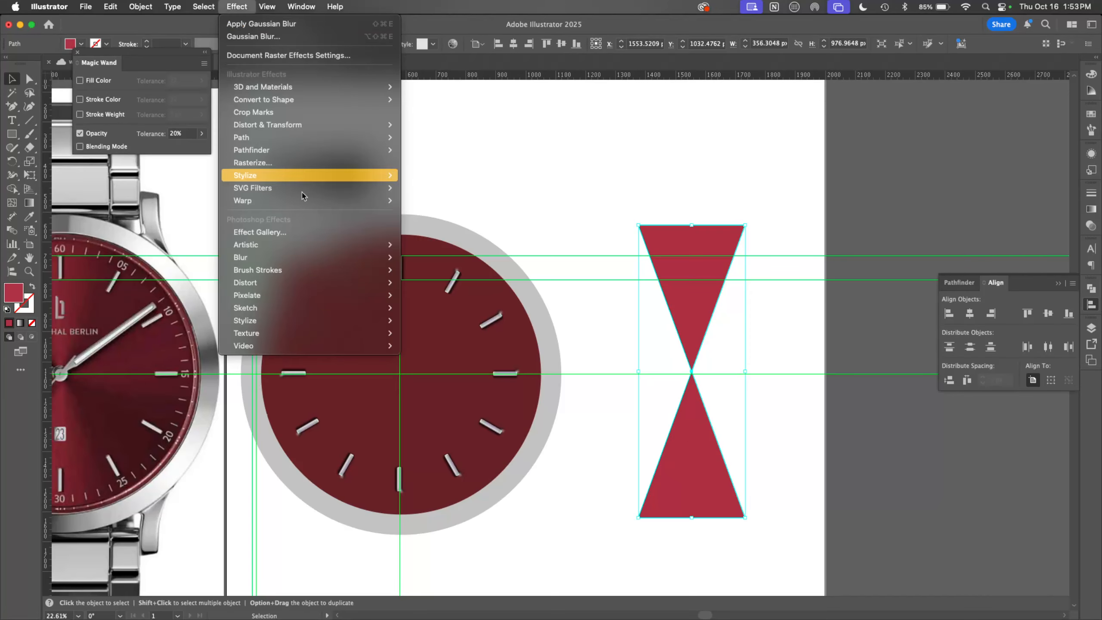
mouse_move(319, 258)
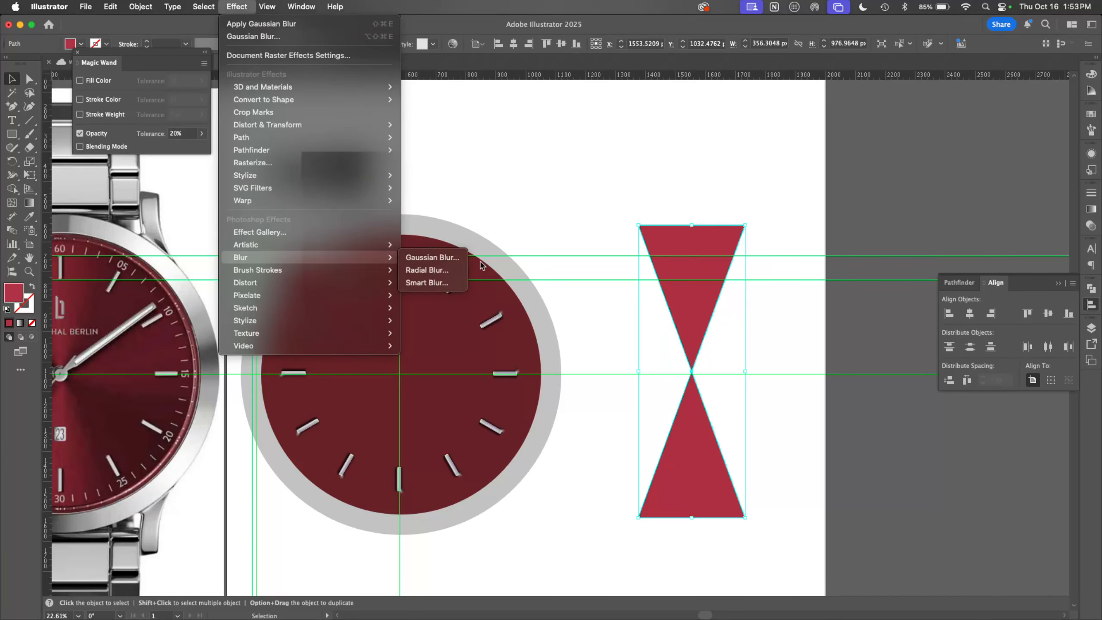
click(455, 270)
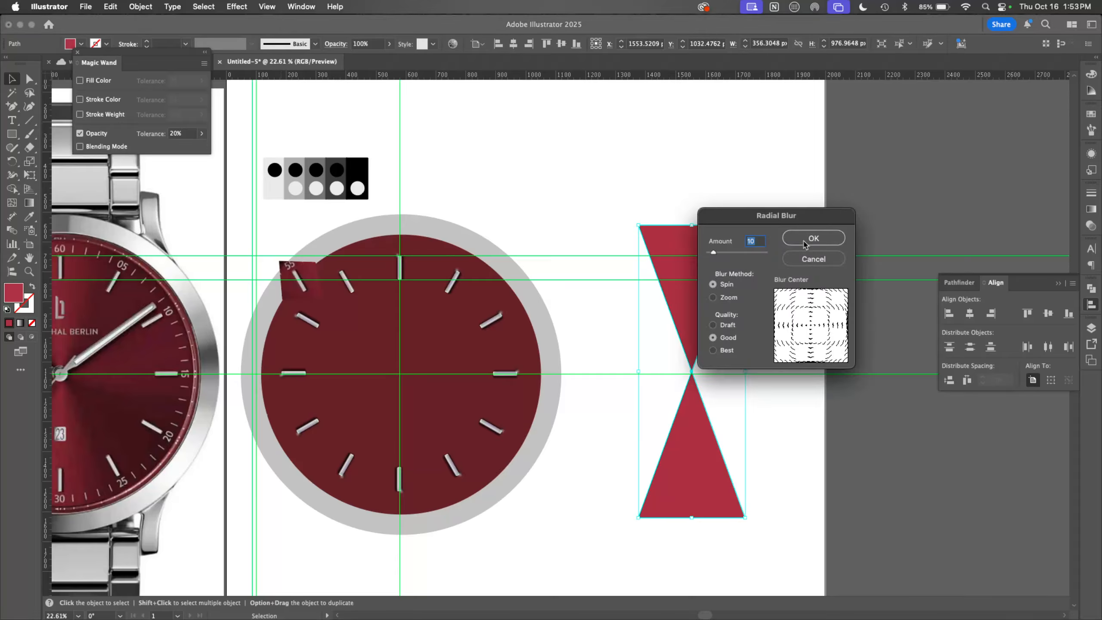
drag(804, 221, 880, 179)
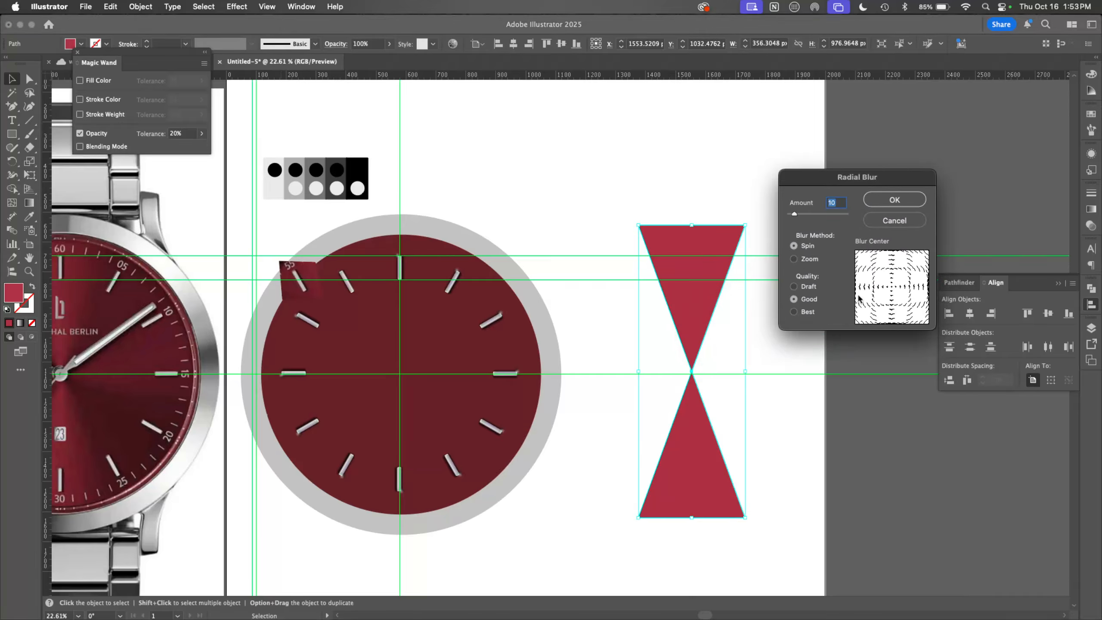
drag(794, 214, 810, 214)
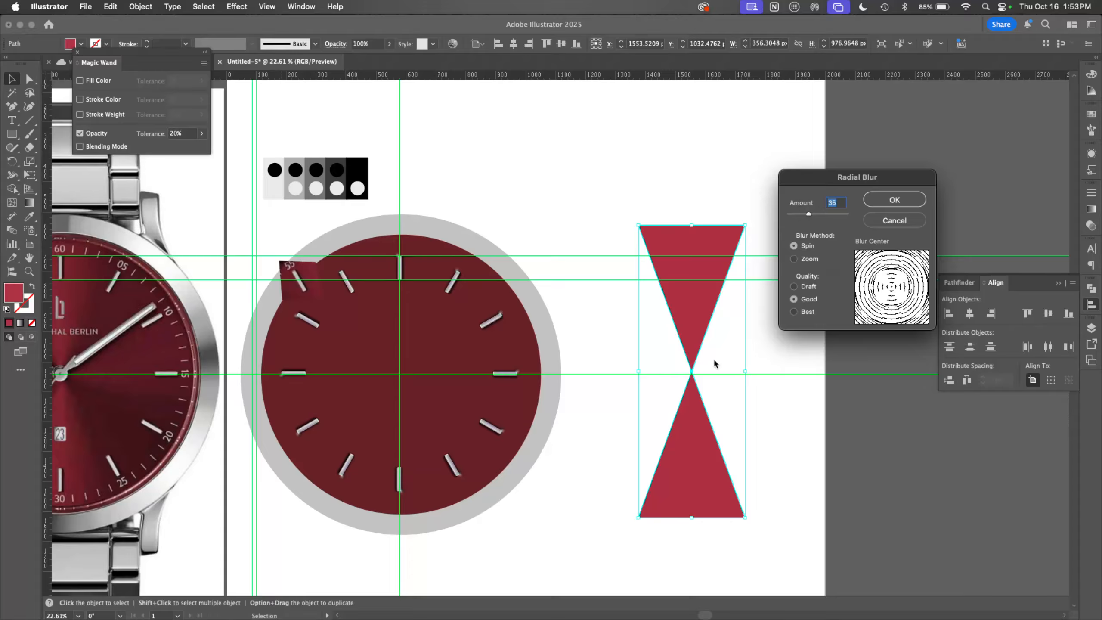
click(903, 201)
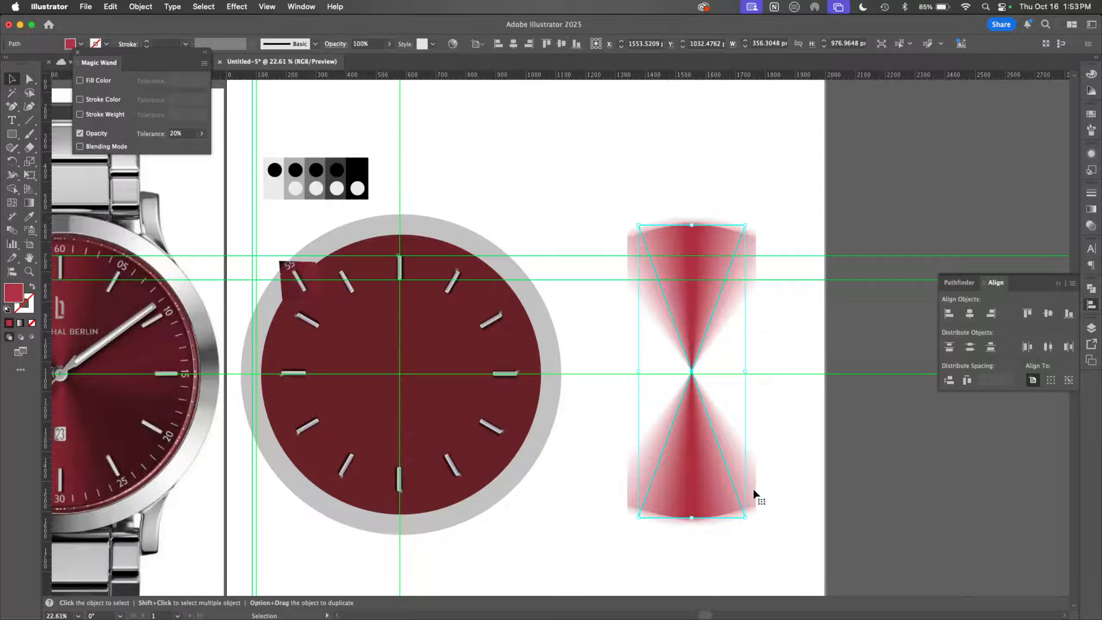
Step: Set the document raster effects to add 125 px around objects so that the blur has room to fade out
click(236, 7)
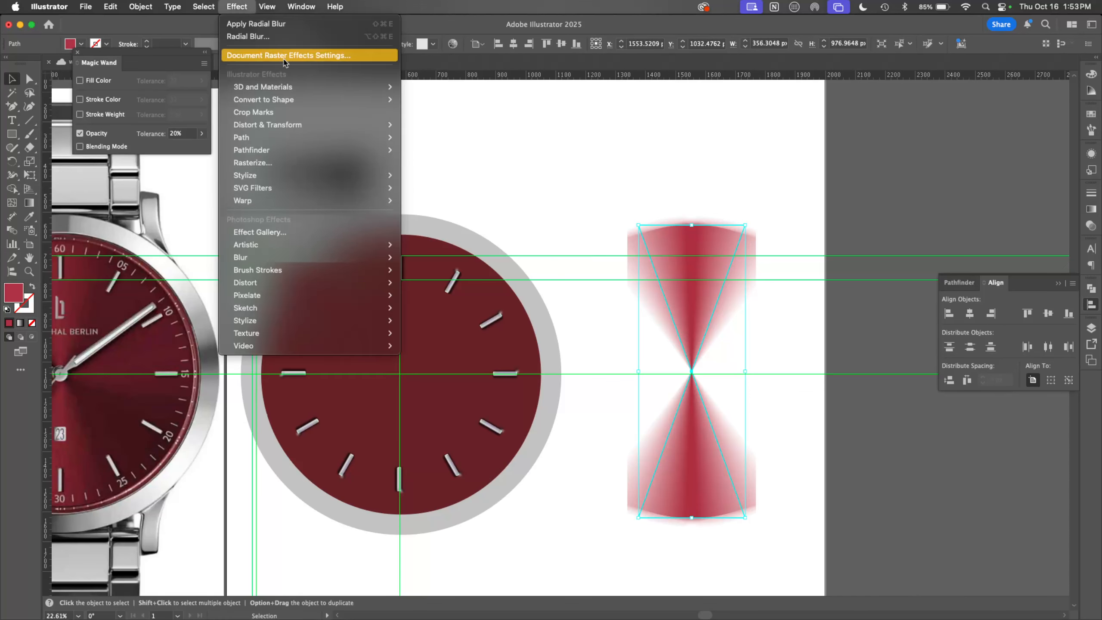
click(338, 61)
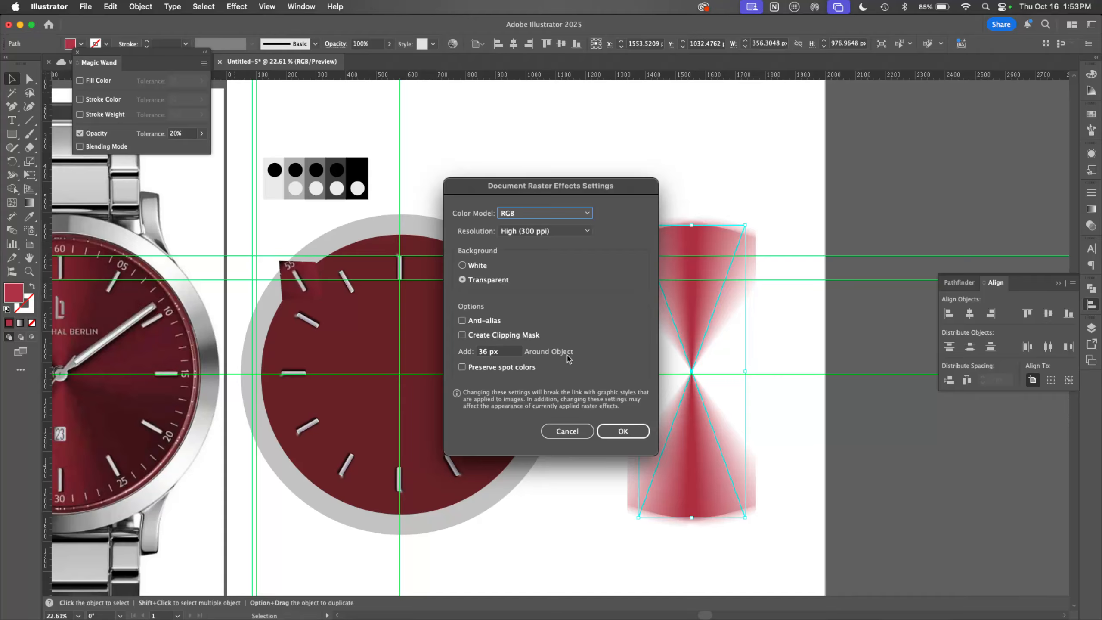
double_click(485, 351)
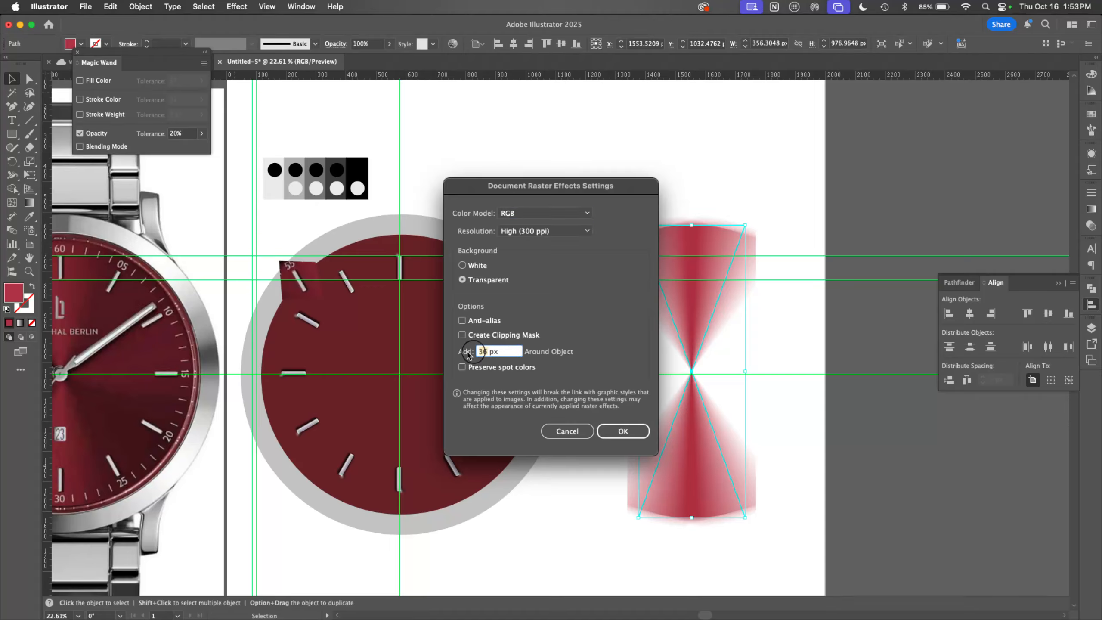
text(125)
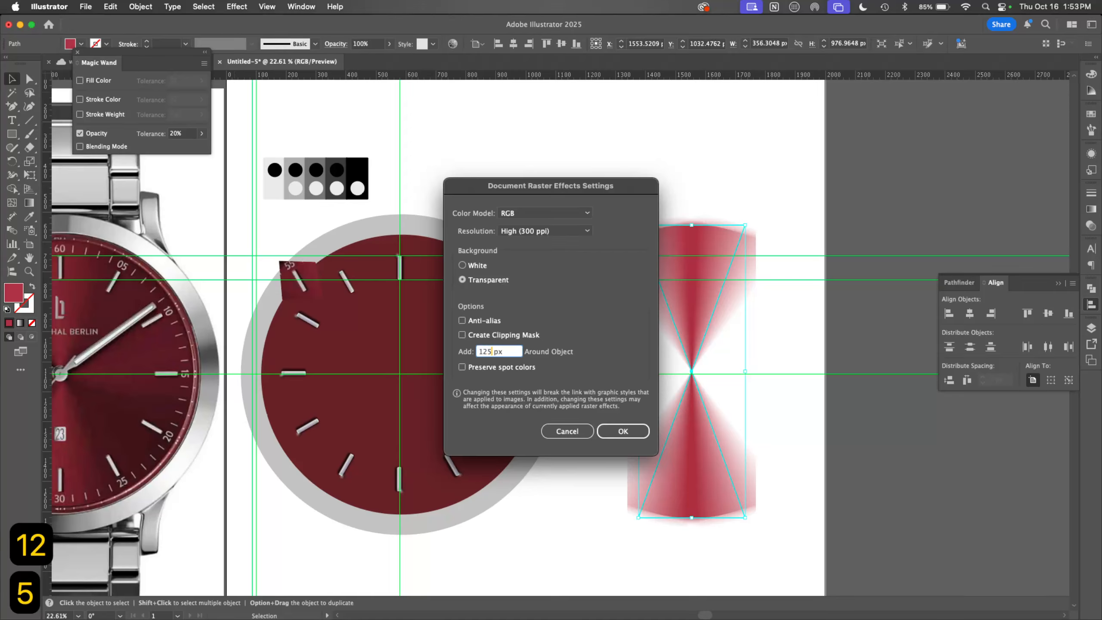
click(624, 431)
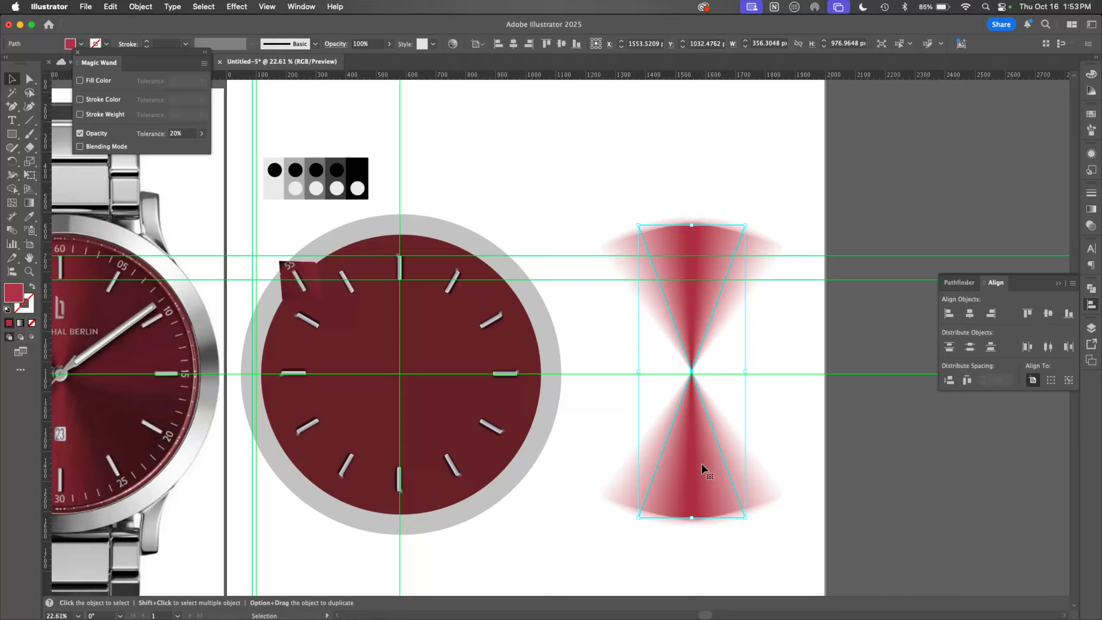
Step: Collapse the ticks layer and unlock the face, case, case guides and ref layers
click(1090, 329)
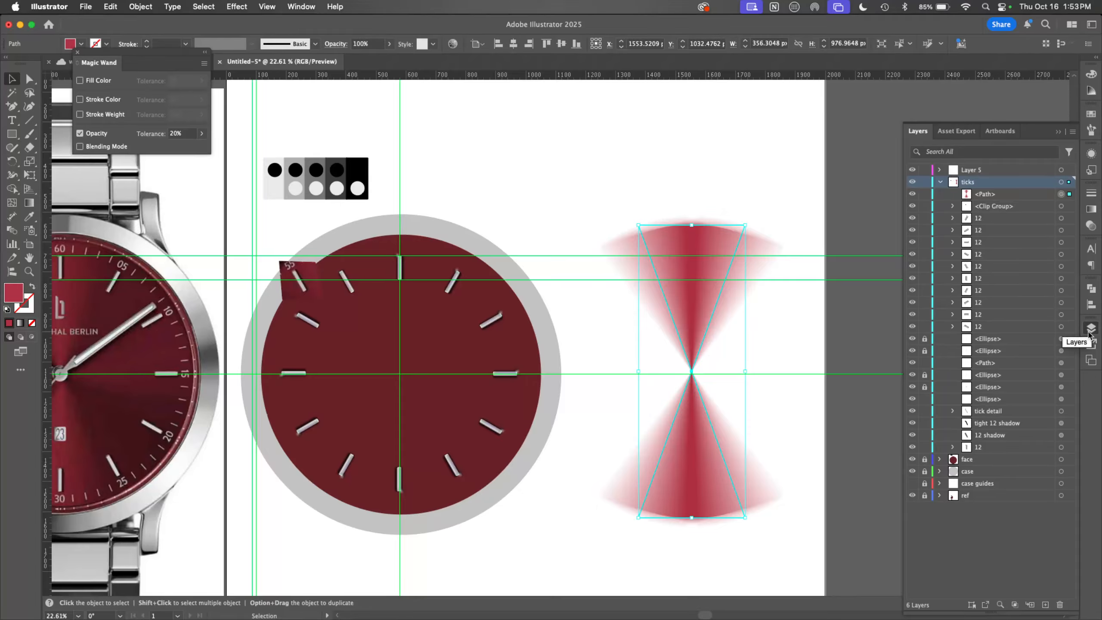
click(944, 182)
drag(924, 194, 925, 256)
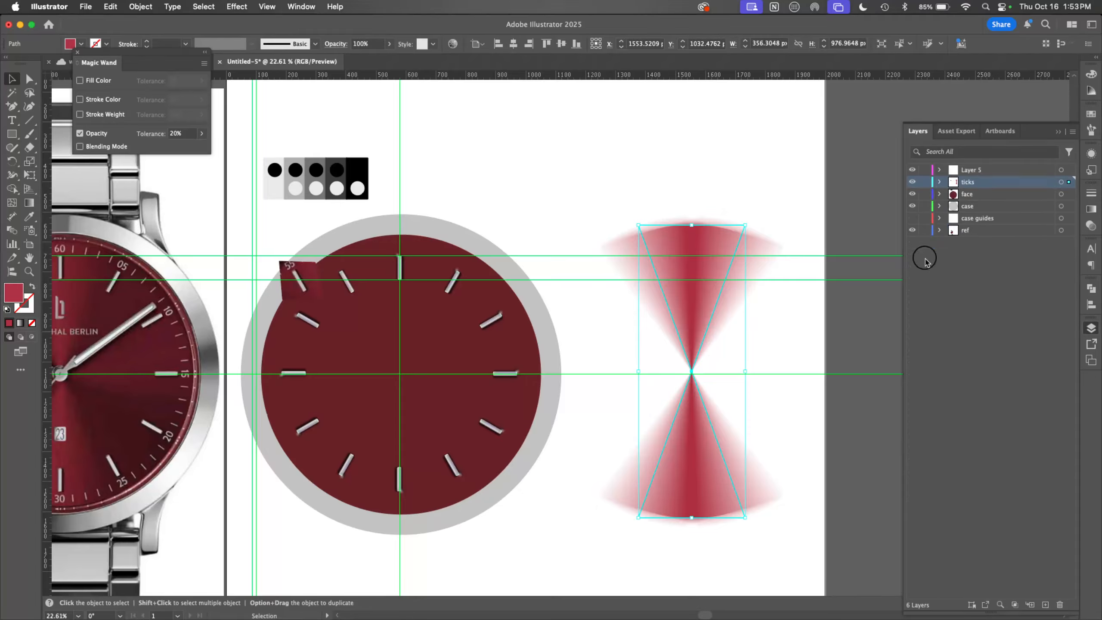
Step: Send the blurred hourglass to the face layer and bring it to the front there
click(980, 196)
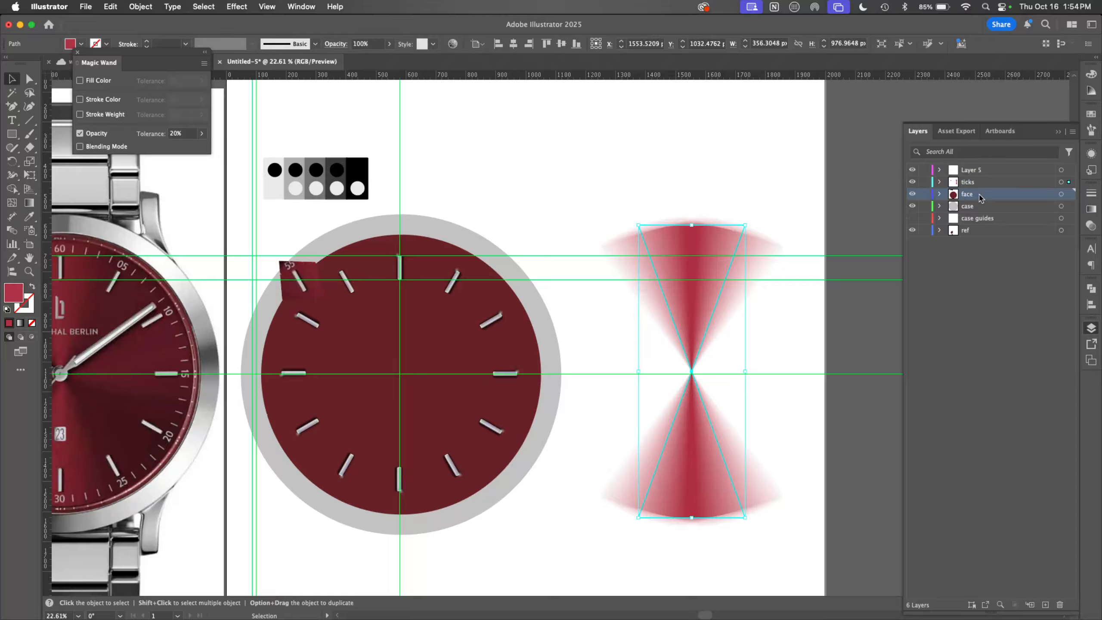
right_click(693, 295)
mouse_move(759, 557)
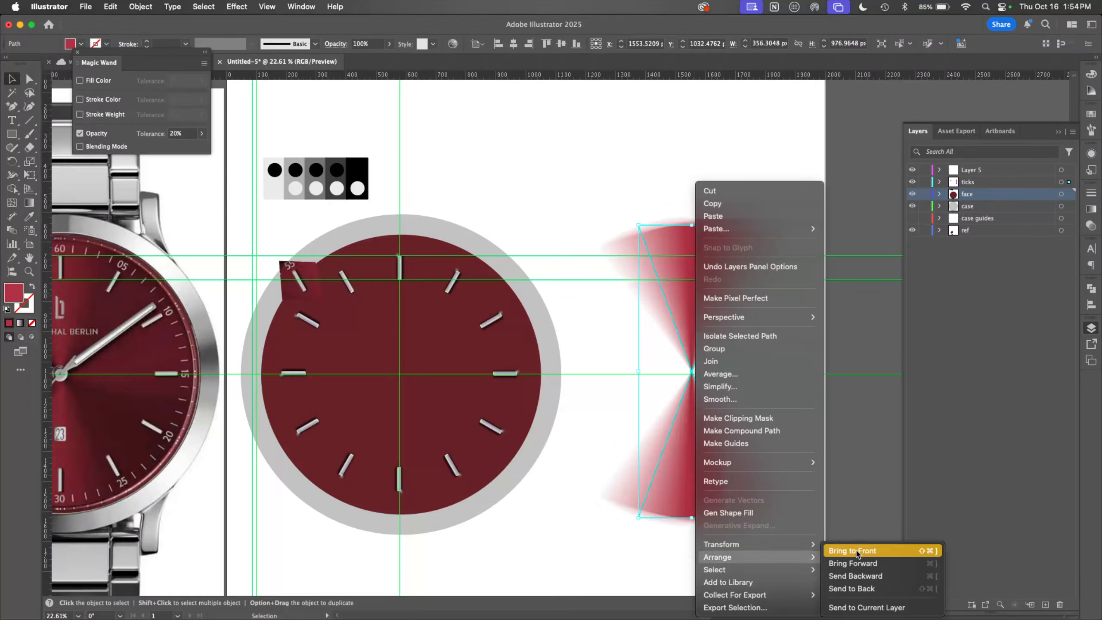
click(882, 607)
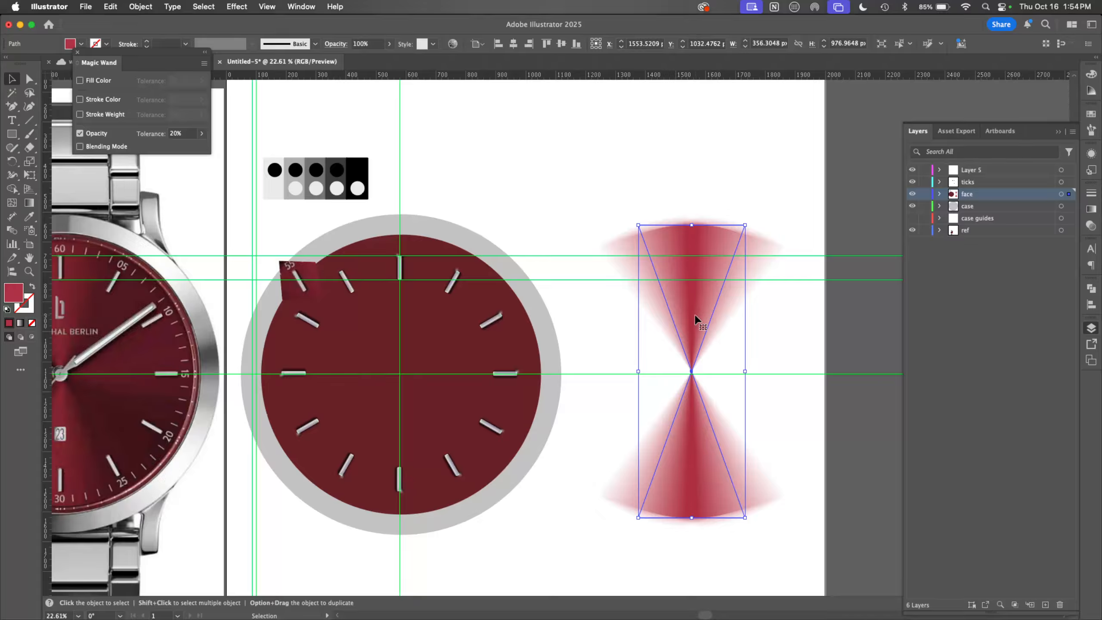
key(shift+super+bracketright)
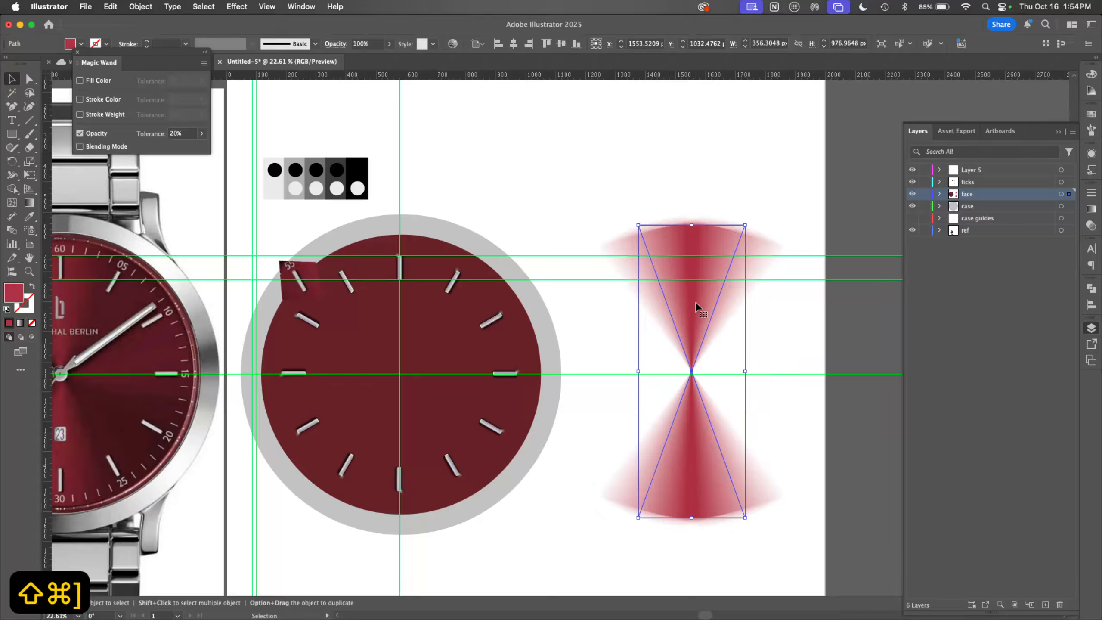
Step: Move the blurred hourglass onto the red dial, centred on the crossing of the guides
drag(696, 308, 405, 306)
key(space)
drag(476, 435, 737, 463)
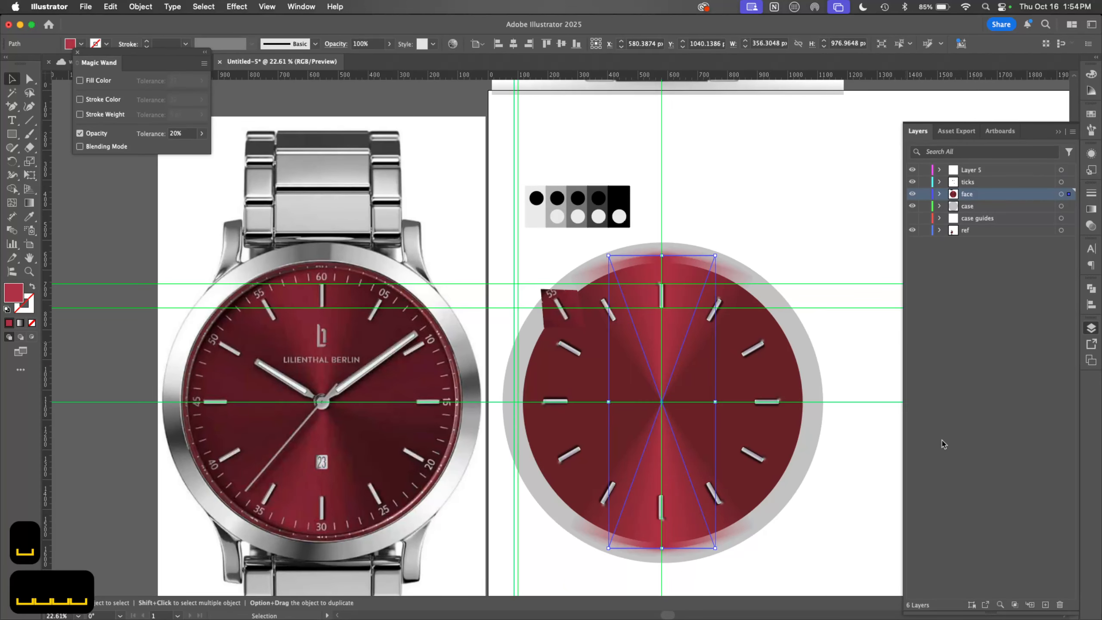
Step: Adjust the hourglass fill to a more saturated, darker red, #992636, with 60% brightness
click(1090, 113)
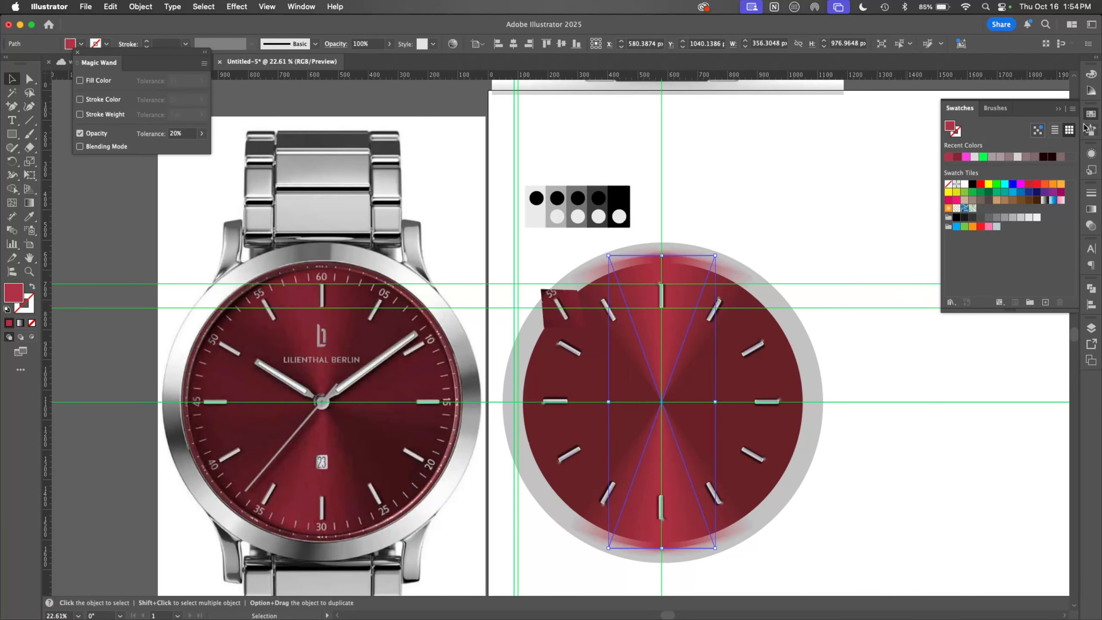
click(1090, 79)
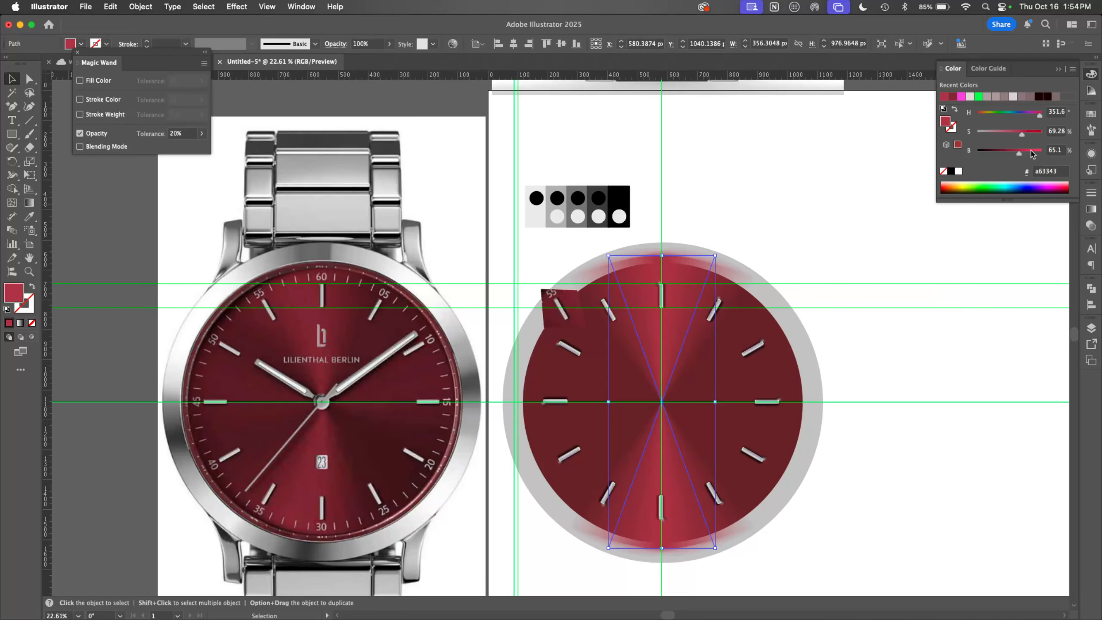
drag(1022, 138, 1015, 157)
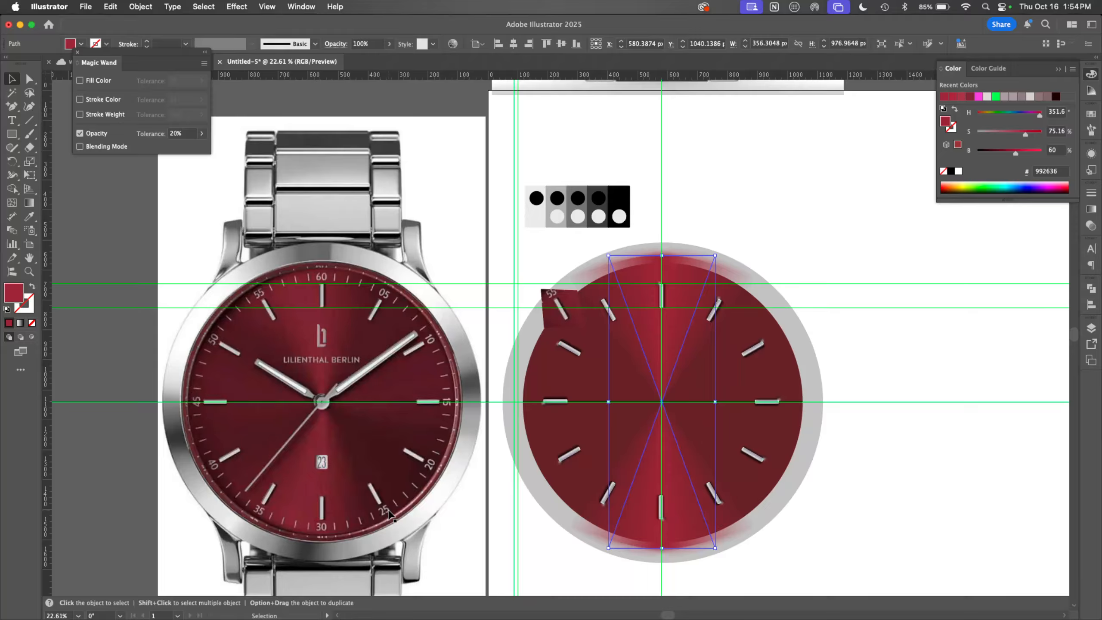
Step: Duplicate the hourglass in place and rotate the copy about the dial centre until it lies nearly horizontal
key(a)
key(super+c)
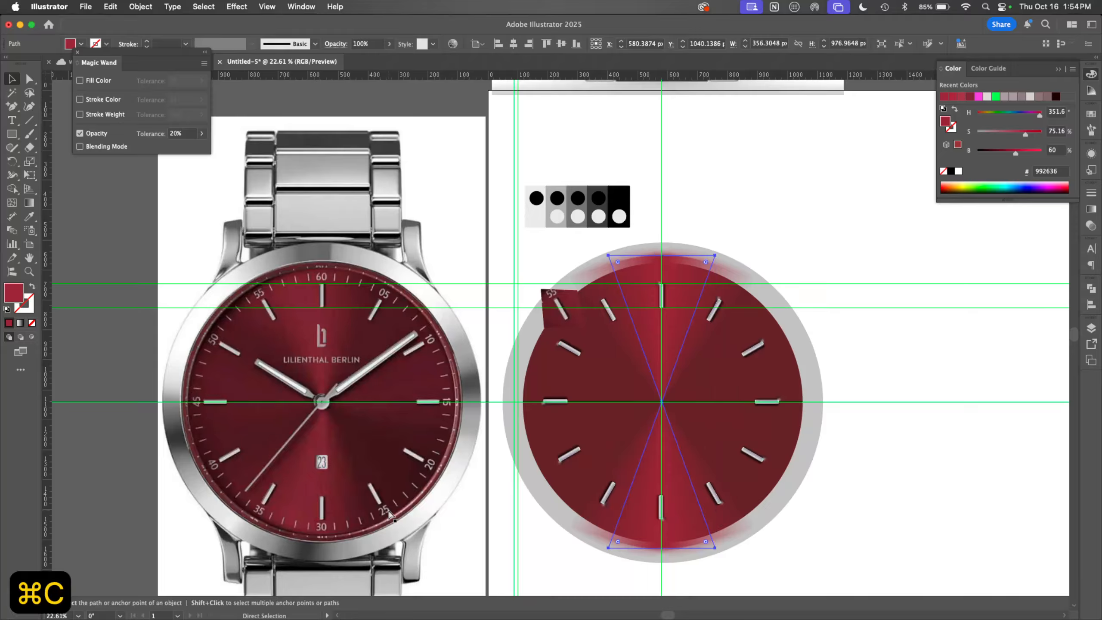
key(super+f)
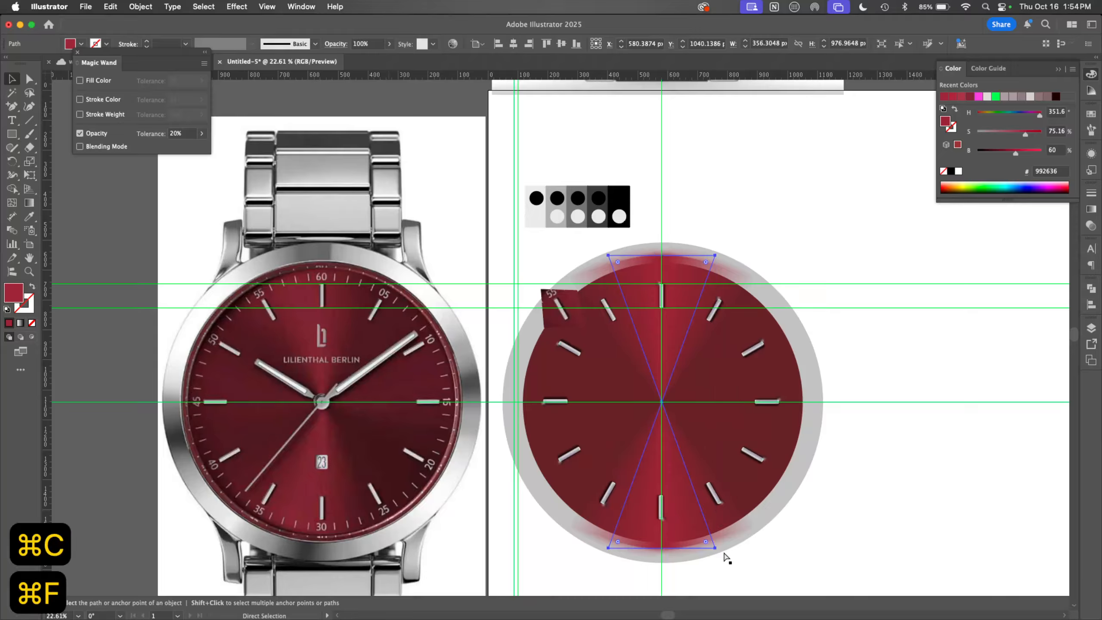
key(v)
drag(722, 555, 828, 355)
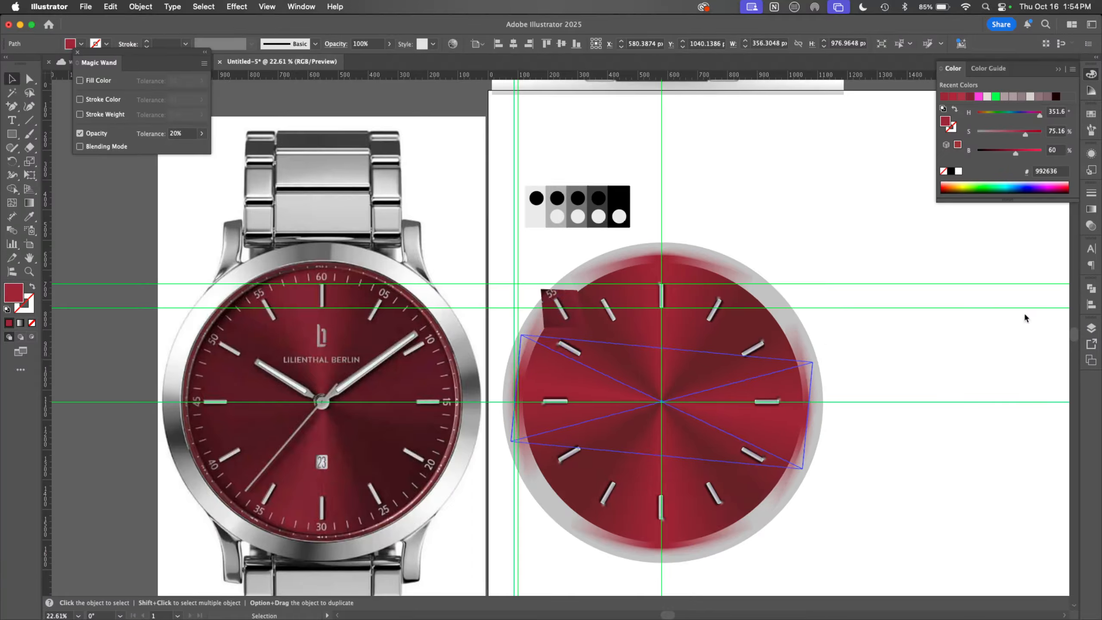
Step: Lower the opacity of the nearly horizontal hourglass to 38%
click(1092, 225)
click(1067, 205)
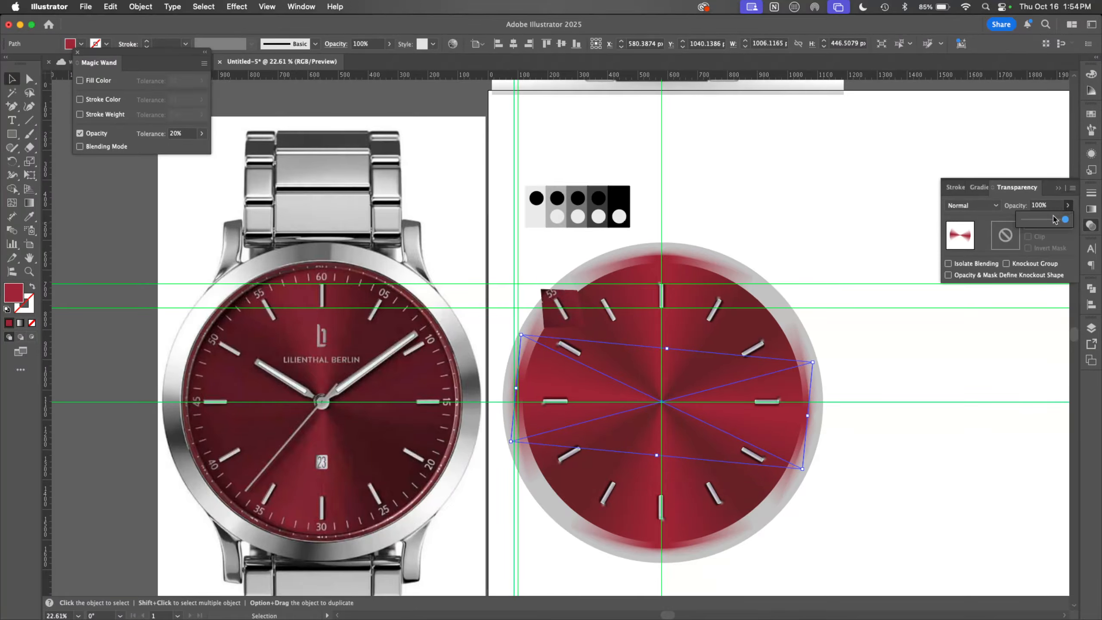
drag(1067, 220, 1039, 221)
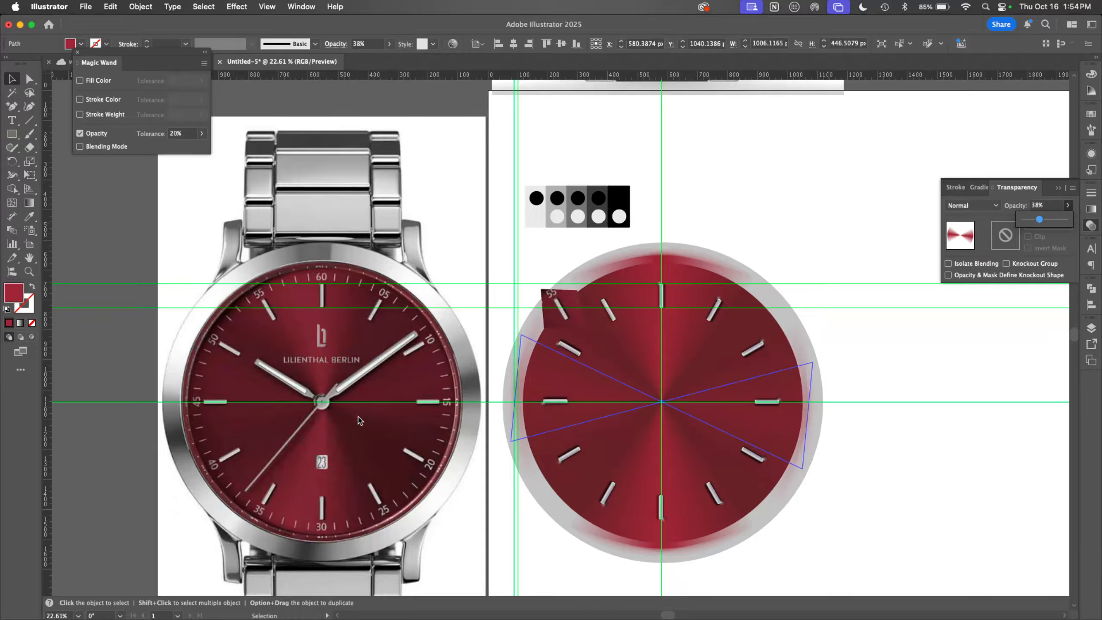
Step: Duplicate the faint hourglass in place and rotate the copy onto the diagonal between the 10–11 and 4–5 o'clock ticks
key(a)
key(super+c)
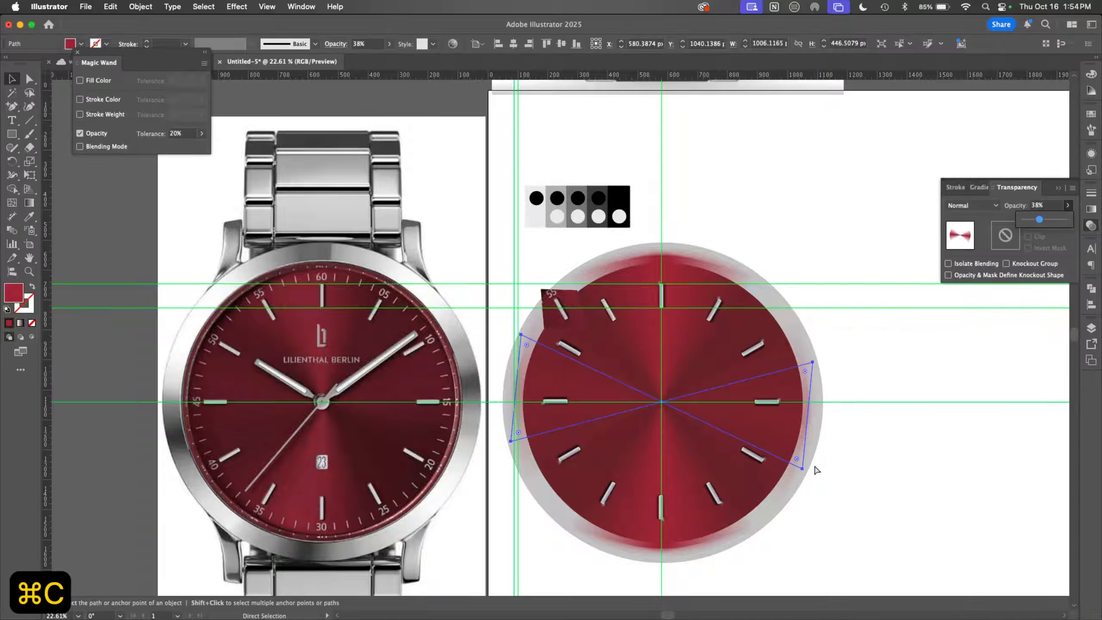
key(super+f)
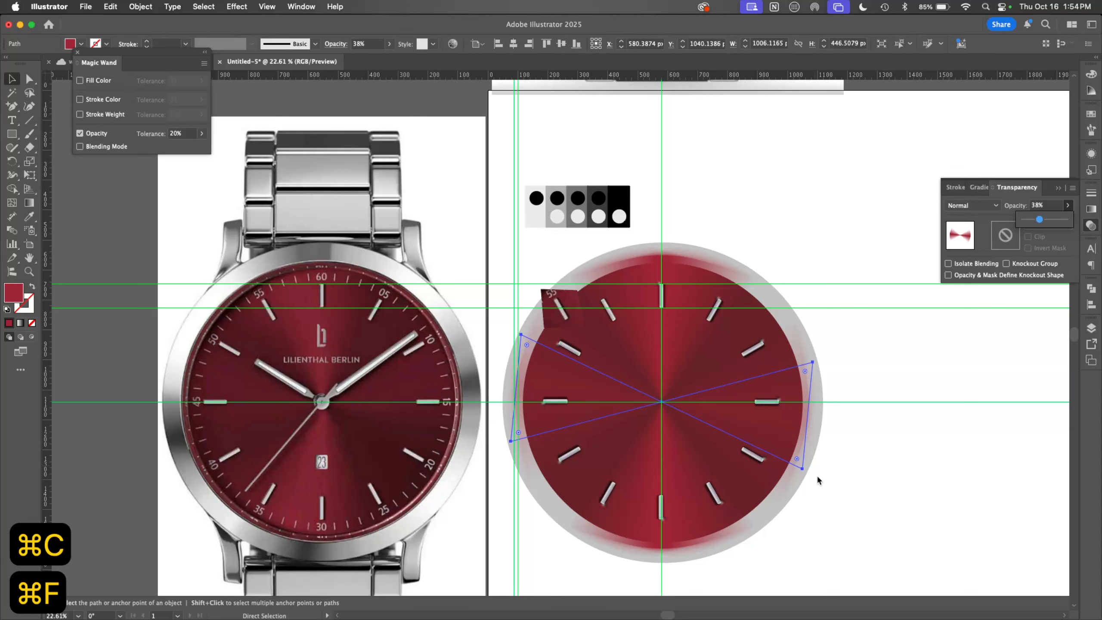
key(v)
drag(808, 474, 703, 546)
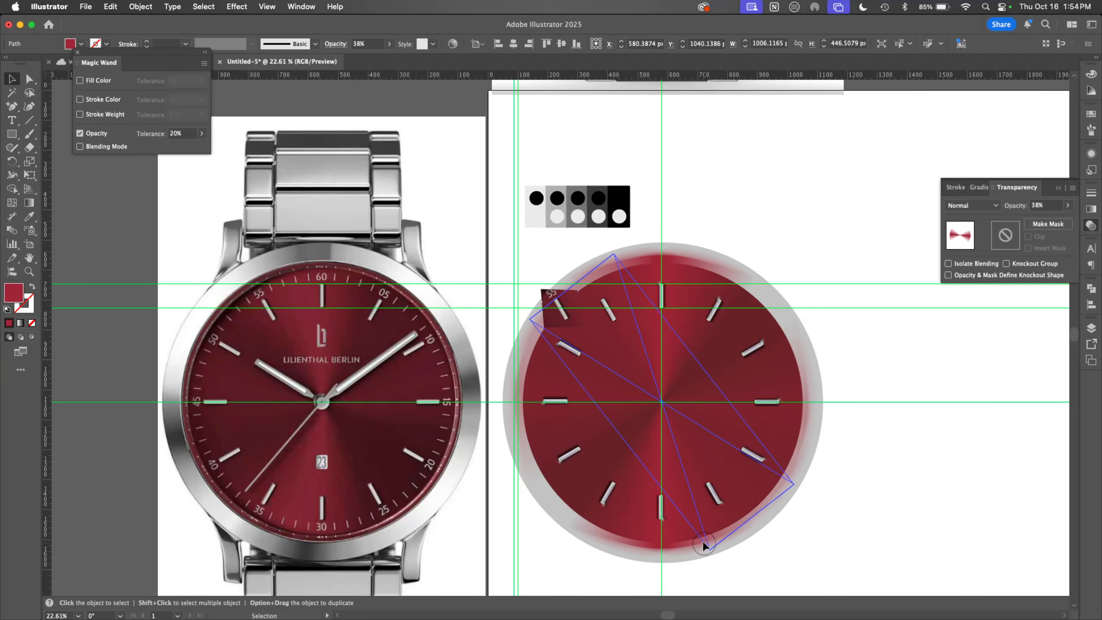
Step: Fill the diagonal hourglass with the dark red sampled just below the hand hub on the reference dial, at 100% opacity
key(i)
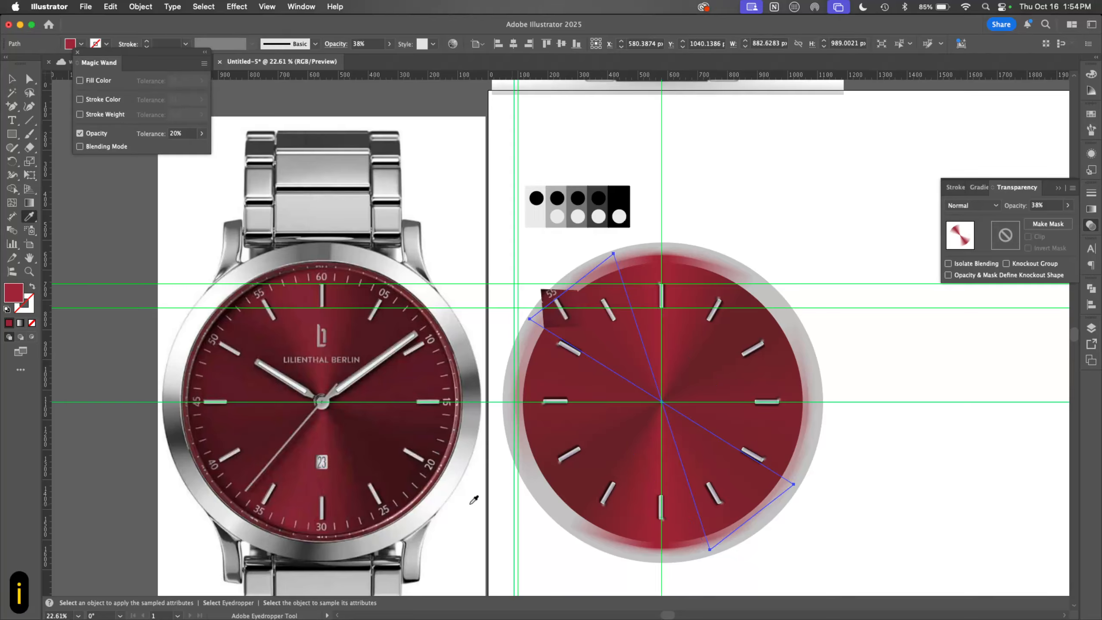
click(338, 420)
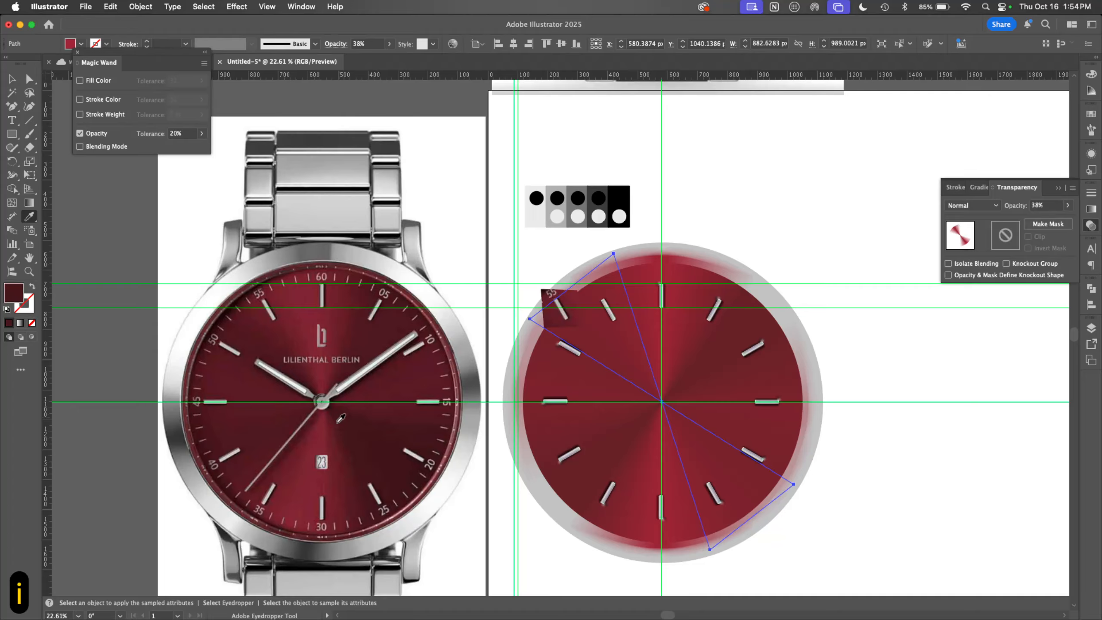
click(649, 553)
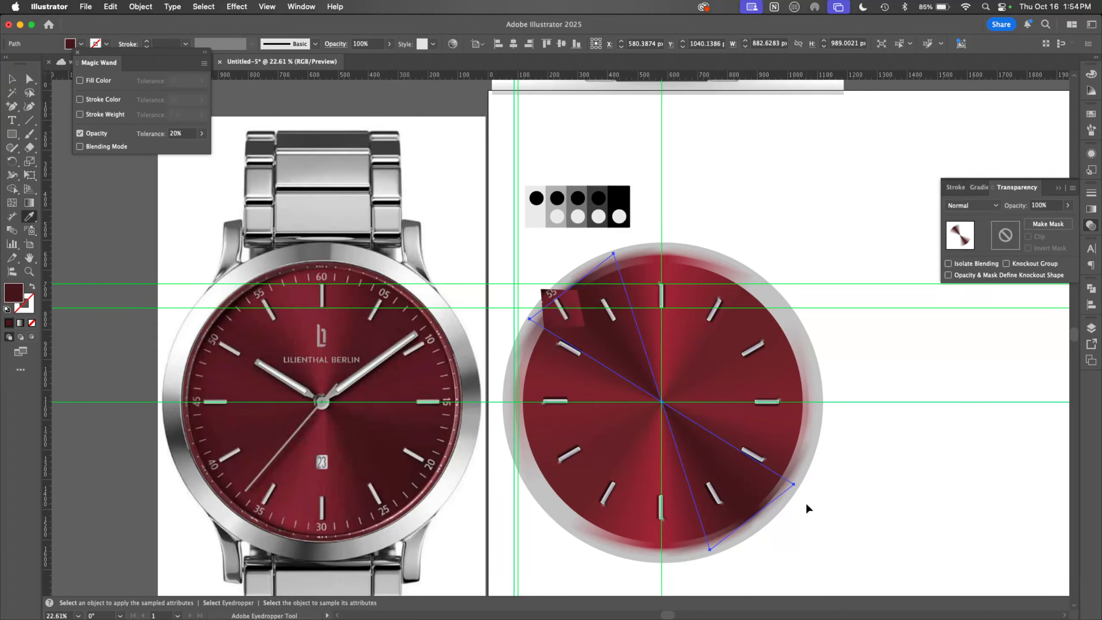
Step: Duplicate the dark red diagonal hourglass in place and rotate the copy about the dial centre onto the 2 and 8 o'clock ticks
key(v)
key(super+c)
key(super+f)
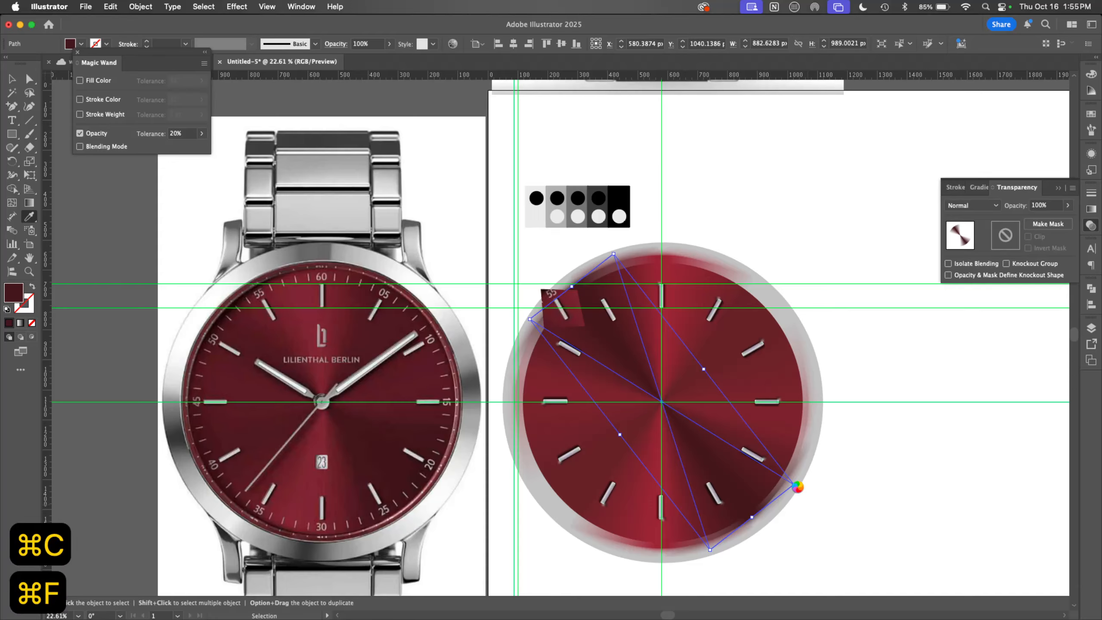
key(i)
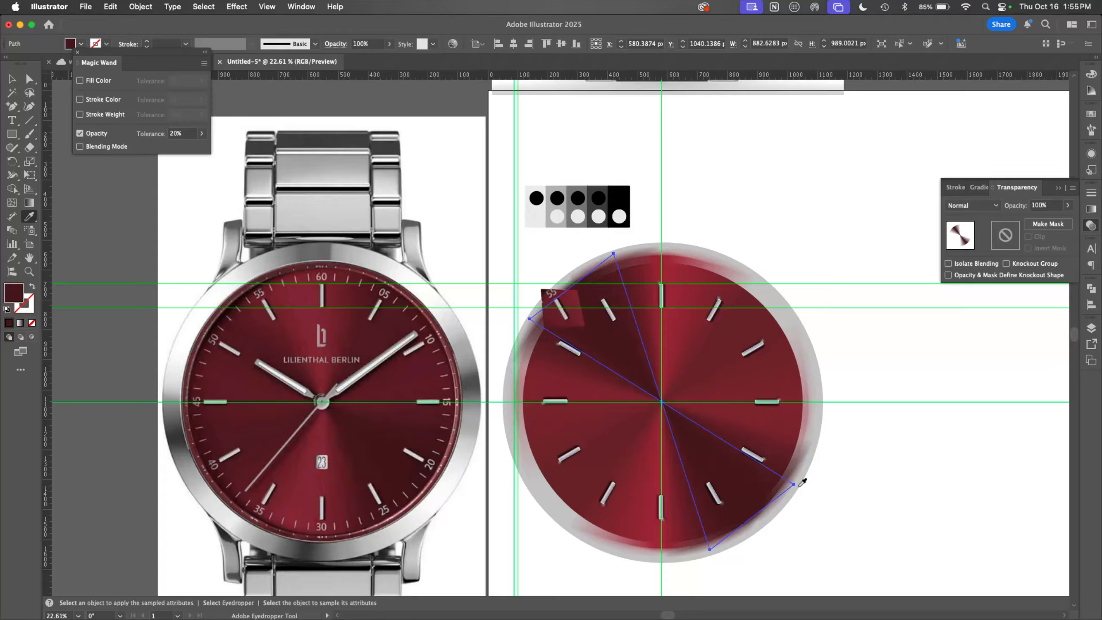
key(v)
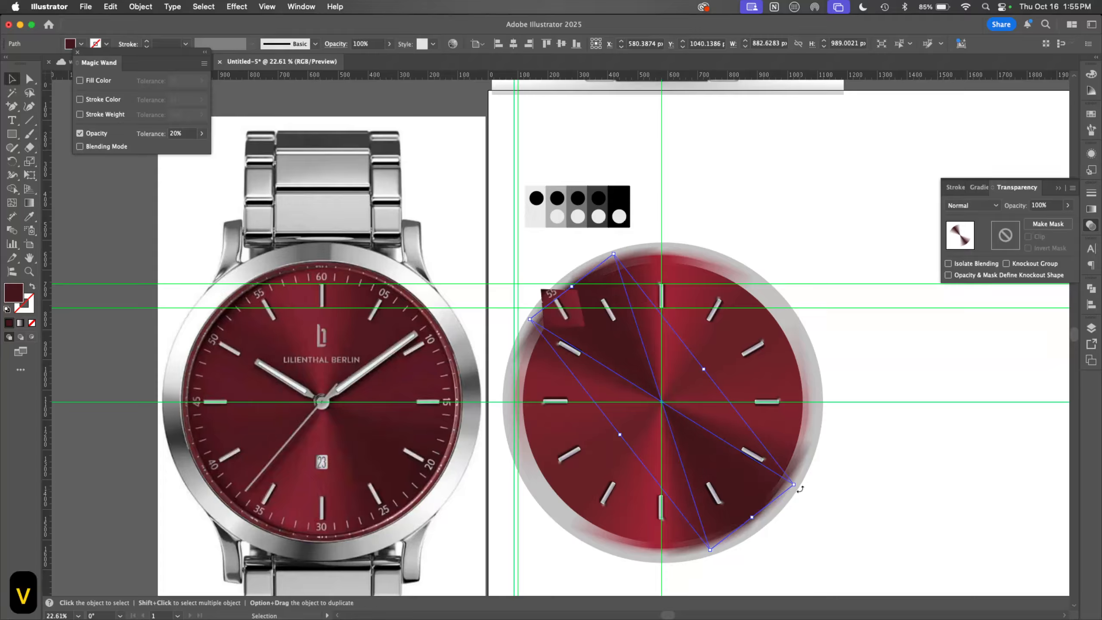
drag(799, 484, 772, 249)
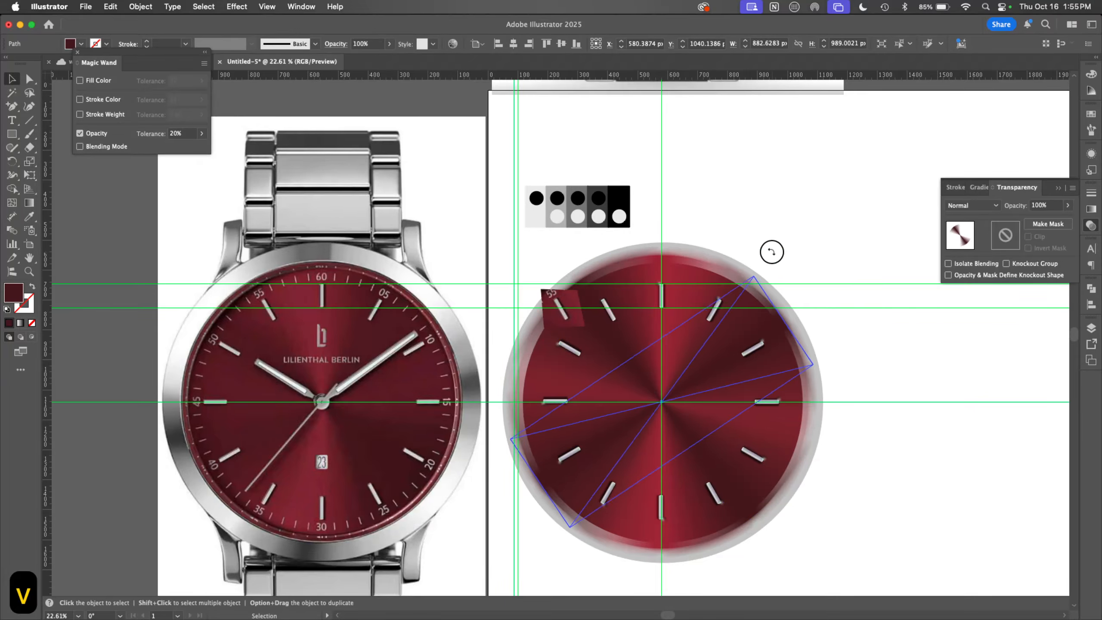
Step: Lower the opacity of both dark red hourglasses to 54%
shift+click(600, 335)
click(1067, 205)
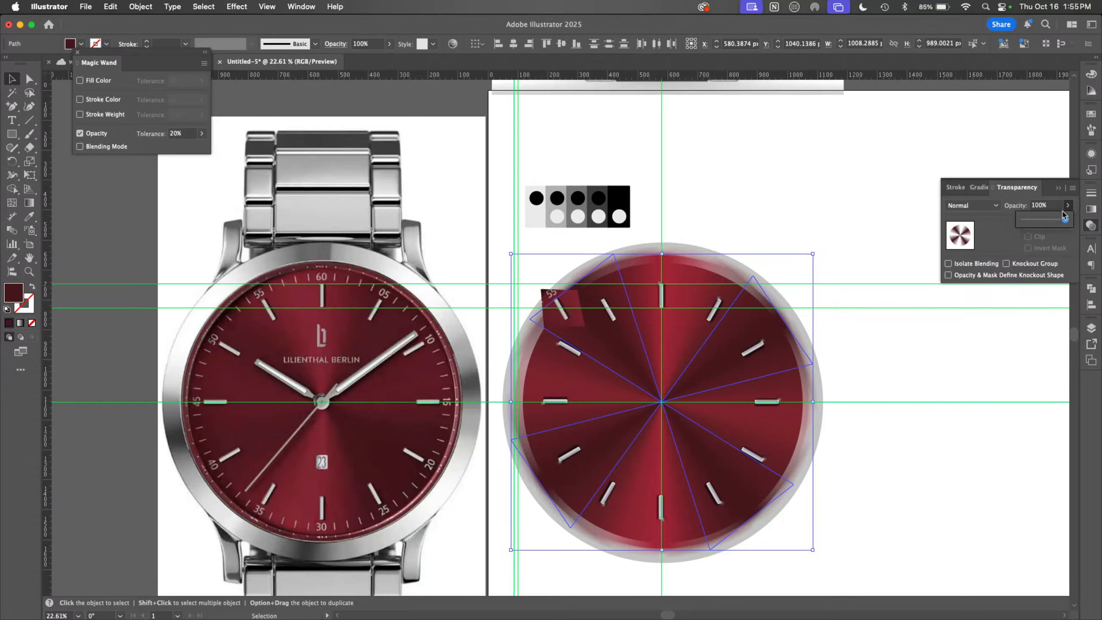
drag(1064, 219, 1049, 222)
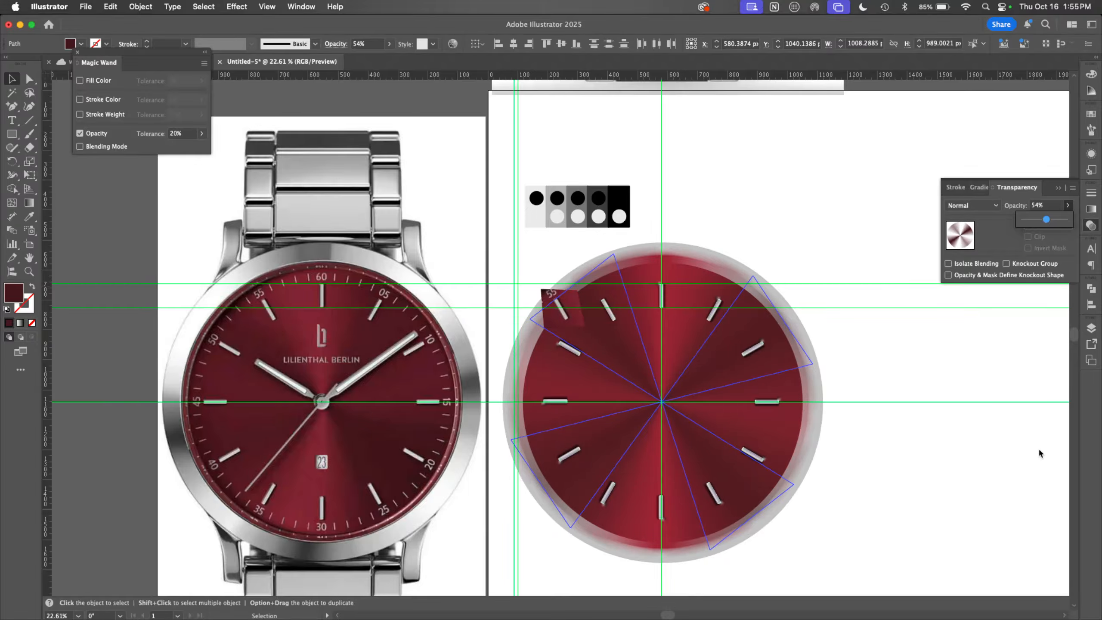
drag(912, 413, 1092, 333)
Step: Duplicate the "main face" circle in place and move the copy to the top of the "face" layer
click(1089, 335)
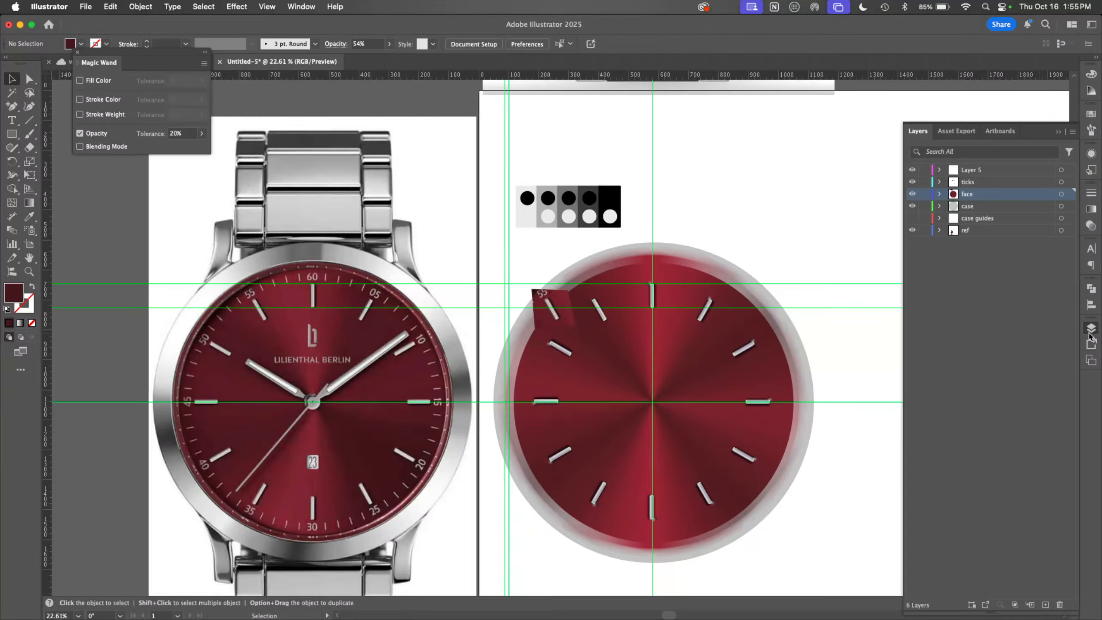
click(940, 194)
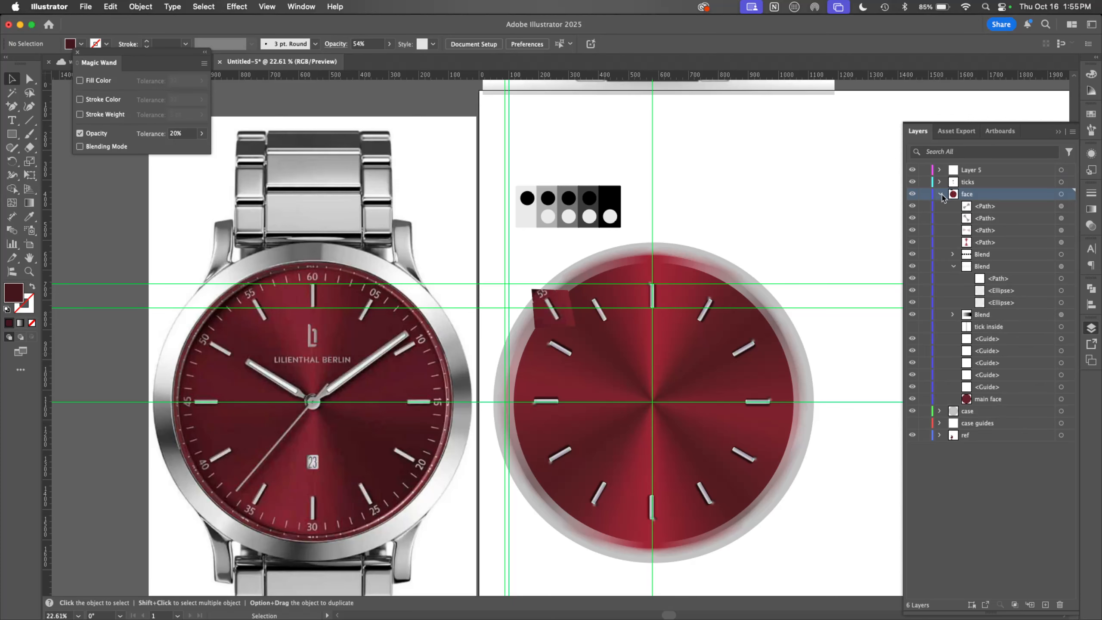
click(1060, 399)
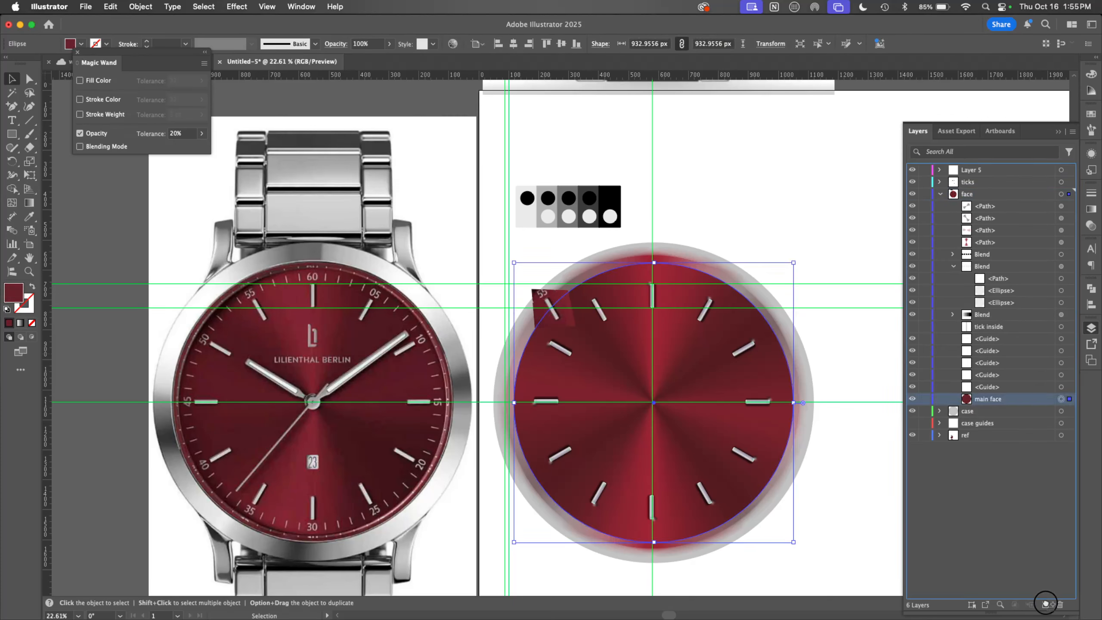
key(super+c)
key(super+f)
drag(1010, 402, 1003, 204)
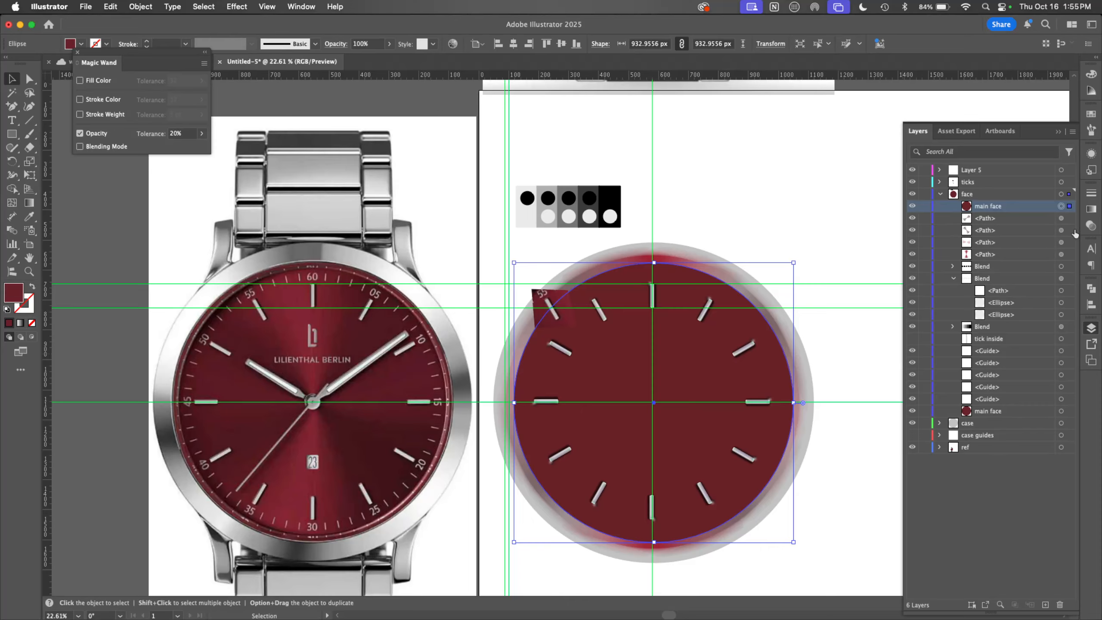
Step: Try to make a clipping mask from the four hourglass paths without the "main face" copy
shift+click(1060, 218)
shift+click(1061, 230)
shift+click(1061, 243)
shift+click(1061, 255)
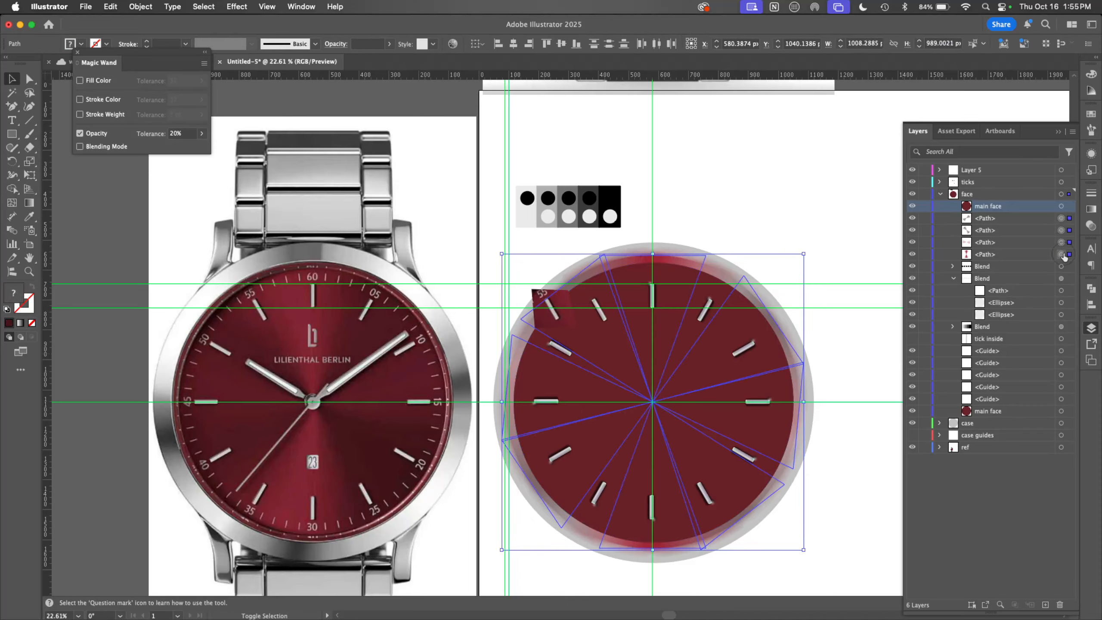
key(a)
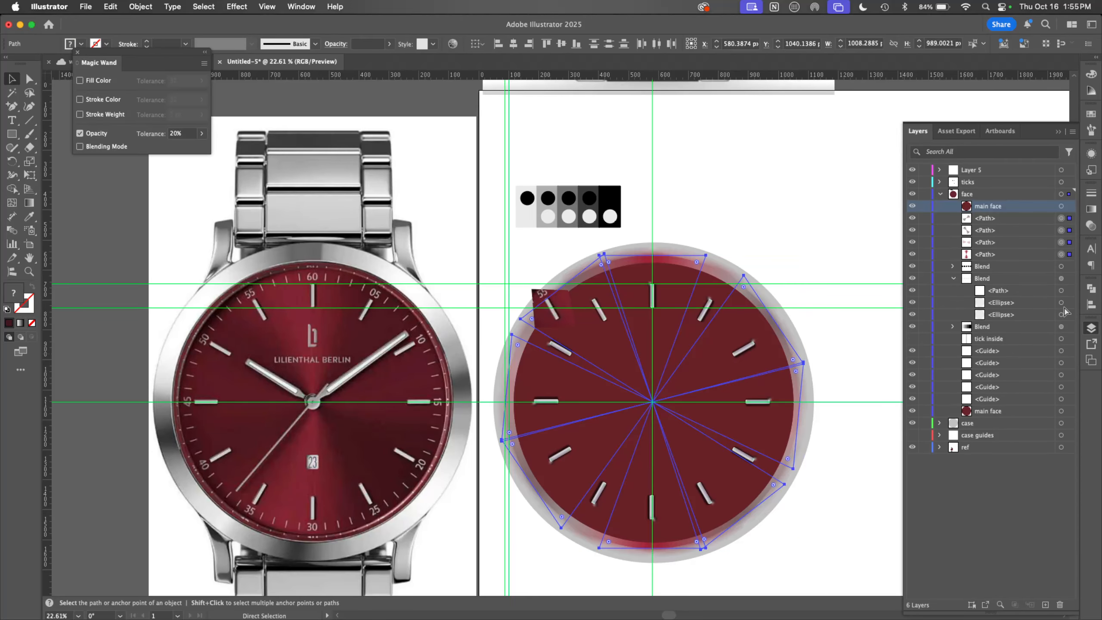
key(super+7)
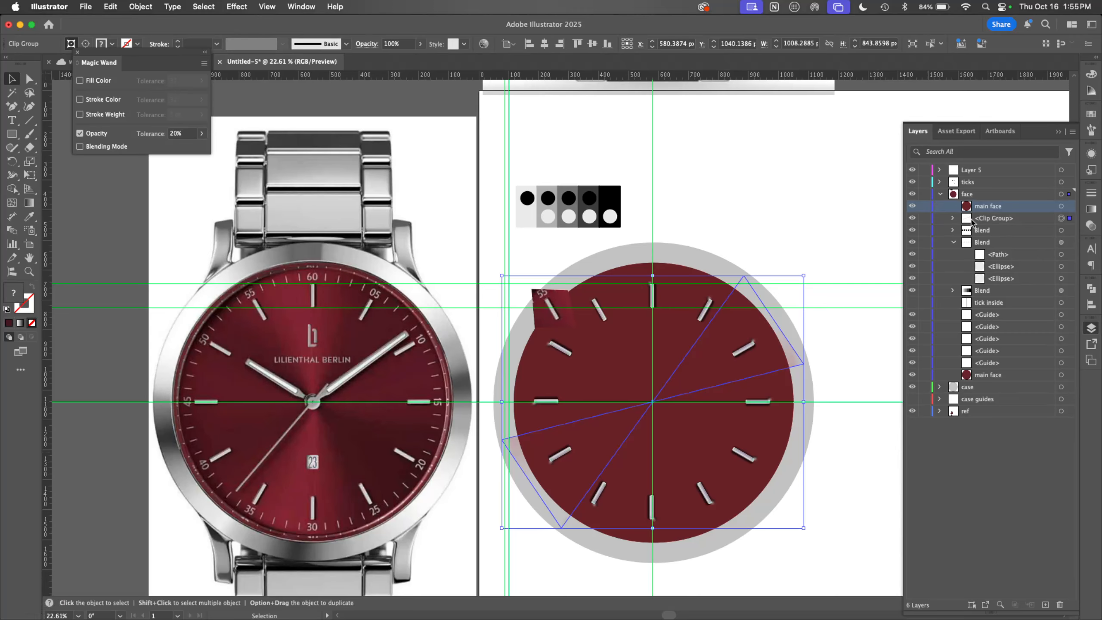
key(super+z)
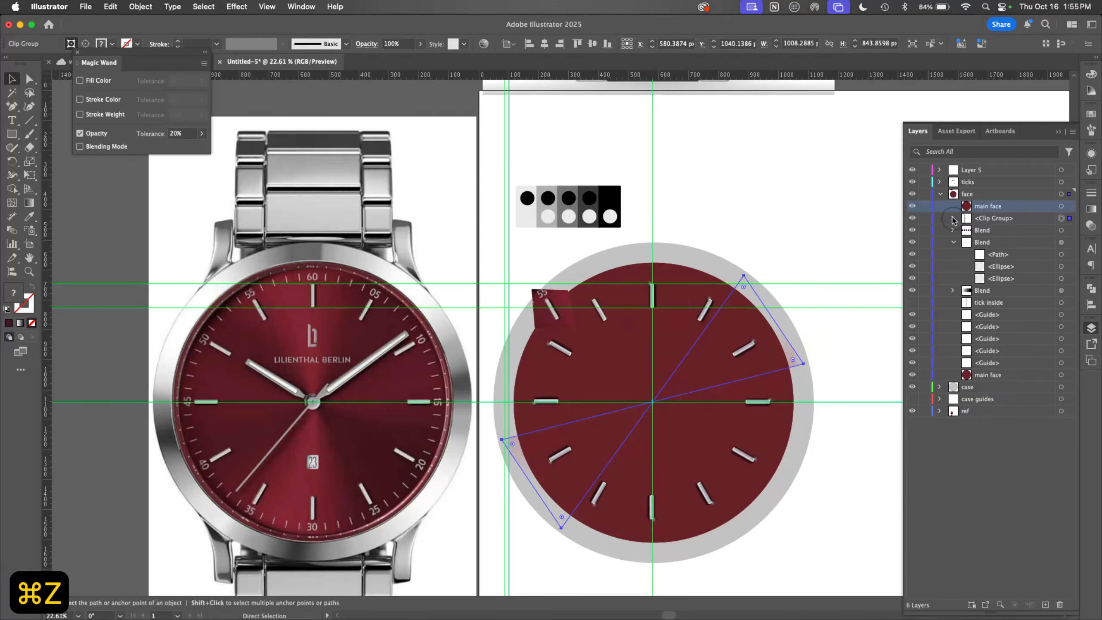
key(super+z)
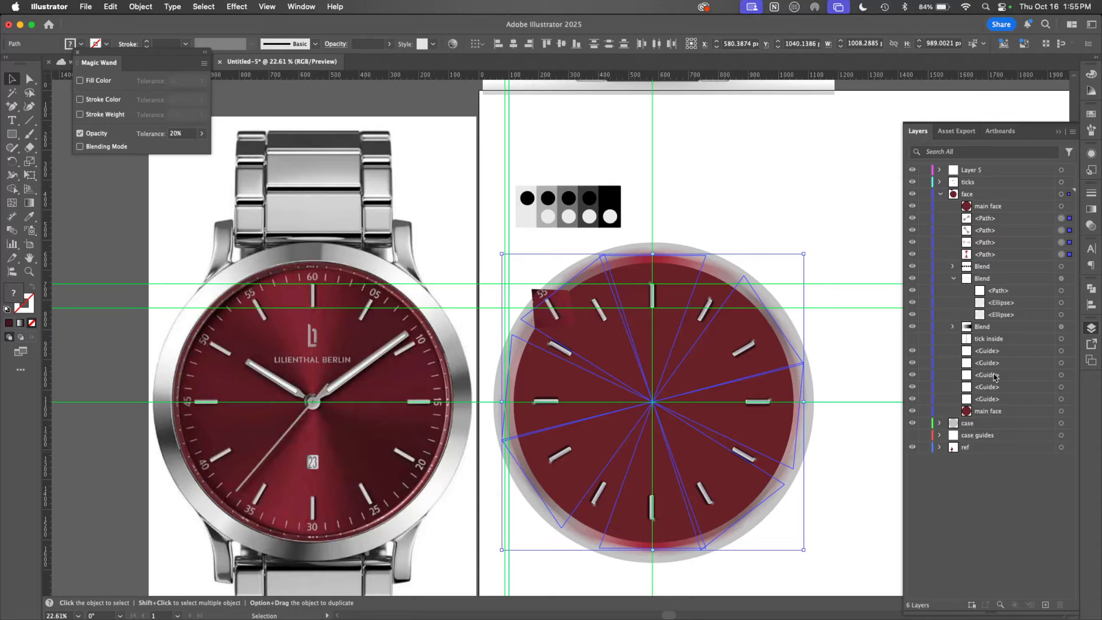
Step: Clip the four blurred hourglass paths to the dial with the top "main face" copy as the clipping mask
click(1061, 208)
shift+click(1061, 218)
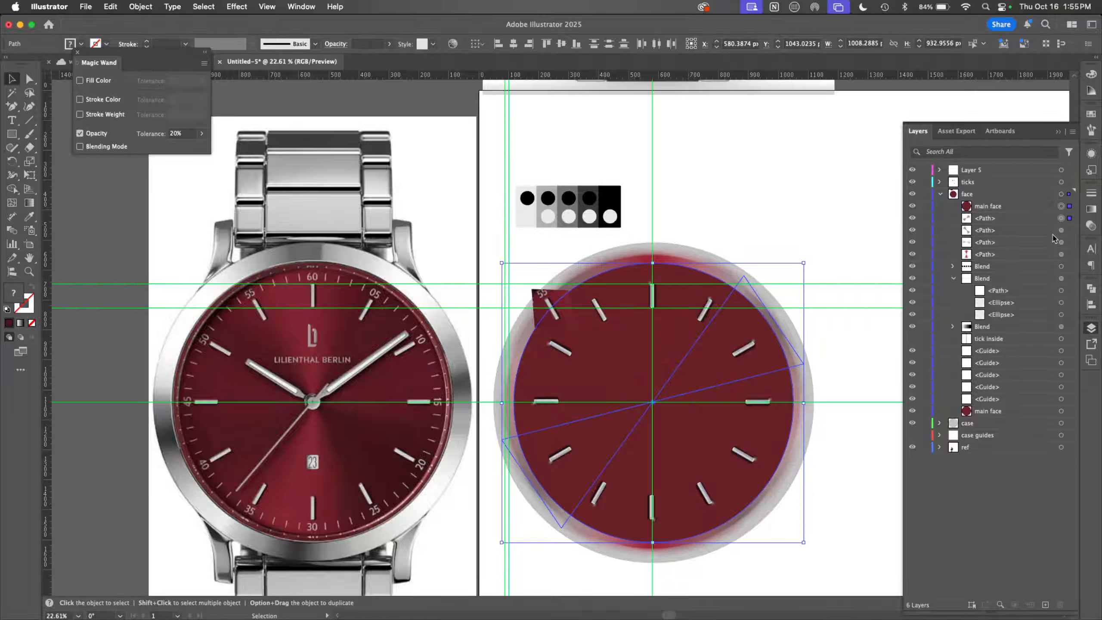
shift+click(1061, 217)
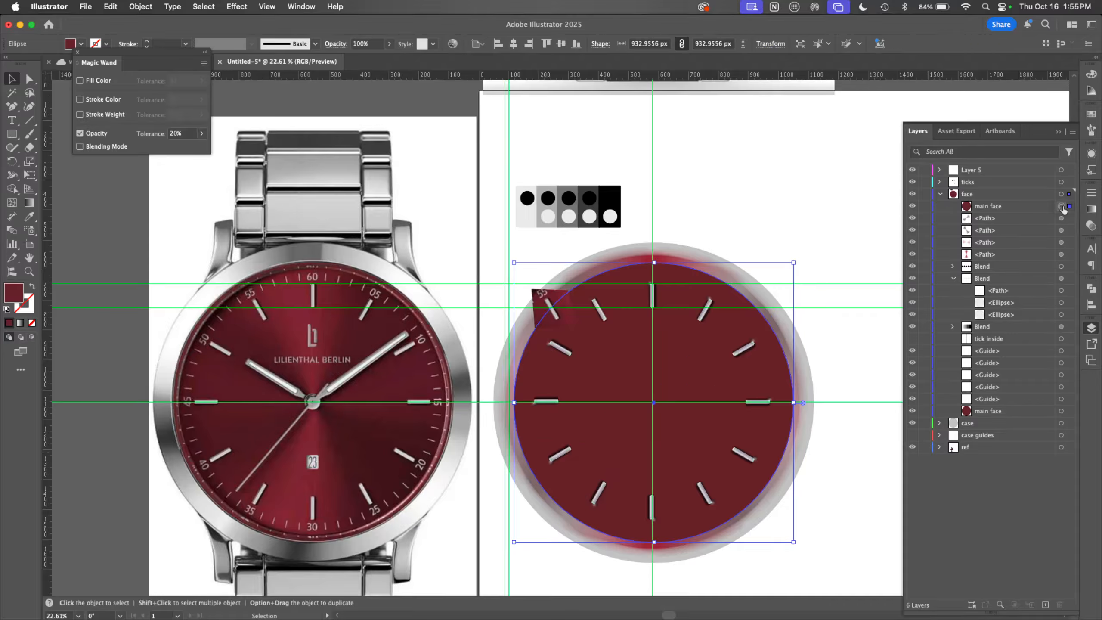
shift+click(1061, 255)
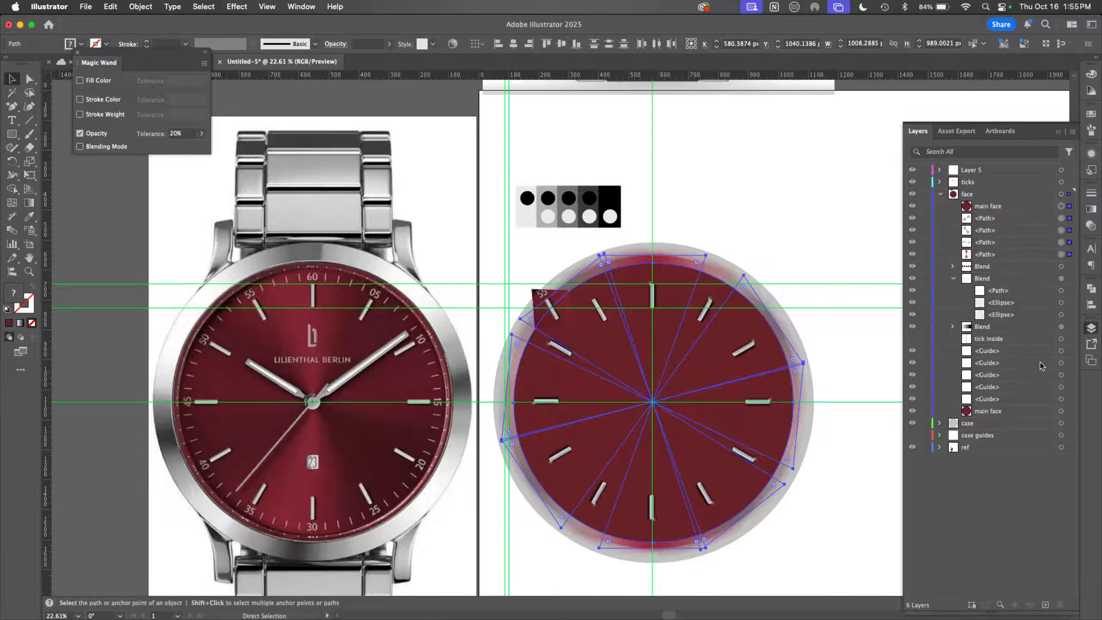
key(super+7)
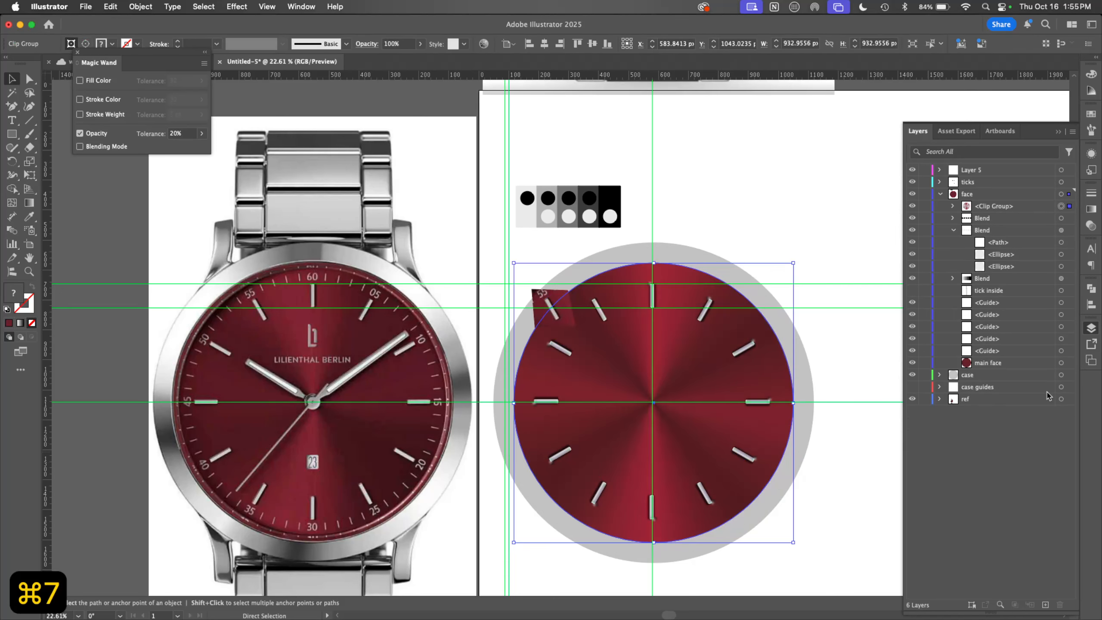
Step: Rename the hourglass clip group "bowtie blur" and collapse it
click(953, 206)
double_click(987, 208)
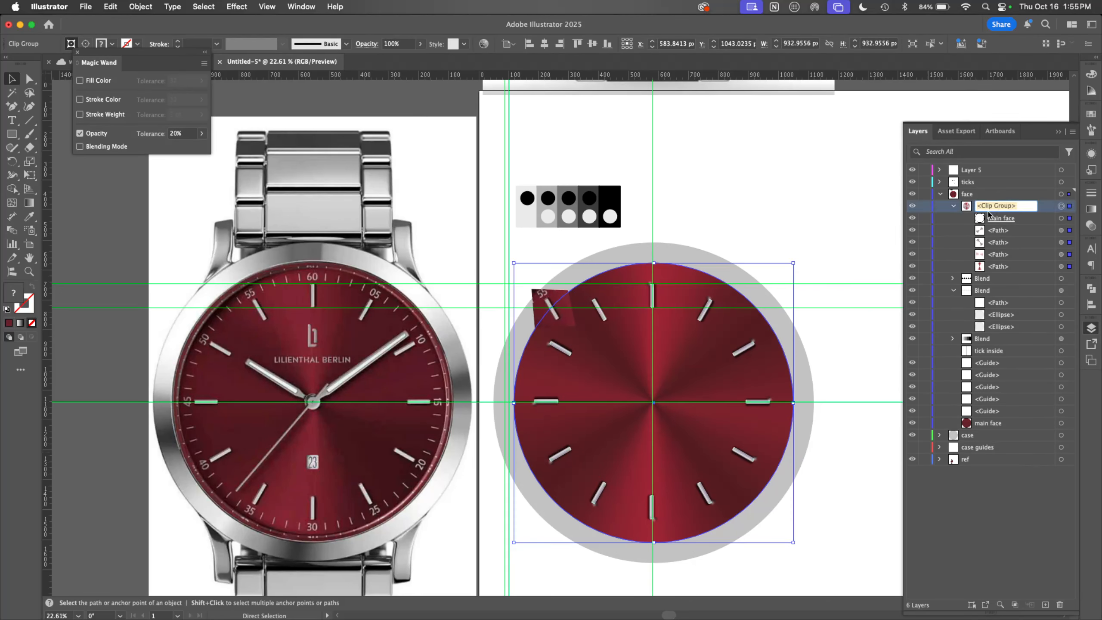
text(bow)
text(tie blur)
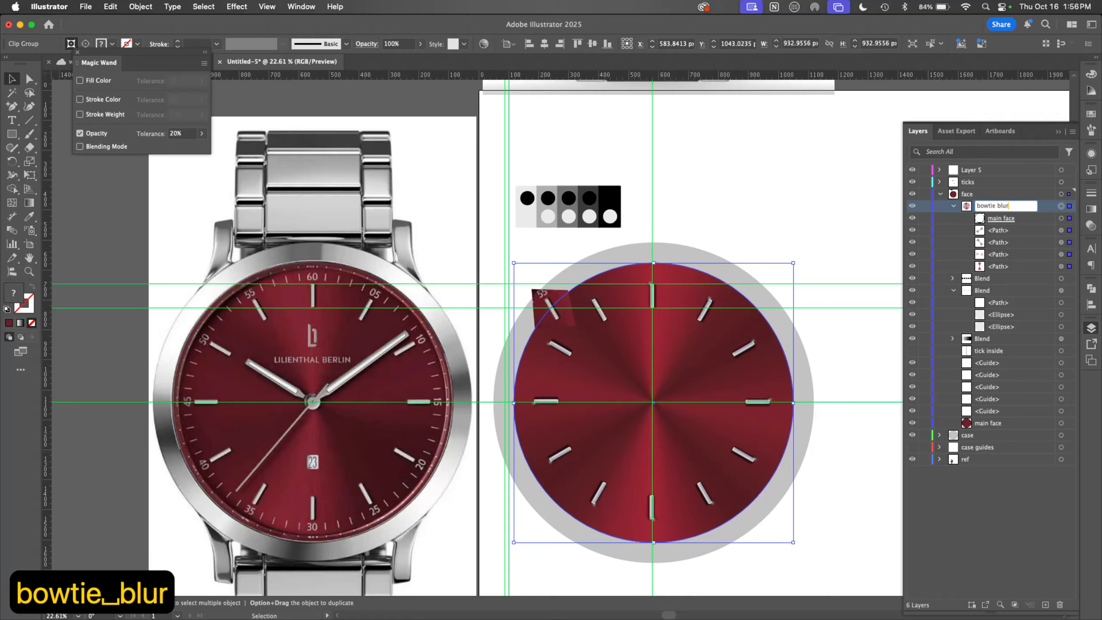
key(Return)
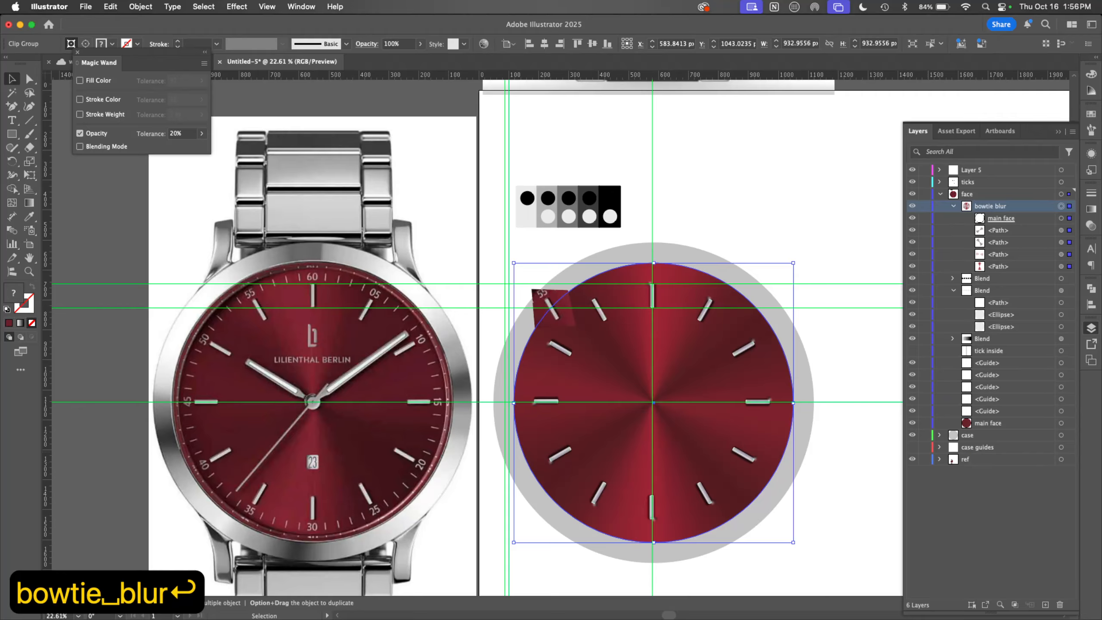
click(953, 206)
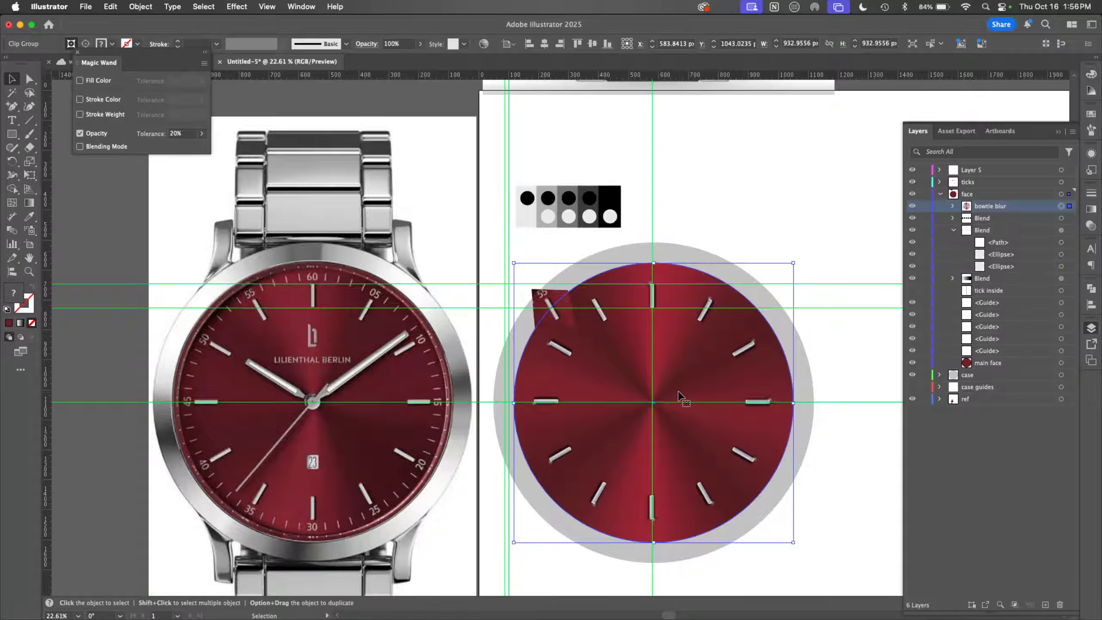
Step: Compare the dial with and without the "bowtie blur" group, and hide the guides
click(912, 206)
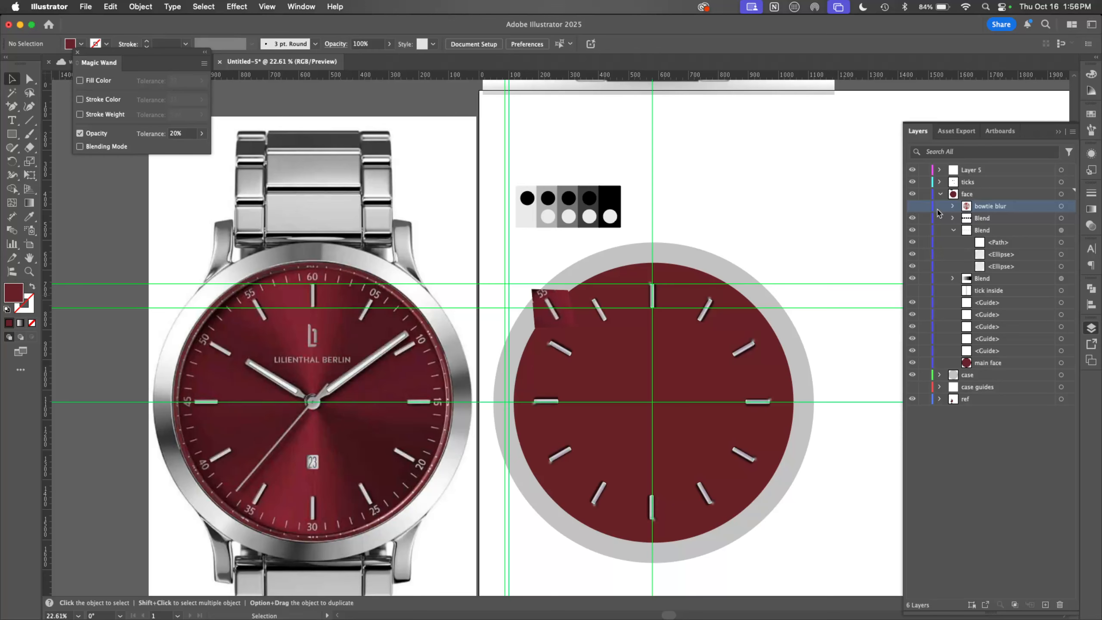
click(913, 206)
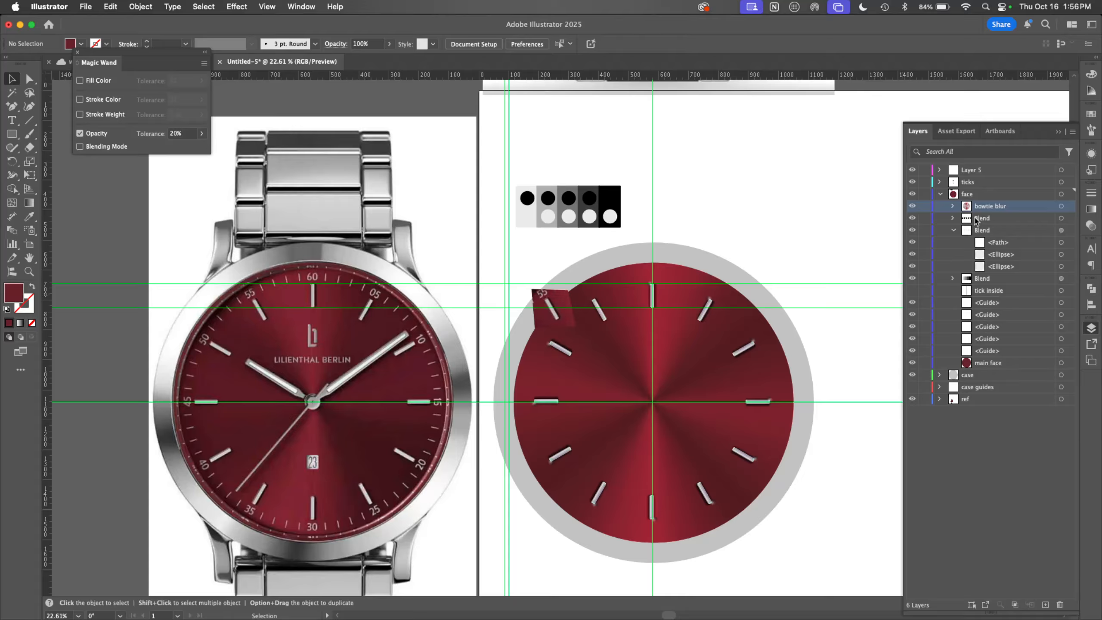
click(953, 206)
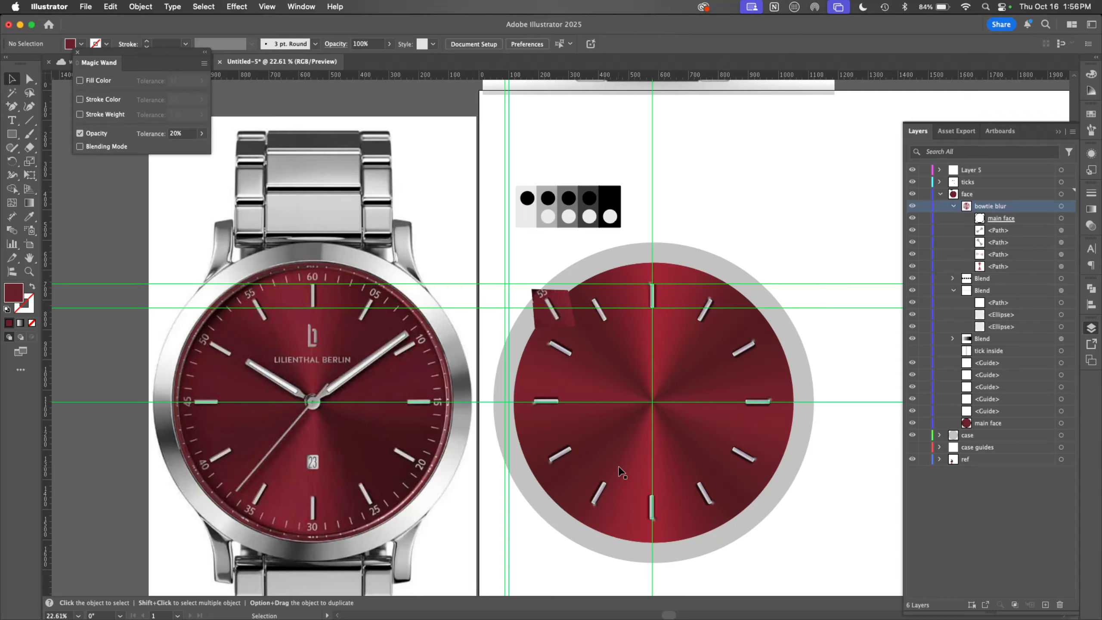
key(super+semicolon)
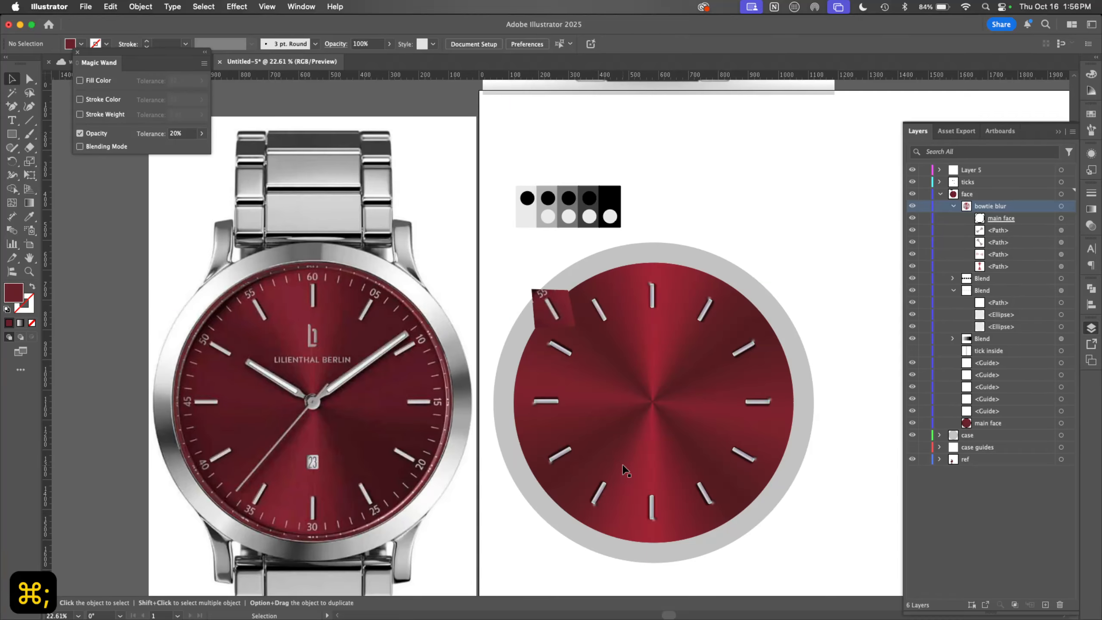
Step: Draw a circle about 958 px in diameter from the dial centre, inside the "main face" clipping circle of "bowtie blur"
click(1060, 218)
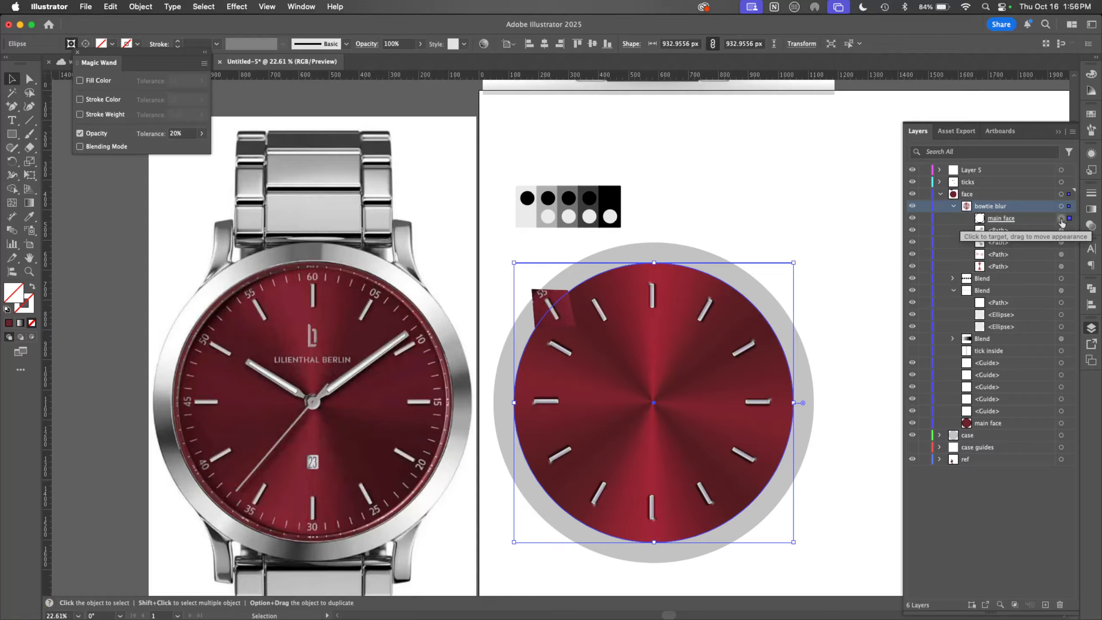
key(shift+d)
key(shift+d)
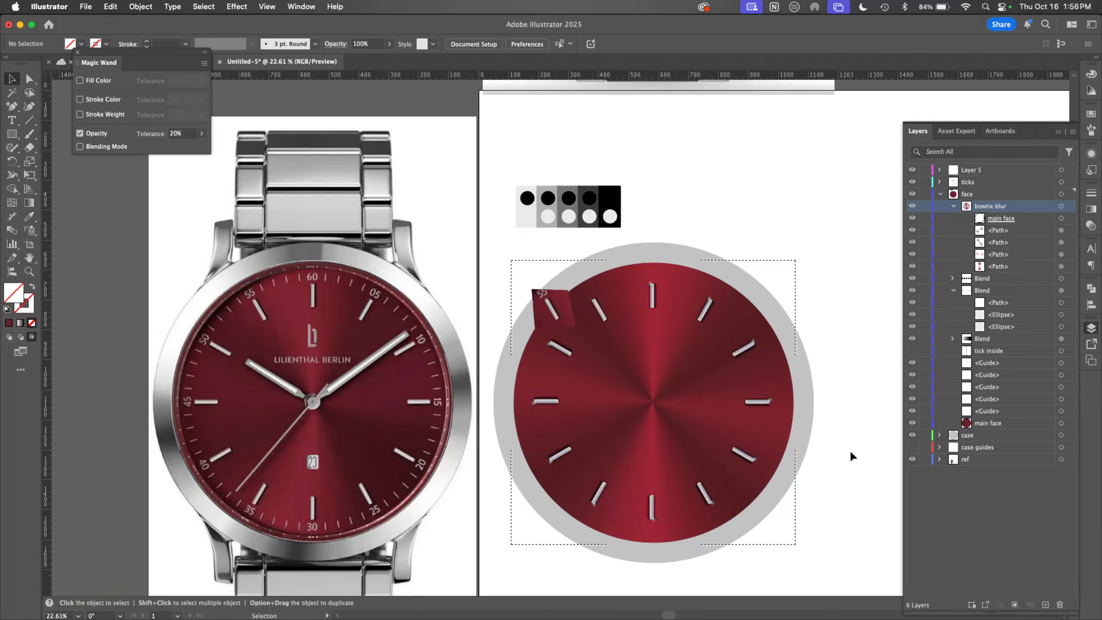
key(l)
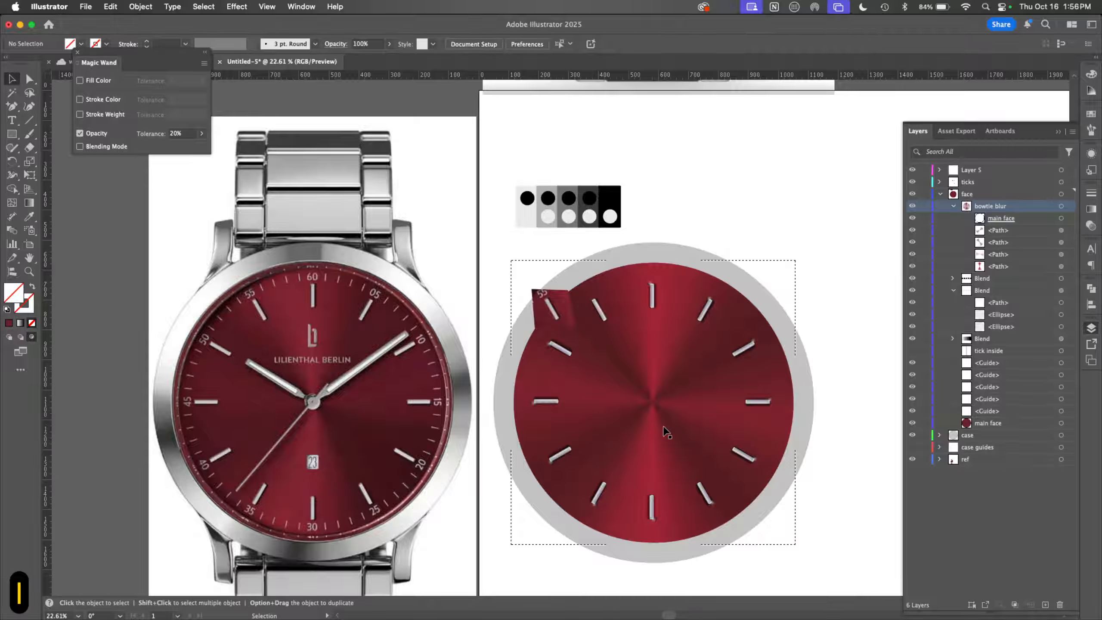
drag(652, 401, 793, 530)
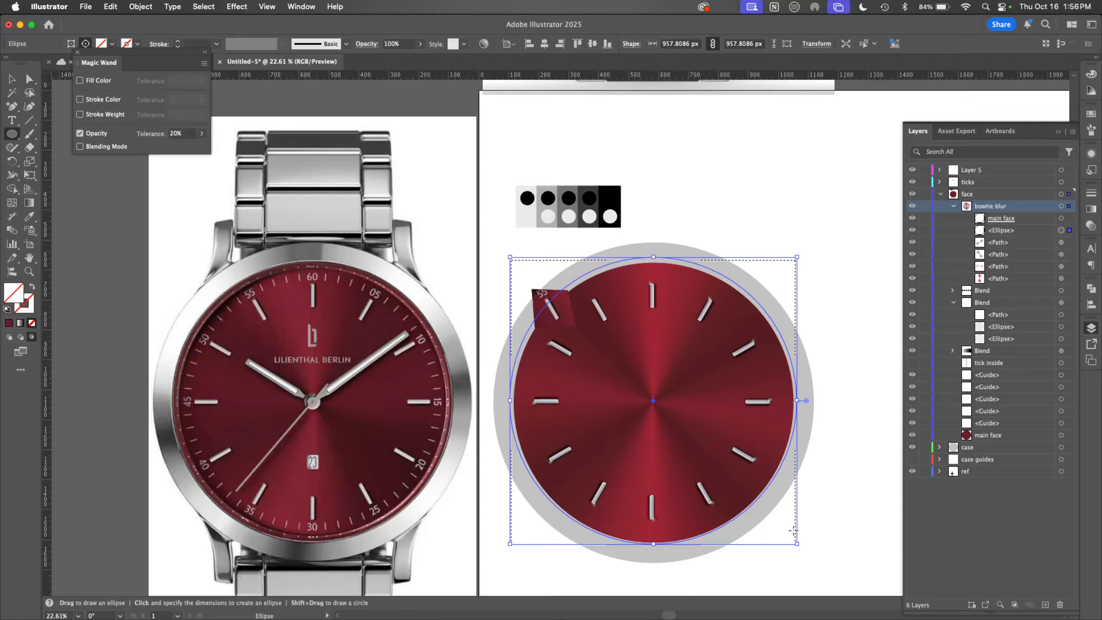
Step: Give the new circle a solid black fill with no stroke and display its transparency settings
key(d)
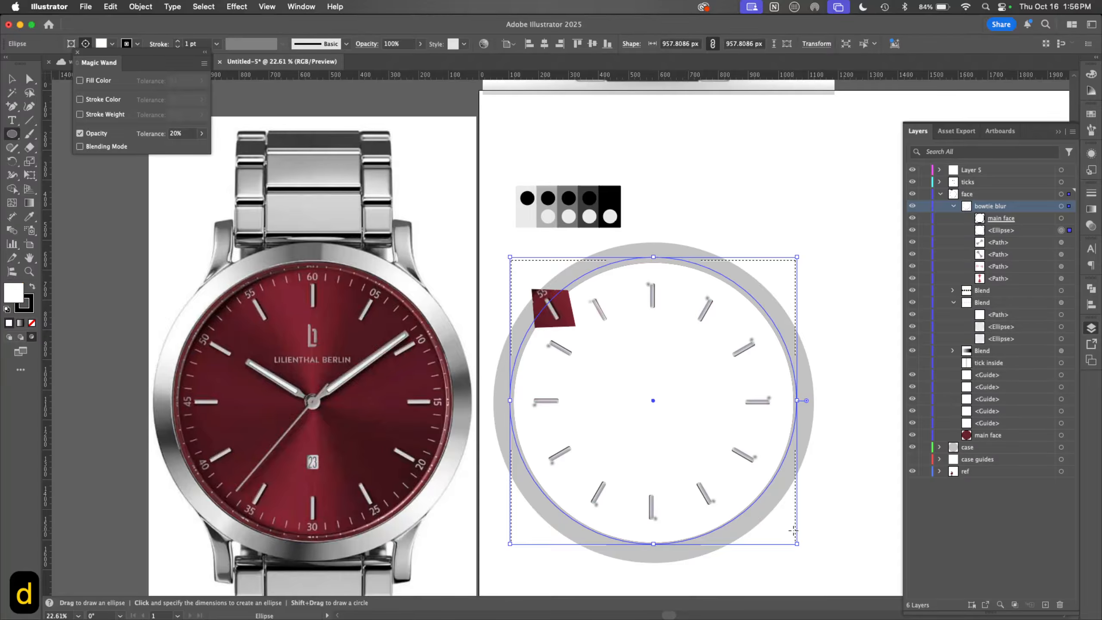
key(shift+x)
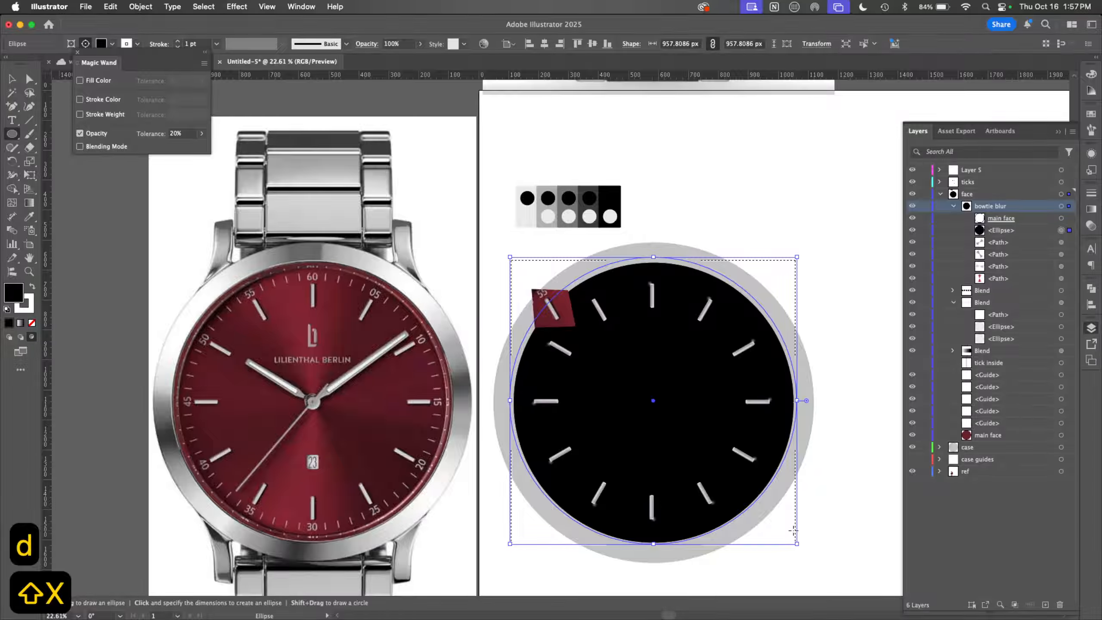
key(x)
key(slash)
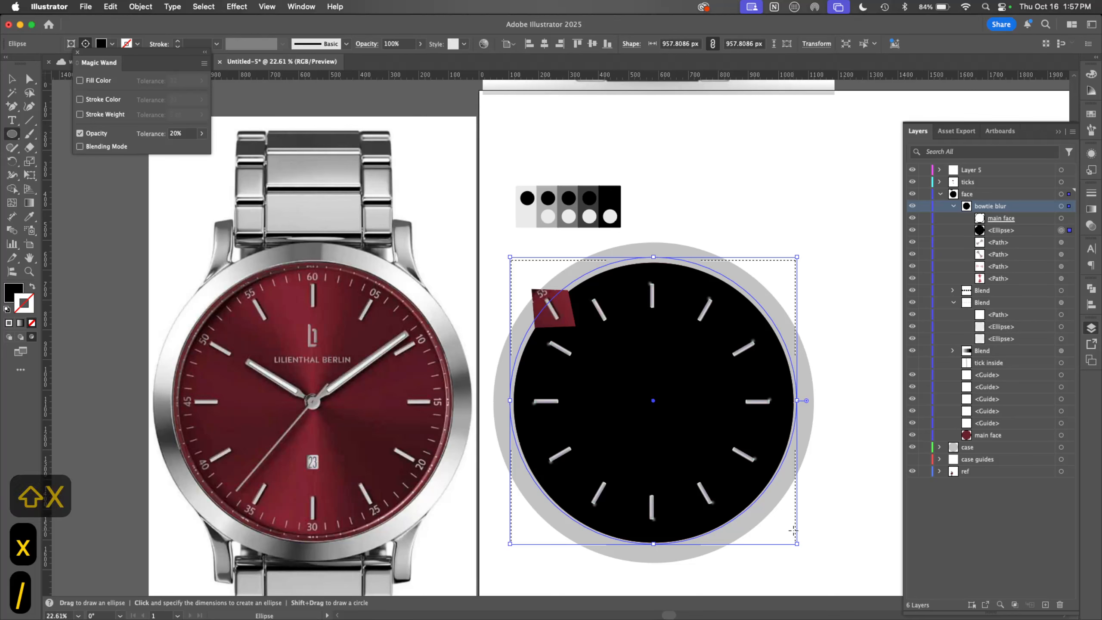
key(x)
click(1090, 225)
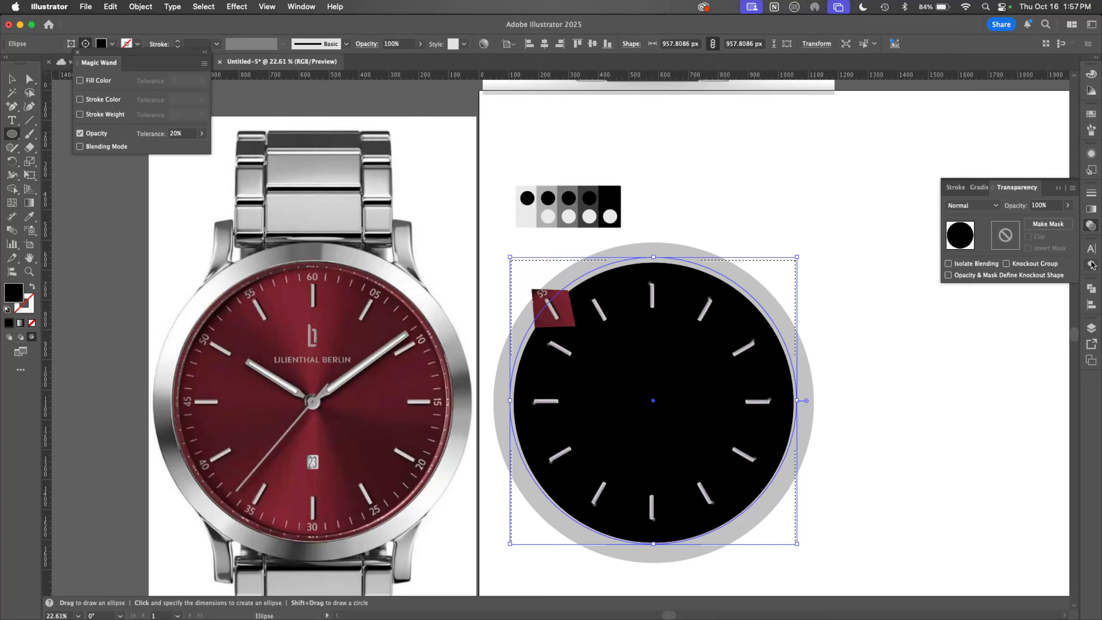
Step: Fill the dial-sized circle with a radial gradient using black at both stops, shifting one stop to about 34%
click(1090, 209)
click(1014, 207)
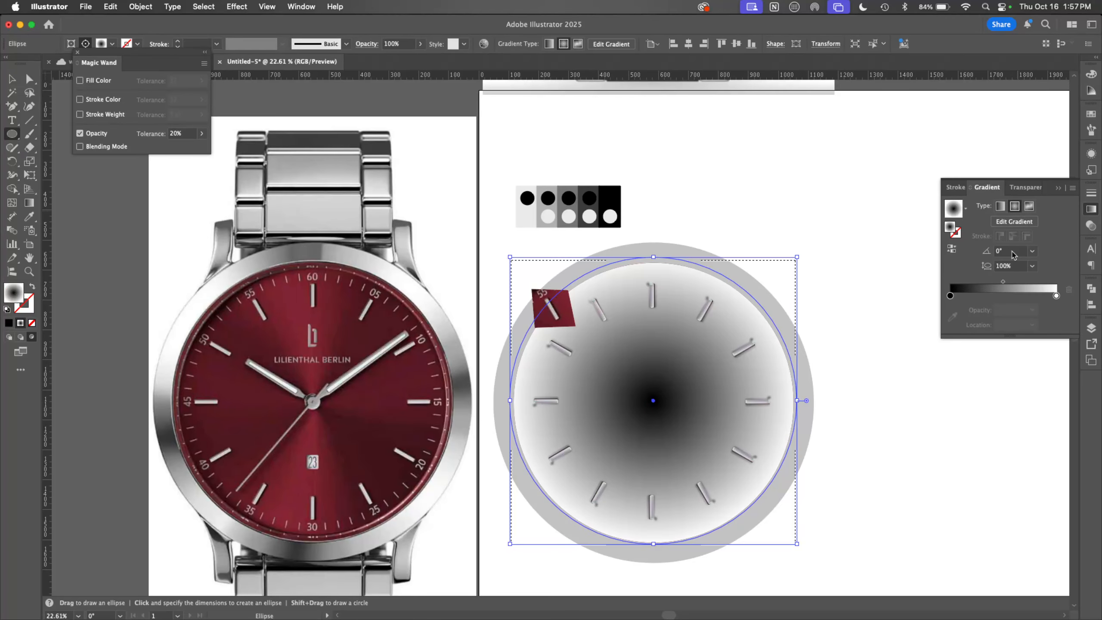
drag(949, 296, 986, 296)
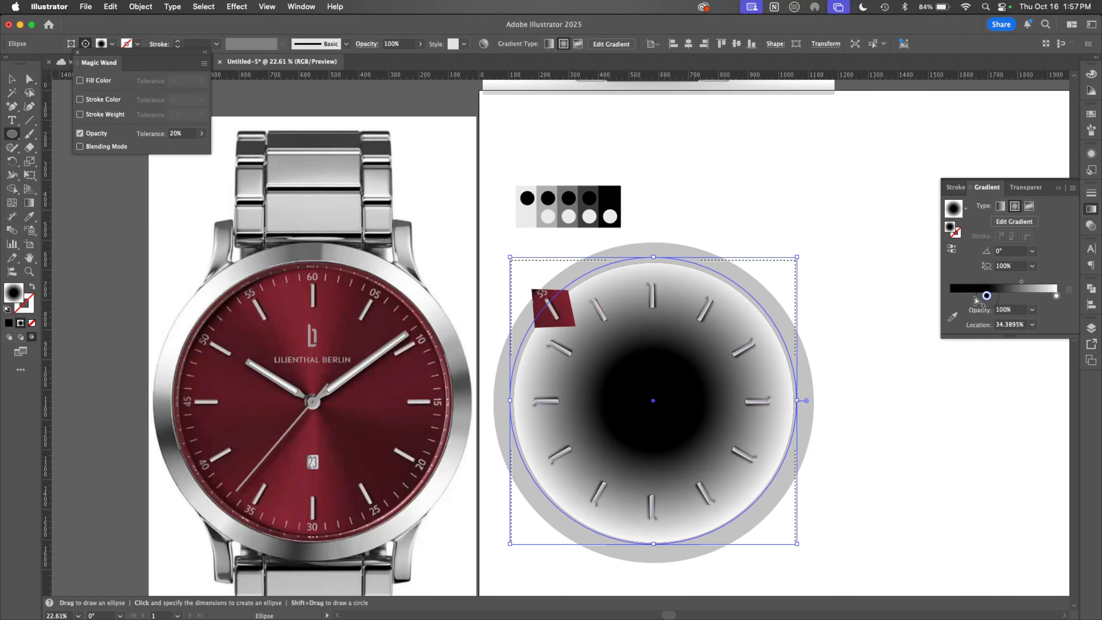
click(957, 296)
drag(1055, 296, 1055, 325)
click(987, 297)
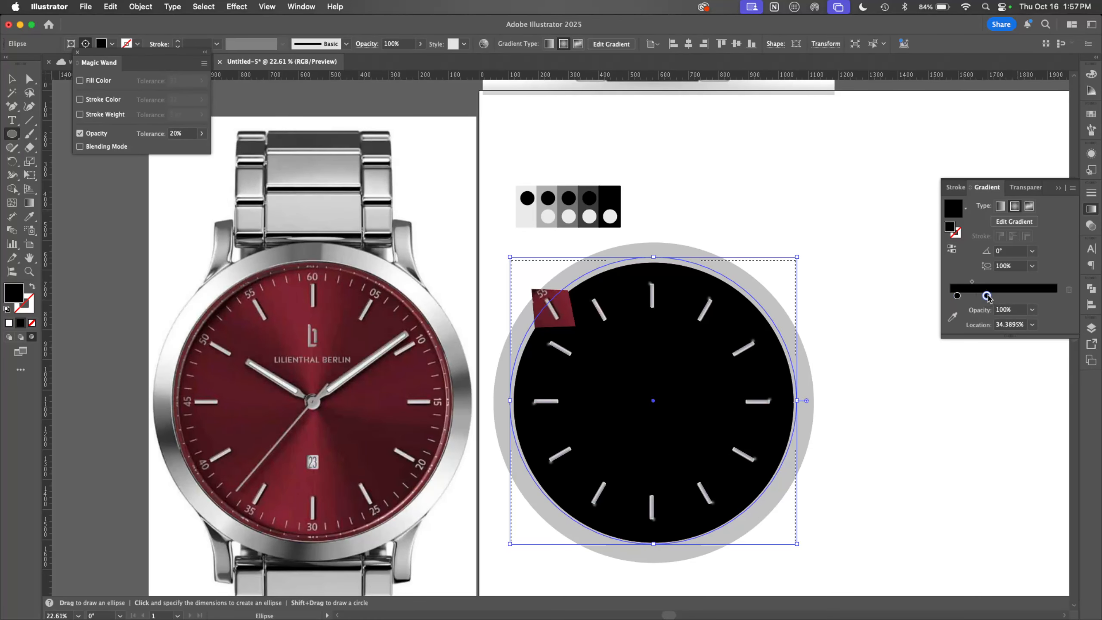
Step: Make the selected gradient stop 0% opaque, reverse the gradient, and place the transparent stop at about 74% so black shades only the rim
click(1032, 309)
click(1040, 323)
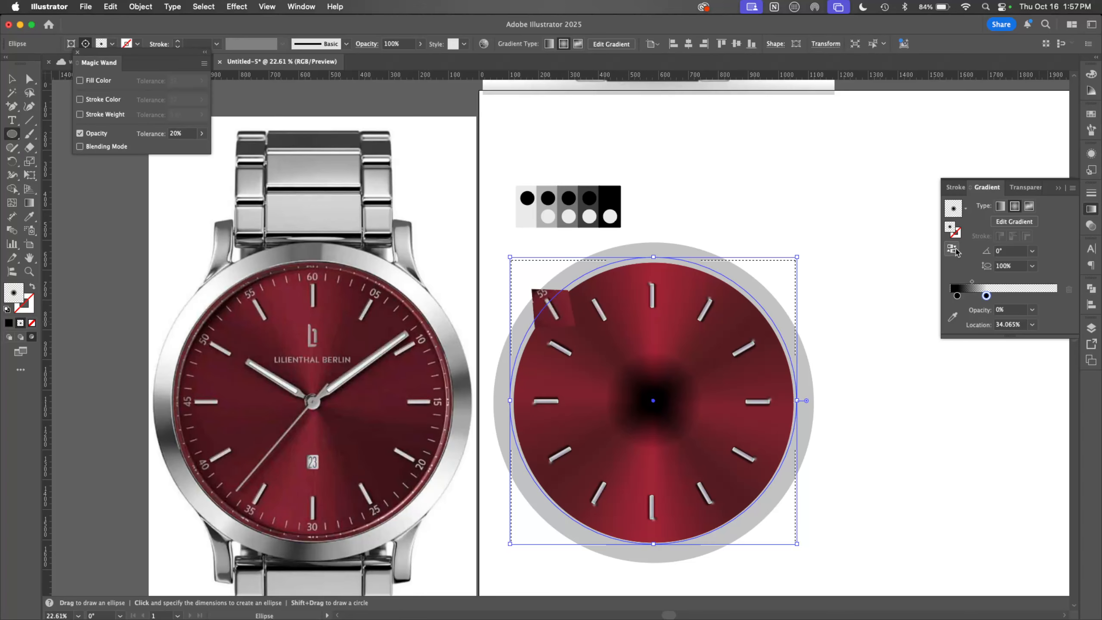
click(951, 249)
drag(1019, 296, 1044, 283)
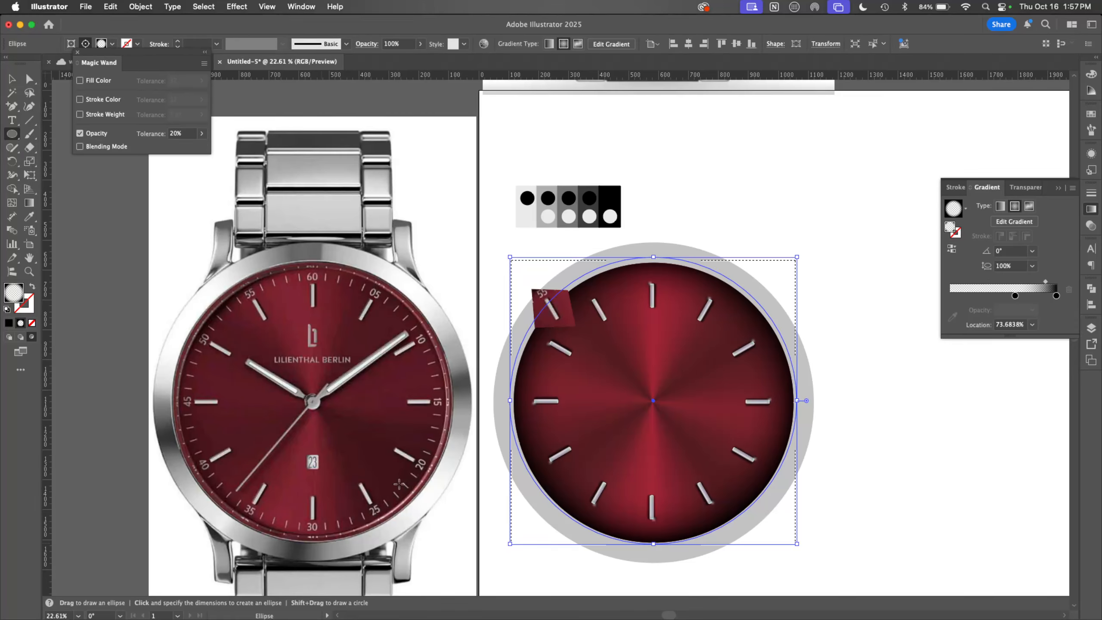
Step: Set the gradient circle's blend mode to Multiply and its opacity to 35%
click(1090, 225)
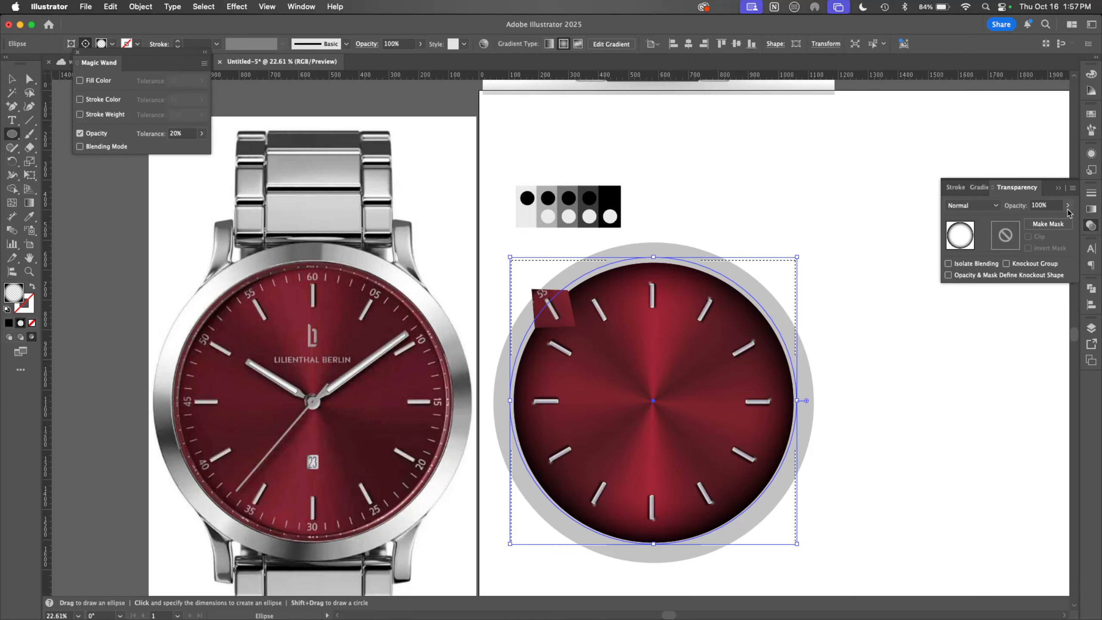
click(971, 205)
click(986, 255)
click(1067, 205)
drag(1066, 219, 1041, 221)
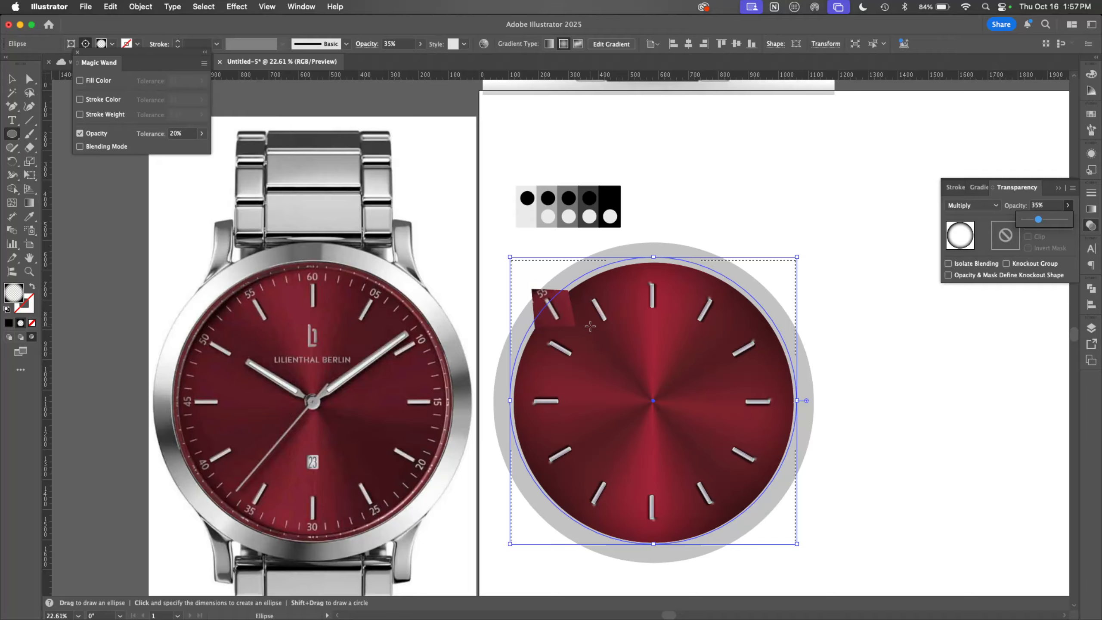
Step: Draw an ellipse about 519 × 552 px over the dial's upper-left quarter, with a solid black fill and no stroke
drag(497, 403, 652, 238)
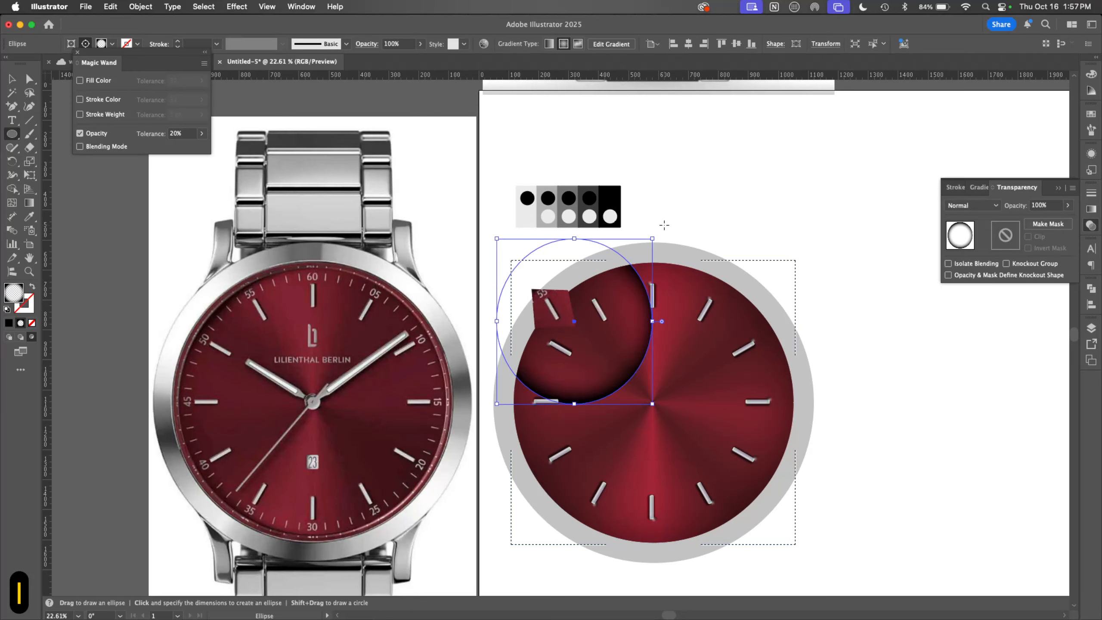
key(d)
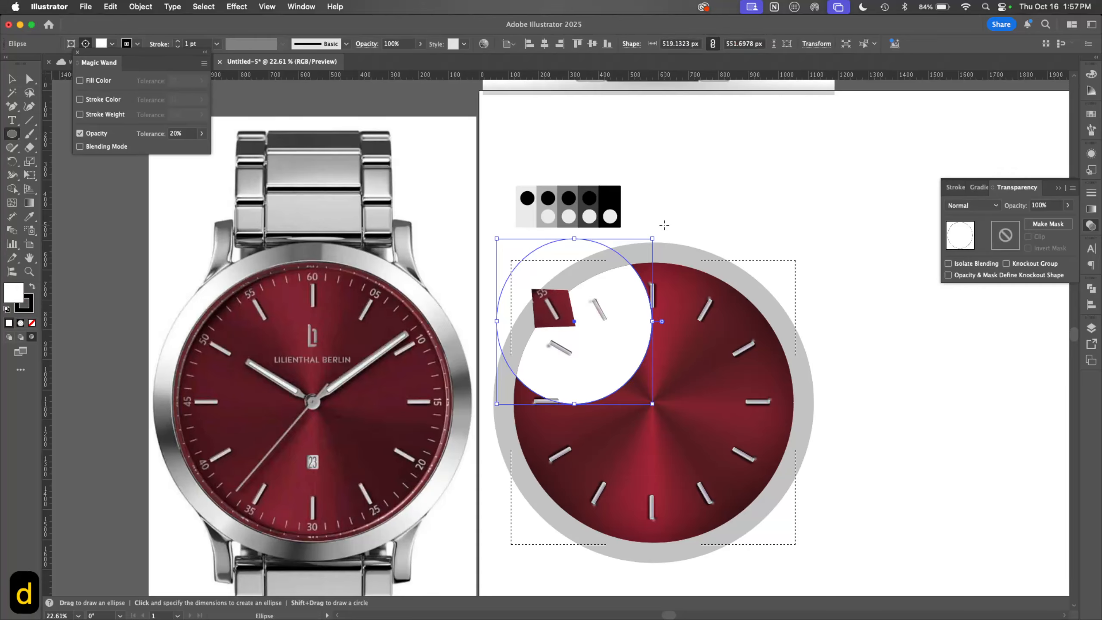
key(shift+x)
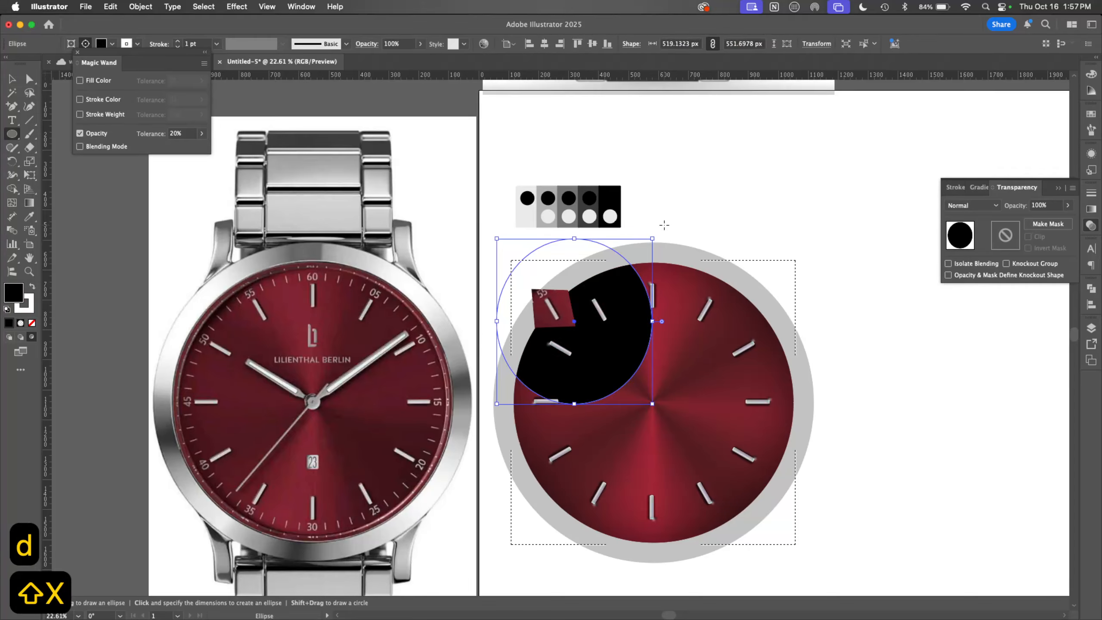
key(x)
key(slash)
Step: Apply a Gaussian Blur with a radius of about 178 px to the black ellipse
click(236, 6)
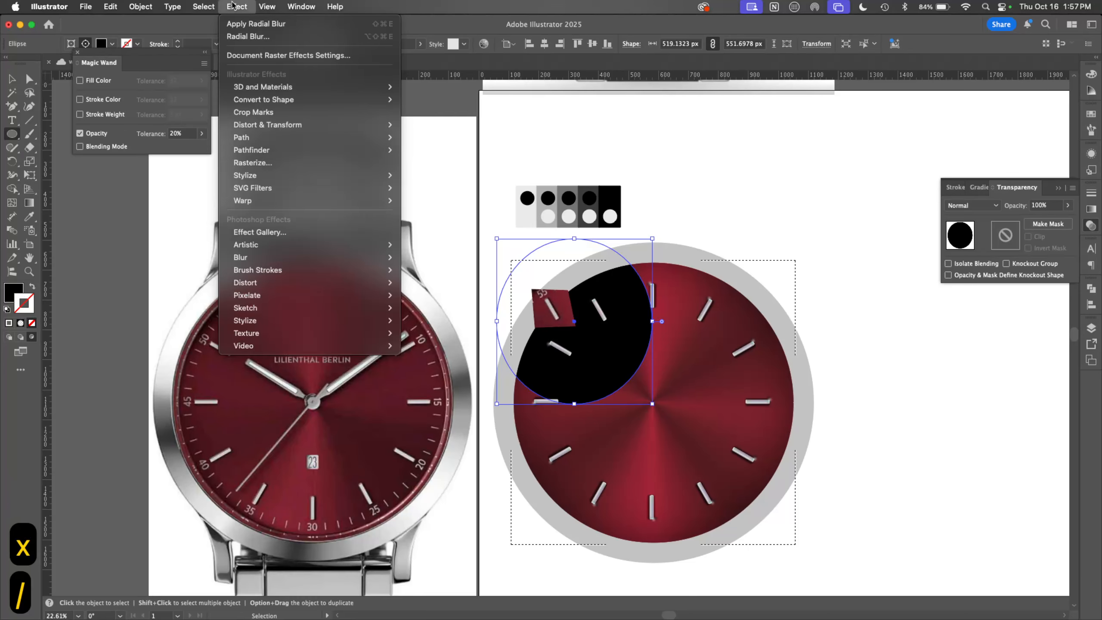
mouse_move(278, 257)
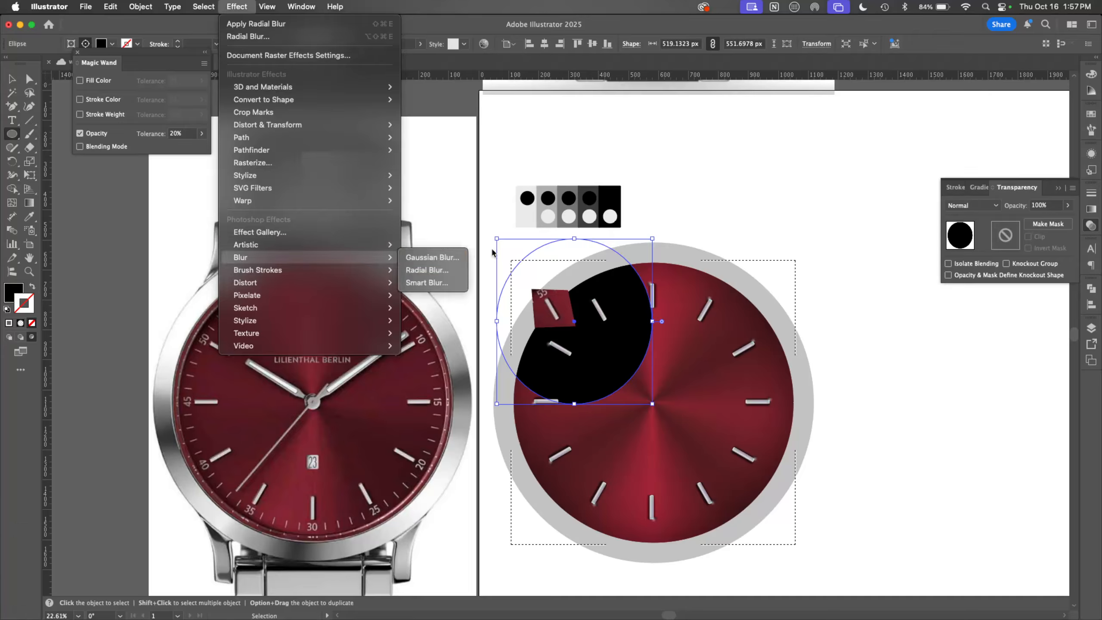
click(459, 257)
click(831, 396)
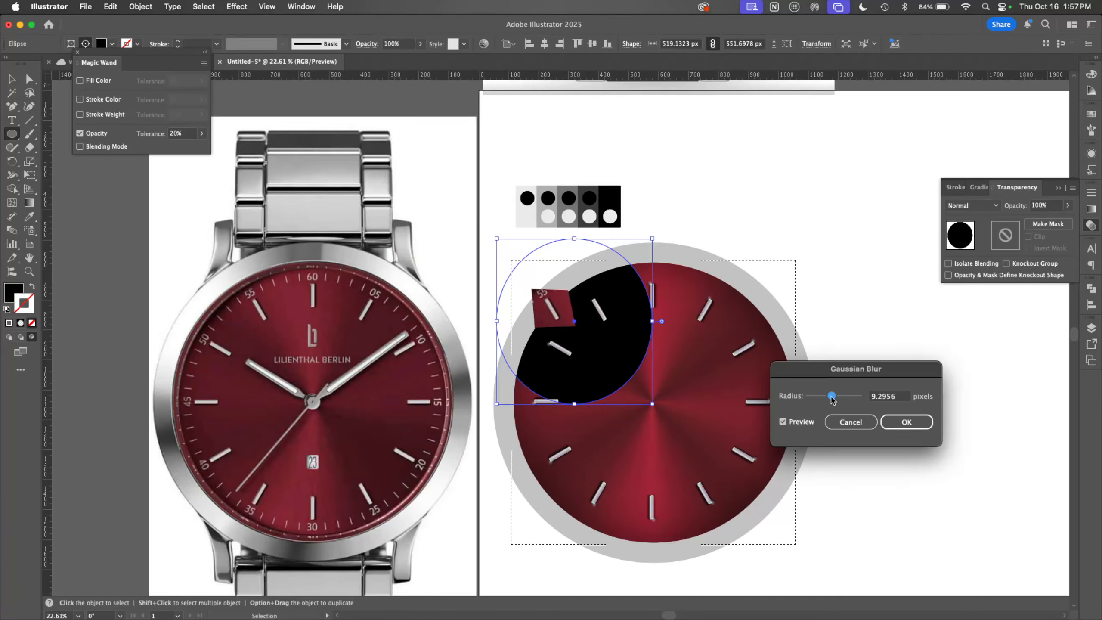
drag(830, 396, 856, 396)
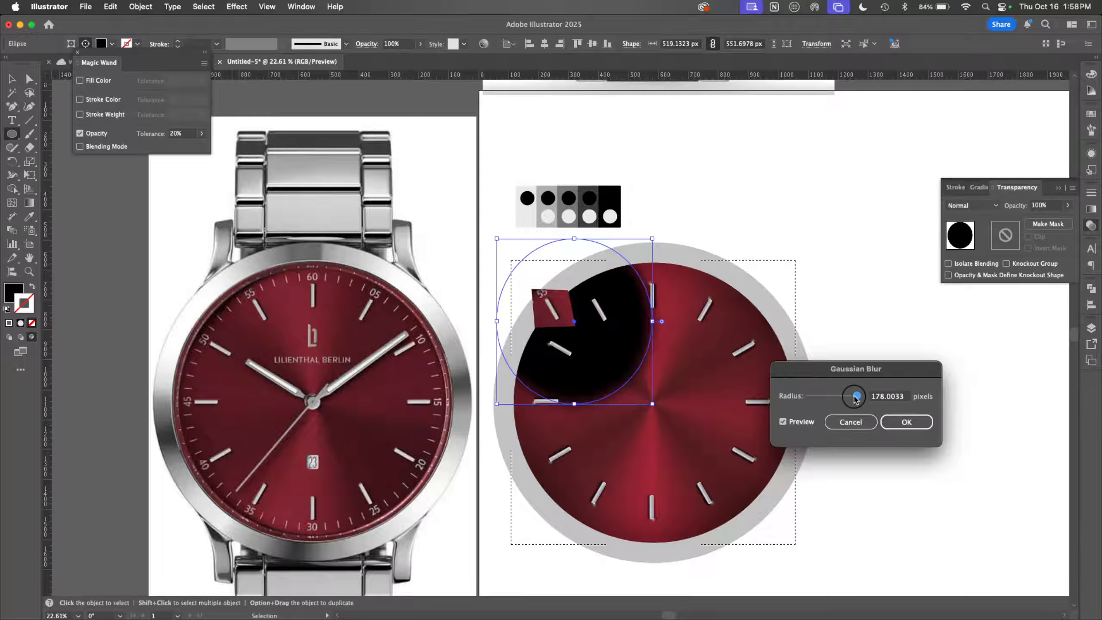
click(906, 422)
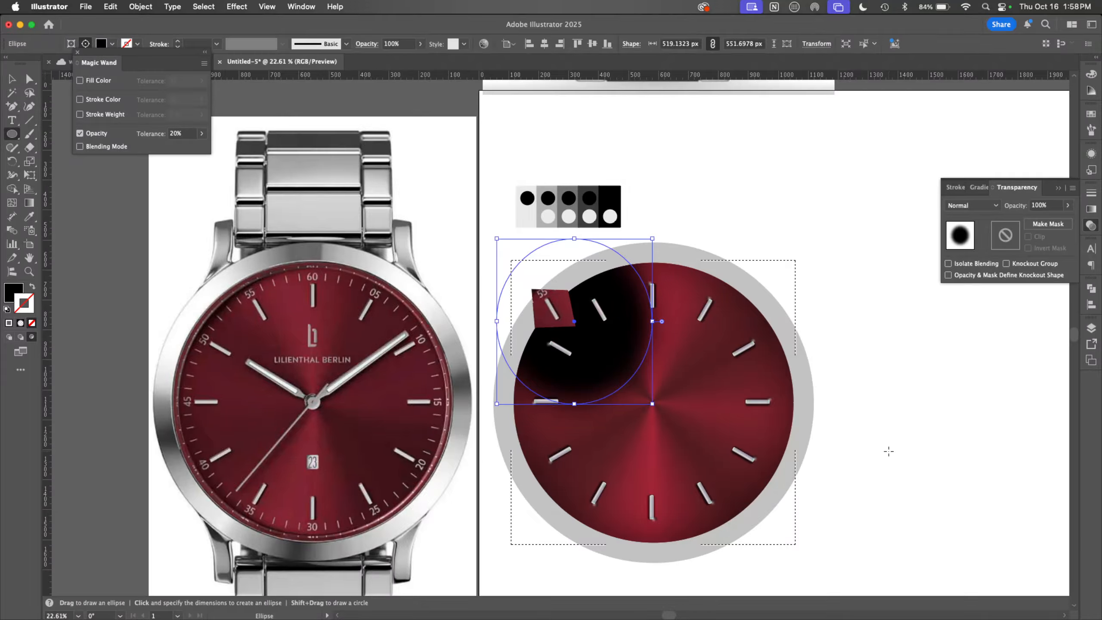
Step: Reshape the blurred ellipse by its anchor points into a narrow shadow following the dial's upper-left edge
key(a)
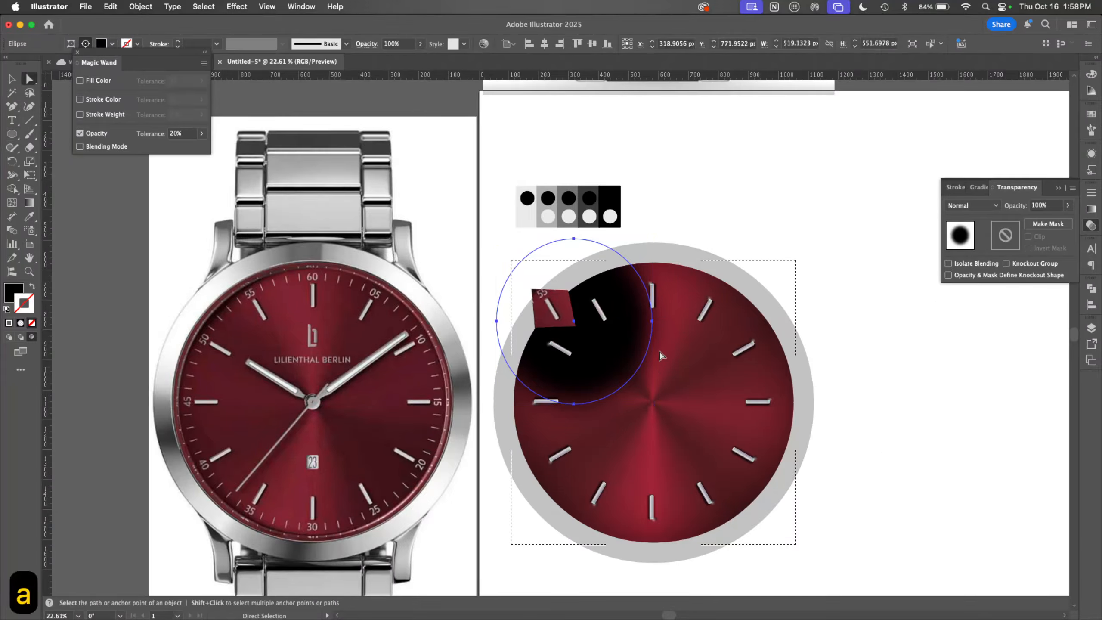
click(652, 321)
drag(652, 321, 561, 332)
drag(577, 405, 523, 414)
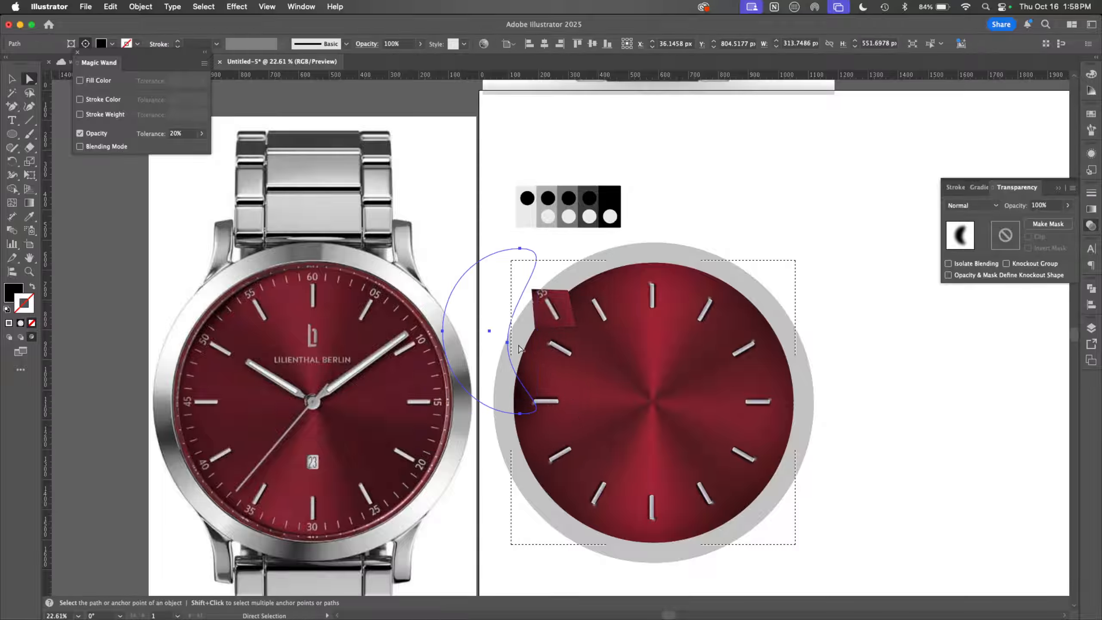
click(506, 343)
drag(508, 345, 632, 255)
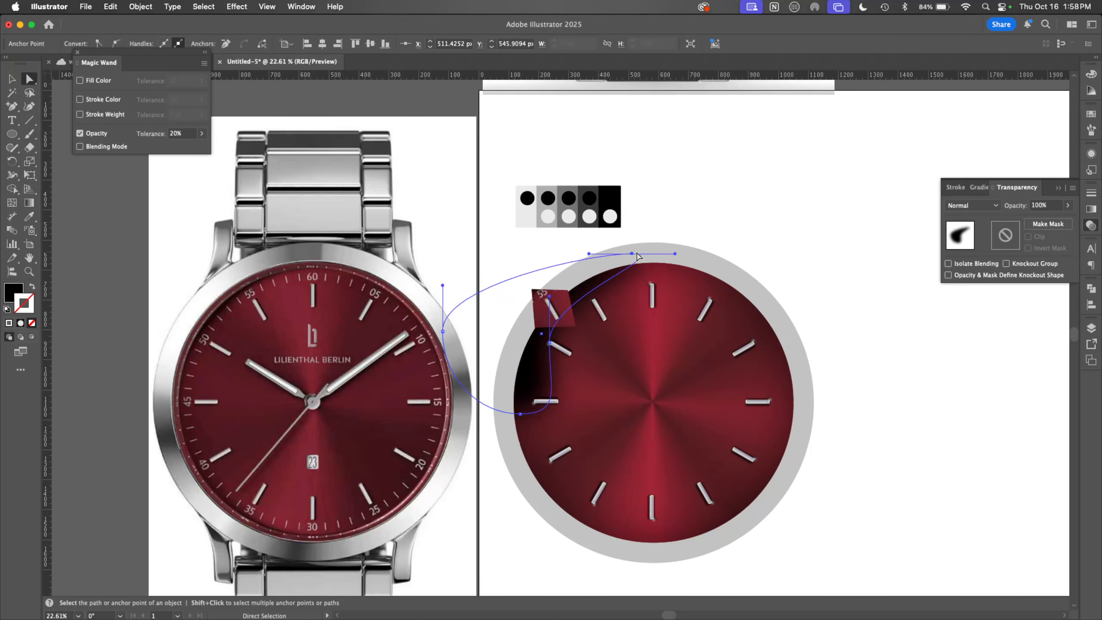
drag(527, 414, 586, 260)
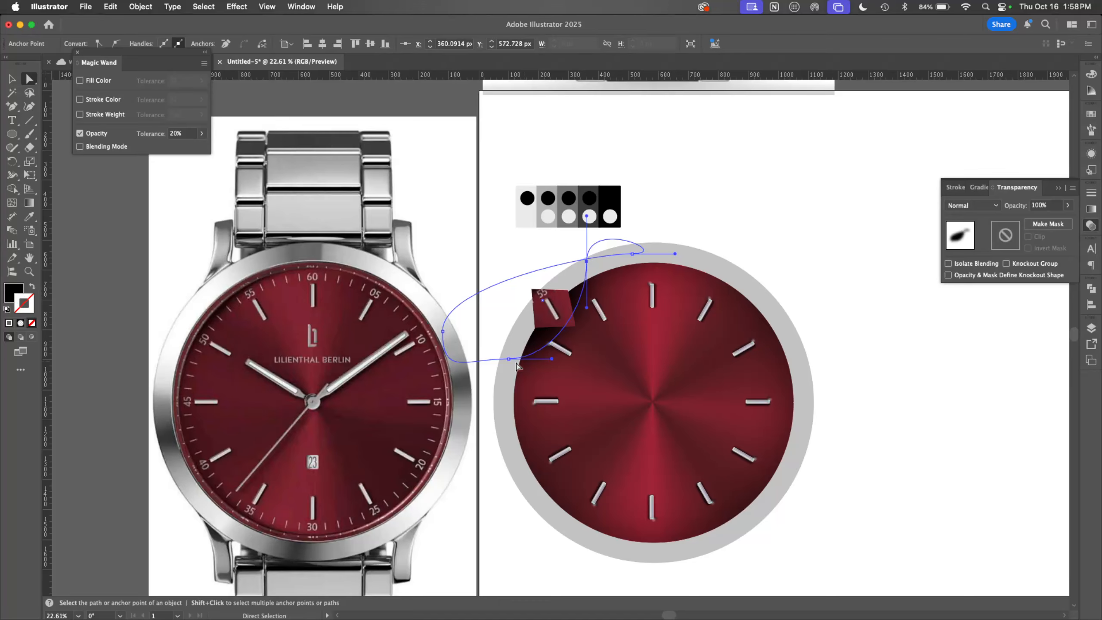
drag(508, 360, 492, 354)
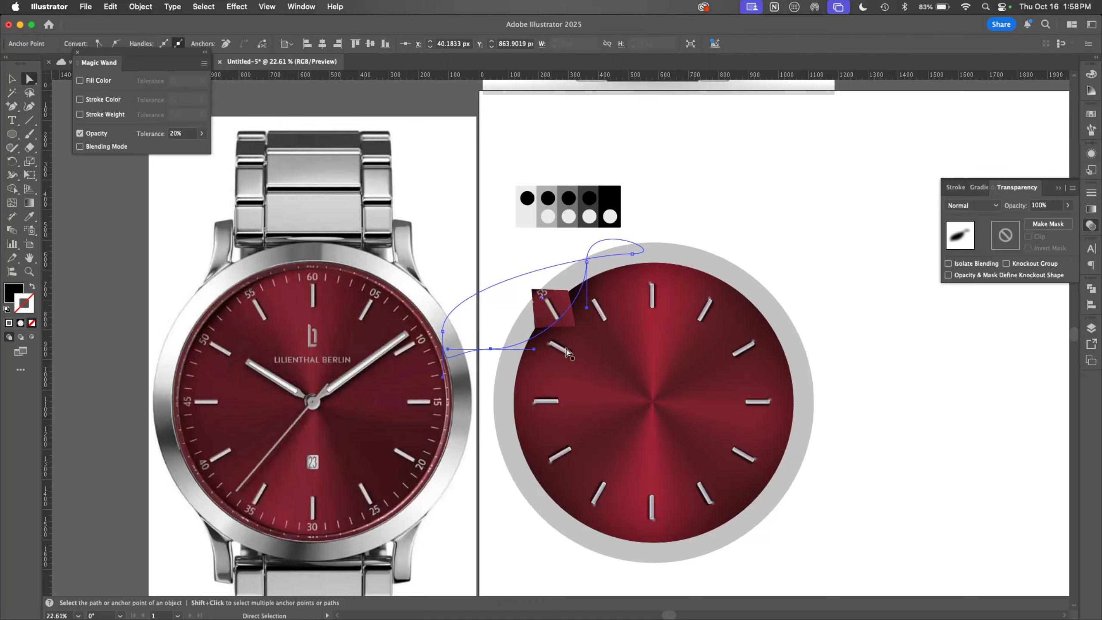
Step: Set the blurred shadow's blend mode to Multiply and its opacity to 87%, and deselect it
click(989, 207)
click(971, 228)
click(1067, 204)
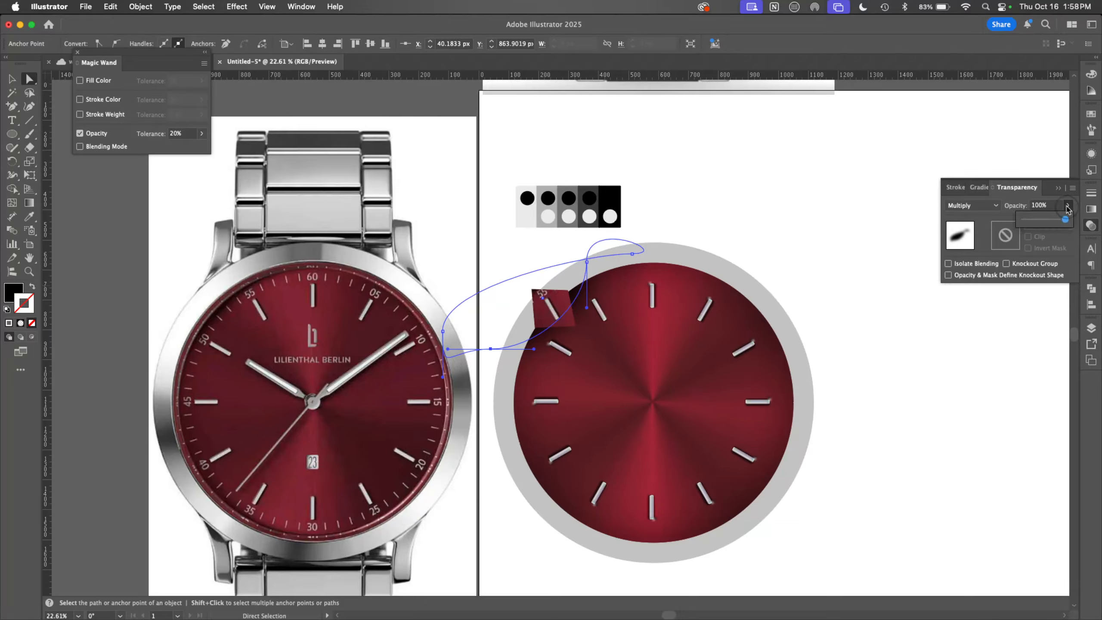
drag(1069, 220, 1058, 220)
click(843, 460)
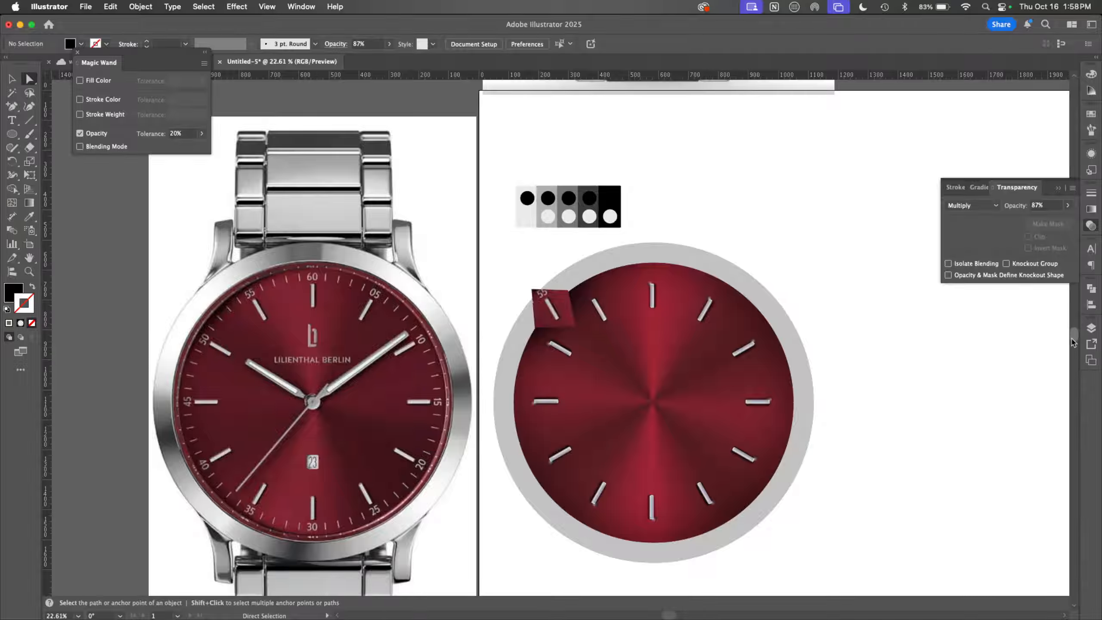
Step: Duplicate the rim-shading gradient ellipse in front and scale the copy down to about 886 px, centred on the dial
click(1088, 332)
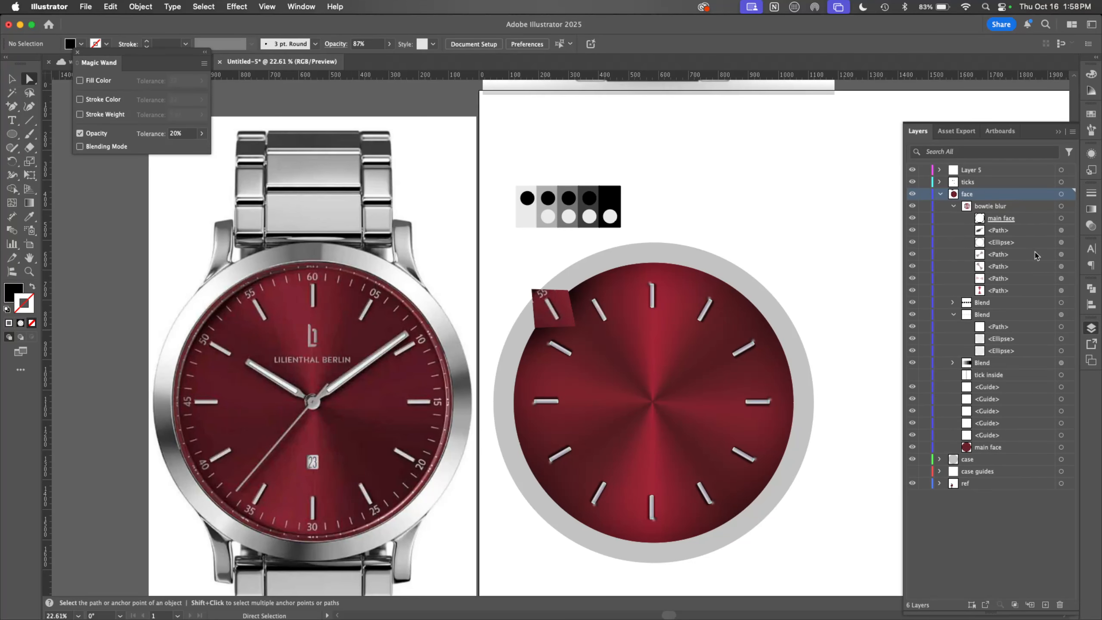
click(1060, 242)
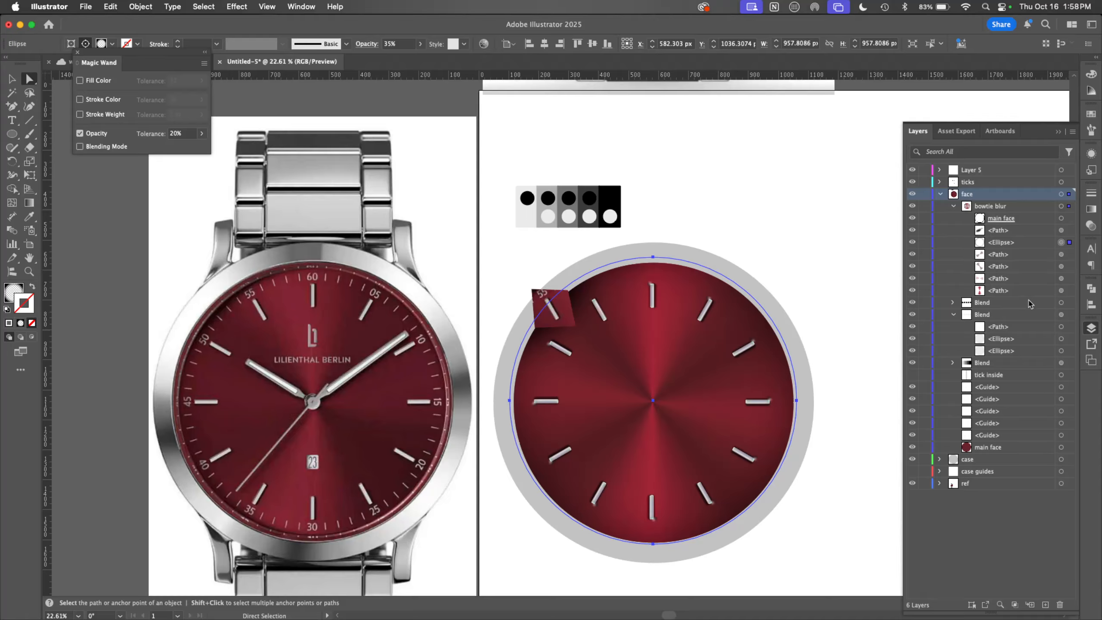
key(super+c)
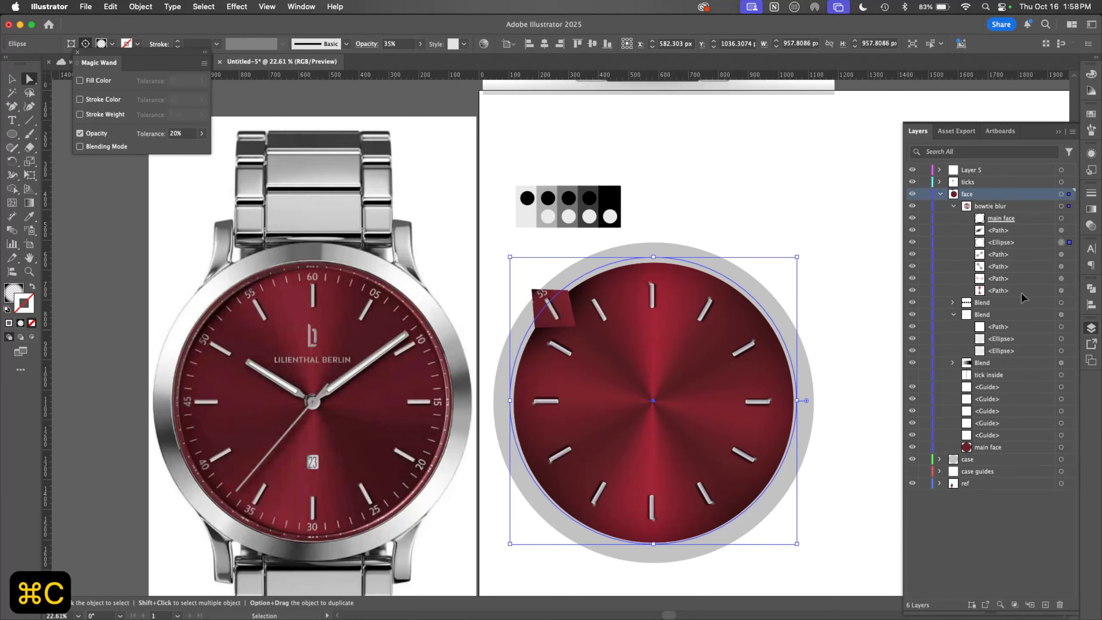
key(super+f)
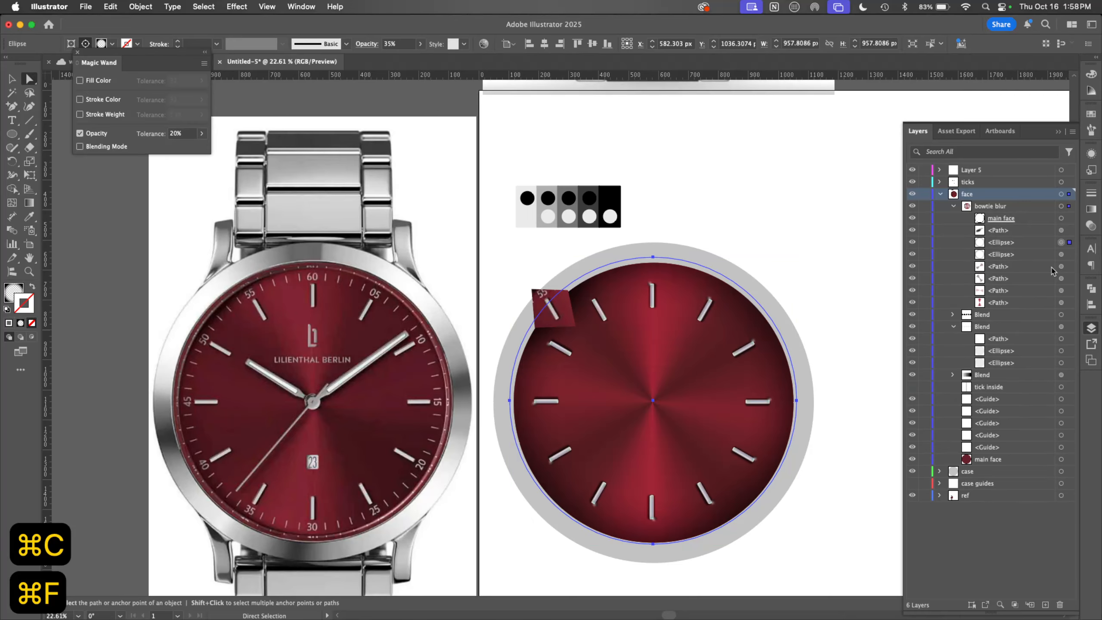
key(v)
drag(796, 257, 786, 270)
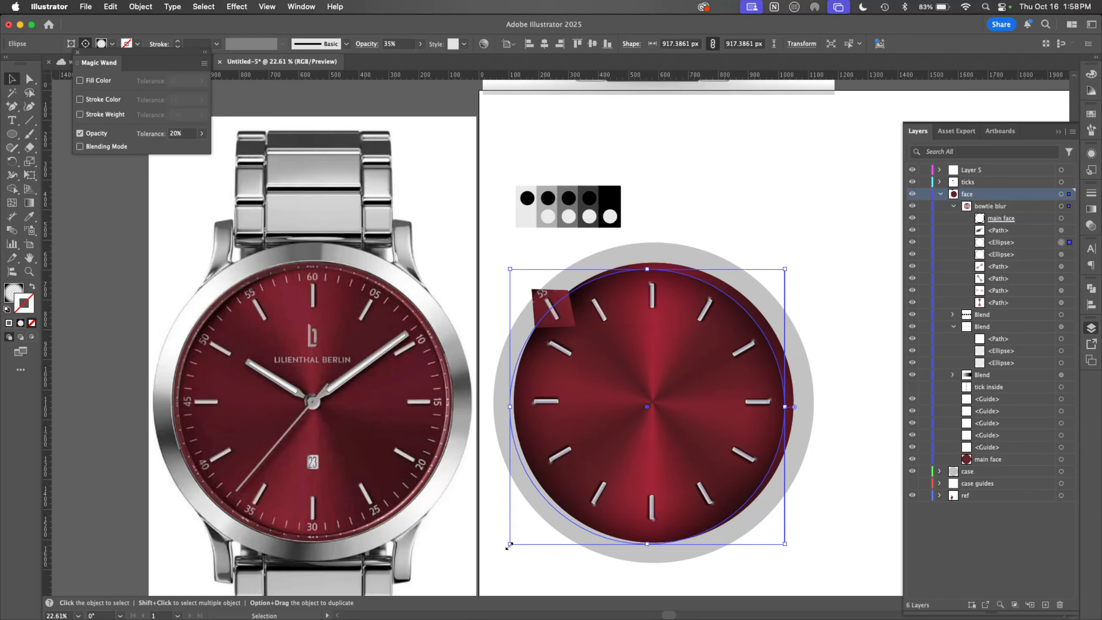
drag(509, 544, 520, 535)
drag(783, 533, 785, 533)
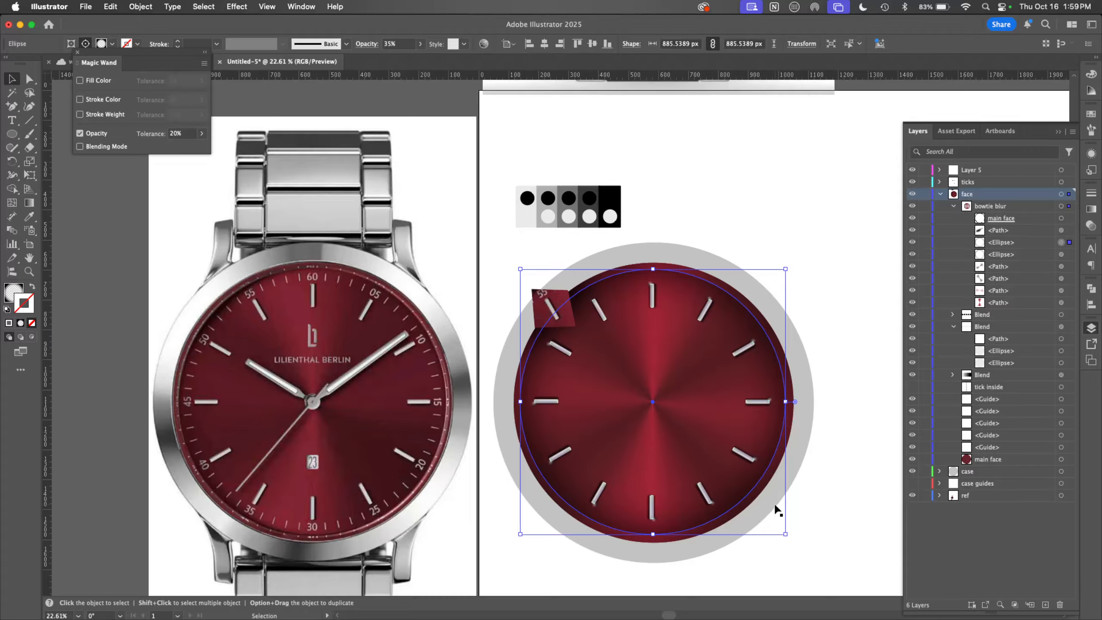
Step: Hide the selection edges and set the smaller shading circle's opacity to 86%
key(super+h)
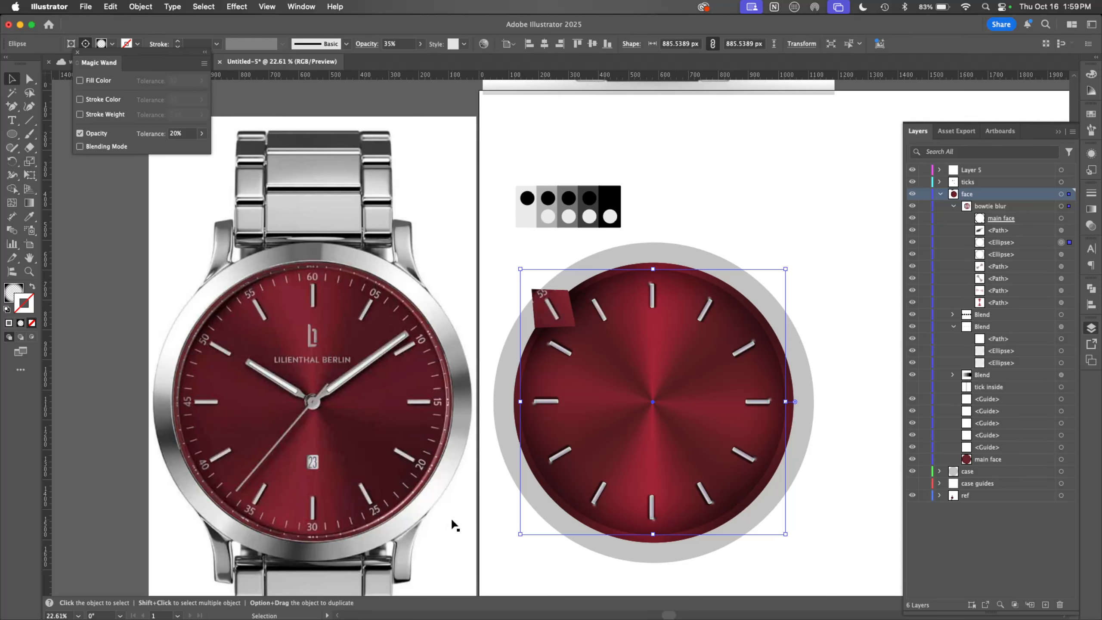
click(1089, 226)
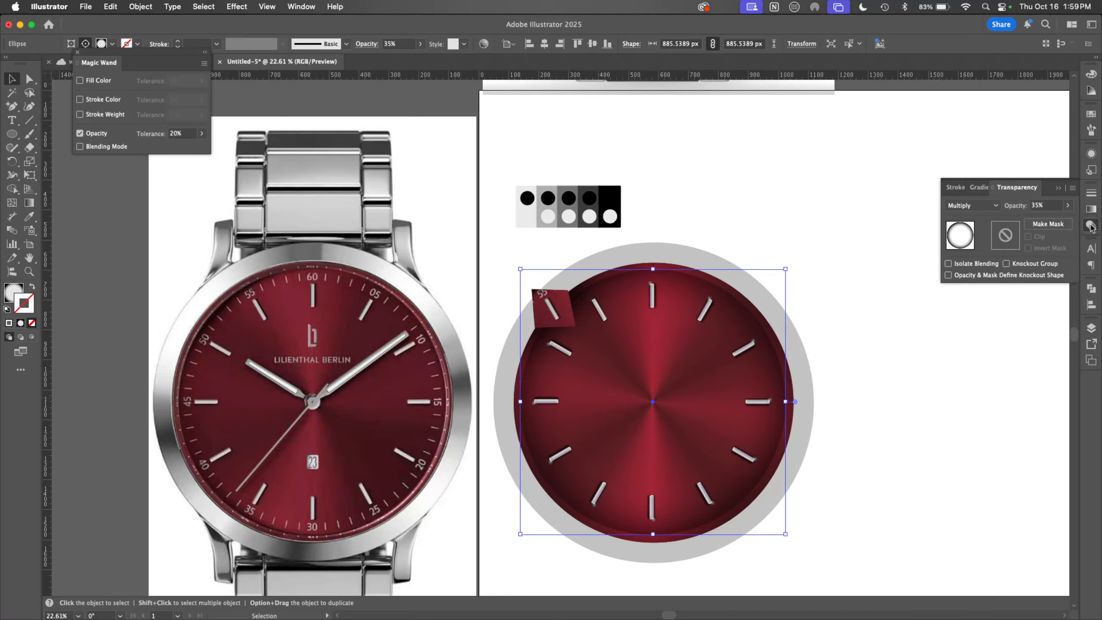
click(1067, 205)
drag(1040, 221, 1059, 221)
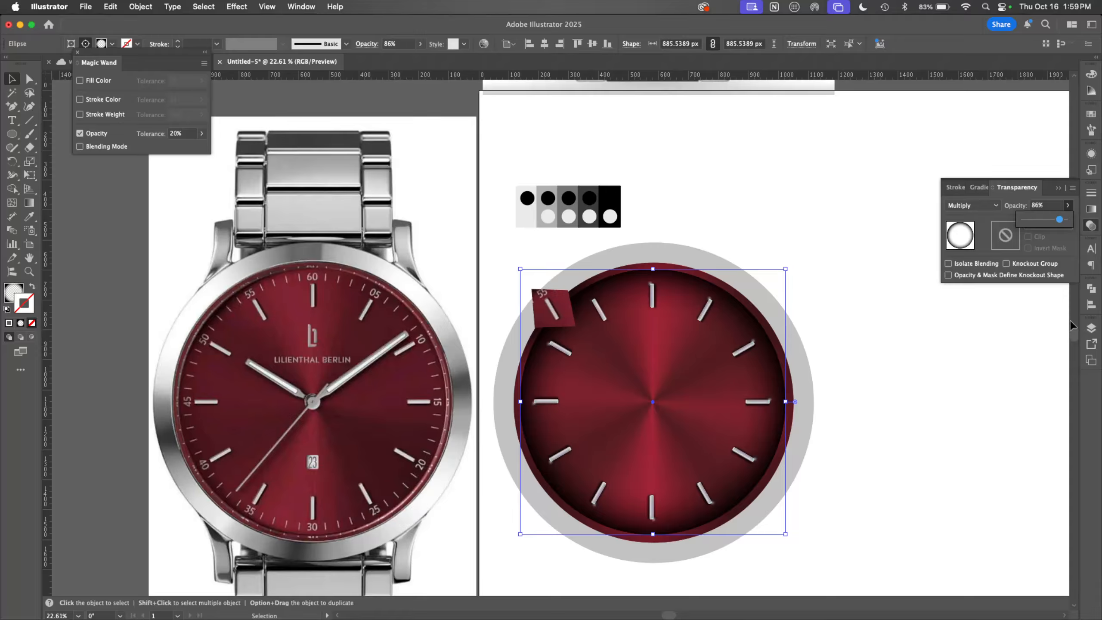
Step: Move the smaller shading circle out of the "bowtie blur" group to the top of the "face" layer
click(1090, 327)
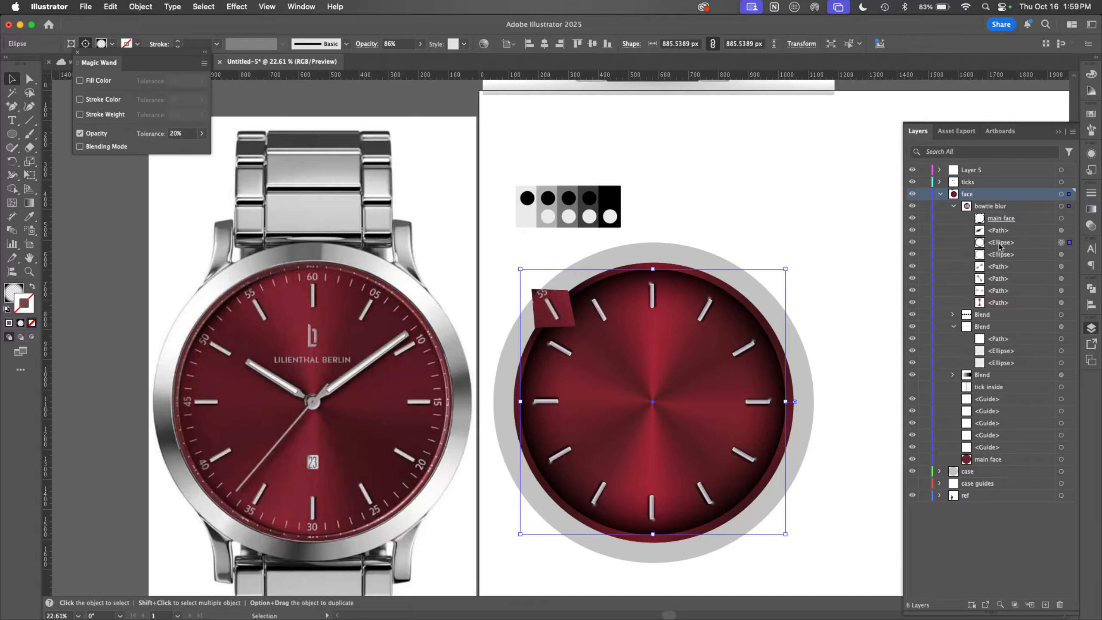
drag(998, 246, 989, 200)
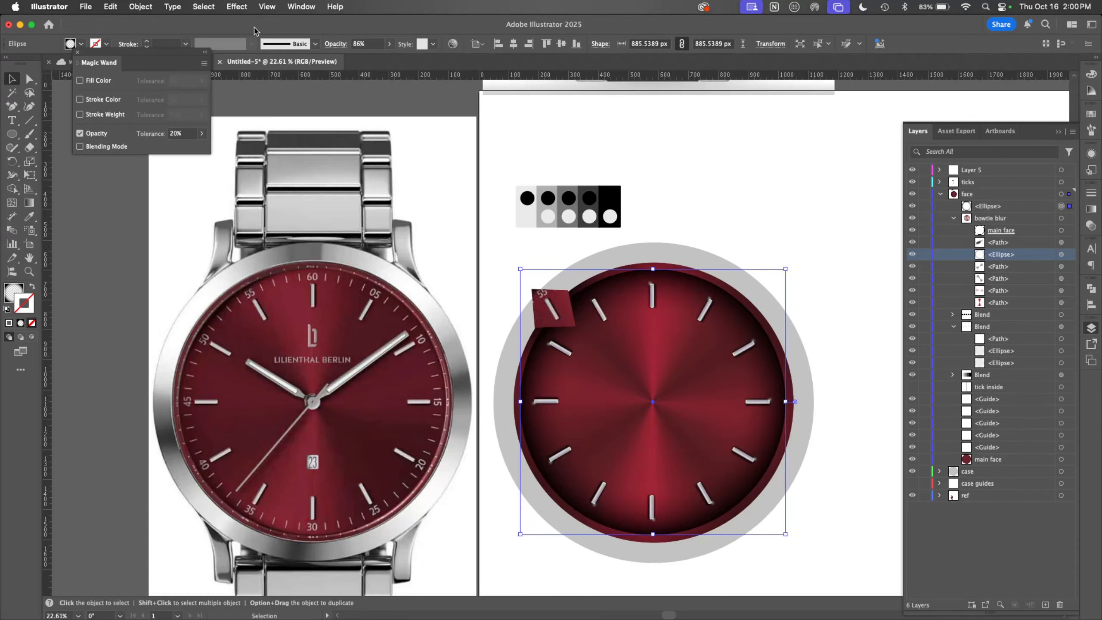
click(238, 6)
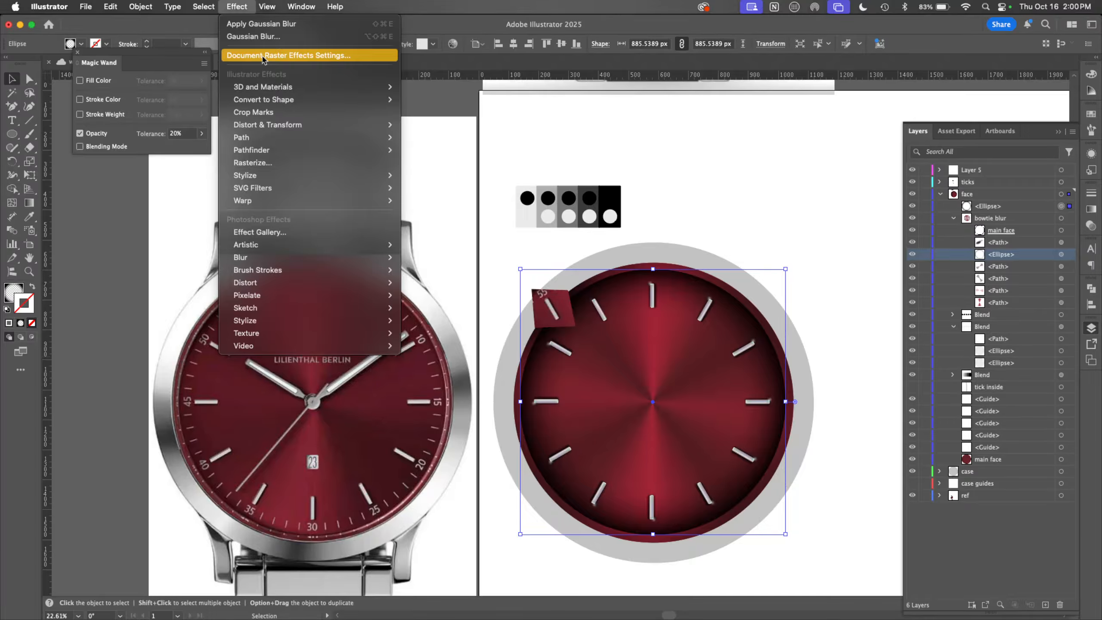
key(Escape)
drag(840, 310, 375, 343)
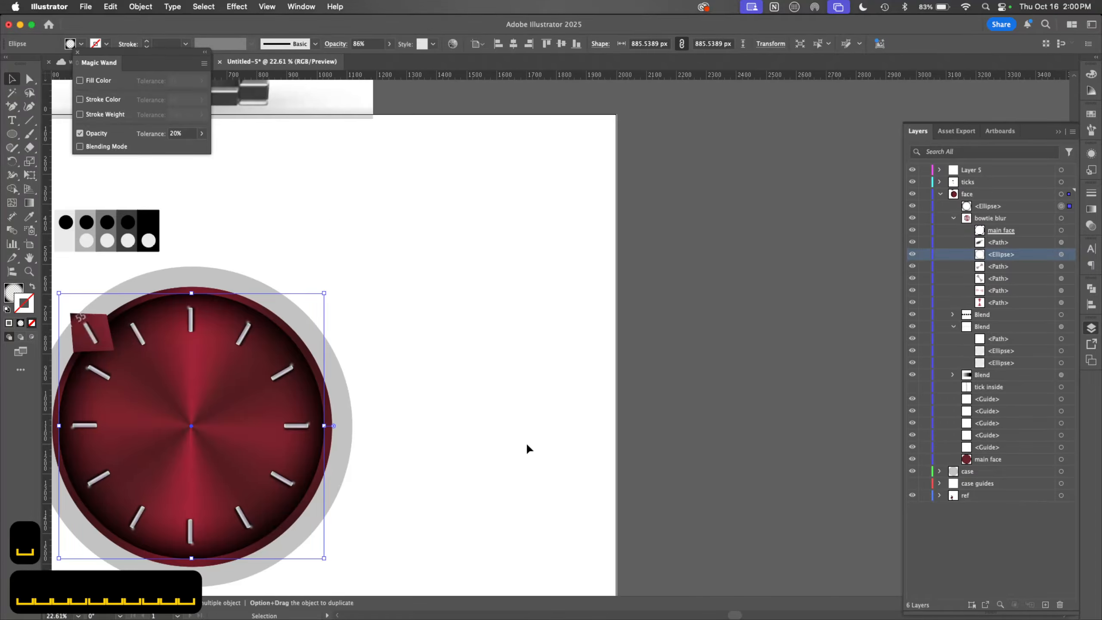
Step: Draw two overlapping rectangles beside the watch, about 561 × 473 px and 680 × 477 px, and fill the second with dark red
drag(579, 419, 473, 318)
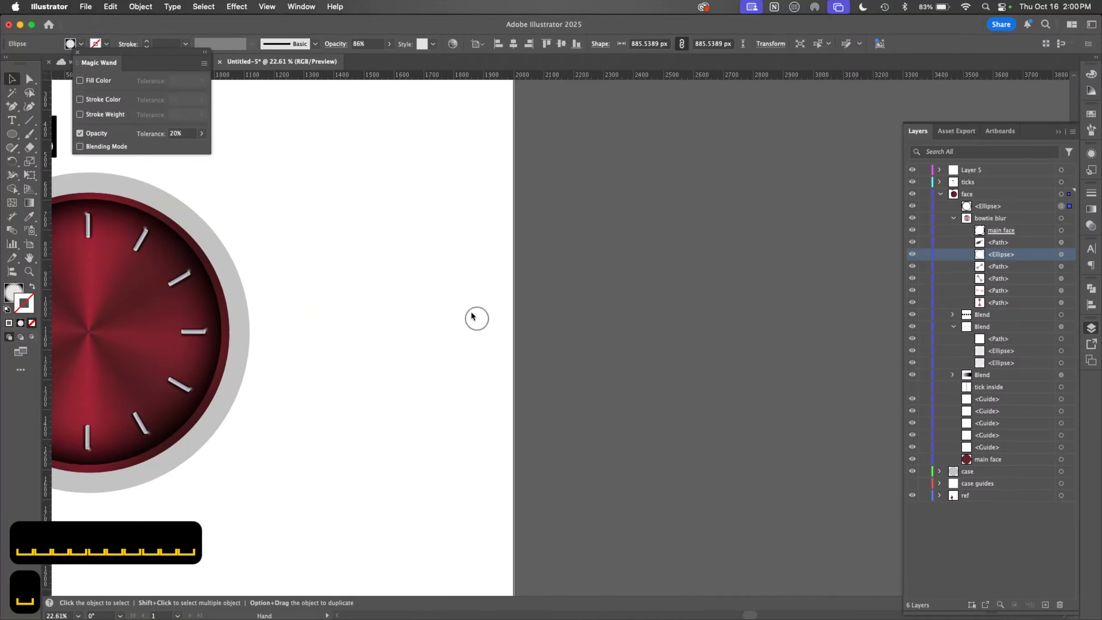
key(m)
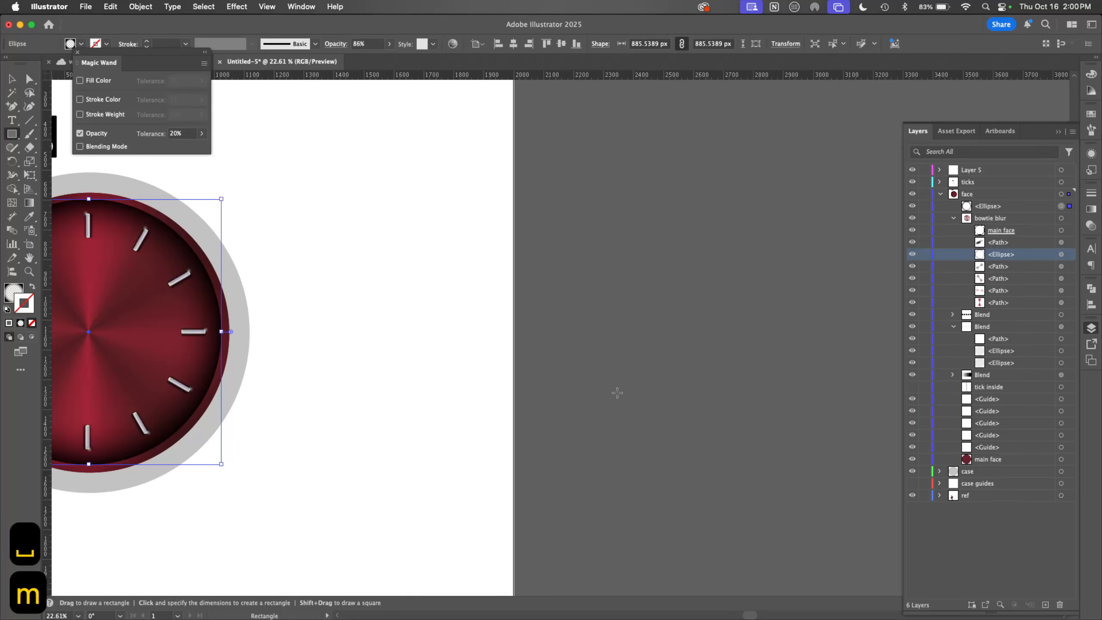
drag(423, 194, 593, 334)
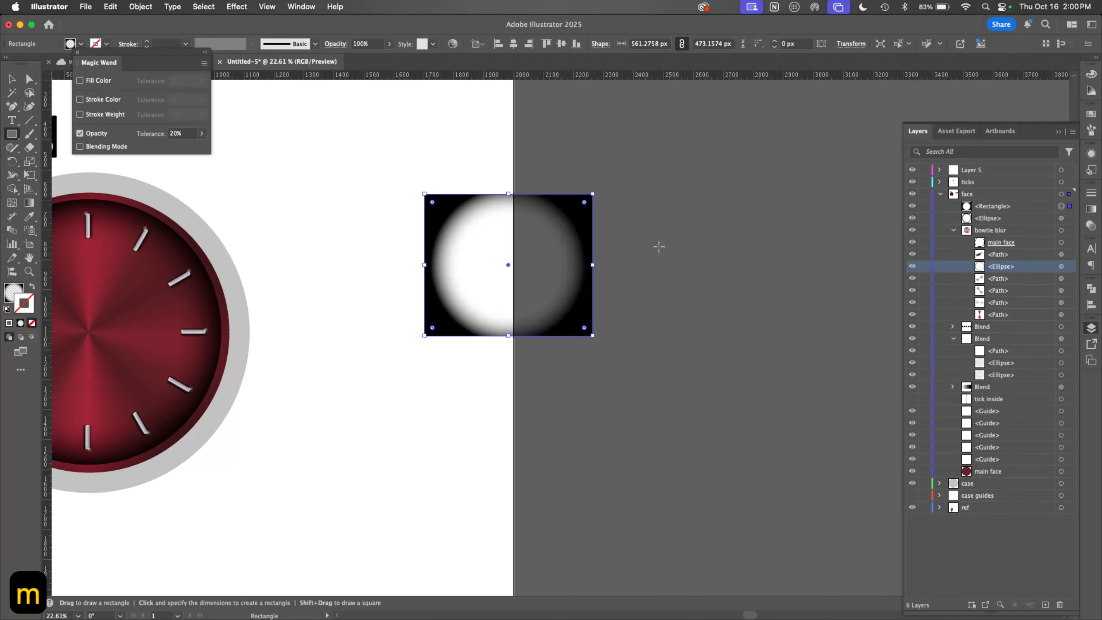
drag(659, 248, 453, 391)
click(1090, 114)
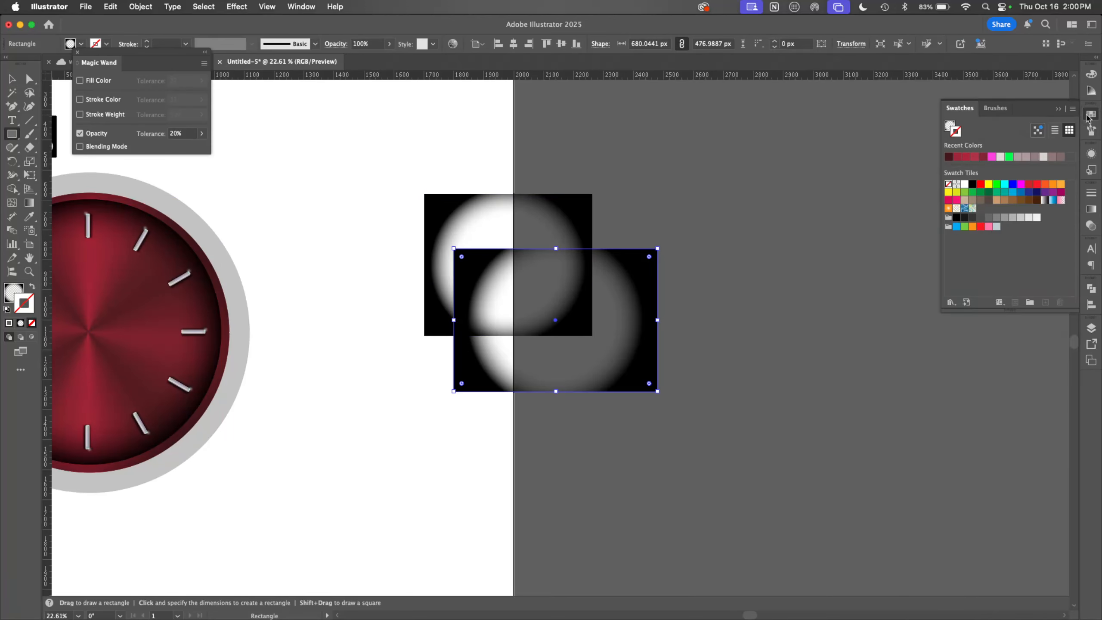
click(978, 156)
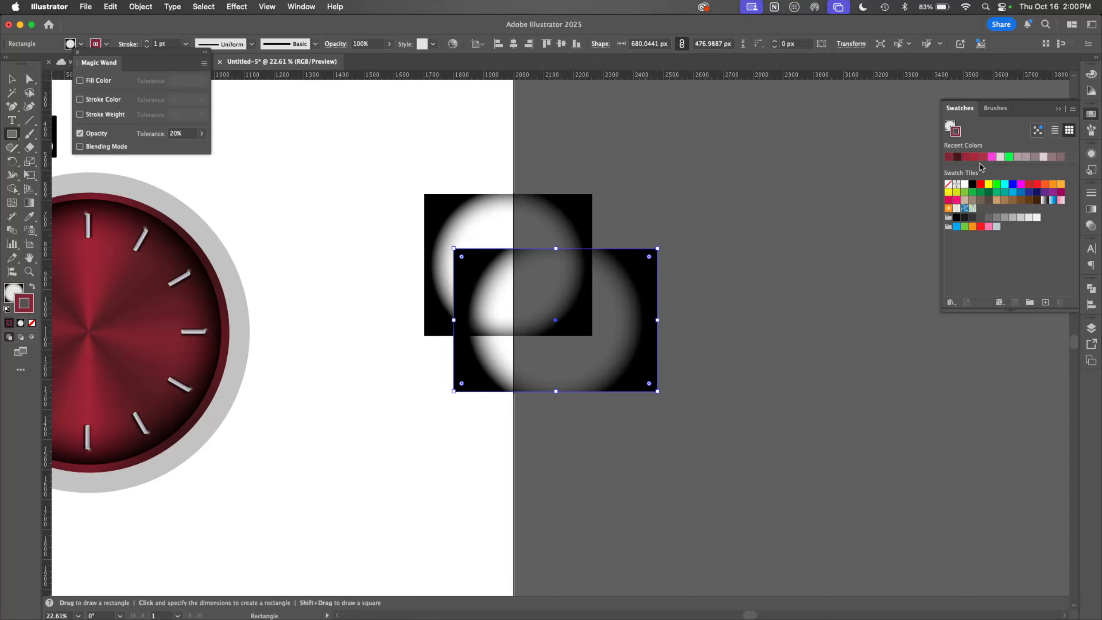
key(shift+x)
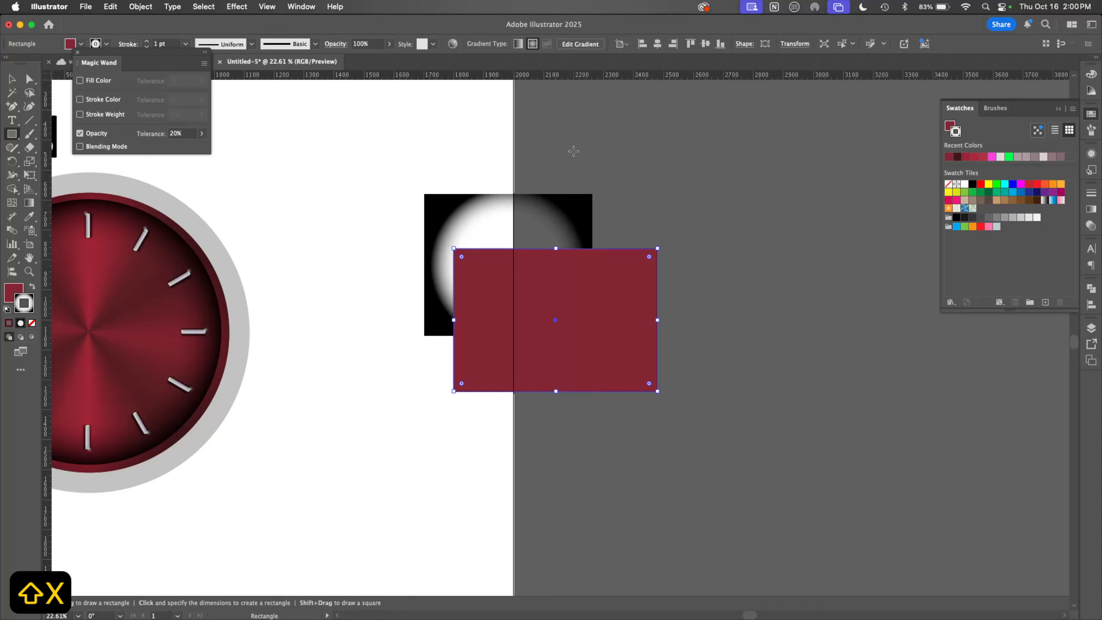
Step: Draw a tall rectangle about 289 × 701 px across the two rectangles and fill it with yellow
drag(574, 146, 489, 355)
click(988, 185)
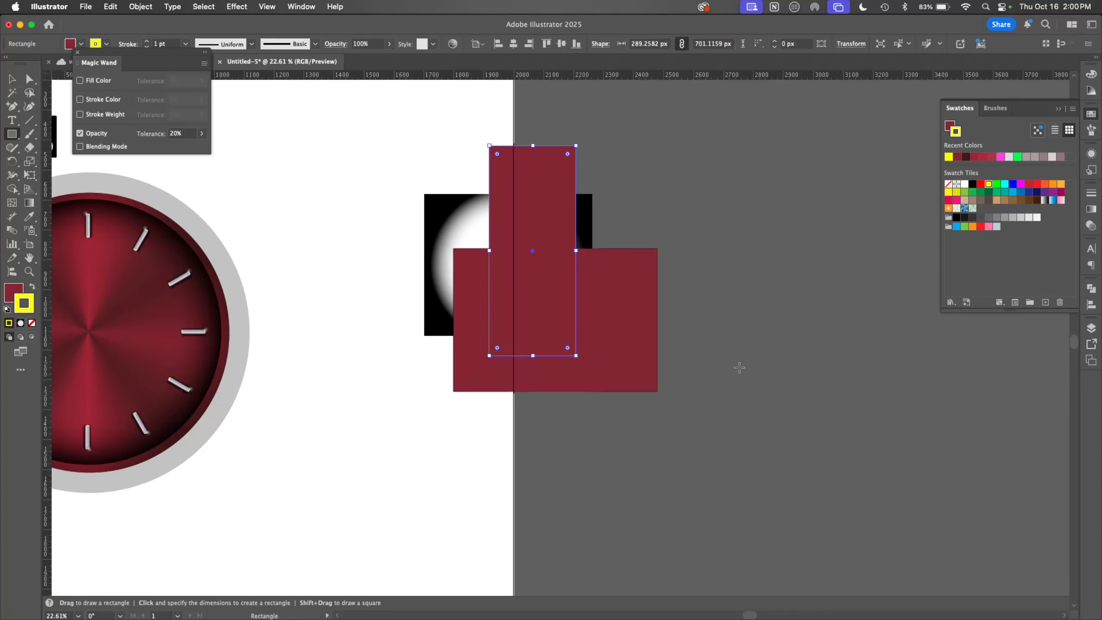
key(shift+x)
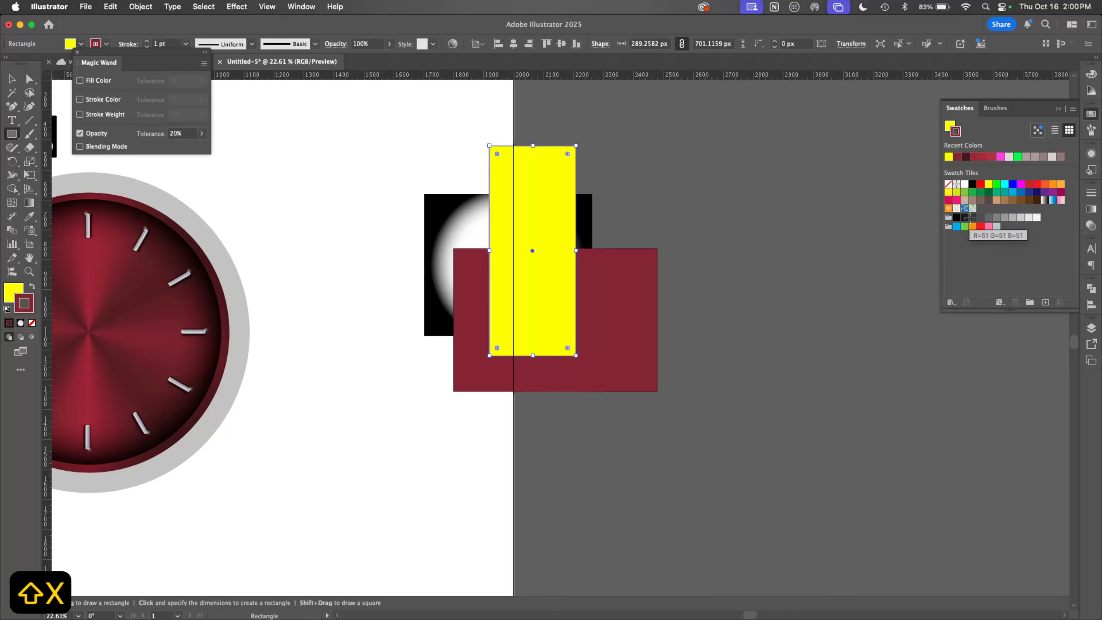
key(x)
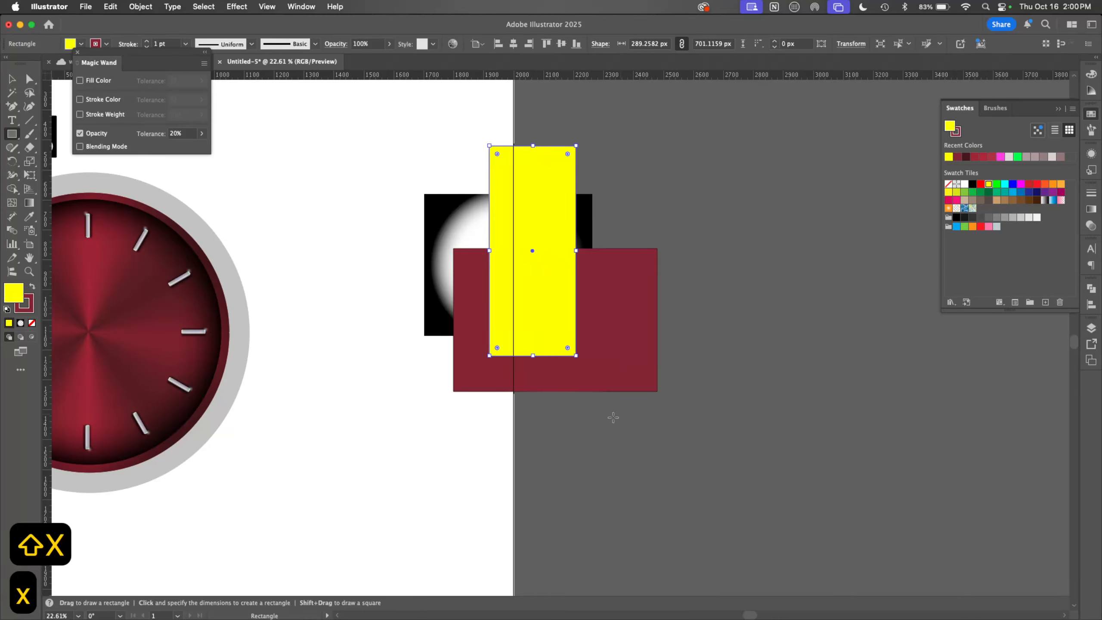
Step: Add two wide rectangles across the stack, a cyan one about 1195 × 159 px and a magenta one about 983 × 136 px, and deselect
drag(730, 279, 372, 326)
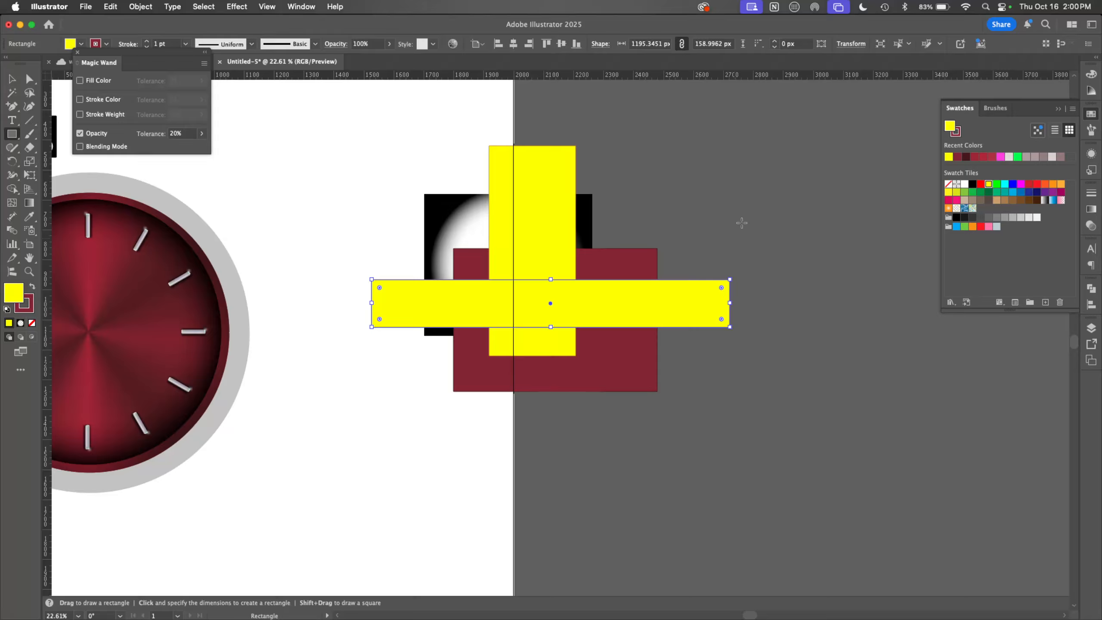
drag(684, 206, 390, 246)
click(999, 158)
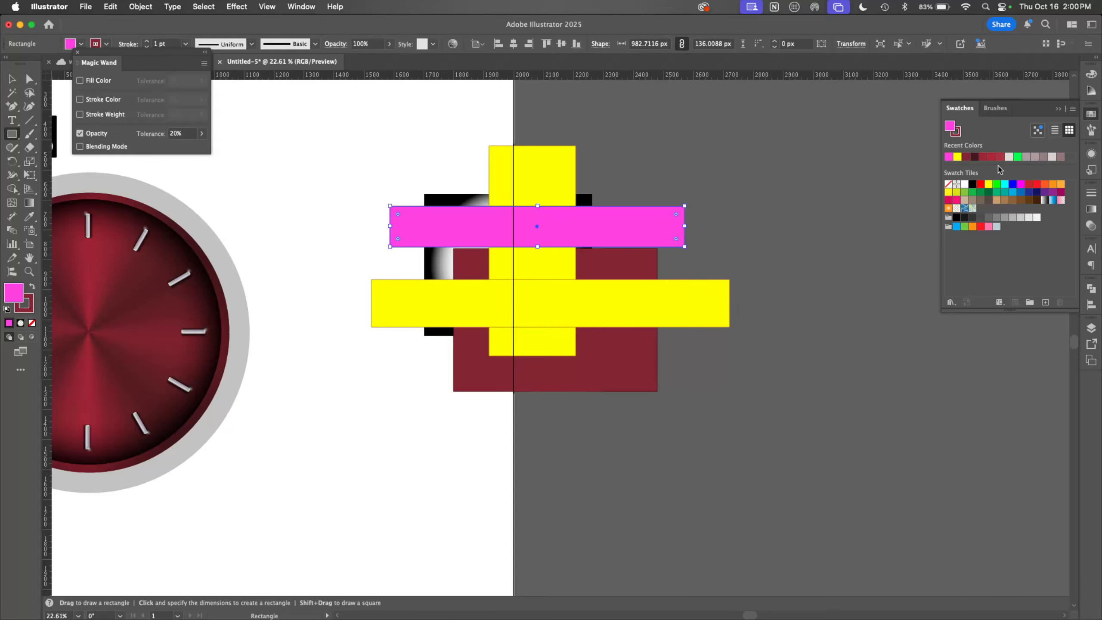
key(v)
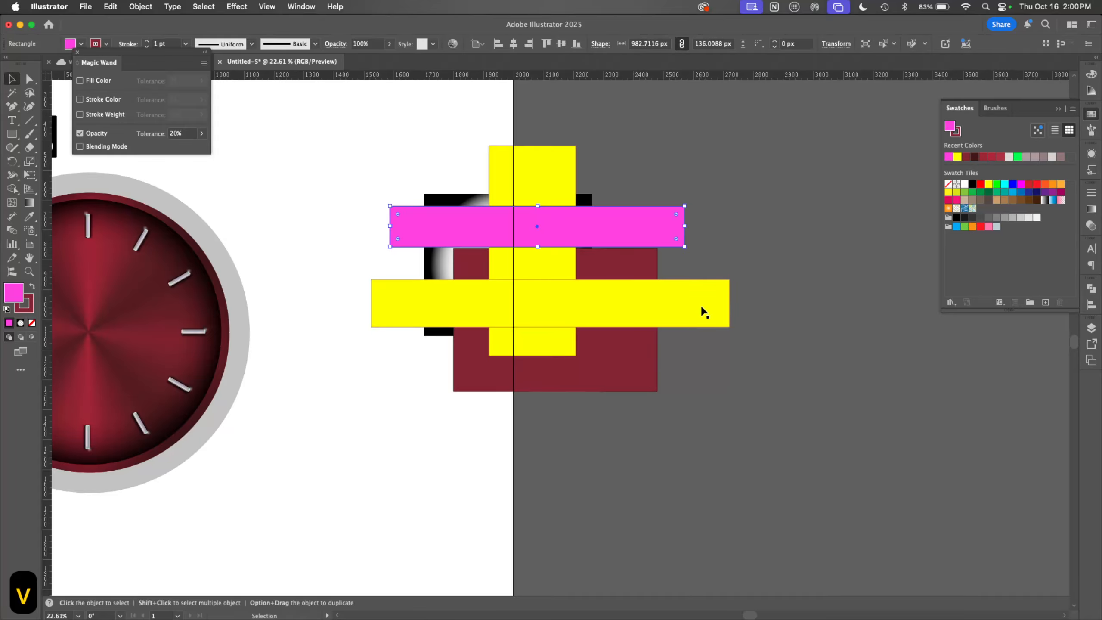
click(701, 316)
click(1005, 184)
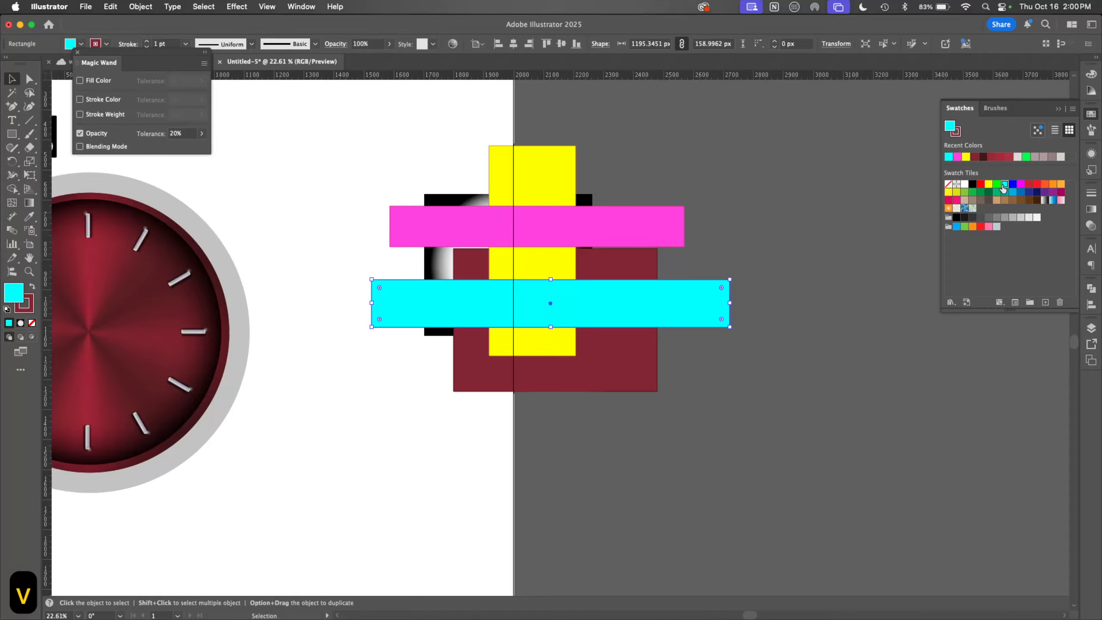
click(723, 376)
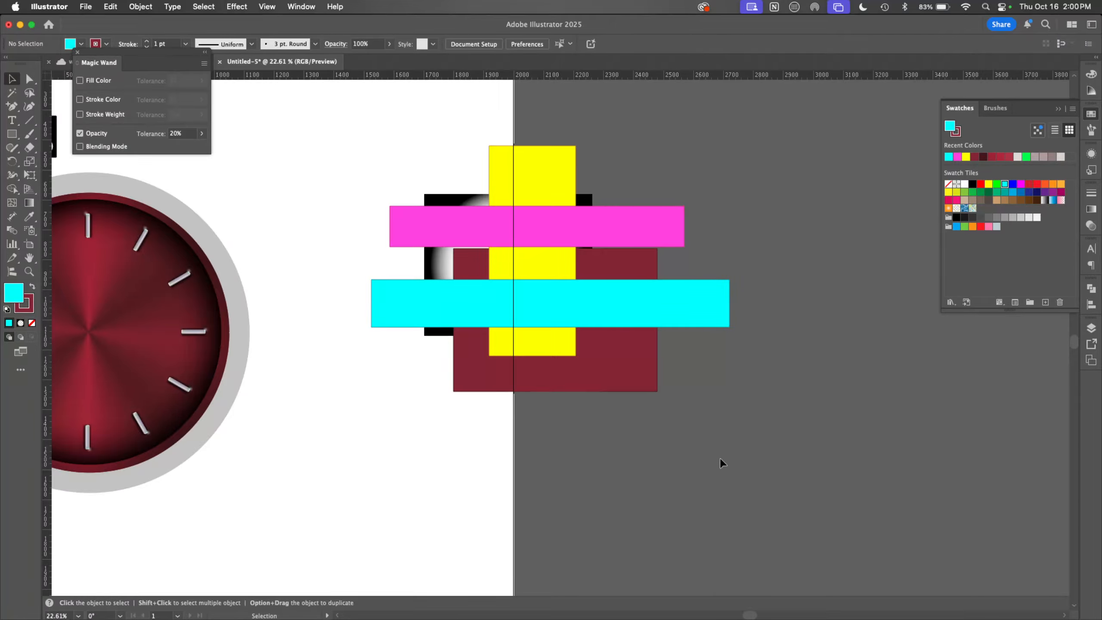
Step: Move all five rectangles together off the artboard into the empty canvas beside it, and show the layer stack
drag(754, 193, 368, 422)
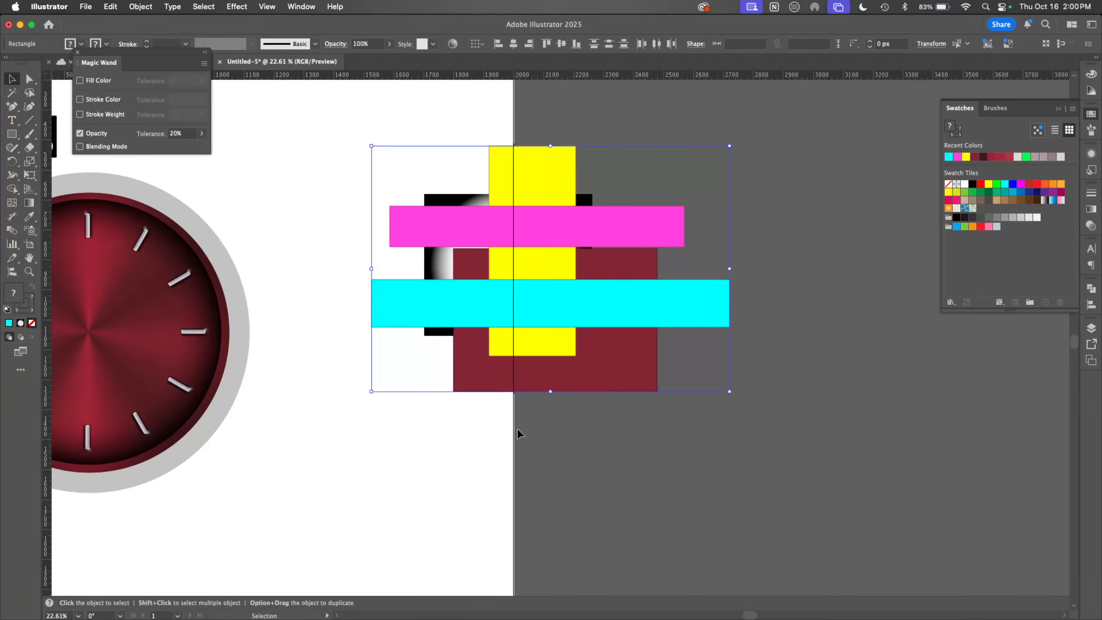
key(v)
drag(631, 381, 753, 349)
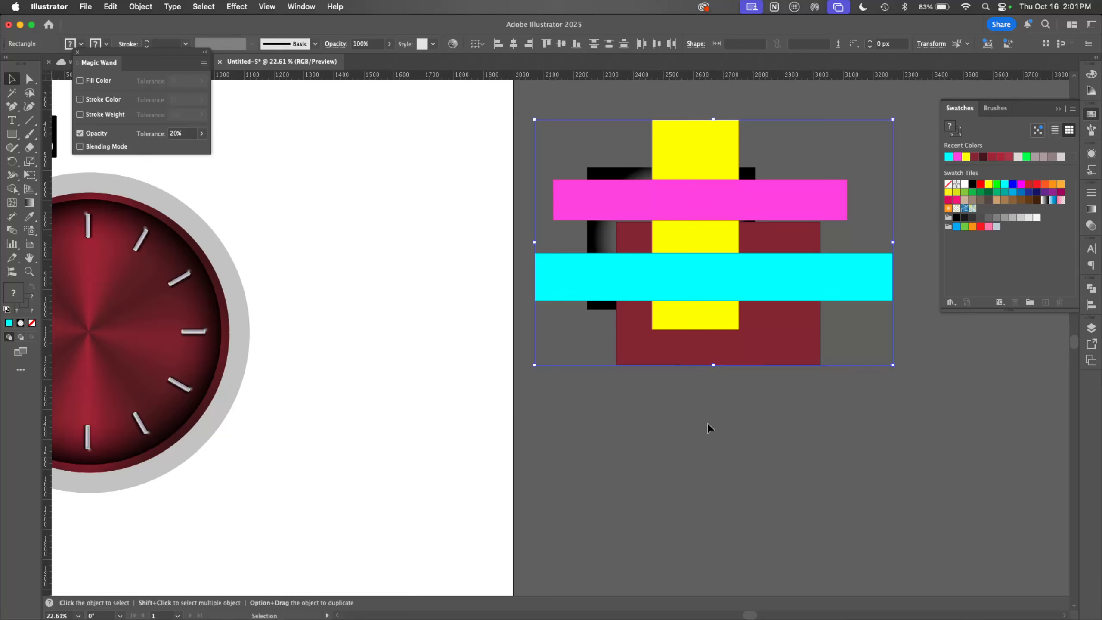
click(1090, 328)
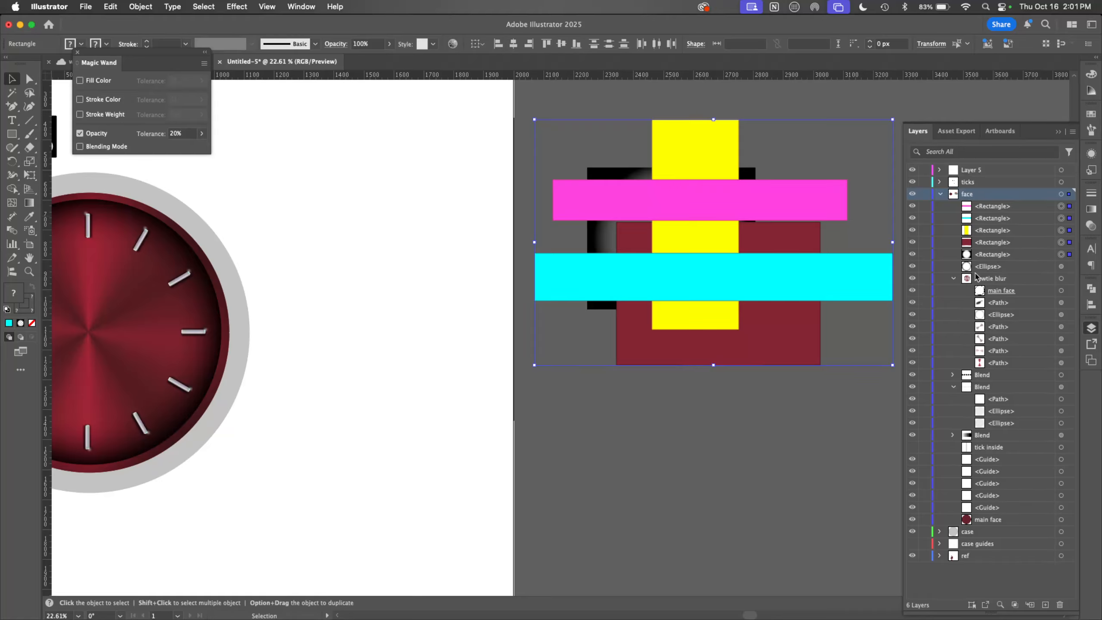
Step: Try a clipping mask on the five rectangles using the topmost magenta one, expand the clip group, and undo the mask
key(super+7)
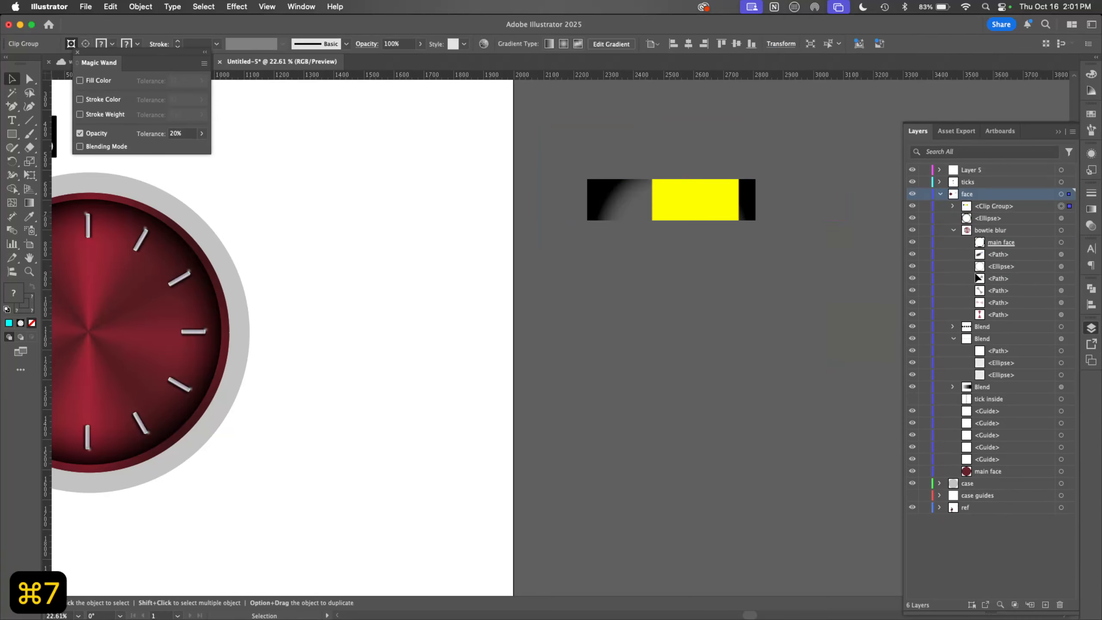
click(953, 205)
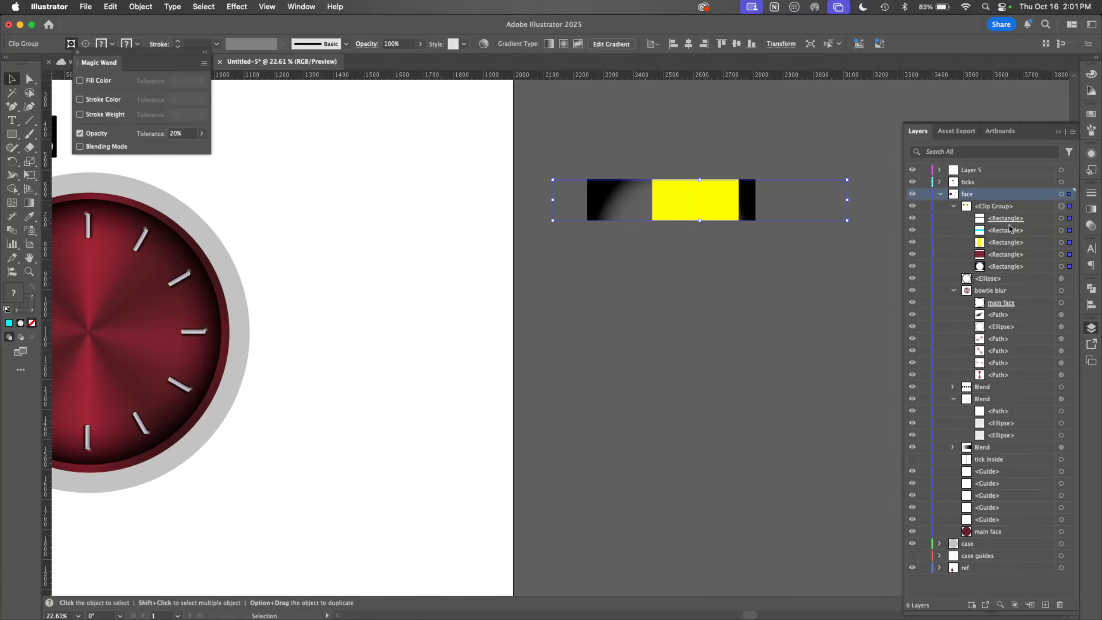
key(super+z)
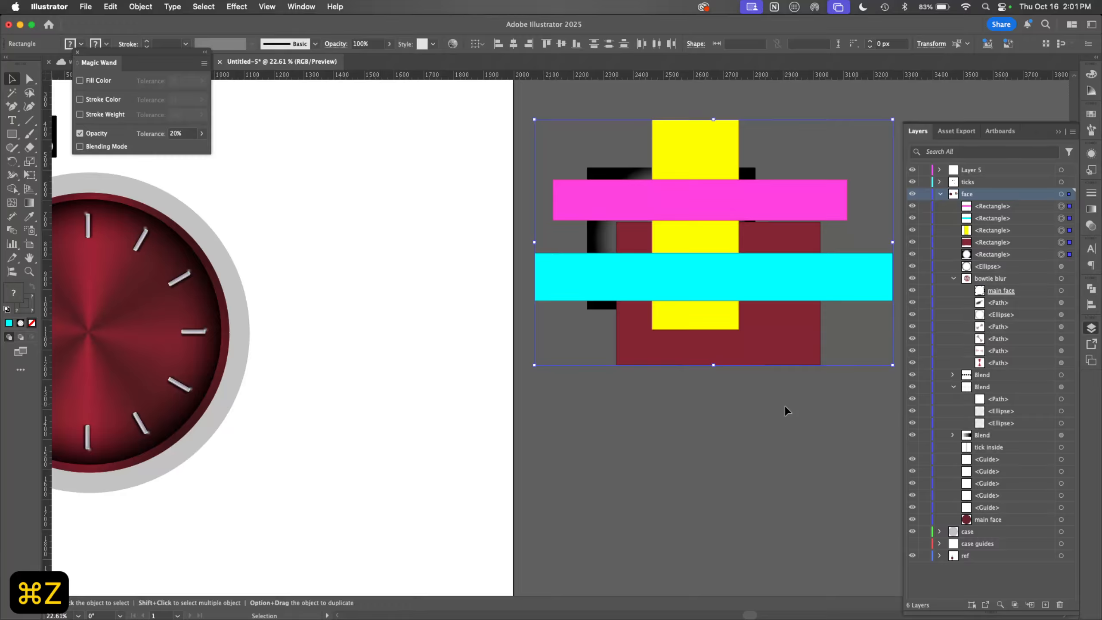
Step: Bring the dark red rectangle to the top of the "face" layer's stacking order
click(784, 405)
click(780, 354)
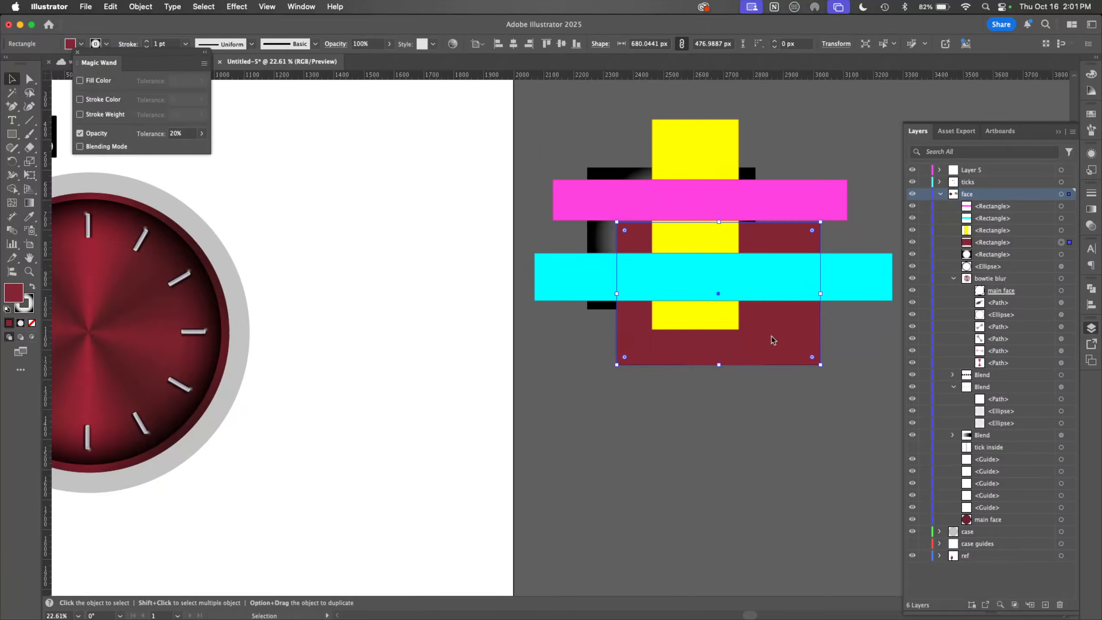
drag(999, 244, 999, 205)
Step: Try a clipping mask on all five rectangles with the dark red one on top, and undo it
drag(788, 176, 594, 483)
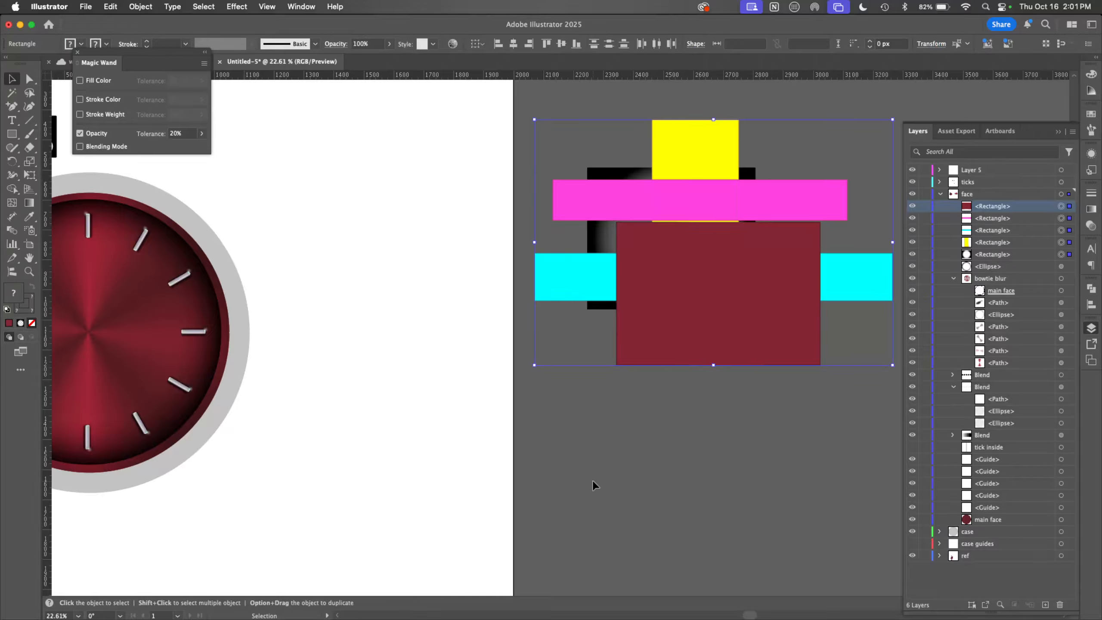
key(super+7)
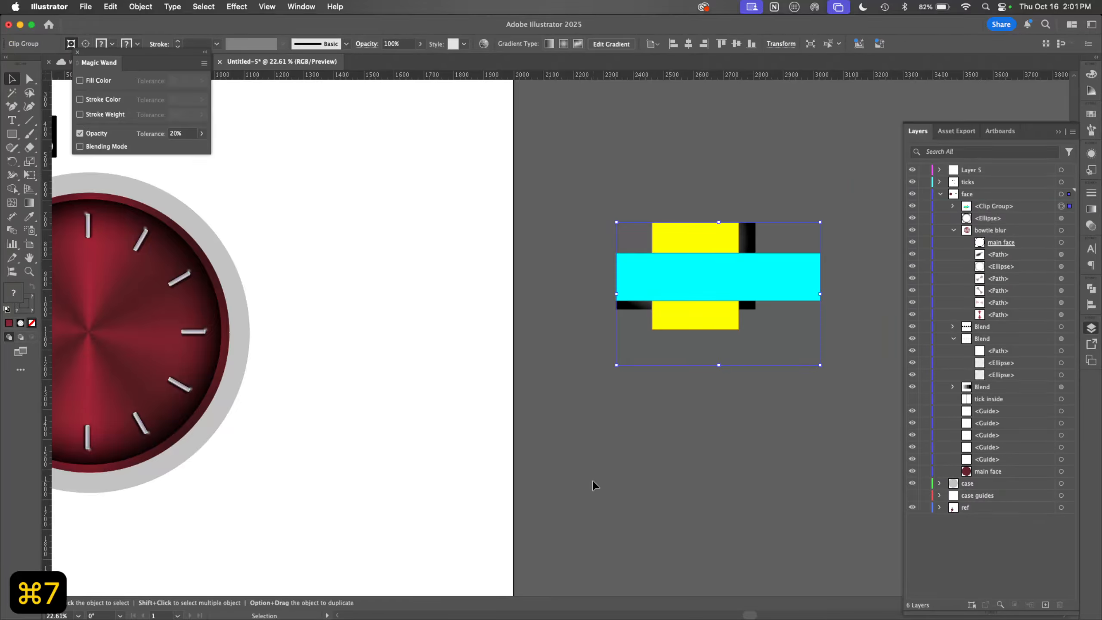
key(super+z)
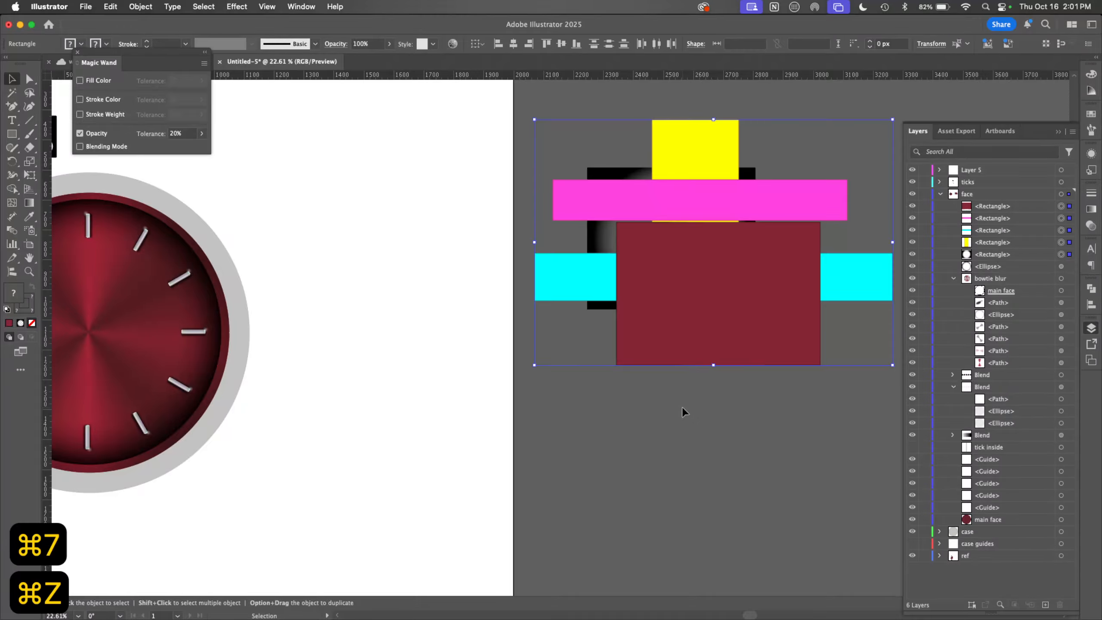
Step: Draw a five-pointed star about 1115 × 1069 px over the rectangles and give it a yellow stroke
mouse_move(12, 134)
mouse_down()
mouse_move(52, 135)
mouse_move(87, 186)
mouse_up()
drag(683, 249, 789, 396)
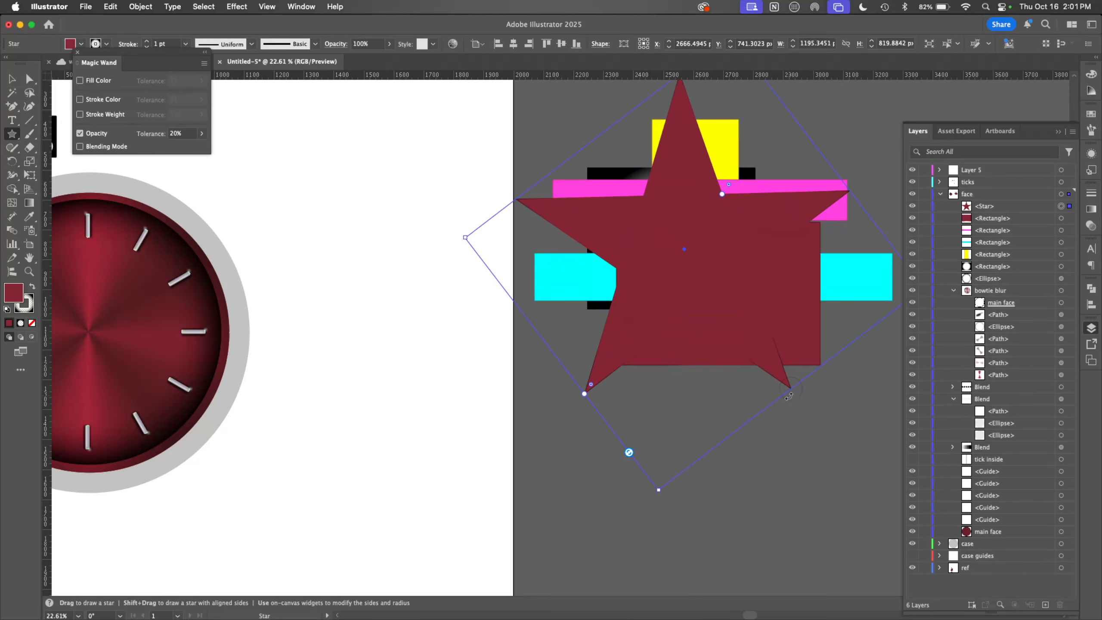
click(1091, 113)
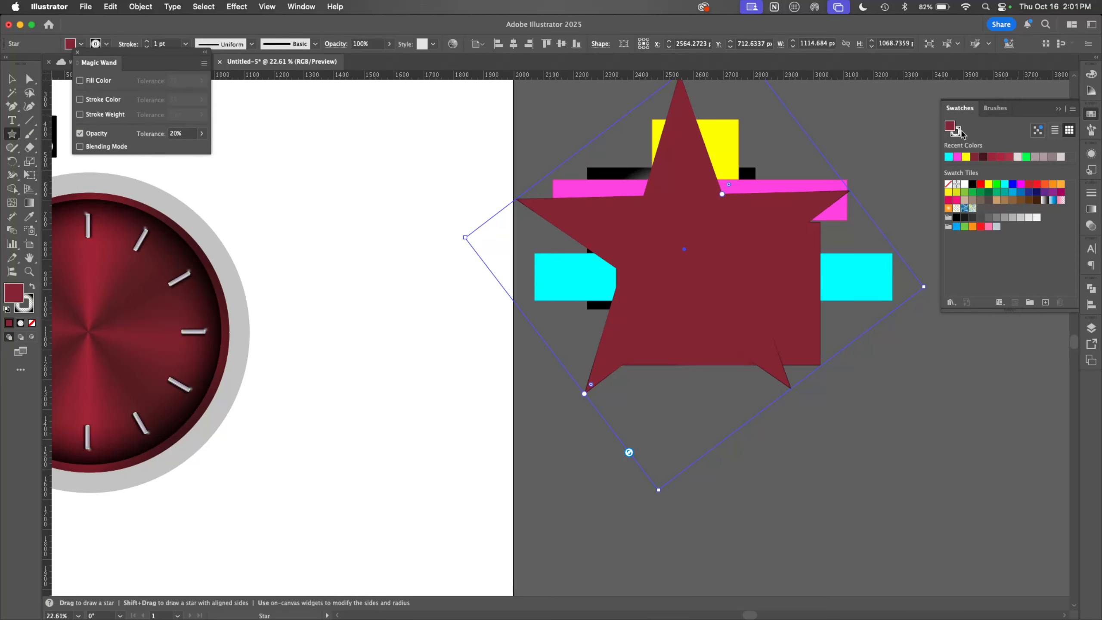
key(shift+x)
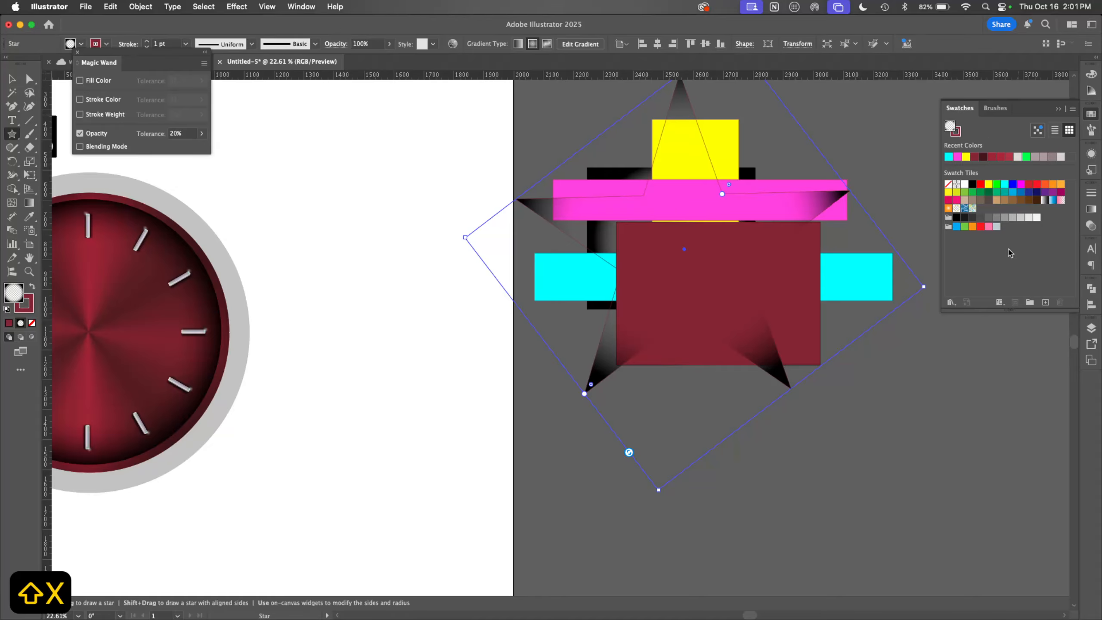
click(988, 184)
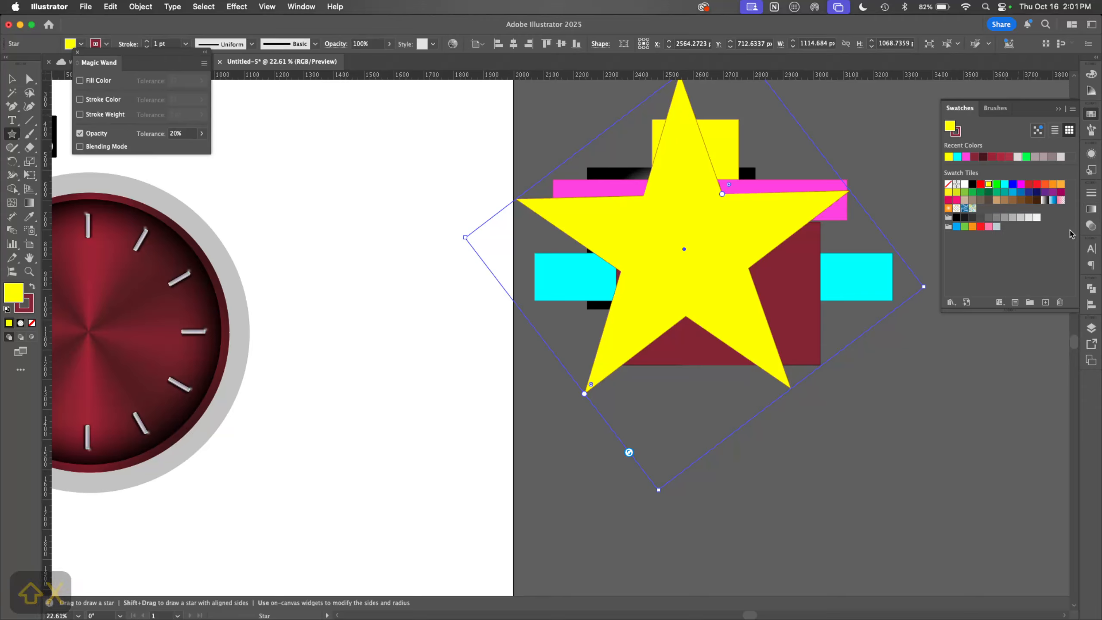
key(shift+x)
Step: Increase the star's stroke weight to 32 pt and remove its fill
click(1090, 193)
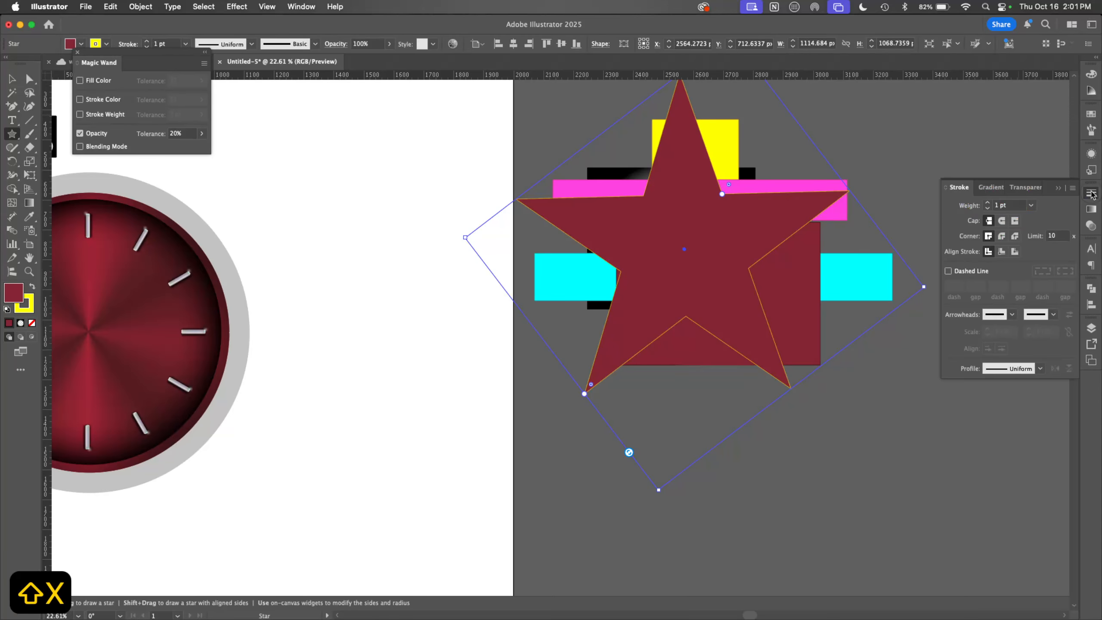
click(988, 203)
click(988, 203)
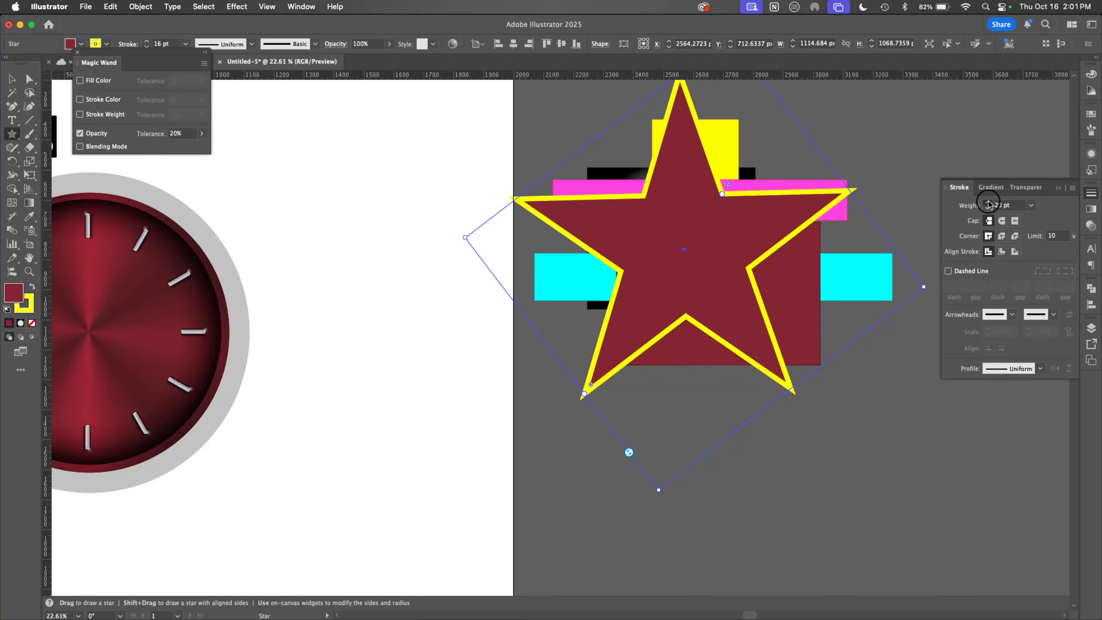
click(988, 203)
click(988, 203)
key(slash)
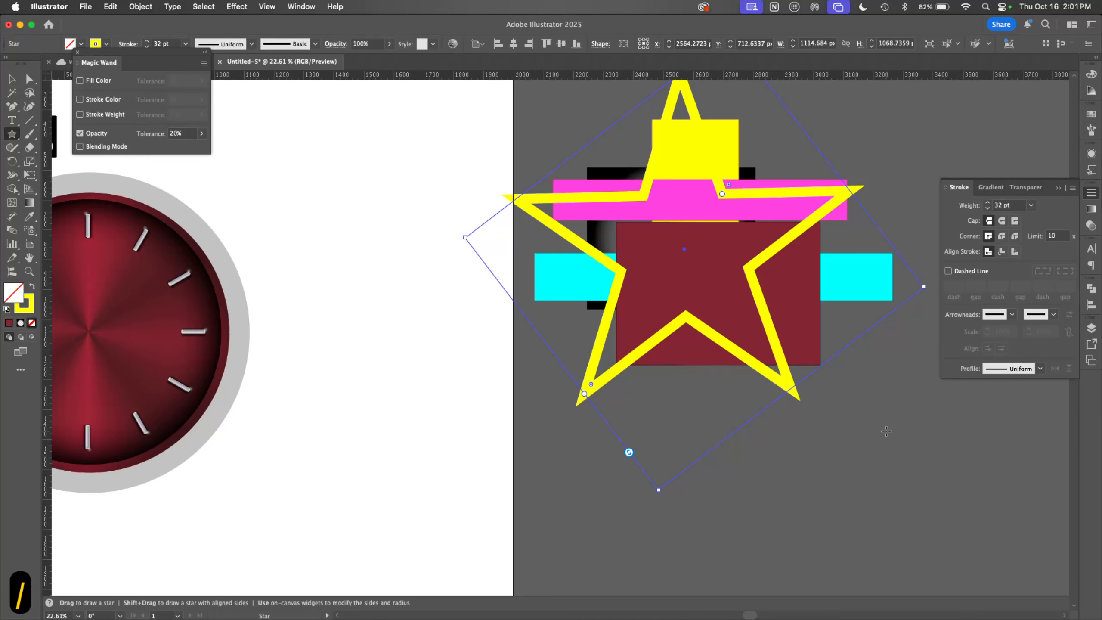
Step: Select the star and all five rectangles, show their selection edges, and clip the rectangles to the star with a clipping mask
key(v)
drag(873, 118, 399, 562)
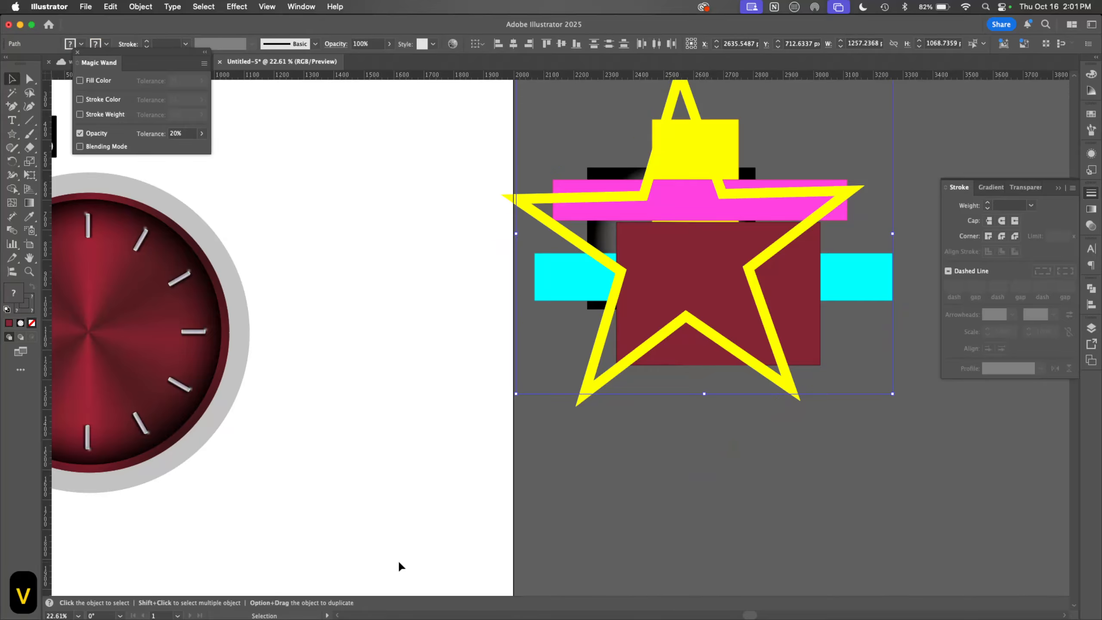
key(super+h)
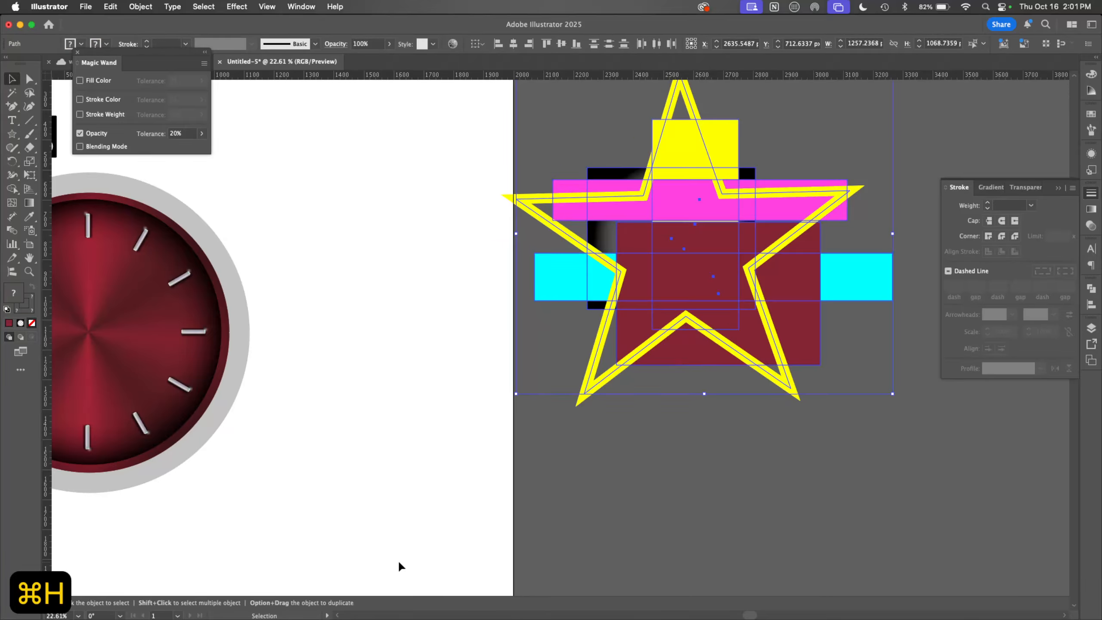
drag(742, 417, 761, 493)
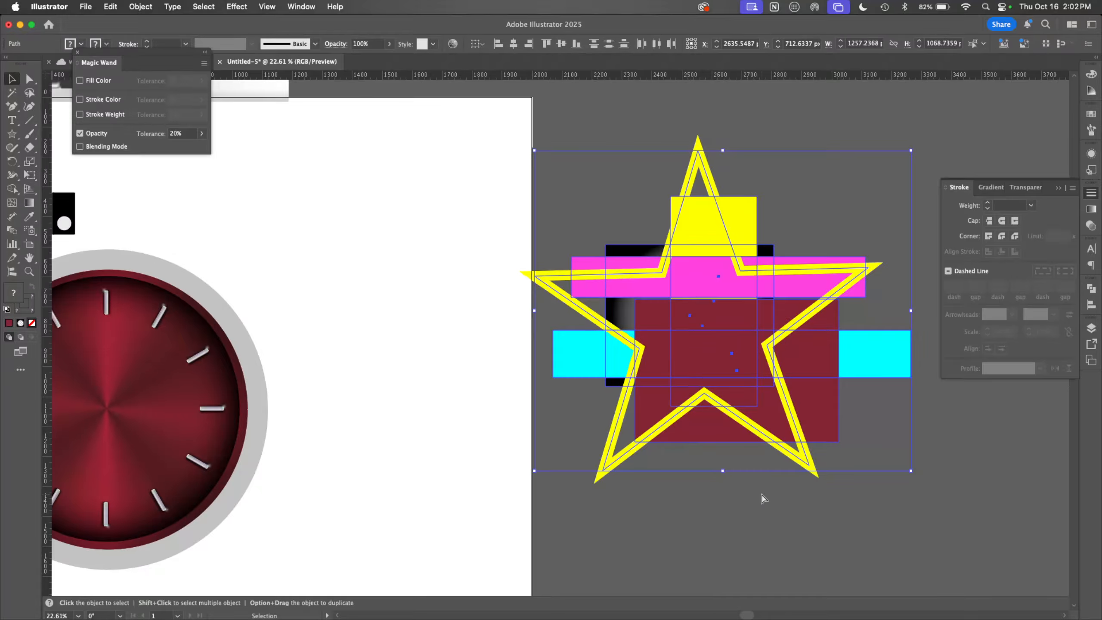
key(super+7)
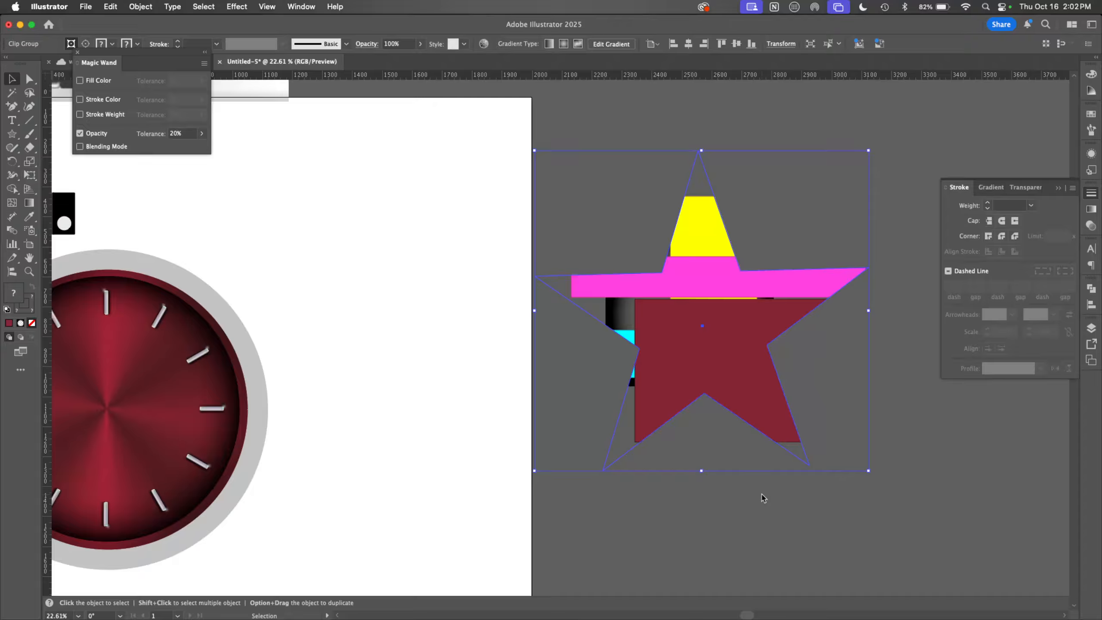
Step: Undo the star clipping mask and turn on Draw Inside mode for the star alone
key(super+z)
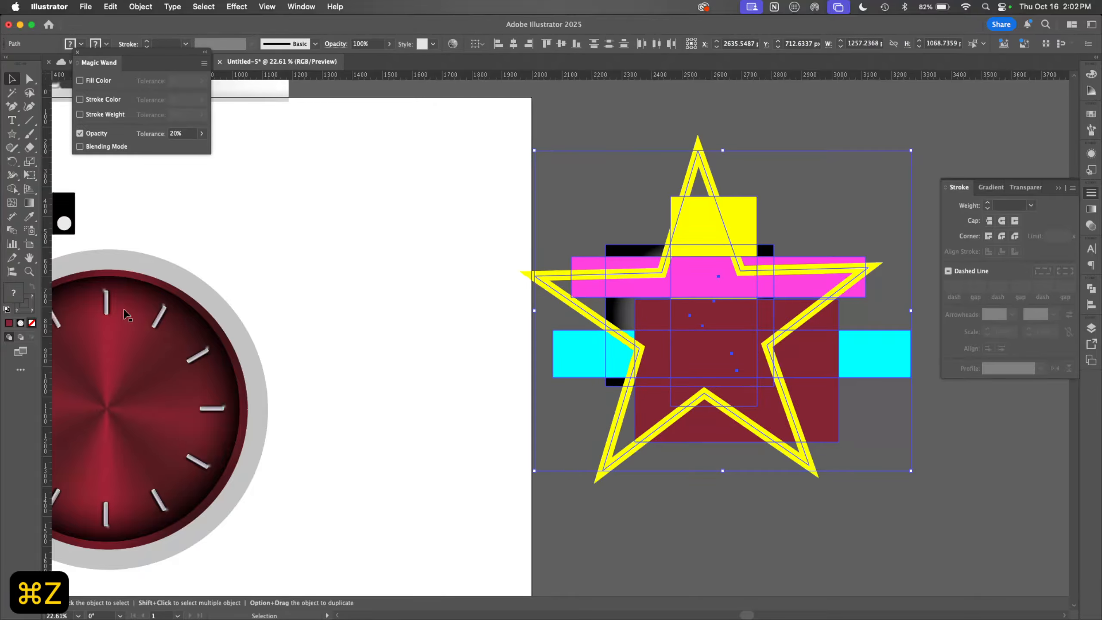
key(space)
drag(718, 480, 710, 419)
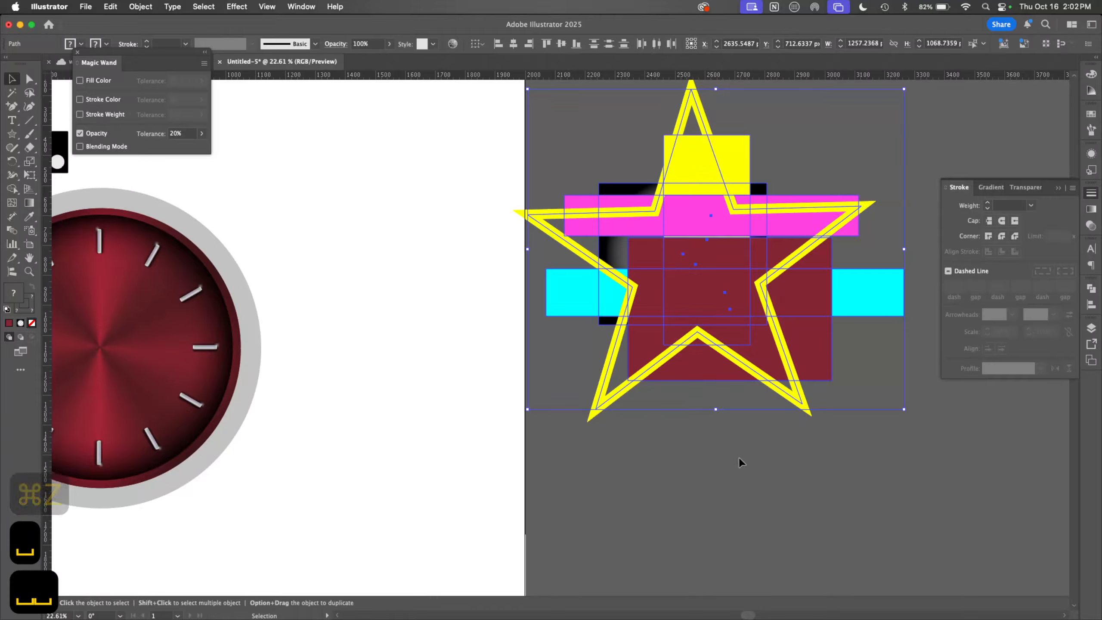
key(v)
click(774, 464)
click(802, 403)
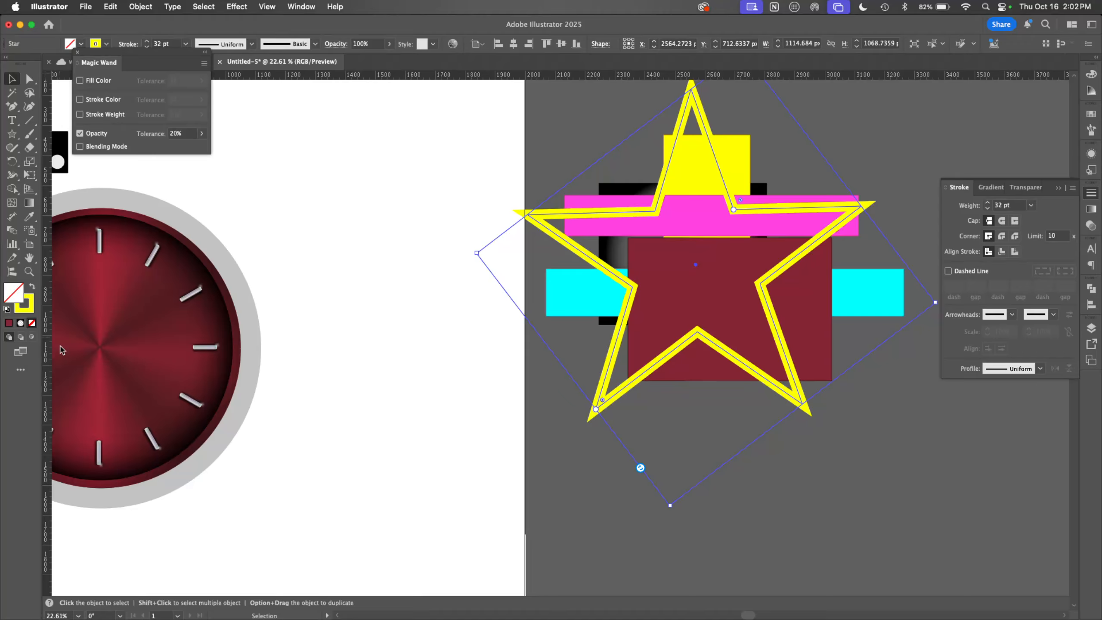
click(33, 339)
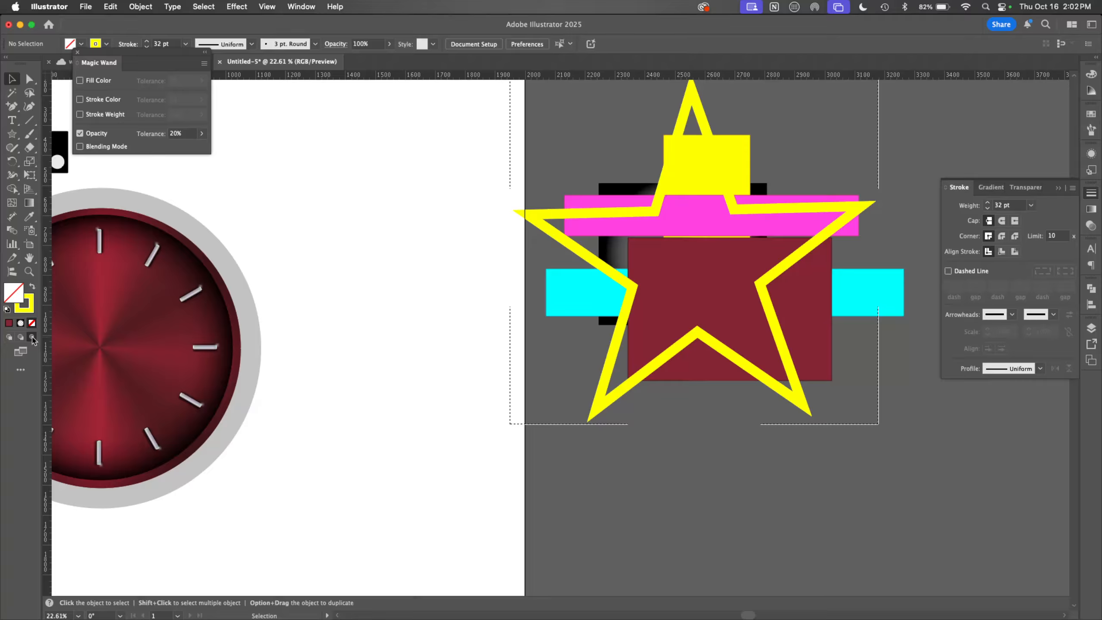
Step: Swap fill and stroke, and set the fill for new shapes to pure blue with no stroke
key(shift+x)
click(1091, 113)
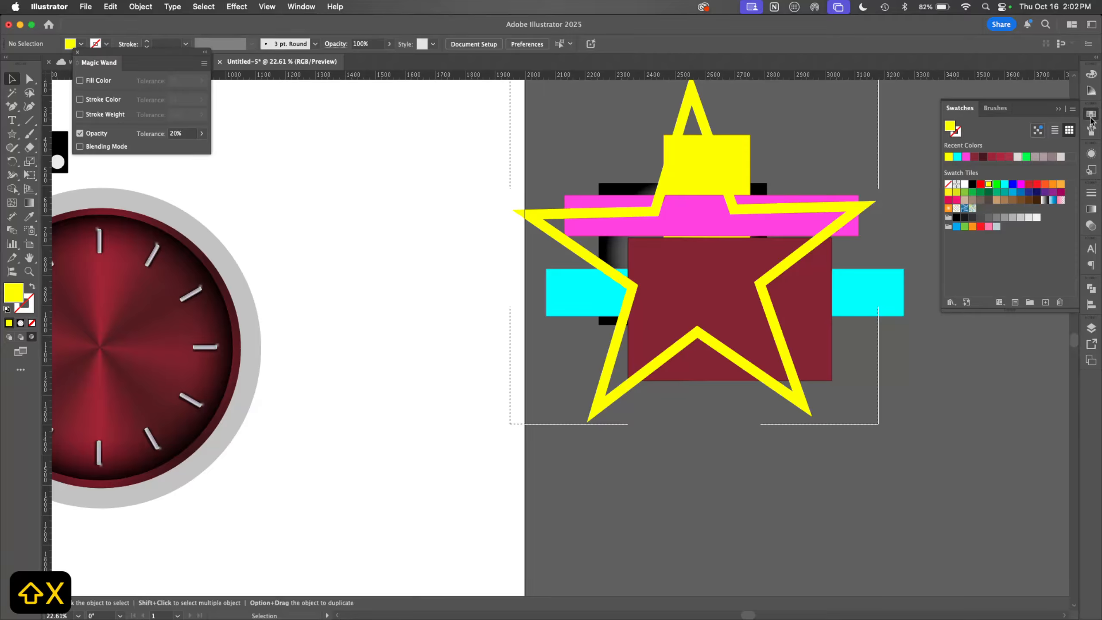
click(956, 226)
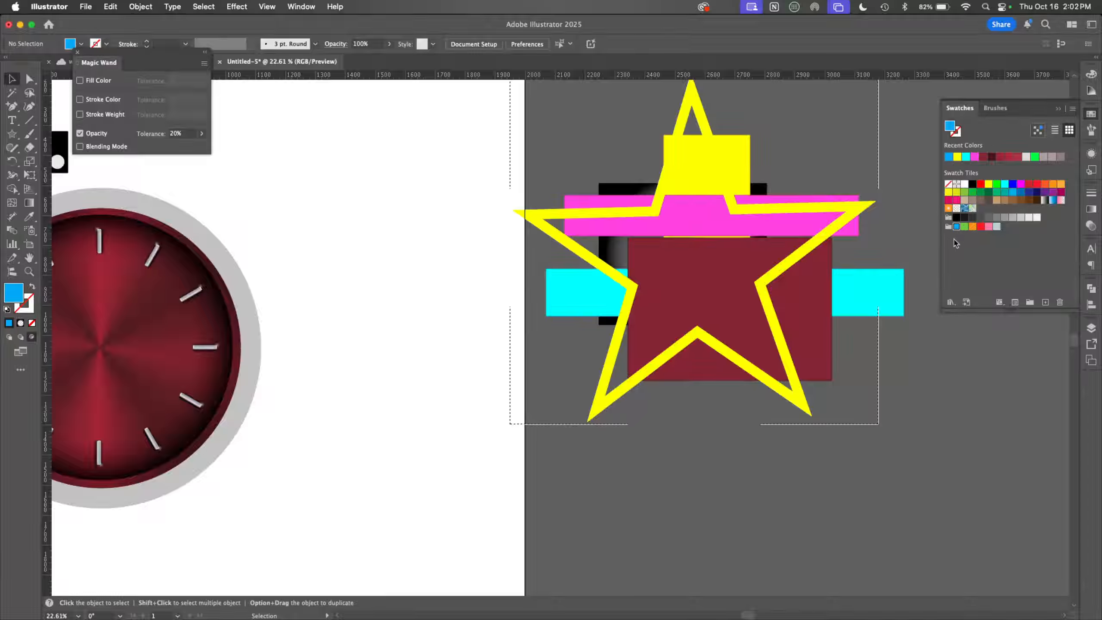
click(1012, 184)
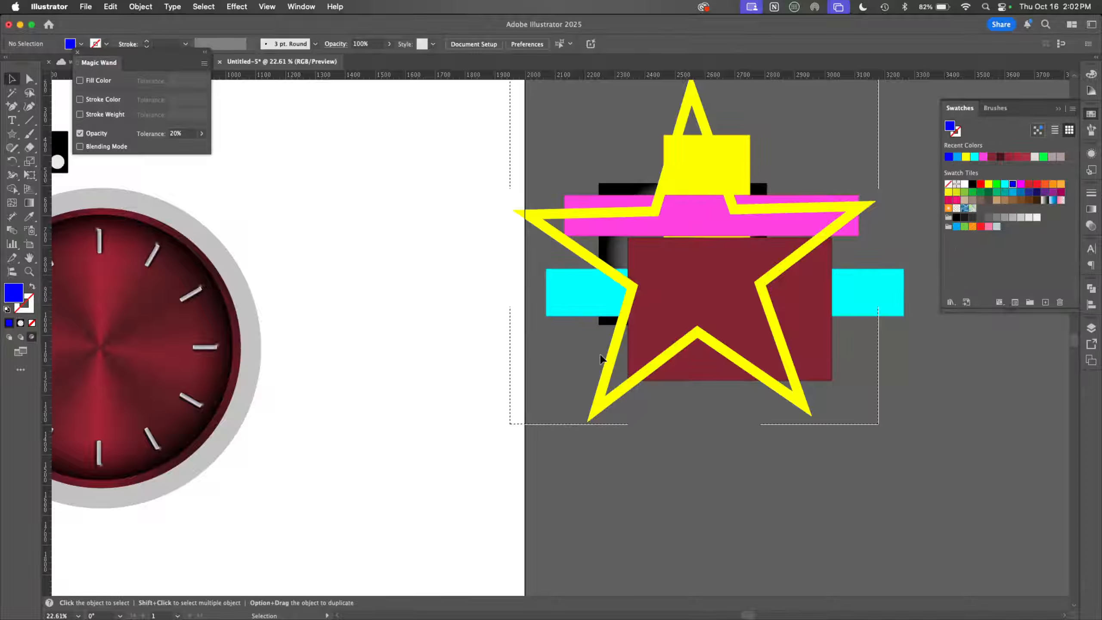
Step: Draw four horizontal blue rectangles and one vertical one about 113 × 770 px inside the star
key(m)
drag(499, 364, 910, 343)
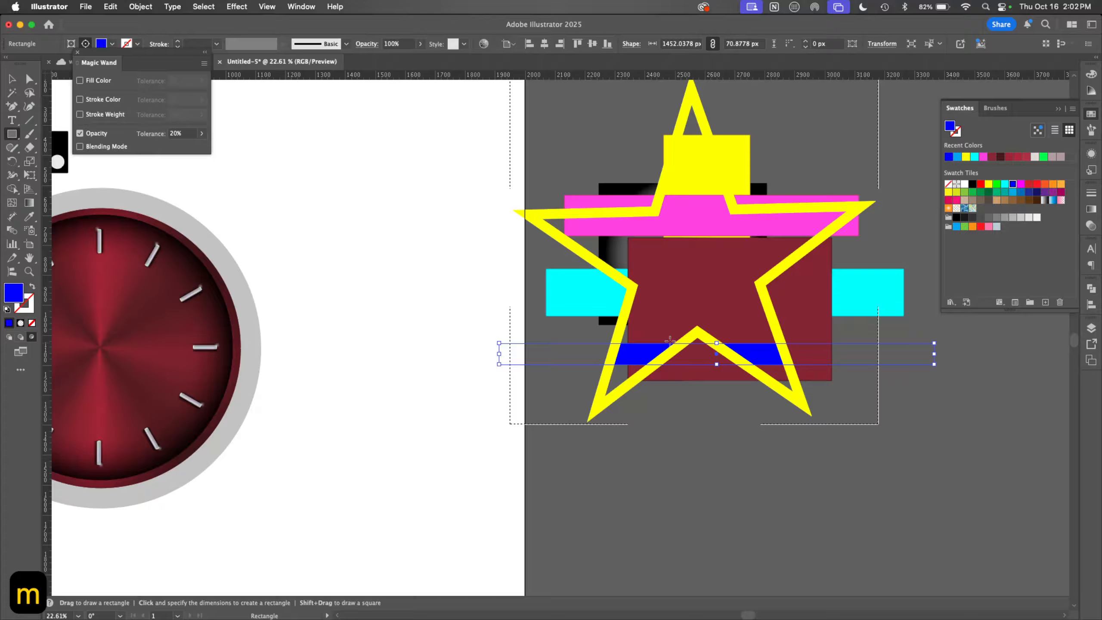
drag(500, 314, 970, 290)
drag(544, 190, 916, 131)
drag(609, 121, 804, 95)
drag(764, 170, 799, 401)
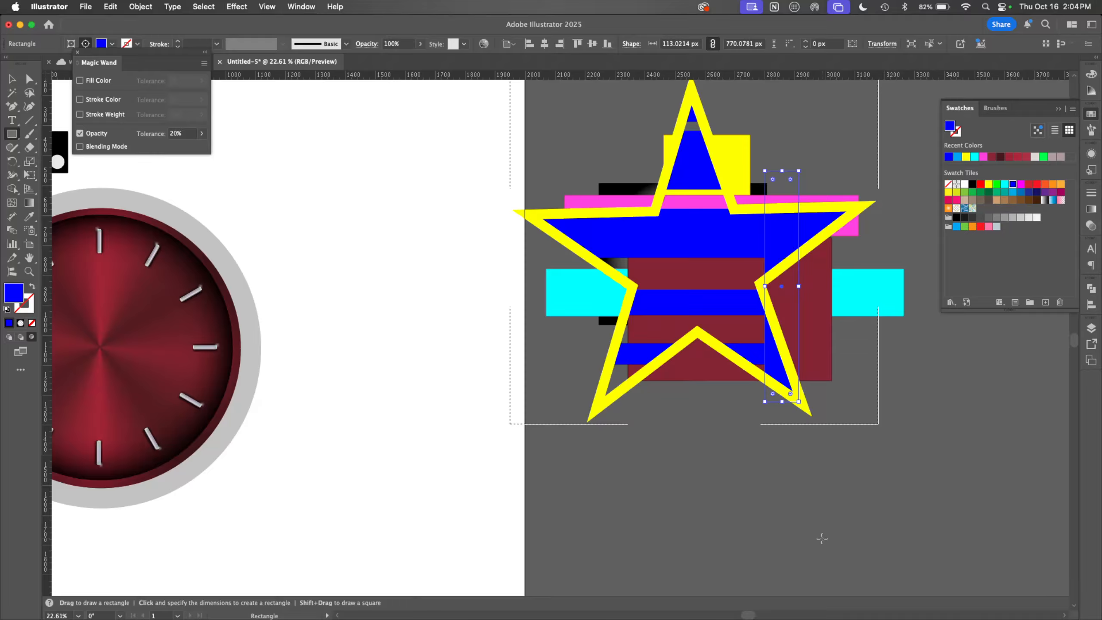
drag(924, 453, 622, 406)
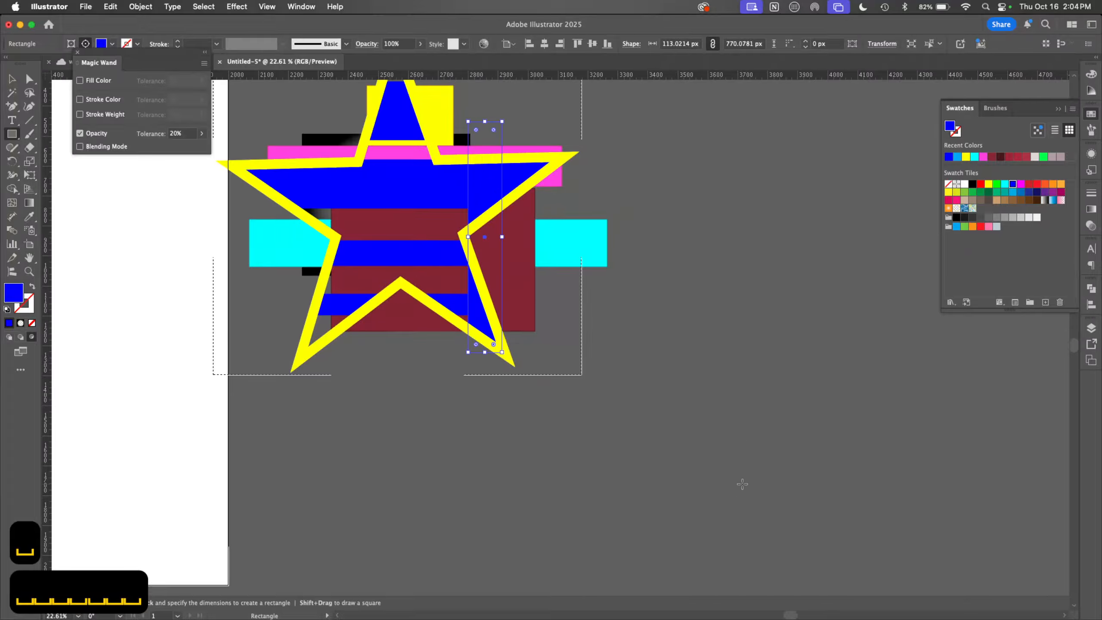
key(l)
drag(671, 516, 979, 209)
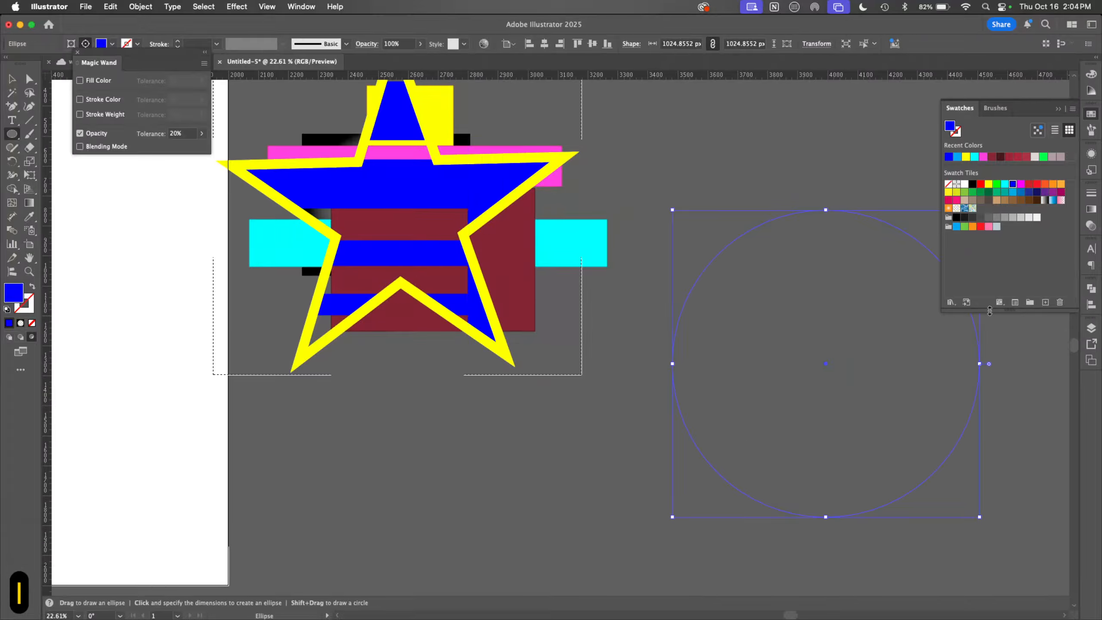
key(super+z)
Step: In Draw Normal mode, draw a blue ellipse about 1086 × 670 px beside the star, and turn on Draw Inside for it
key(shift+d)
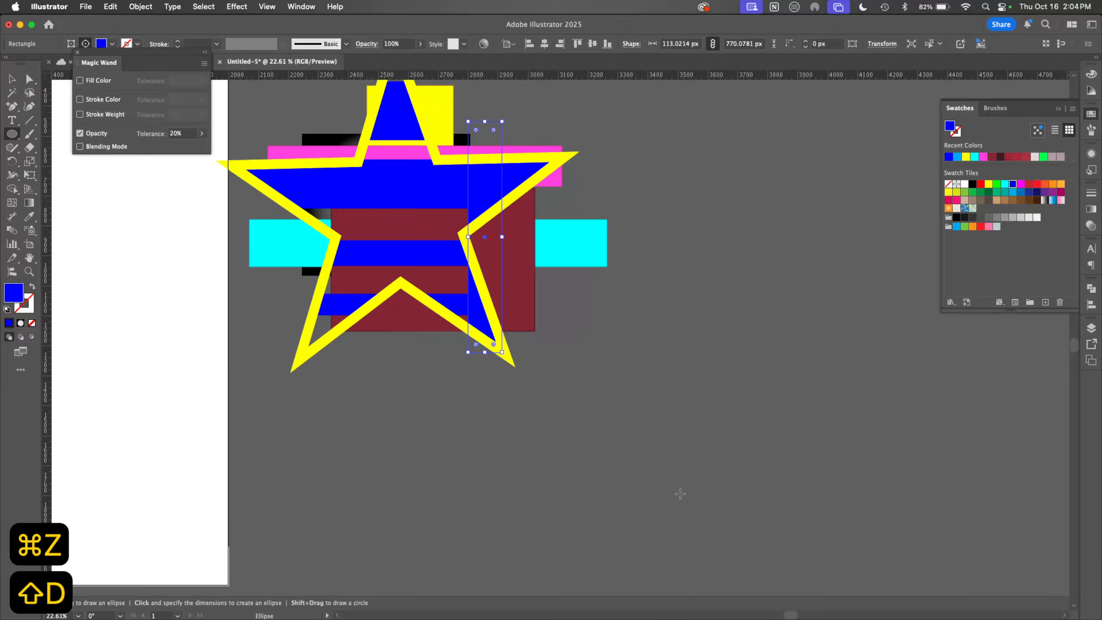
drag(638, 521, 964, 321)
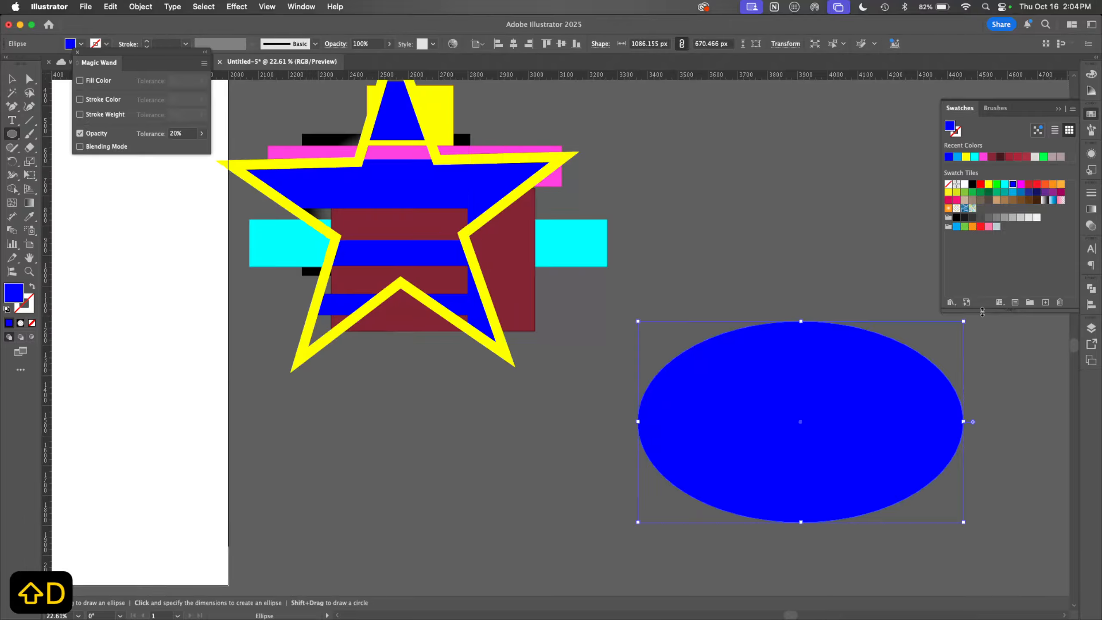
key(shift+d)
key(shift+d)
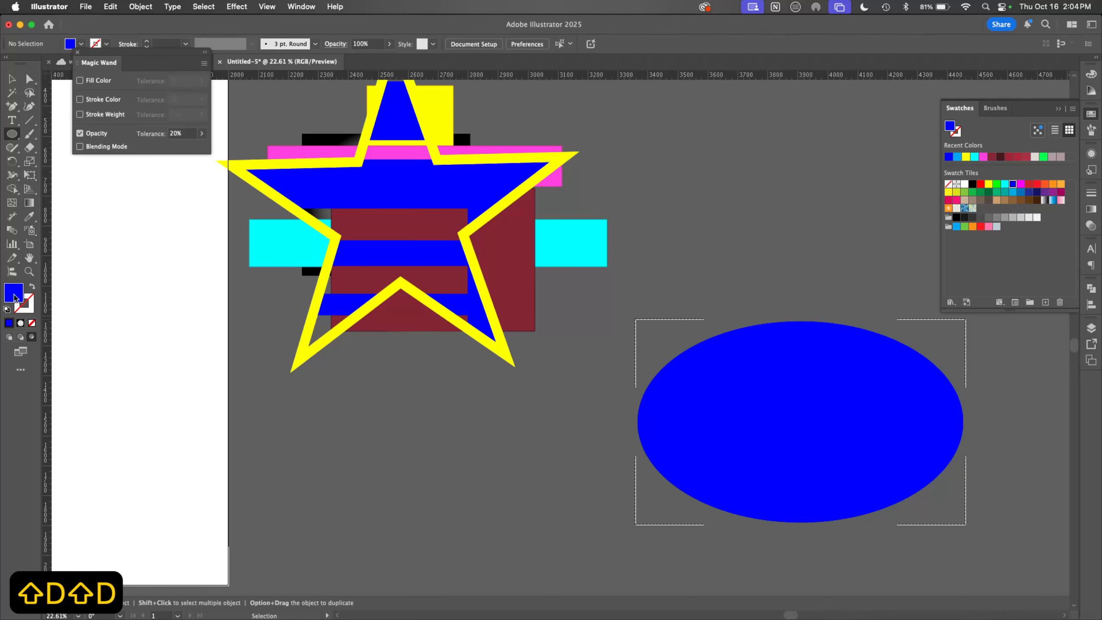
Step: Set the fill to magenta ff00b7 and draw three ellipses overlapping the blue ellipse so they are clipped inside it
double_click(13, 293)
click(601, 193)
click(703, 170)
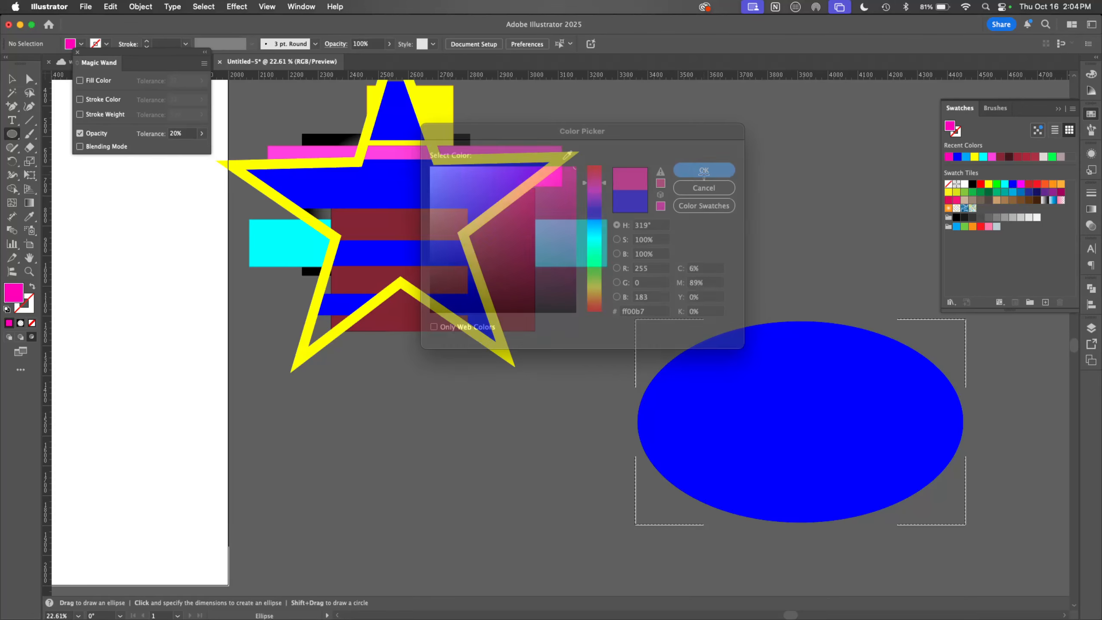
drag(863, 221, 693, 444)
mouse_move(780, 546)
mouse_down()
mouse_move(997, 441)
mouse_move(894, 364)
mouse_up()
Step: Expand the blue ellipse's clip group in the layer list and draw five magenta ellipses above its outline in Draw Inside mode
click(1091, 328)
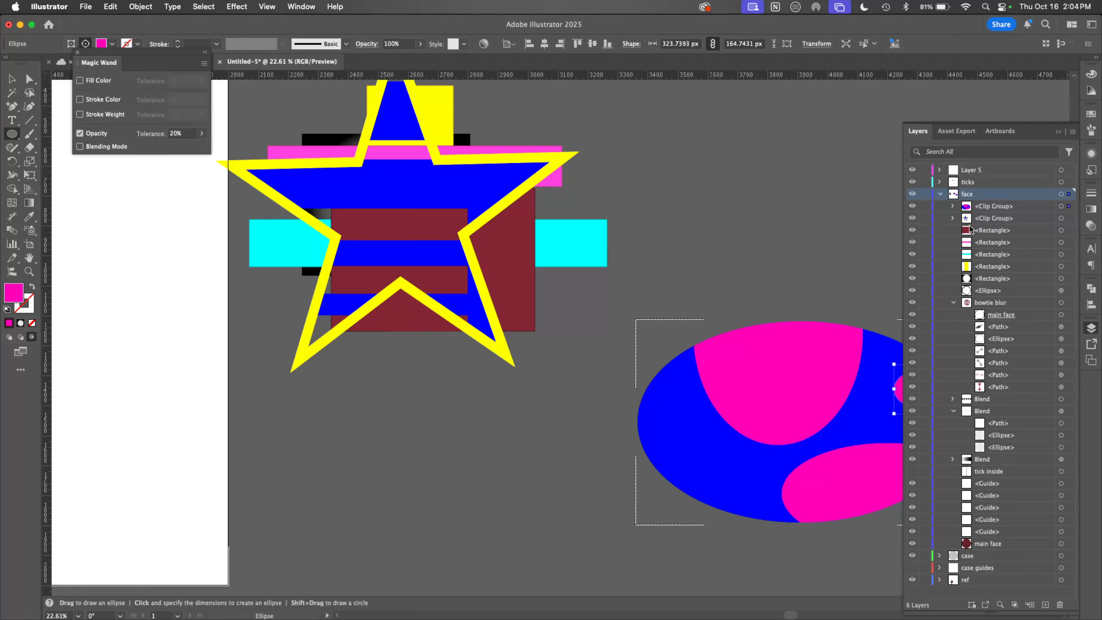
click(953, 207)
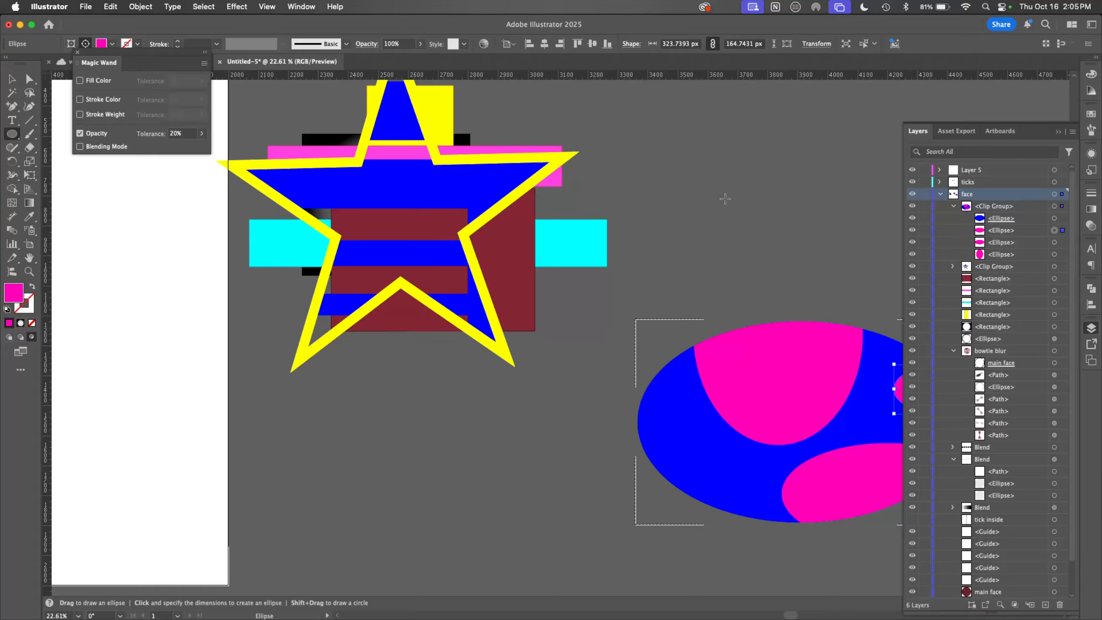
drag(696, 130, 766, 223)
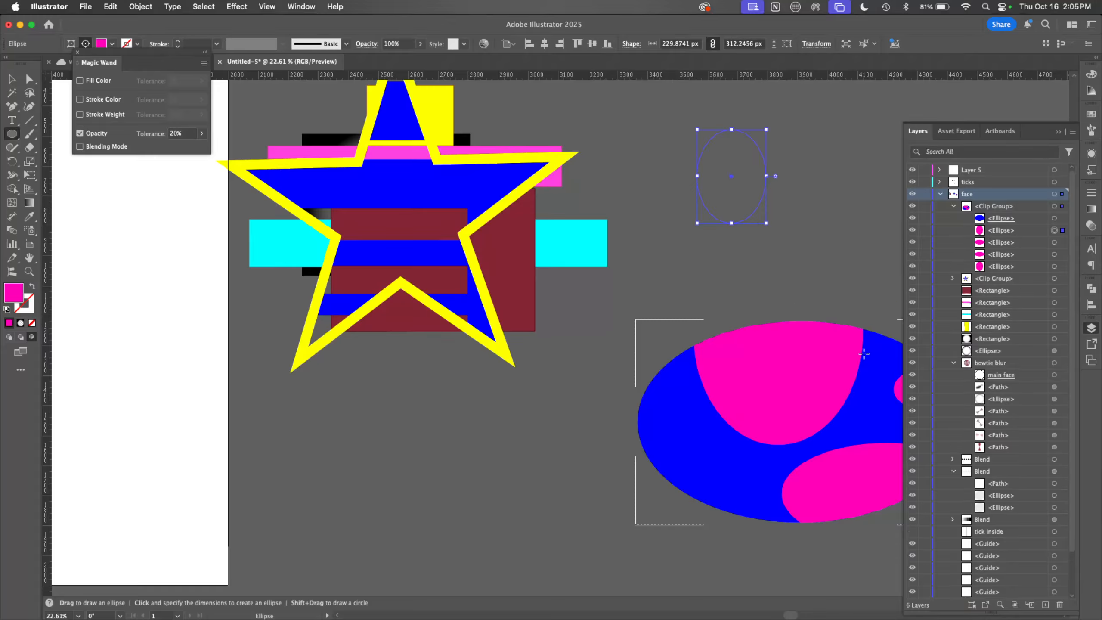
drag(840, 180, 753, 259)
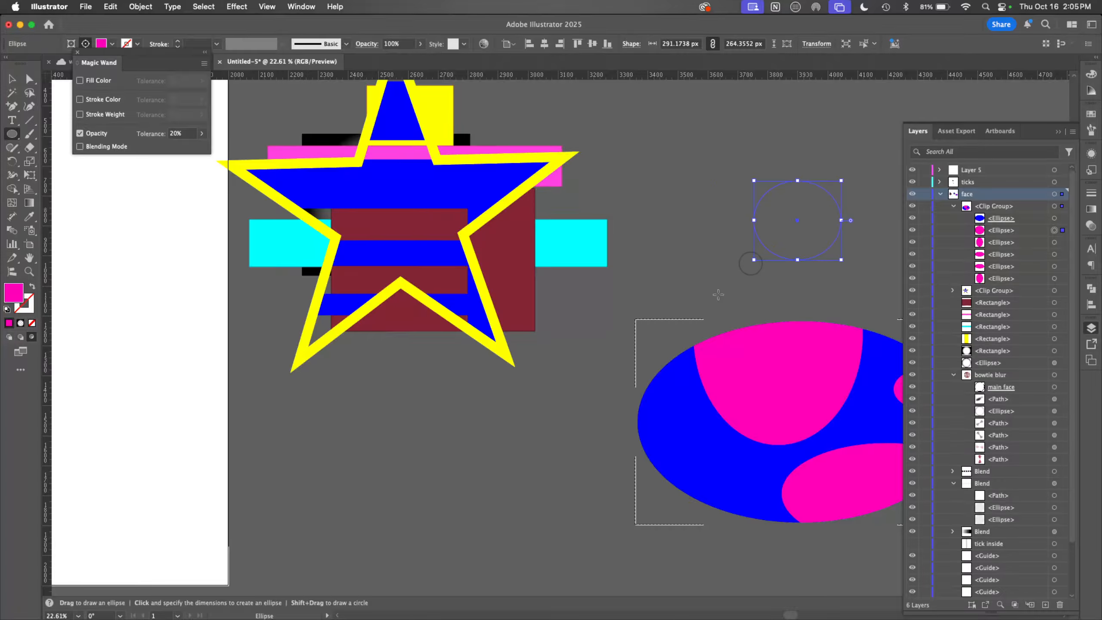
drag(829, 118, 675, 241)
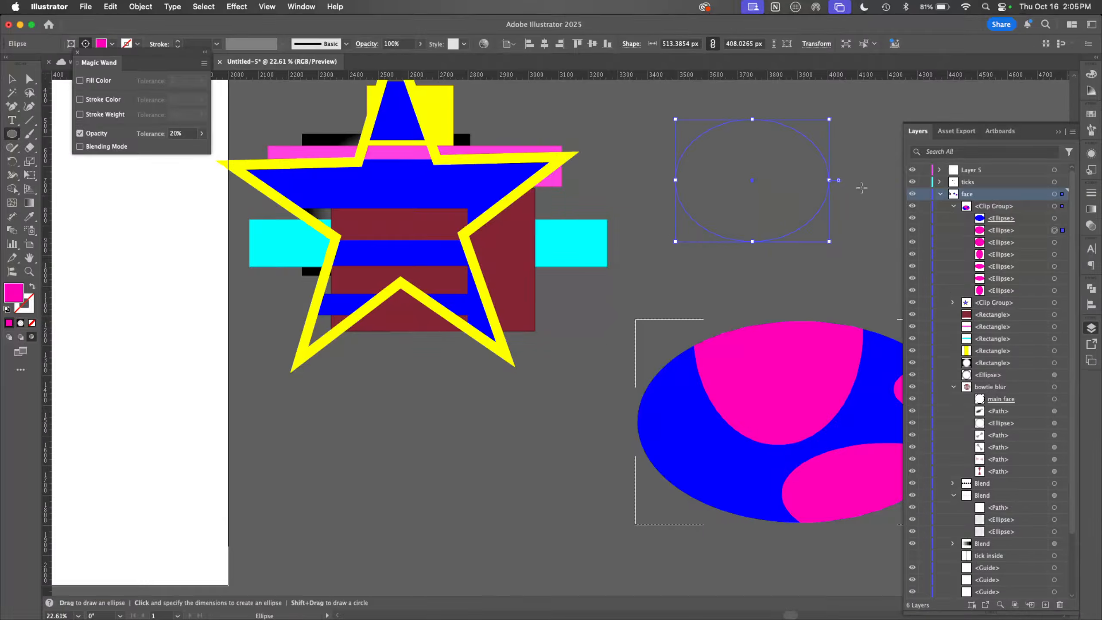
drag(854, 206, 751, 302)
drag(804, 145, 676, 258)
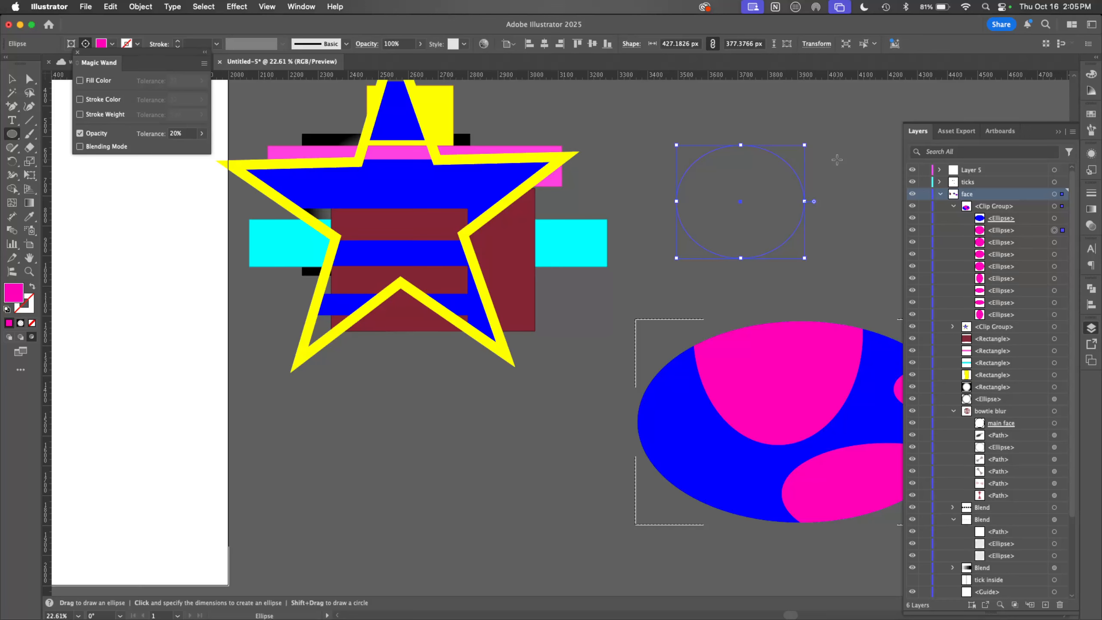
Step: Return to Draw Normal mode and draw two magenta ellipses above the blue one, the larger about 439 × 569 px
key(shift+d)
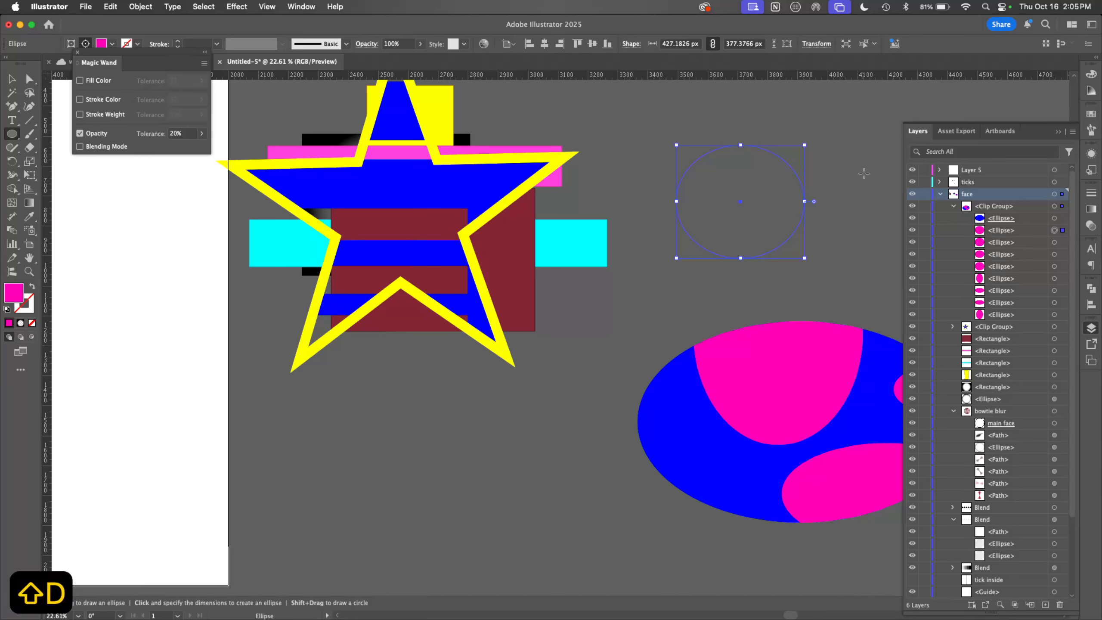
drag(869, 163, 784, 260)
drag(779, 126, 648, 298)
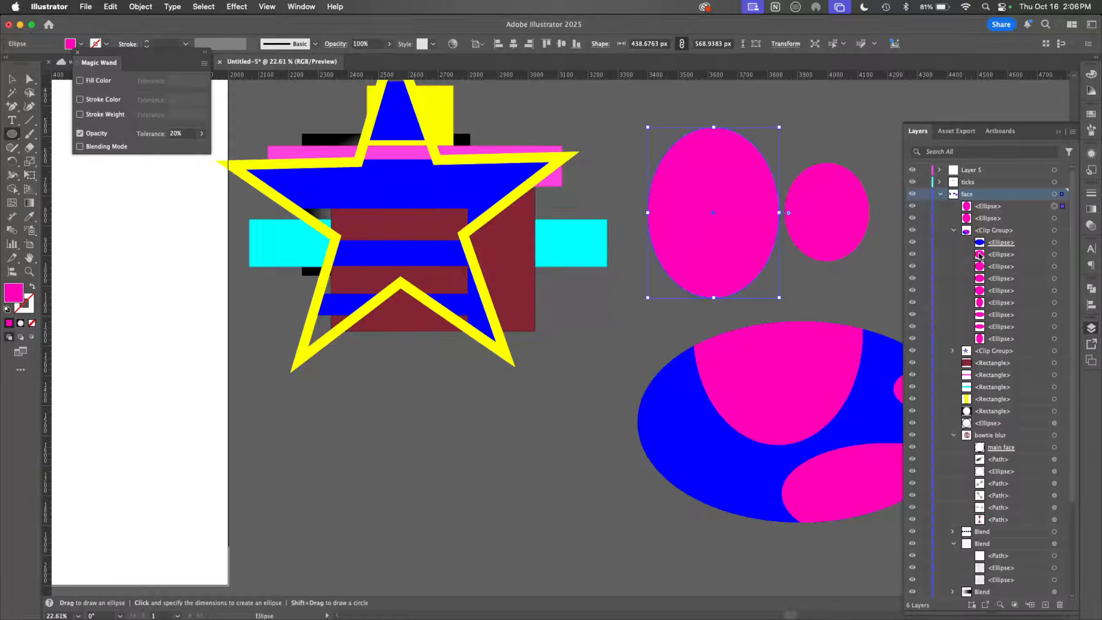
Step: Target the blue ellipse within its clip group, turn on Draw Inside, and set the fill to bright green
click(1054, 242)
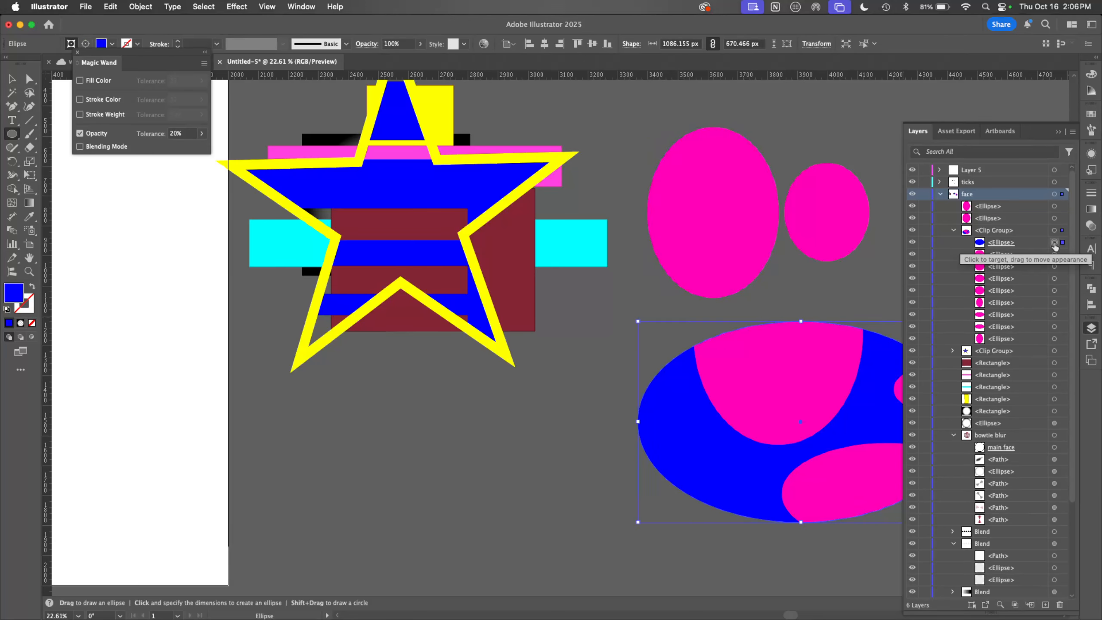
key(shift+d)
key(shift+d)
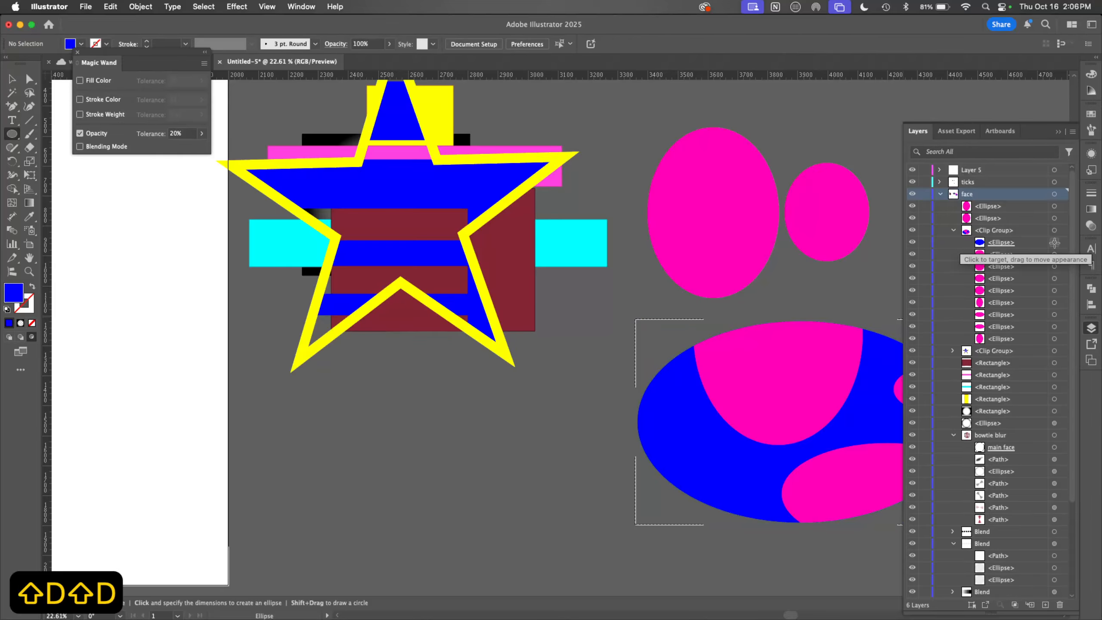
double_click(17, 296)
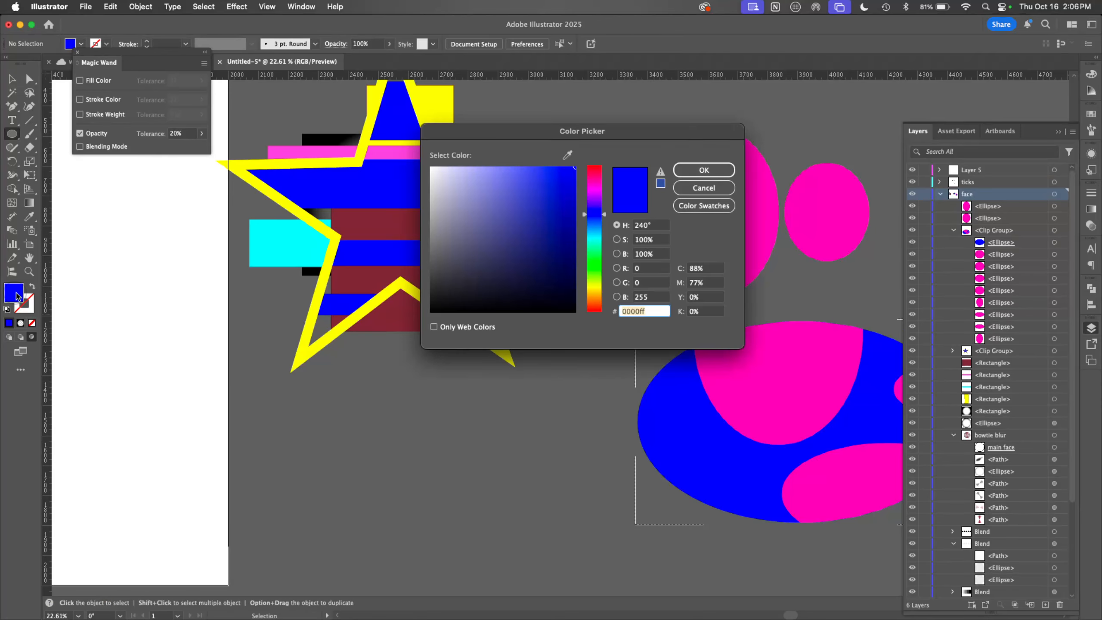
click(594, 264)
click(704, 170)
Step: Draw four green ellipses over the blue ellipse, clipped inside it, and clear the selection
drag(597, 407, 730, 458)
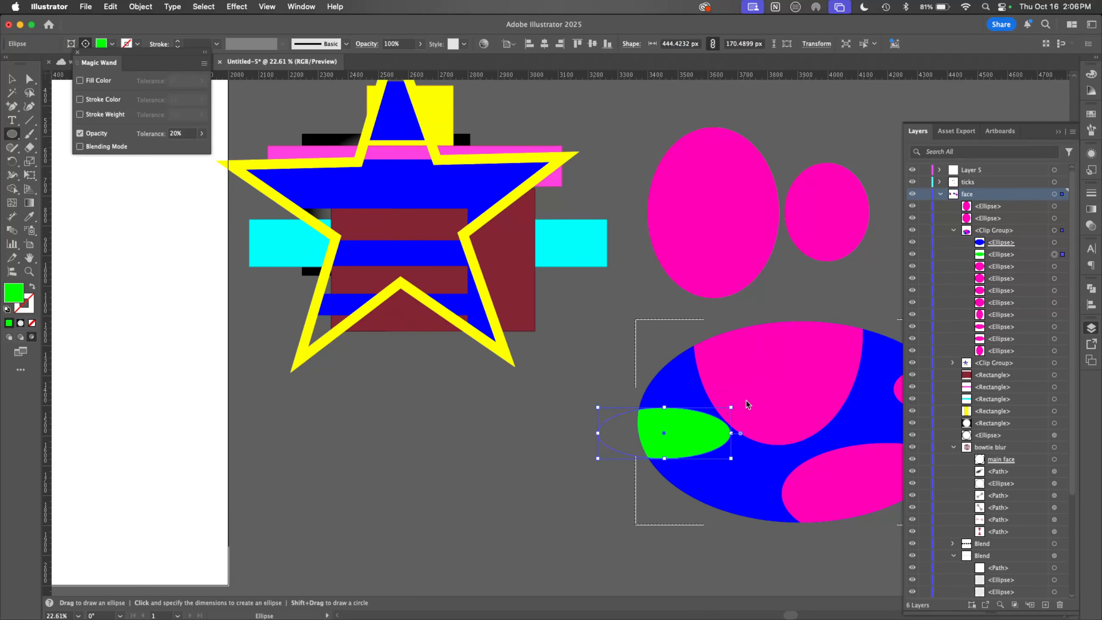
drag(660, 468, 785, 519)
drag(838, 386, 736, 486)
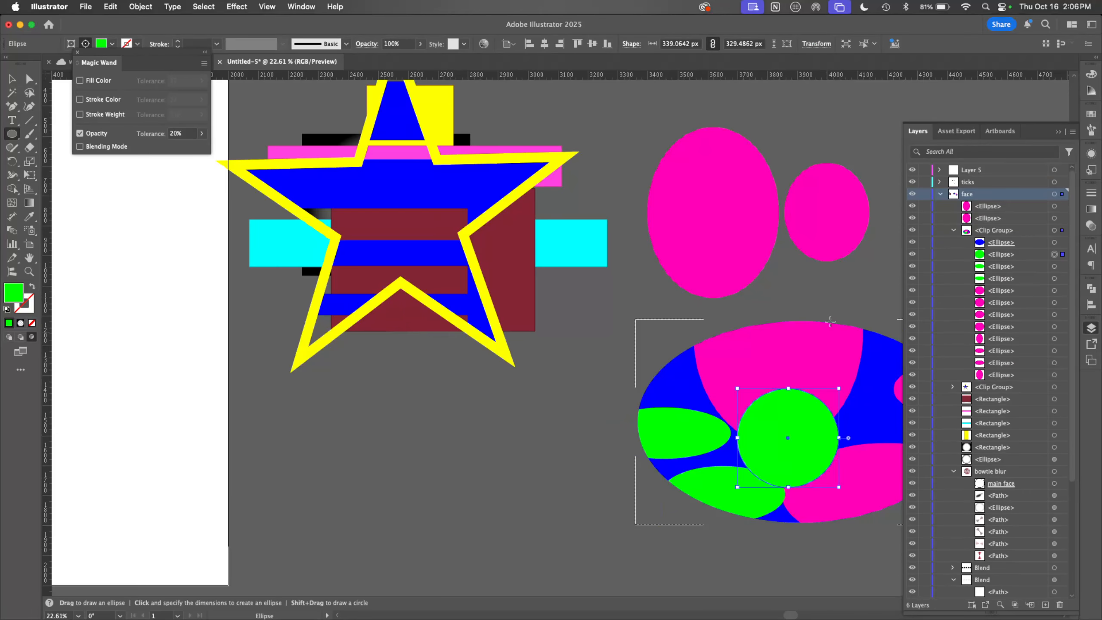
drag(839, 287, 710, 412)
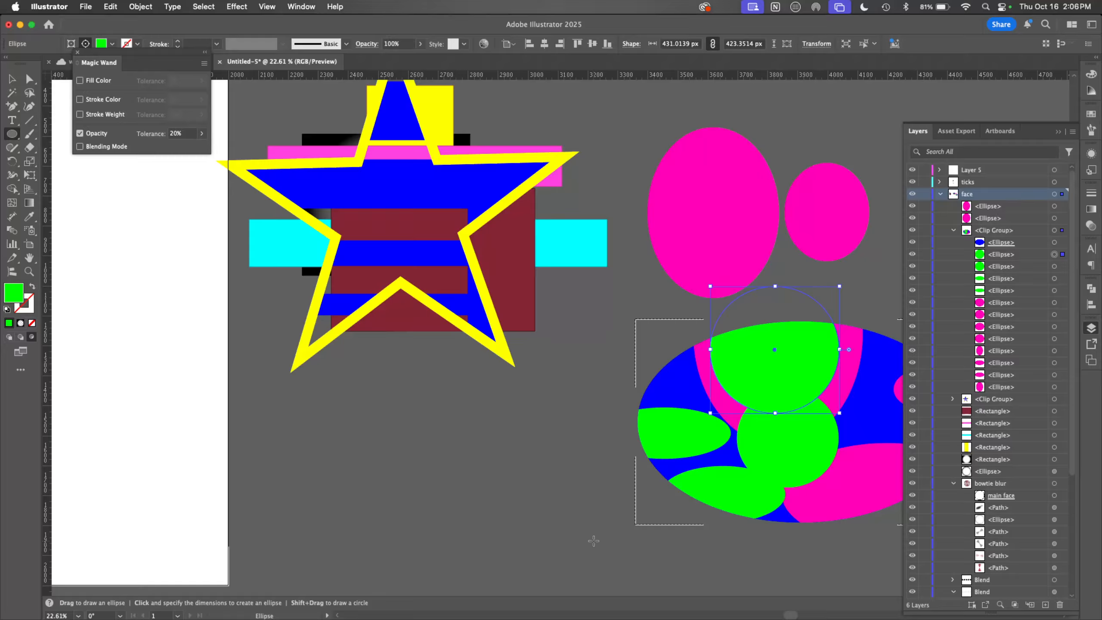
key(v)
click(540, 513)
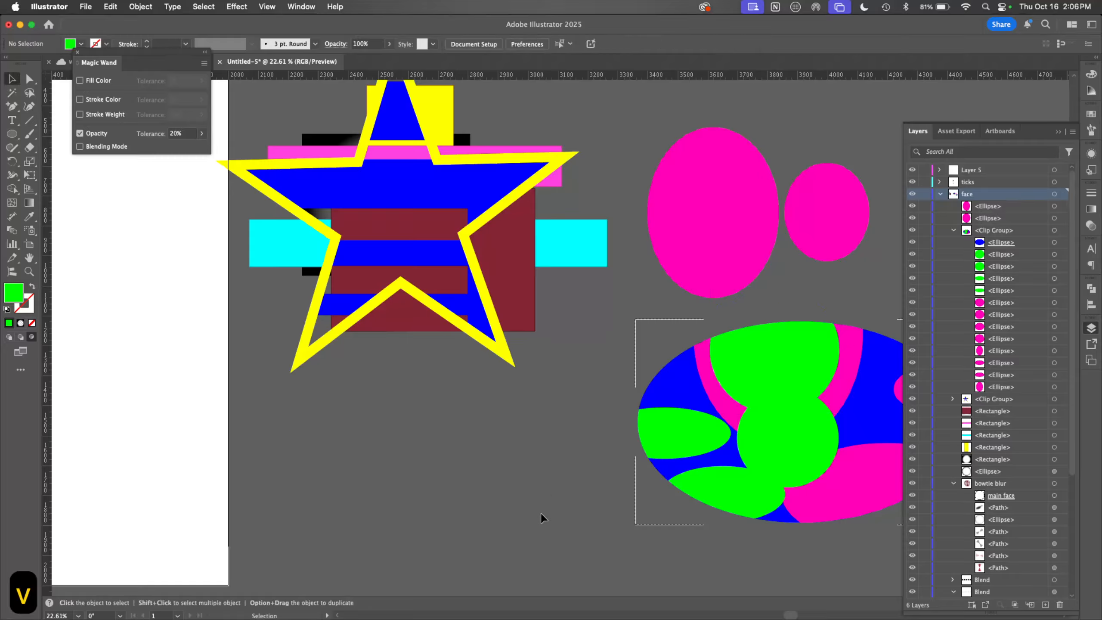
Step: Leave Draw Inside mode and move the larger free magenta ellipse slightly upward
click(699, 237)
click(582, 476)
click(718, 252)
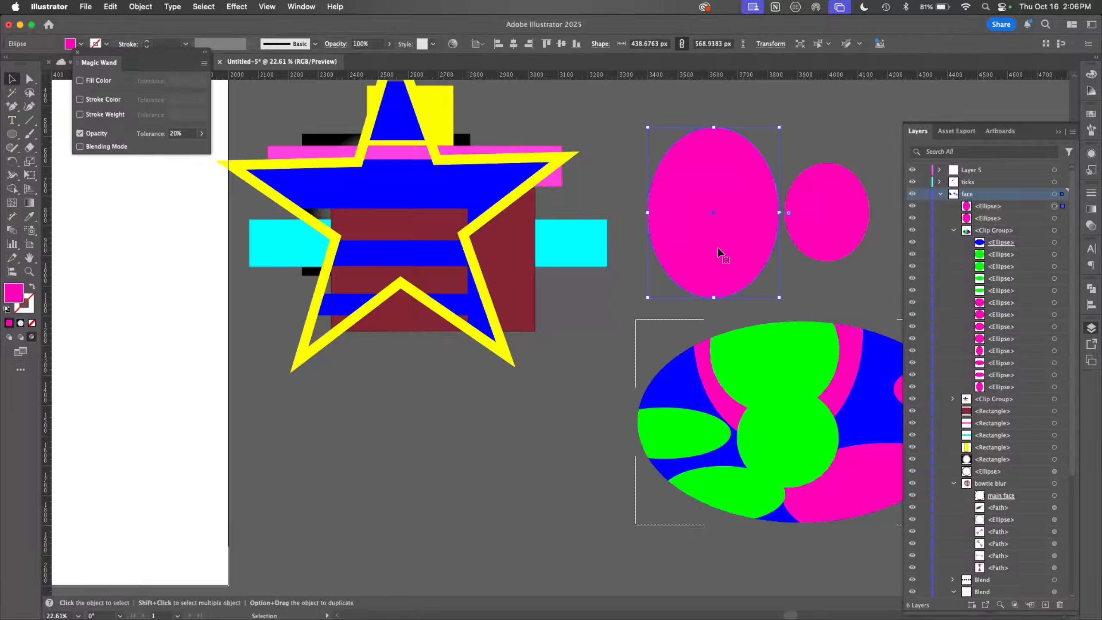
key(shift+d)
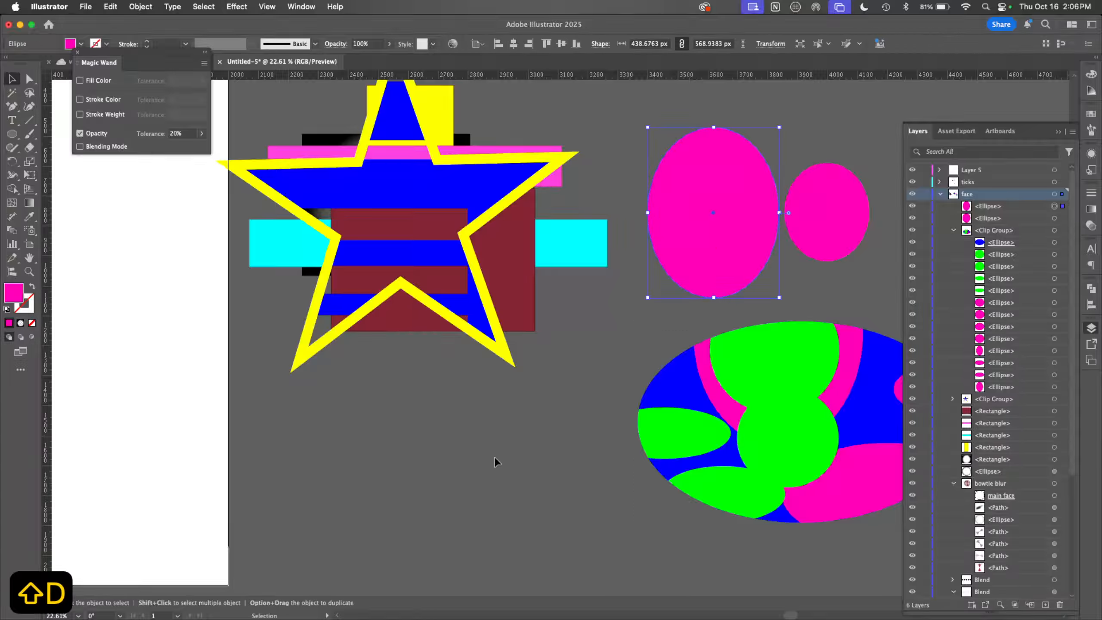
drag(728, 255, 724, 240)
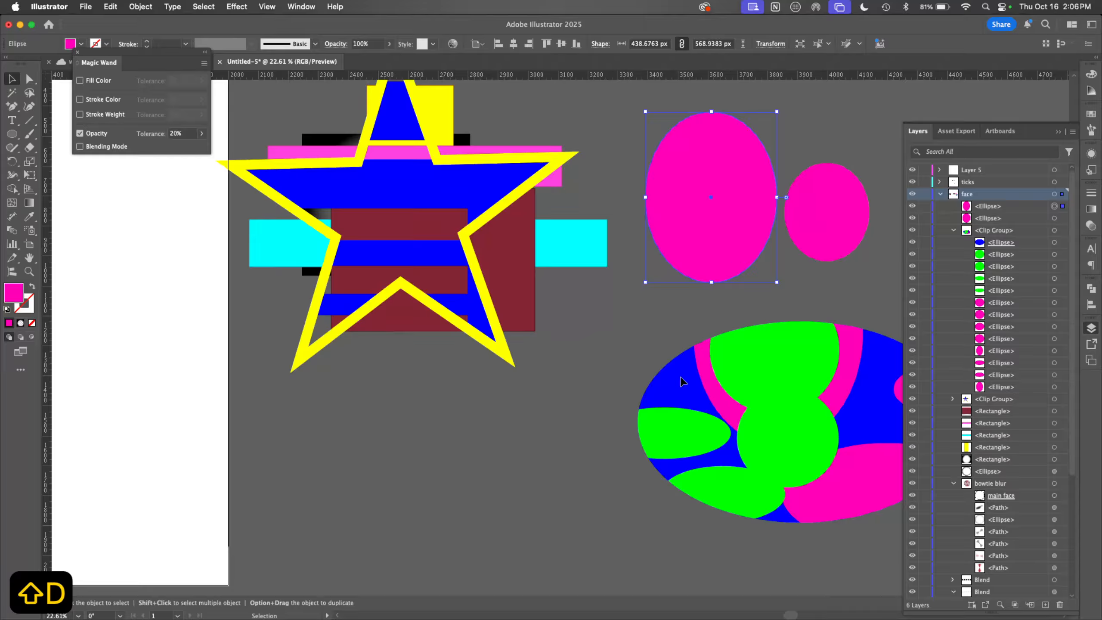
Step: Target the blue ellipse in its clip group again and turn Draw Inside mode back on
click(625, 372)
click(719, 358)
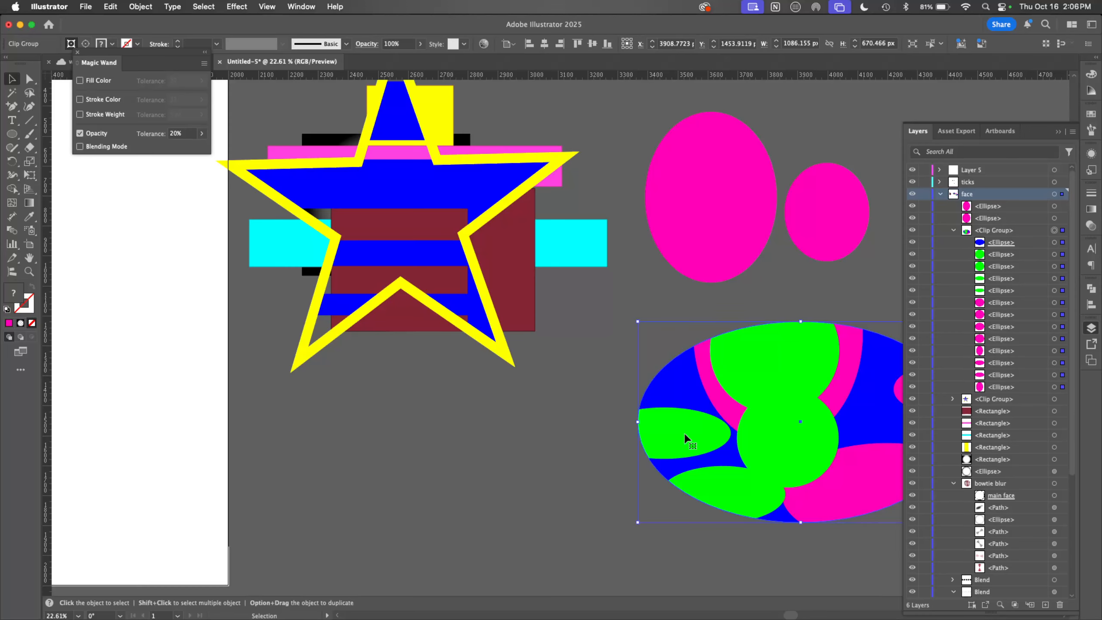
click(1054, 243)
click(31, 337)
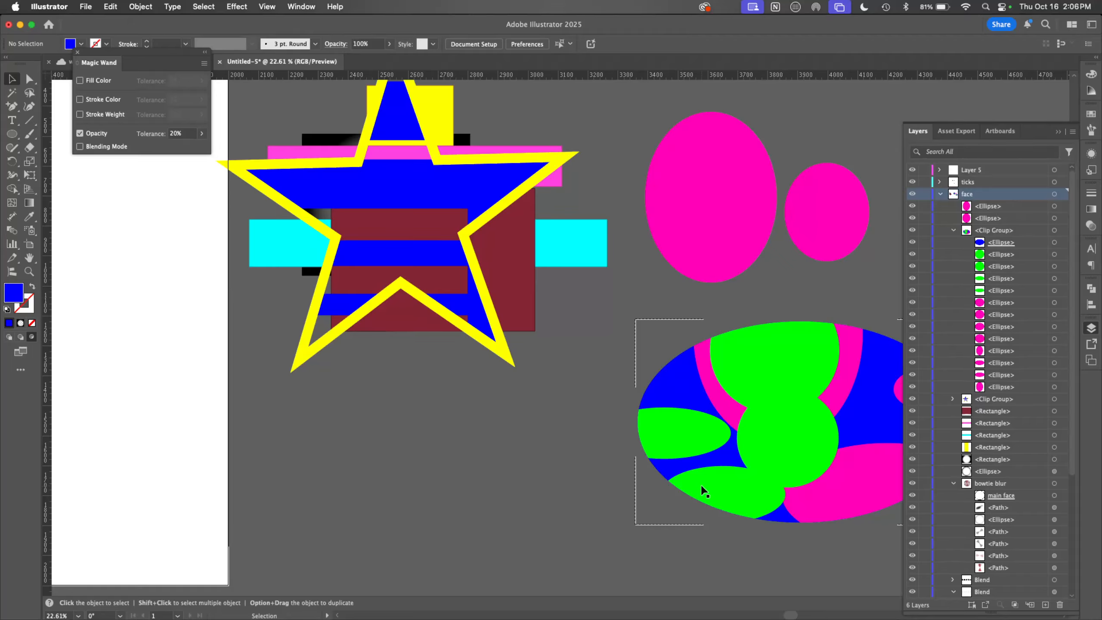
Step: Leave Draw Inside mode and draw a blue circle about 667 px wide beside the watch face, overlapped by an ellipse about 582 × 521 px
key(shift+d)
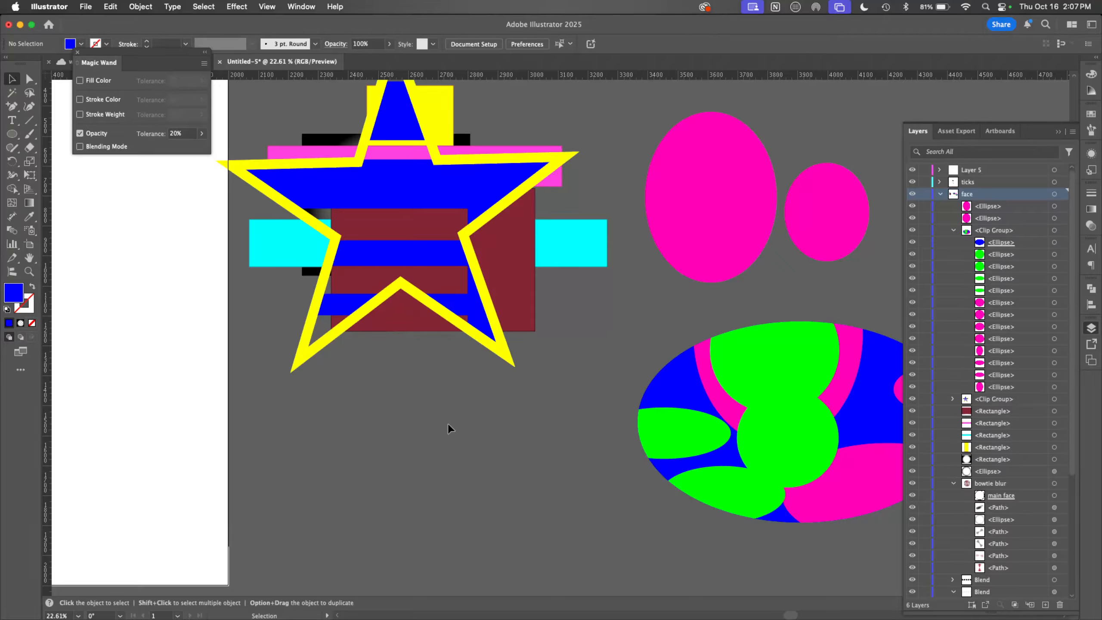
key(space)
drag(443, 444, 806, 442)
drag(592, 434, 560, 448)
key(m)
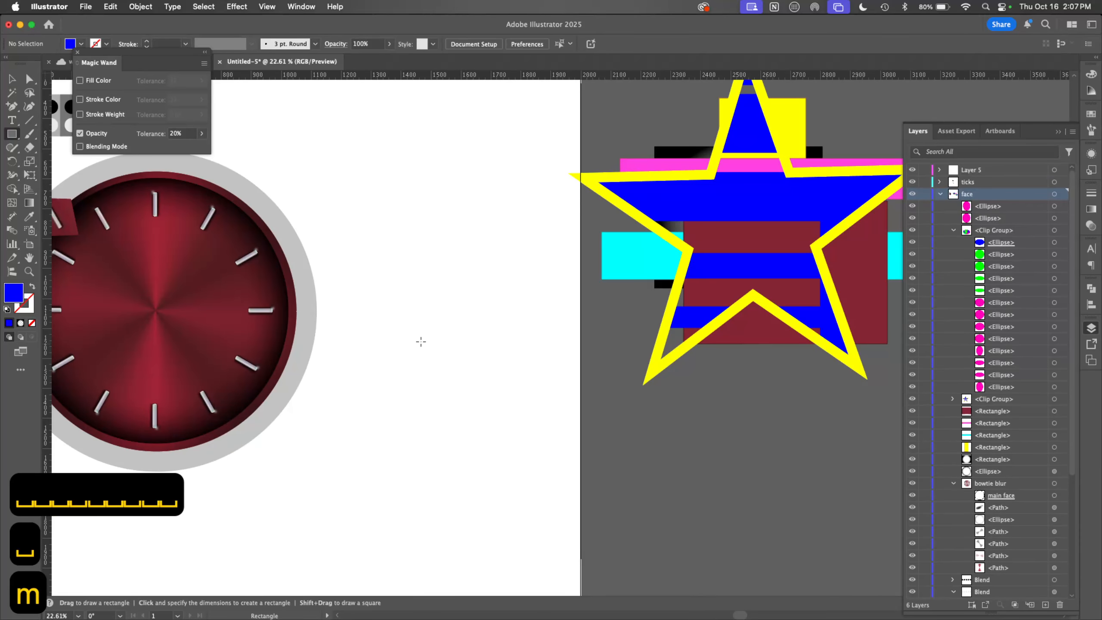
key(l)
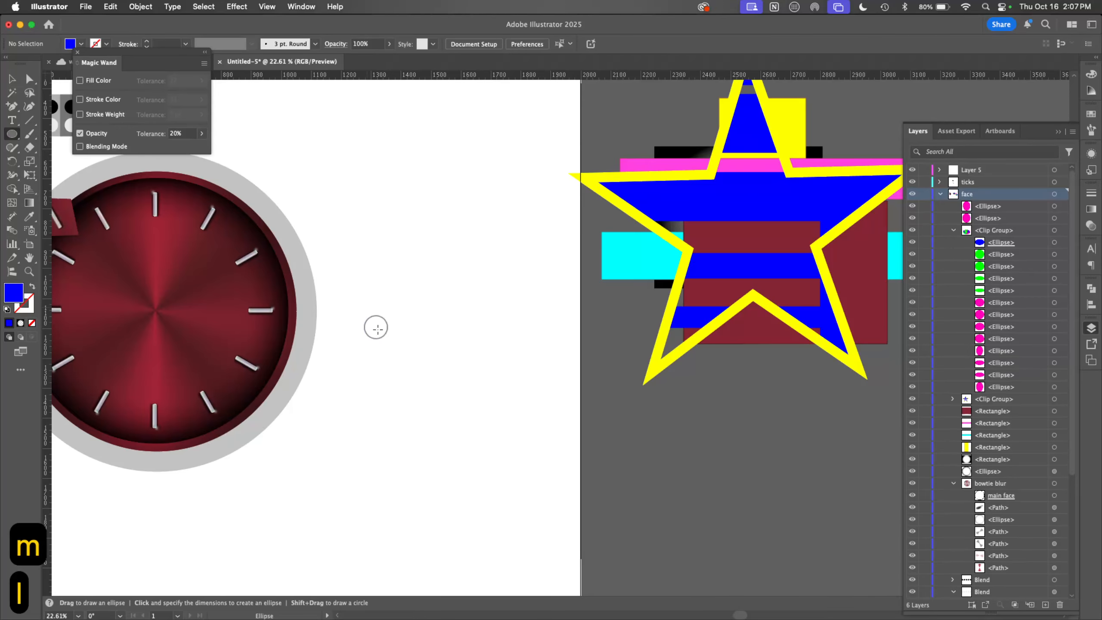
drag(367, 307, 566, 506)
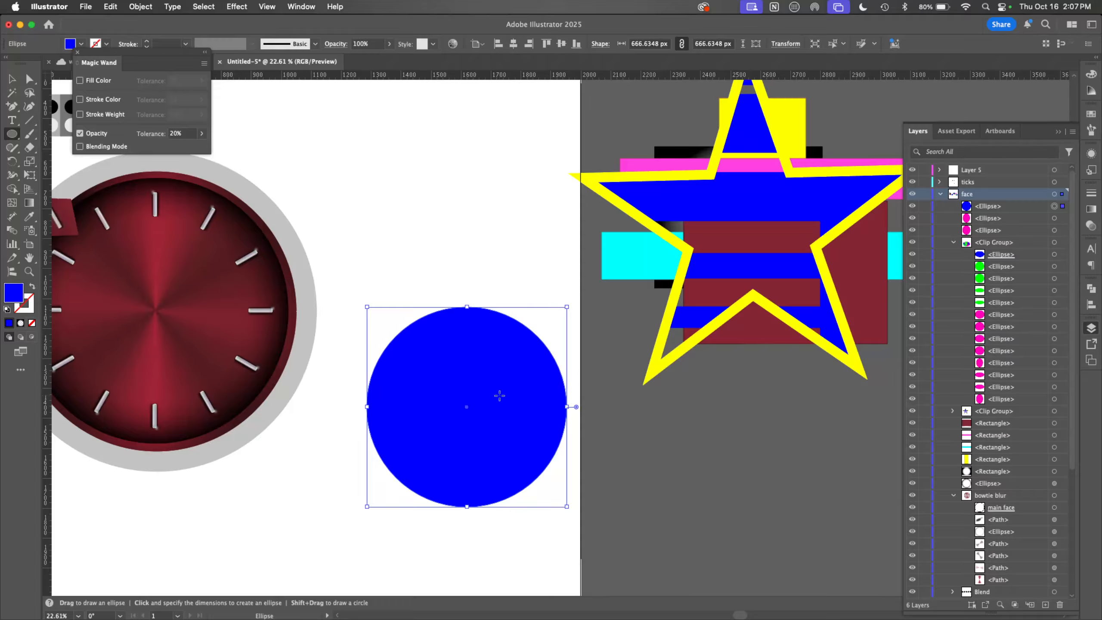
key(l)
drag(499, 259, 324, 414)
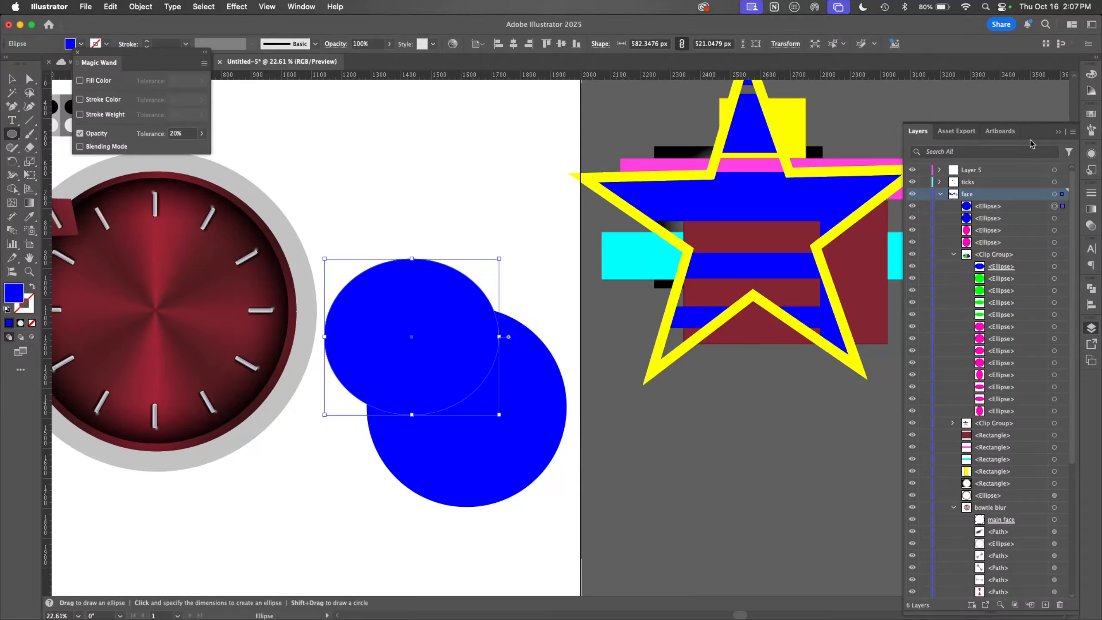
Step: Darken the overlapping ellipse's fill to 000096 and reapply the last blur effect to it
click(1091, 74)
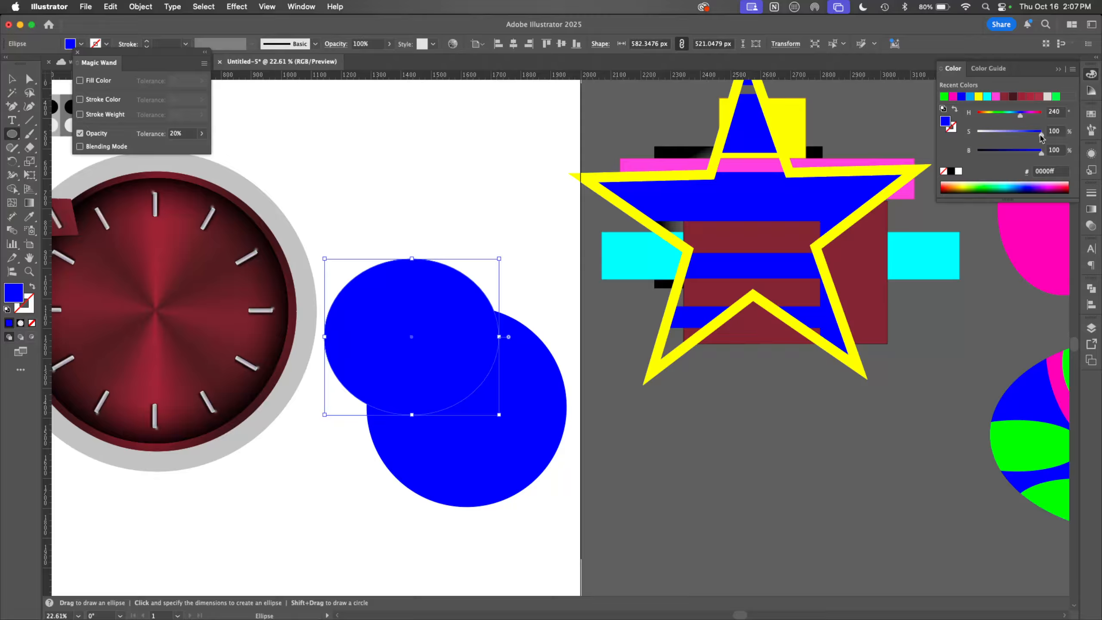
drag(1041, 153, 1014, 154)
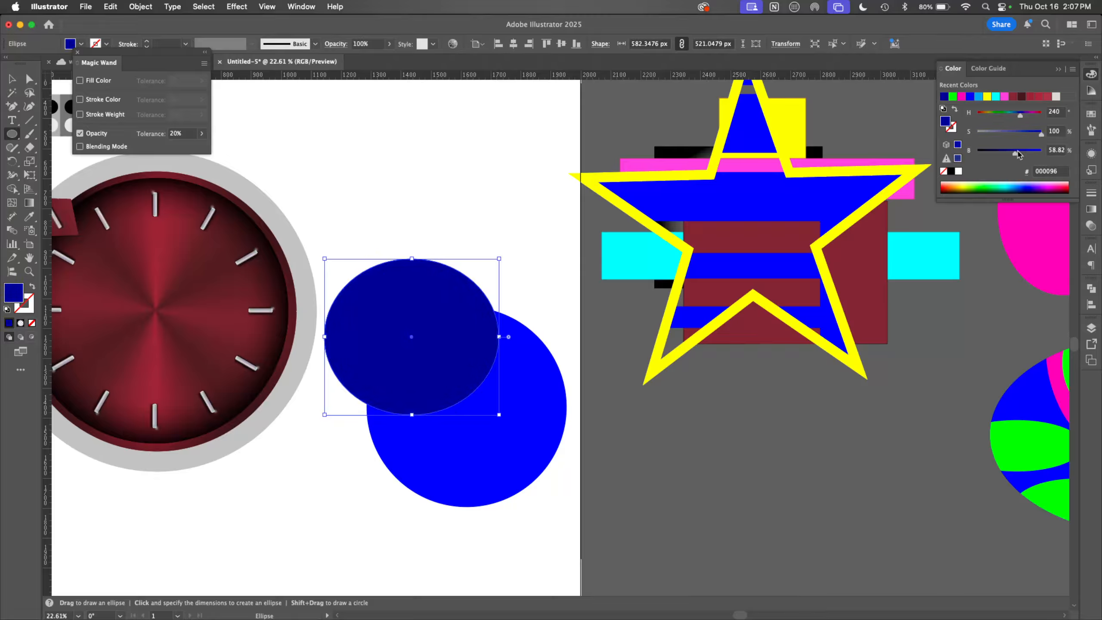
click(236, 7)
click(263, 23)
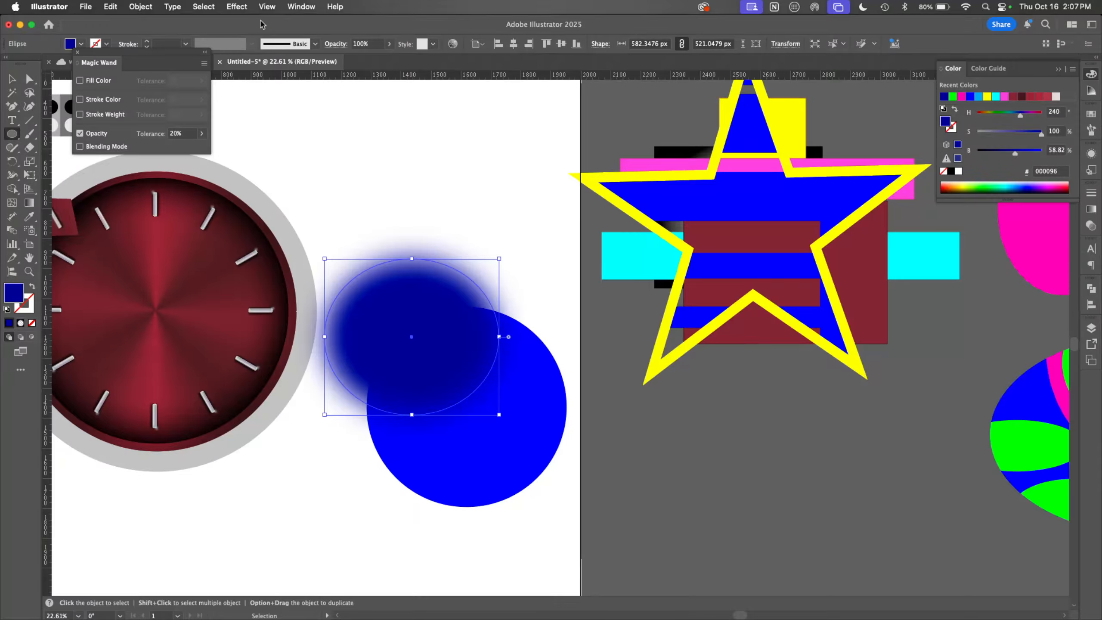
Step: Remove the part of the blurred ellipse outside the circle with Shape Builder, then move the remaining blurred piece above the circle
key(v)
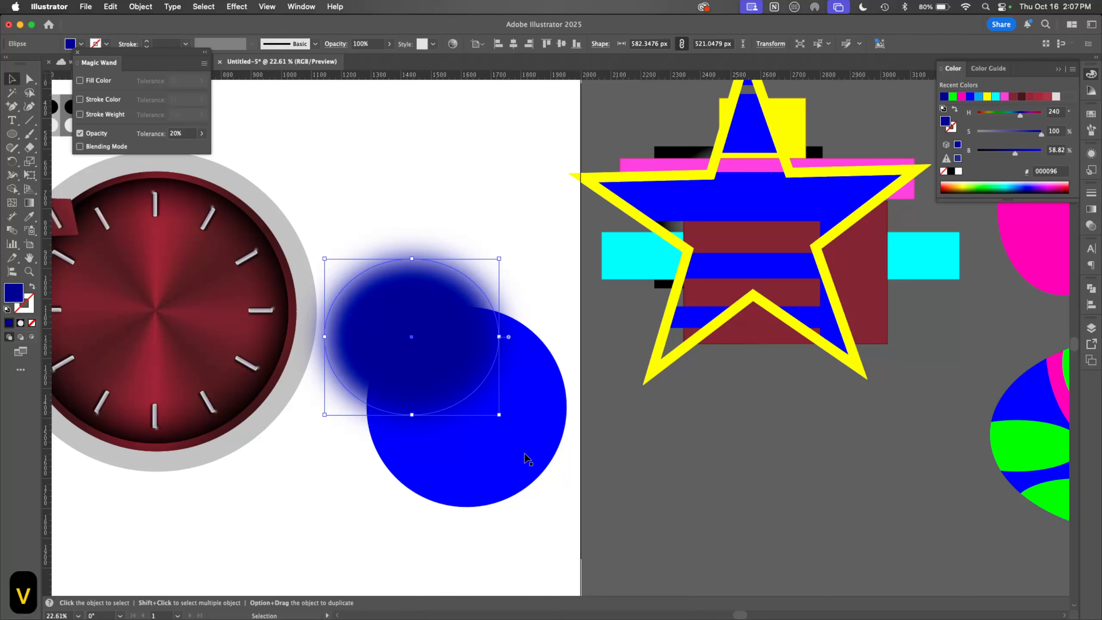
shift+click(538, 417)
key(shift+m)
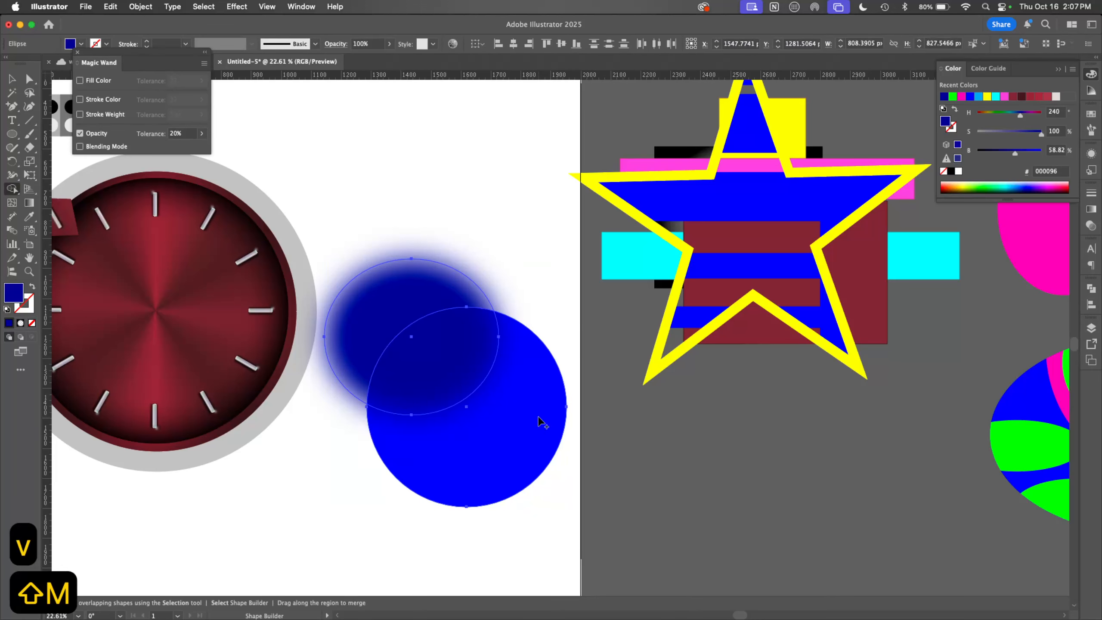
alt+click(443, 290)
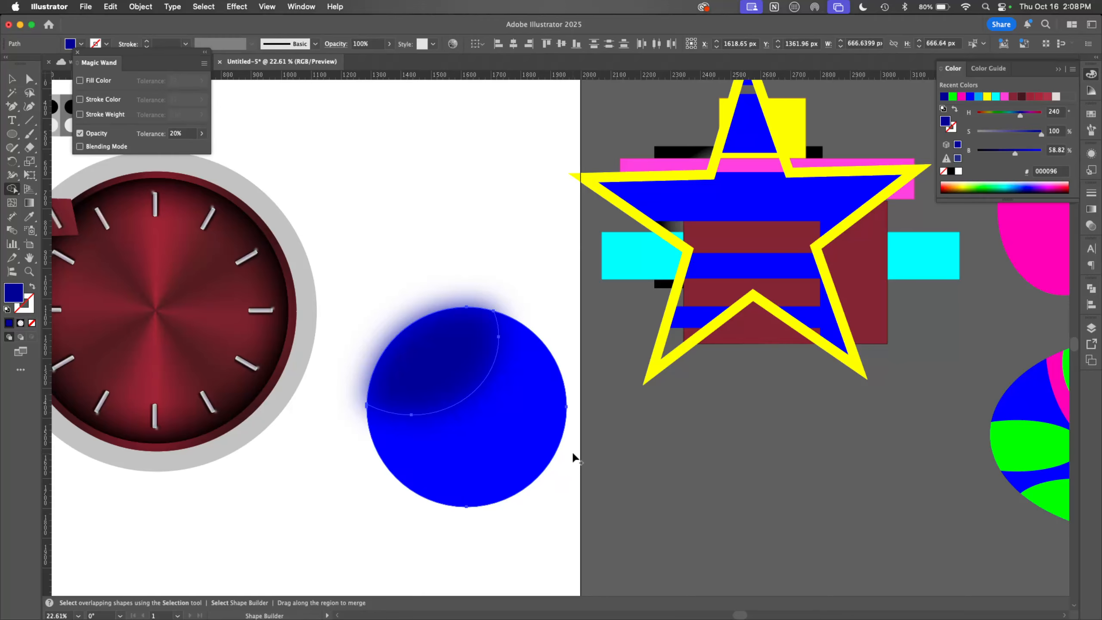
key(v)
drag(467, 364, 505, 204)
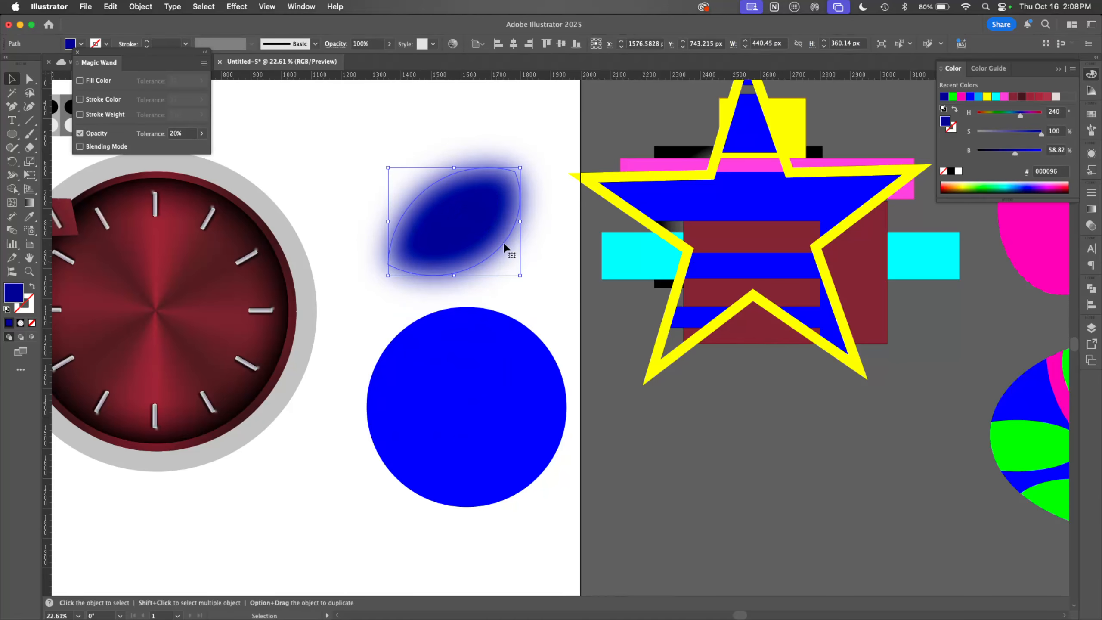
Step: Show the guides and place two horizontal guides at the high and low corners of the upper-right watch lug's top edge
key(space)
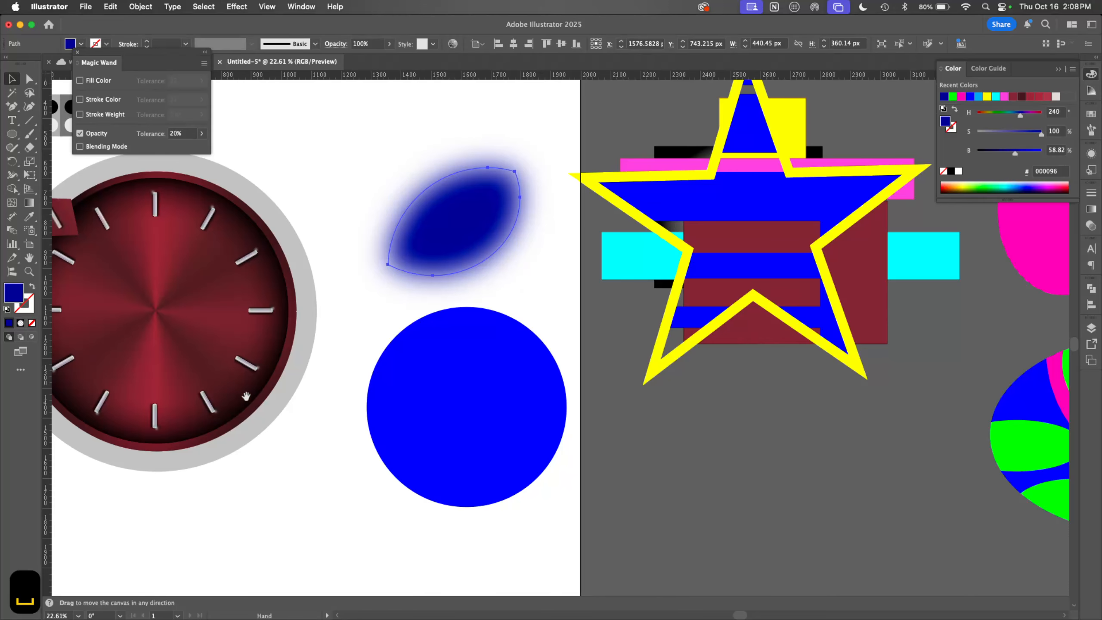
drag(246, 393, 593, 435)
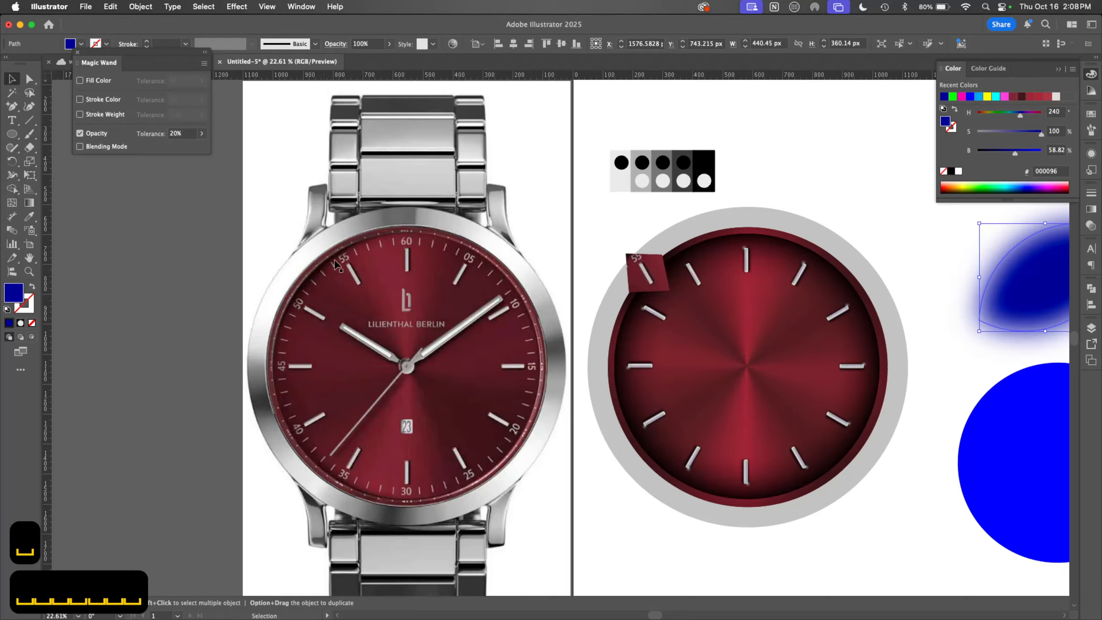
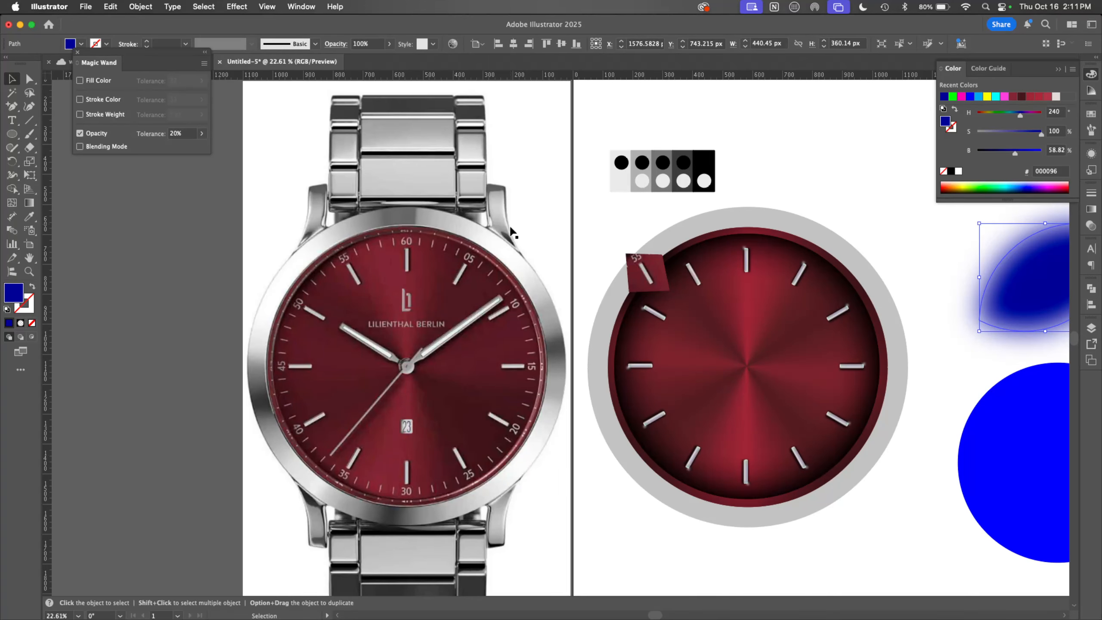
key(z)
drag(505, 237, 420, 380)
key(space)
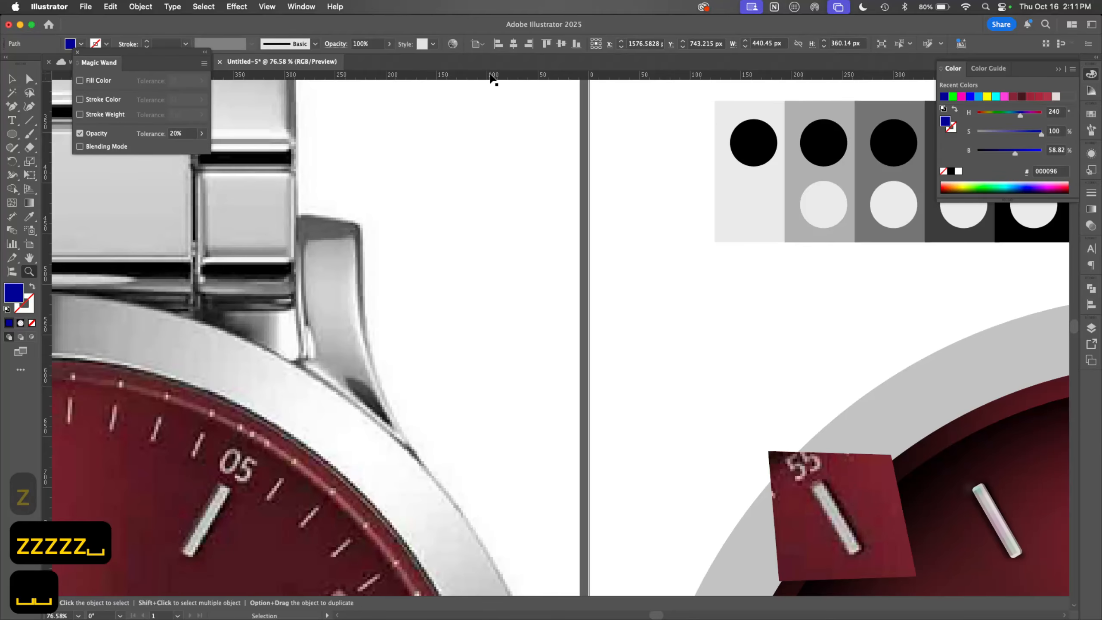
drag(491, 76, 489, 218)
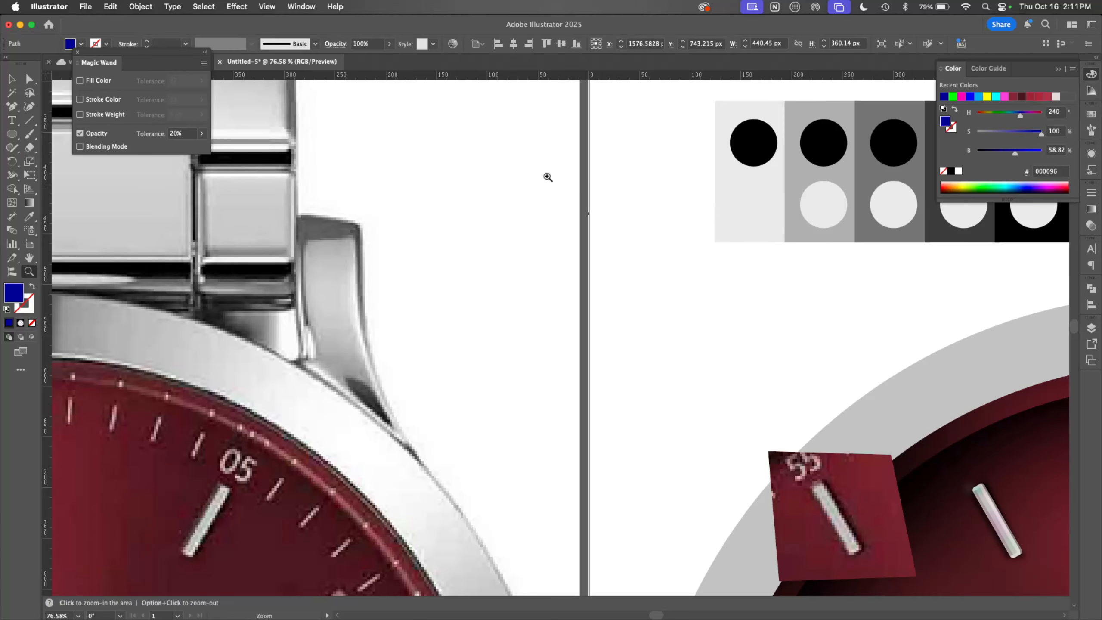
key(super+semicolon)
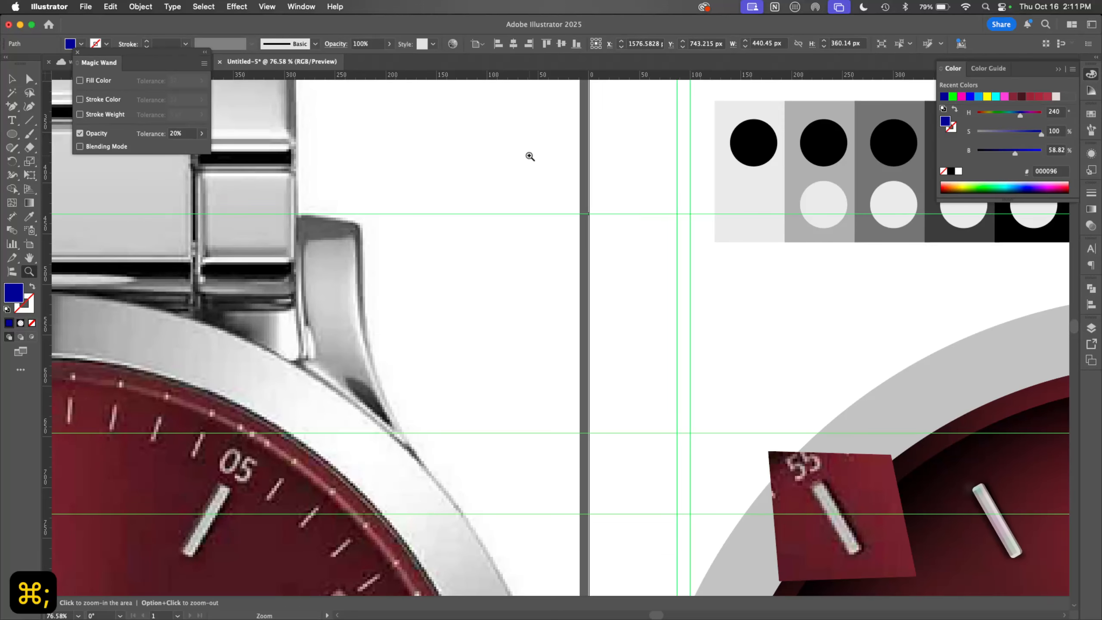
drag(516, 81, 505, 225)
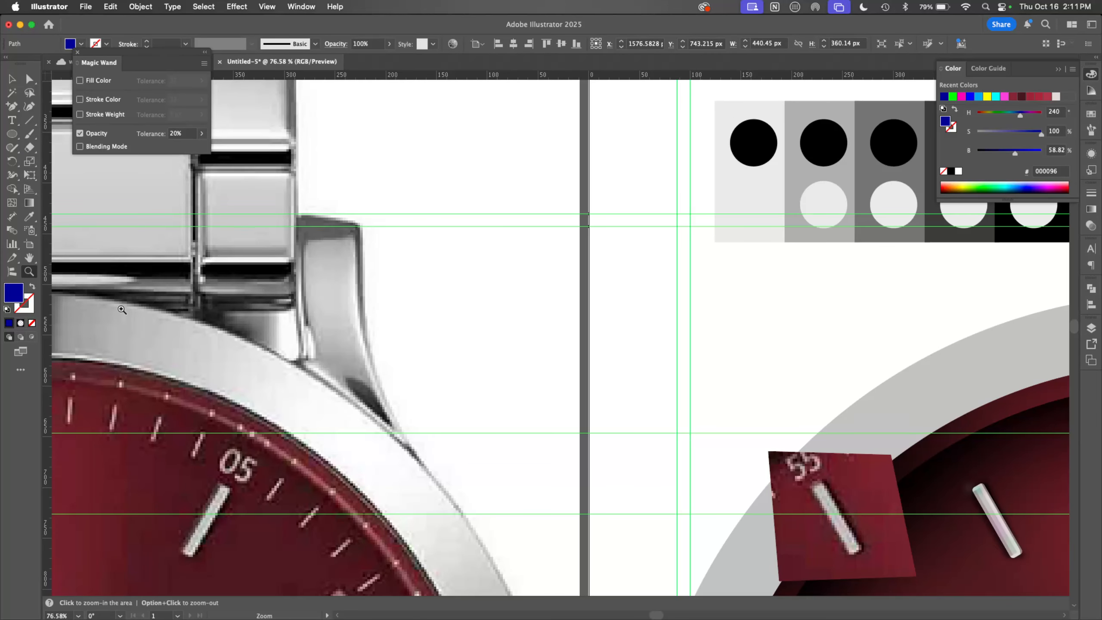
Step: Place three vertical guides: at the lug's left edge, at its right edge, and in the white space just right of the lug
drag(48, 347, 297, 330)
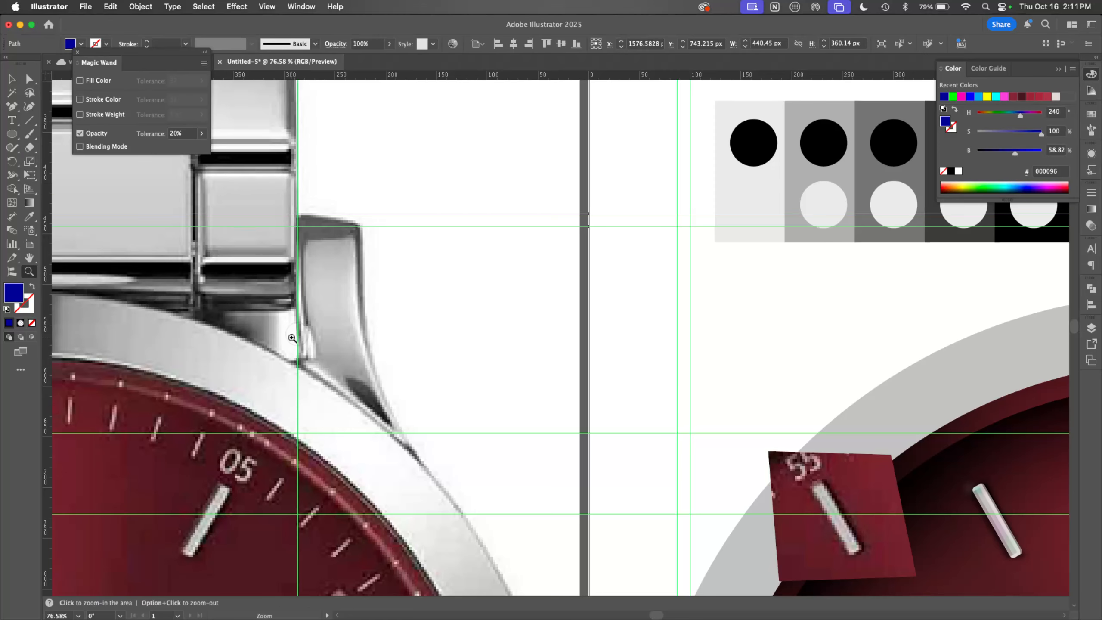
drag(52, 368, 360, 345)
drag(49, 444, 430, 486)
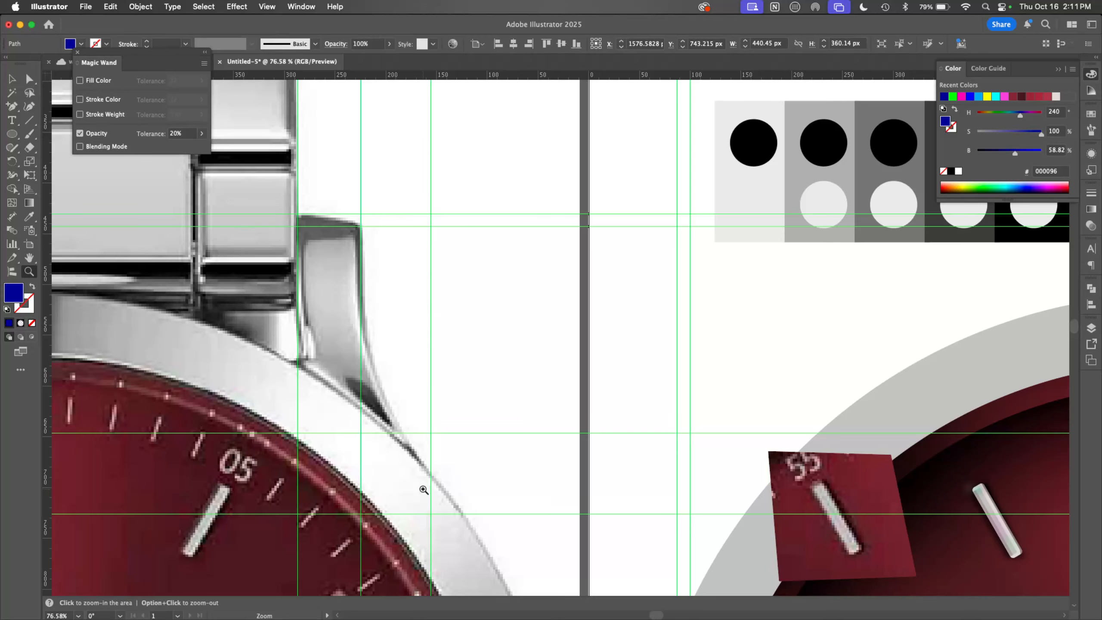
Step: Draw a dark blue rectangle about 61 × 67 px beside the lug, starting where the rightmost new vertical guide meets the upper horizontal guide
key(m)
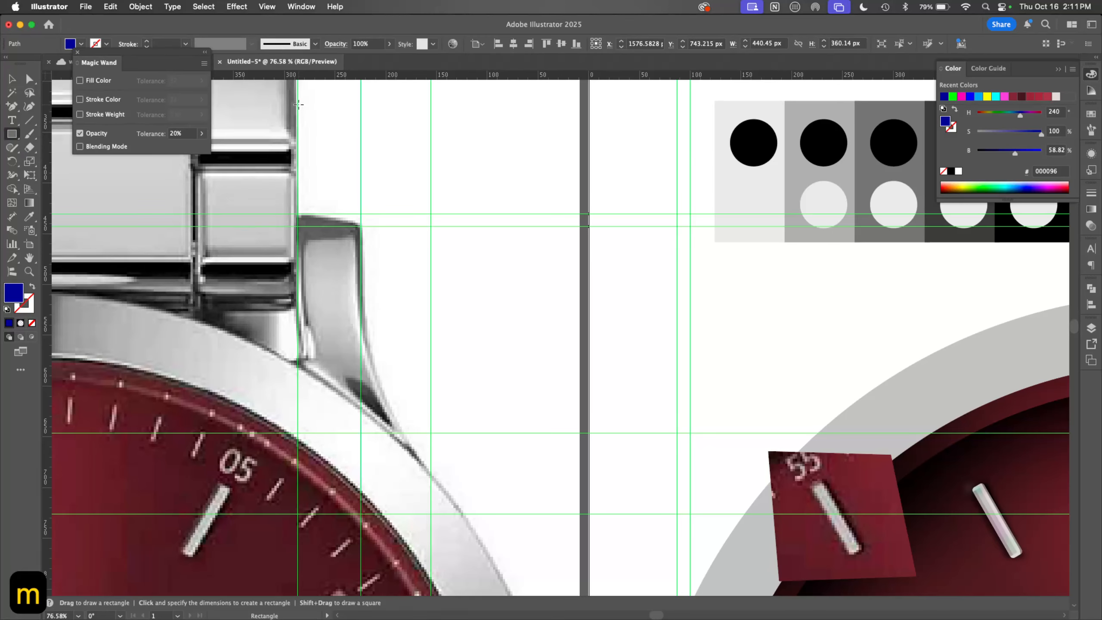
drag(298, 105, 471, 258)
key(v)
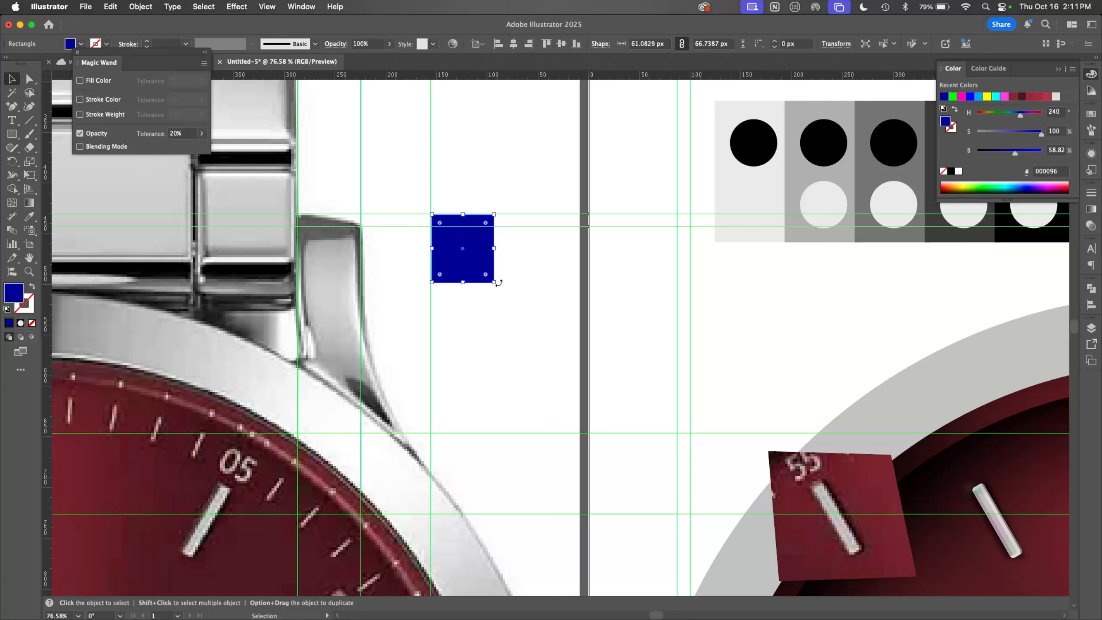
Step: Lower the rectangle's top-right corner to the second horizontal guide and extend both bottom corners down to the guide at the lug's lower tip
key(a)
click(494, 216)
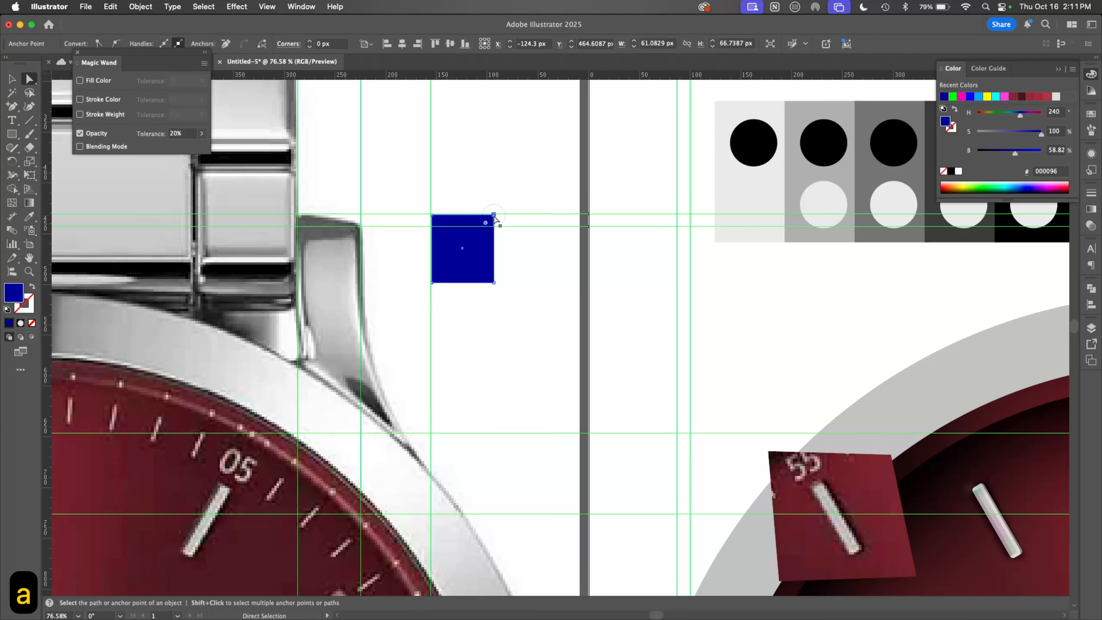
drag(495, 216, 493, 230)
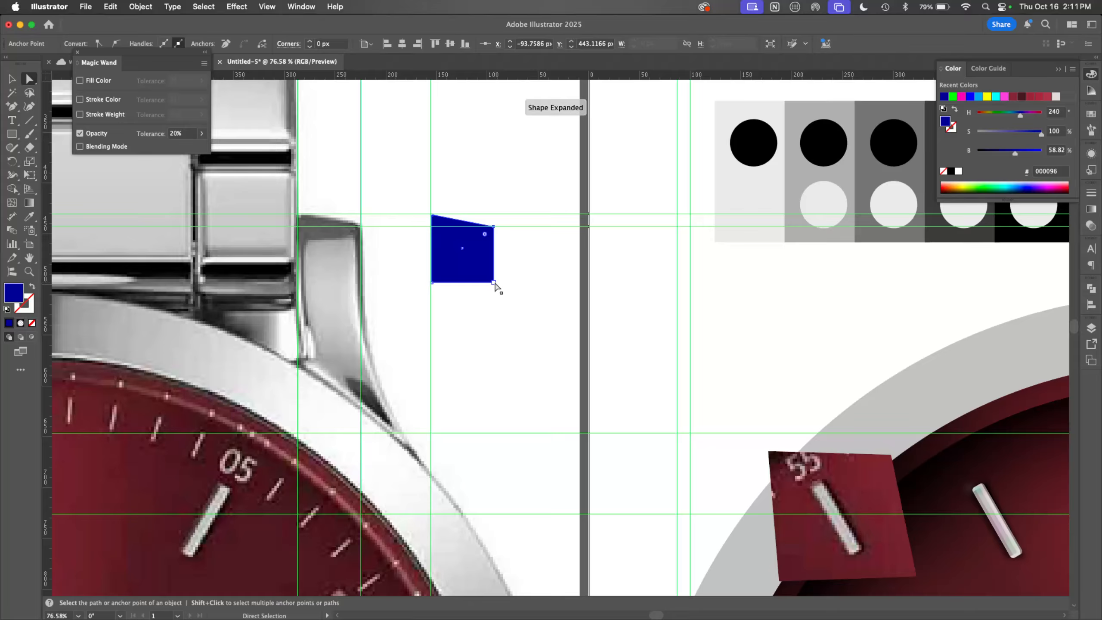
drag(494, 282, 493, 432)
drag(432, 284, 437, 433)
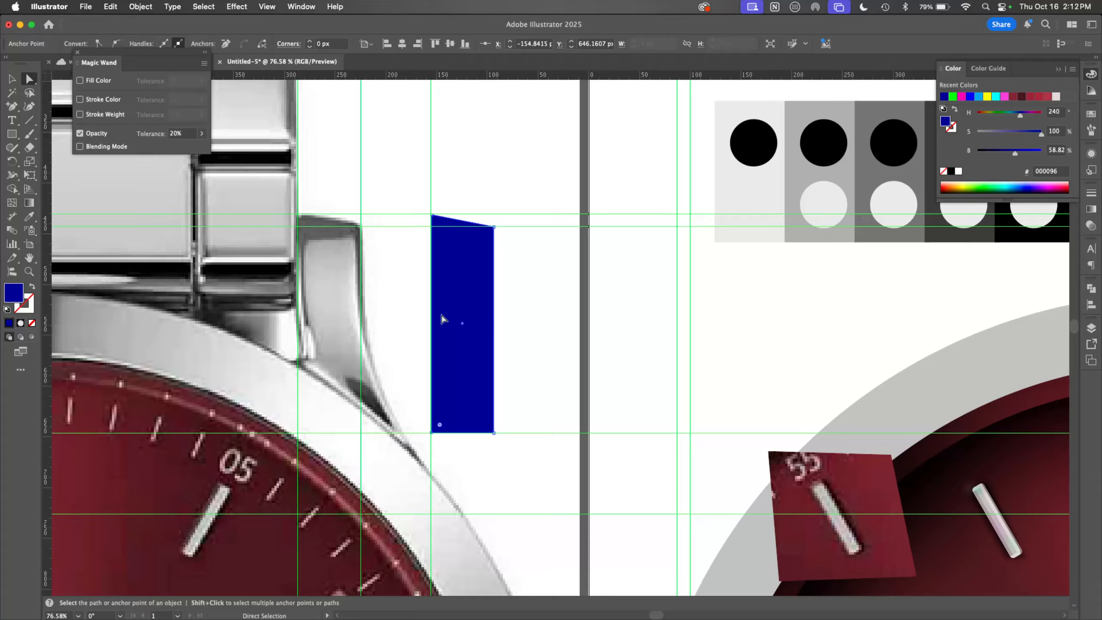
Step: Add an anchor point partway down the blue shape's left edge, shift it slightly outward, and convert it to a smooth curve
key(equal)
click(432, 300)
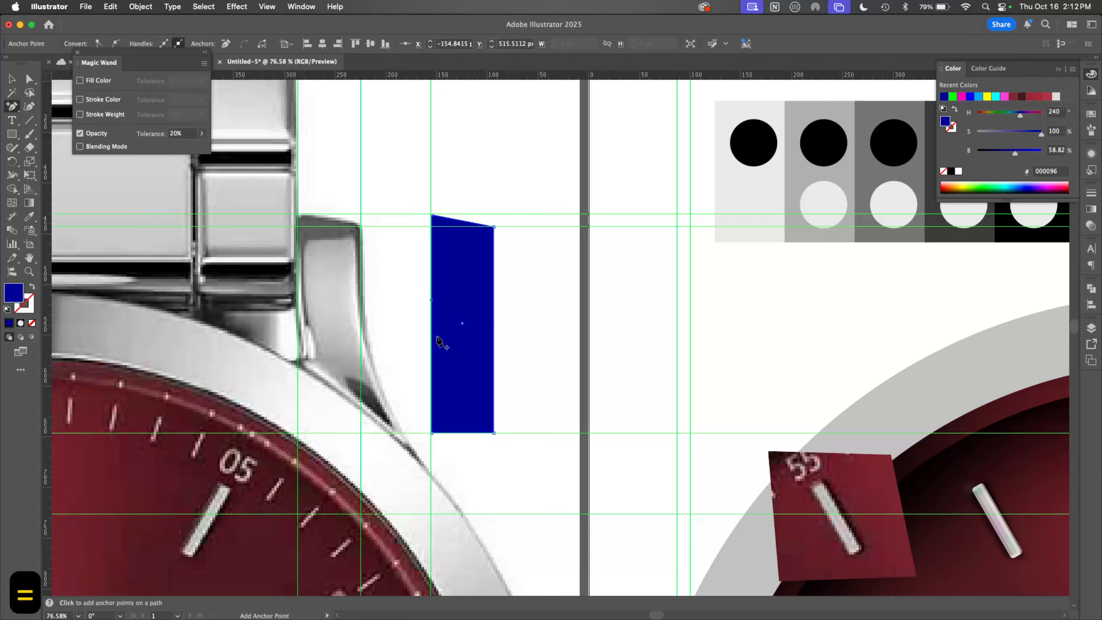
key(a)
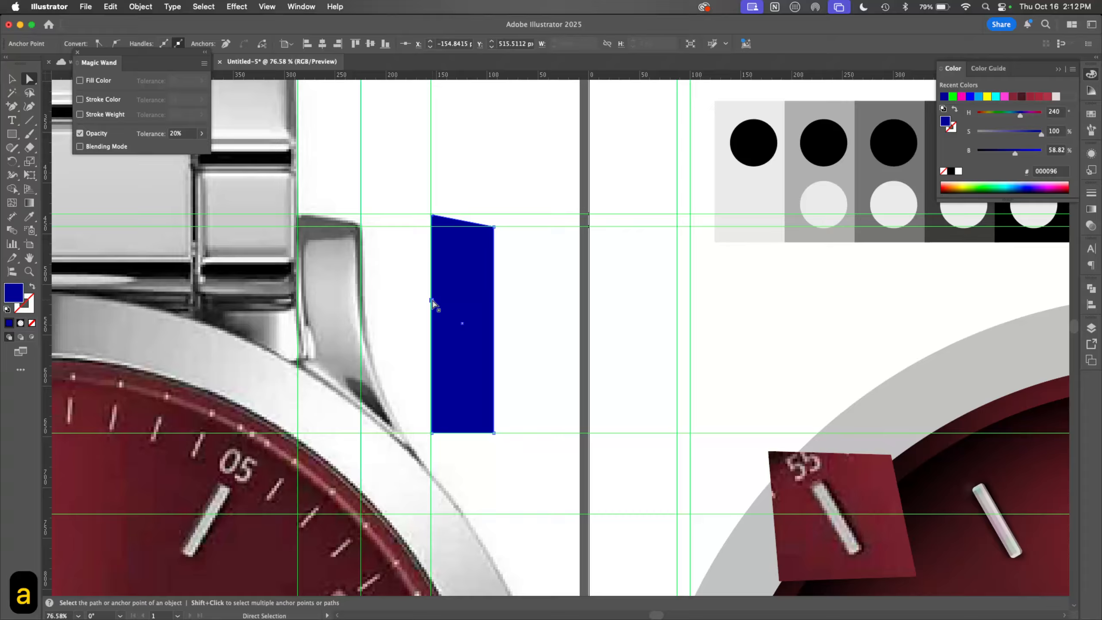
click(431, 301)
drag(431, 301, 427, 255)
key(shift+c)
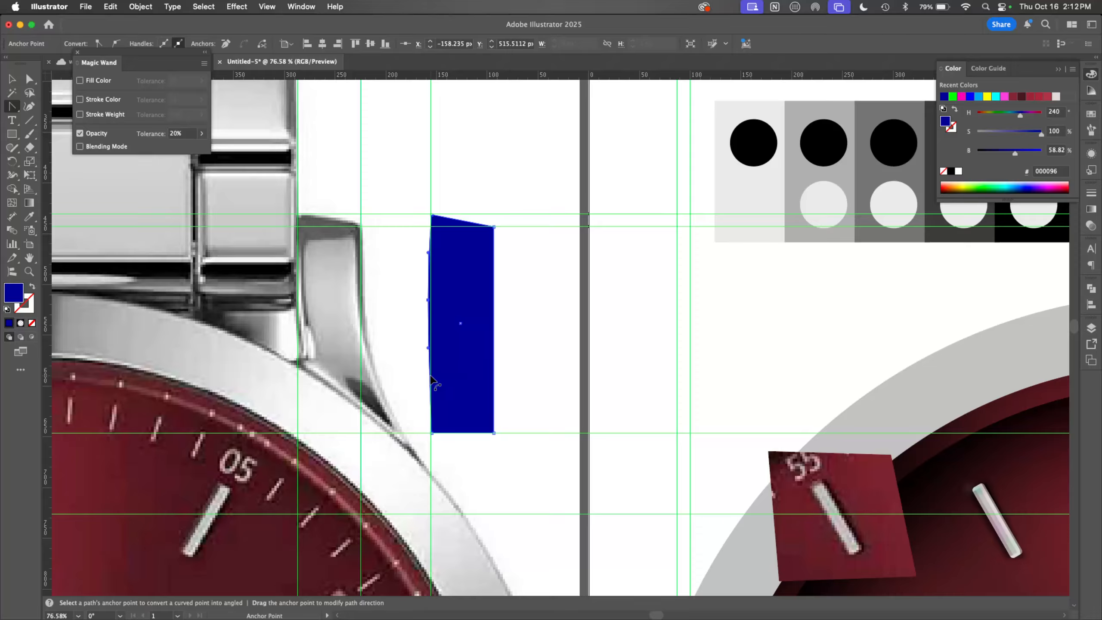
Step: Raise the blue shape's bottom-left corner to make a slanted lower edge and shorten the lower handle of the left-edge curve
key(a)
click(431, 433)
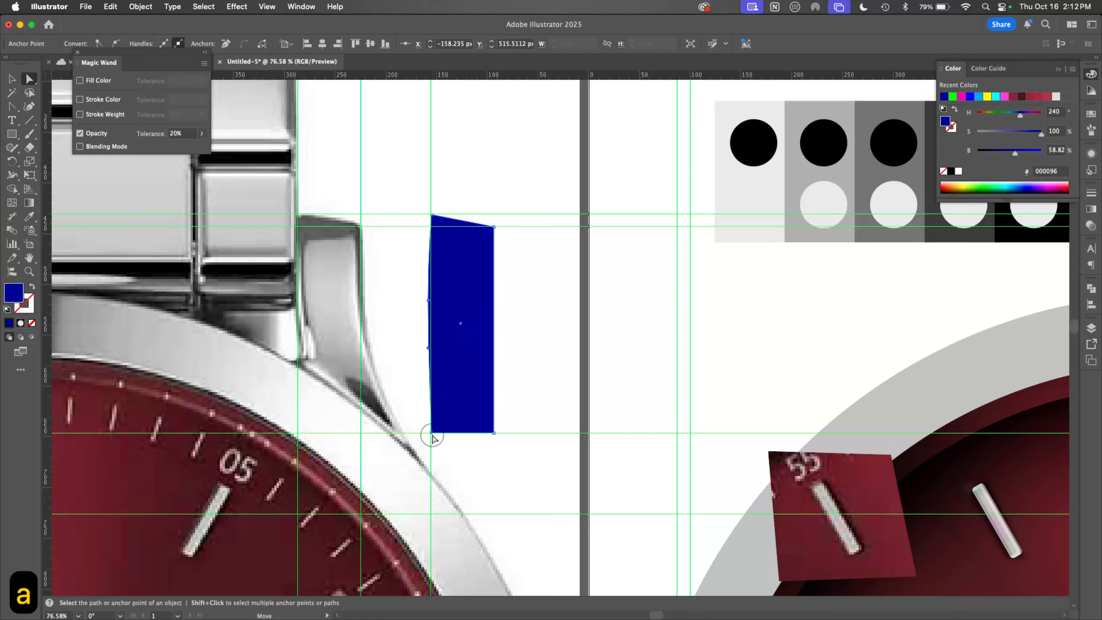
drag(432, 435, 427, 335)
click(427, 348)
click(427, 334)
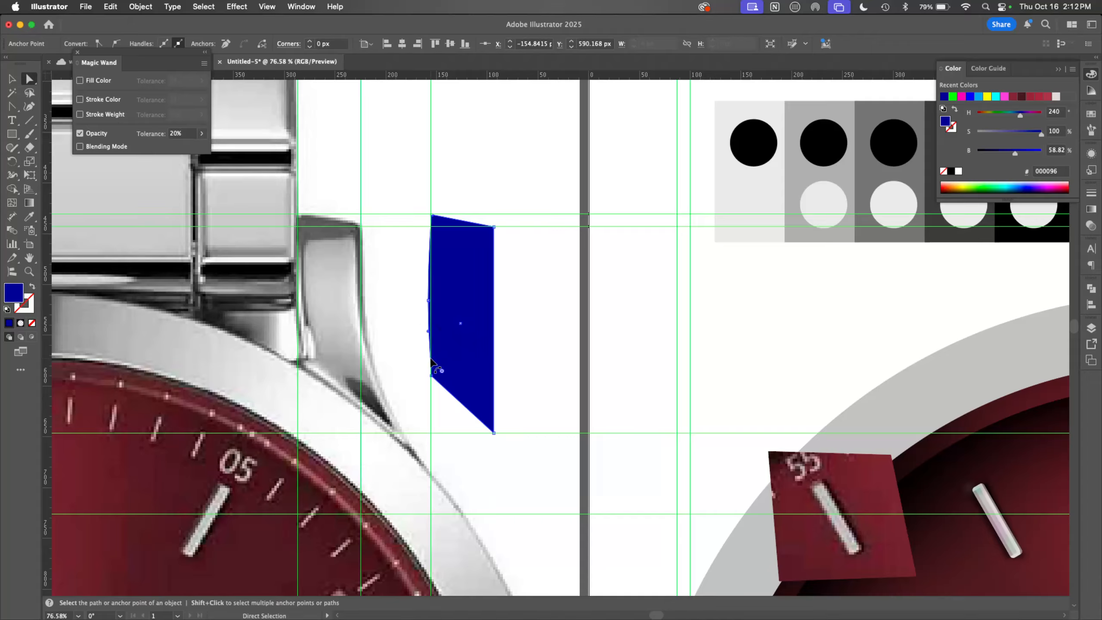
Step: Add an anchor point just above the bottom-left corner and pull that corner outward to the left into a small flared tip
key(equal)
click(431, 359)
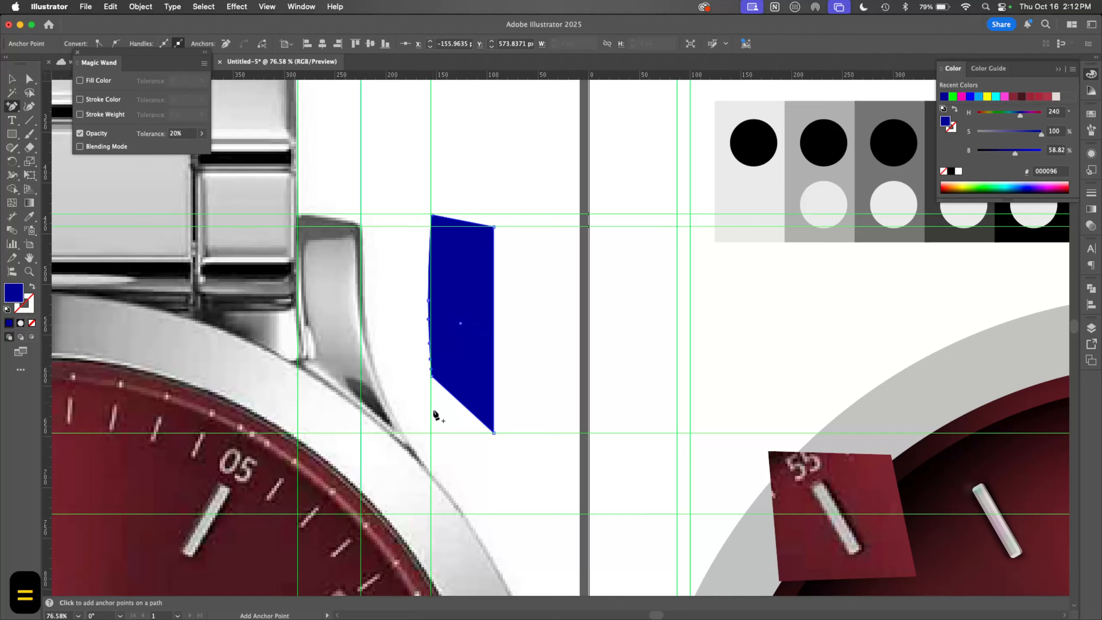
key(a)
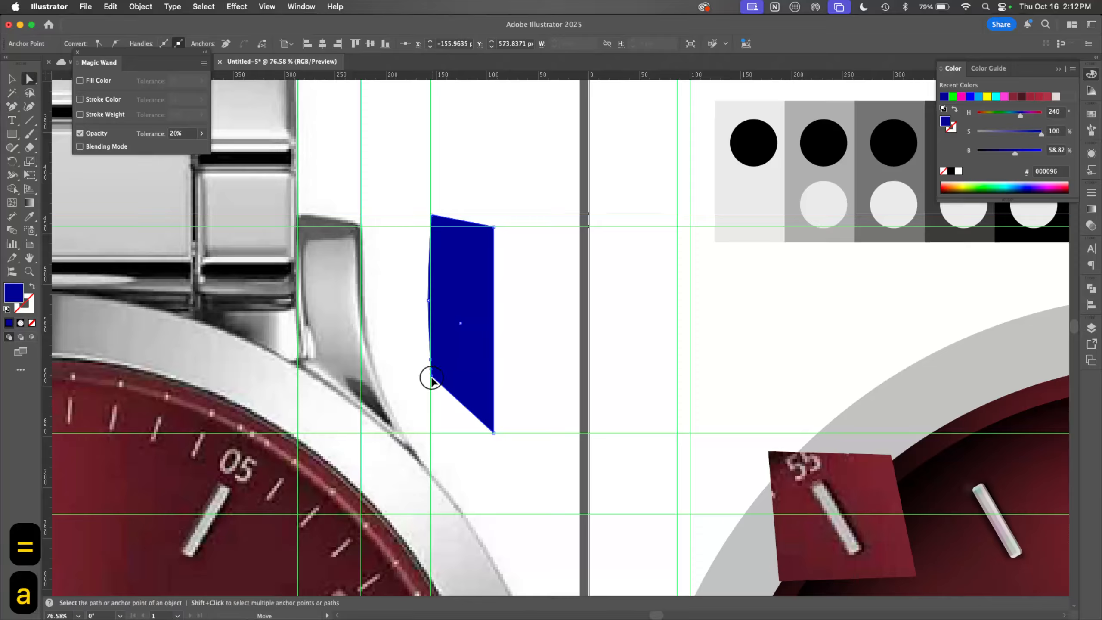
mouse_move(431, 376)
mouse_down()
mouse_move(414, 375)
mouse_move(426, 377)
mouse_up()
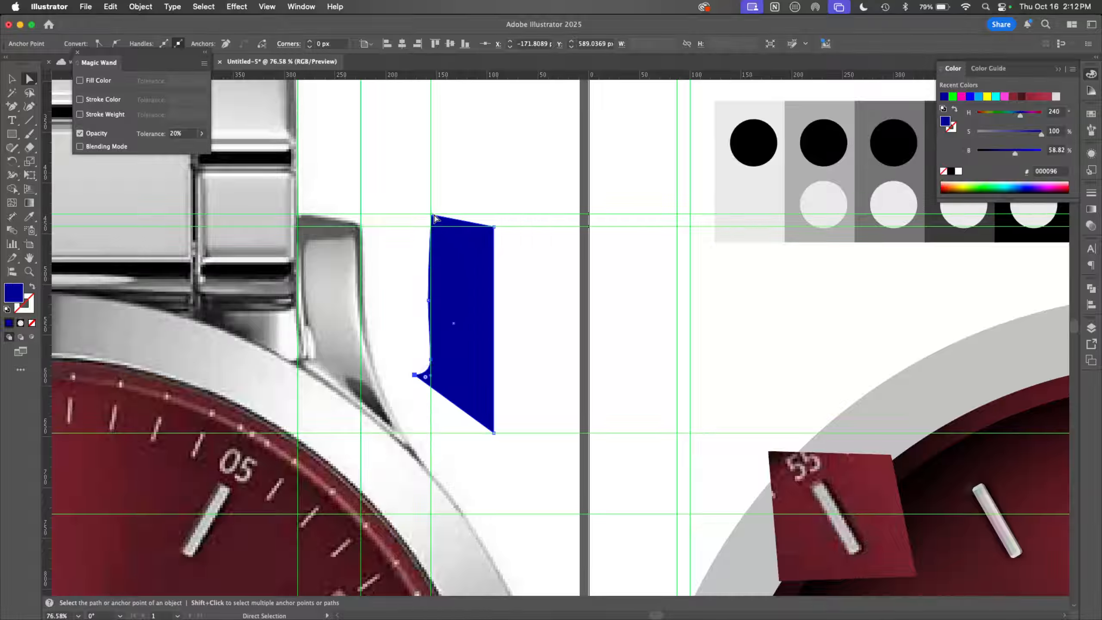
Step: Round the blue shape's two top corners, with a radius of about 10 px on the right one
click(432, 216)
drag(440, 227, 483, 241)
click(494, 226)
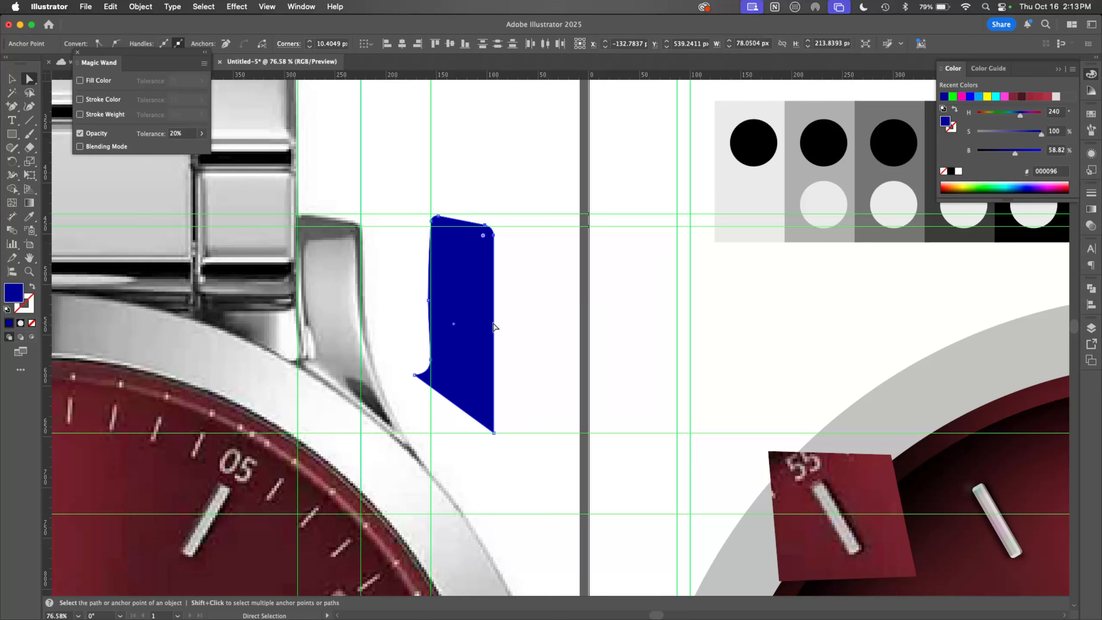
Step: Add an anchor point halfway down the blue shape's right edge and pull the bottom-right corner outward and down into a long point
key(equal)
click(493, 327)
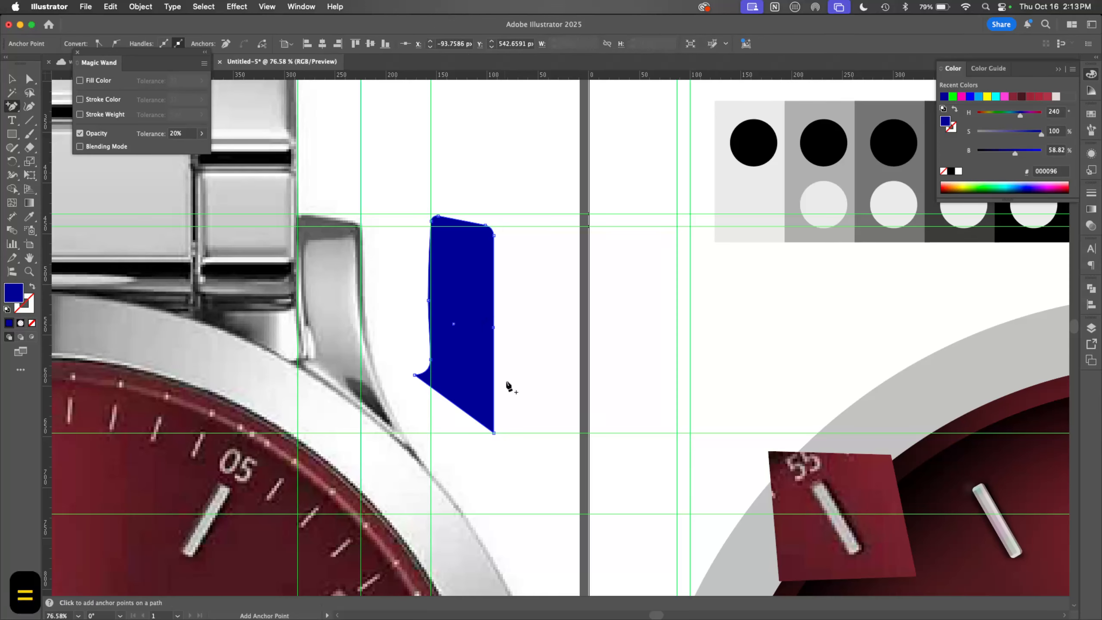
key(a)
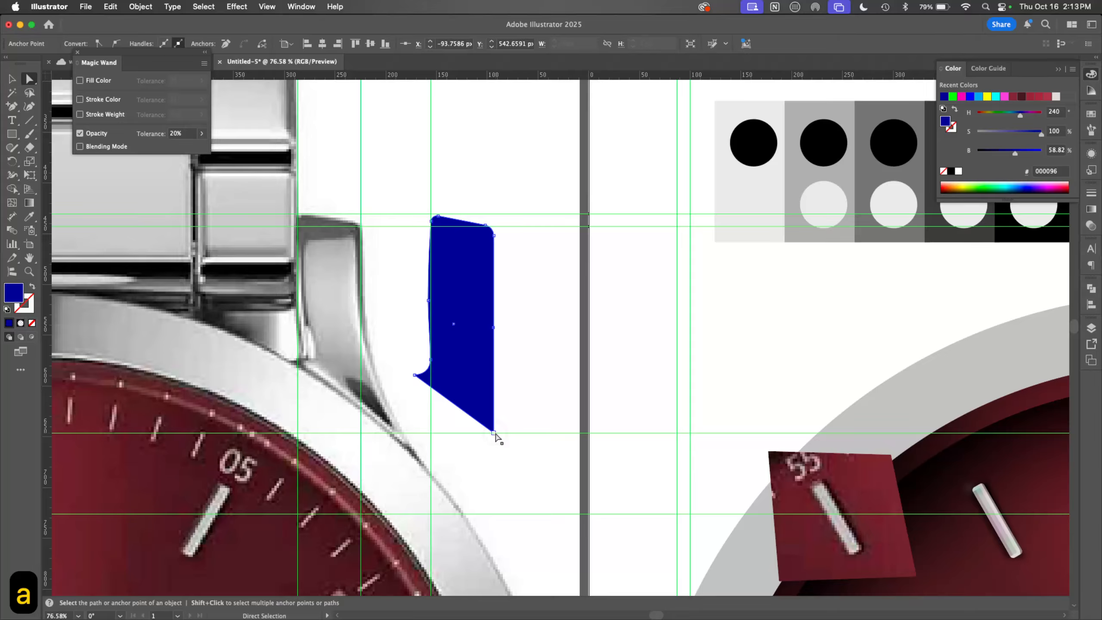
drag(494, 433, 546, 489)
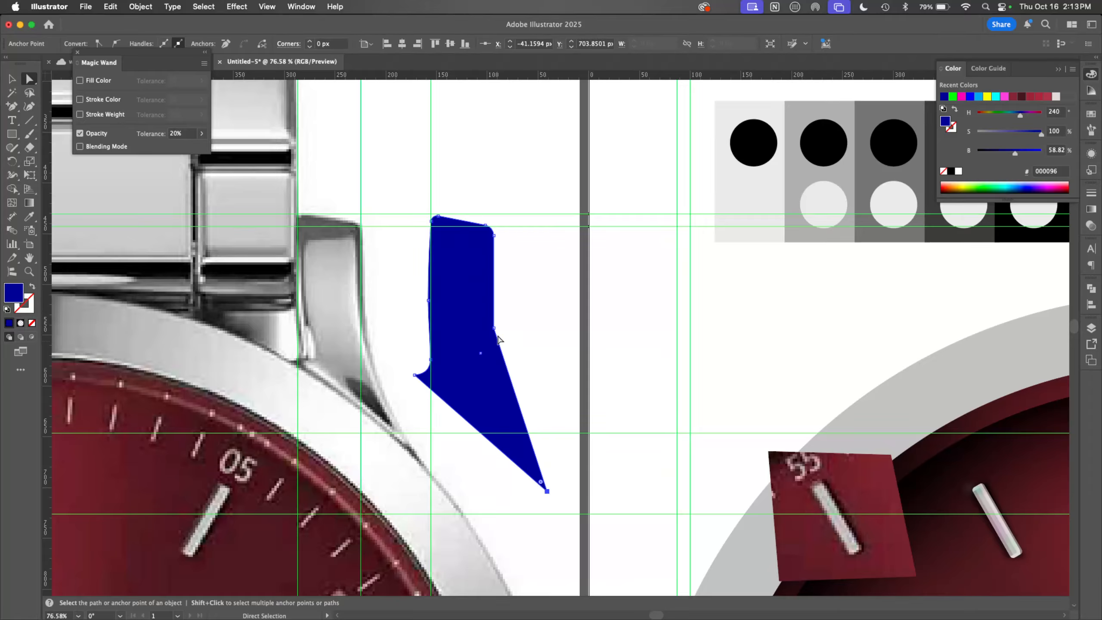
Step: Convert the new anchor point on the blue shape's right edge into a smooth curve with long vertical handles
click(494, 328)
key(shift+c)
click(493, 365)
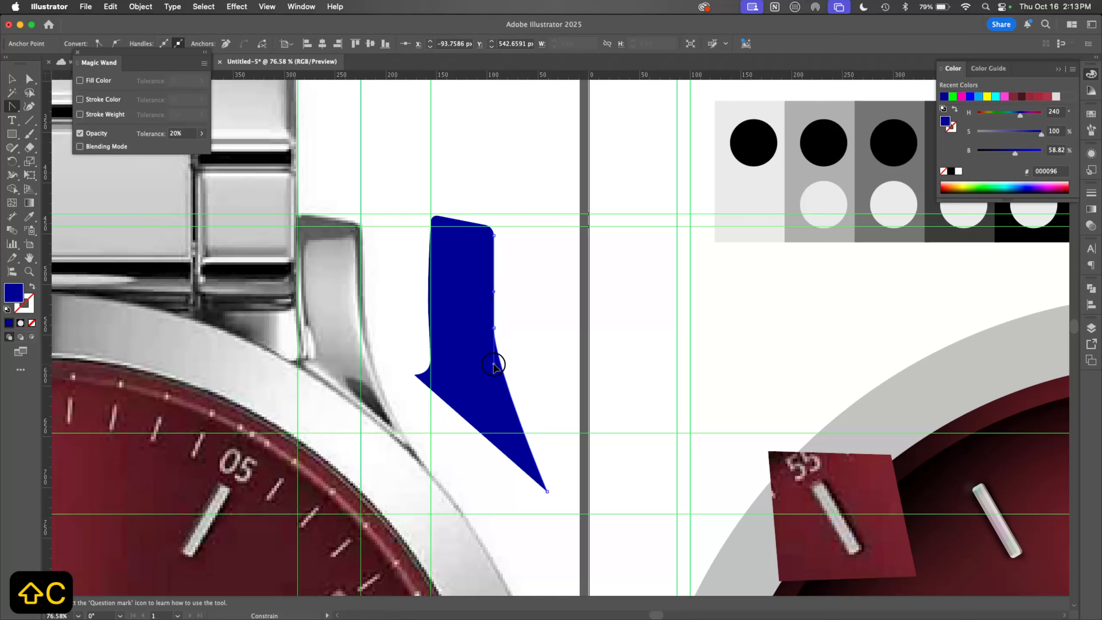
drag(494, 364, 492, 400)
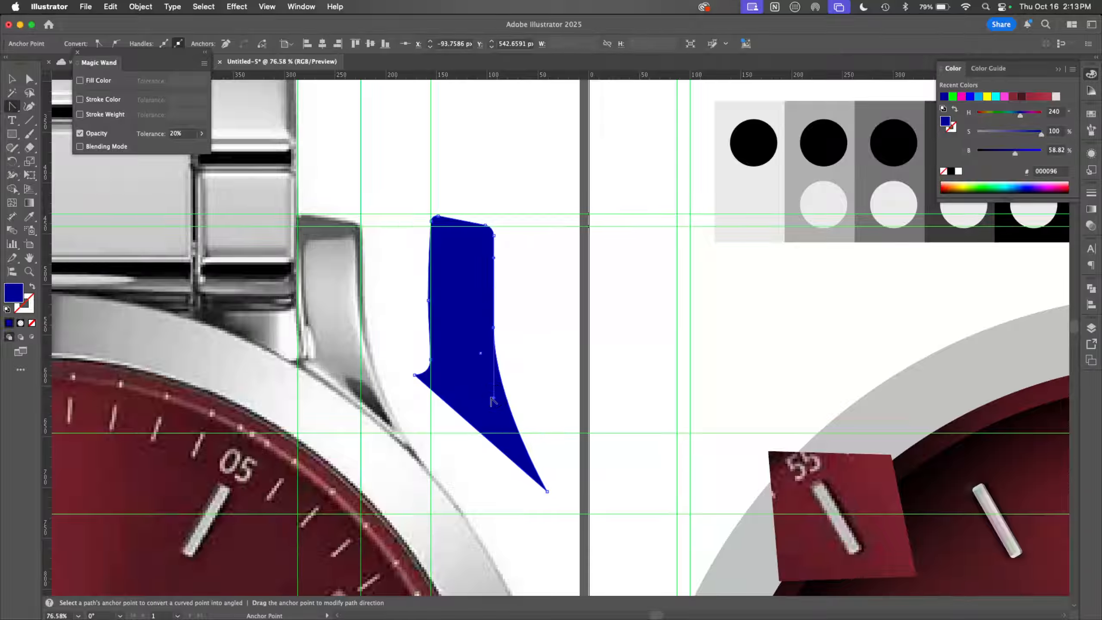
key(v)
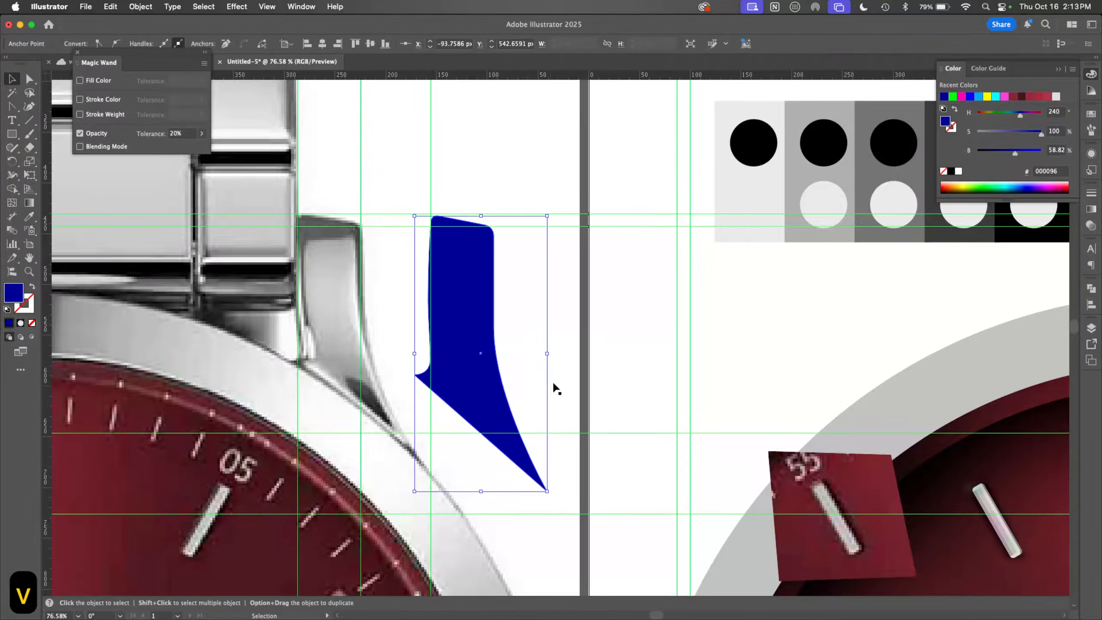
Step: Fill the lug shape with the light grey CACACA sampled from the reference photo's lug
key(i)
click(338, 329)
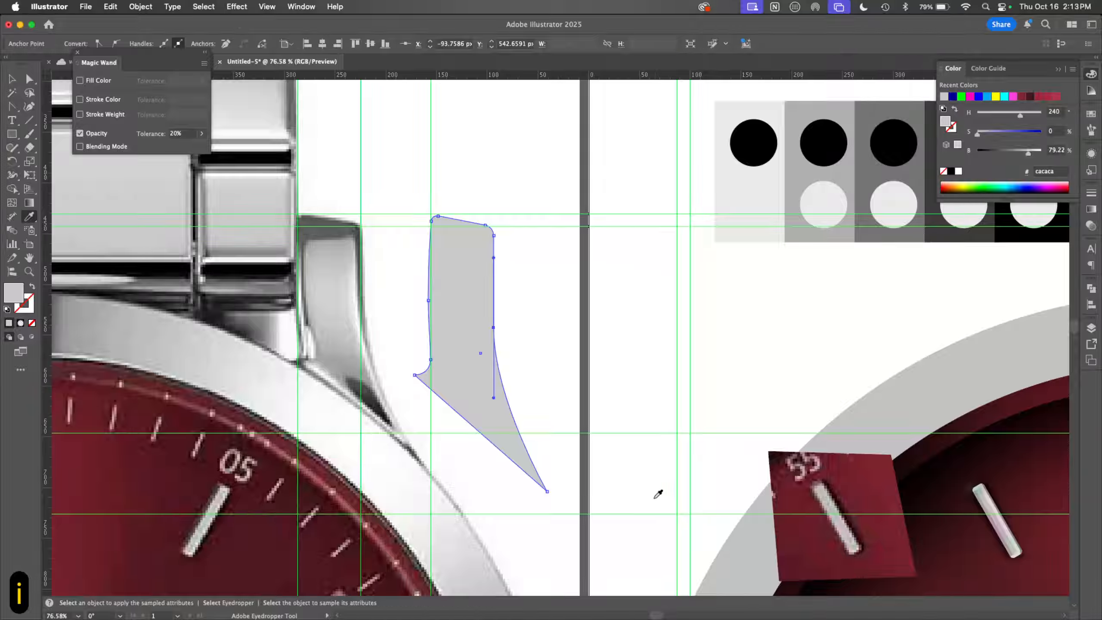
key(v)
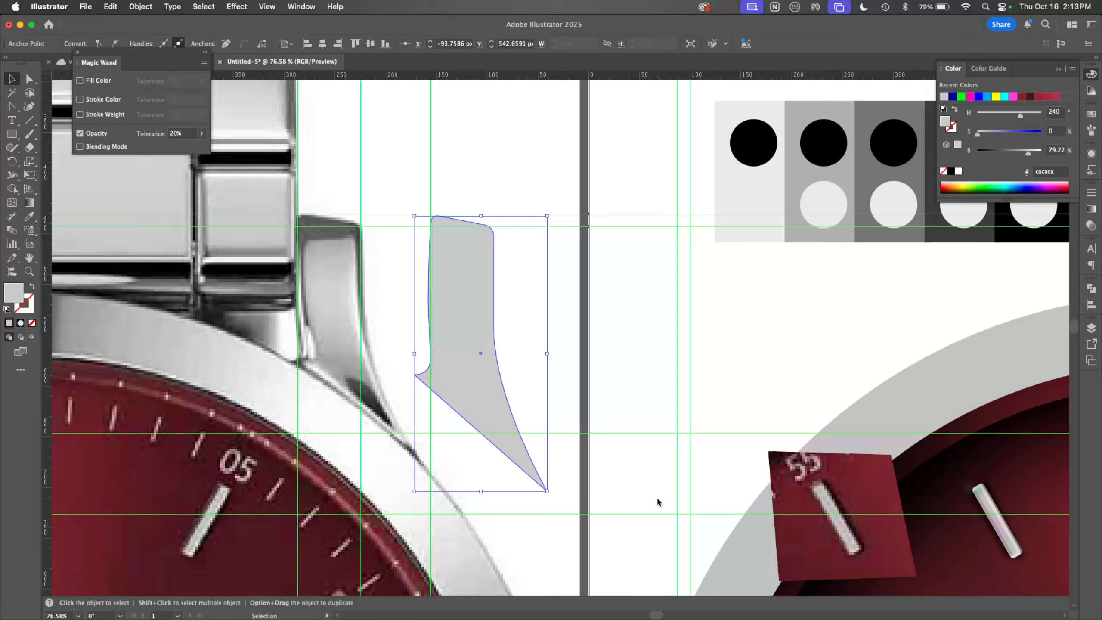
Step: Switch to Firefox, browse the vector watch examples in Behance's student-watch collection behind the open watch project, and return to Illustrator
key(super+Tab)
key(super+Tab)
key(super+Tab)
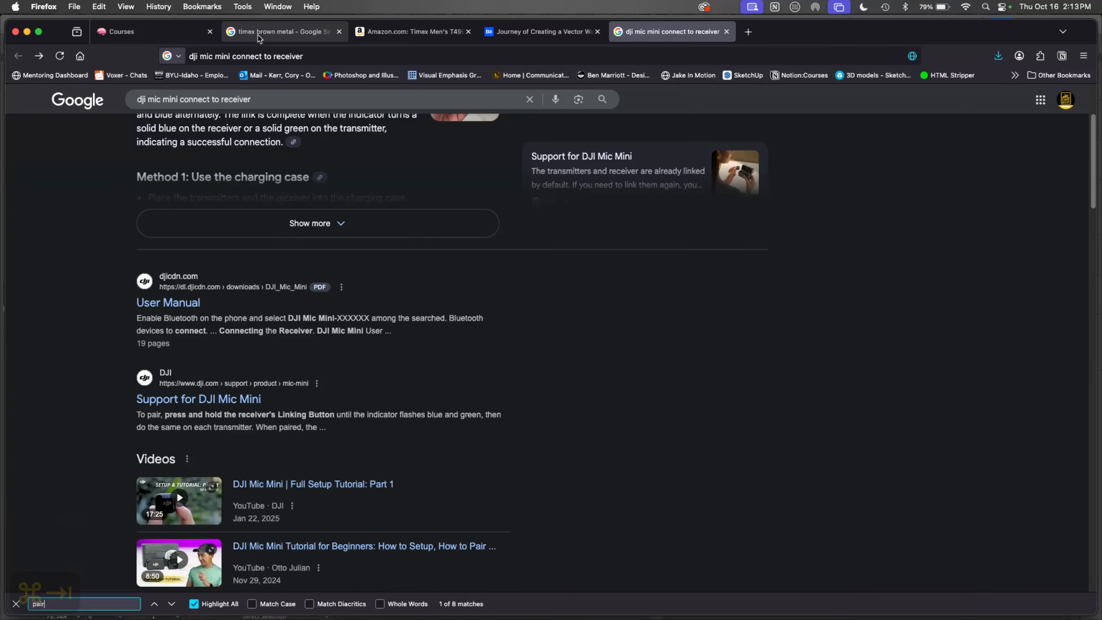
text(pair)
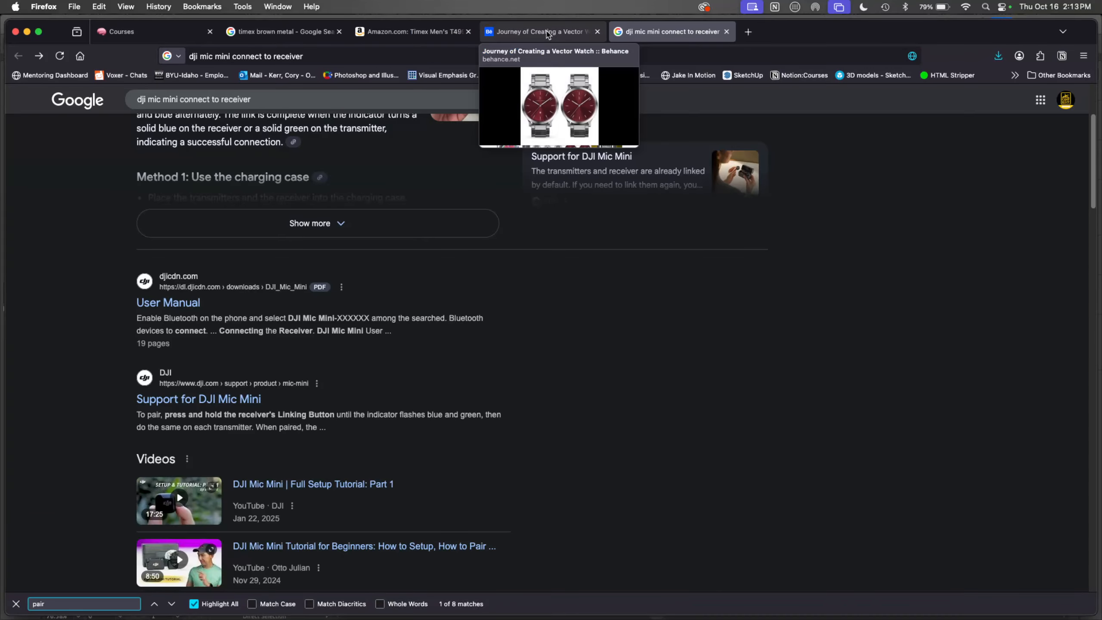
click(538, 32)
click(1076, 103)
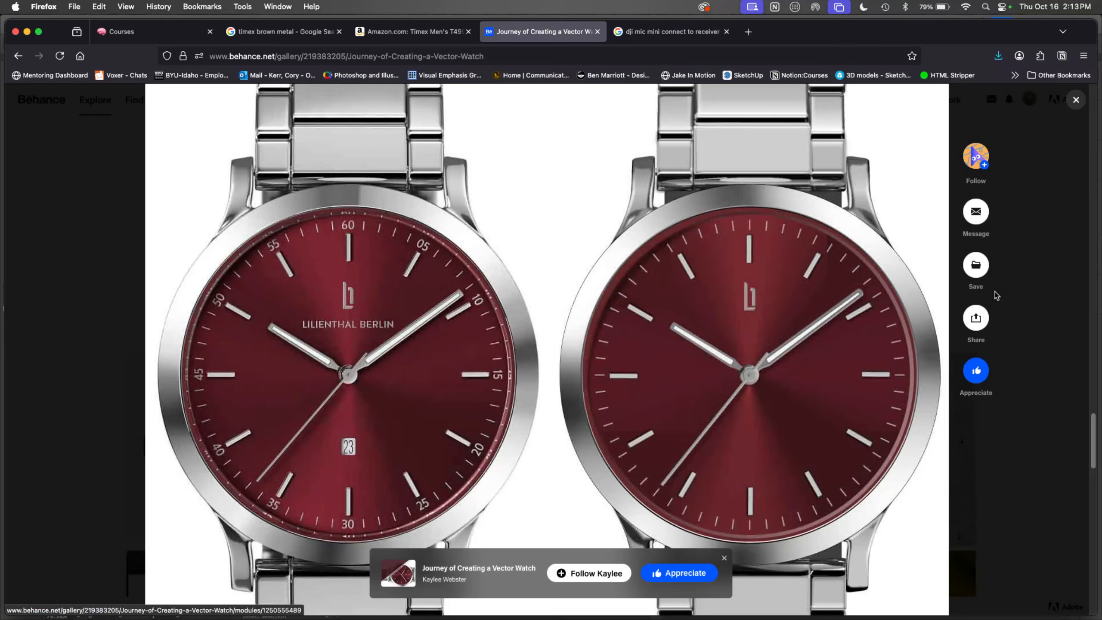
click(1077, 101)
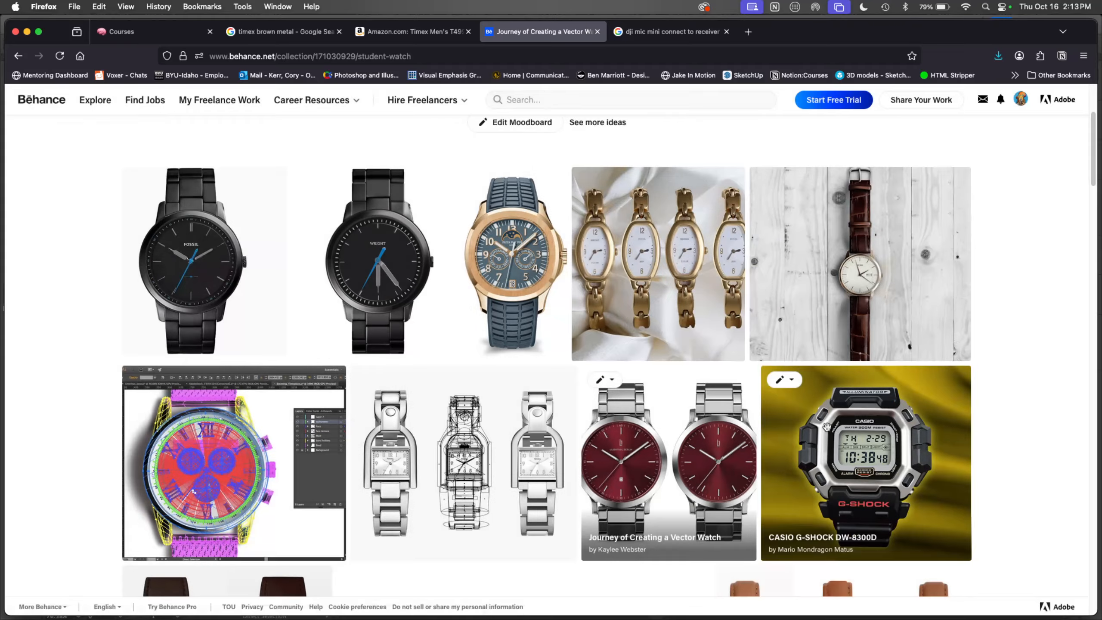
drag(1088, 173, 1053, 406)
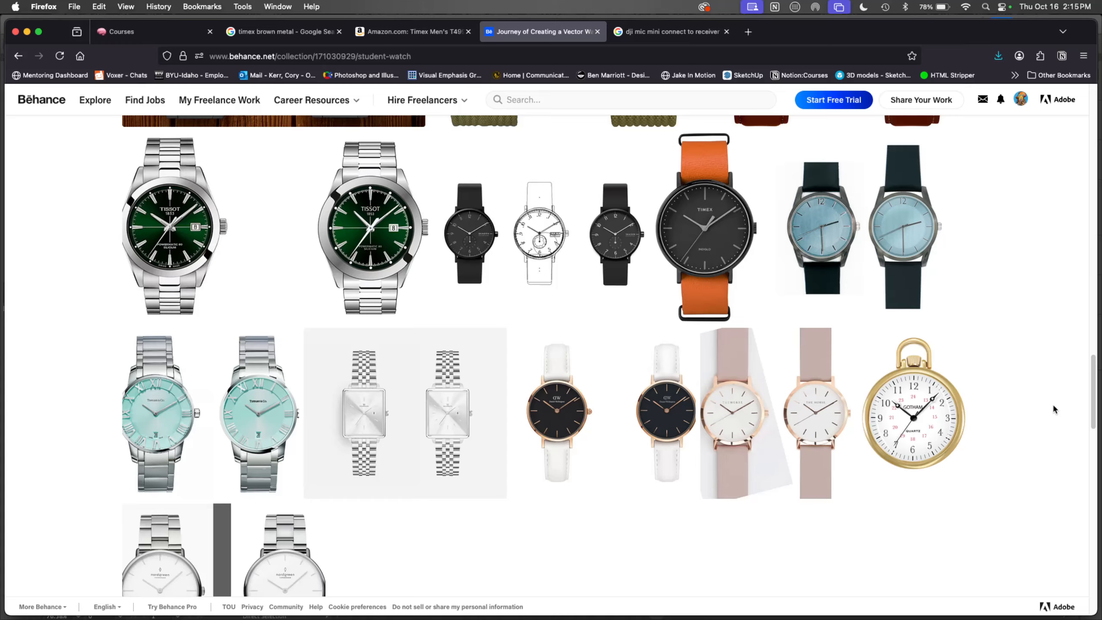
key(super+Tab)
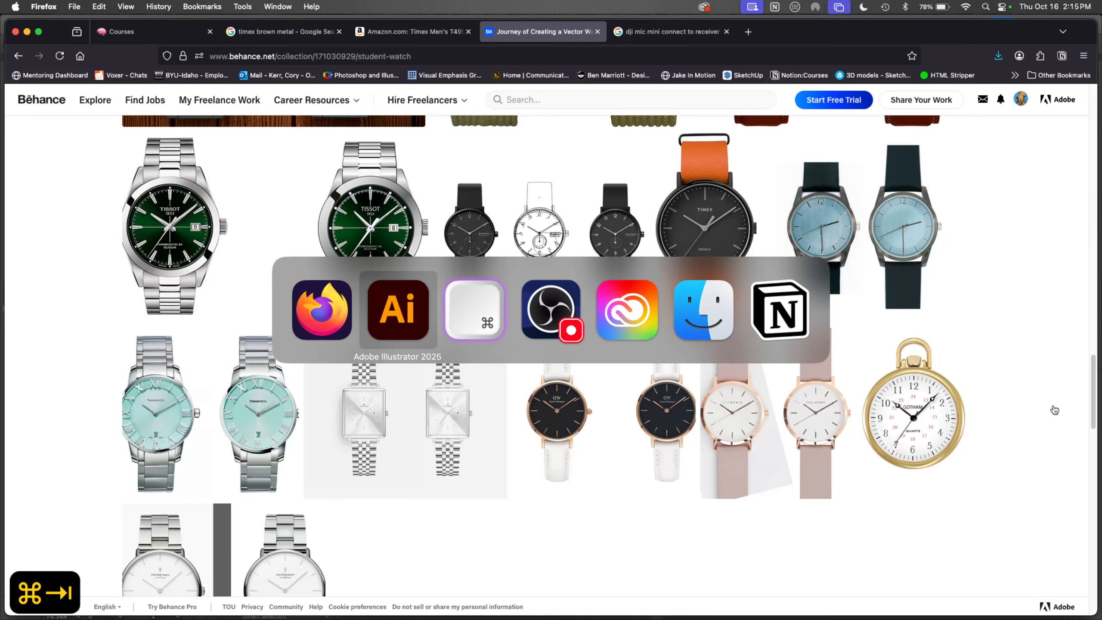